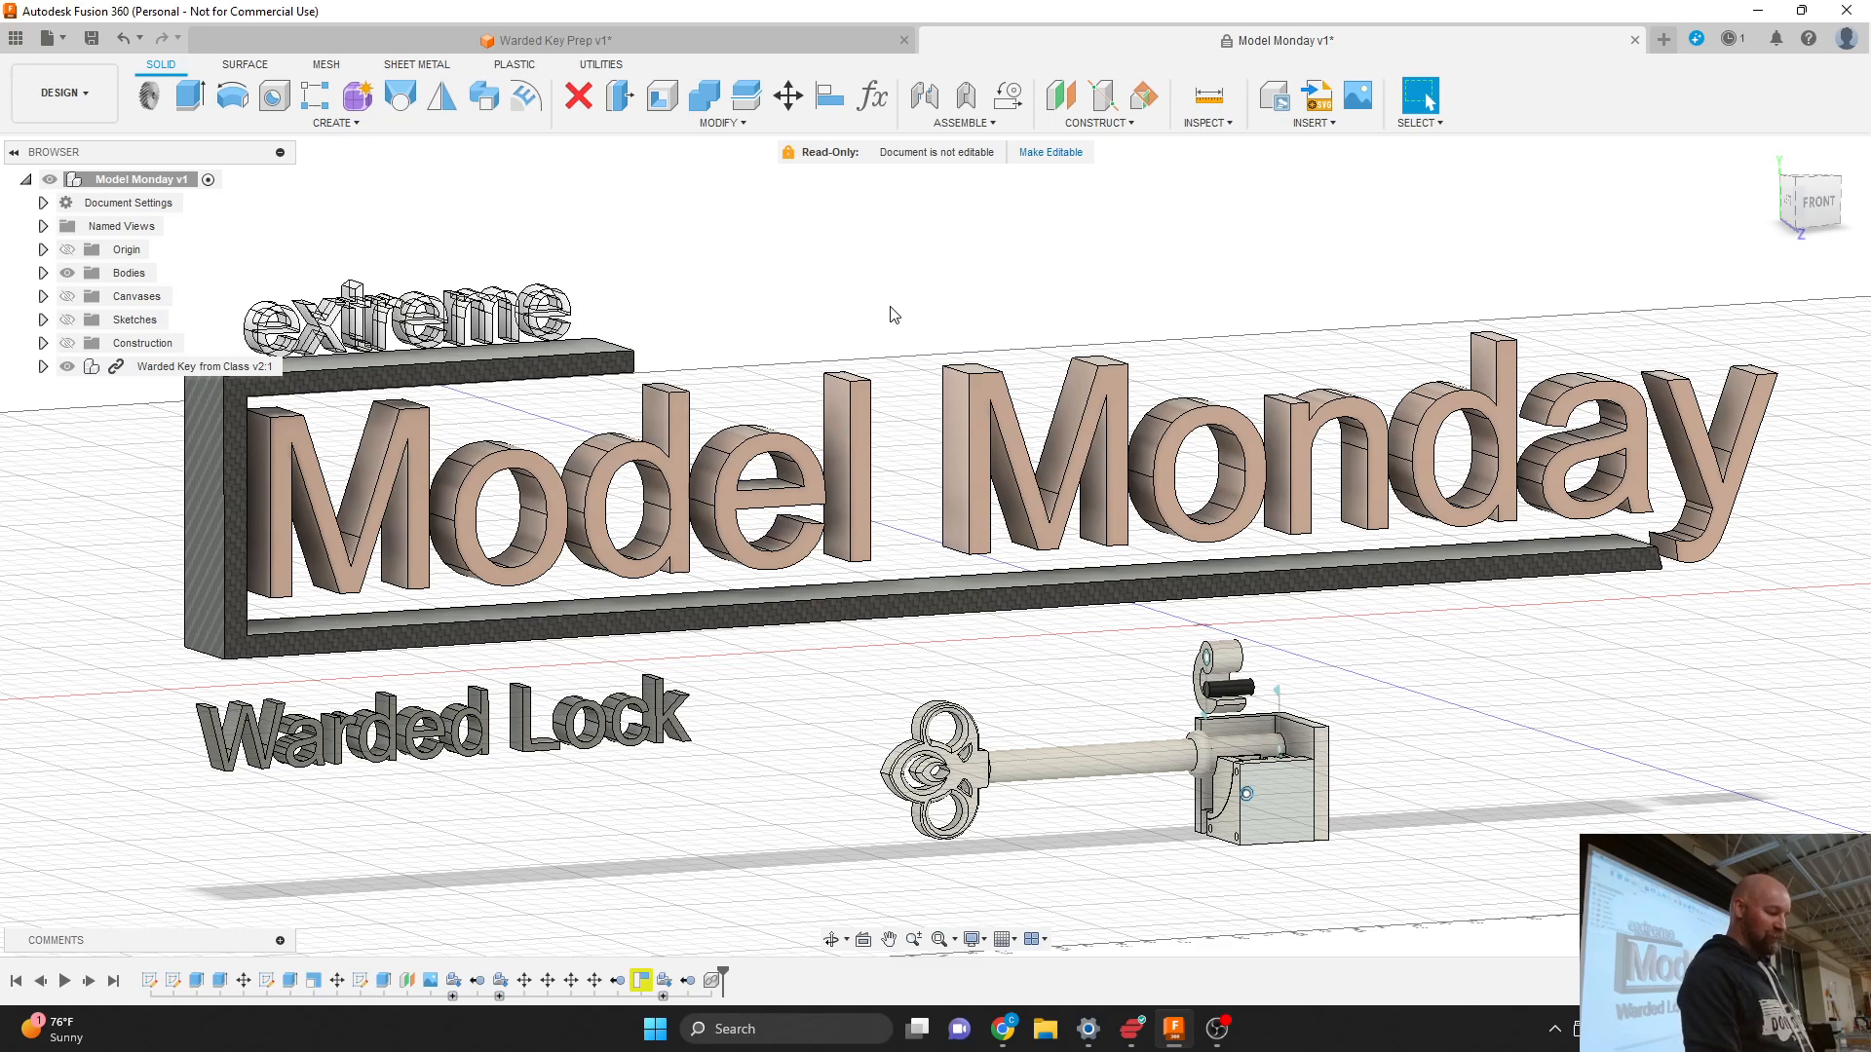
Step: Switch to the Warded Key Prep document
mouse_move(1803, 200)
left_mouse_down()
mouse_move(1837, 199)
mouse_move(1812, 205)
left_mouse_up()
left_click(848, 38)
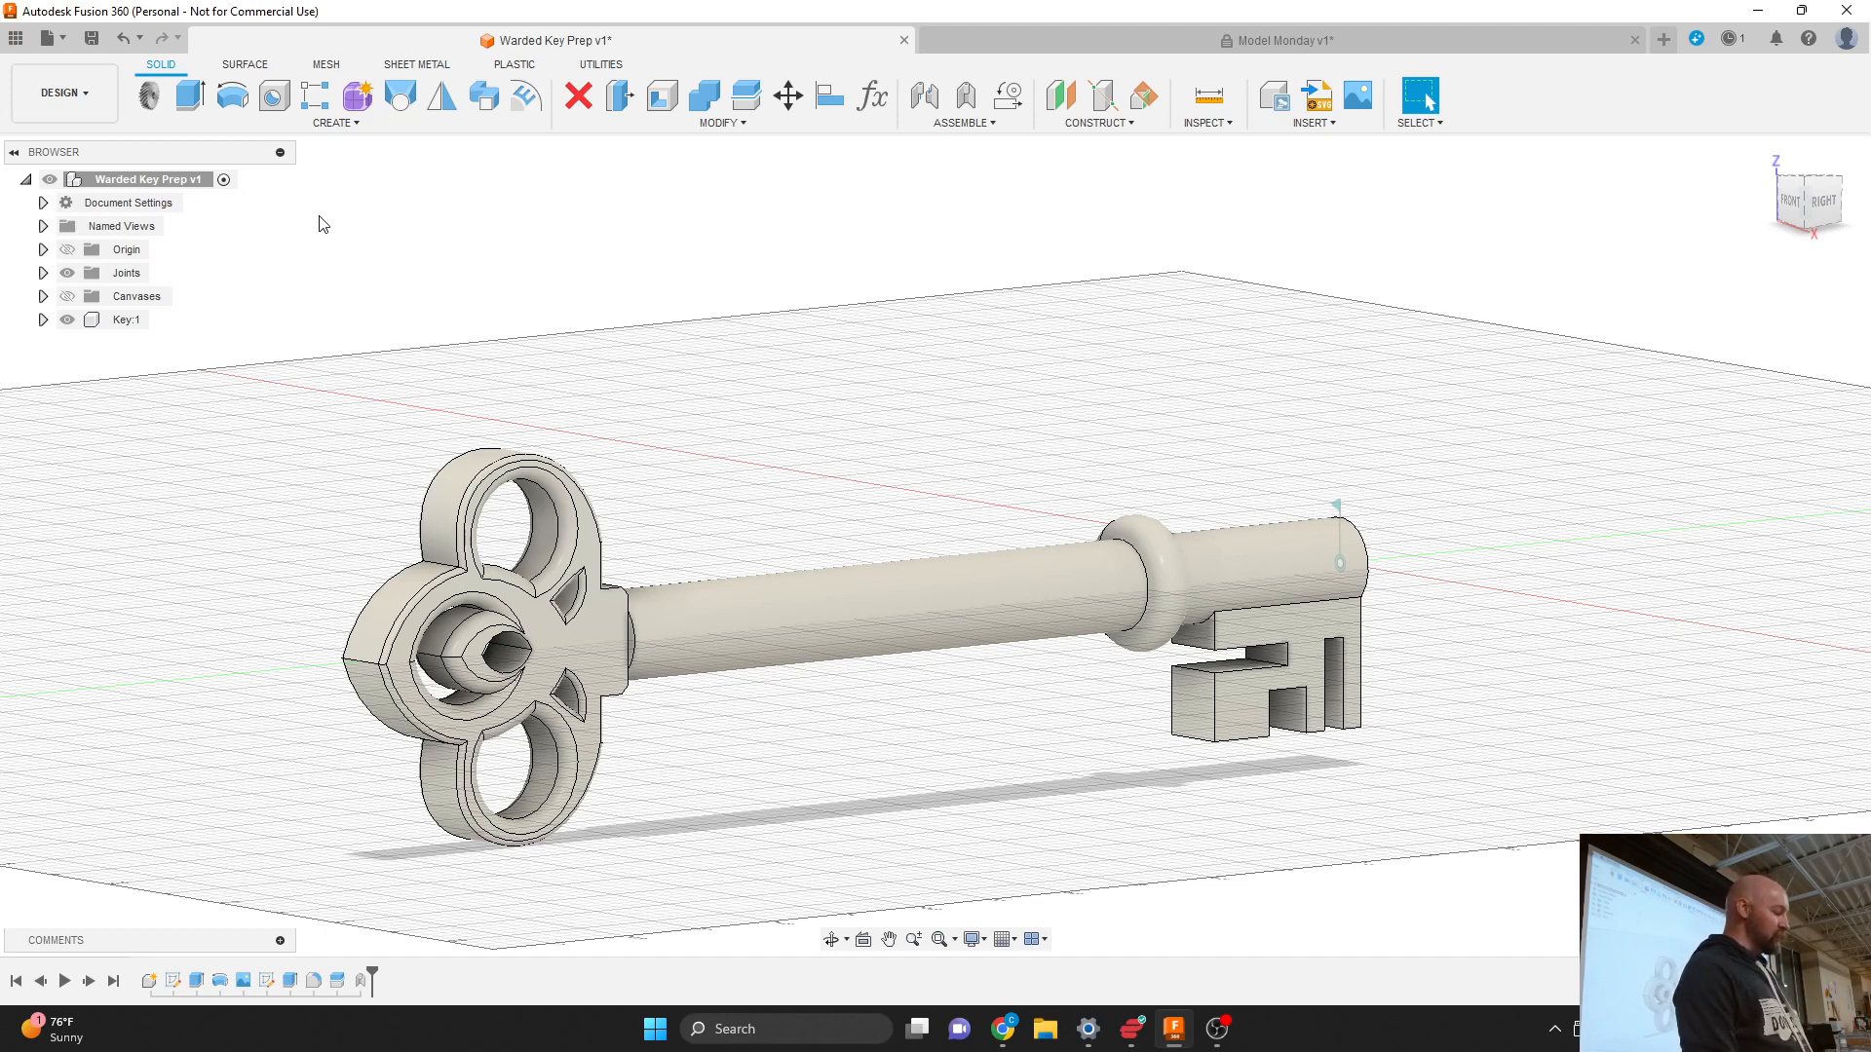
left_click(334, 124)
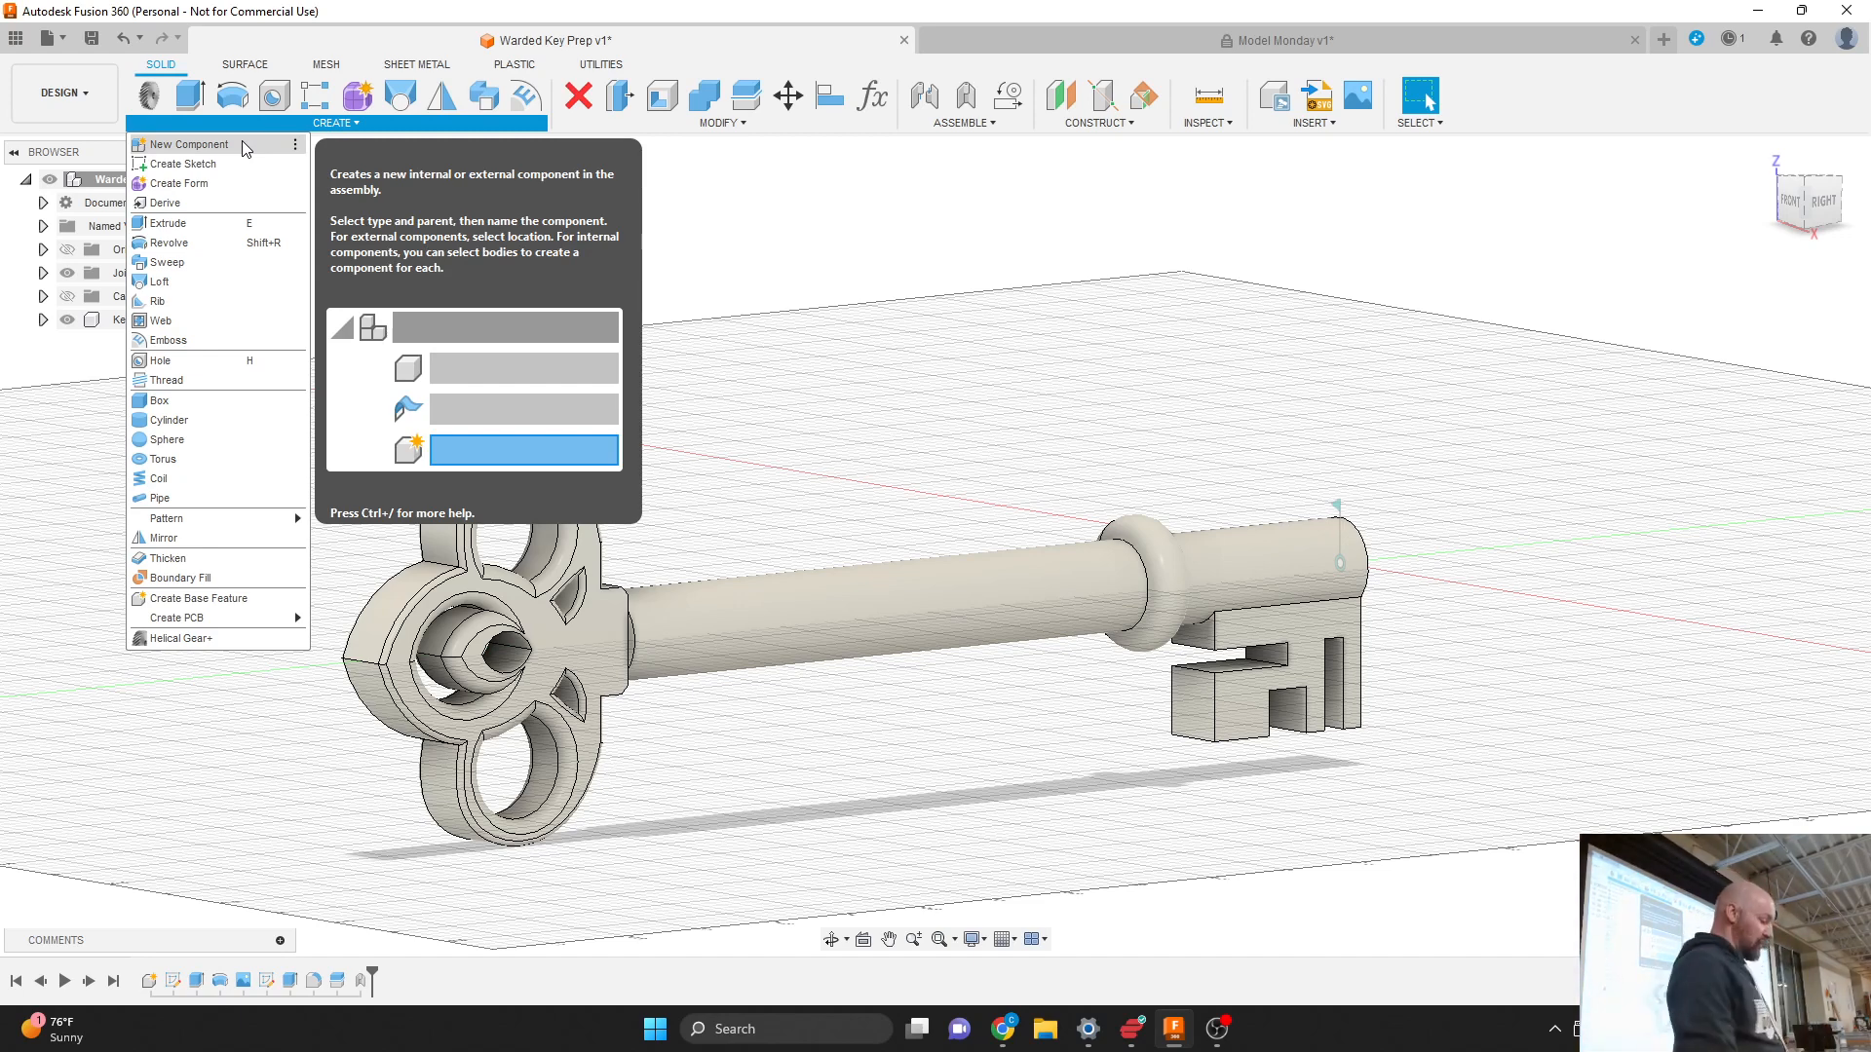
left_click(693, 230)
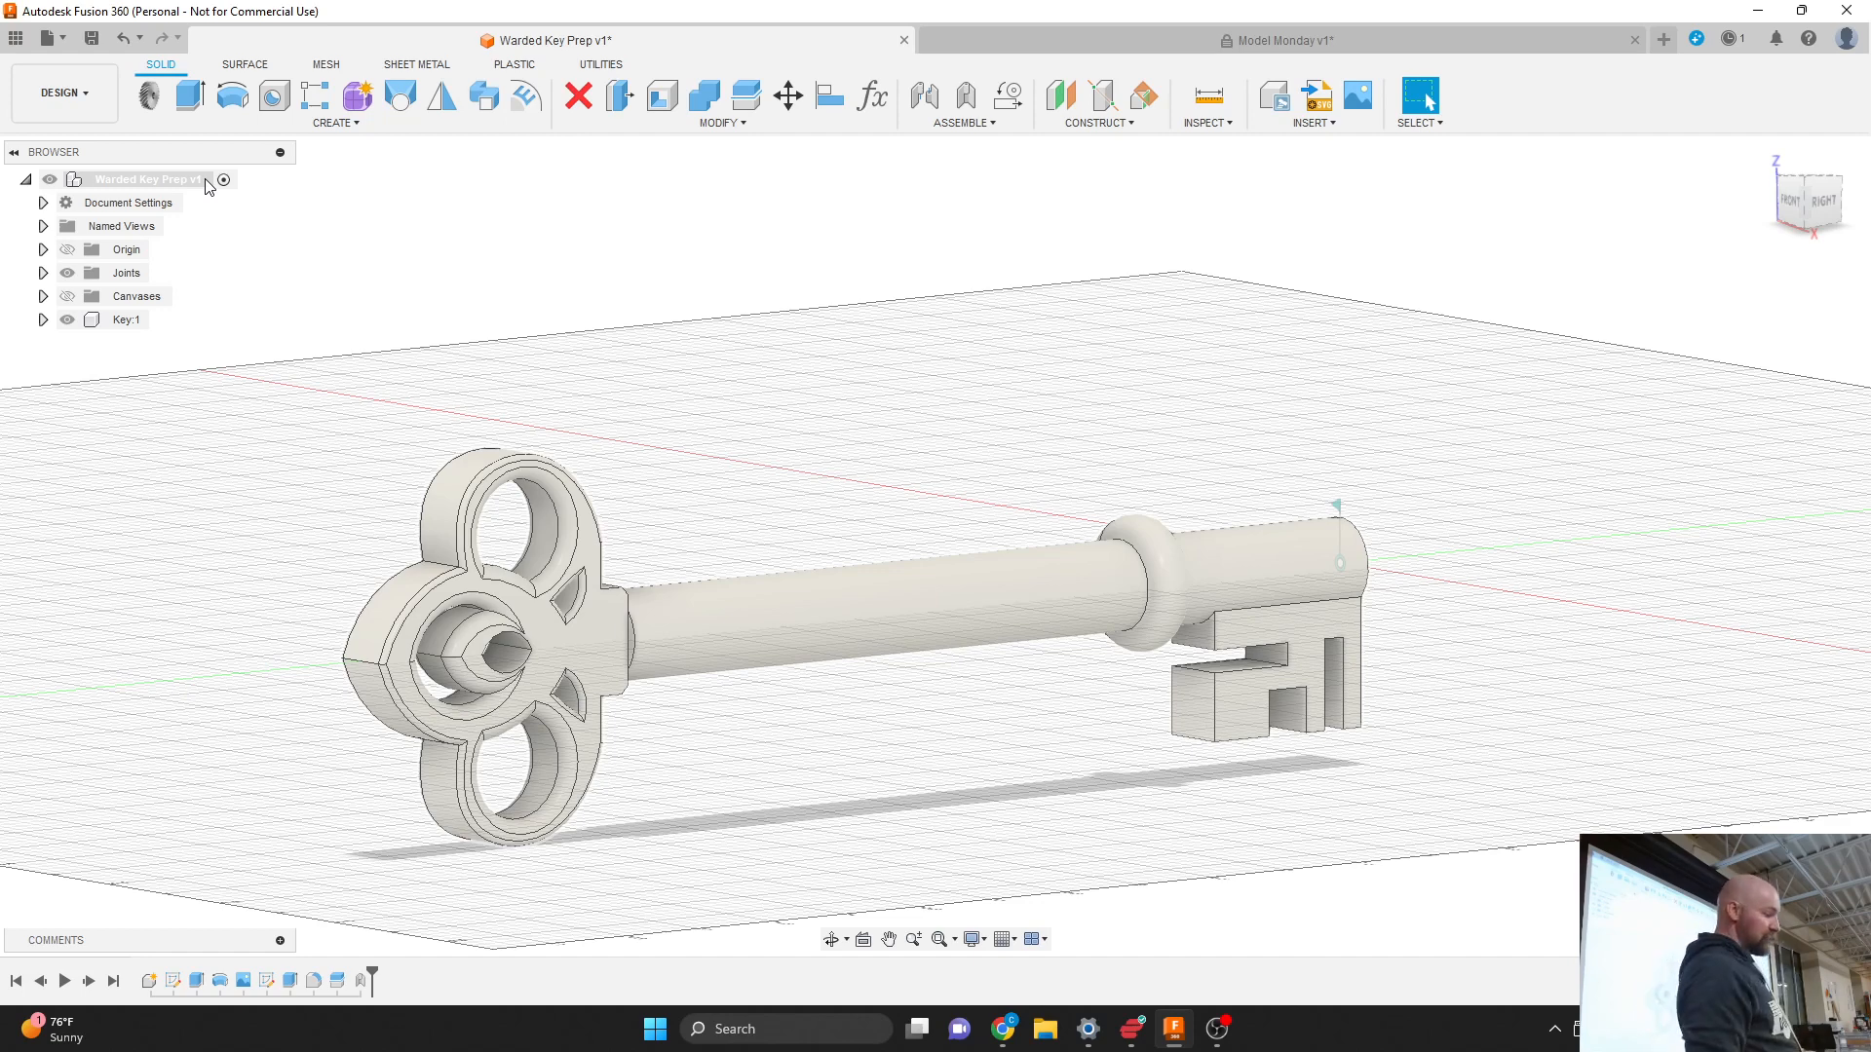
left_click(125, 320)
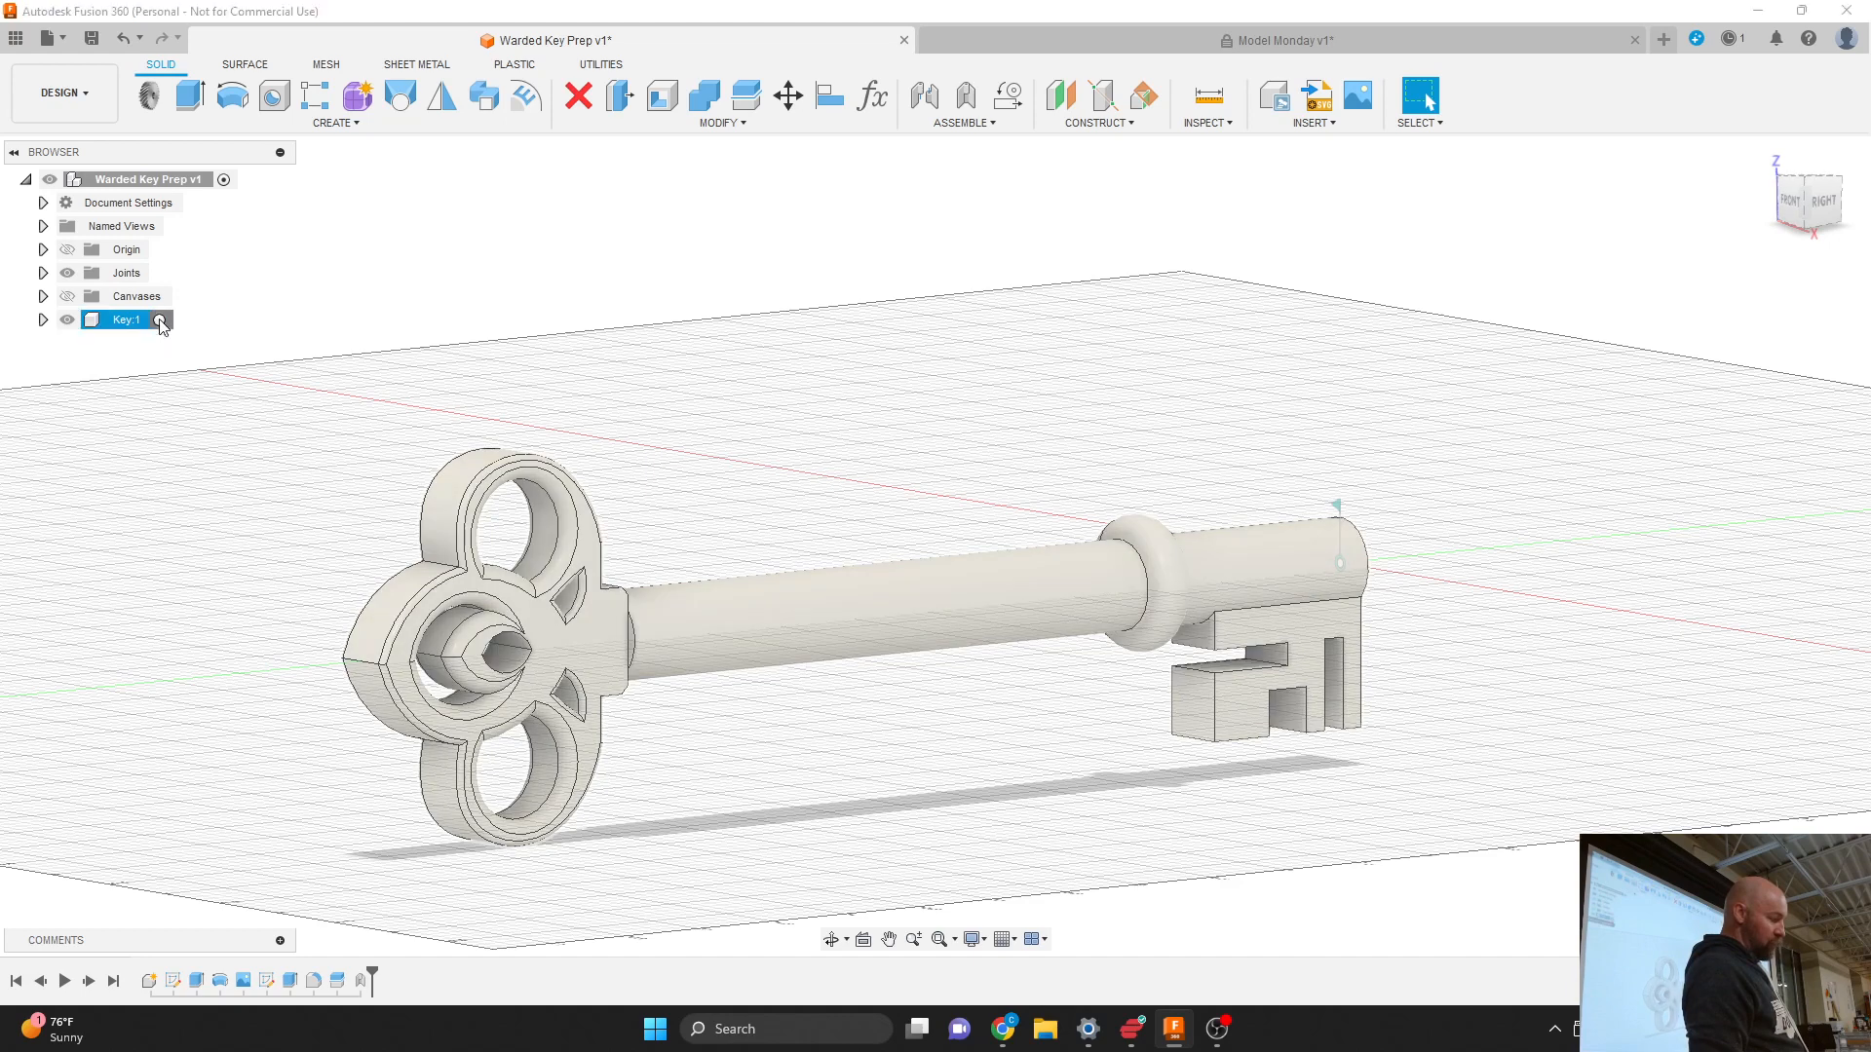
left_click(160, 320)
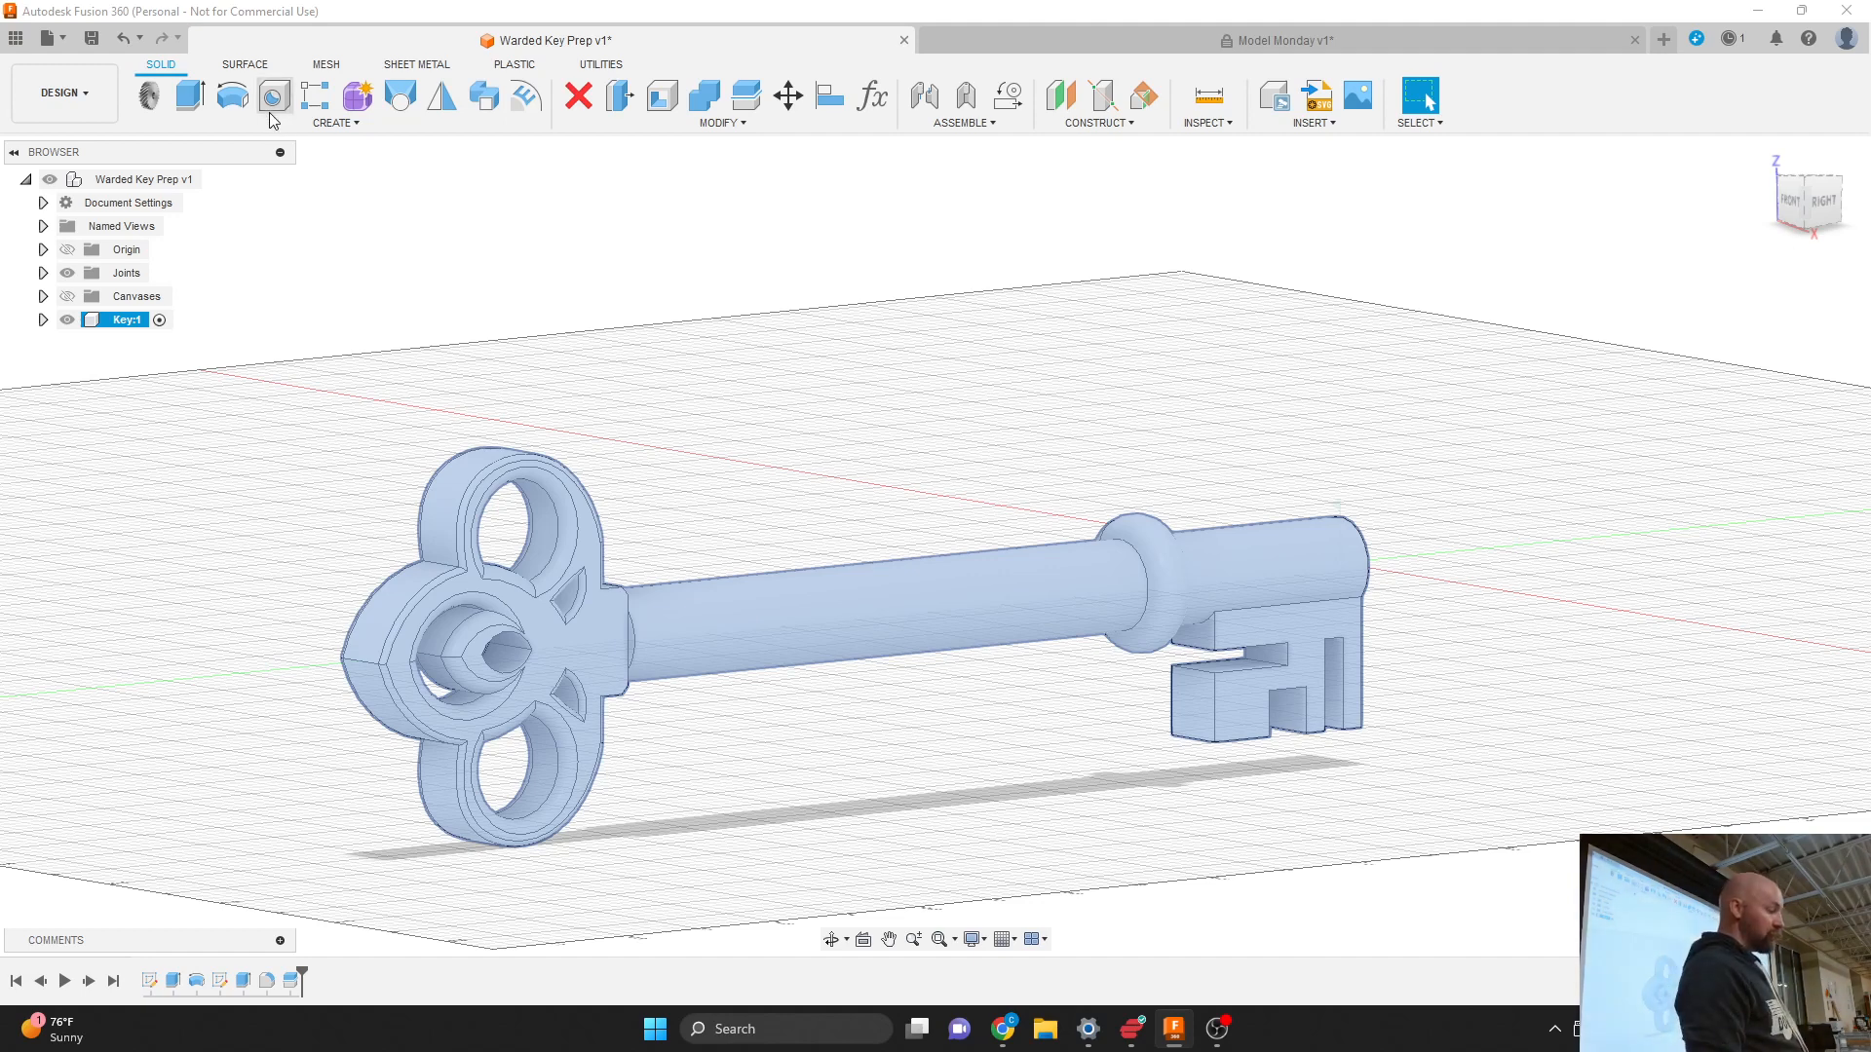
left_click(324, 123)
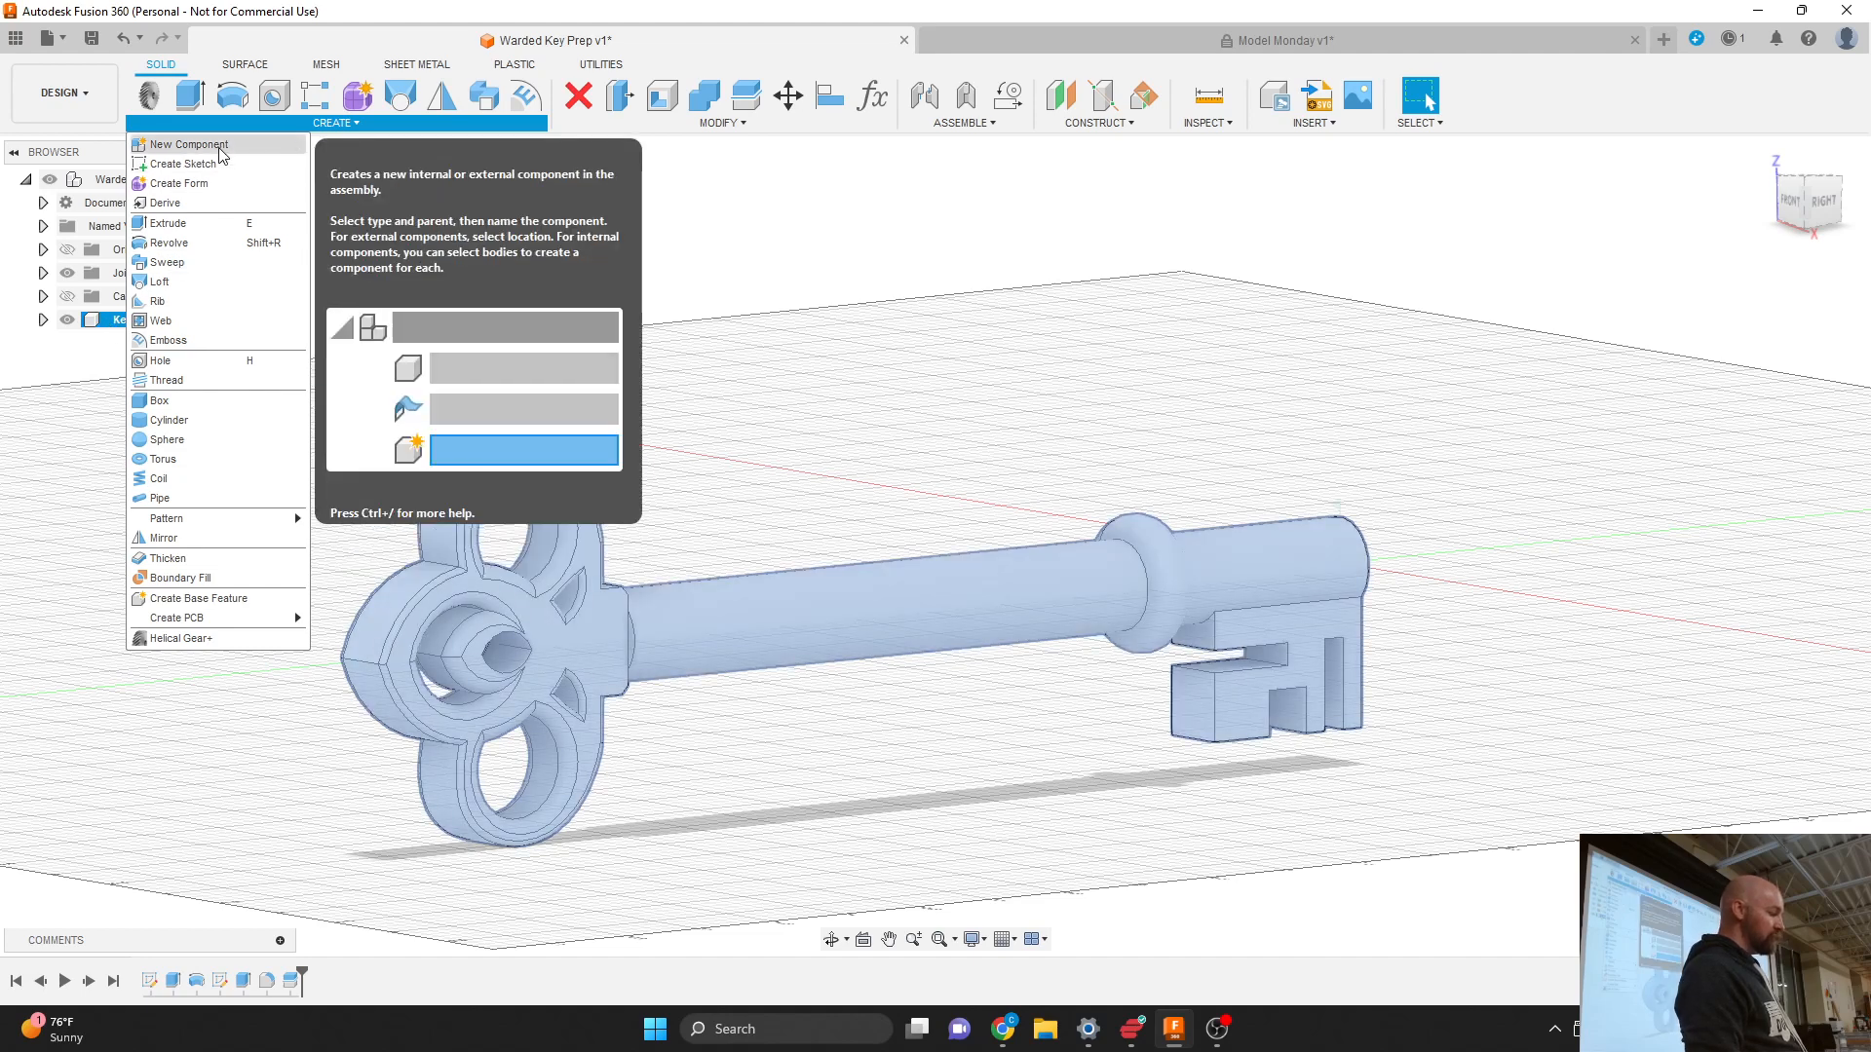
left_click(572, 251)
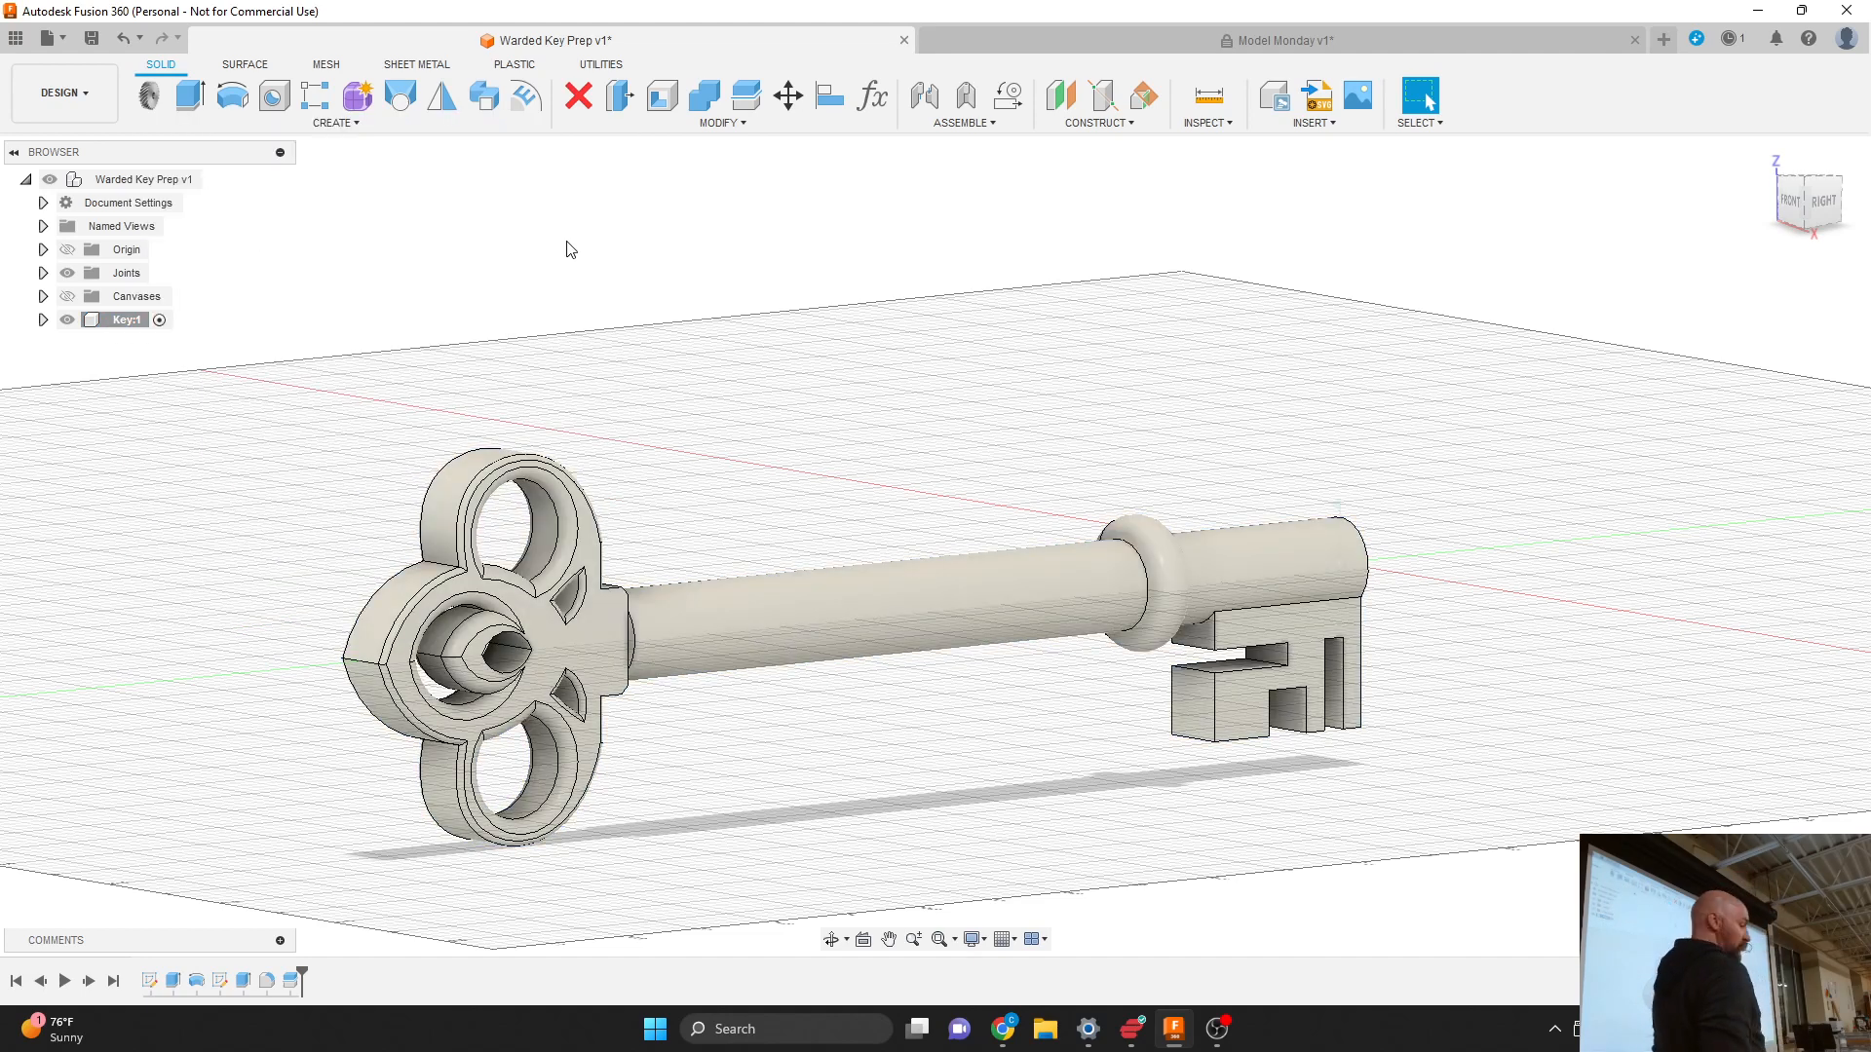
left_click(223, 179)
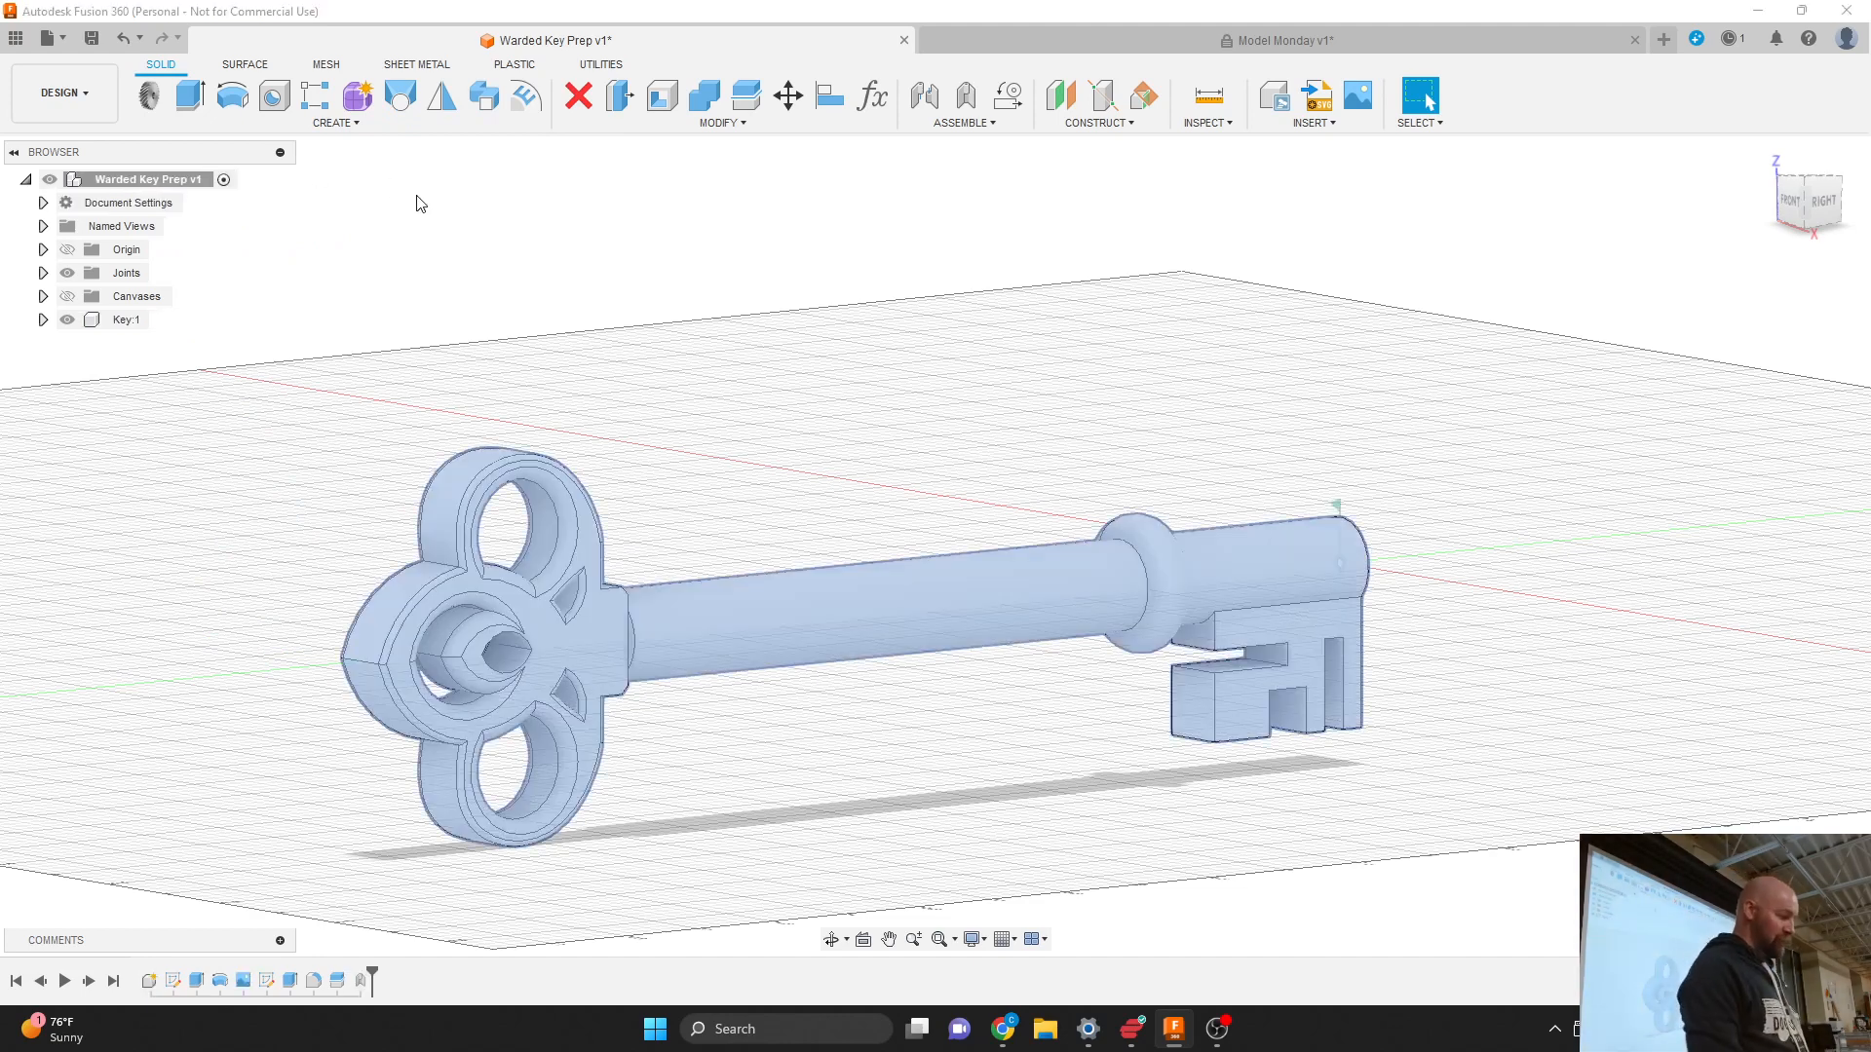
Step: Create an internal standard component named Lock under the top-level assembly and make it the active component
left_click(351, 125)
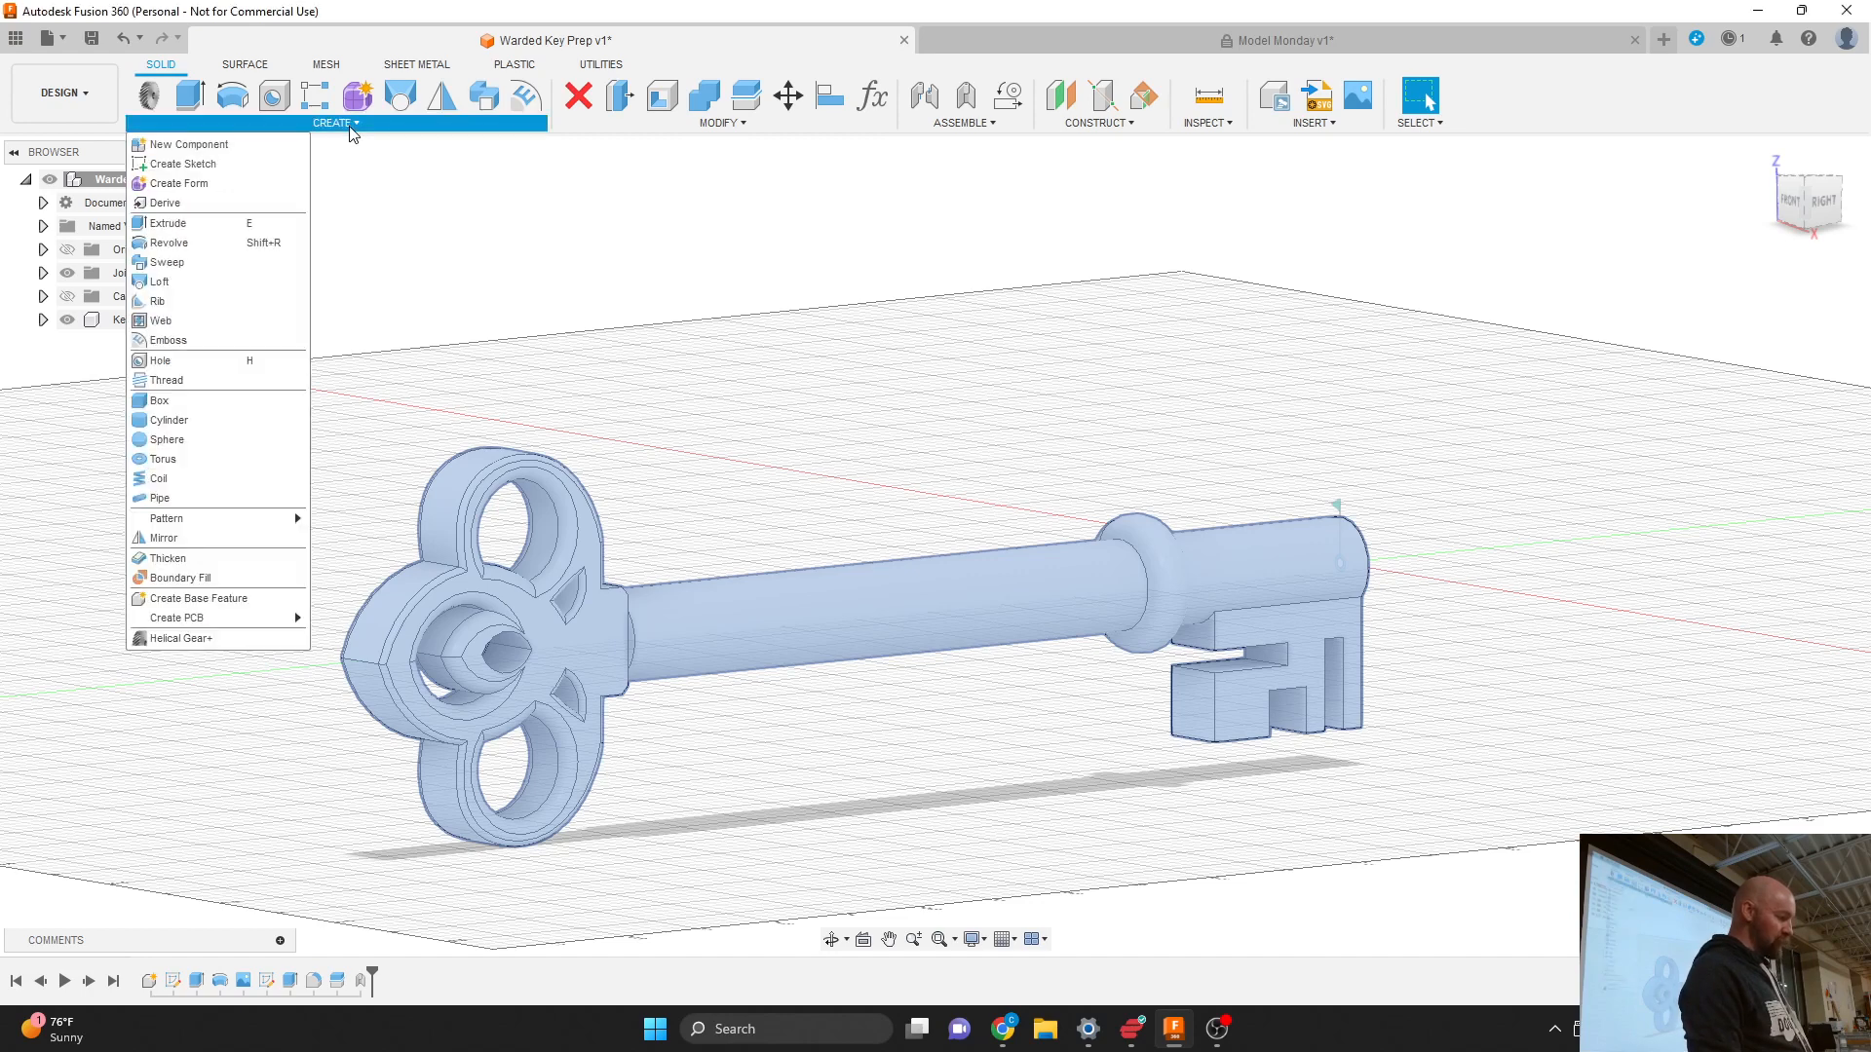
left_click(261, 149)
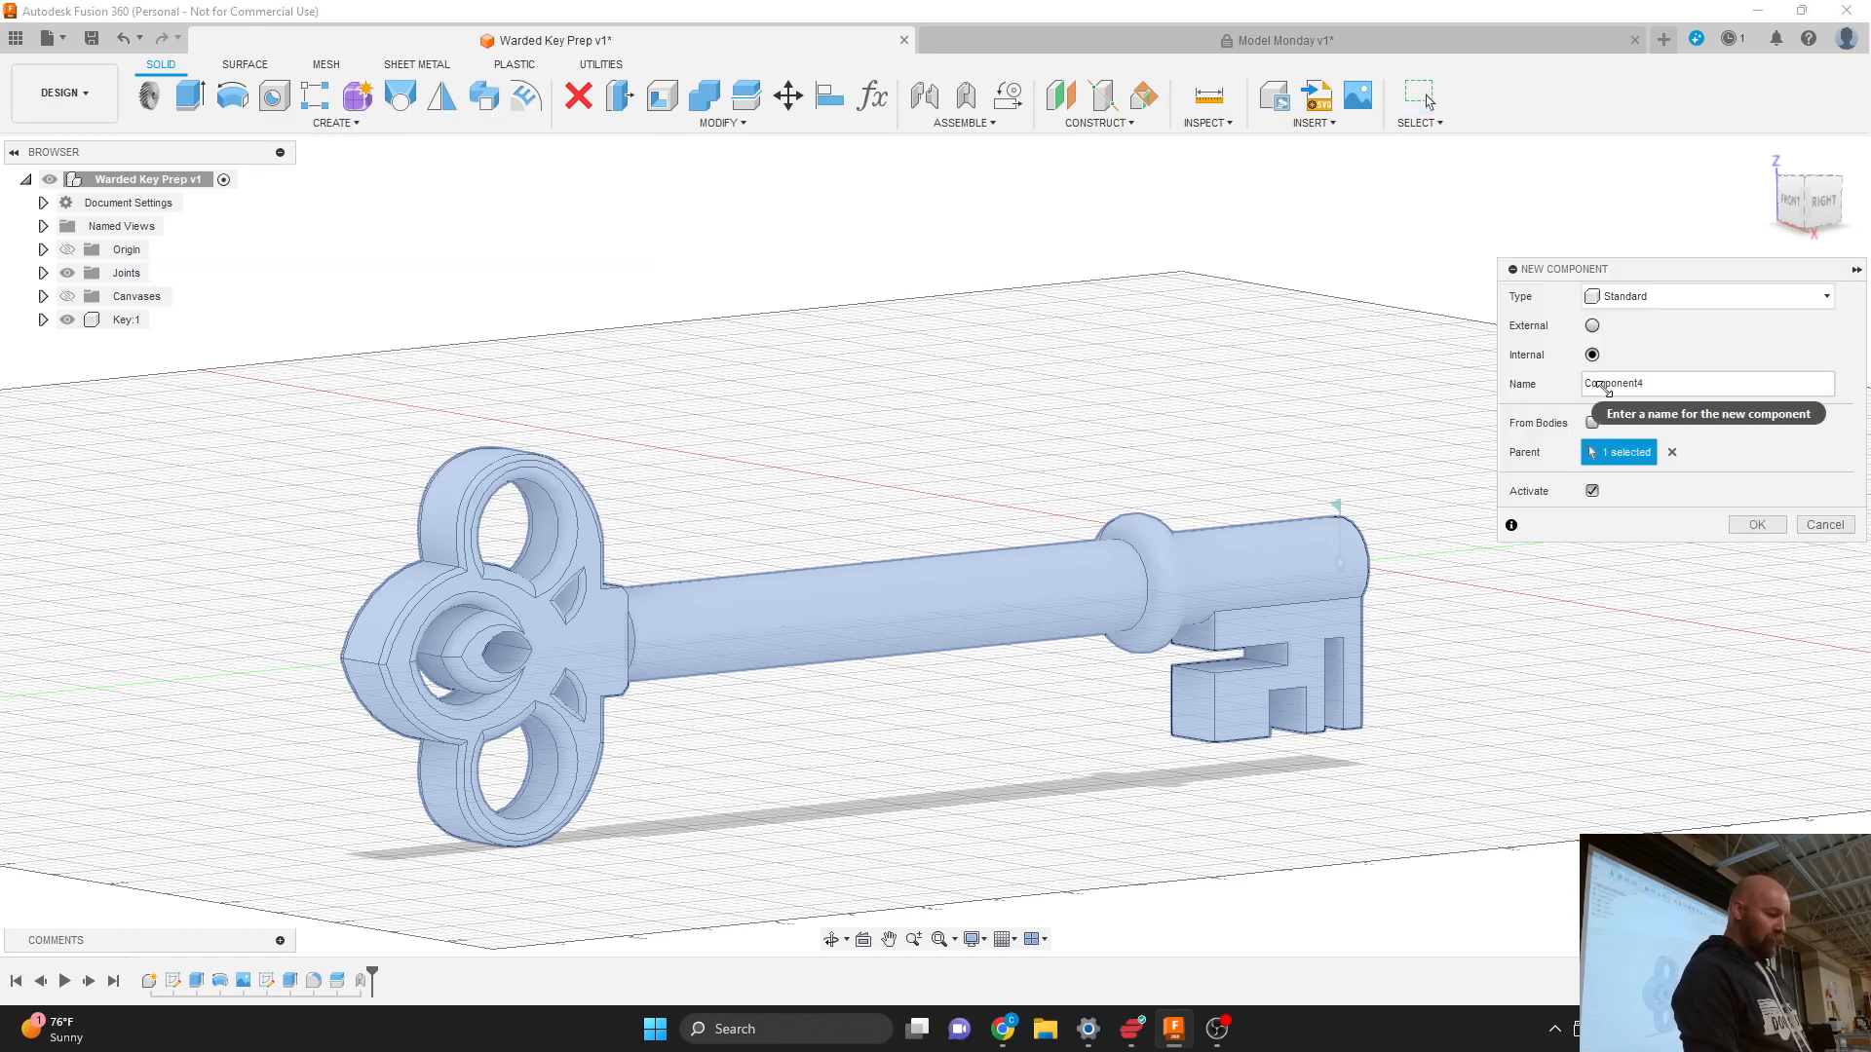
double_click(1608, 388)
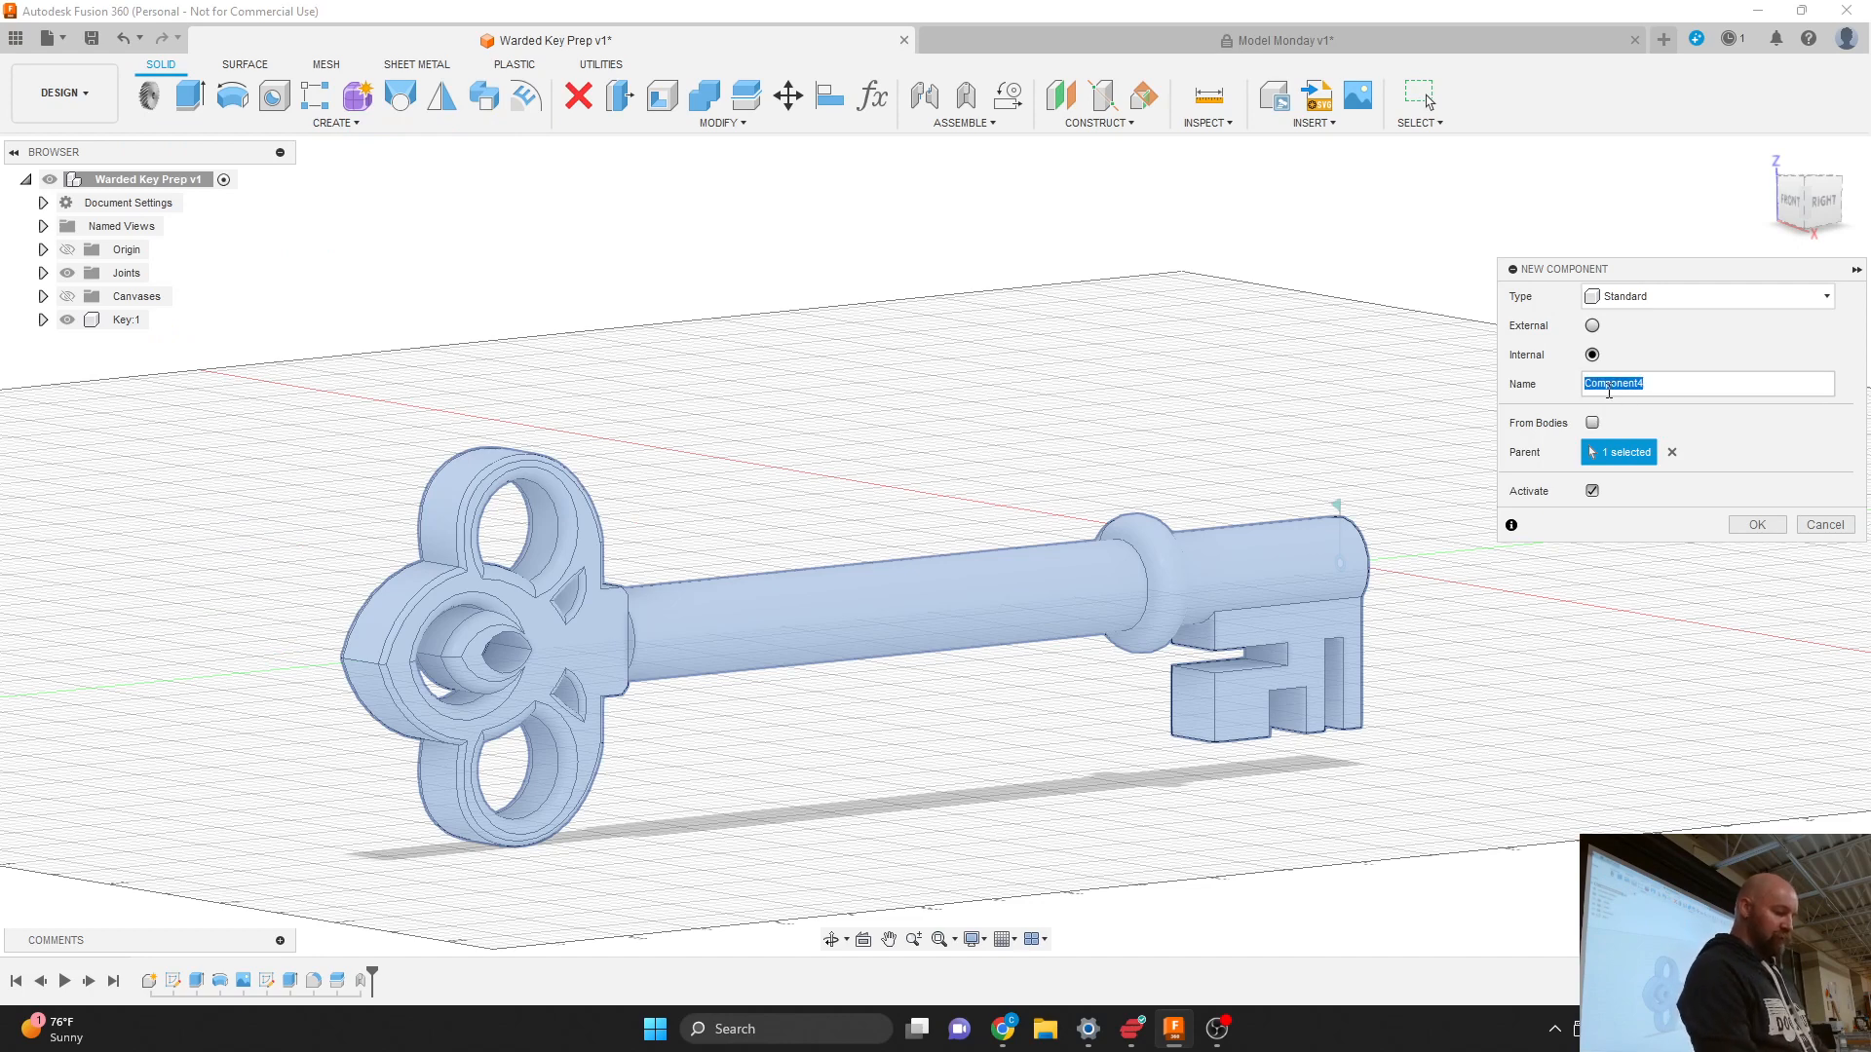
type("Lock")
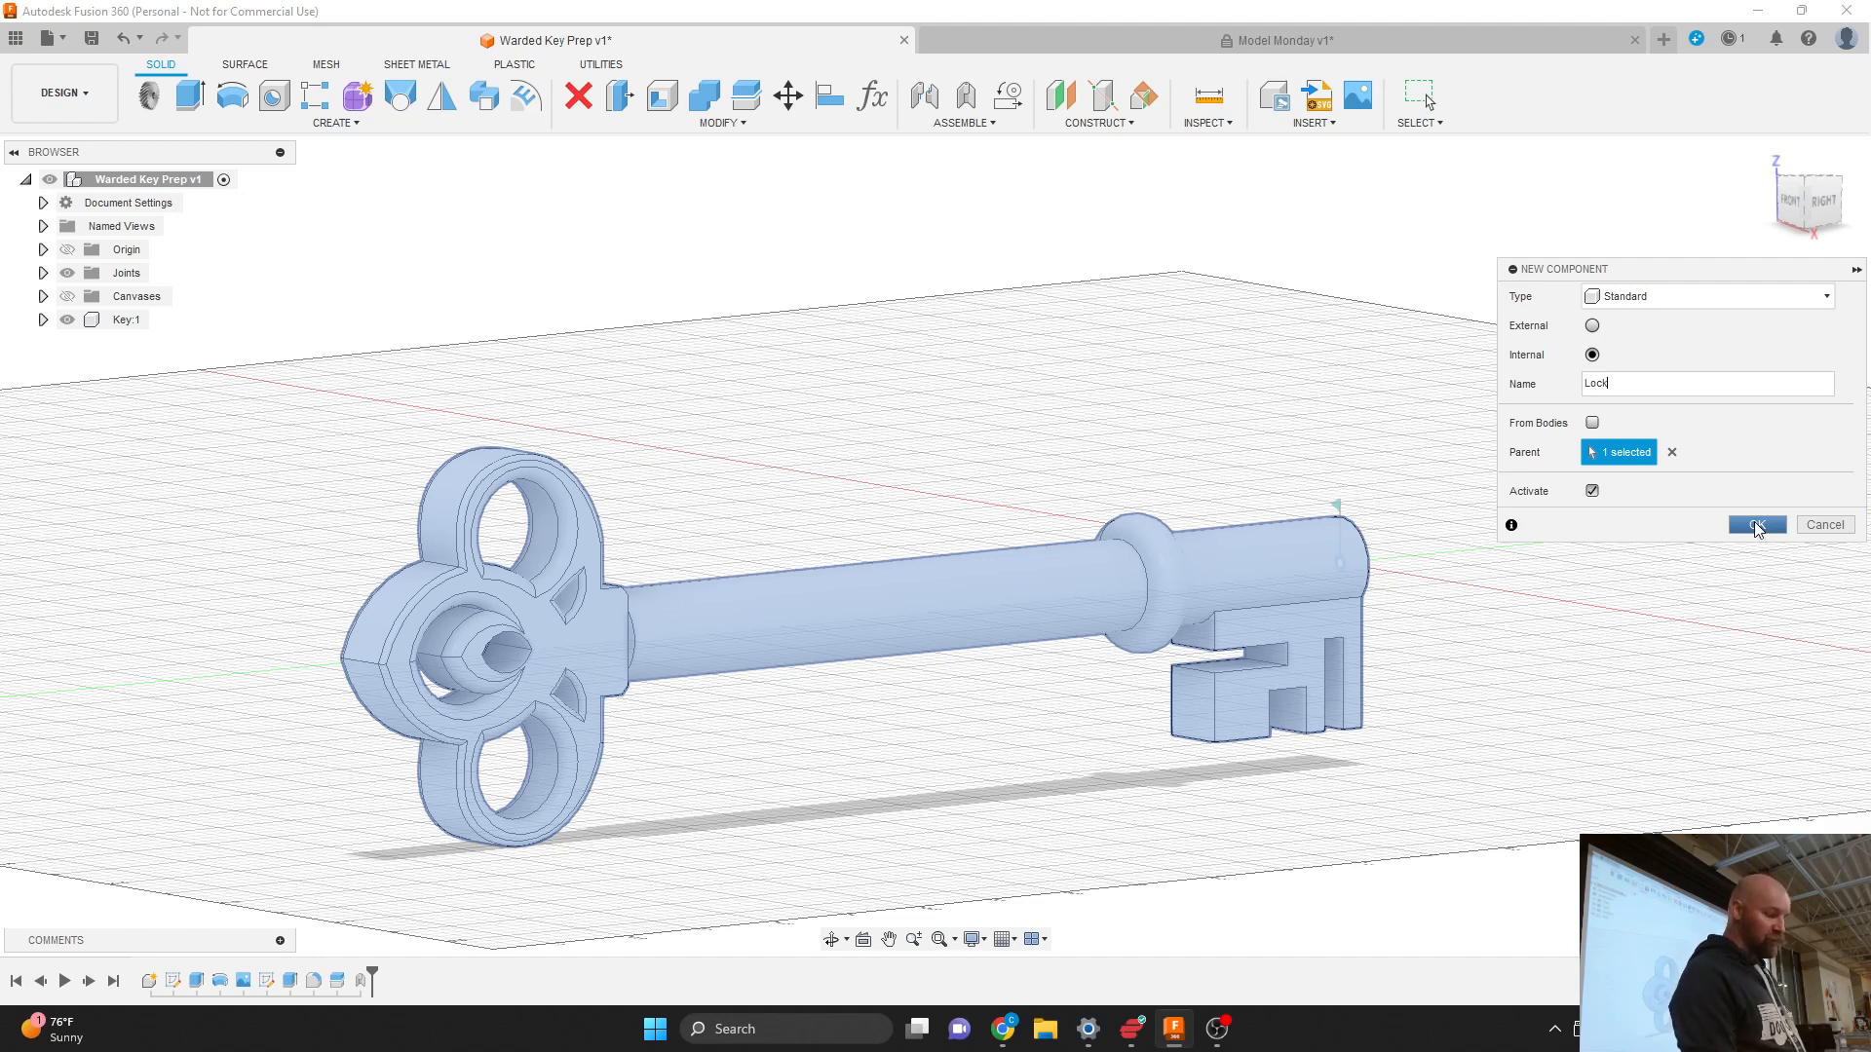
left_click_drag(1690, 281, 1607, 280)
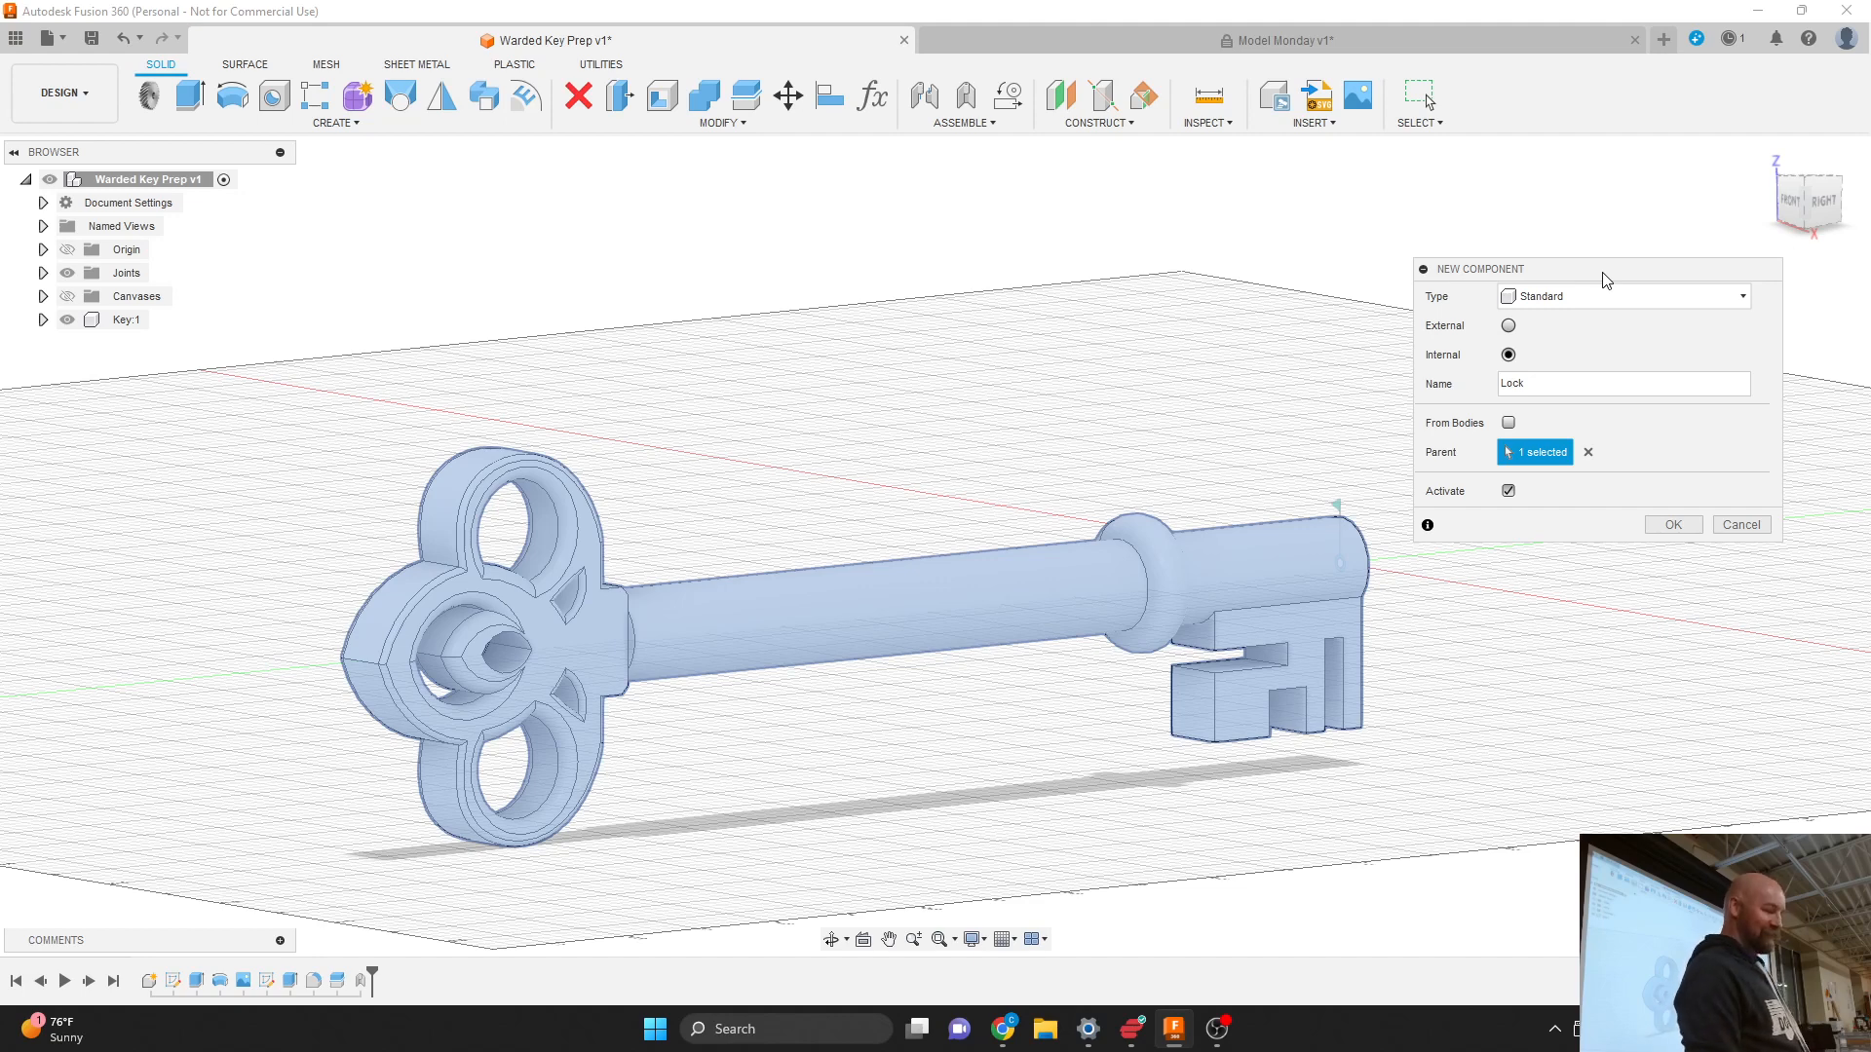
left_click(1673, 525)
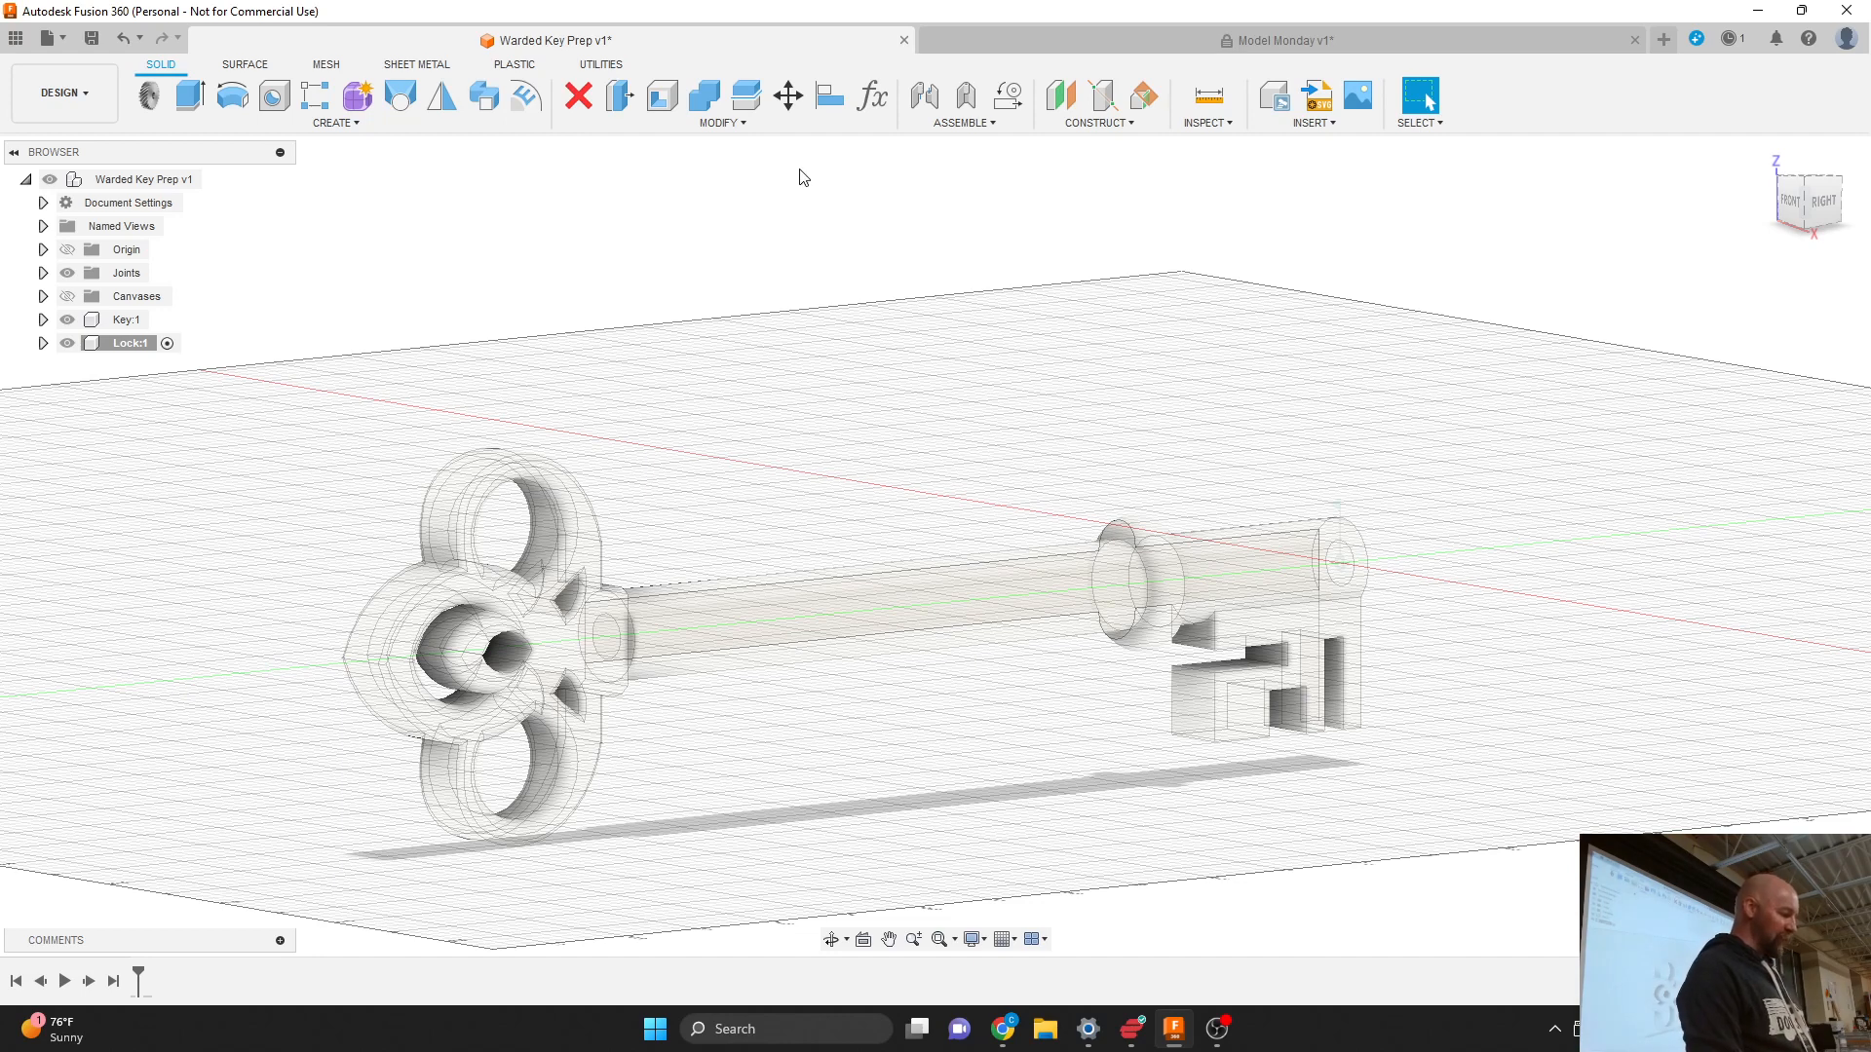
Step: Start a sketch in the Lock component on the vertical origin plane that runs lengthwise through the key's shaft
left_click(354, 130)
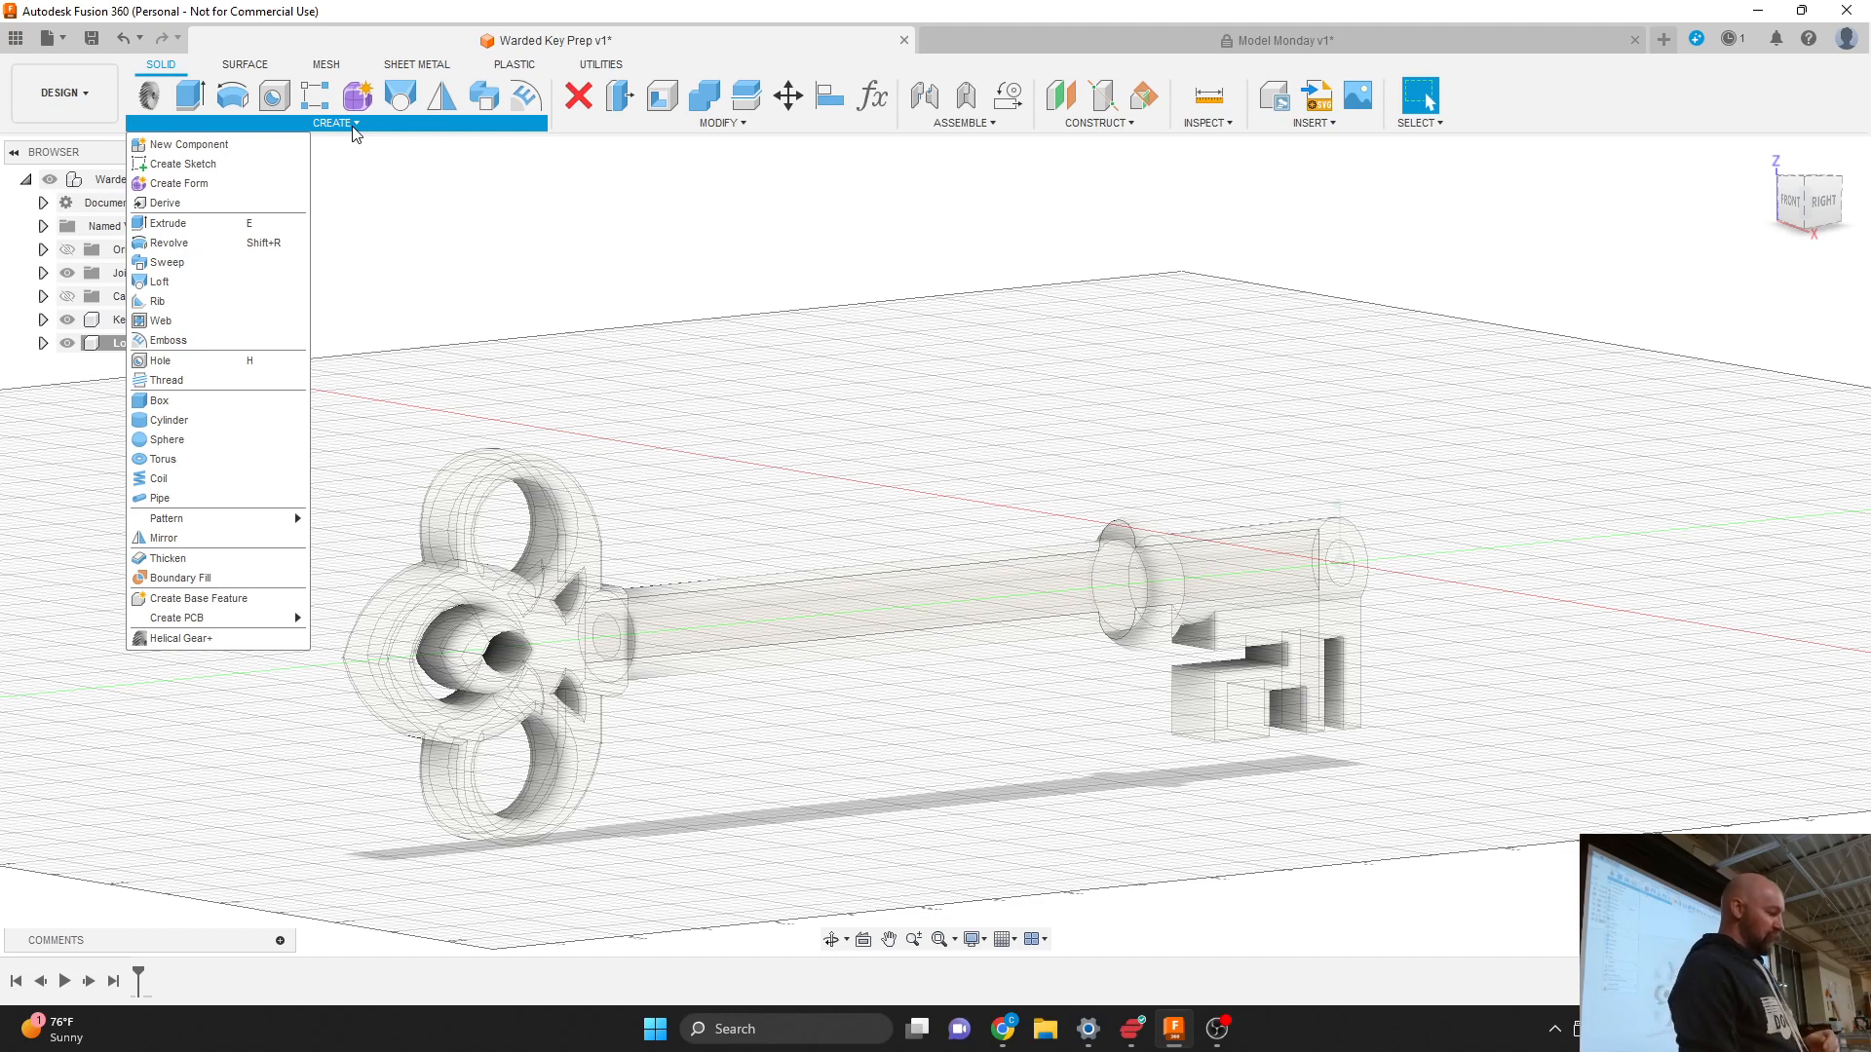
left_click(200, 168)
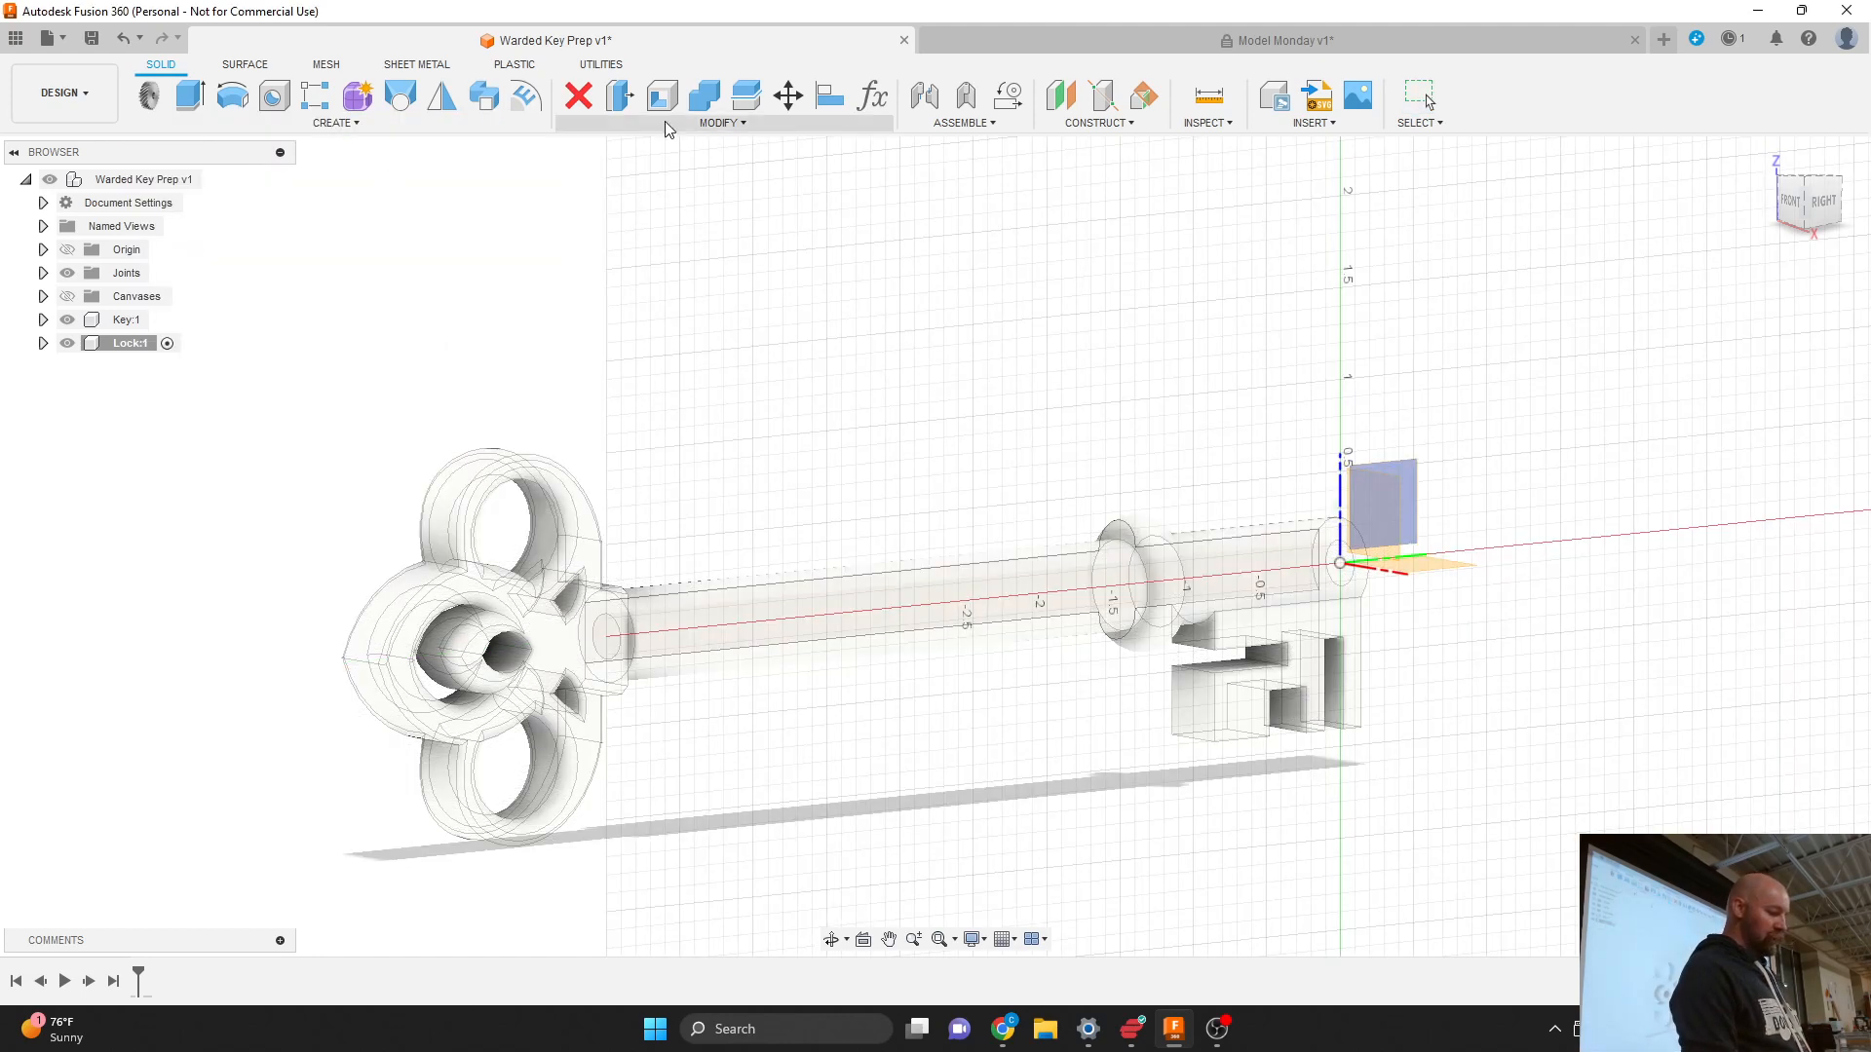
left_click(1825, 213)
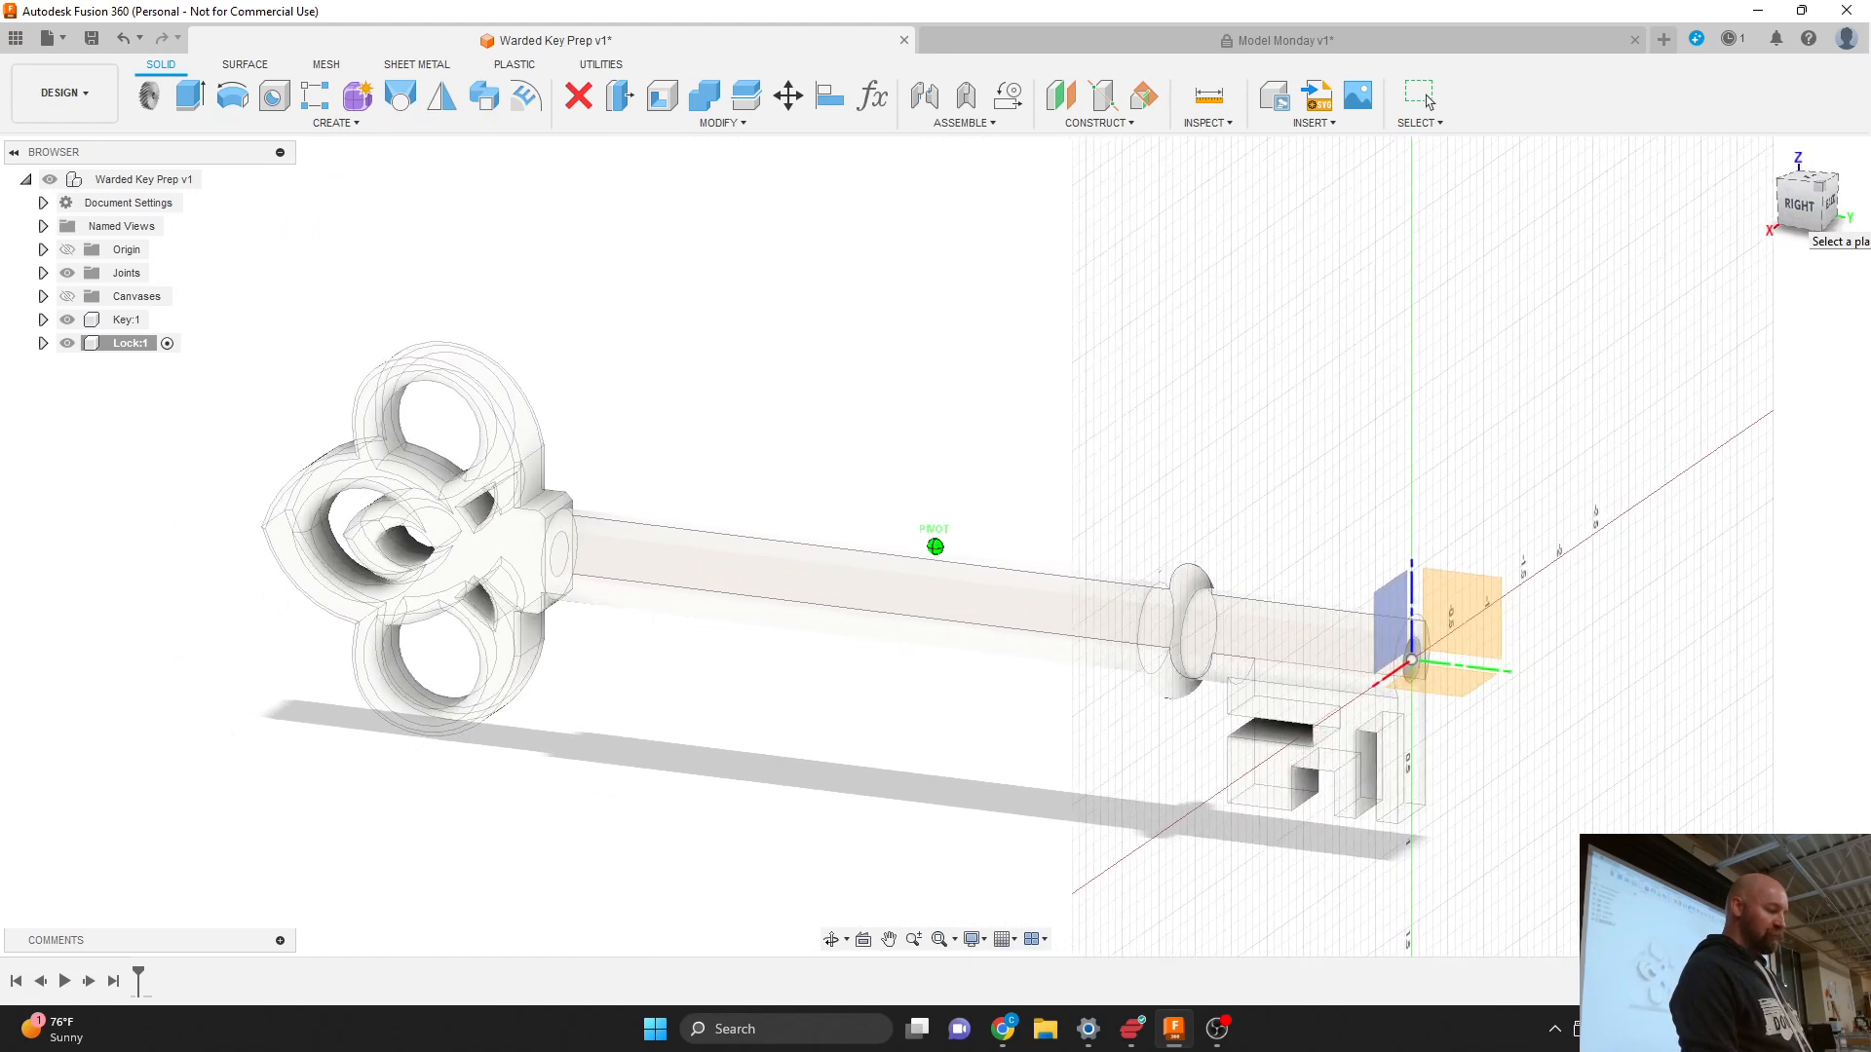
scroll(1386, 250, "down", 1)
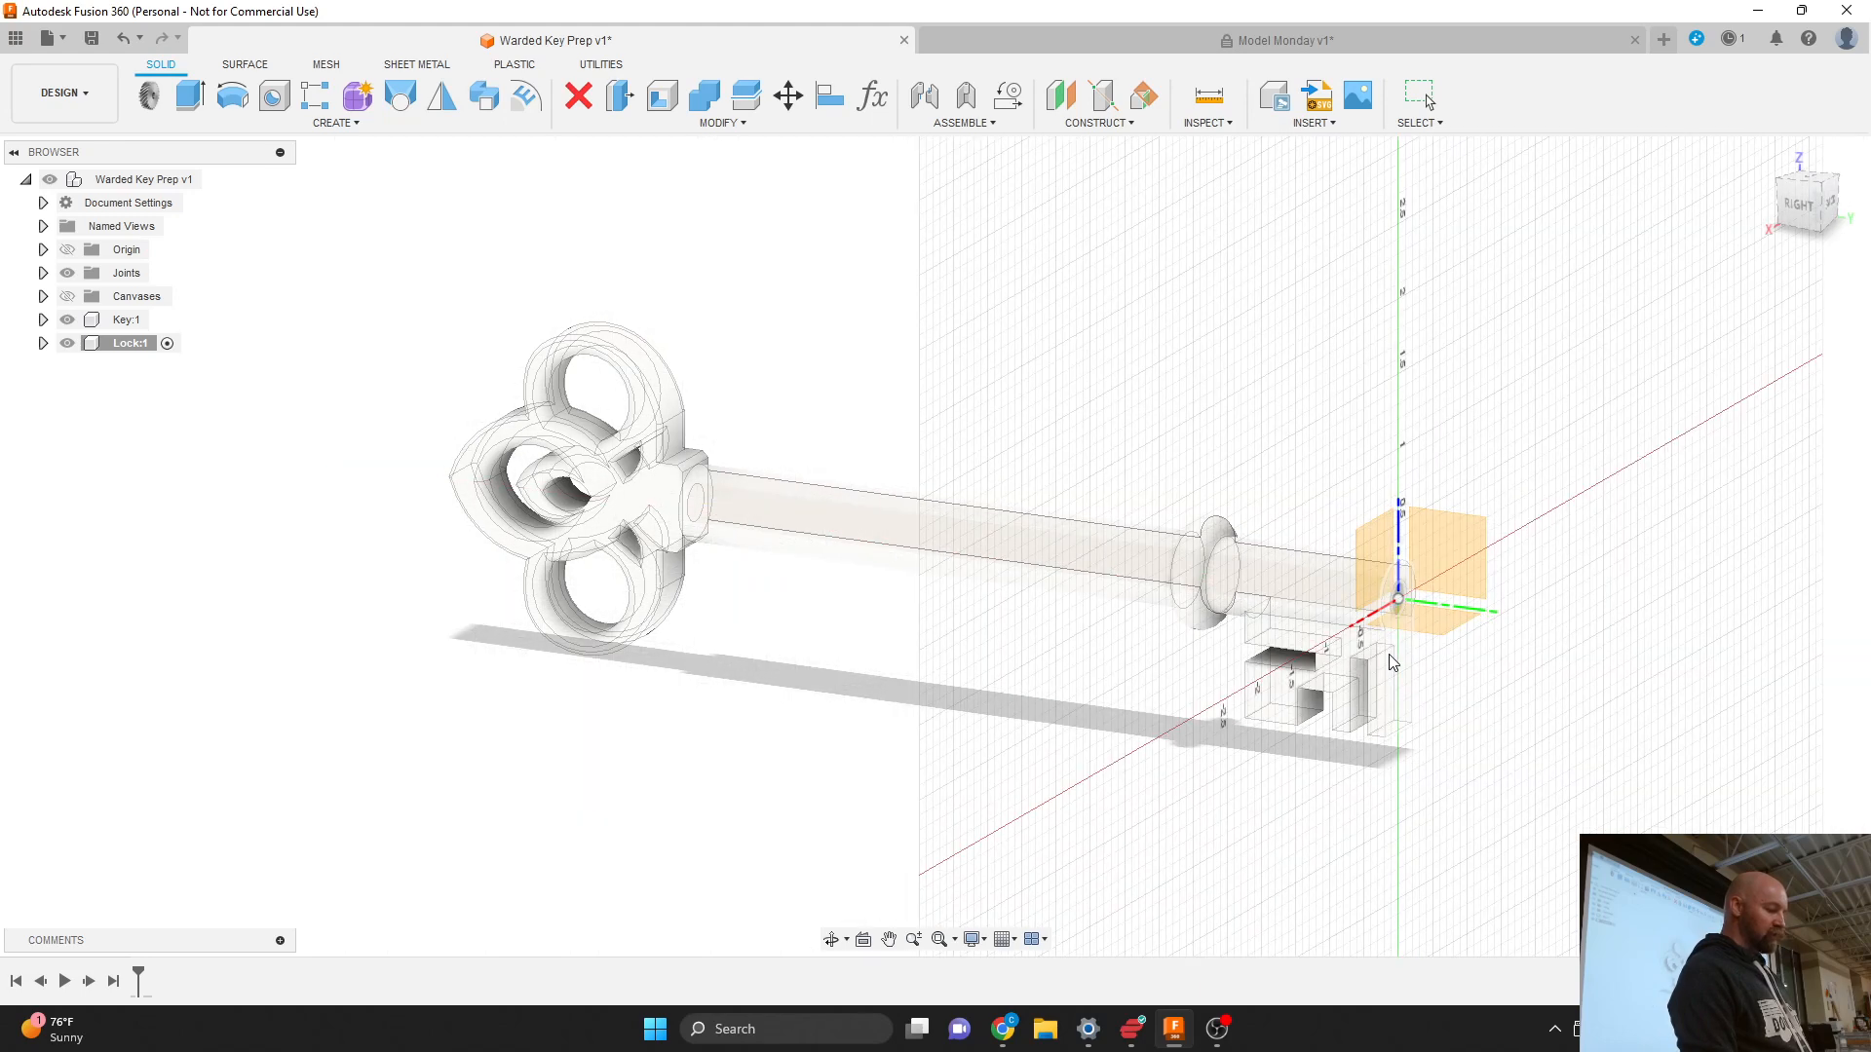
scroll(1391, 661, "up", 3)
scroll(1391, 661, "up", 2)
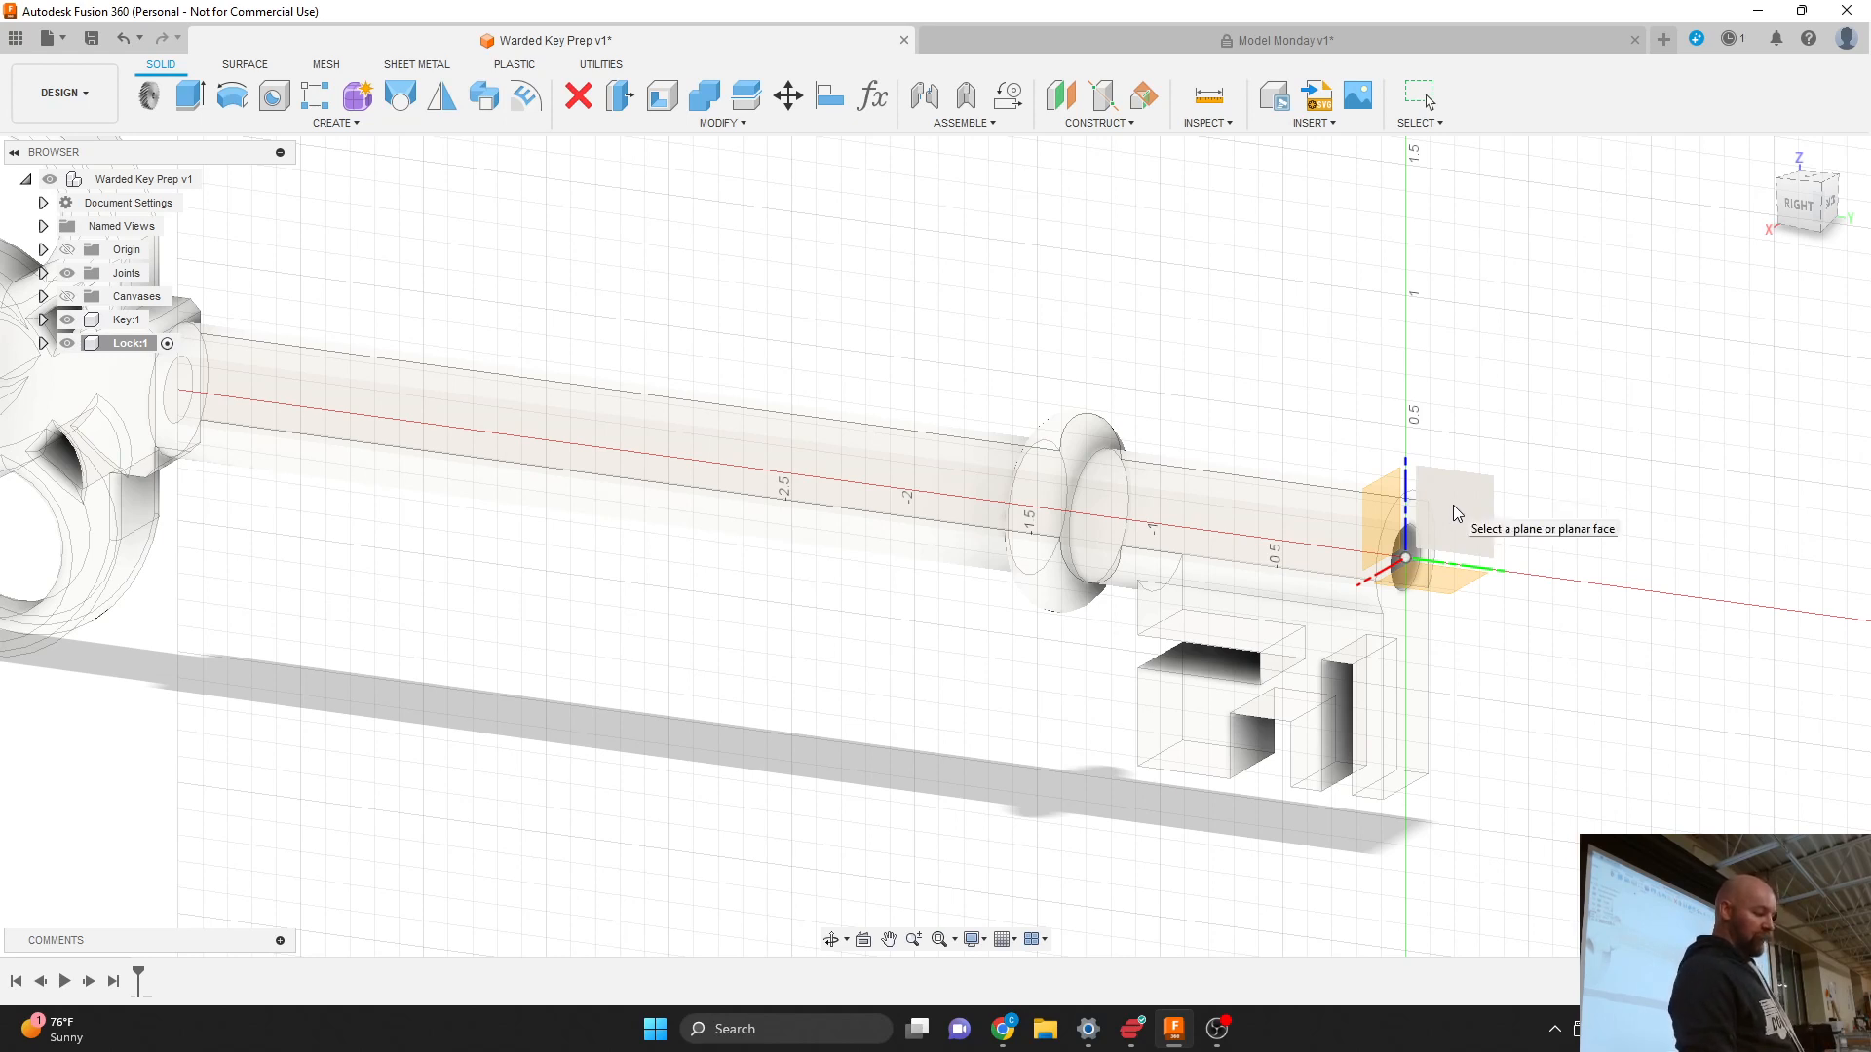
left_click(1458, 514)
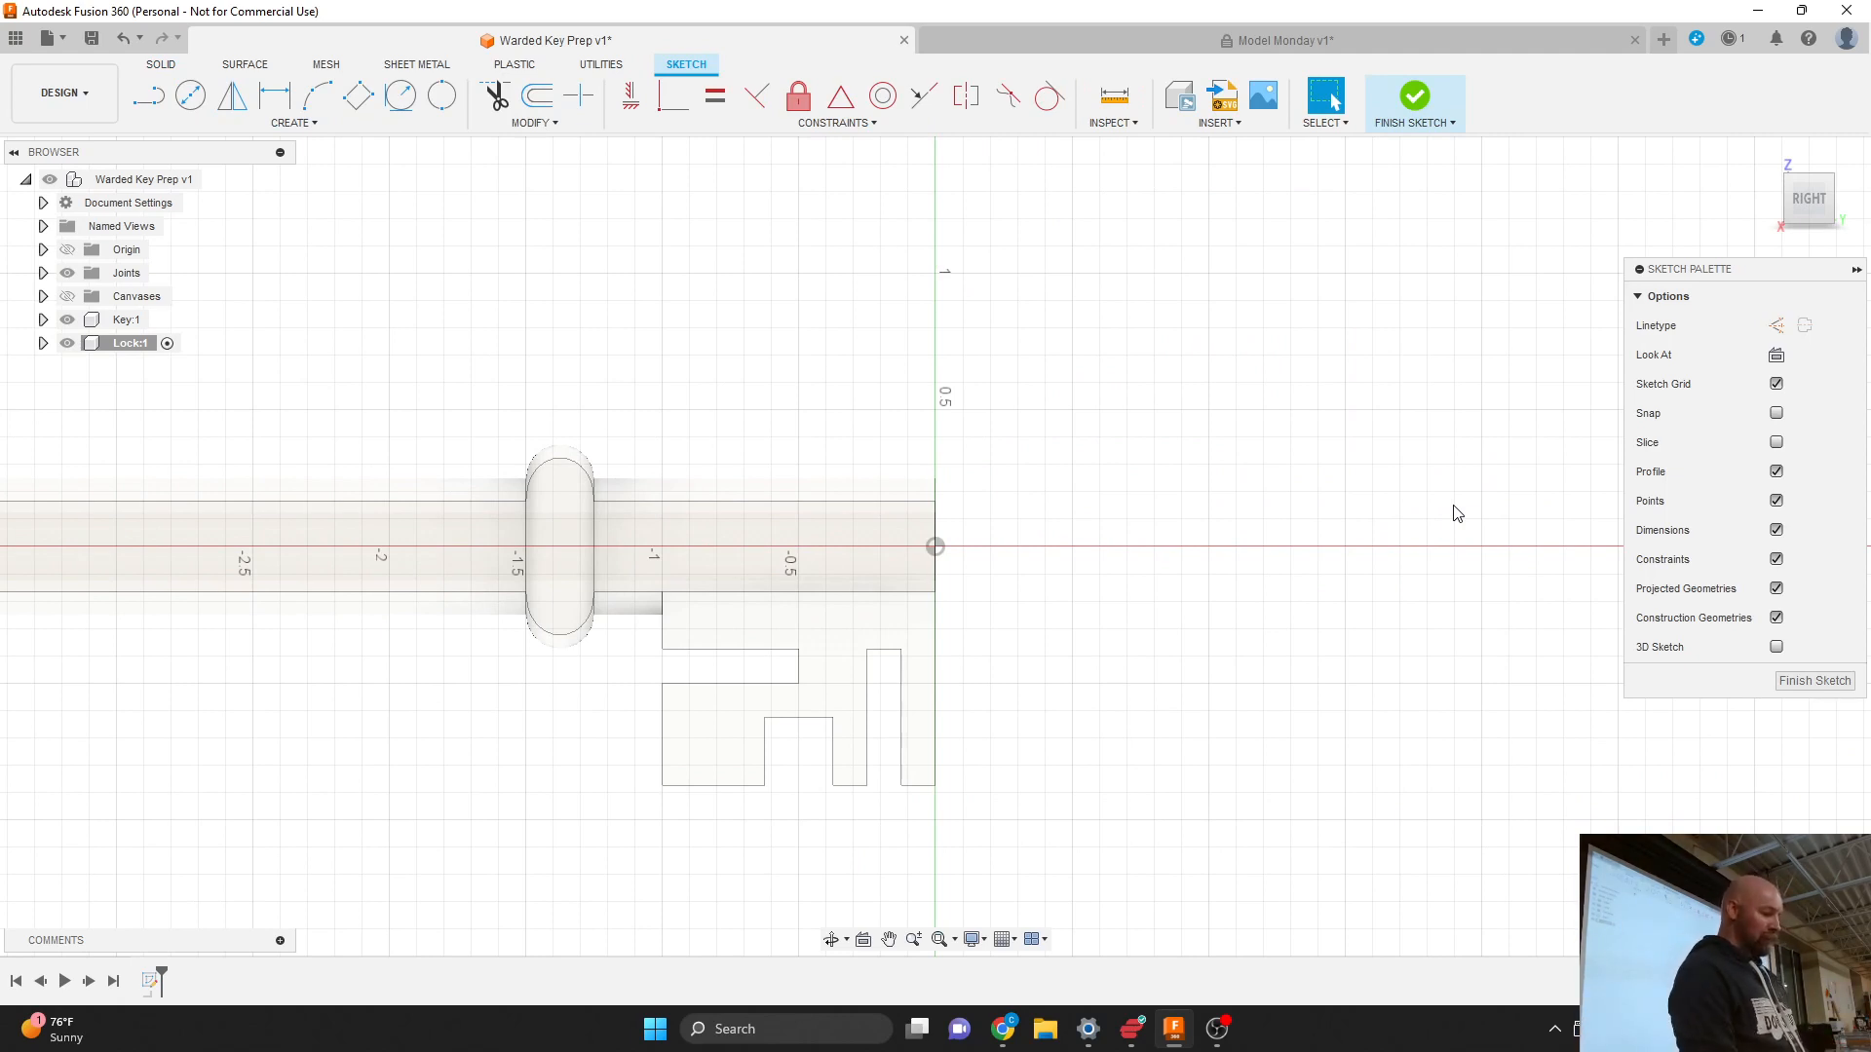
Step: Project the notched face of the key's bit into the sketch with the projection link on
scroll(1454, 513, "down", 1)
scroll(731, 738, "up", 2)
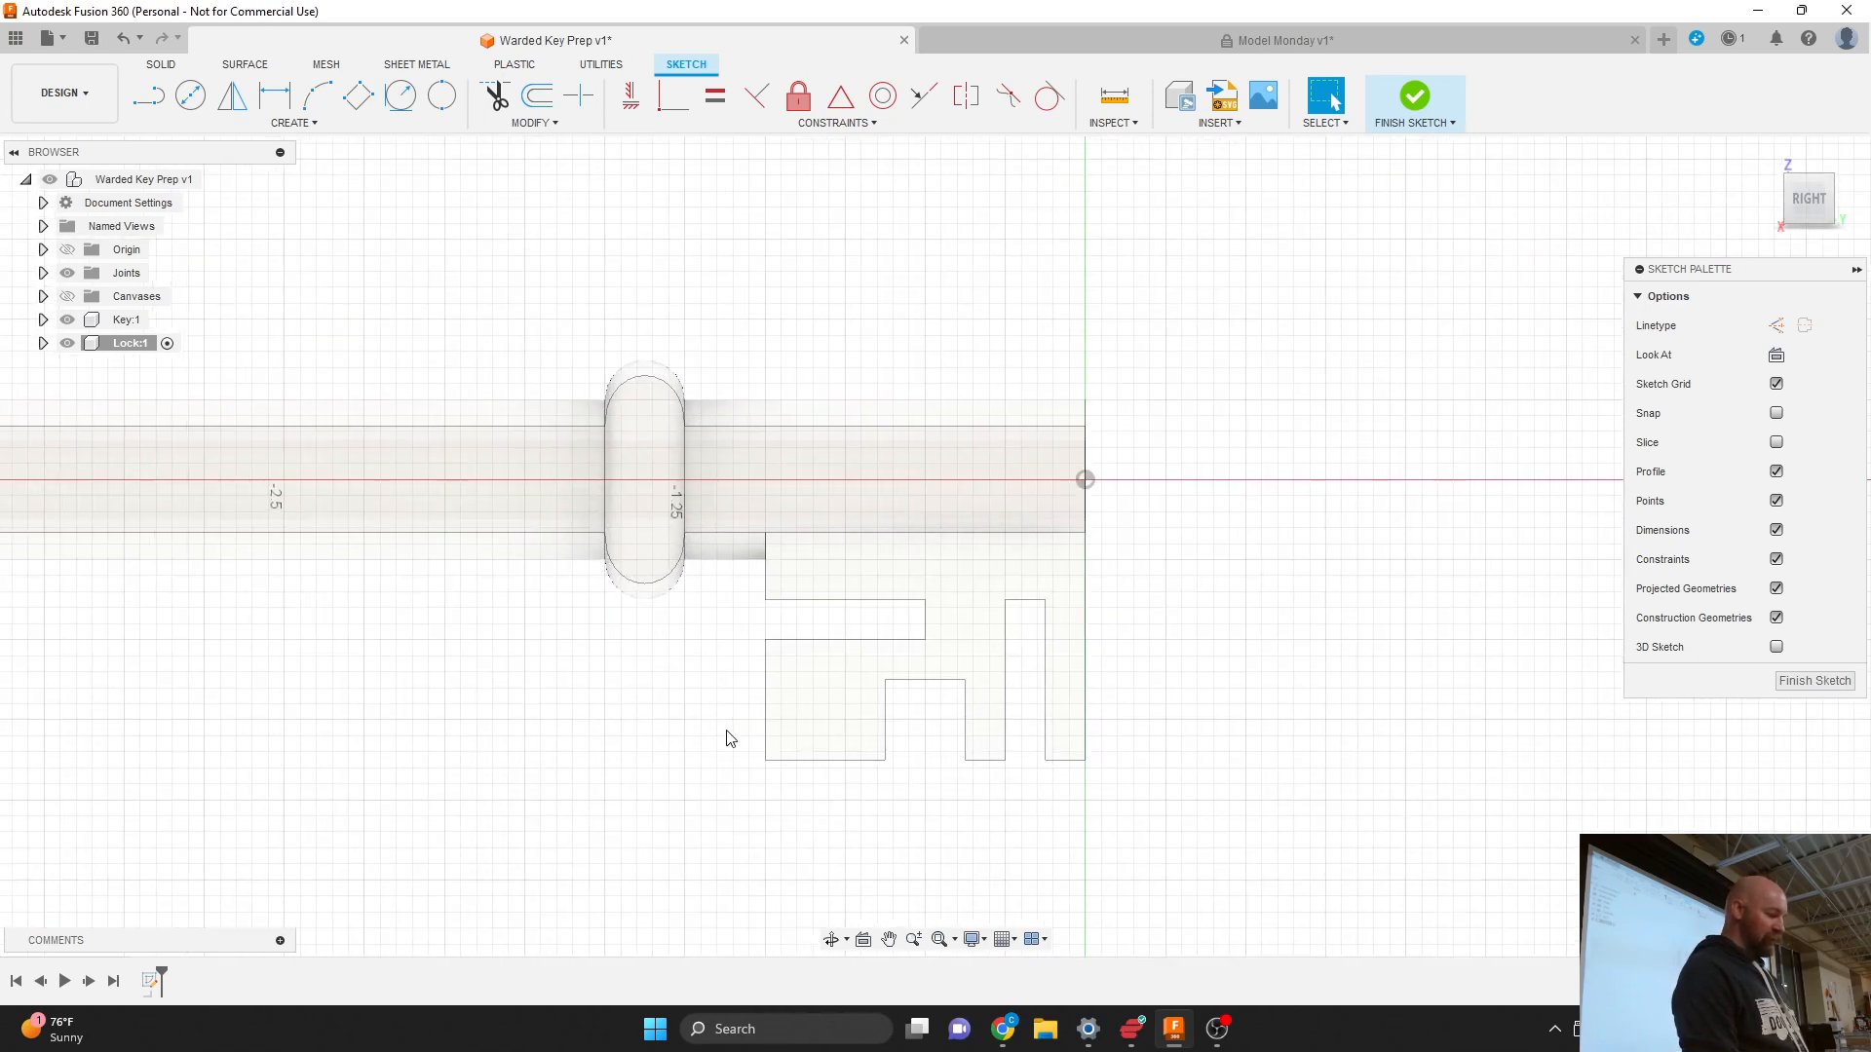
scroll(1332, 422, "down", 1)
scroll(897, 679, "up", 2)
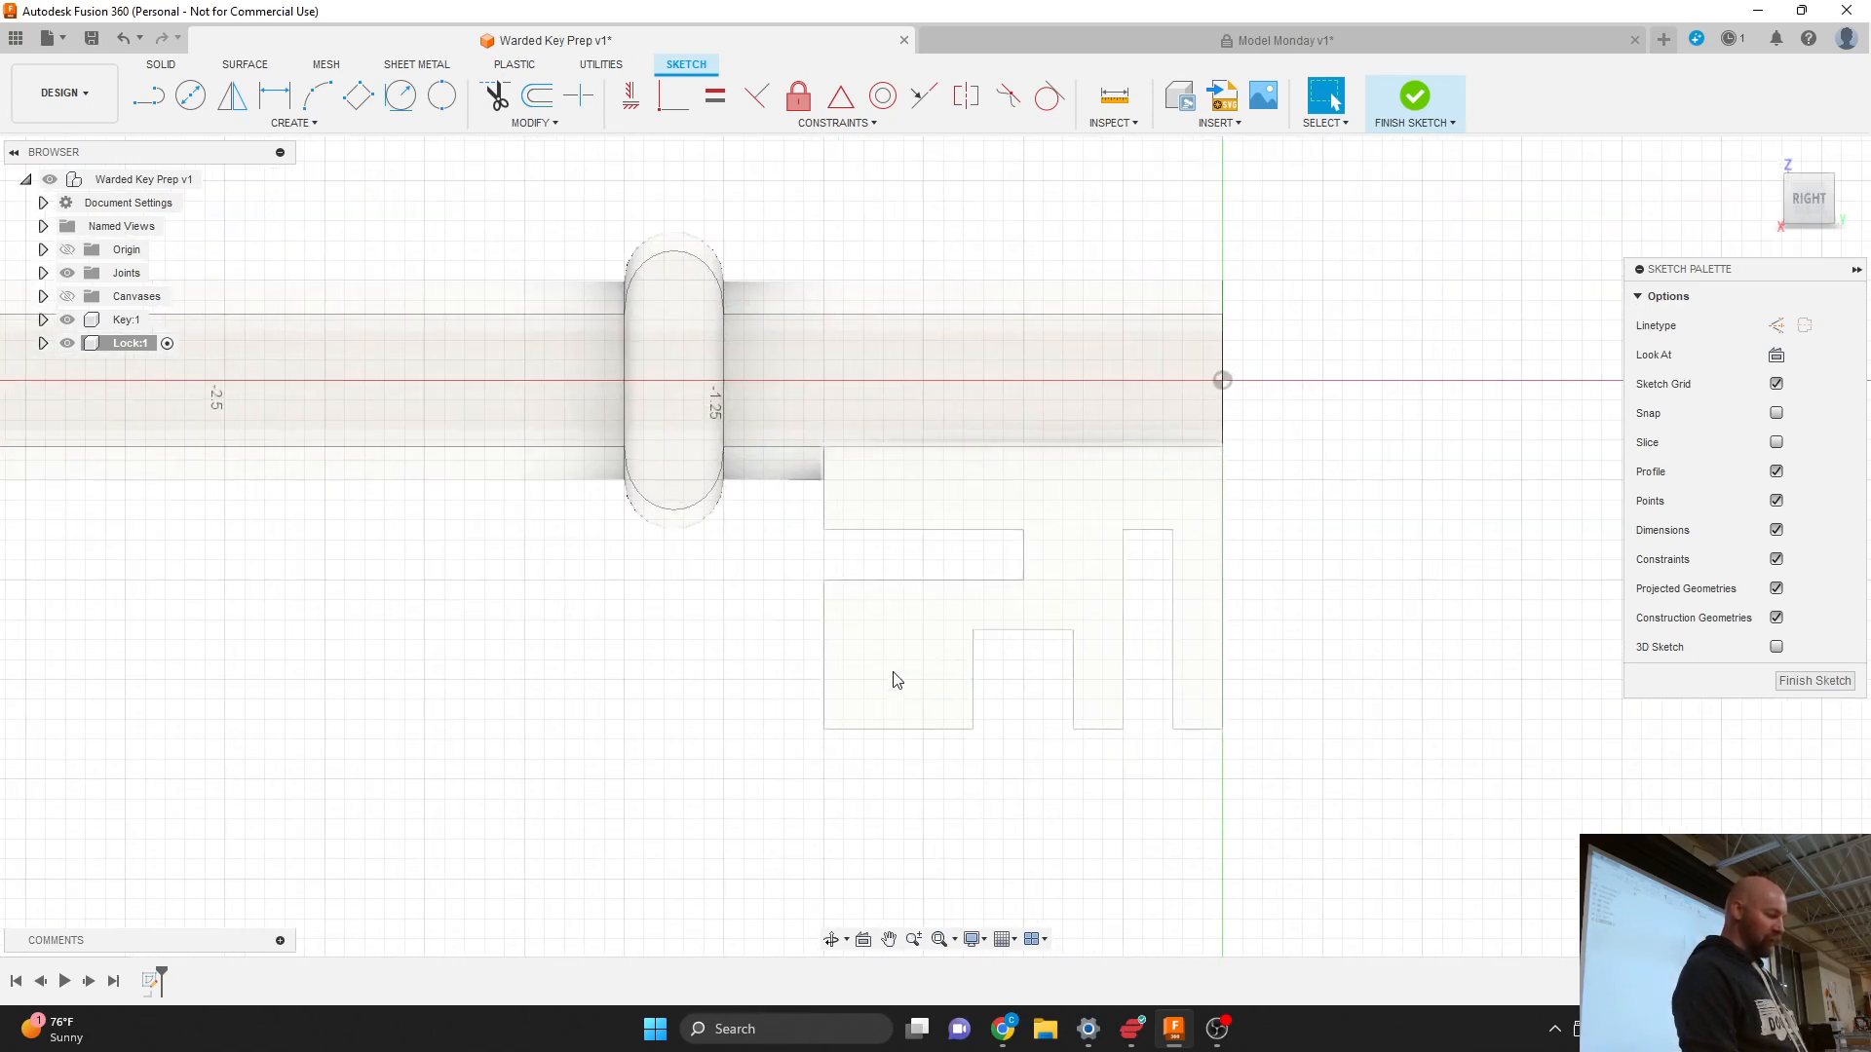
scroll(897, 679, "up", 1)
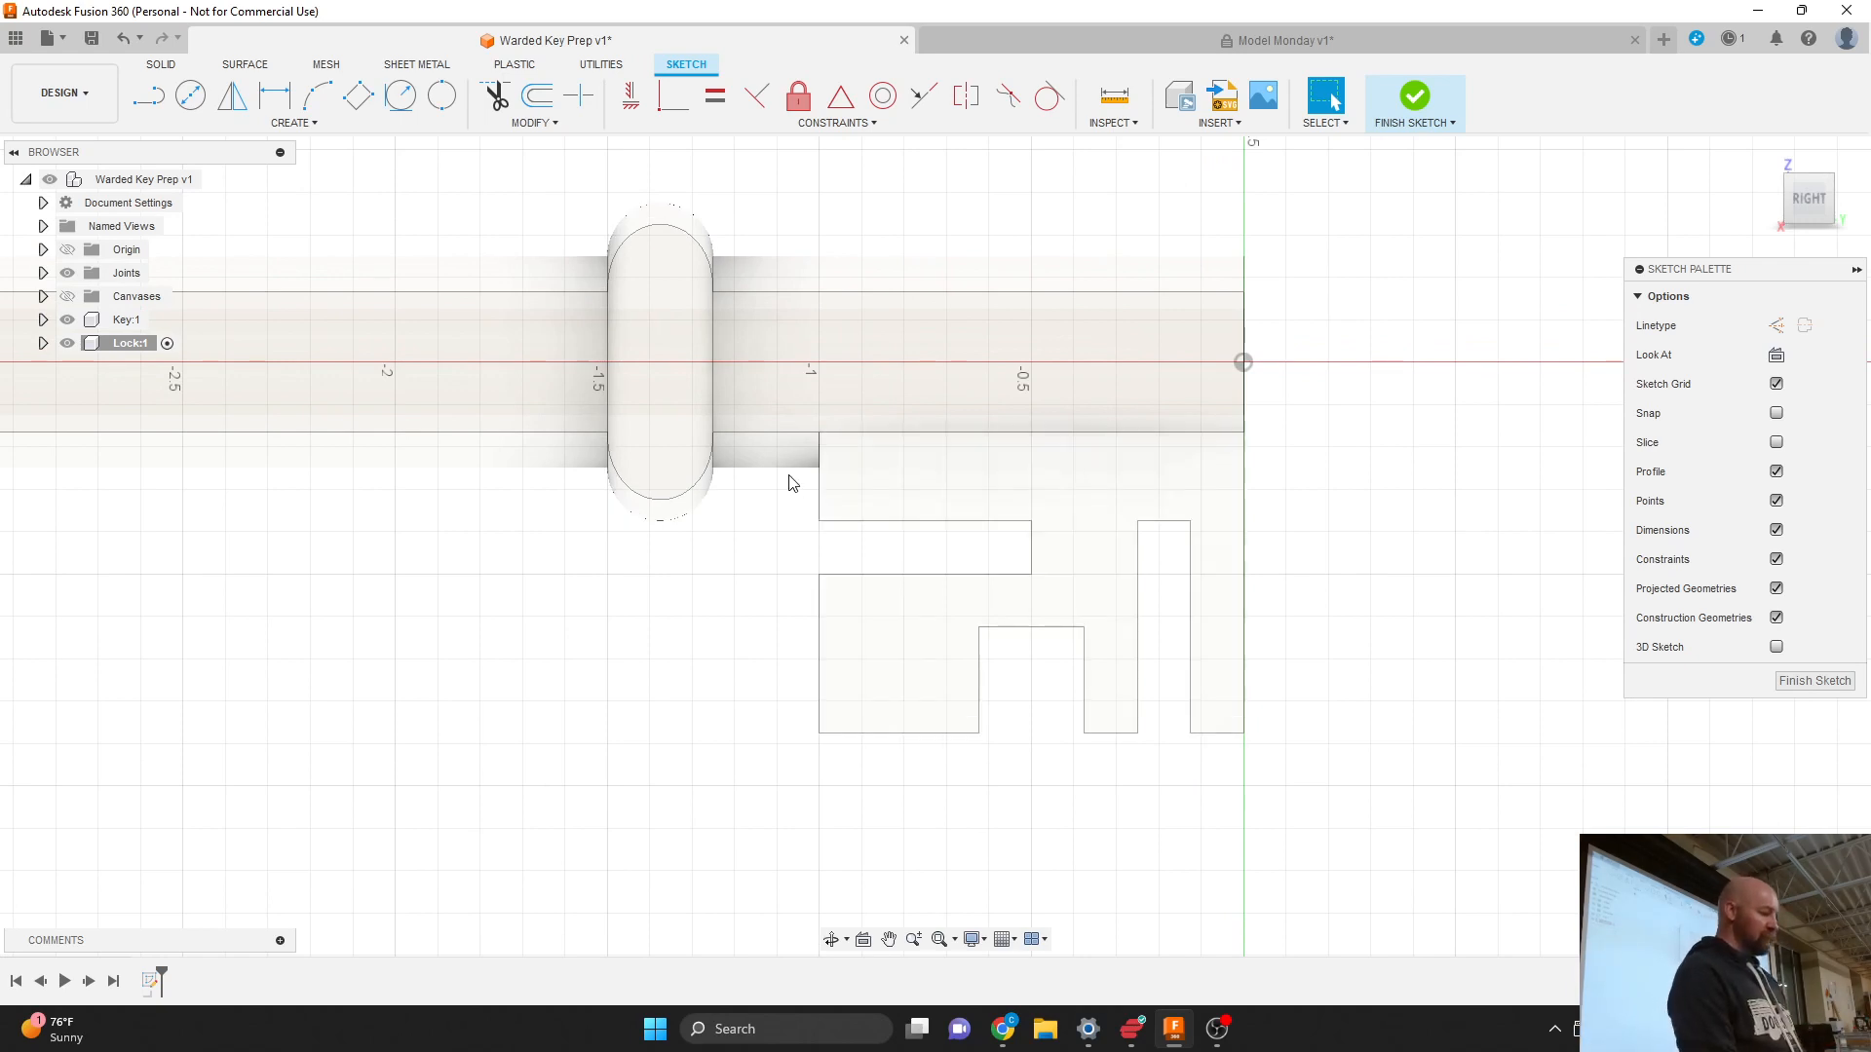
left_click(308, 127)
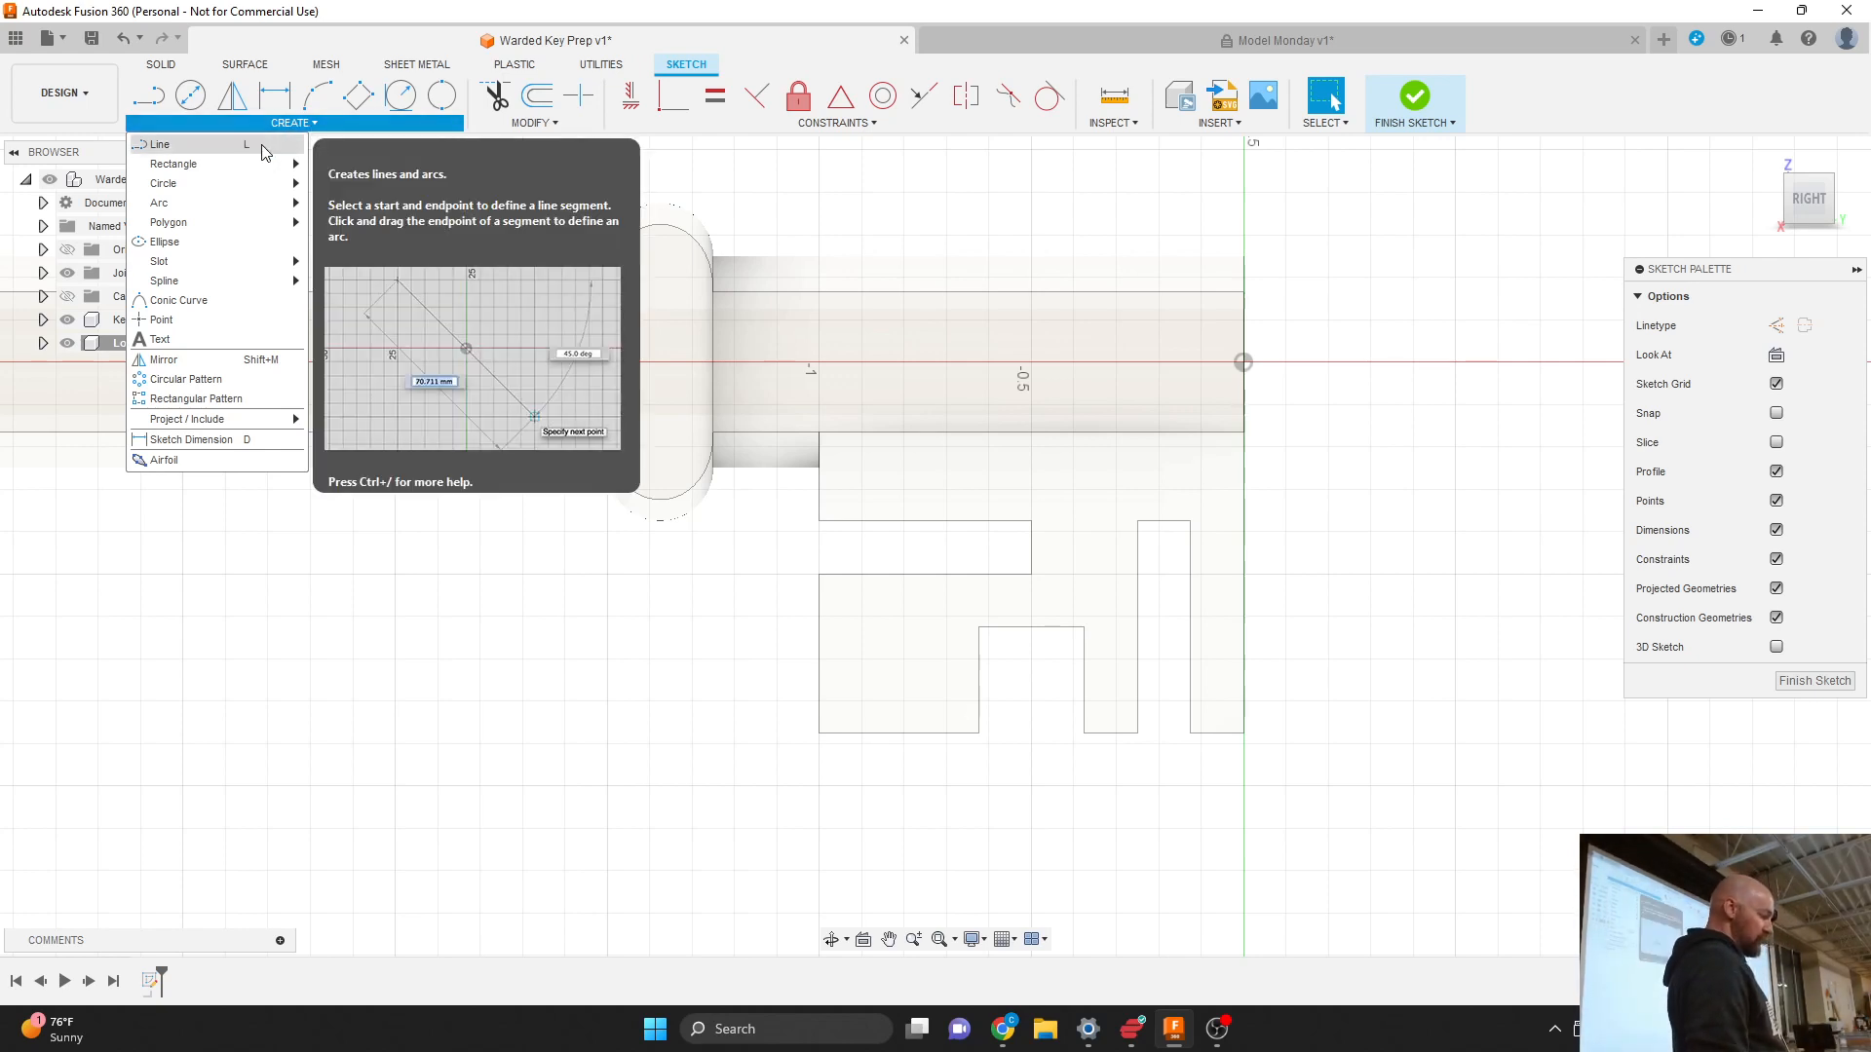
mouse_move(235, 419)
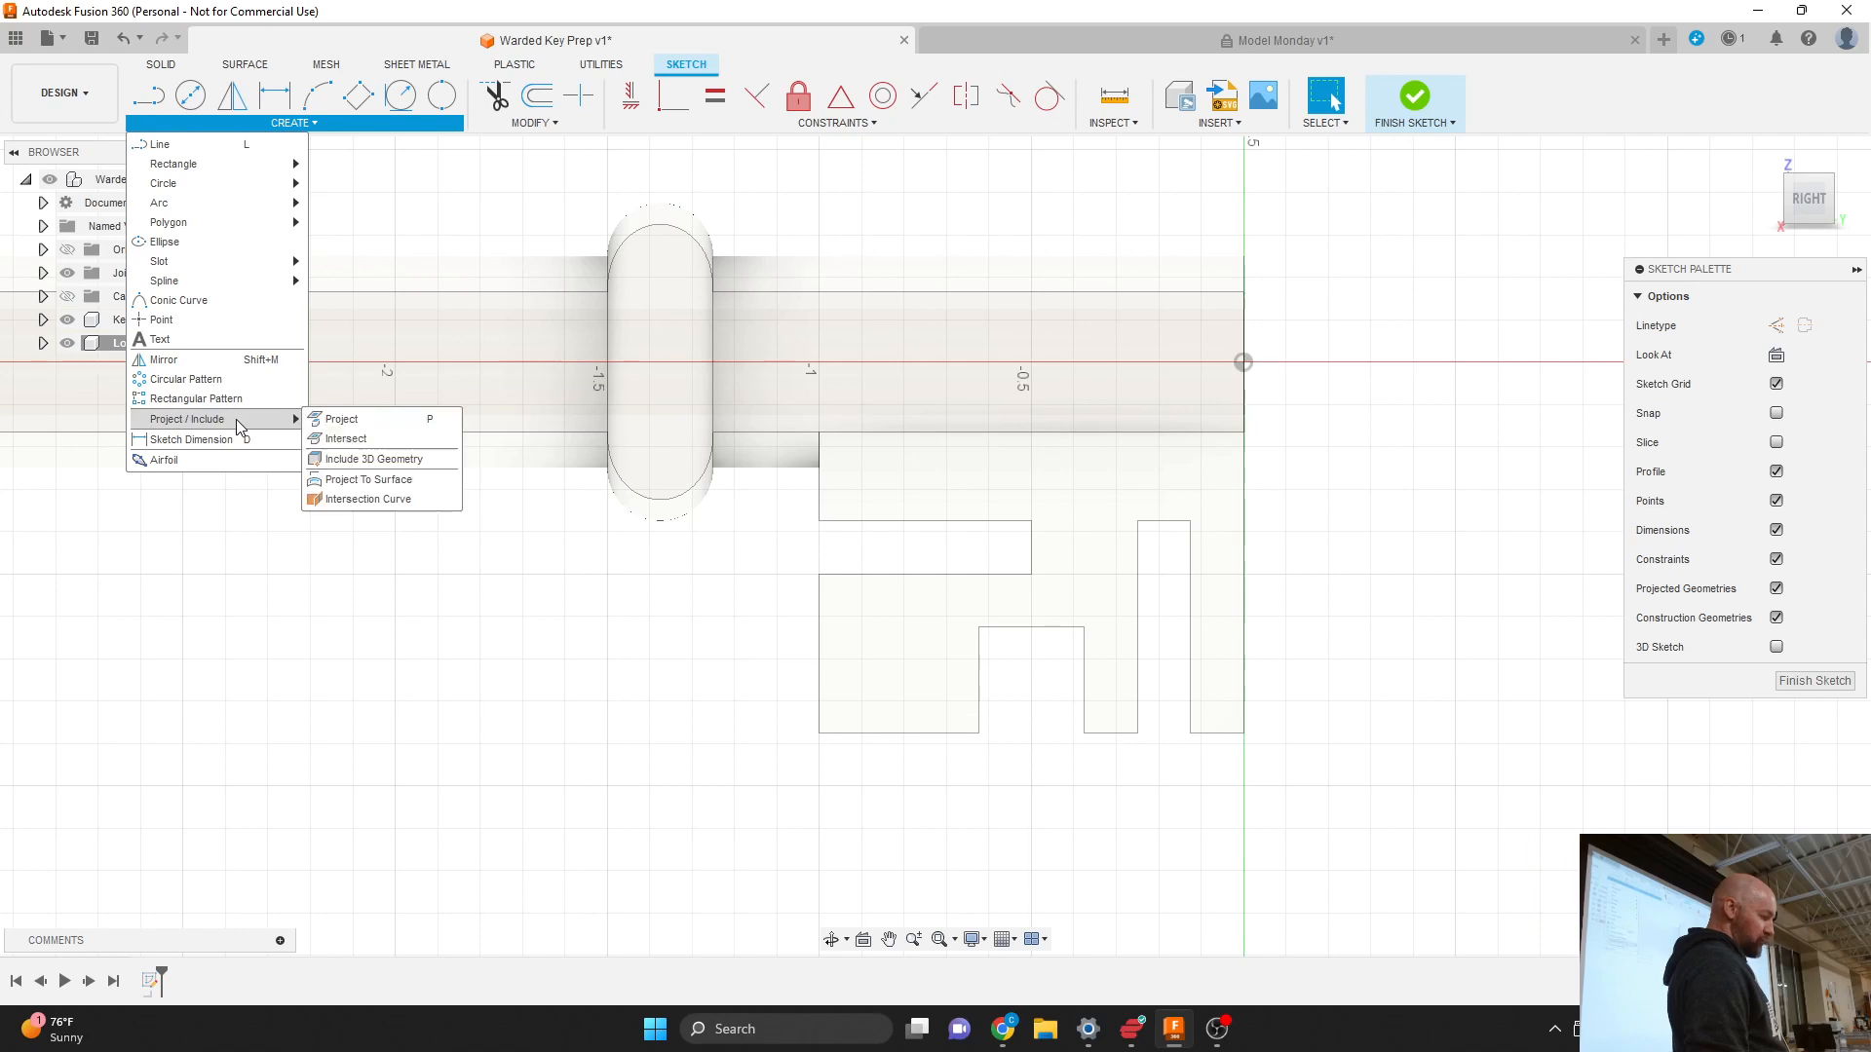
left_click(347, 424)
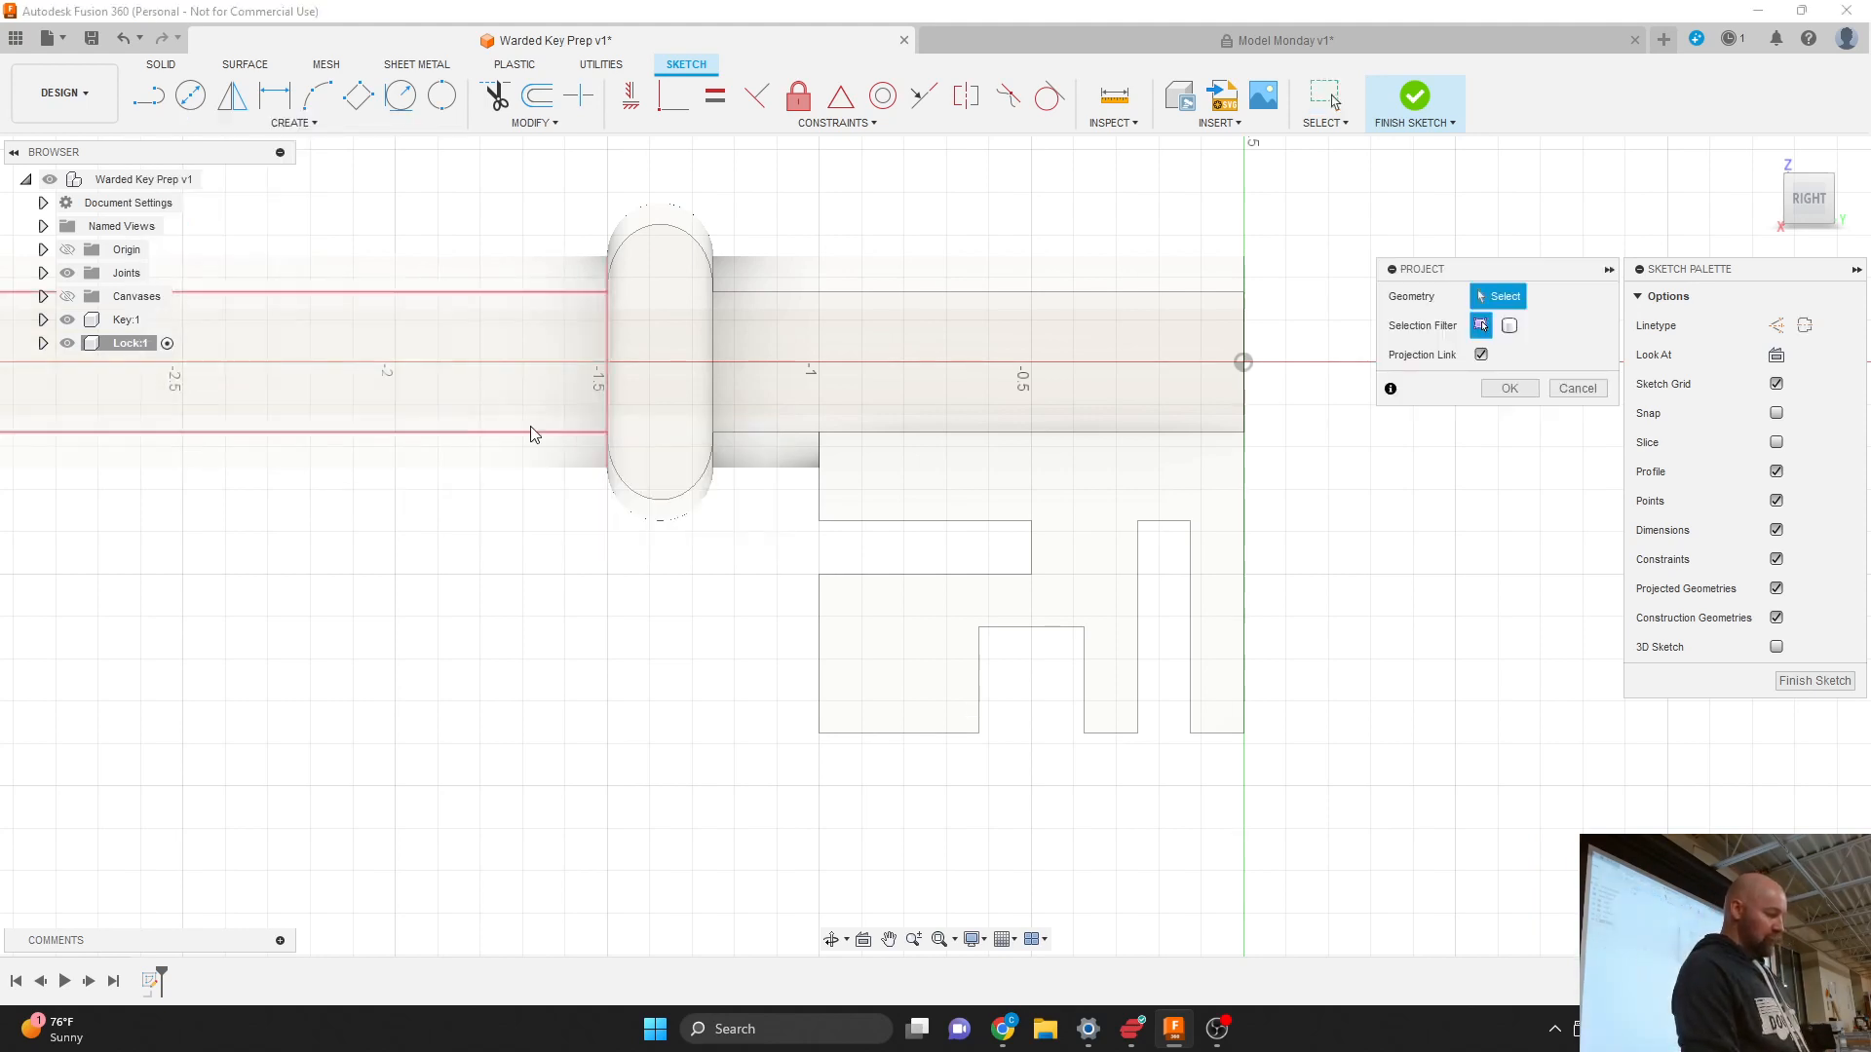
left_click(1078, 518)
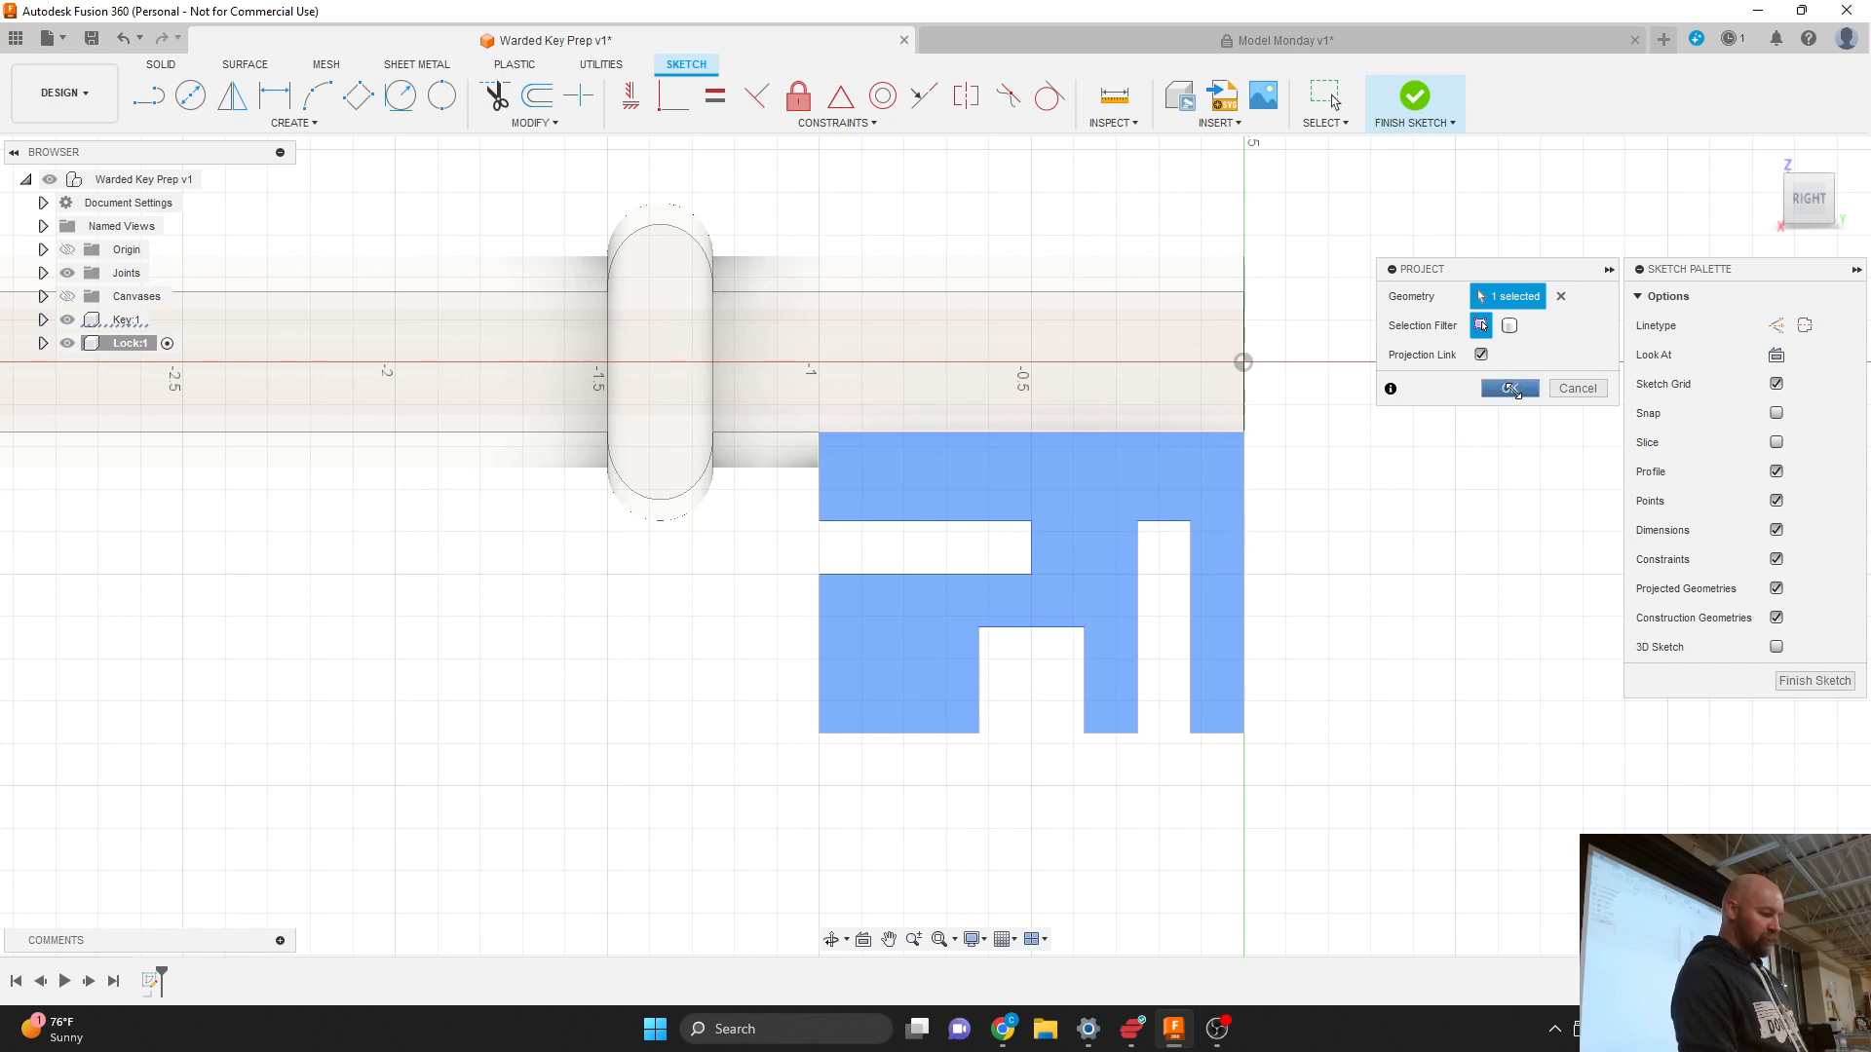
left_click(1510, 389)
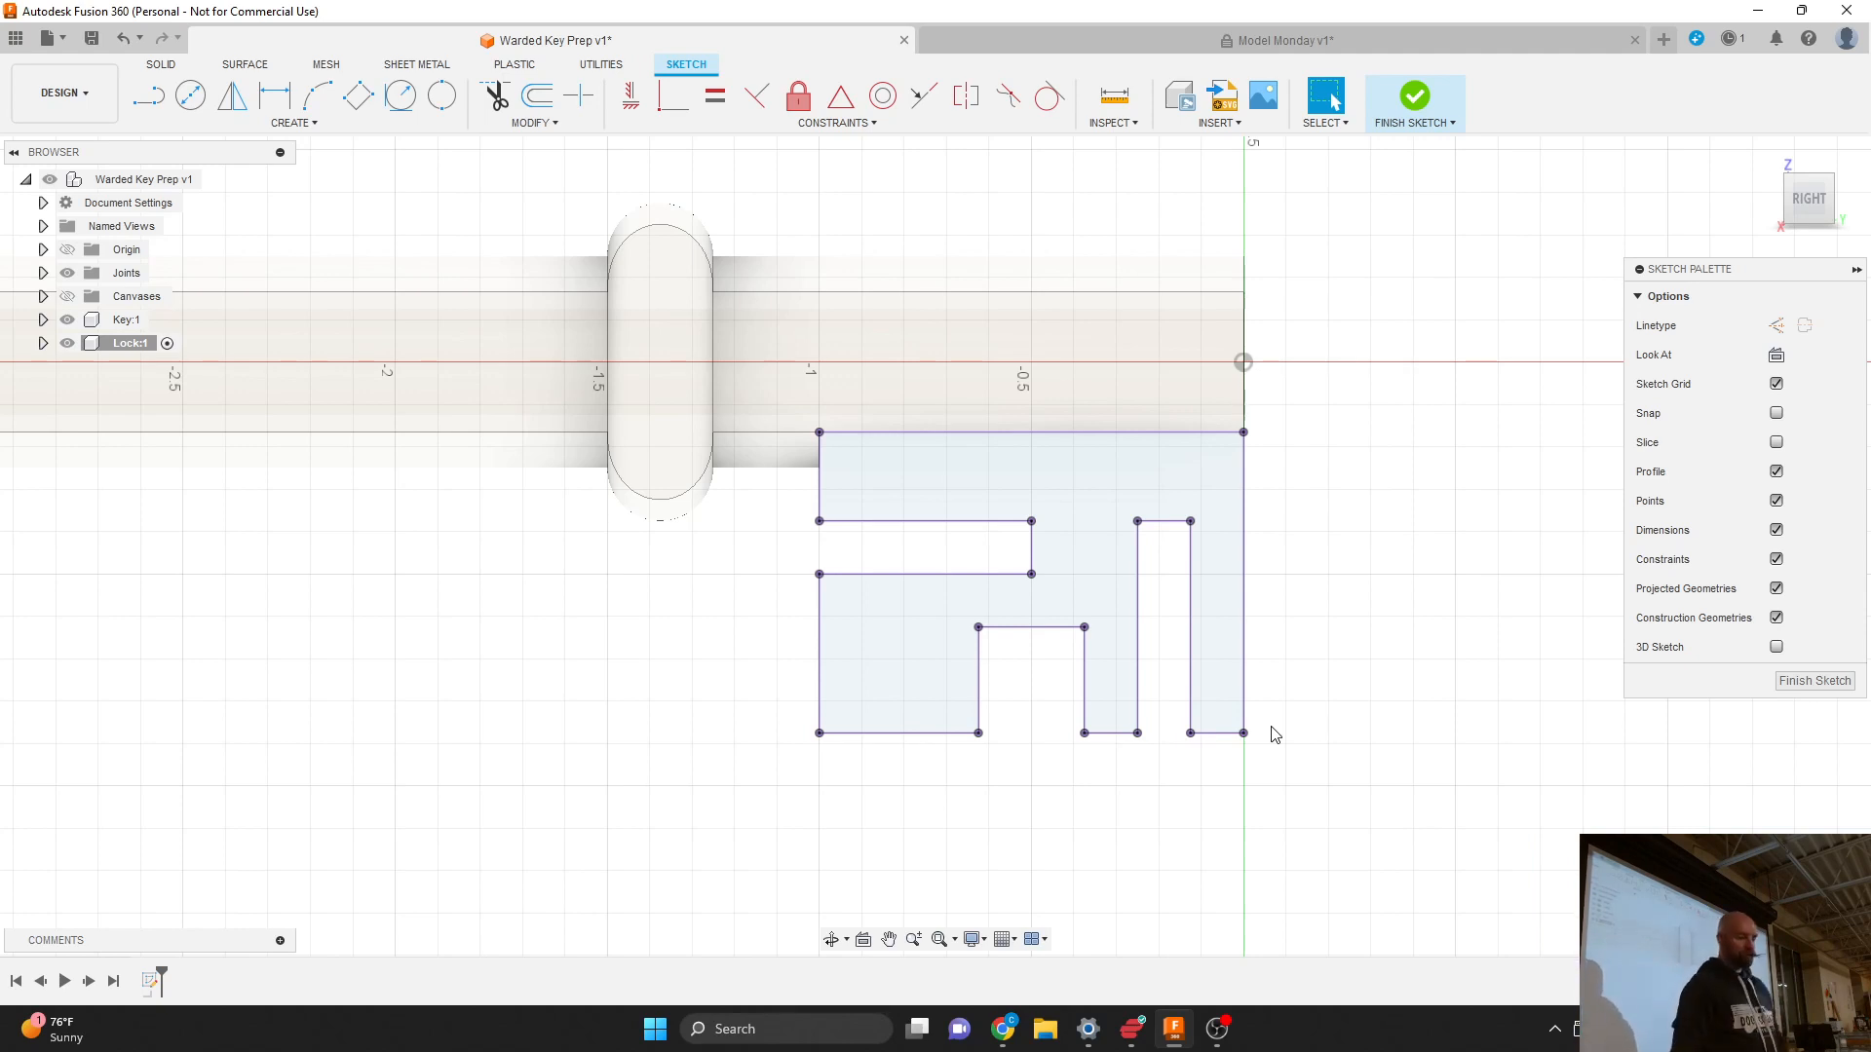
Step: Sketch a two-point rectangle 1 in wide and 0.75 in high beyond the key's tip, starting level with the bit's lower edge
scroll(558, 690, "down", 3)
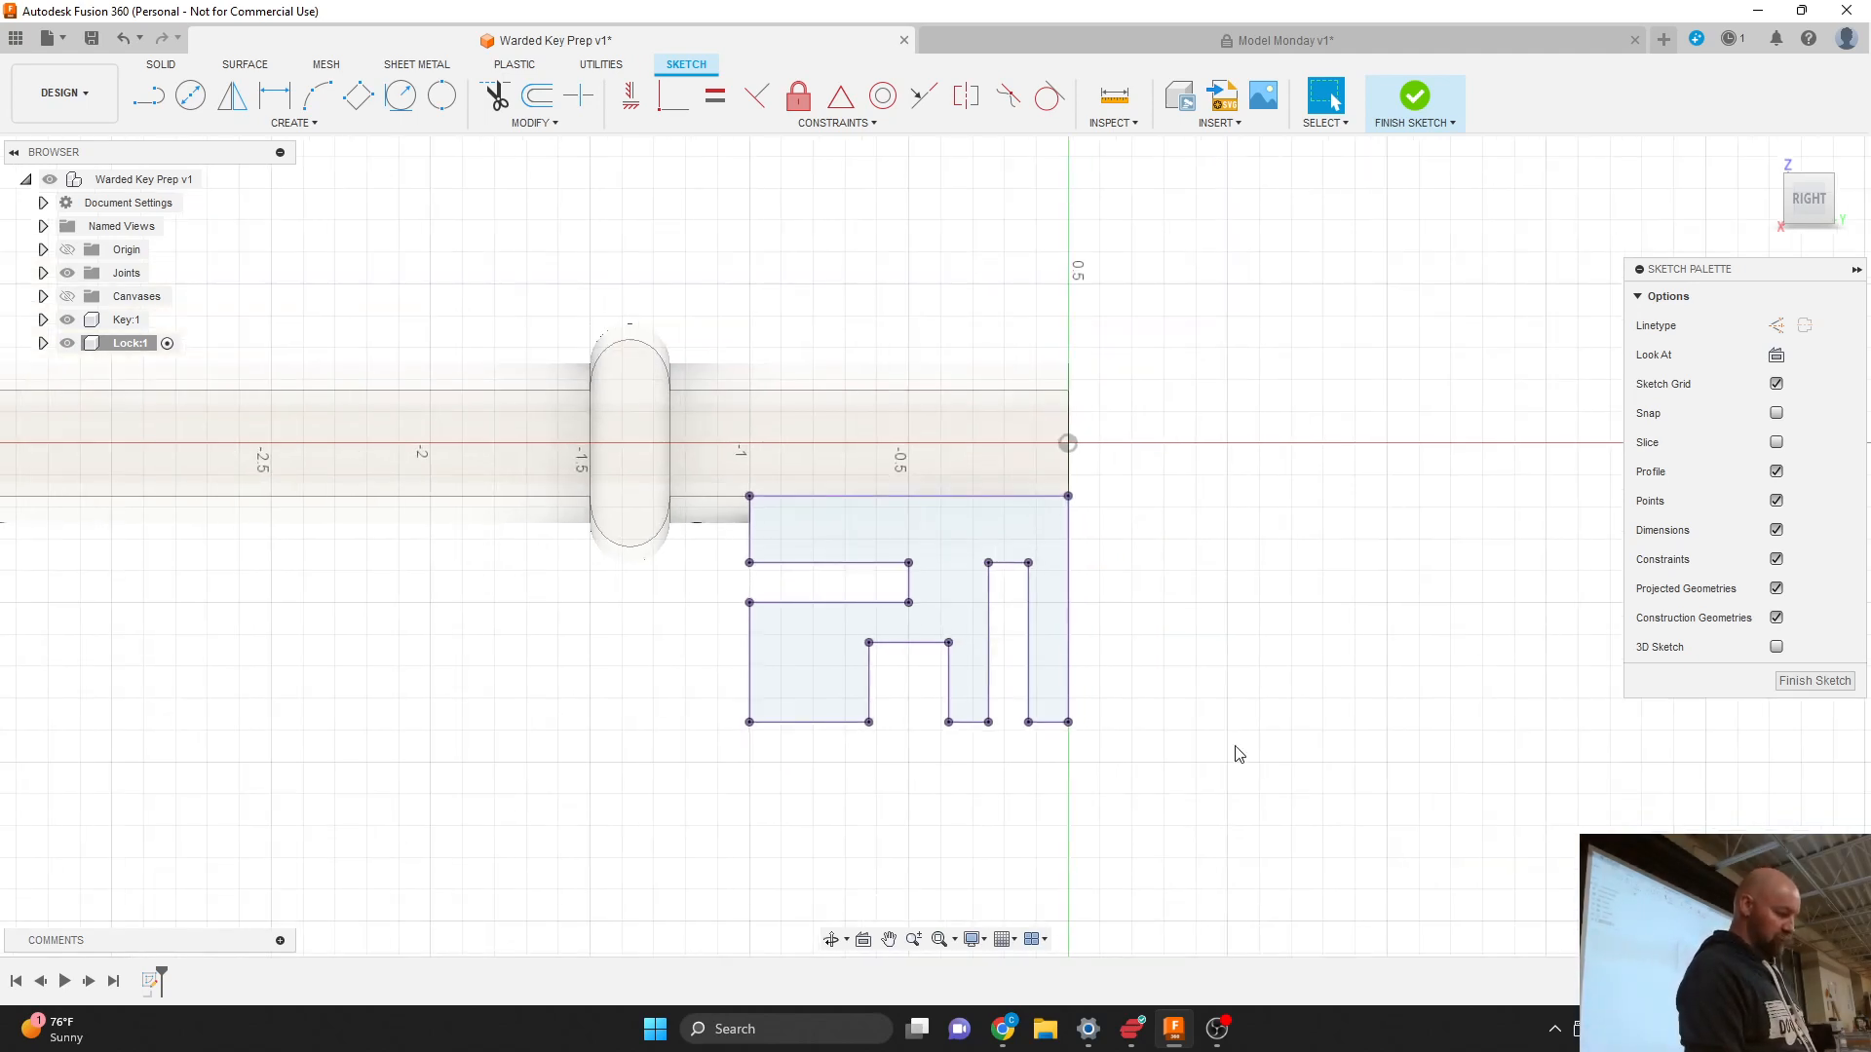
scroll(1482, 718, "up", 2)
scroll(617, 760, "down", 1)
key("r")
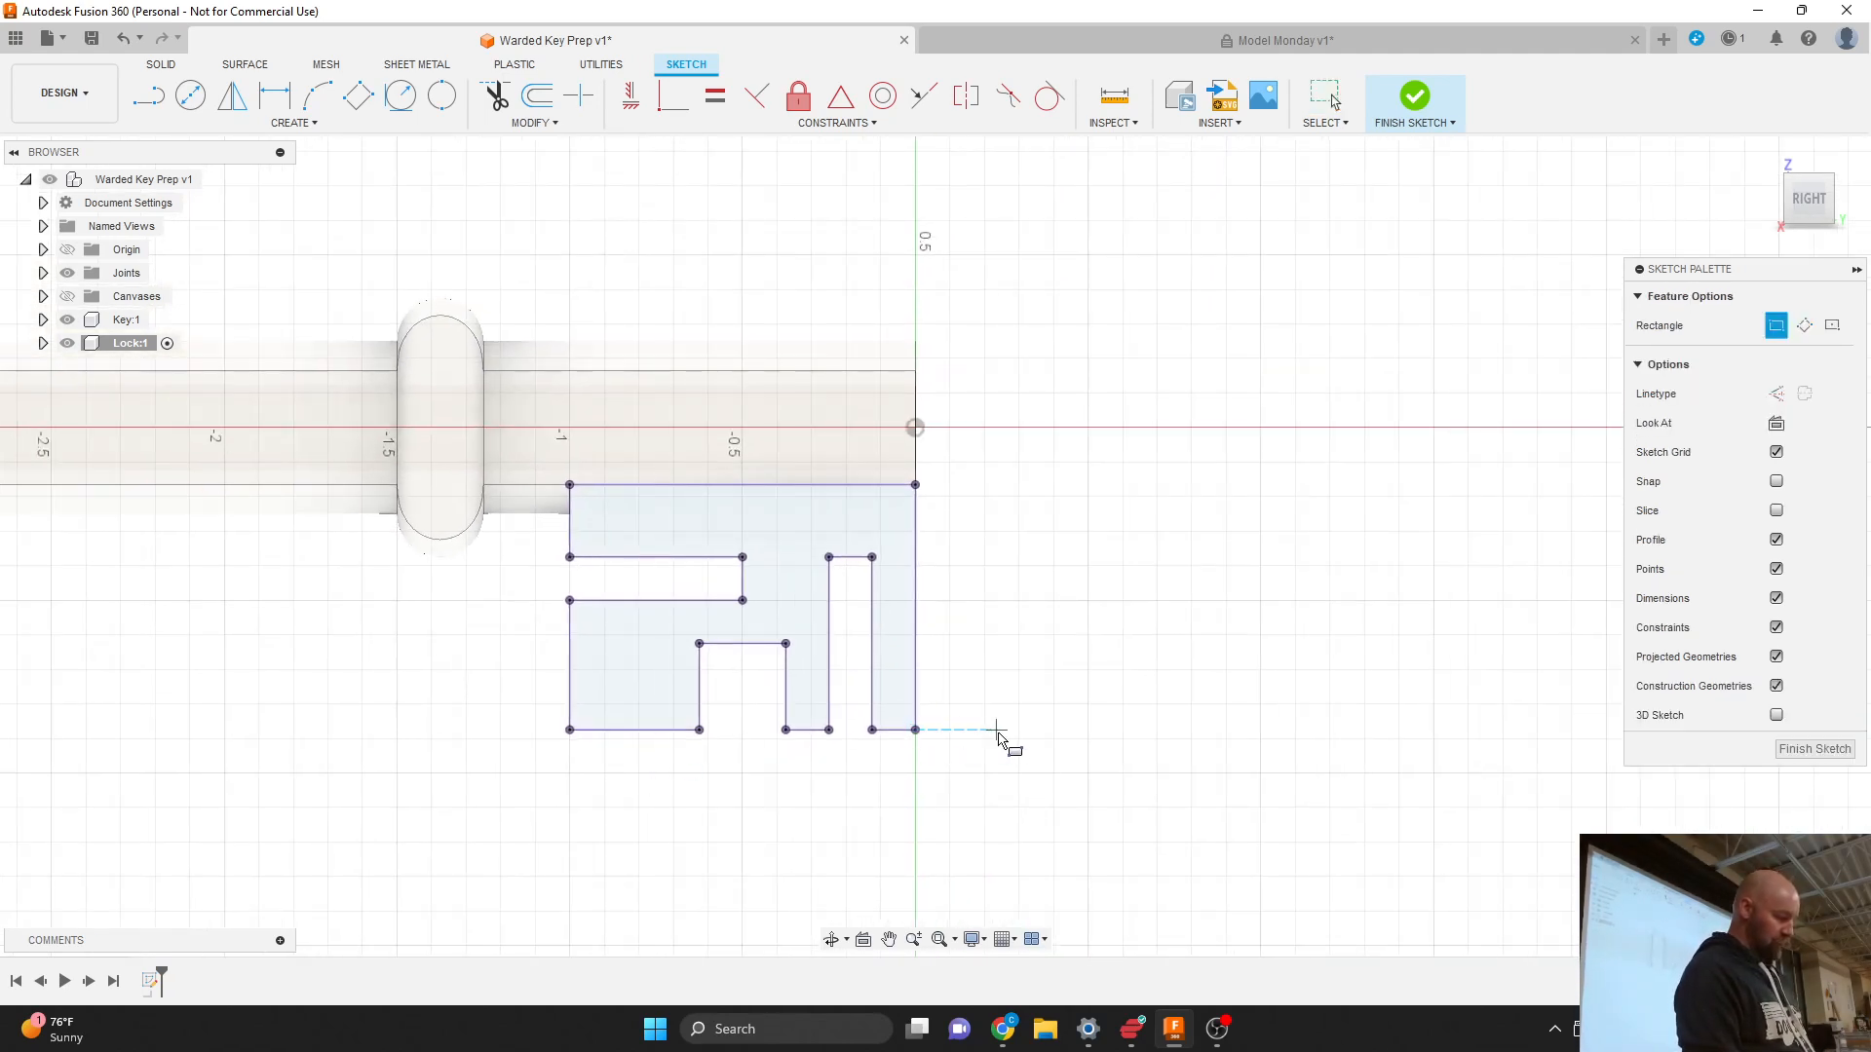
left_click(997, 730)
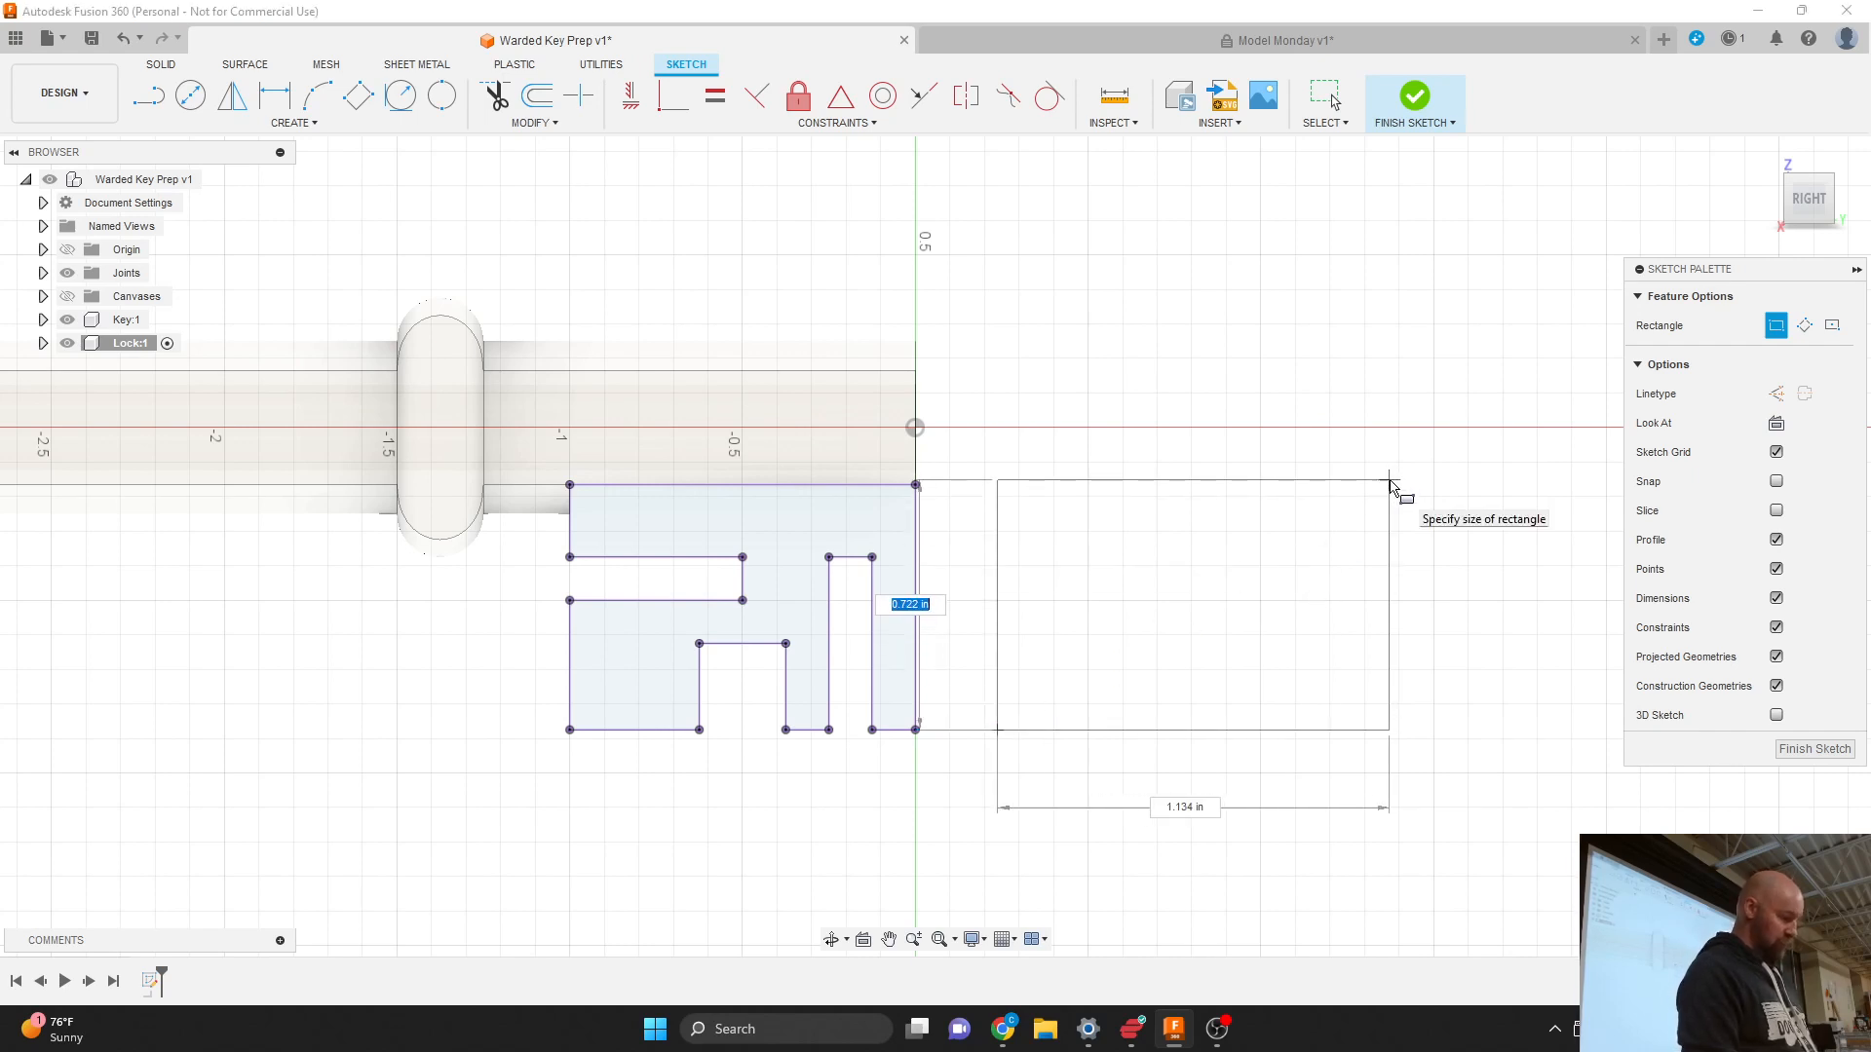
type(".75")
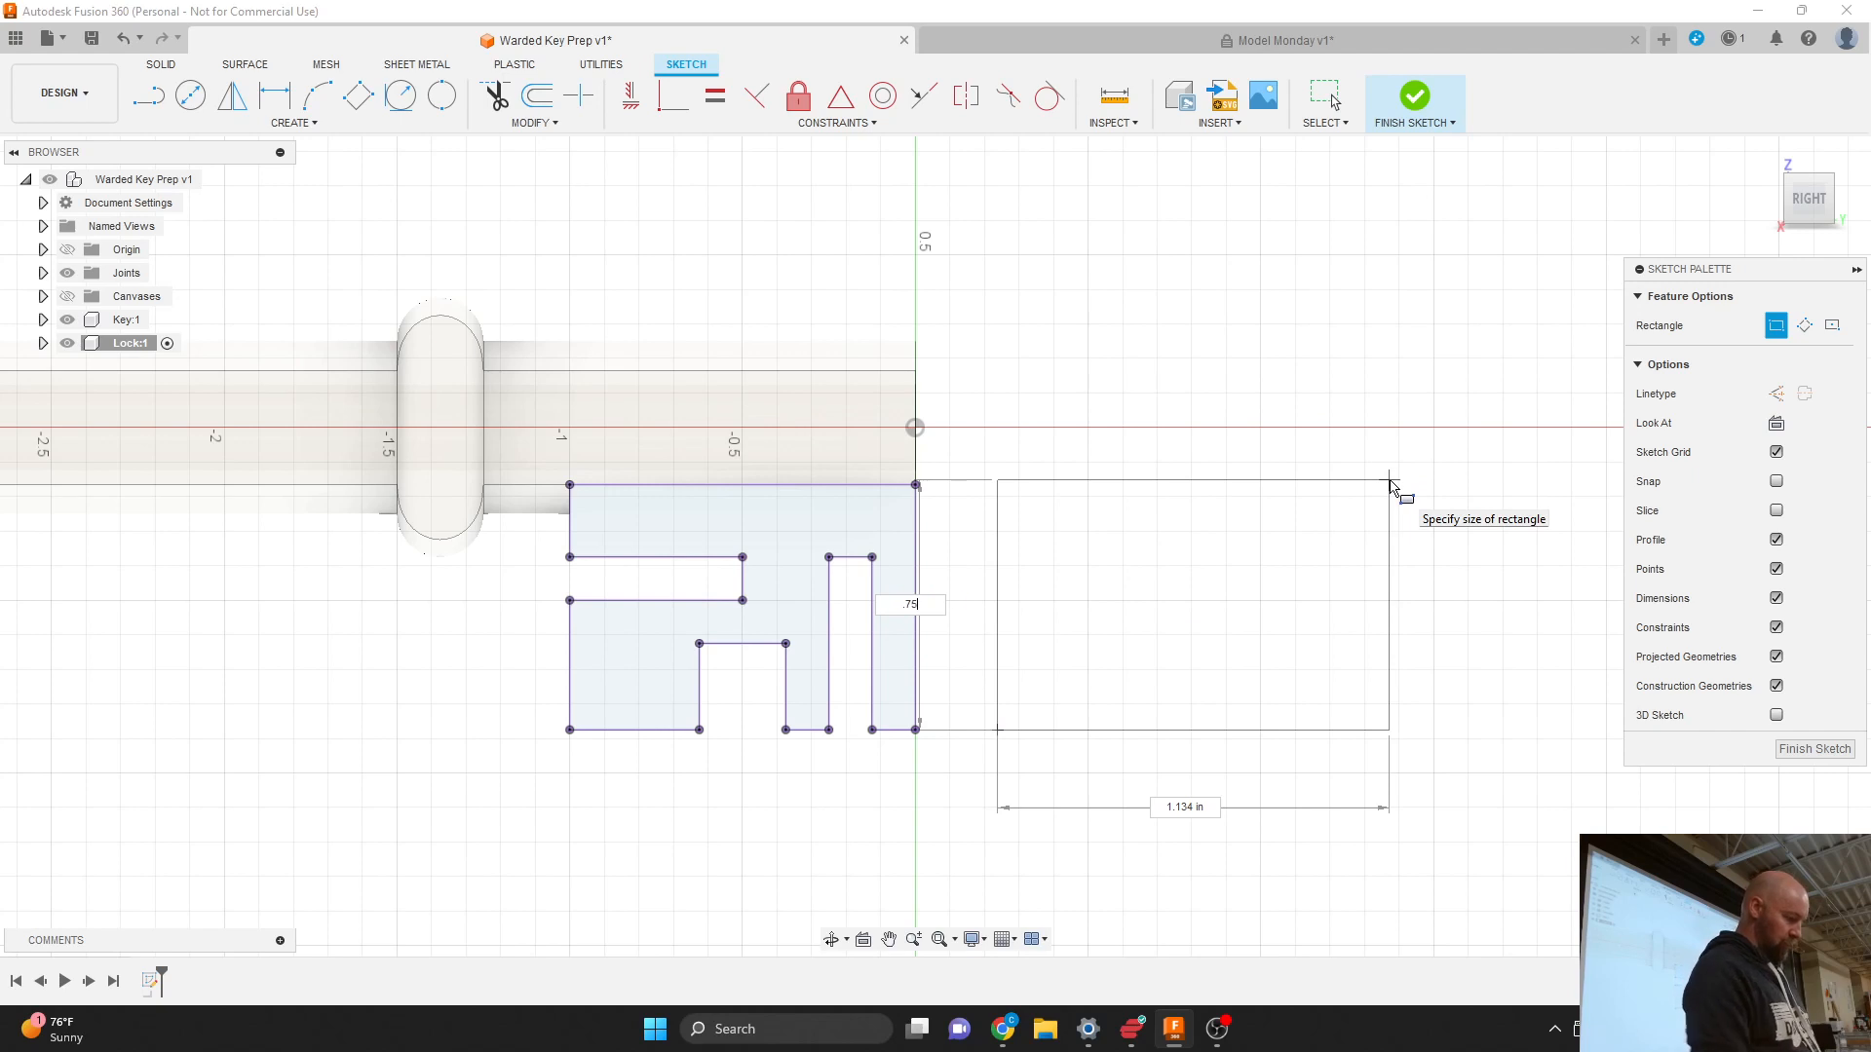
key("Tab")
key("Tab")
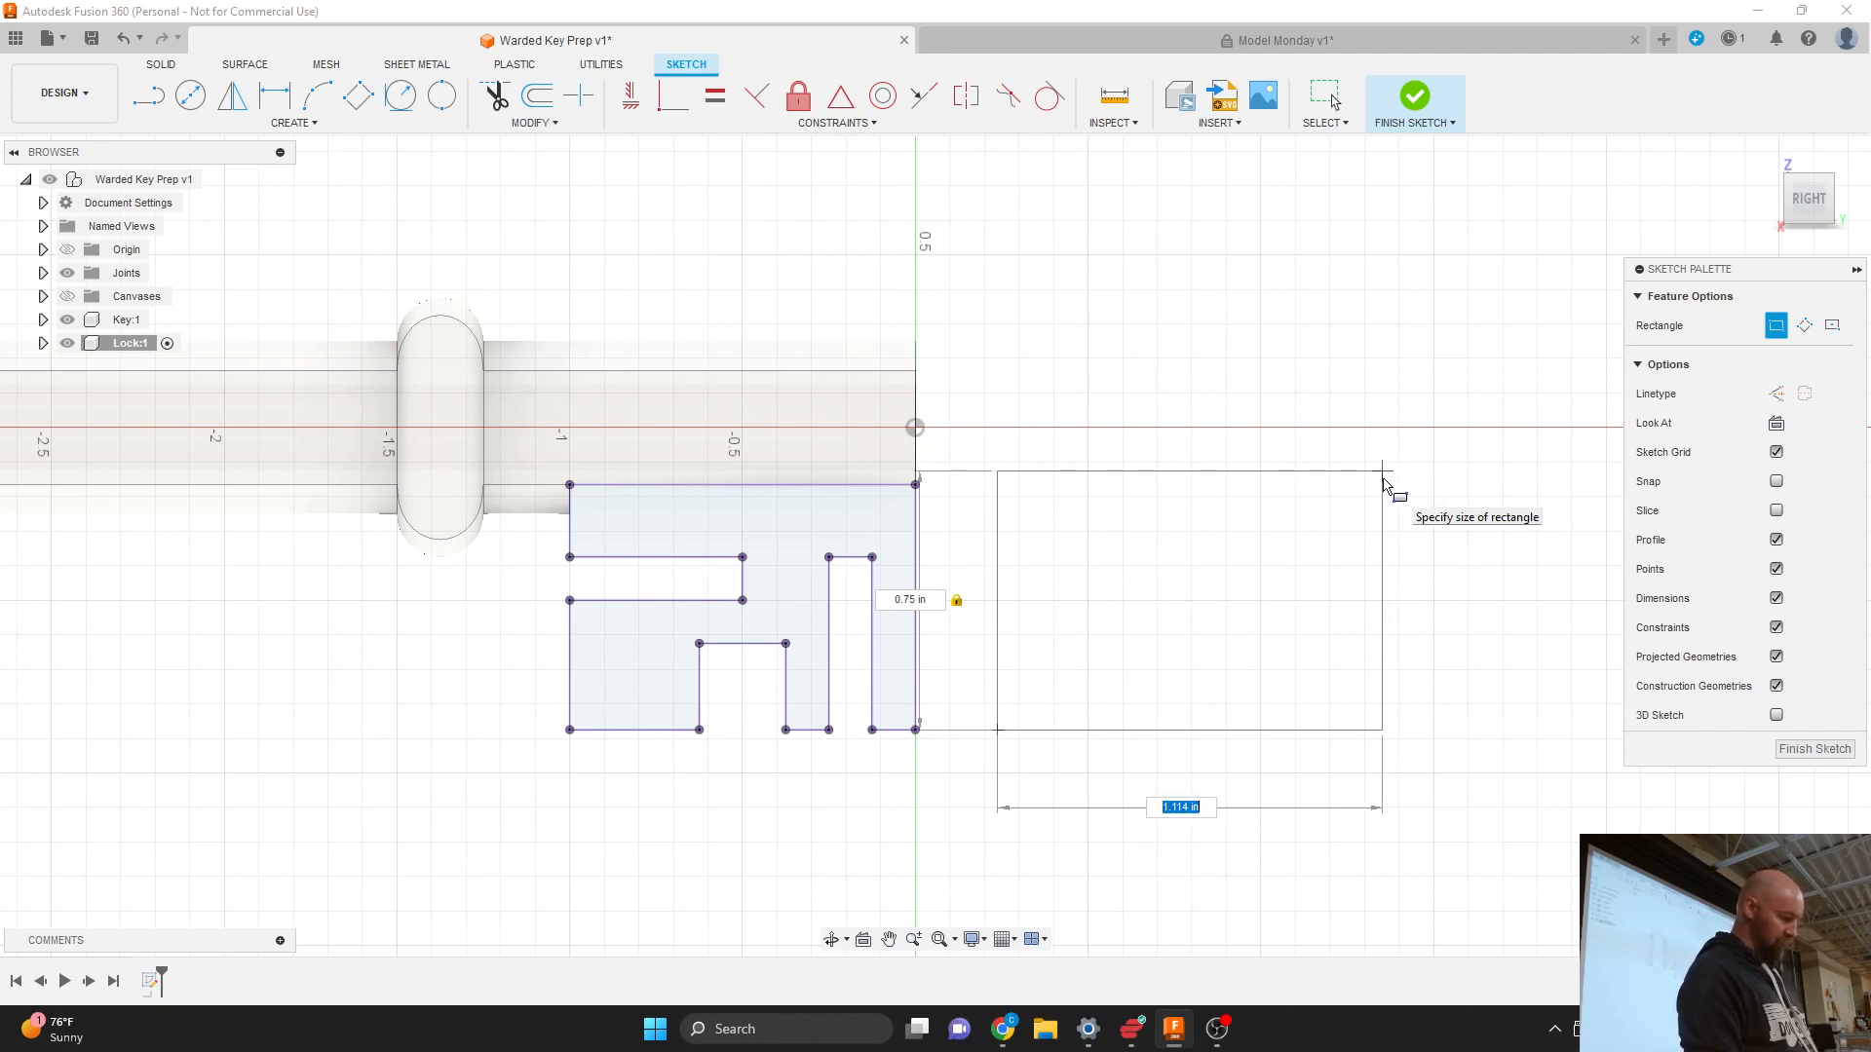
type("1")
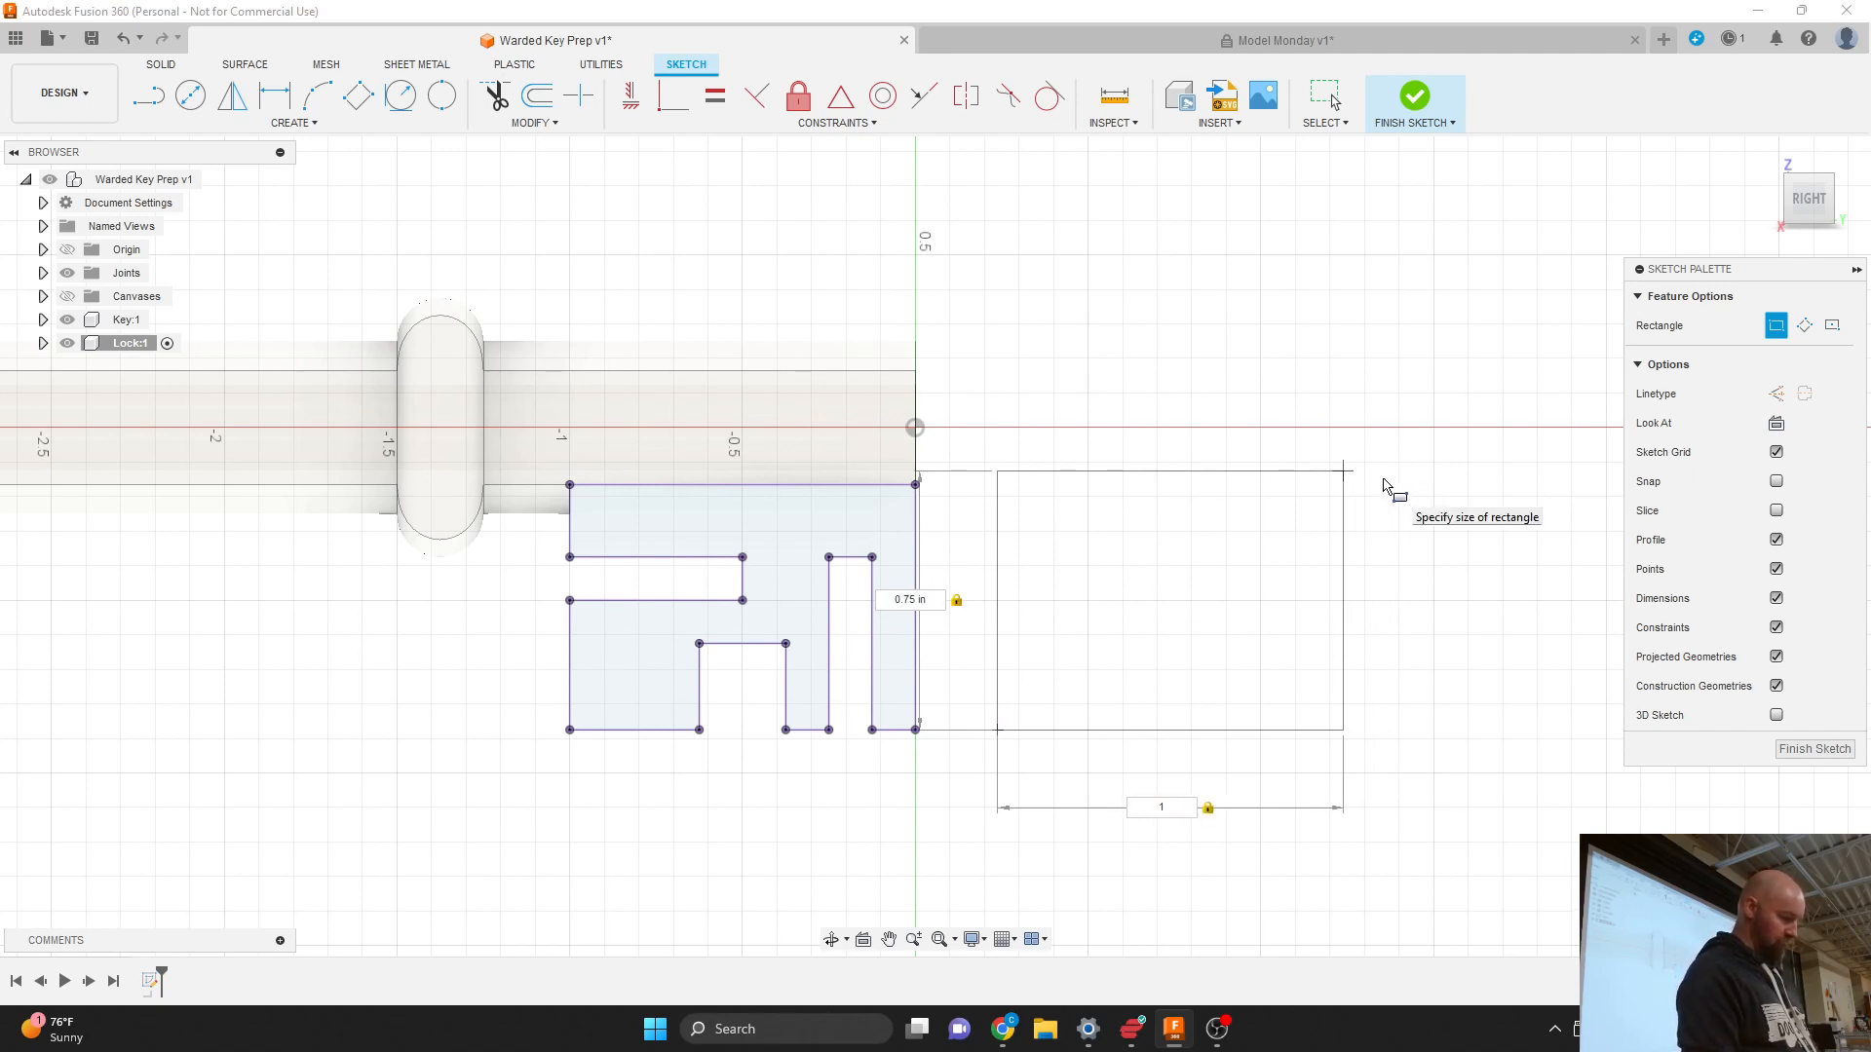
key("Return")
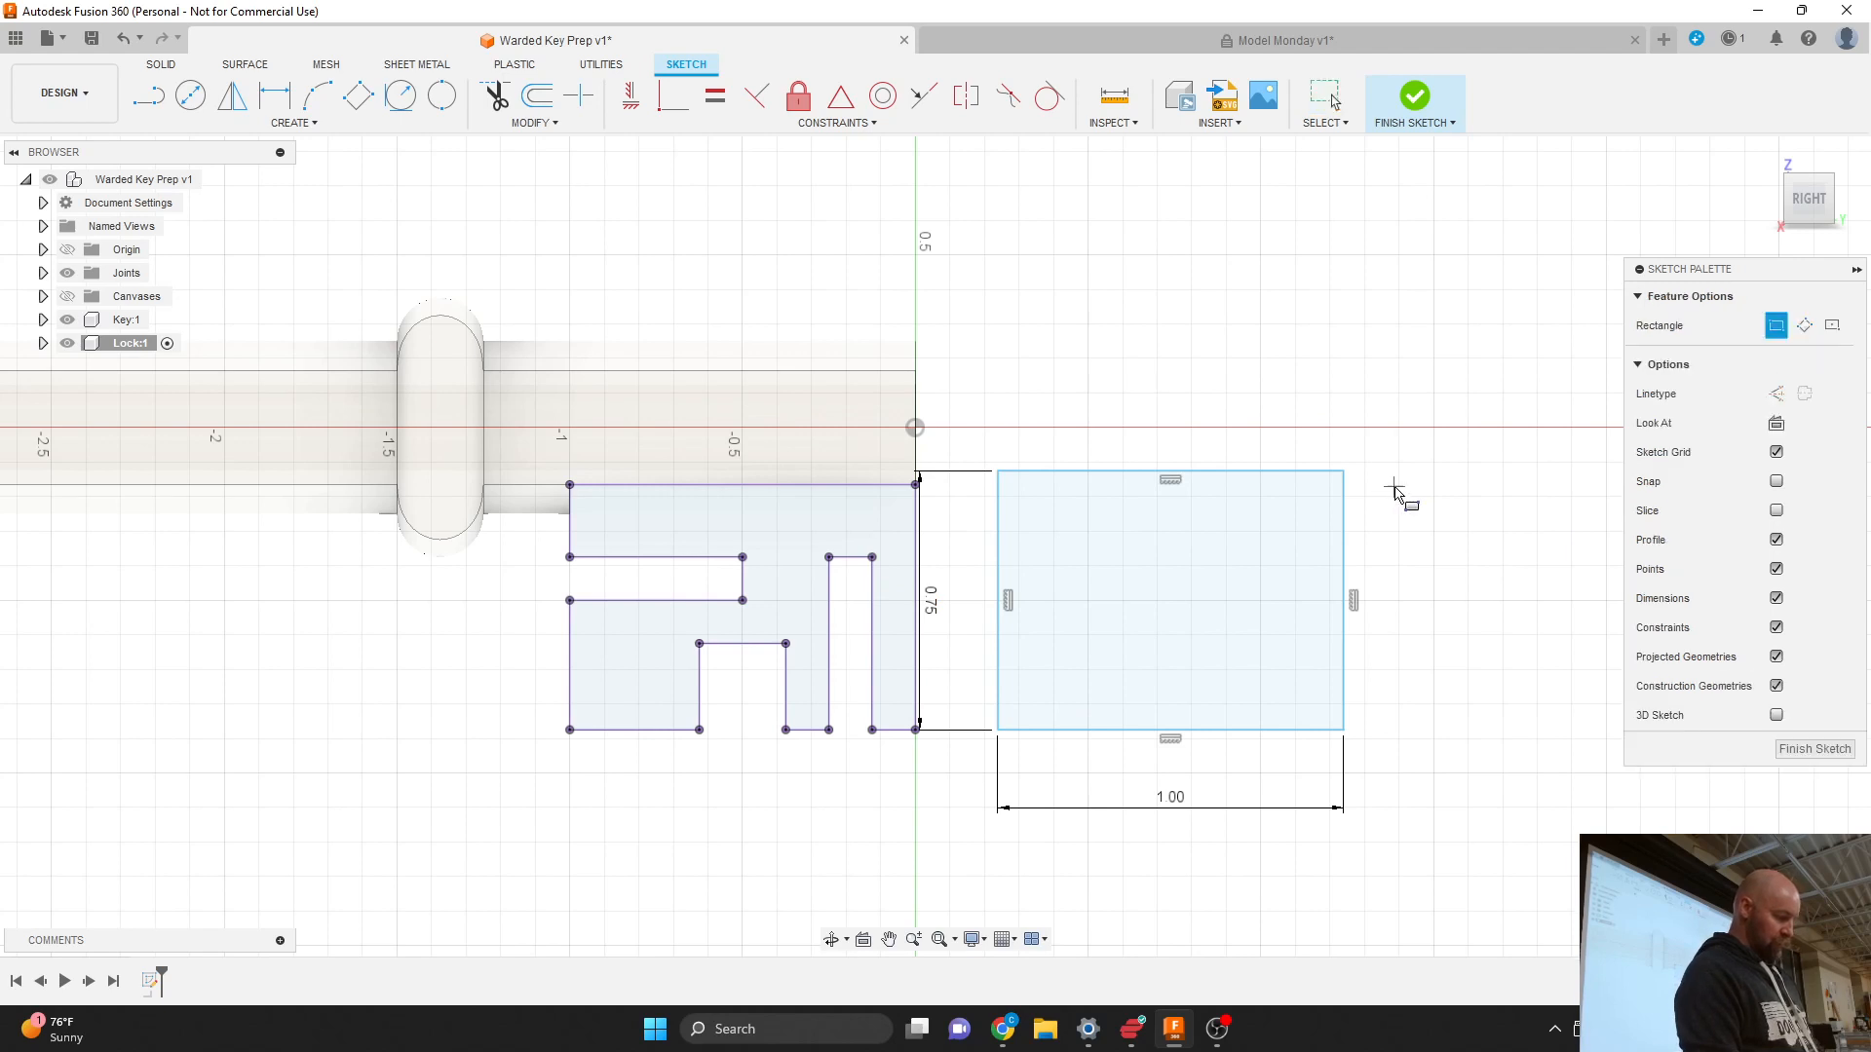
Step: Sketch three narrow upright rectangles of different heights, each about 0.1 in wide, rising from the lower edge inside the 1 in by 0.75 in rectangle
left_click(1292, 728)
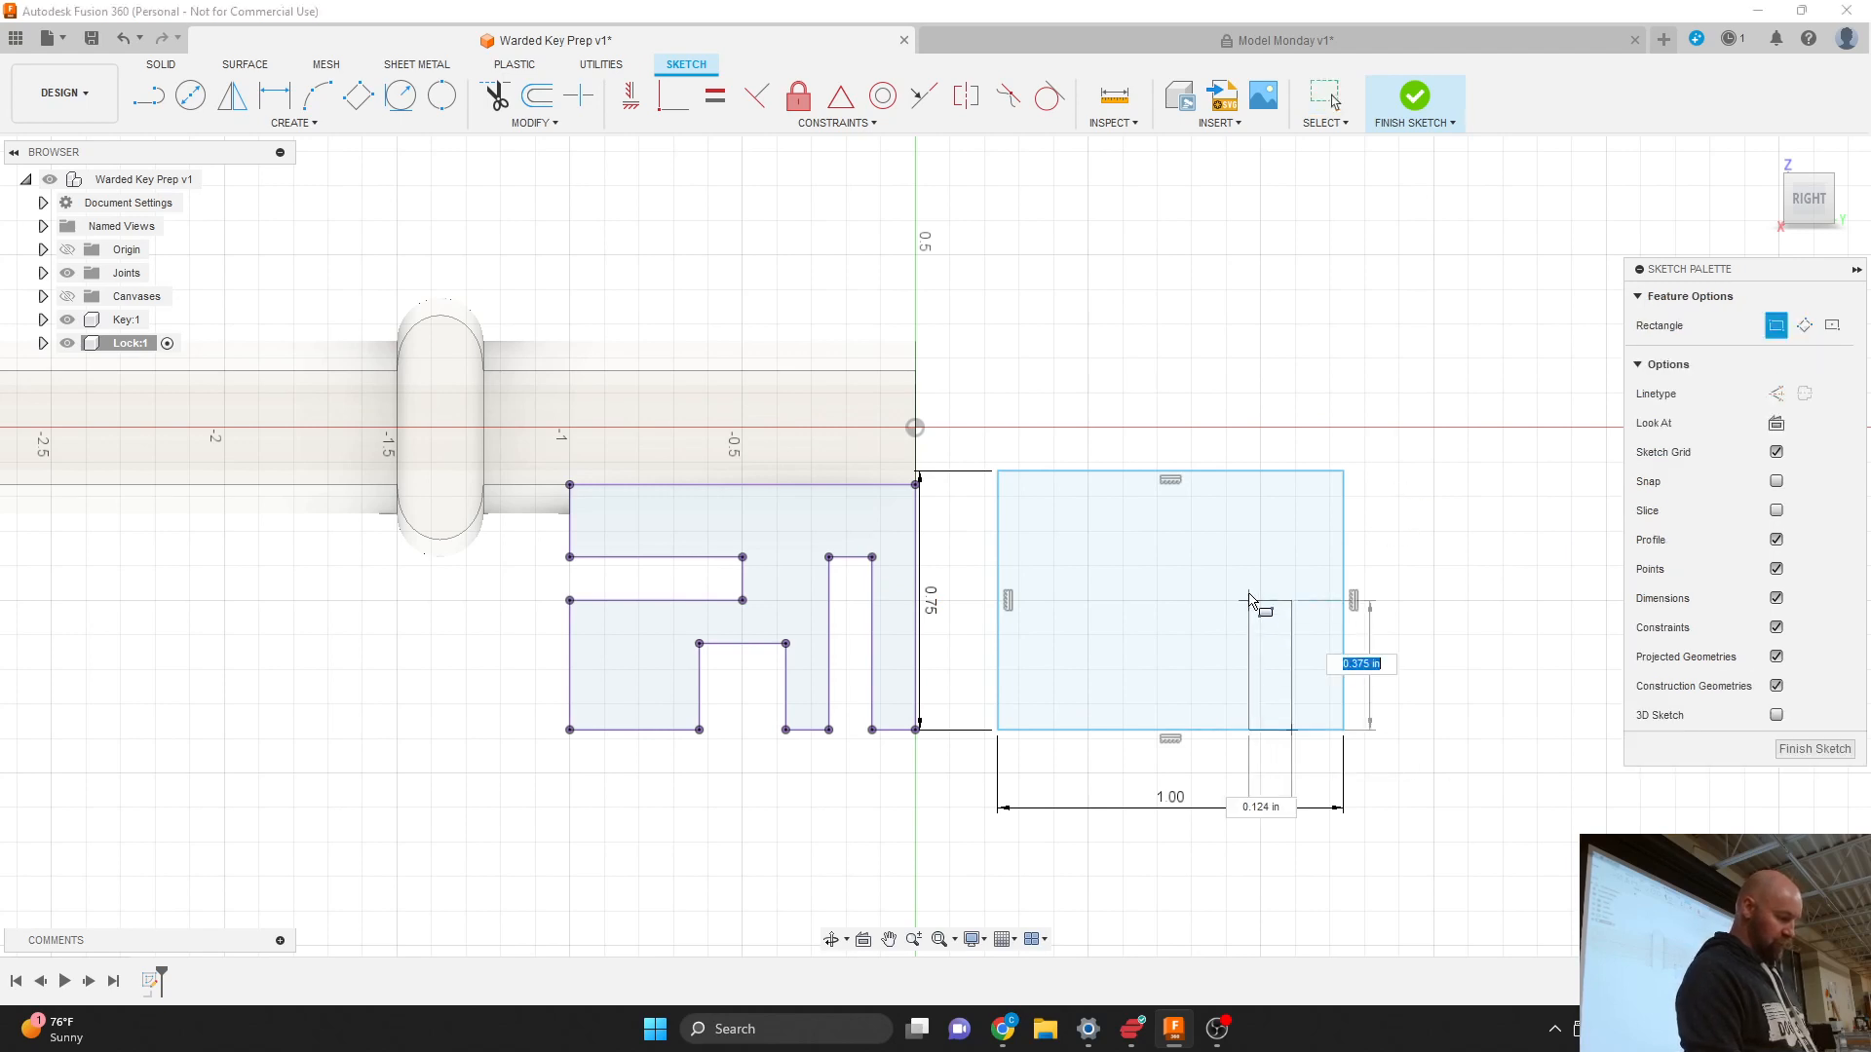
left_click(1246, 600)
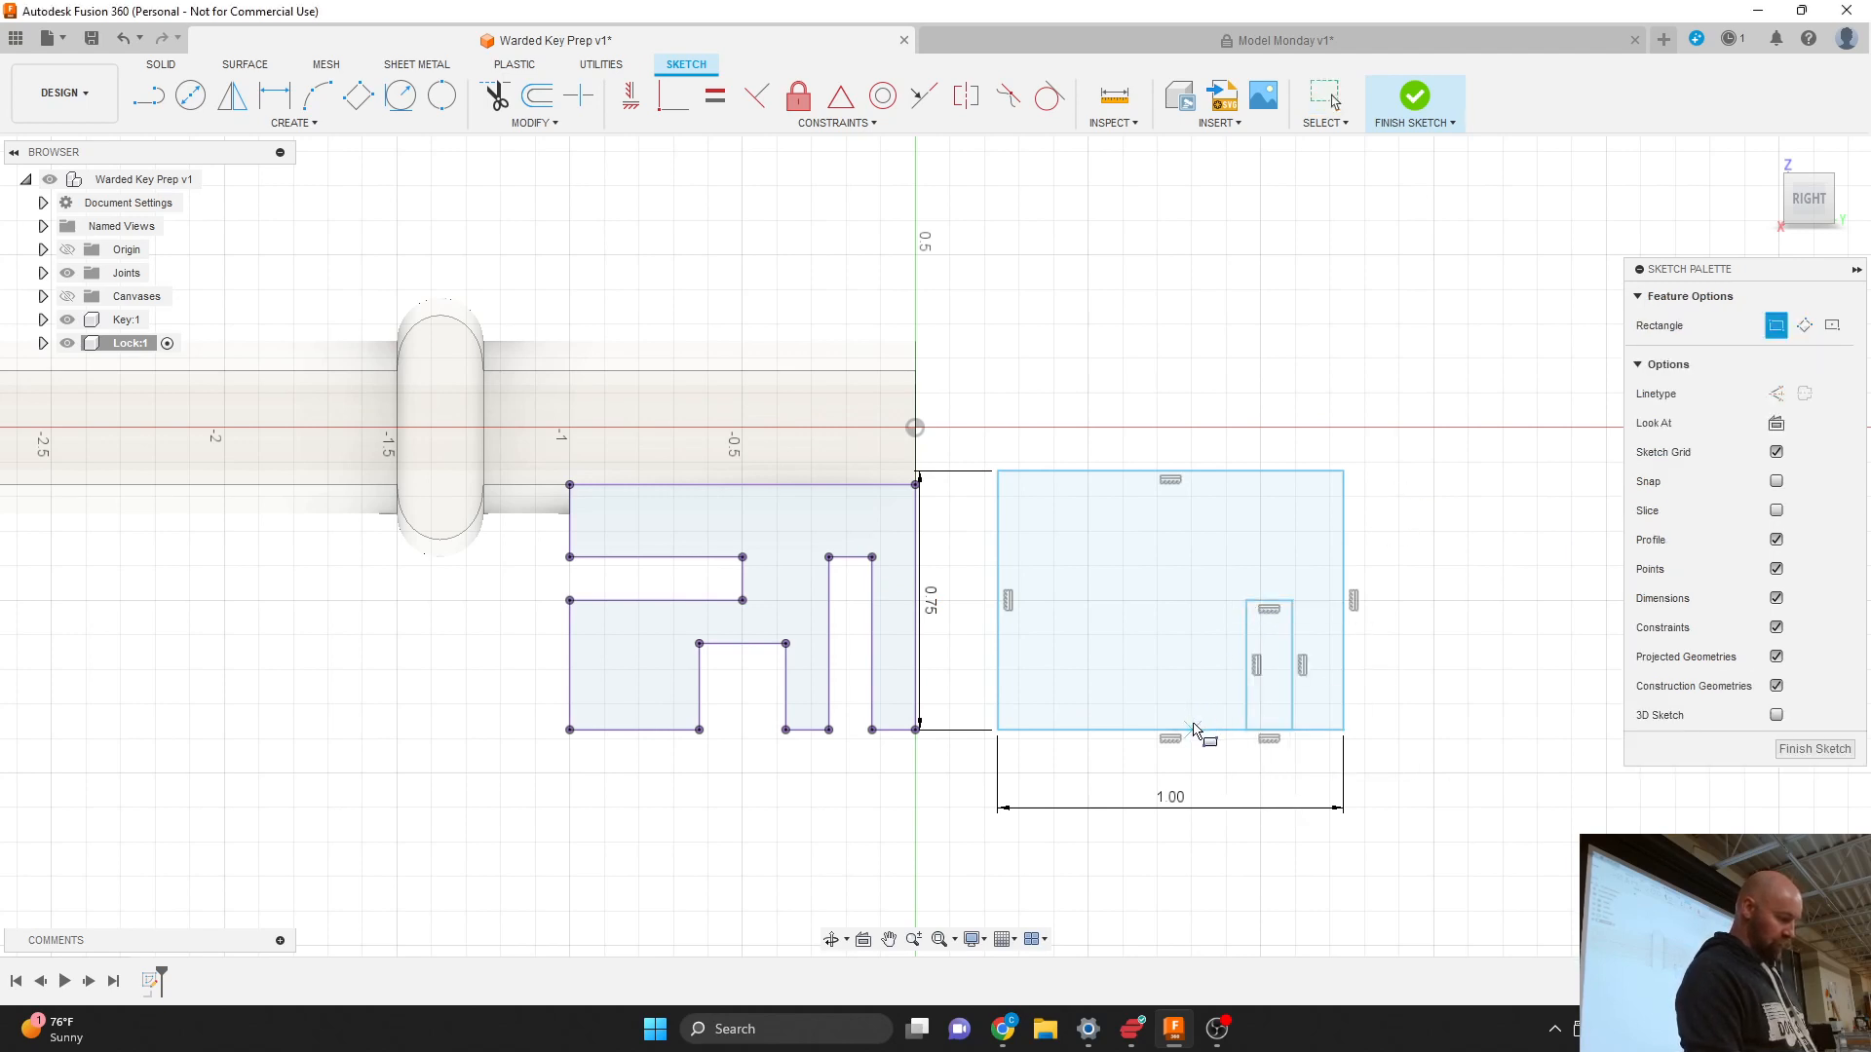
left_click(1194, 728)
left_click(1151, 537)
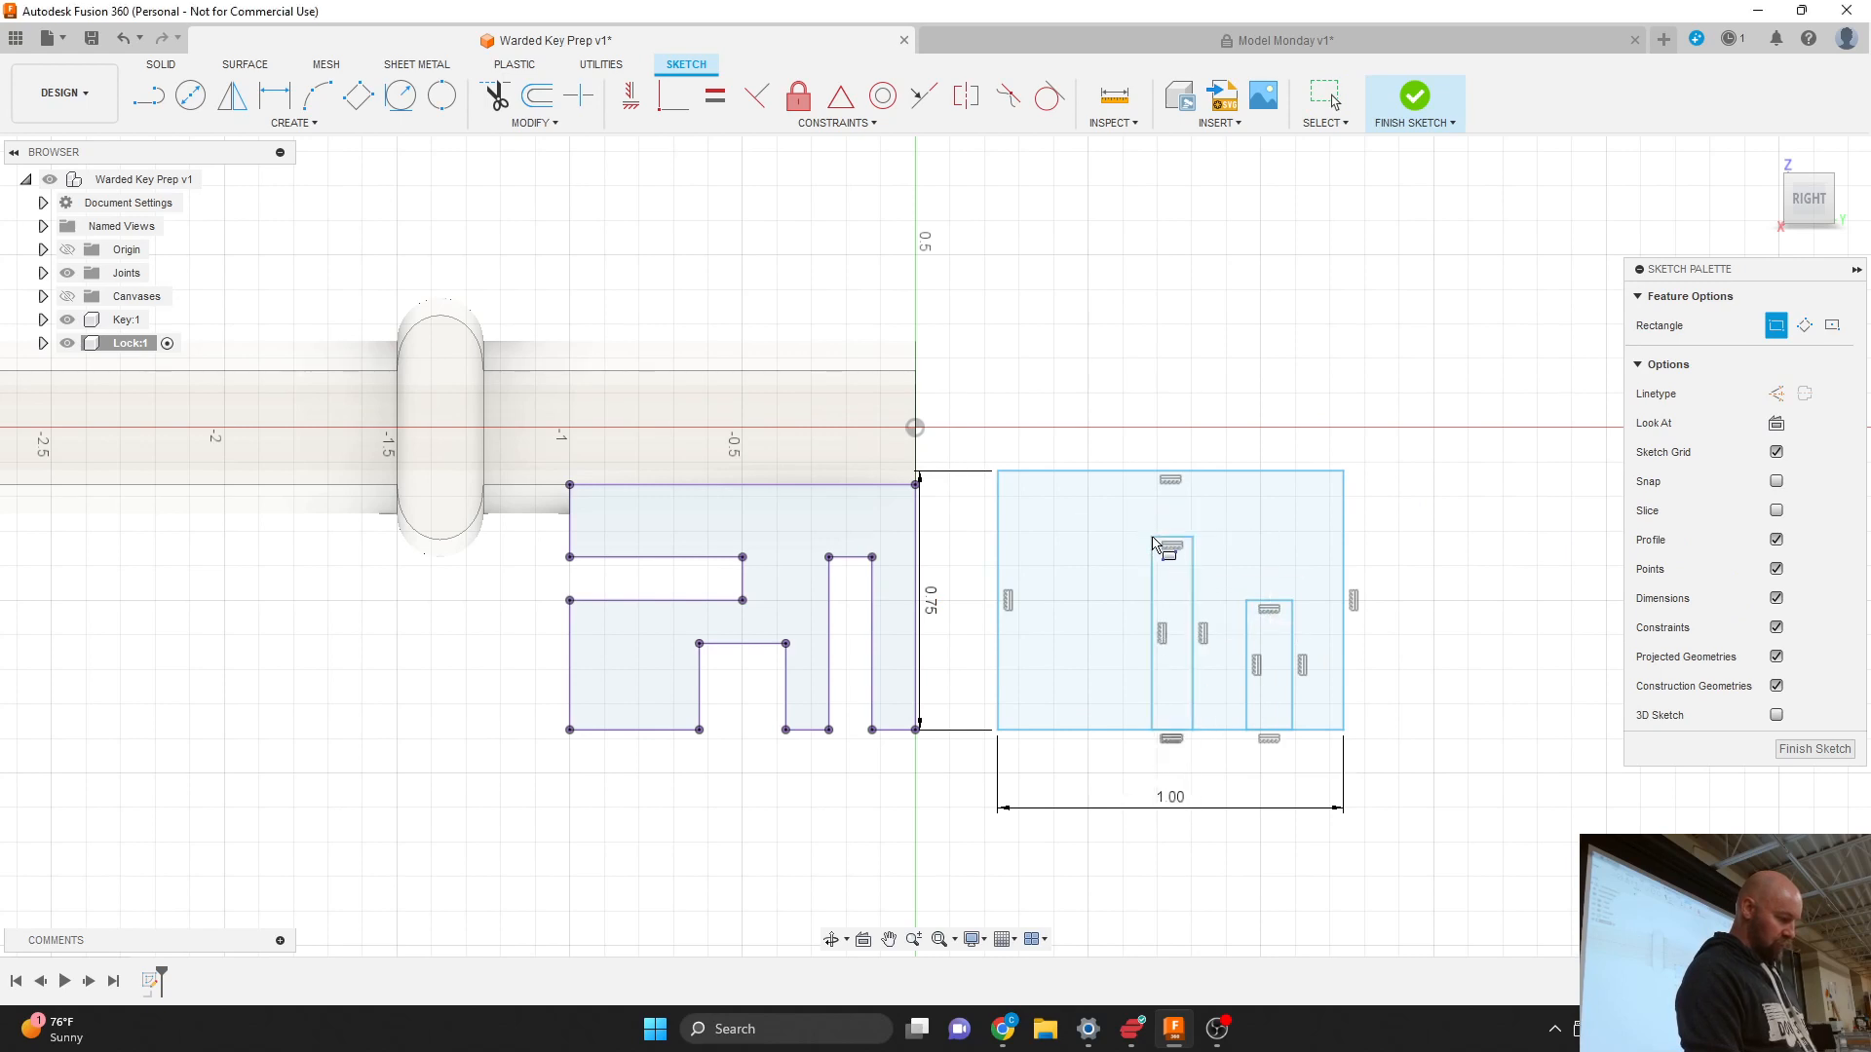
left_click(1078, 729)
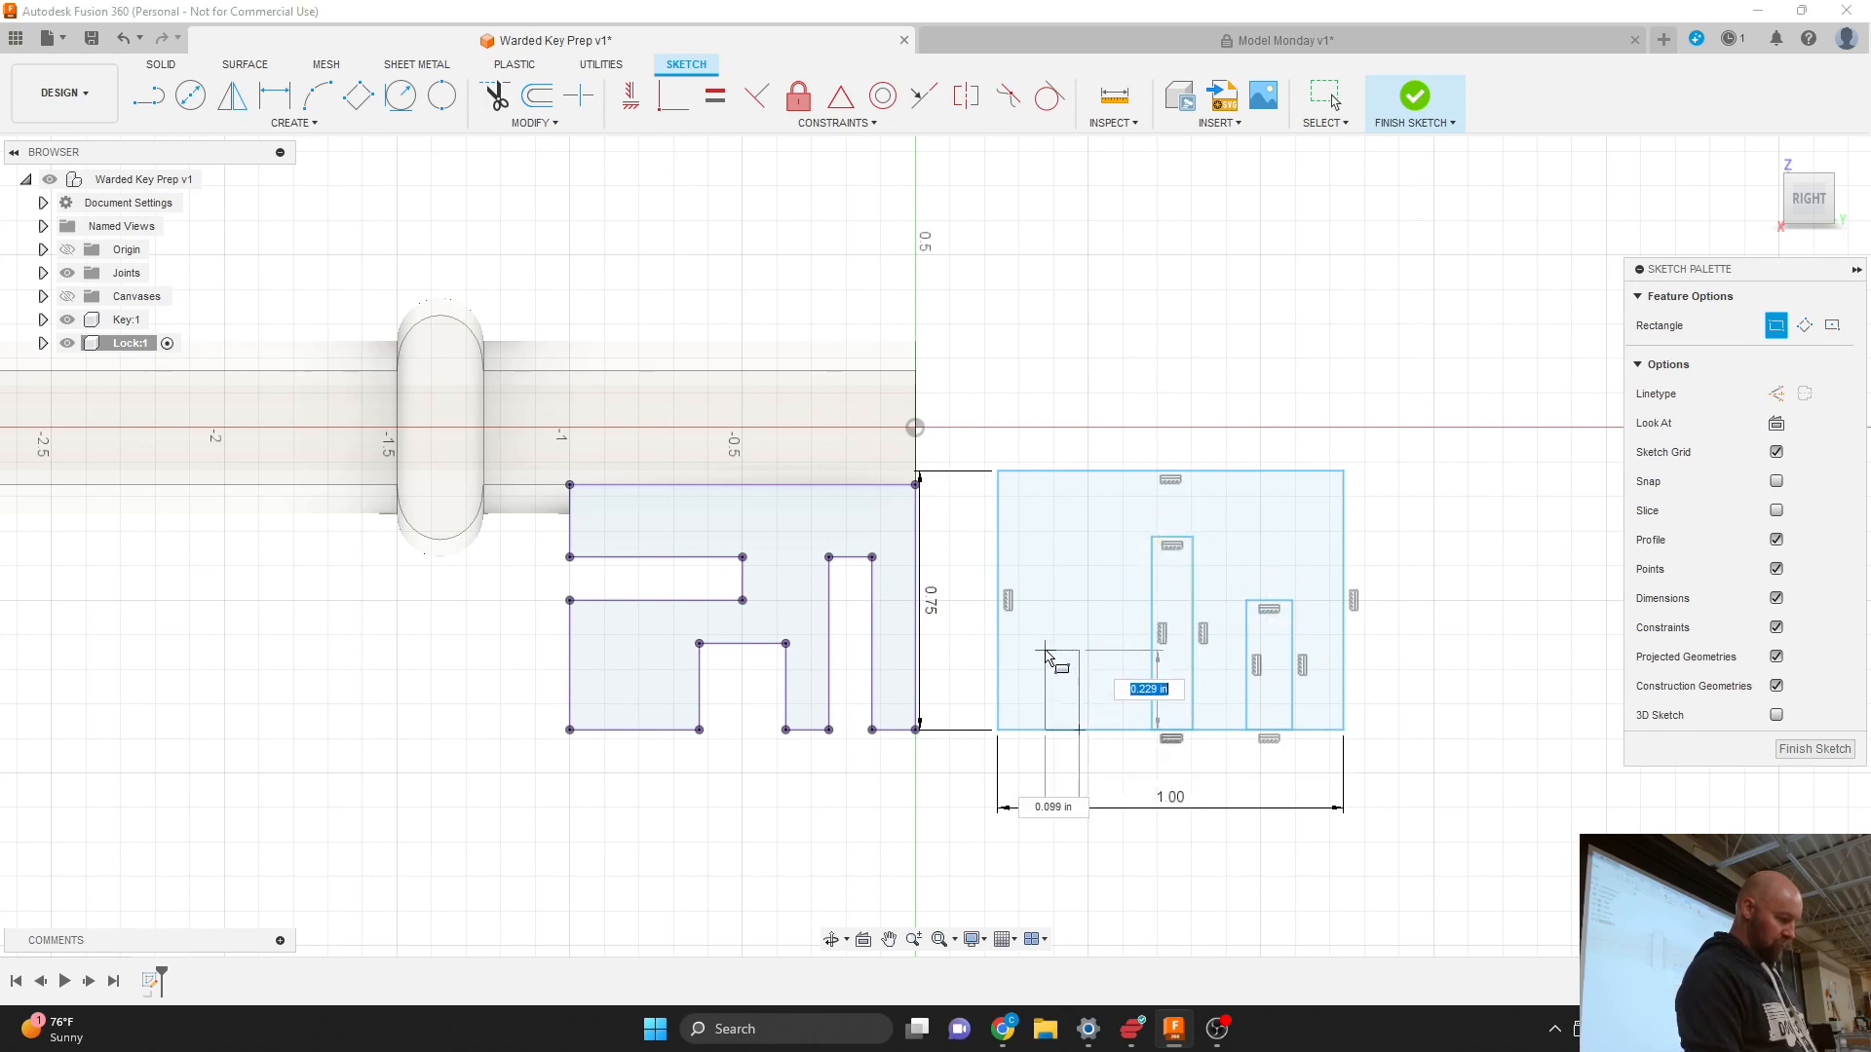
left_click(1043, 647)
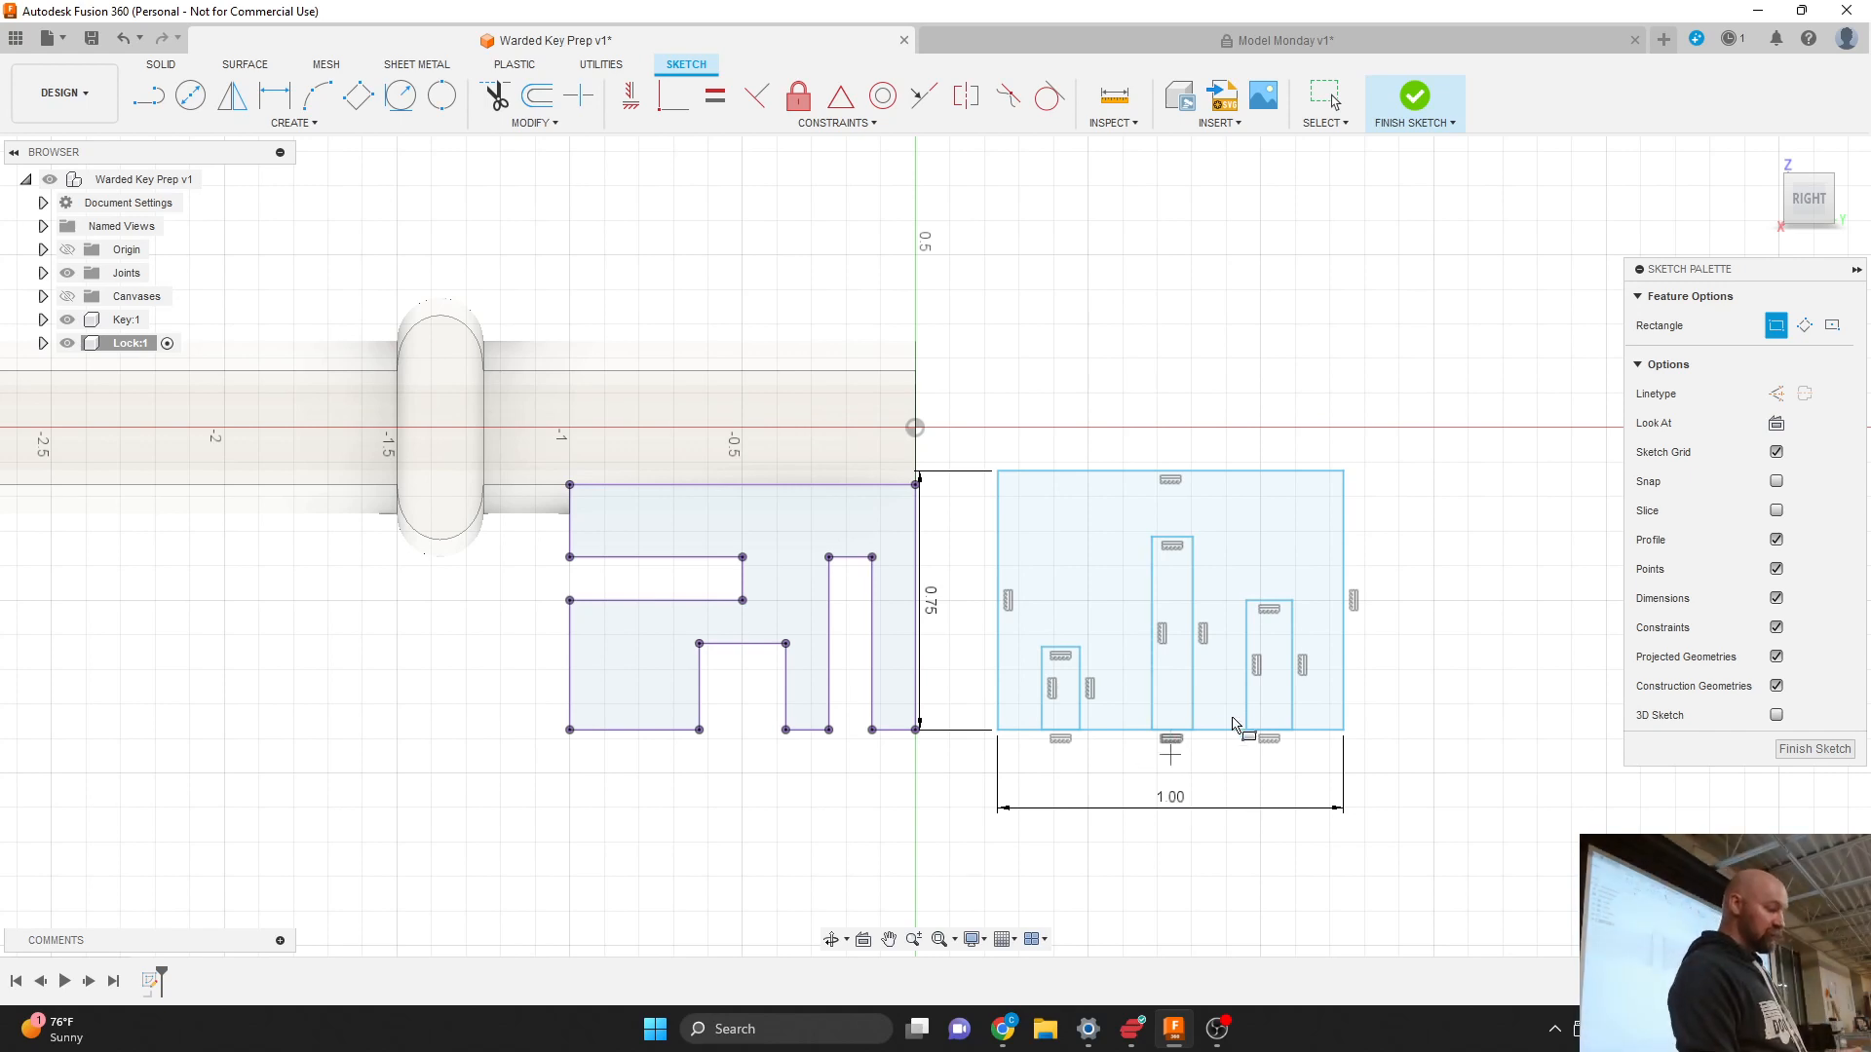
key("Escape")
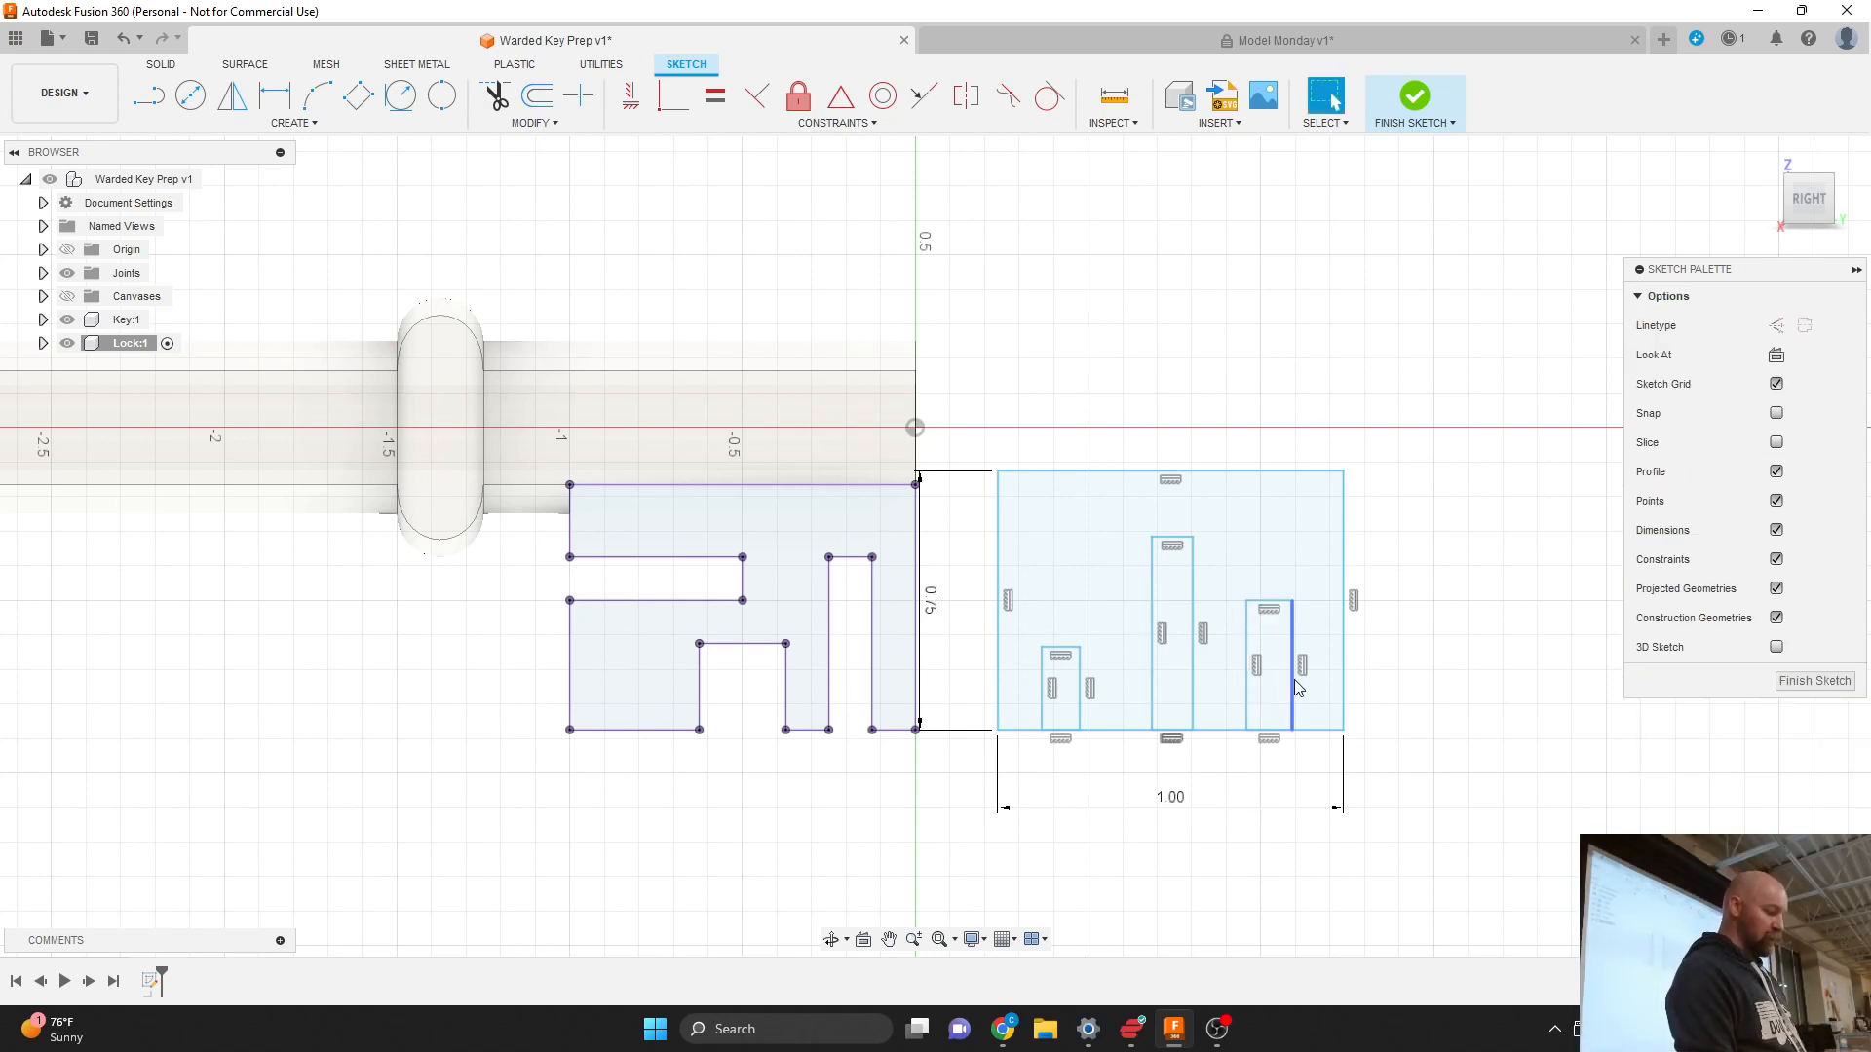
Step: Delete the 1 in by 0.75 in rectangle beyond the key's tip together with the three rectangles inside it
left_click(1294, 687)
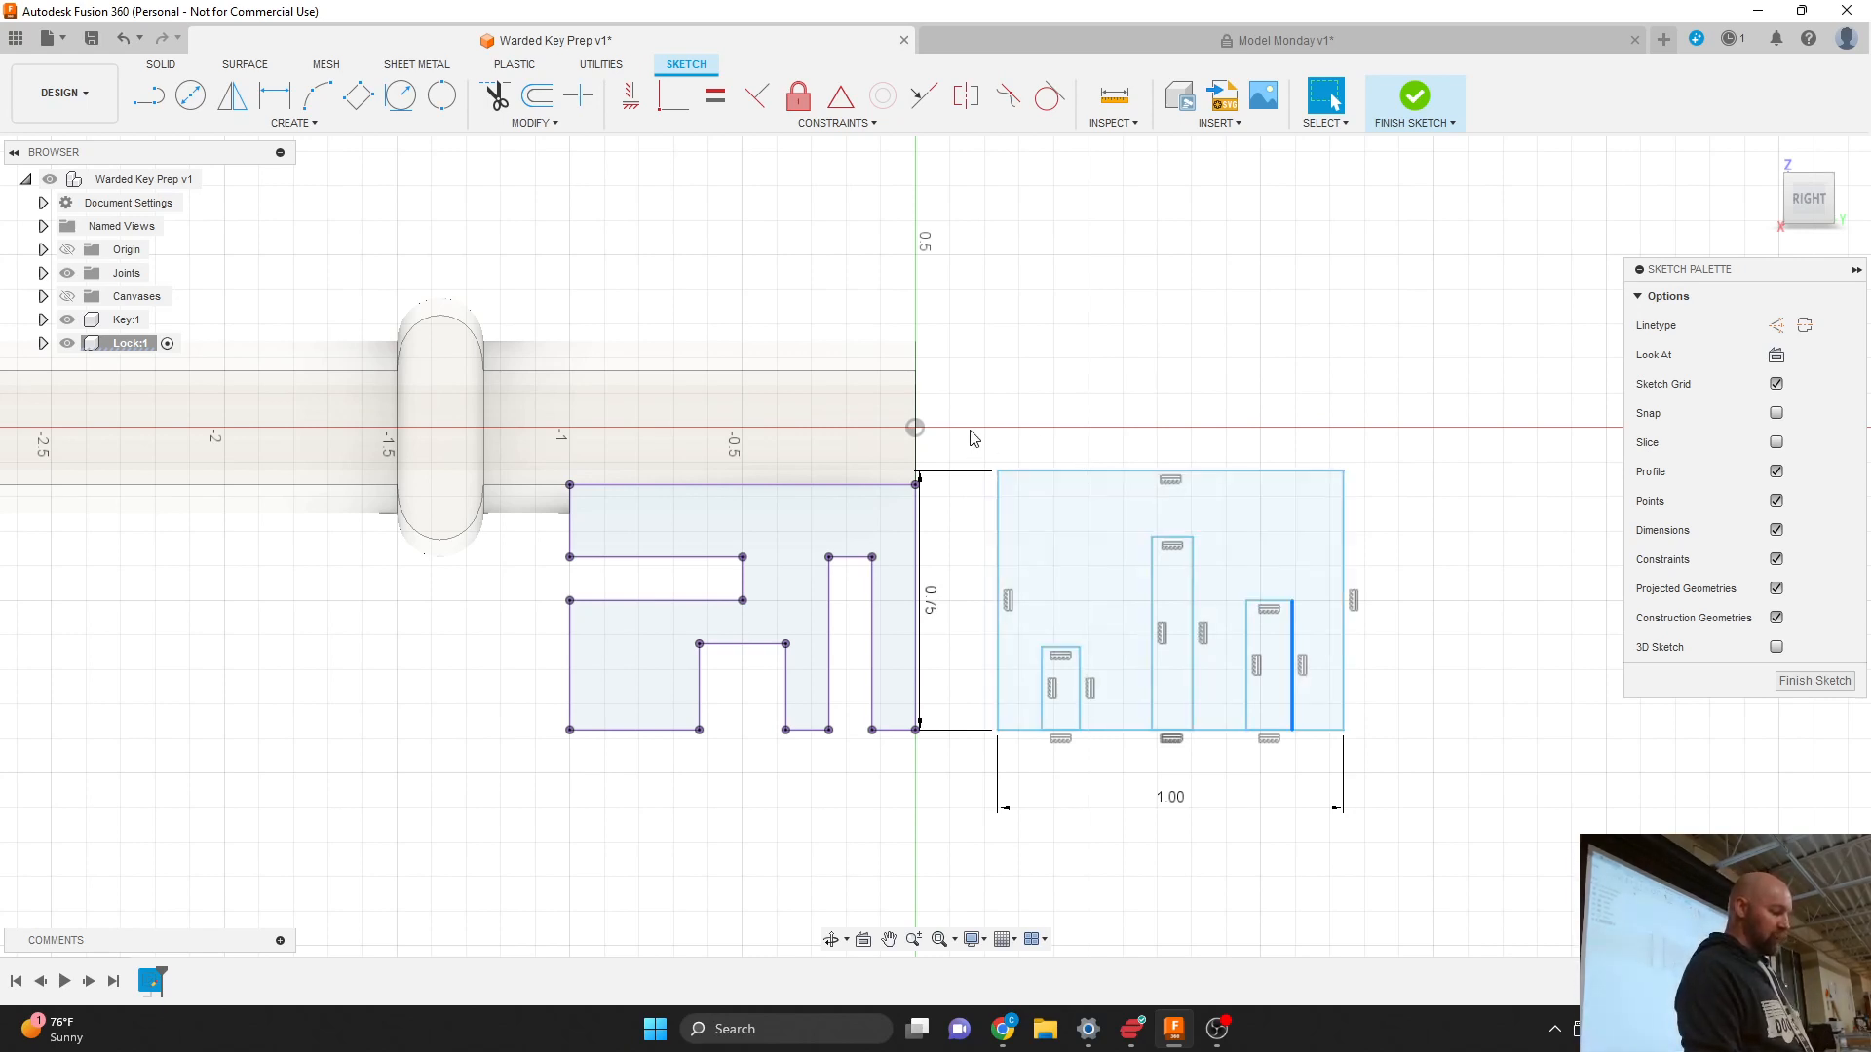
left_click_drag(969, 427, 1418, 784)
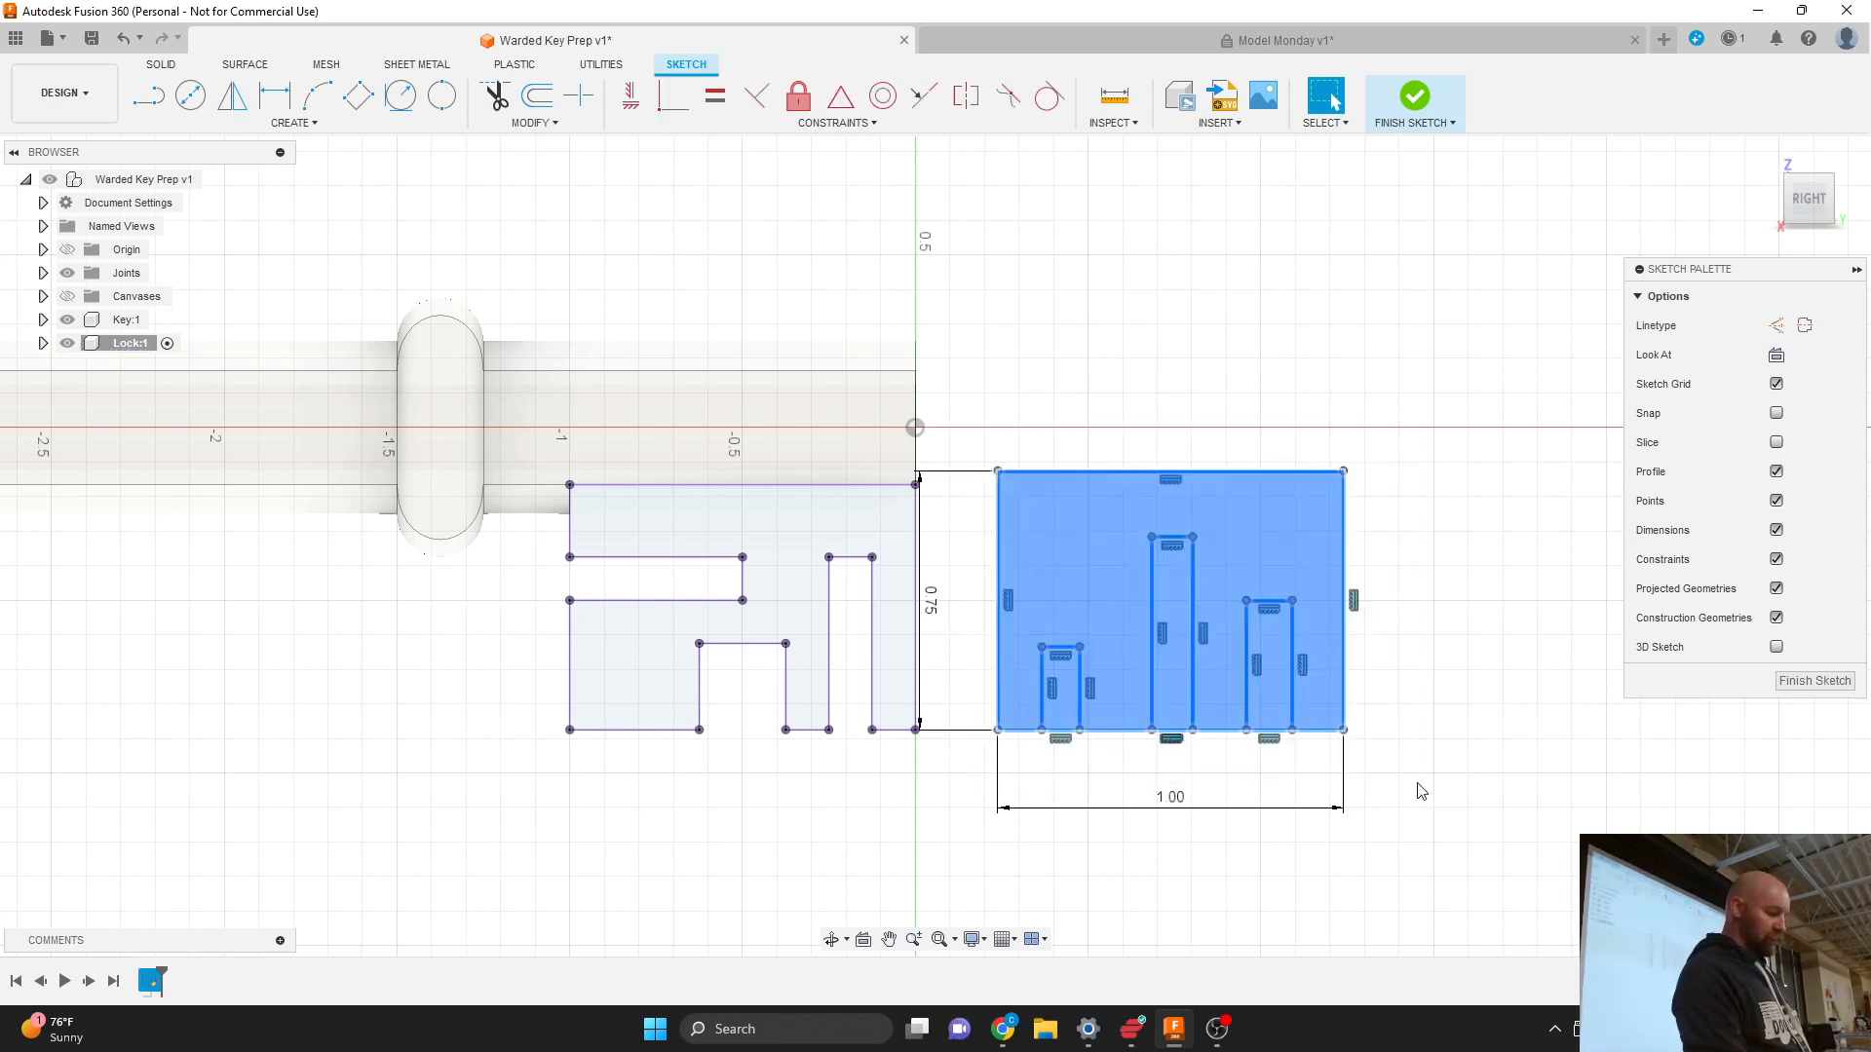
key("Delete")
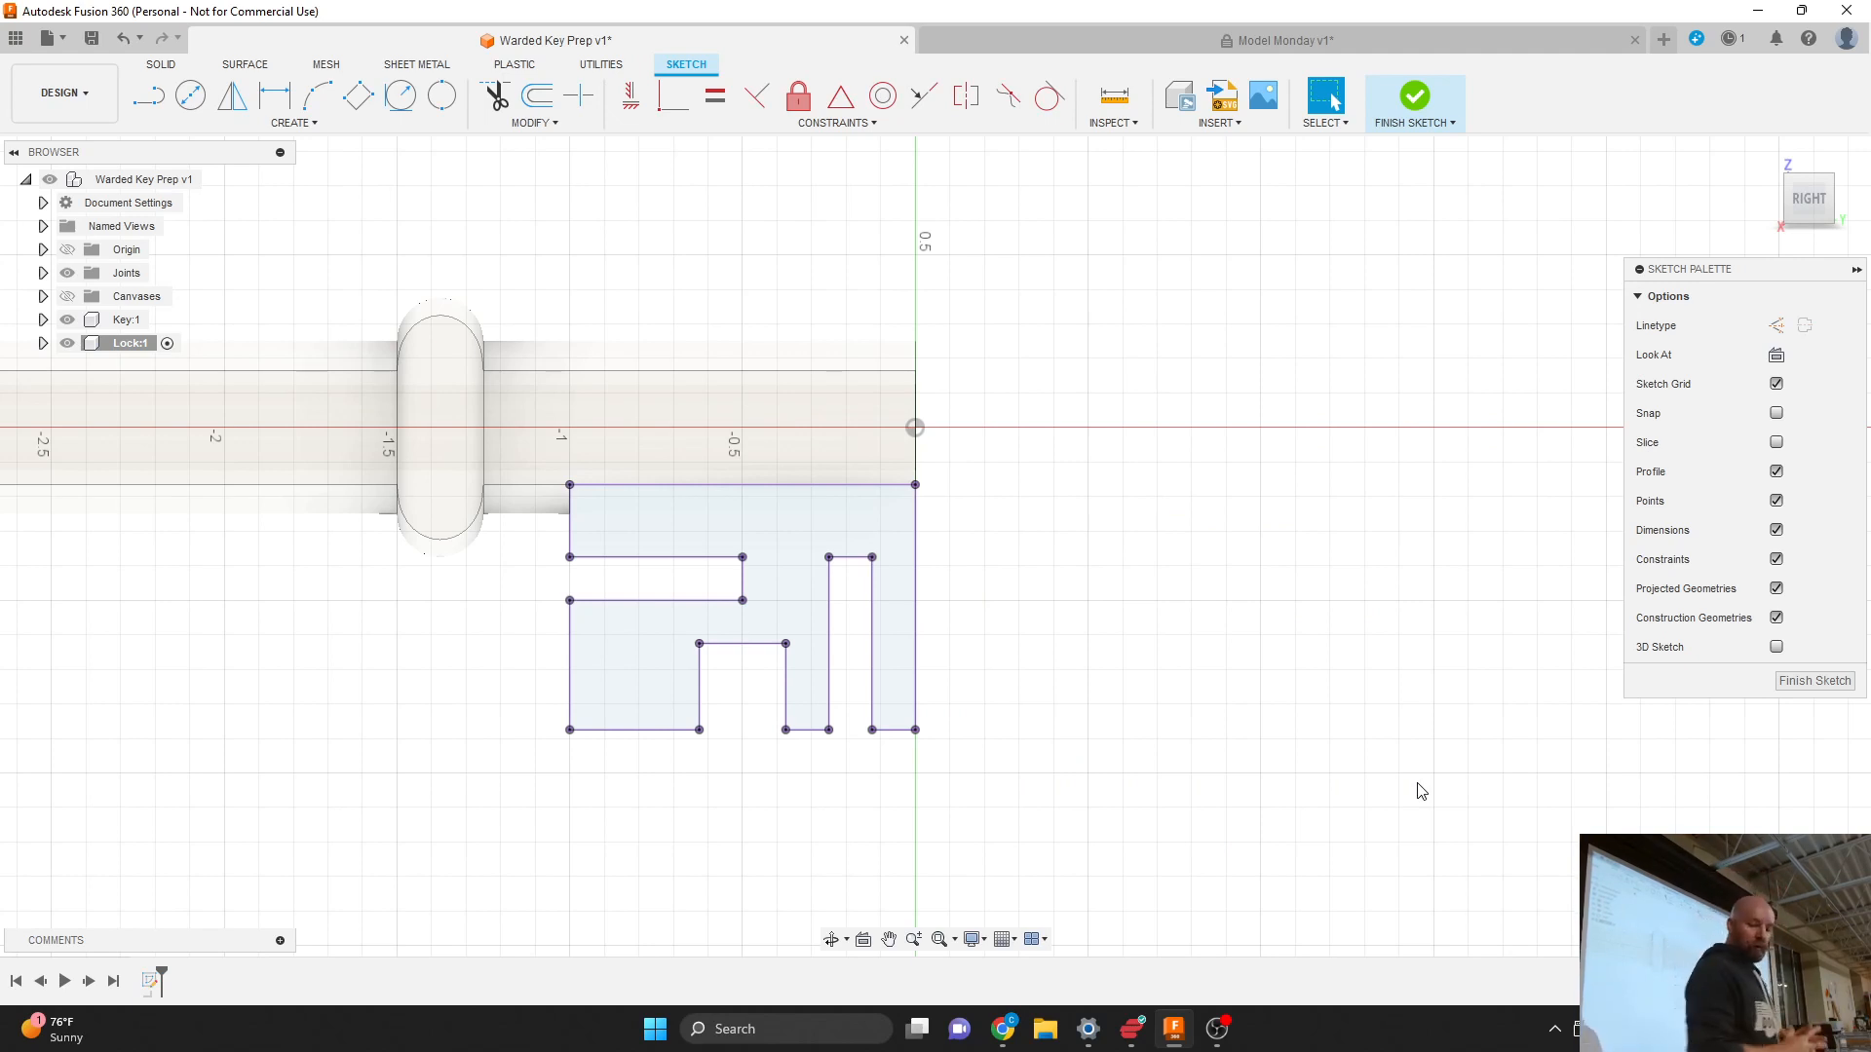
right_click(1225, 1030)
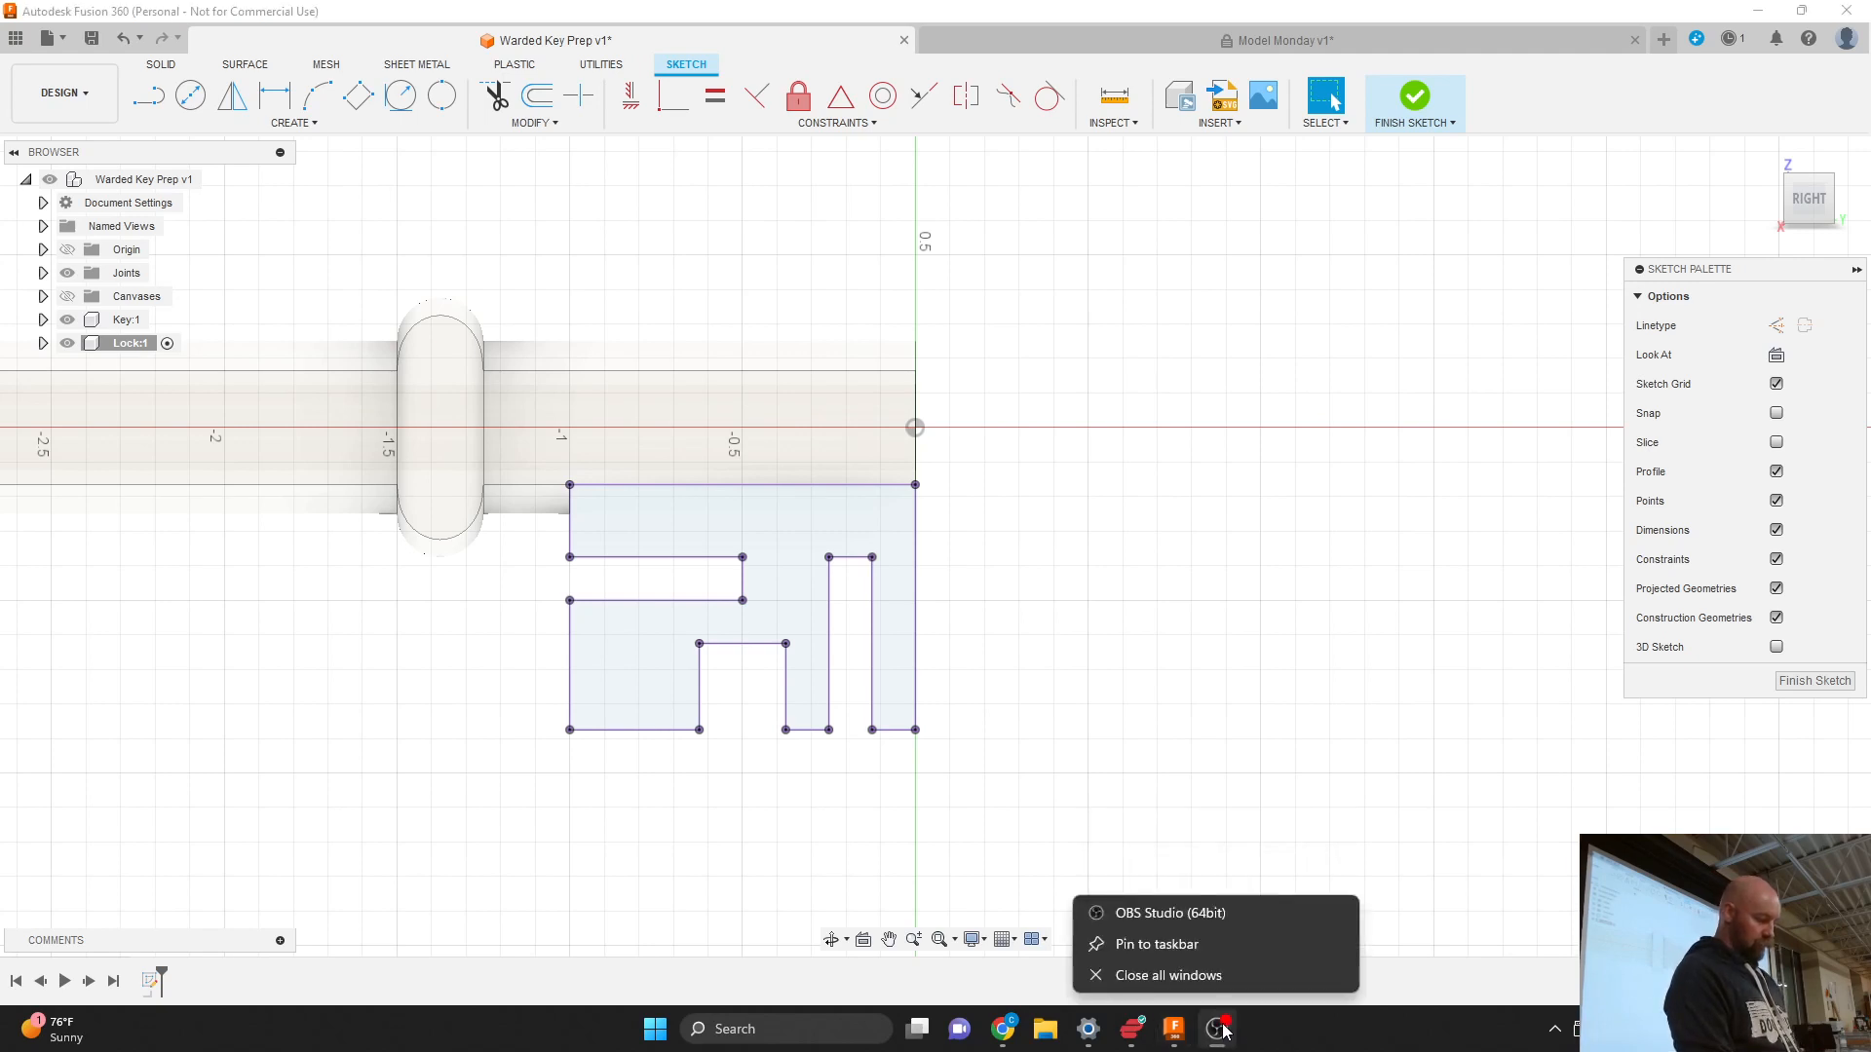
left_click(1169, 913)
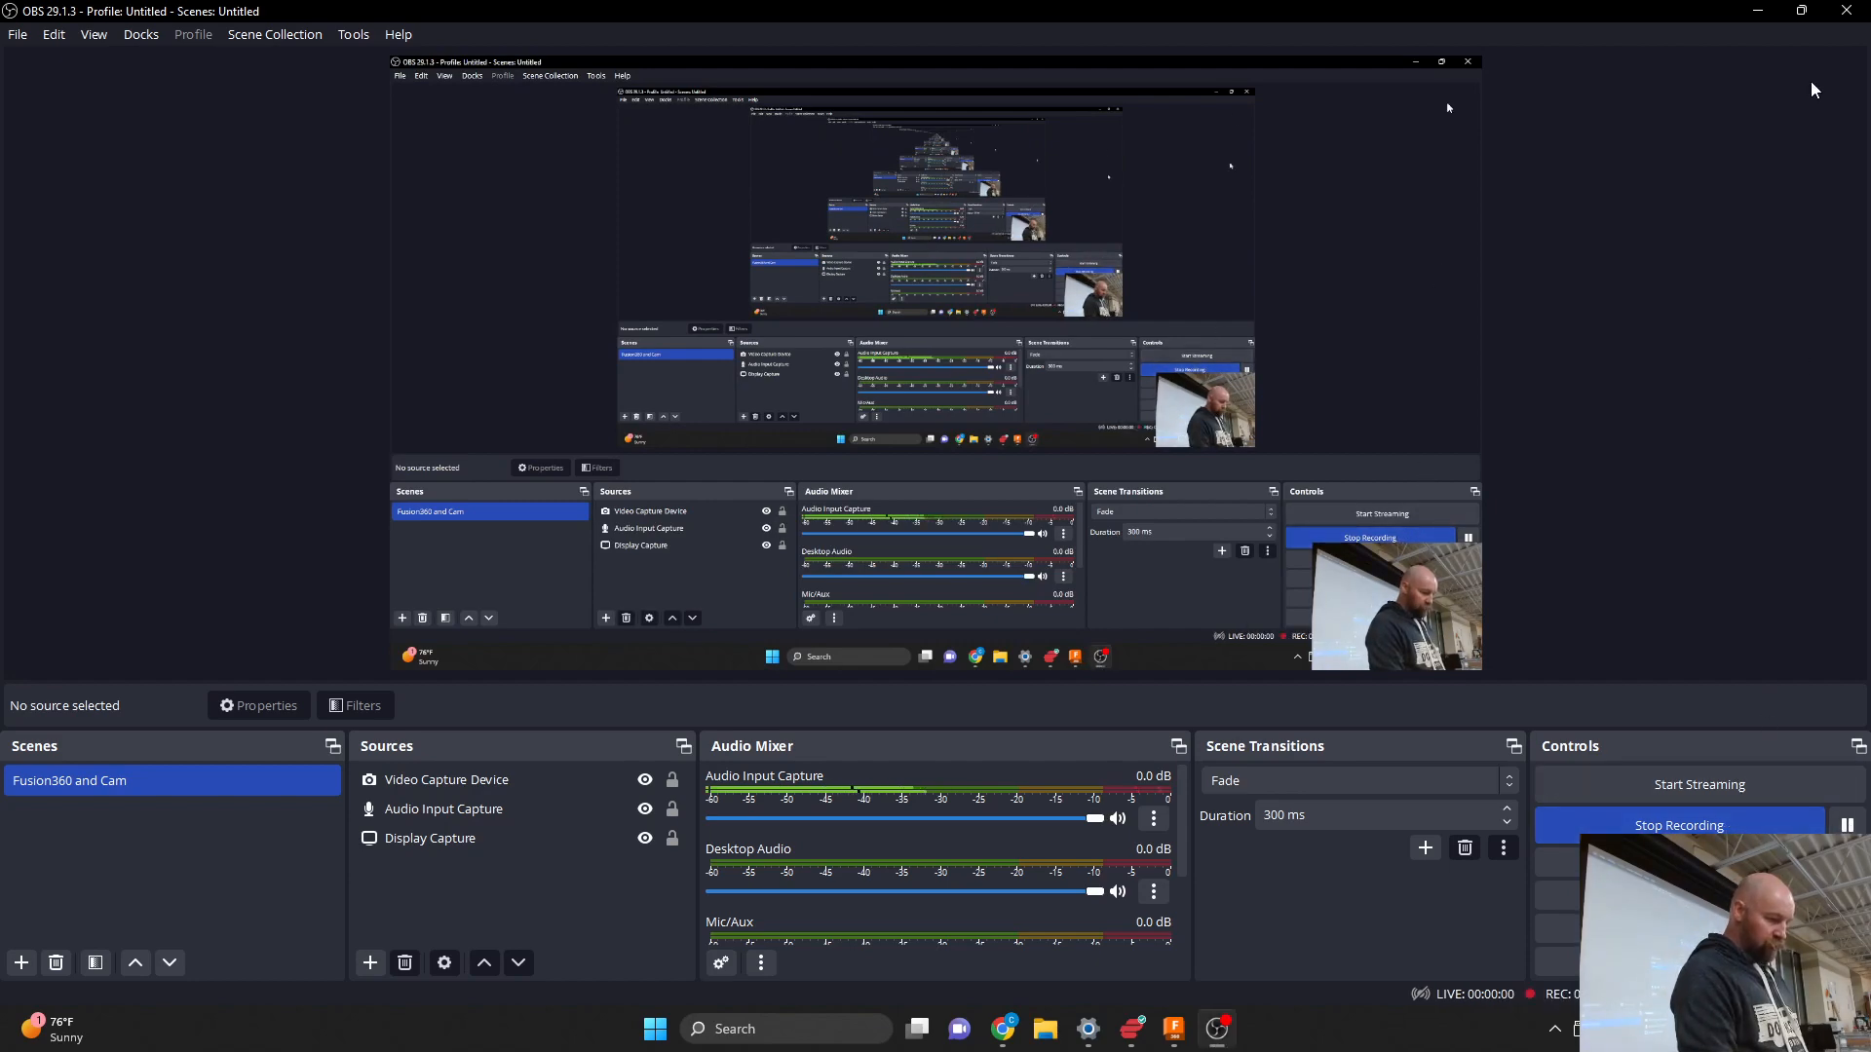
left_click(1754, 12)
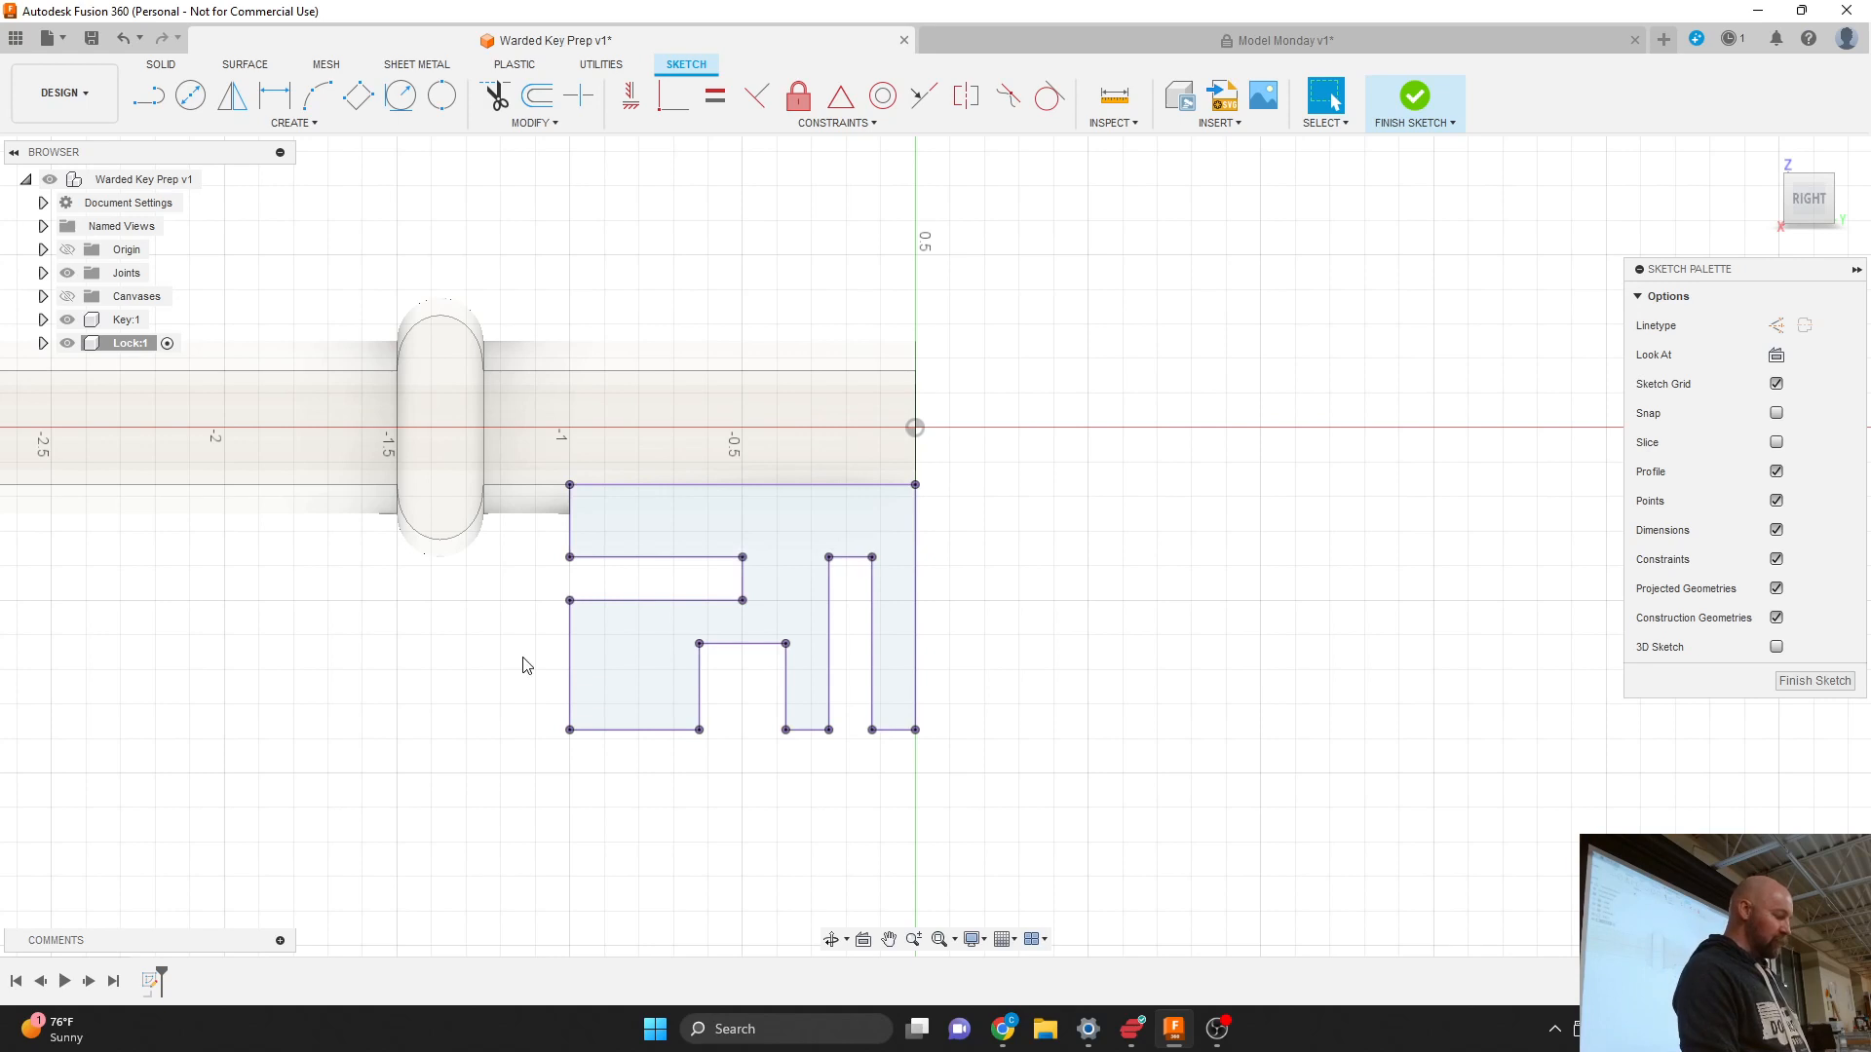
Step: Sketch a two-point rectangle corner to corner over the tall narrow notch nearest the key's tip
scroll(523, 666, "up", 2)
scroll(523, 665, "up", 1)
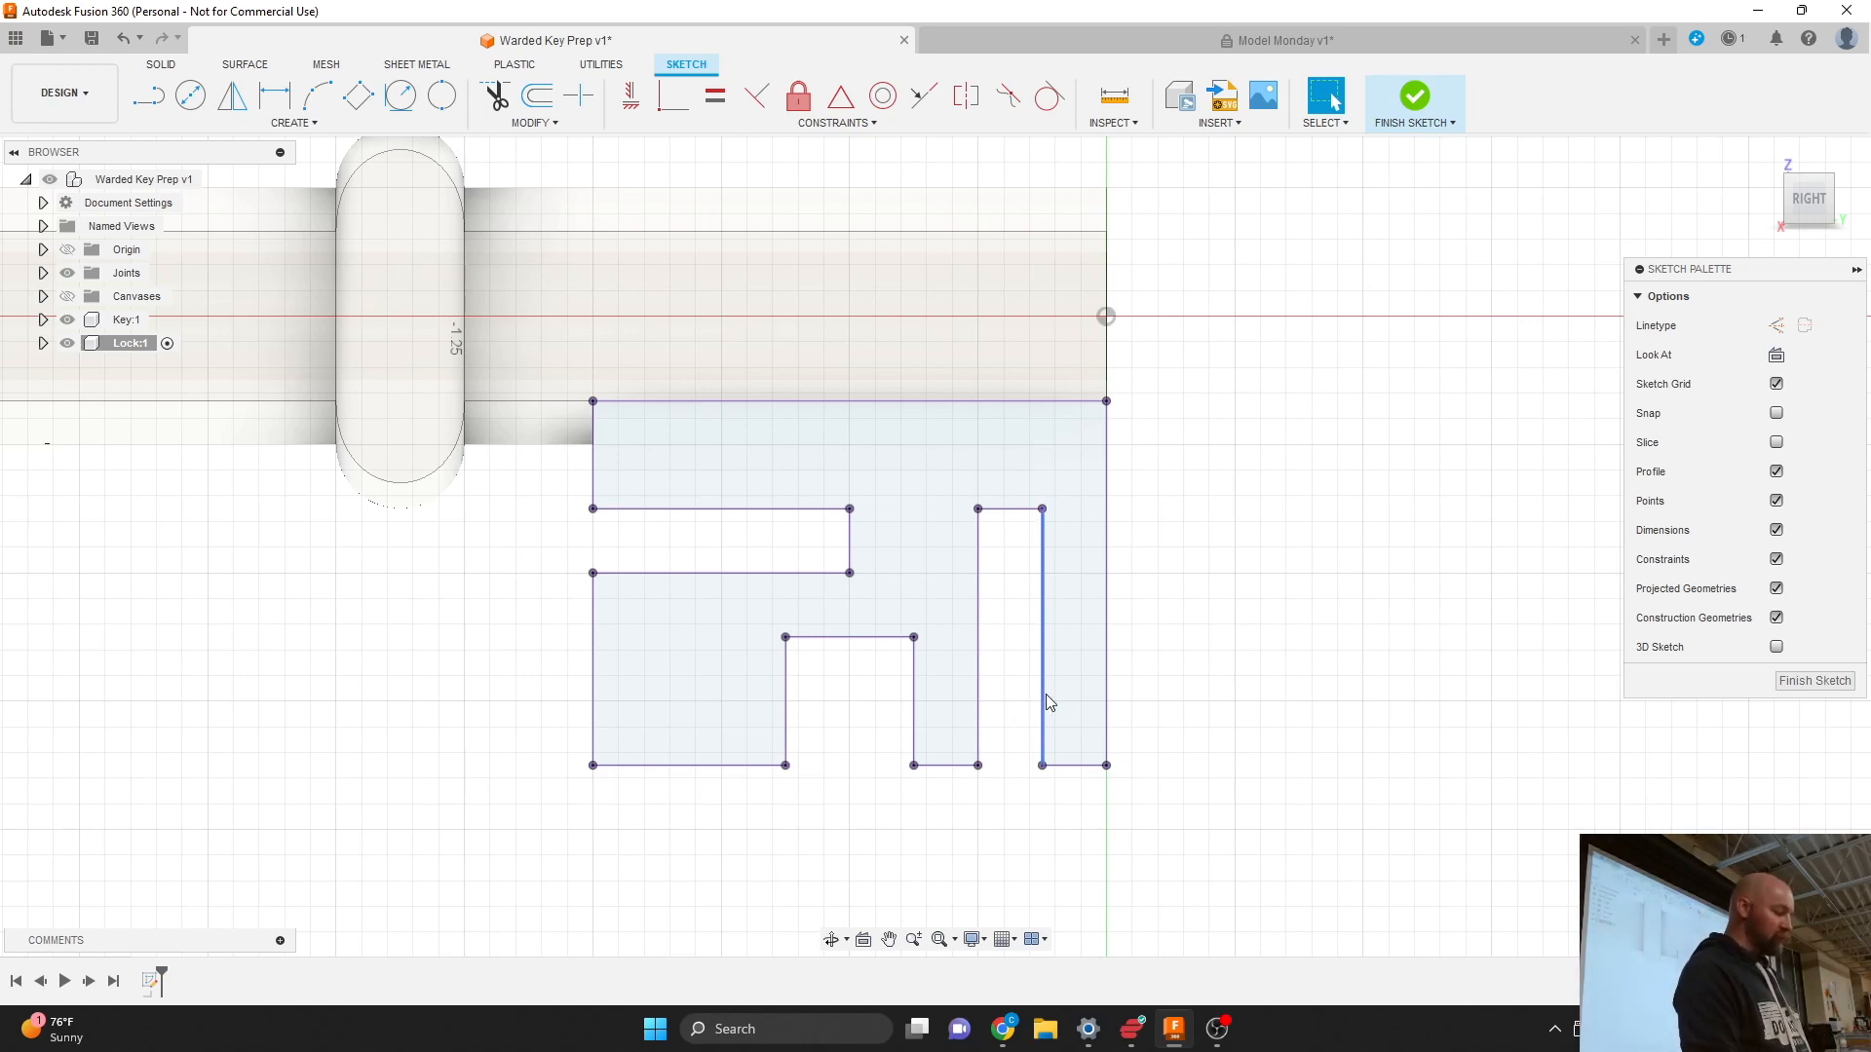
key("l")
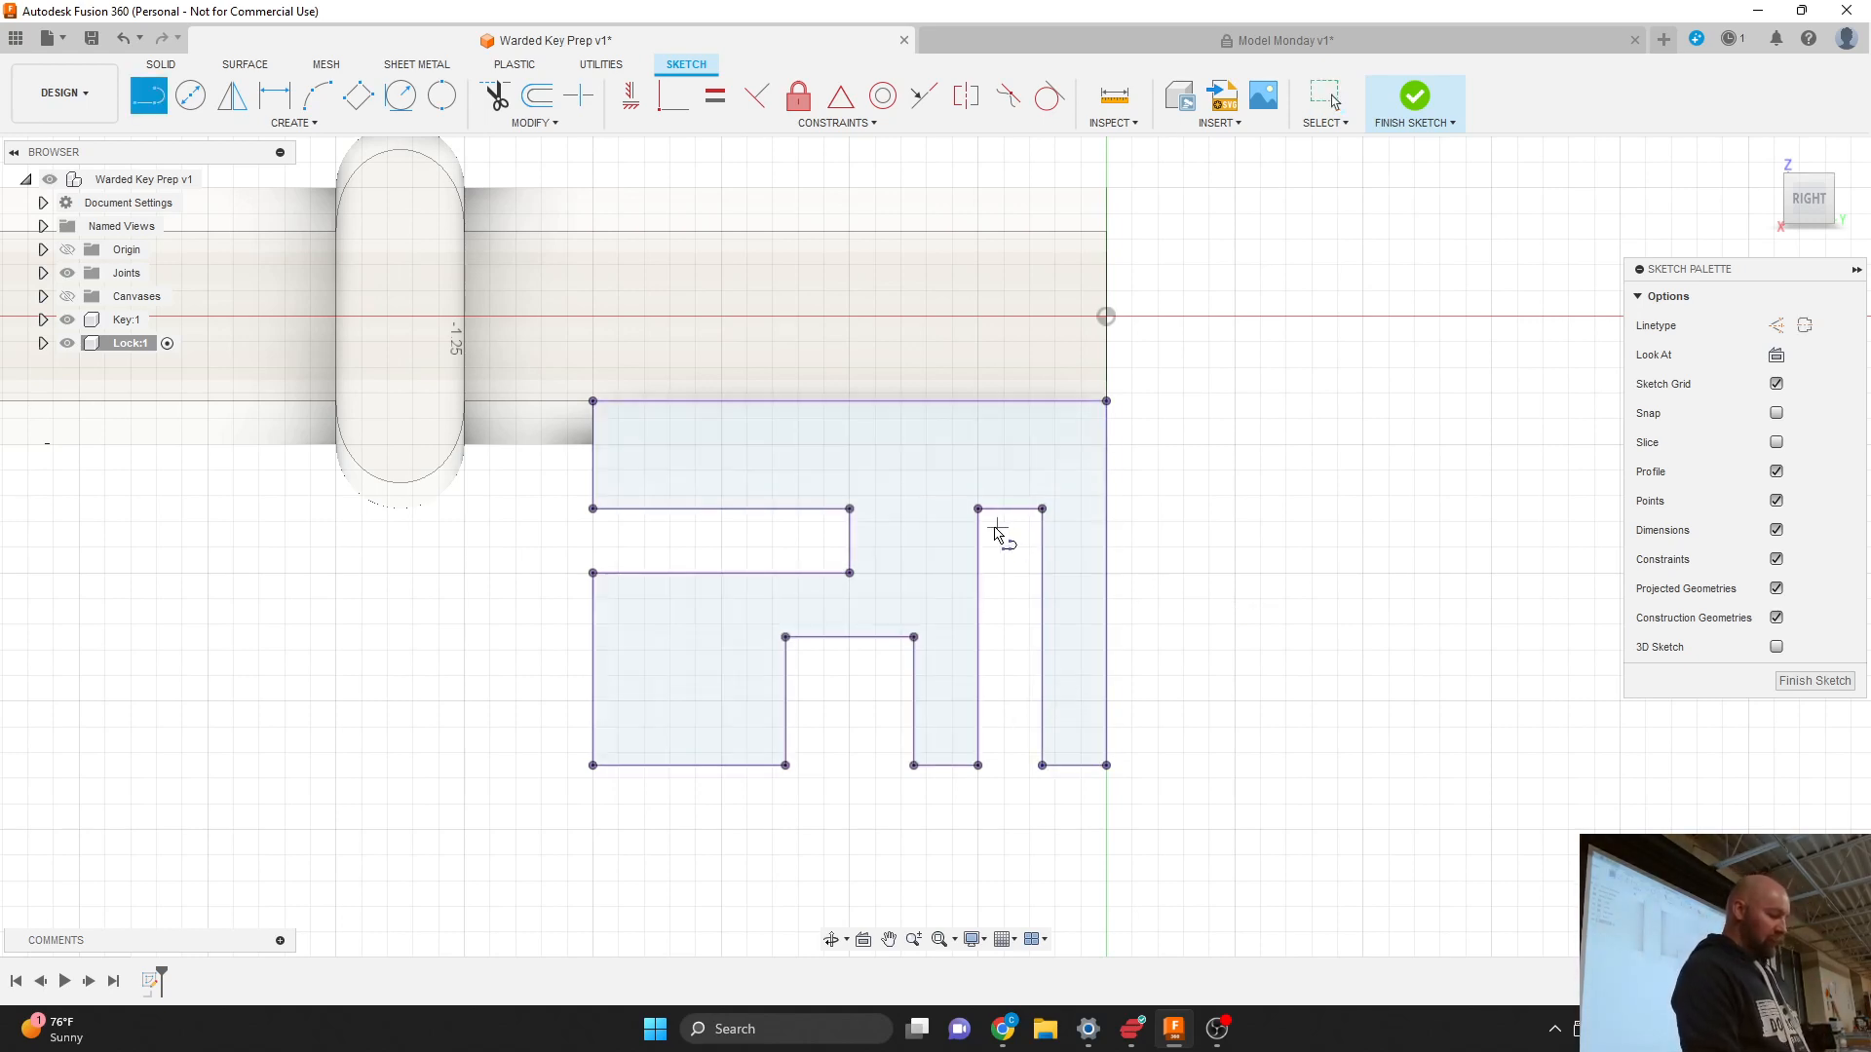
left_click(979, 509)
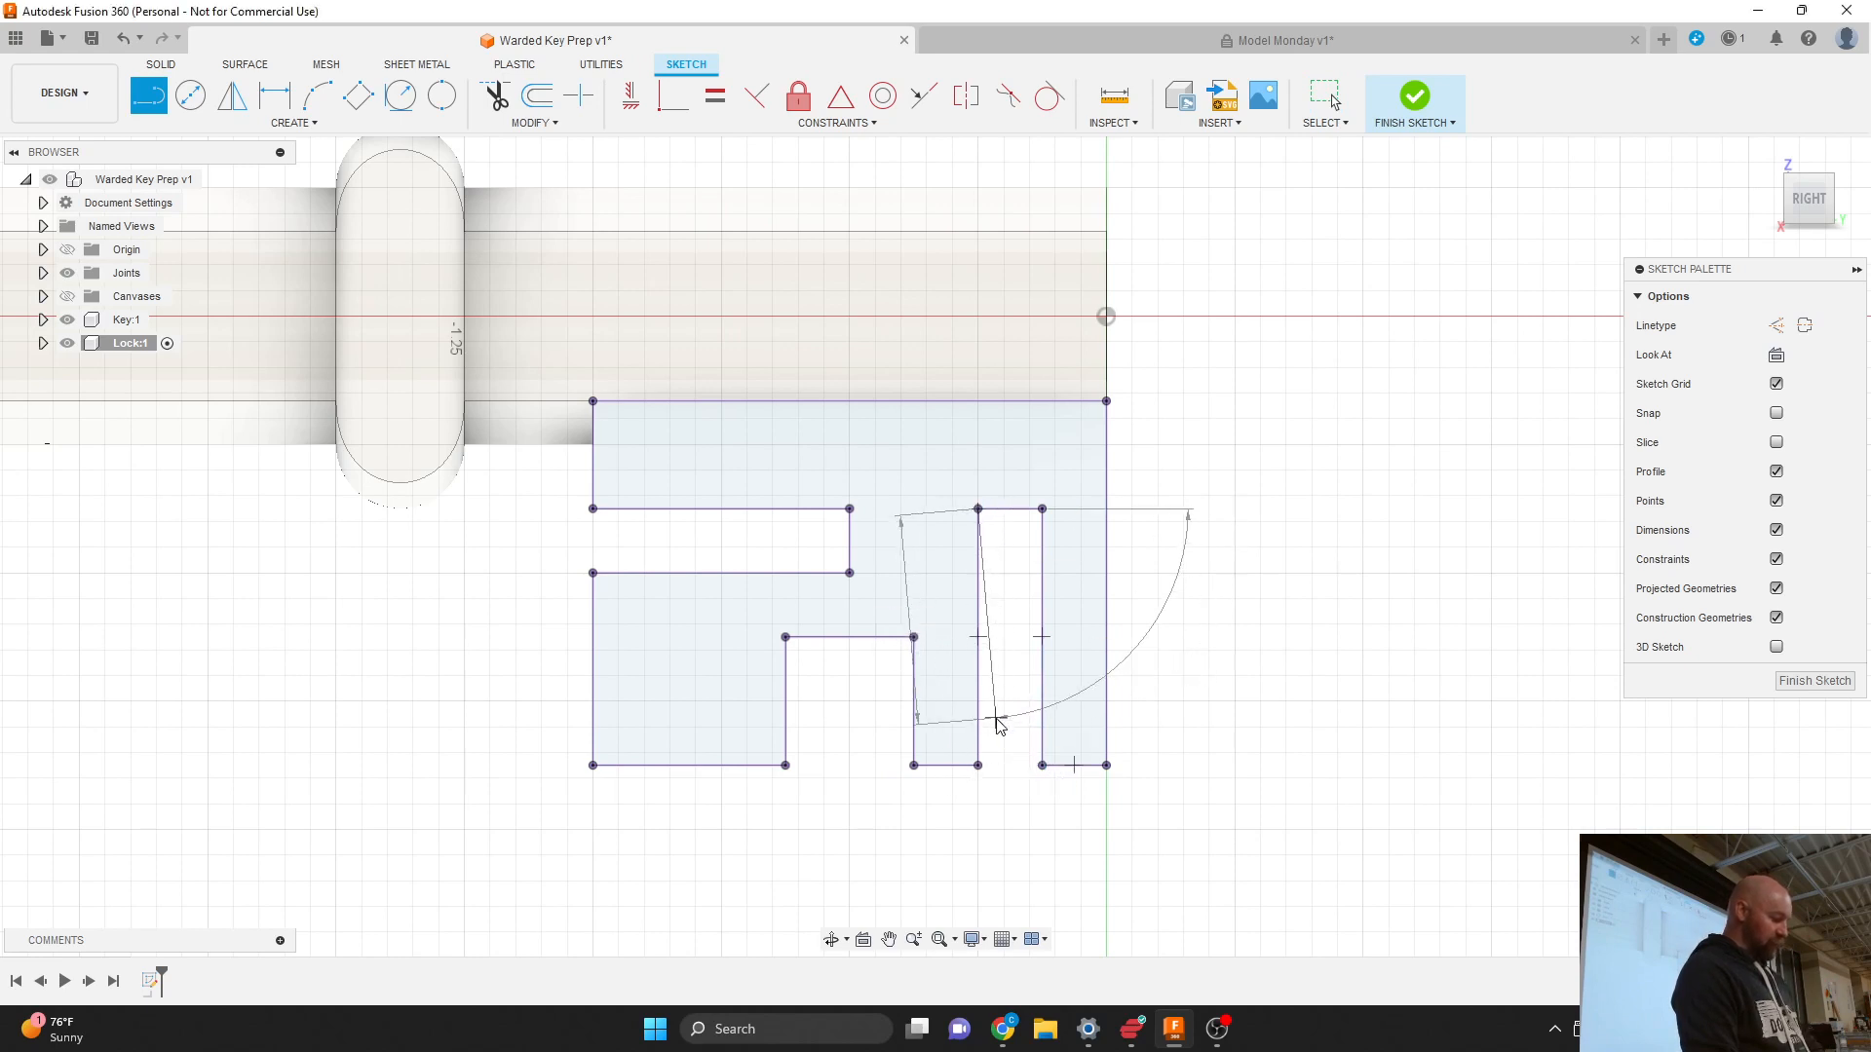
key("r")
left_click(978, 508)
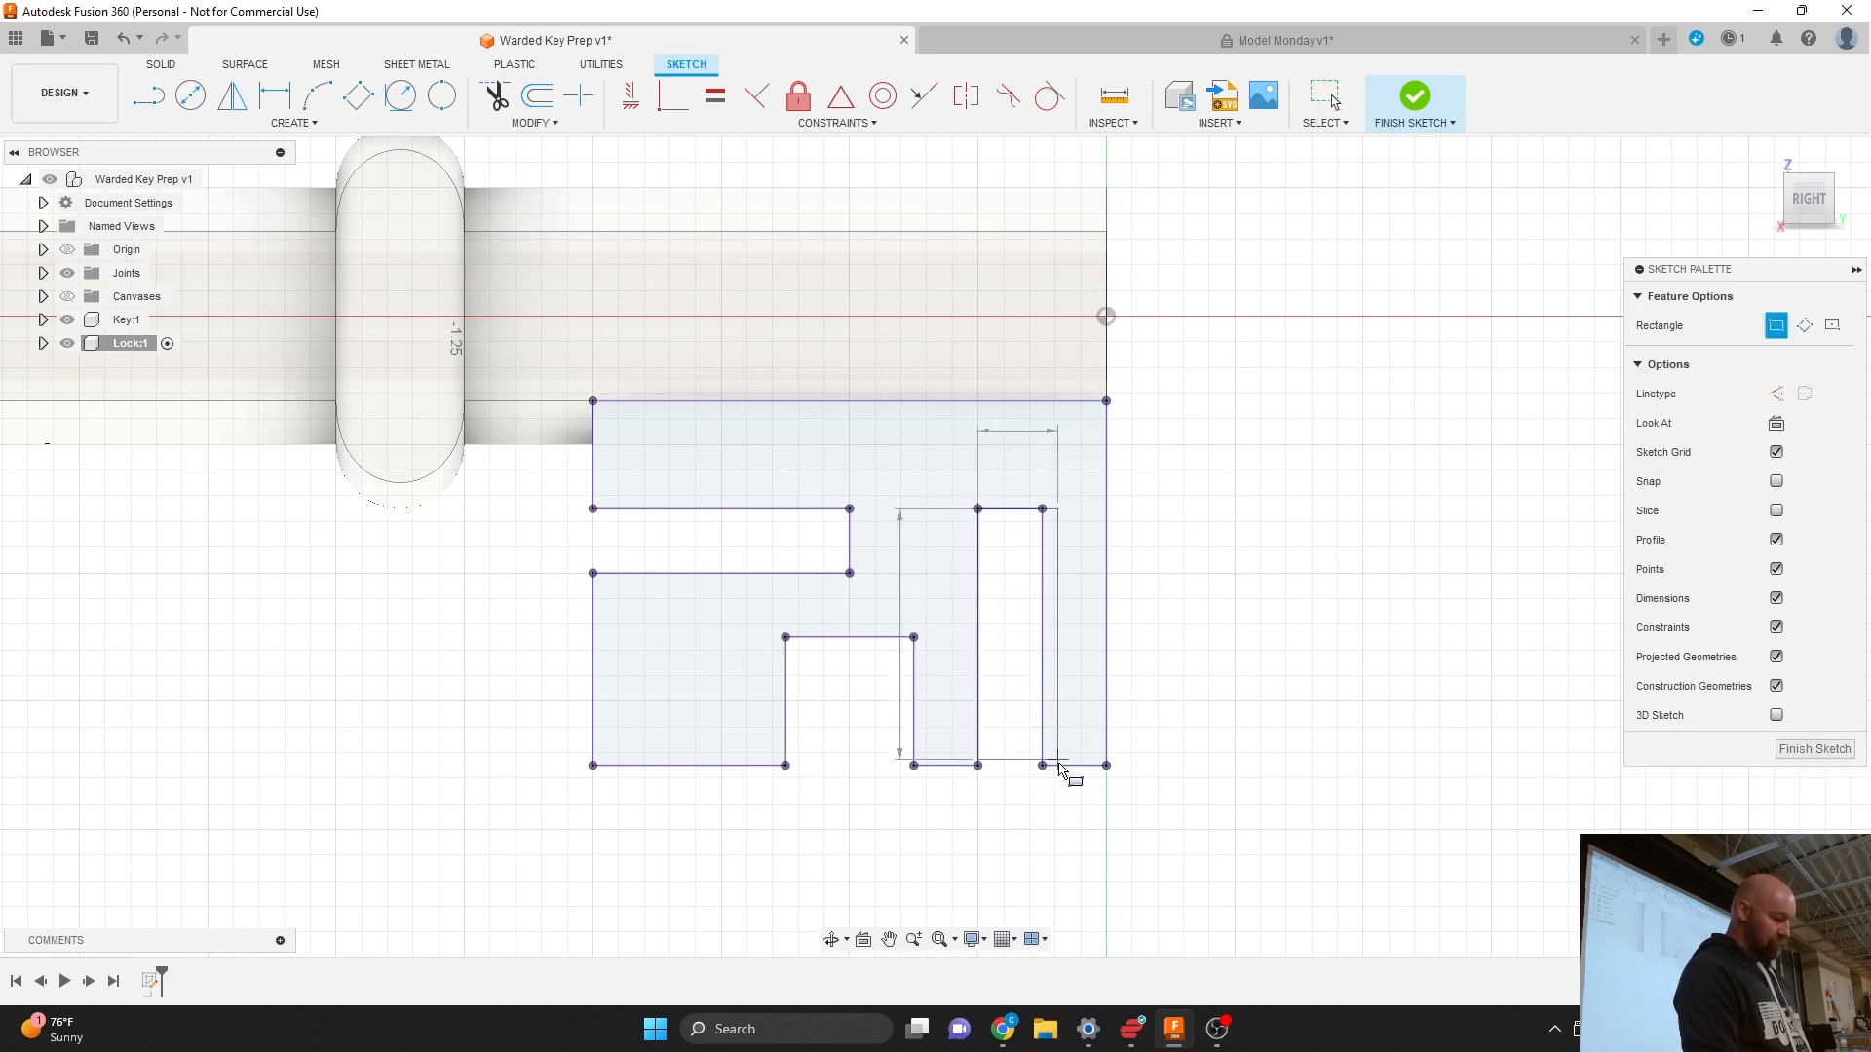
left_click(1041, 765)
left_click(1020, 681)
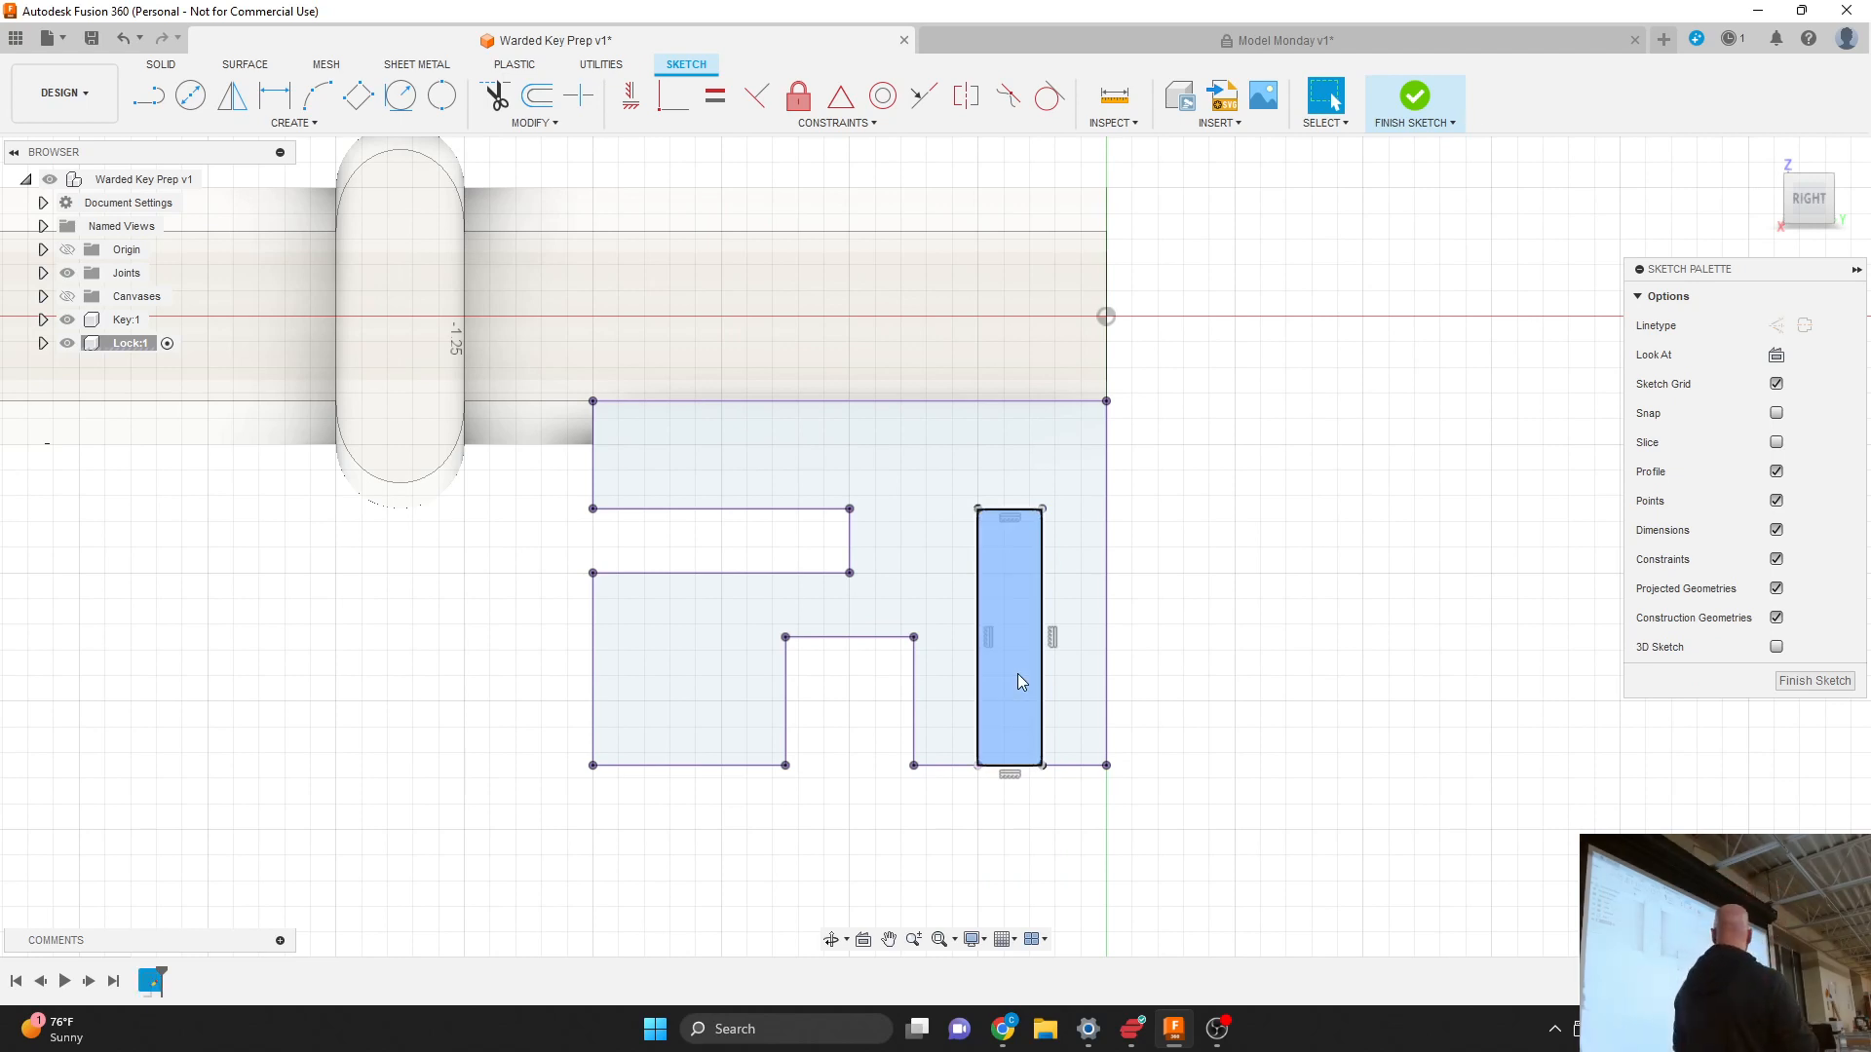
Step: Sketch two-point rectangles corner to corner over the square notch in the bit's lower edge and over the horizontal slot
key("r")
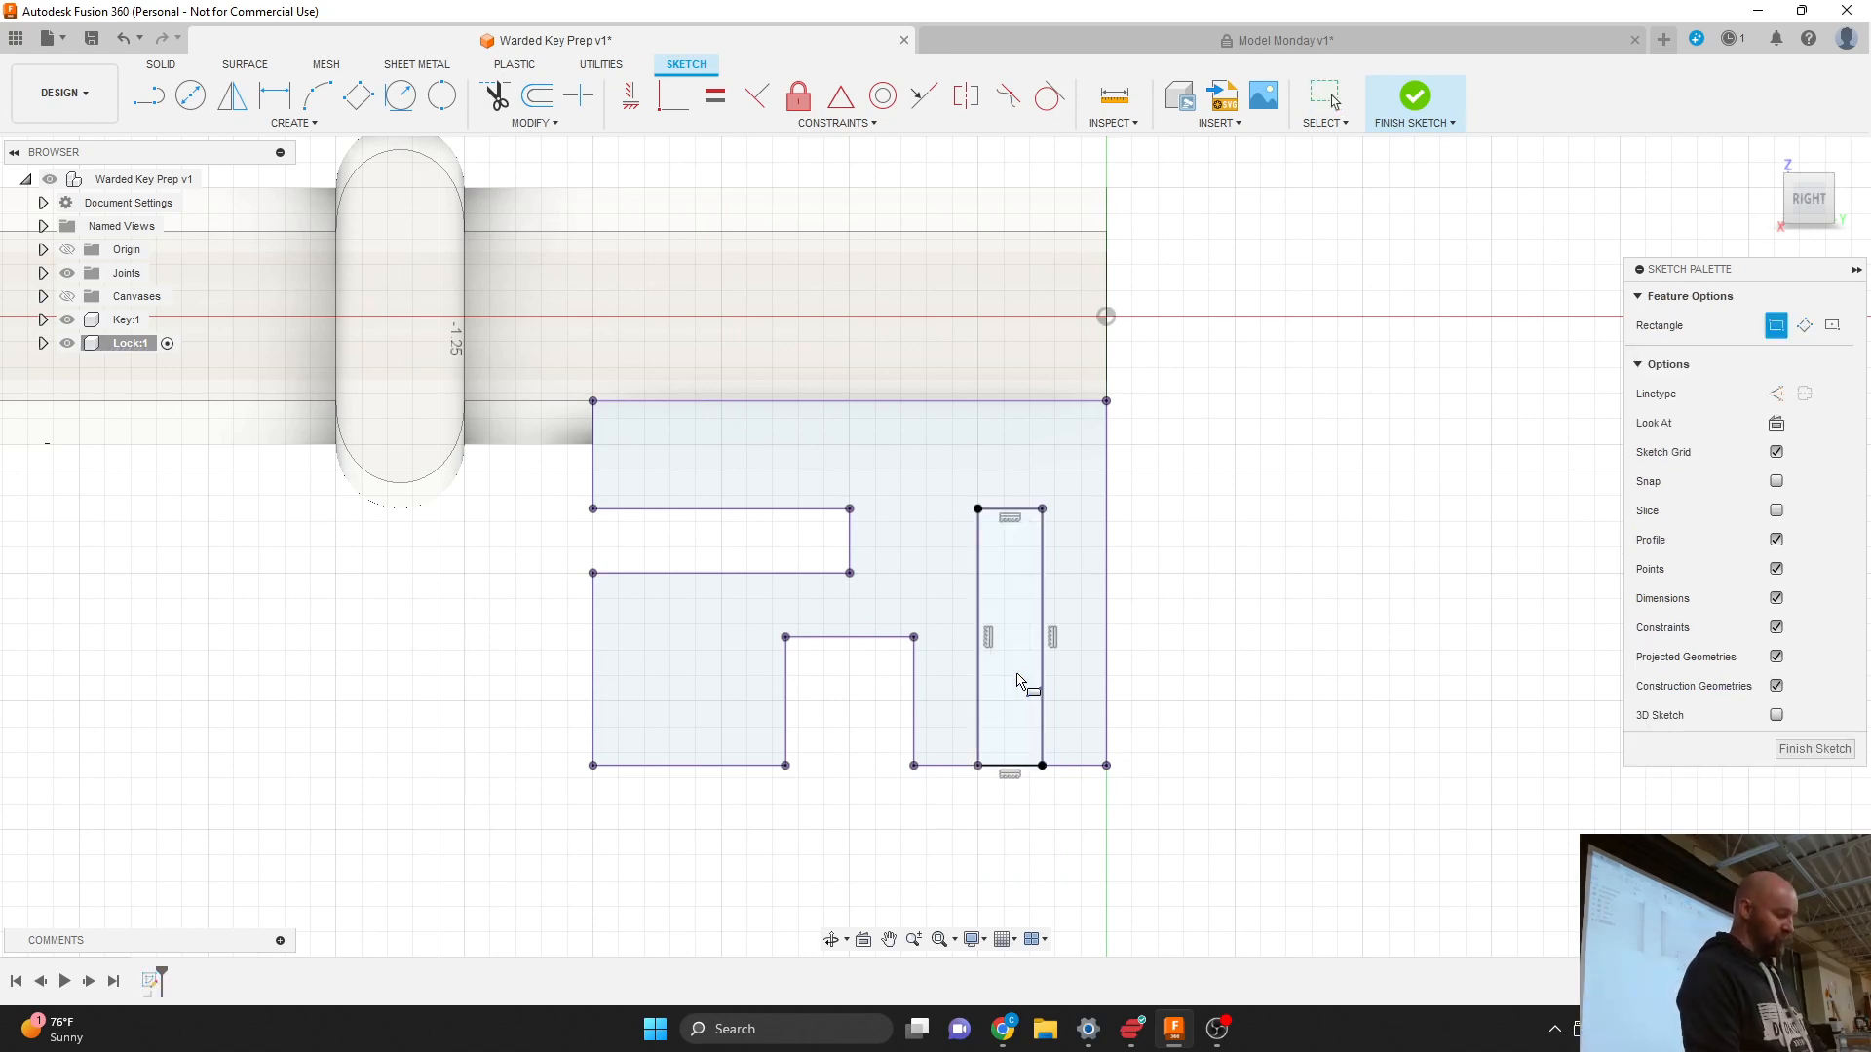
left_click(785, 638)
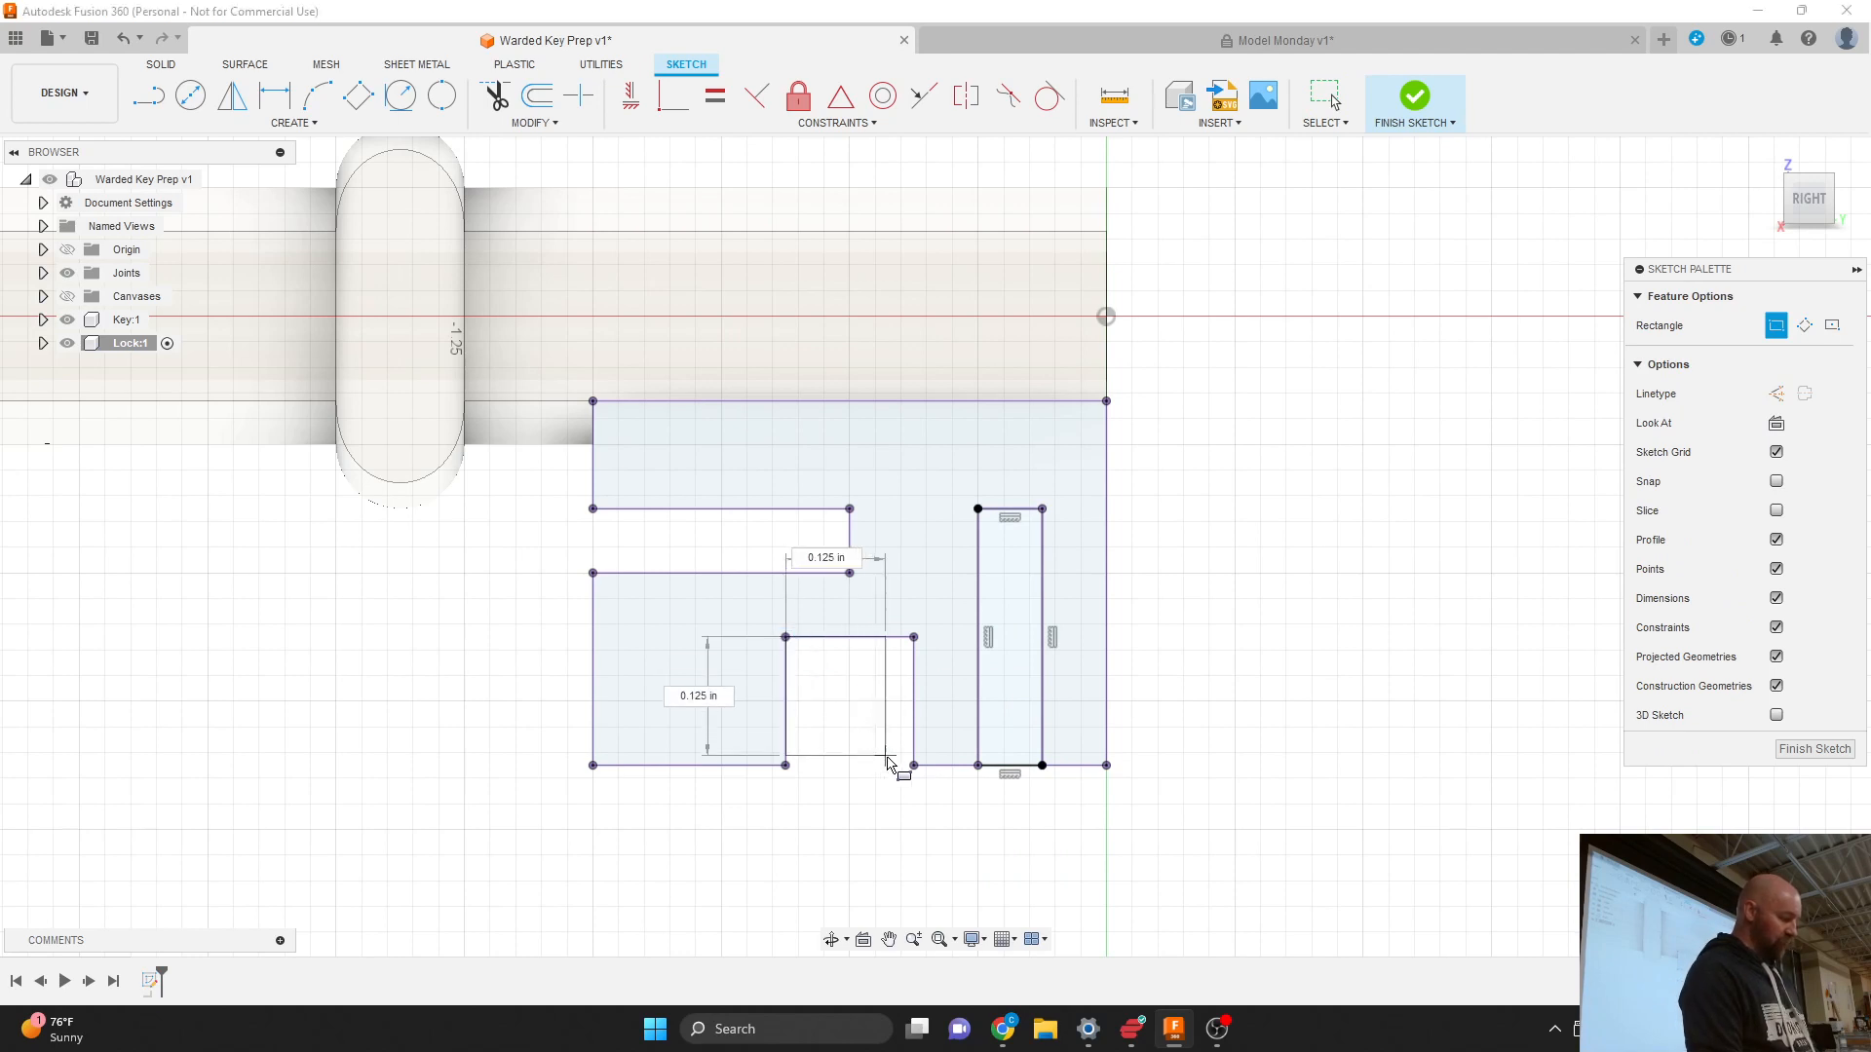
left_click(914, 765)
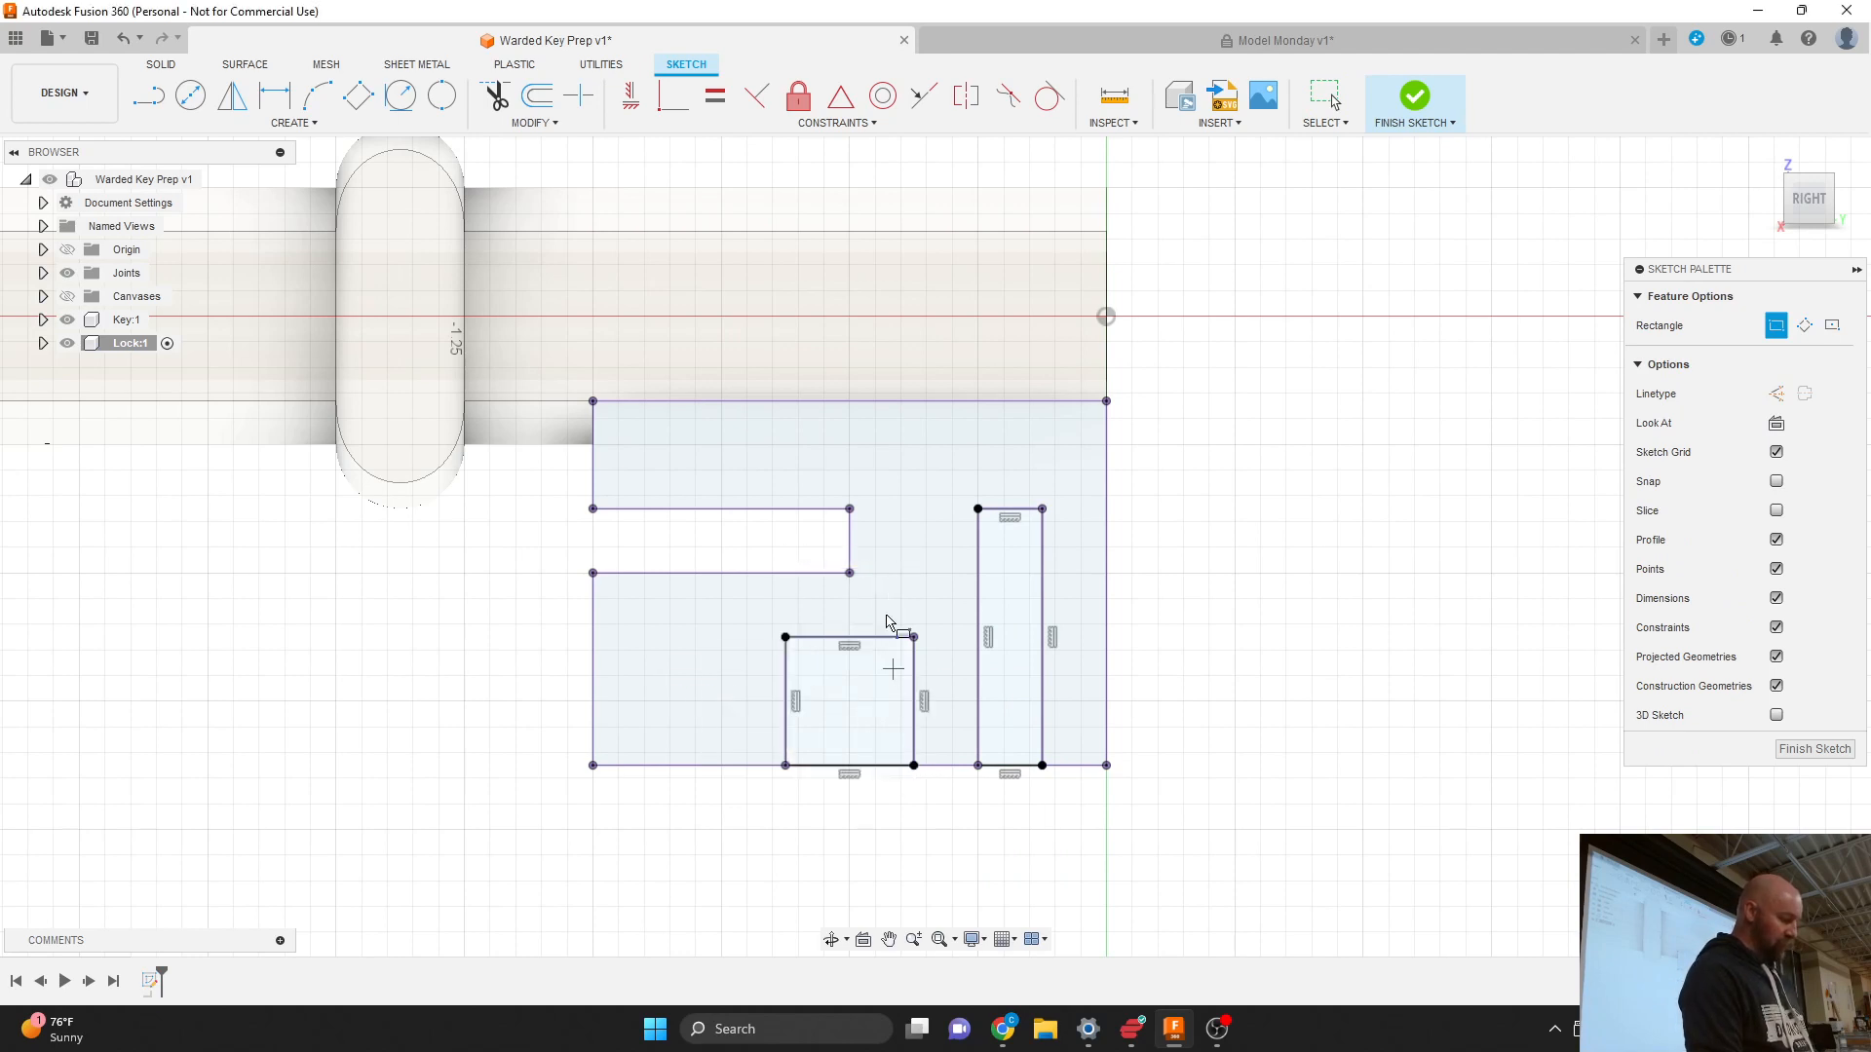
left_click(848, 508)
left_click(593, 573)
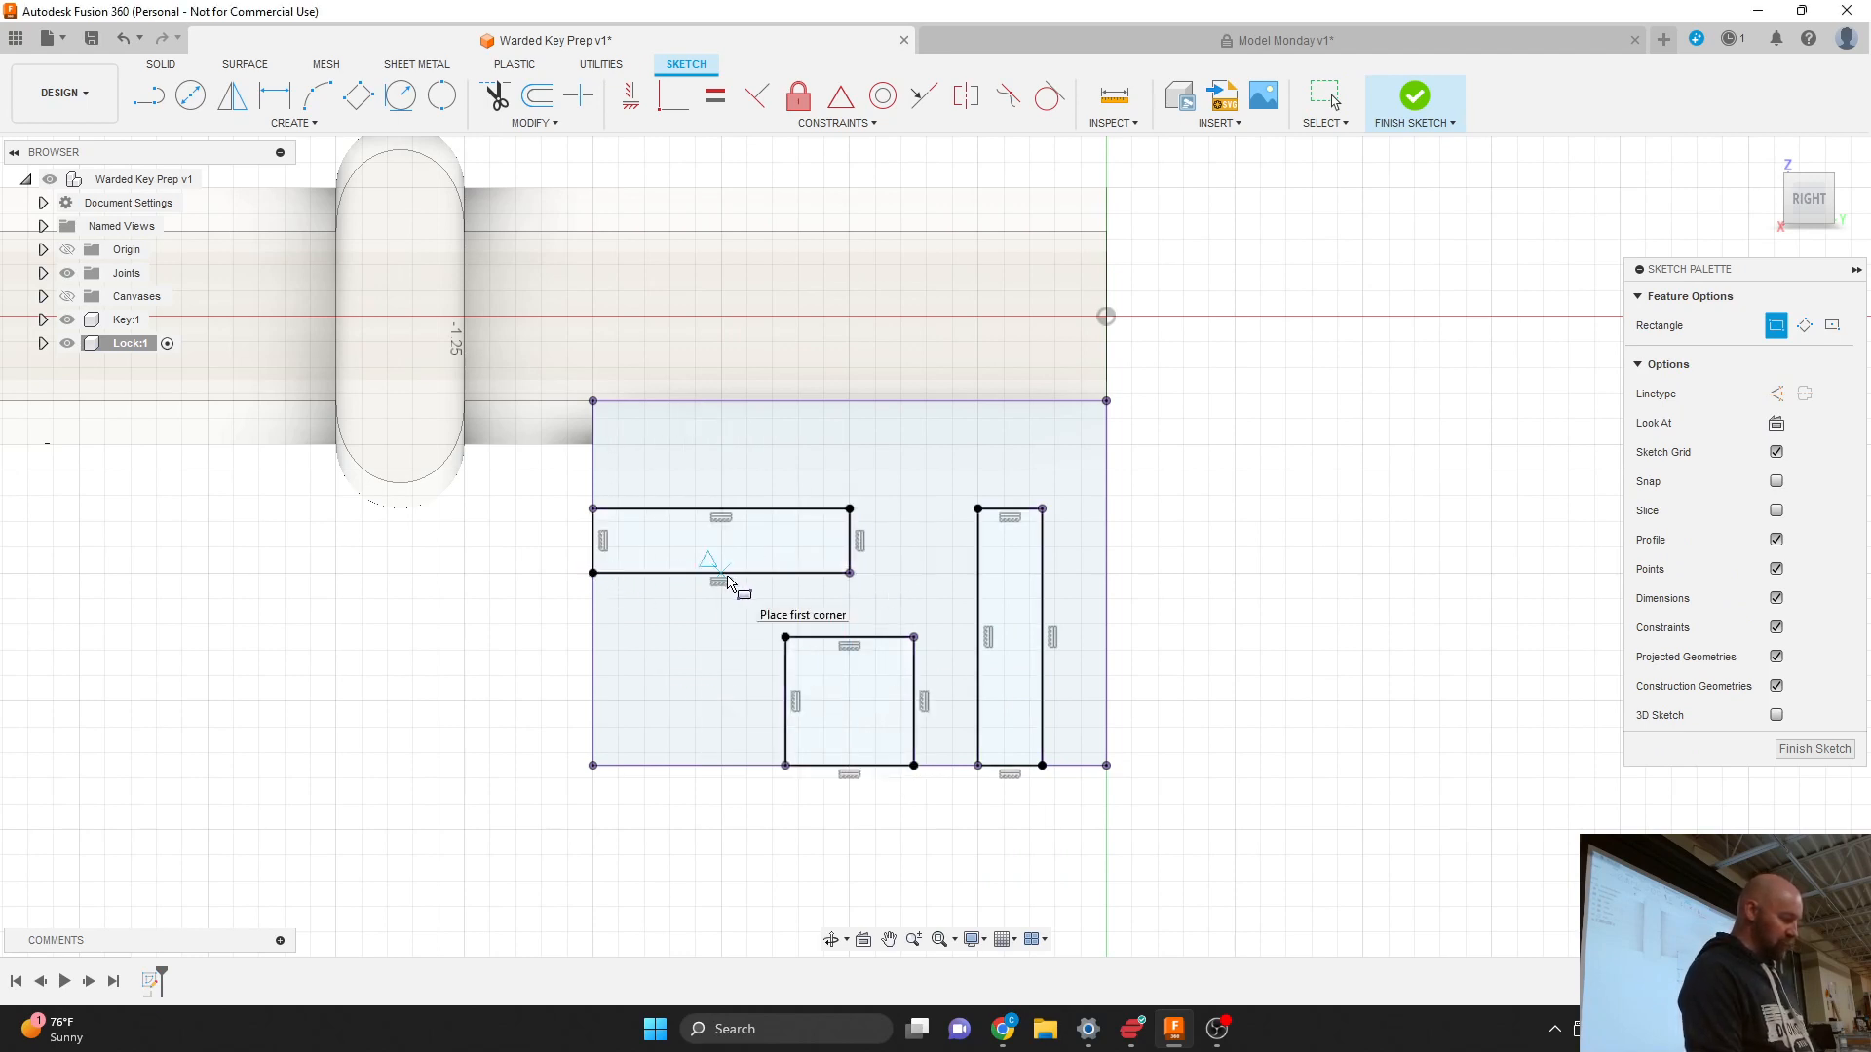
key("Escape")
Step: Select the three notch rectangle profiles and examine how they fit the key's bit from an angled view
left_click(727, 548)
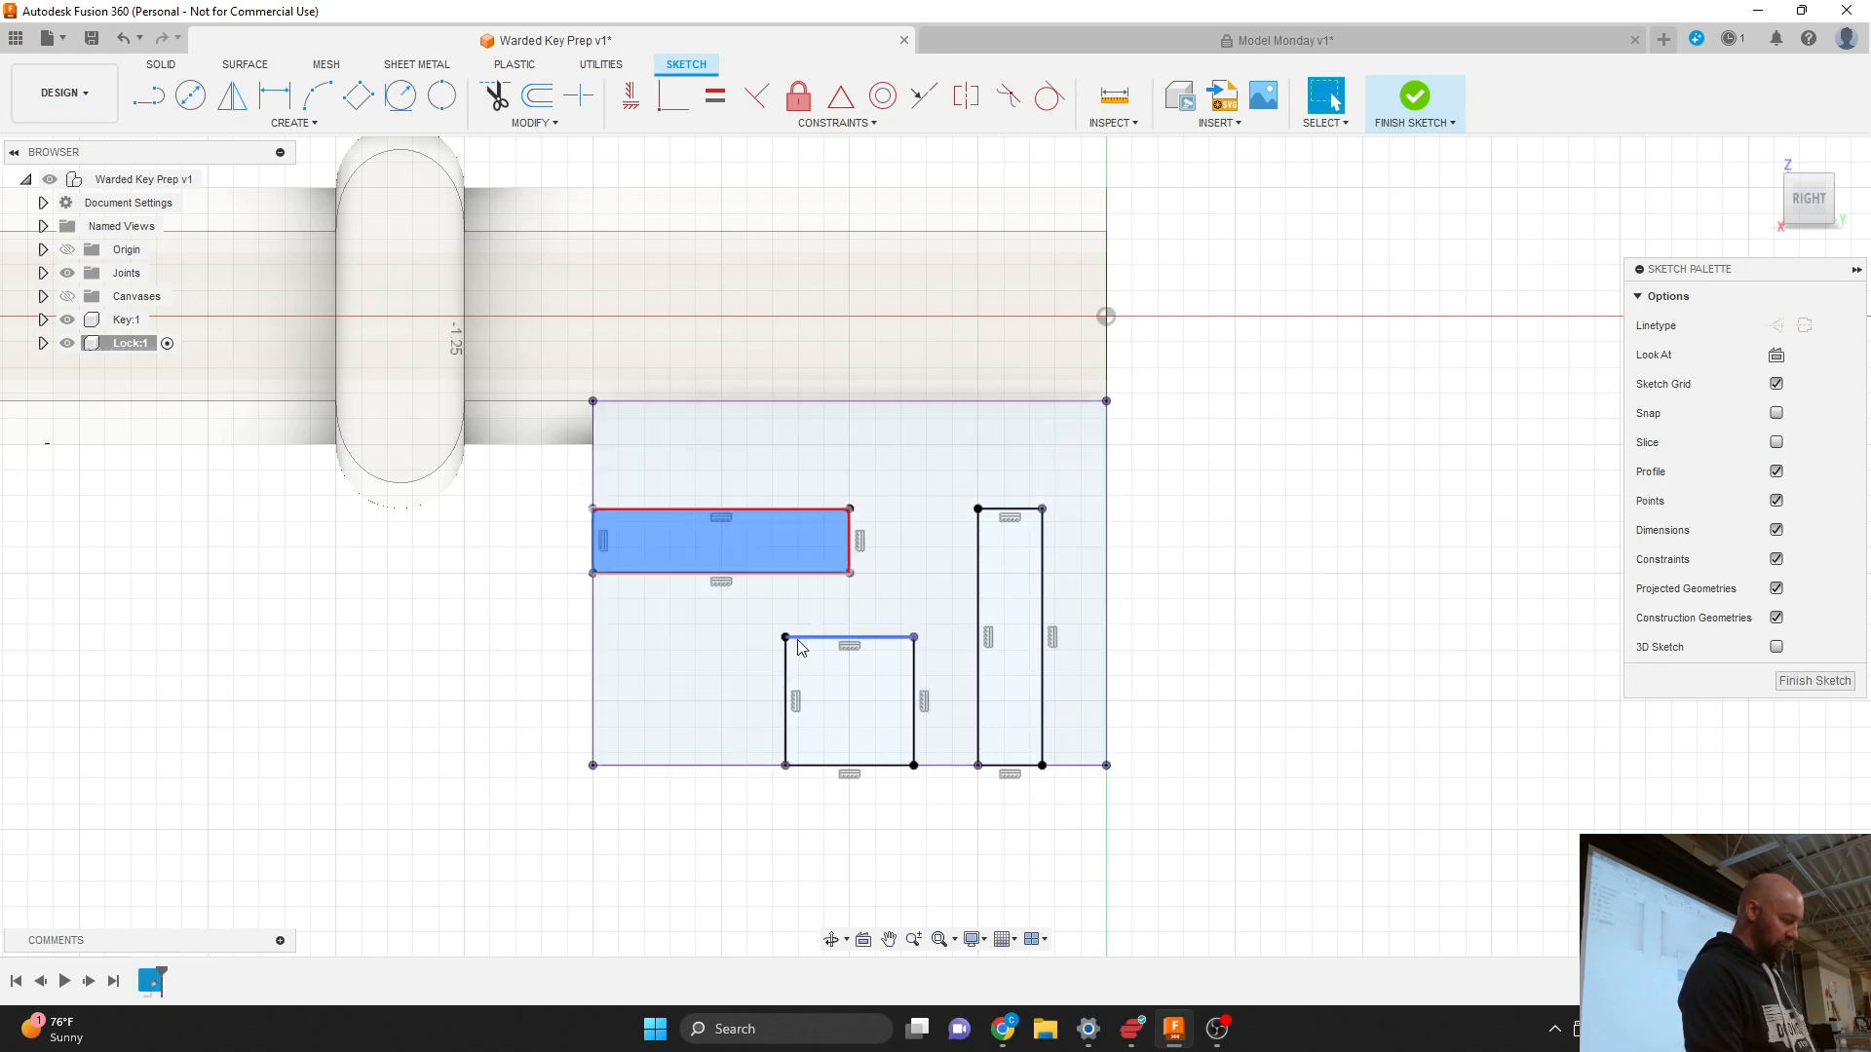
left_click(826, 686, "shift")
left_click(1009, 589, "shift")
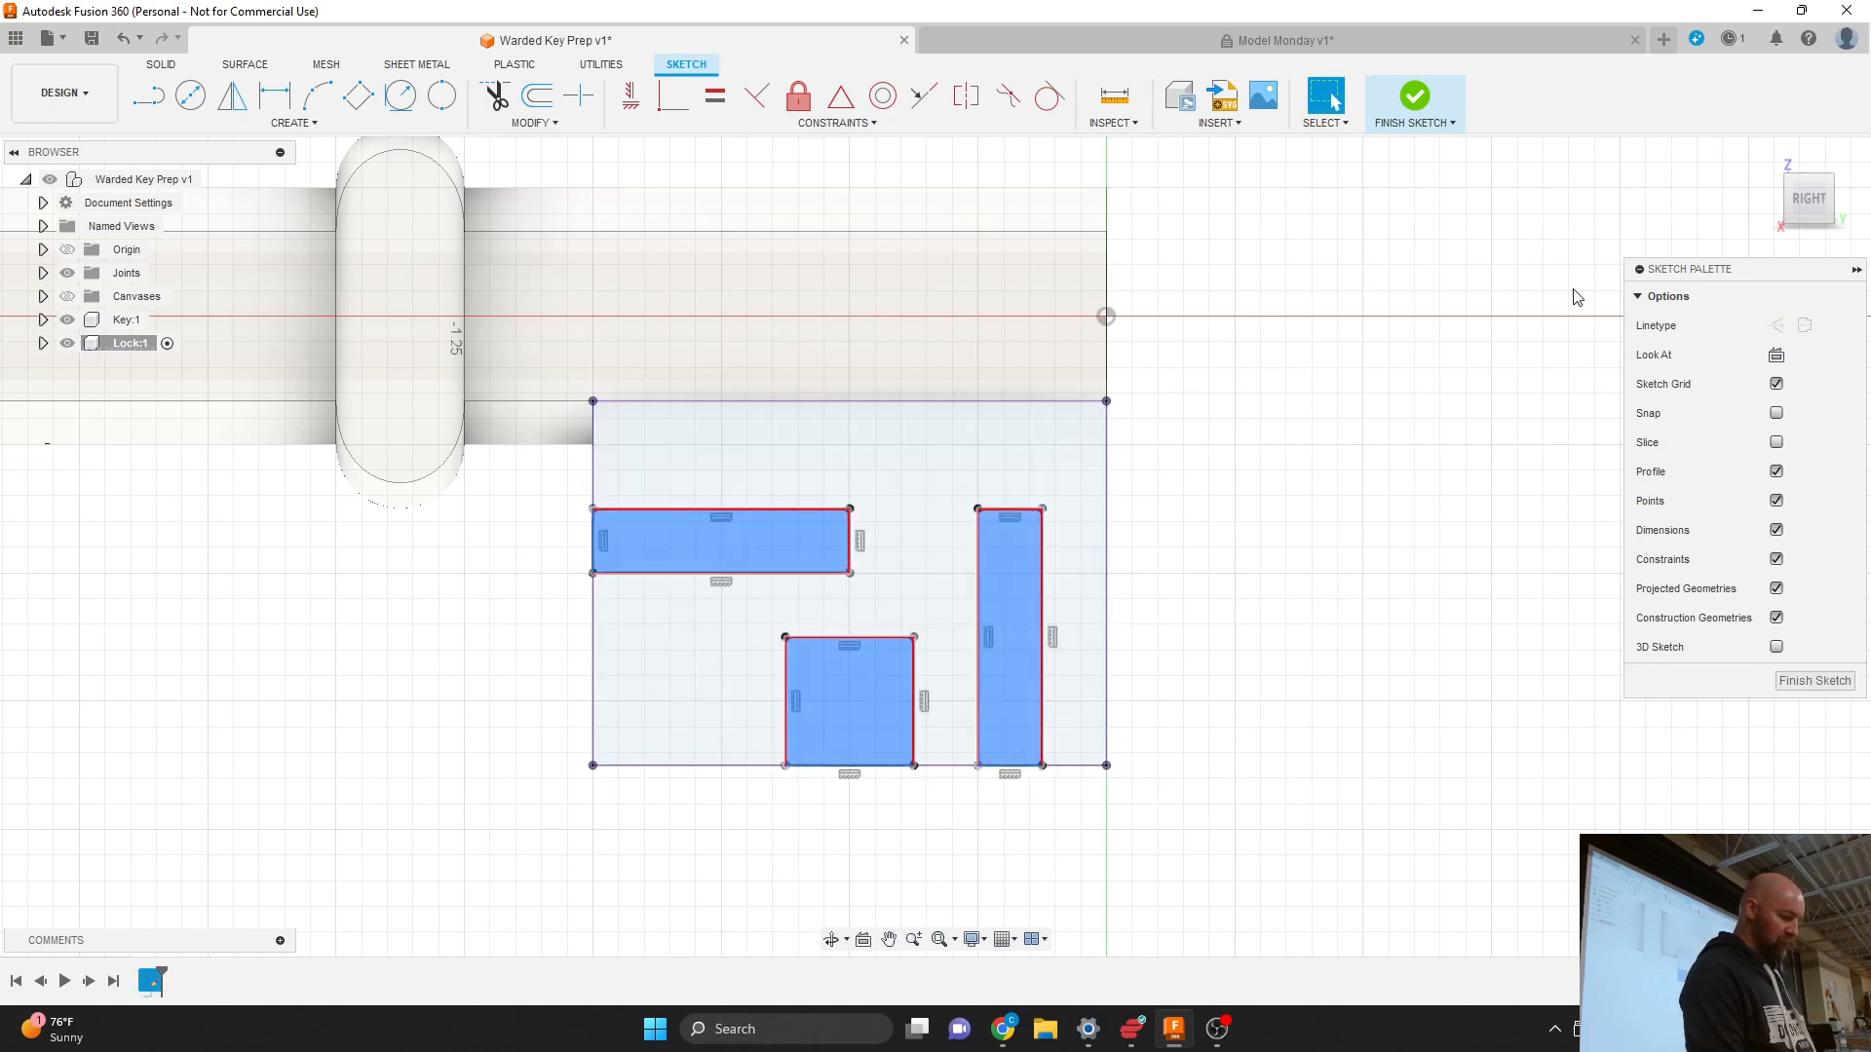
left_click_drag(1801, 205, 1824, 203)
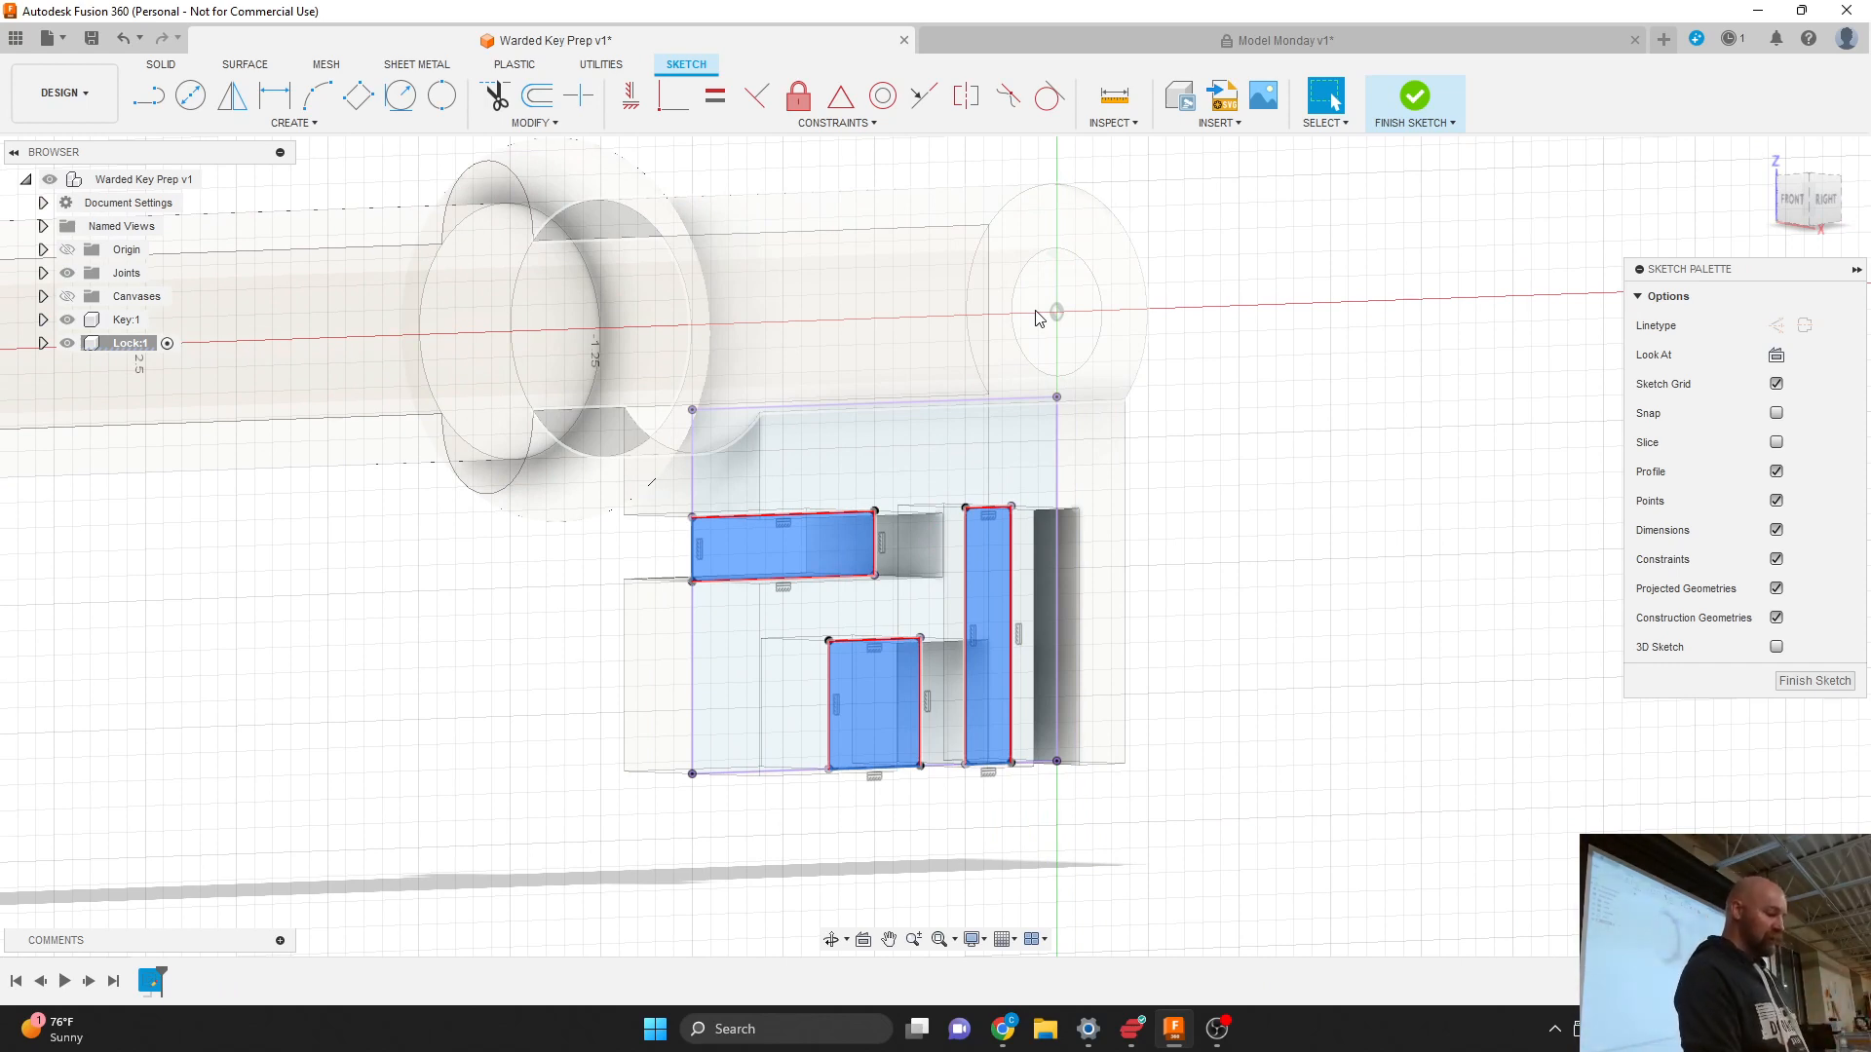
left_click(1820, 206)
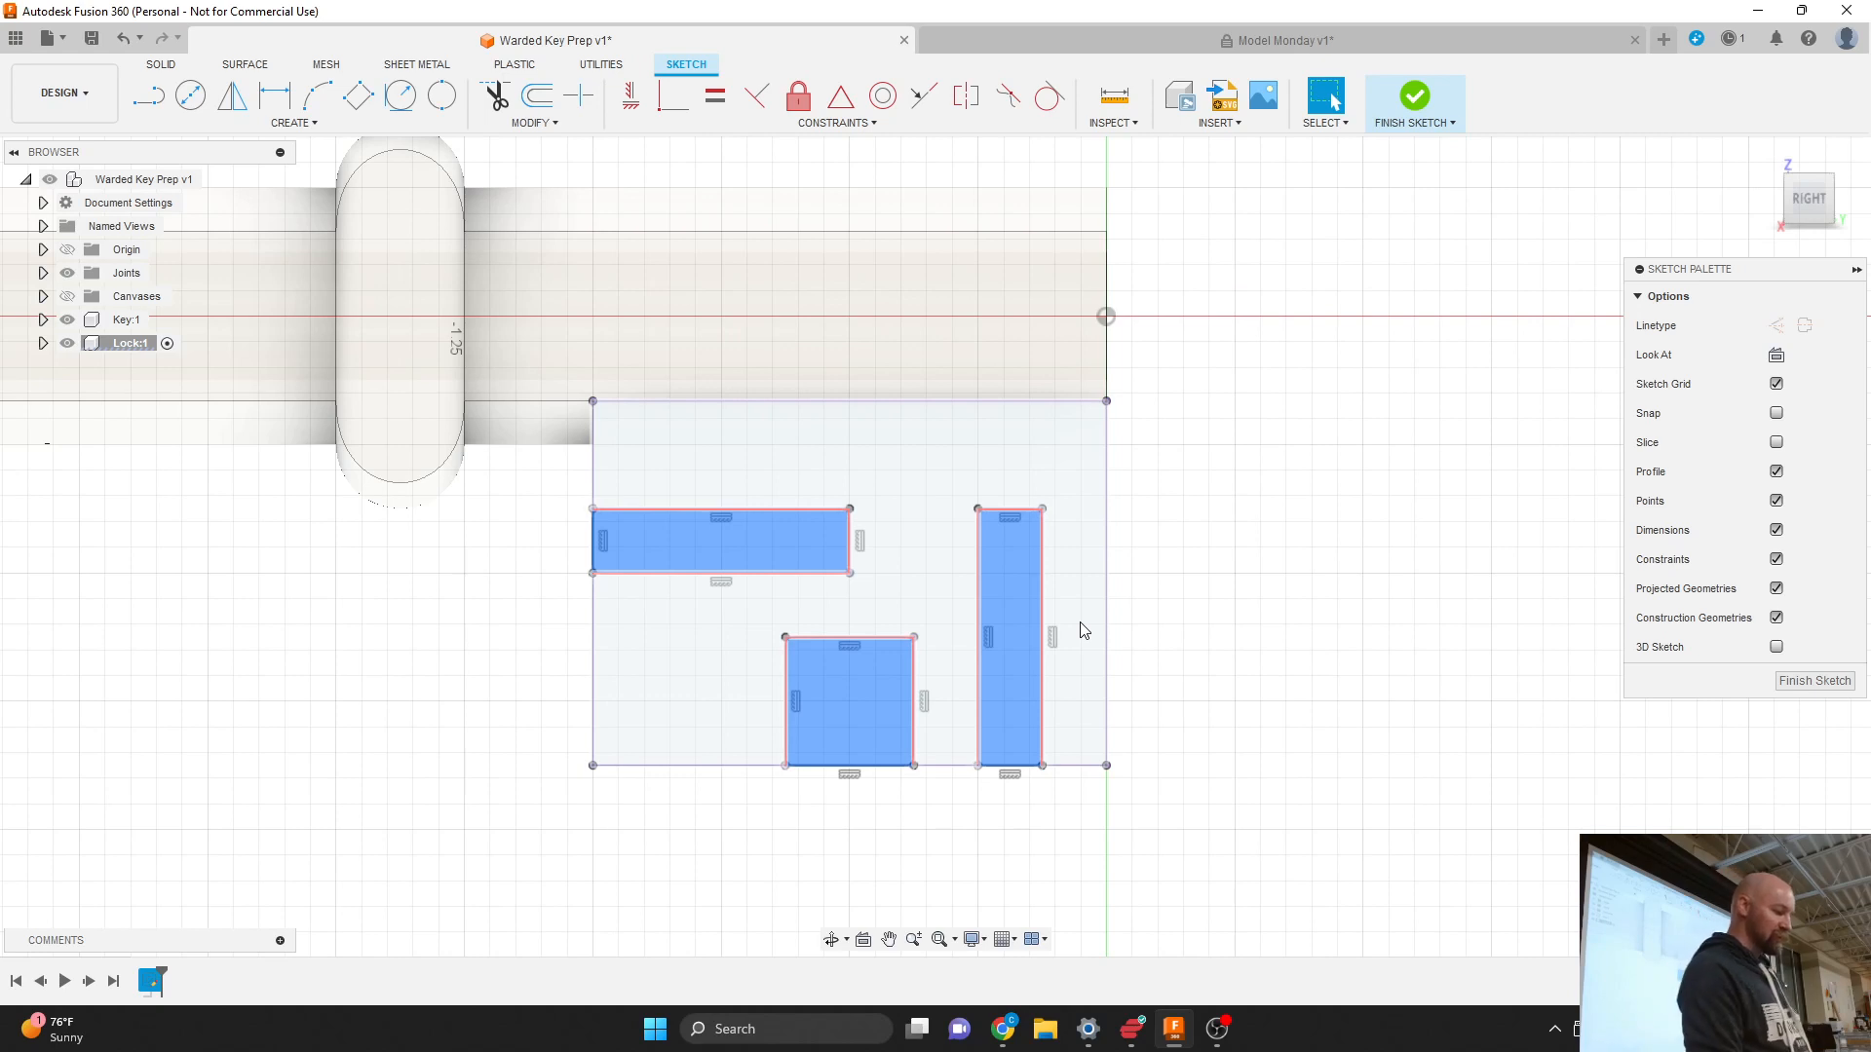
Step: Remove the three notch rectangles so only the projected bit outline remains in the sketch
scroll(1008, 604, "up", 3)
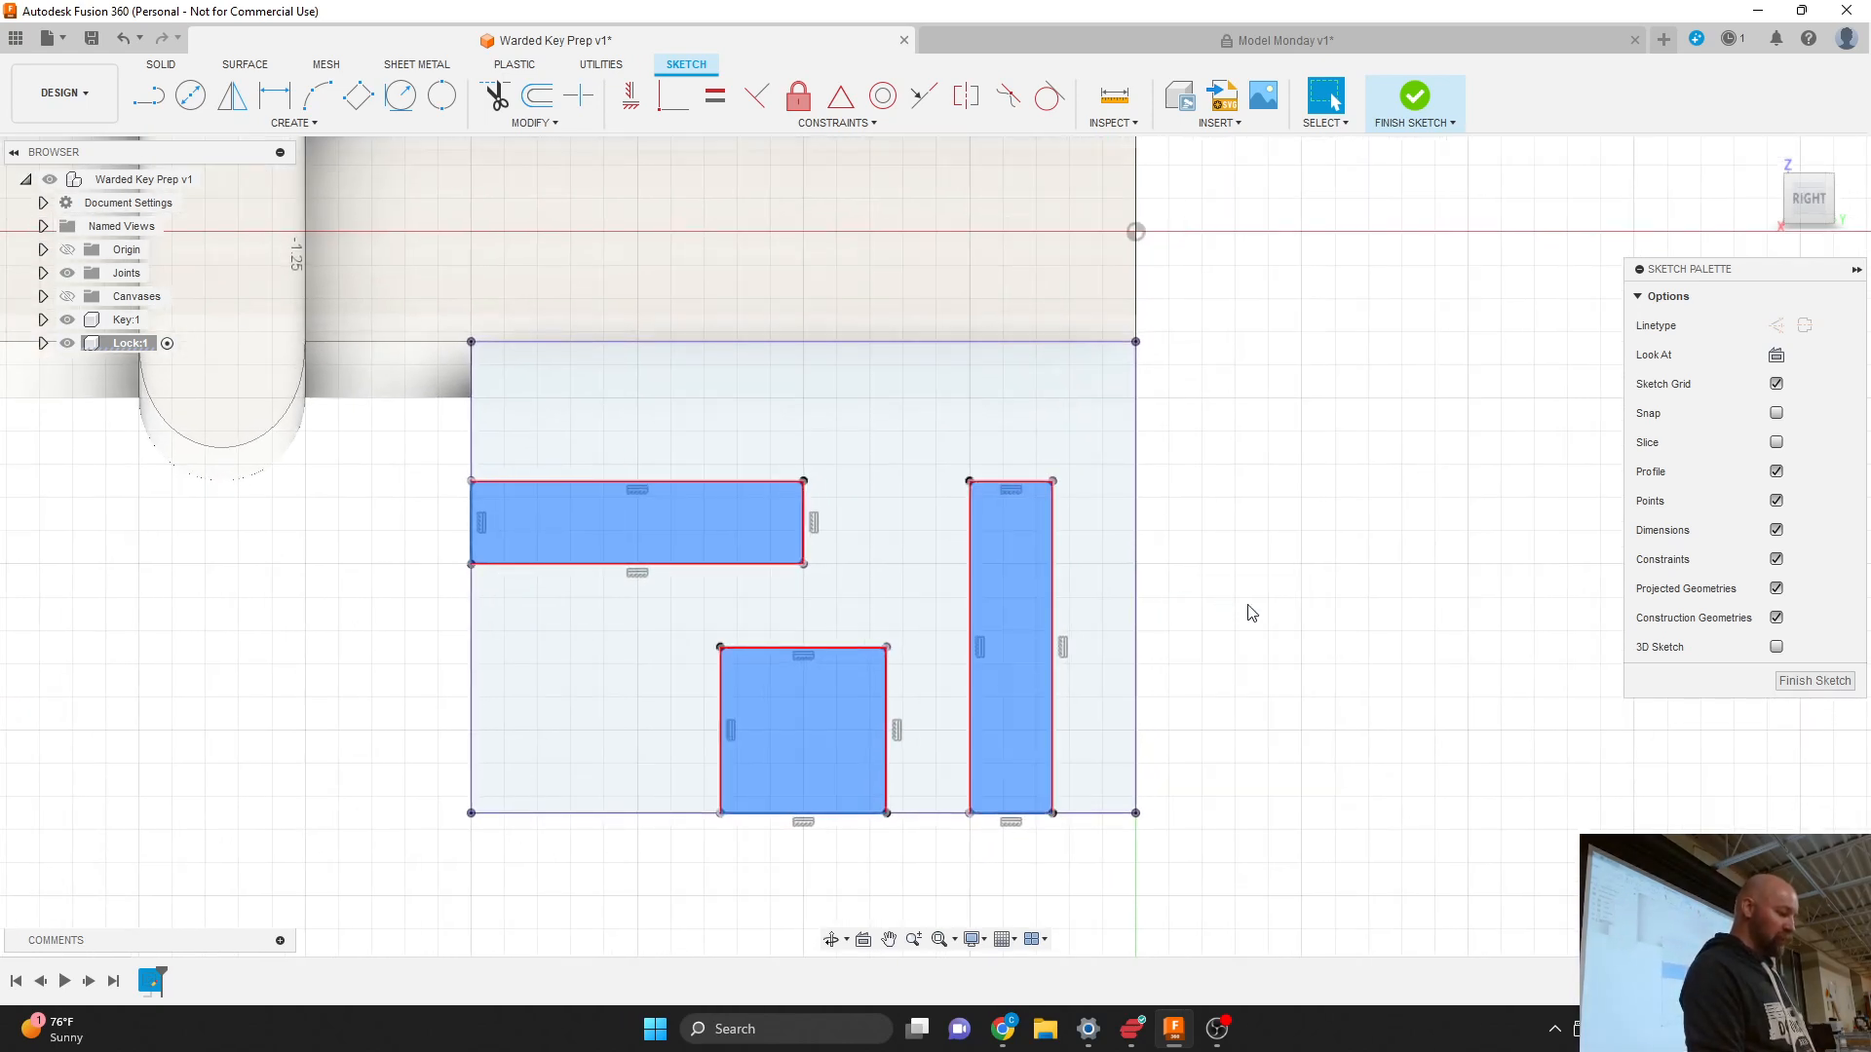
scroll(1251, 612, "down", 2)
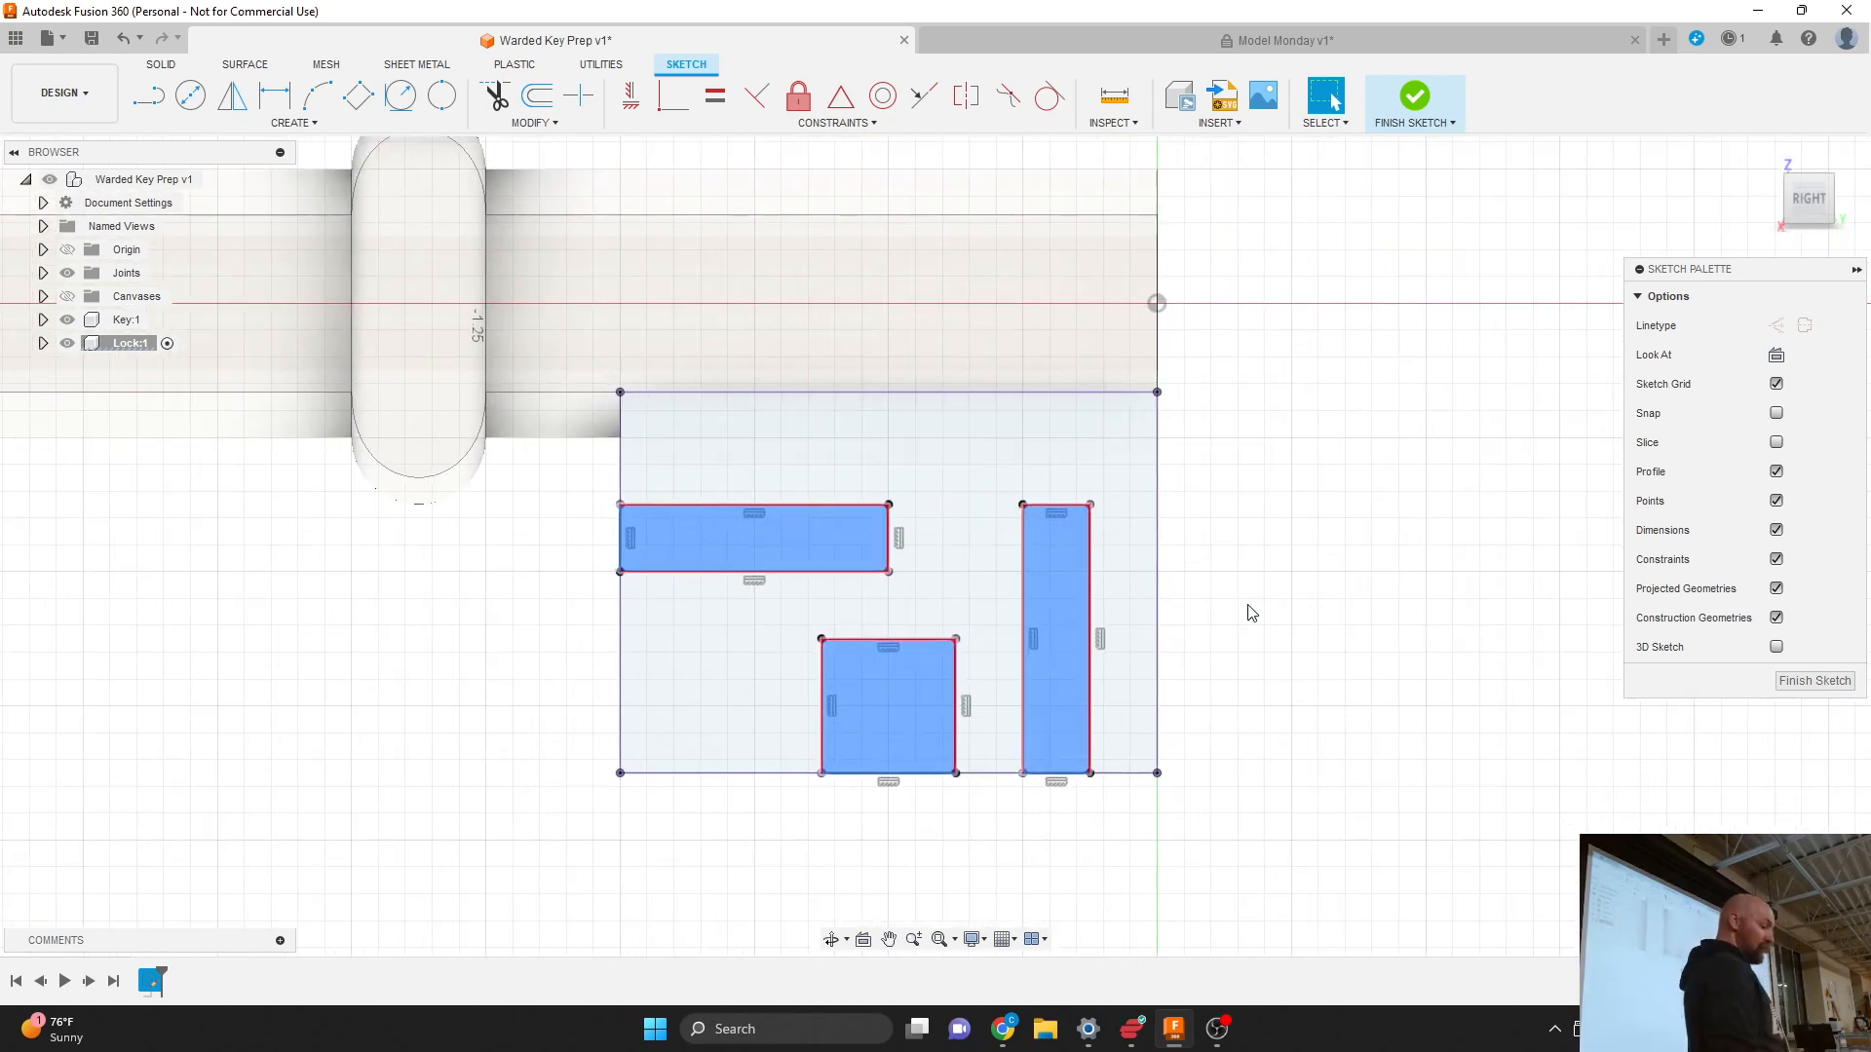
left_click(1058, 774)
key("Delete")
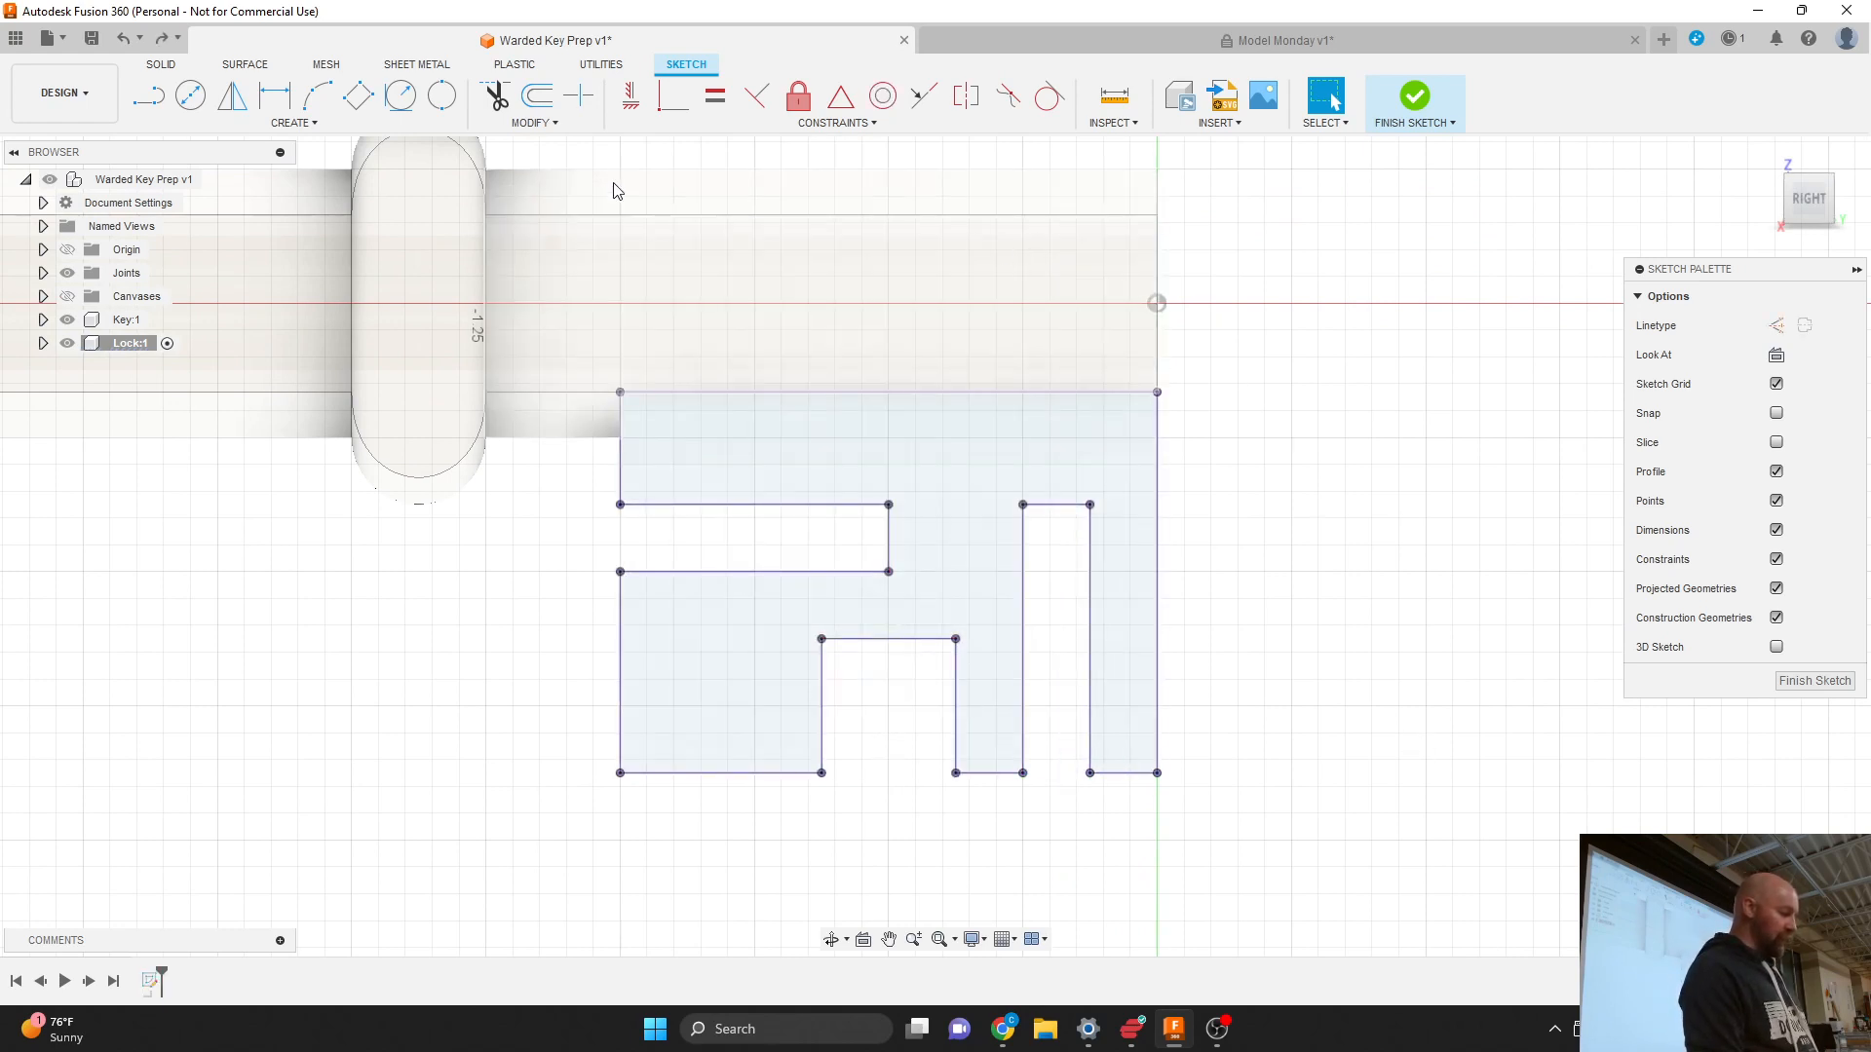
Step: Offset the whole projected outline of the key's bit outward by 0.01 in with chain selection on
left_click(518, 124)
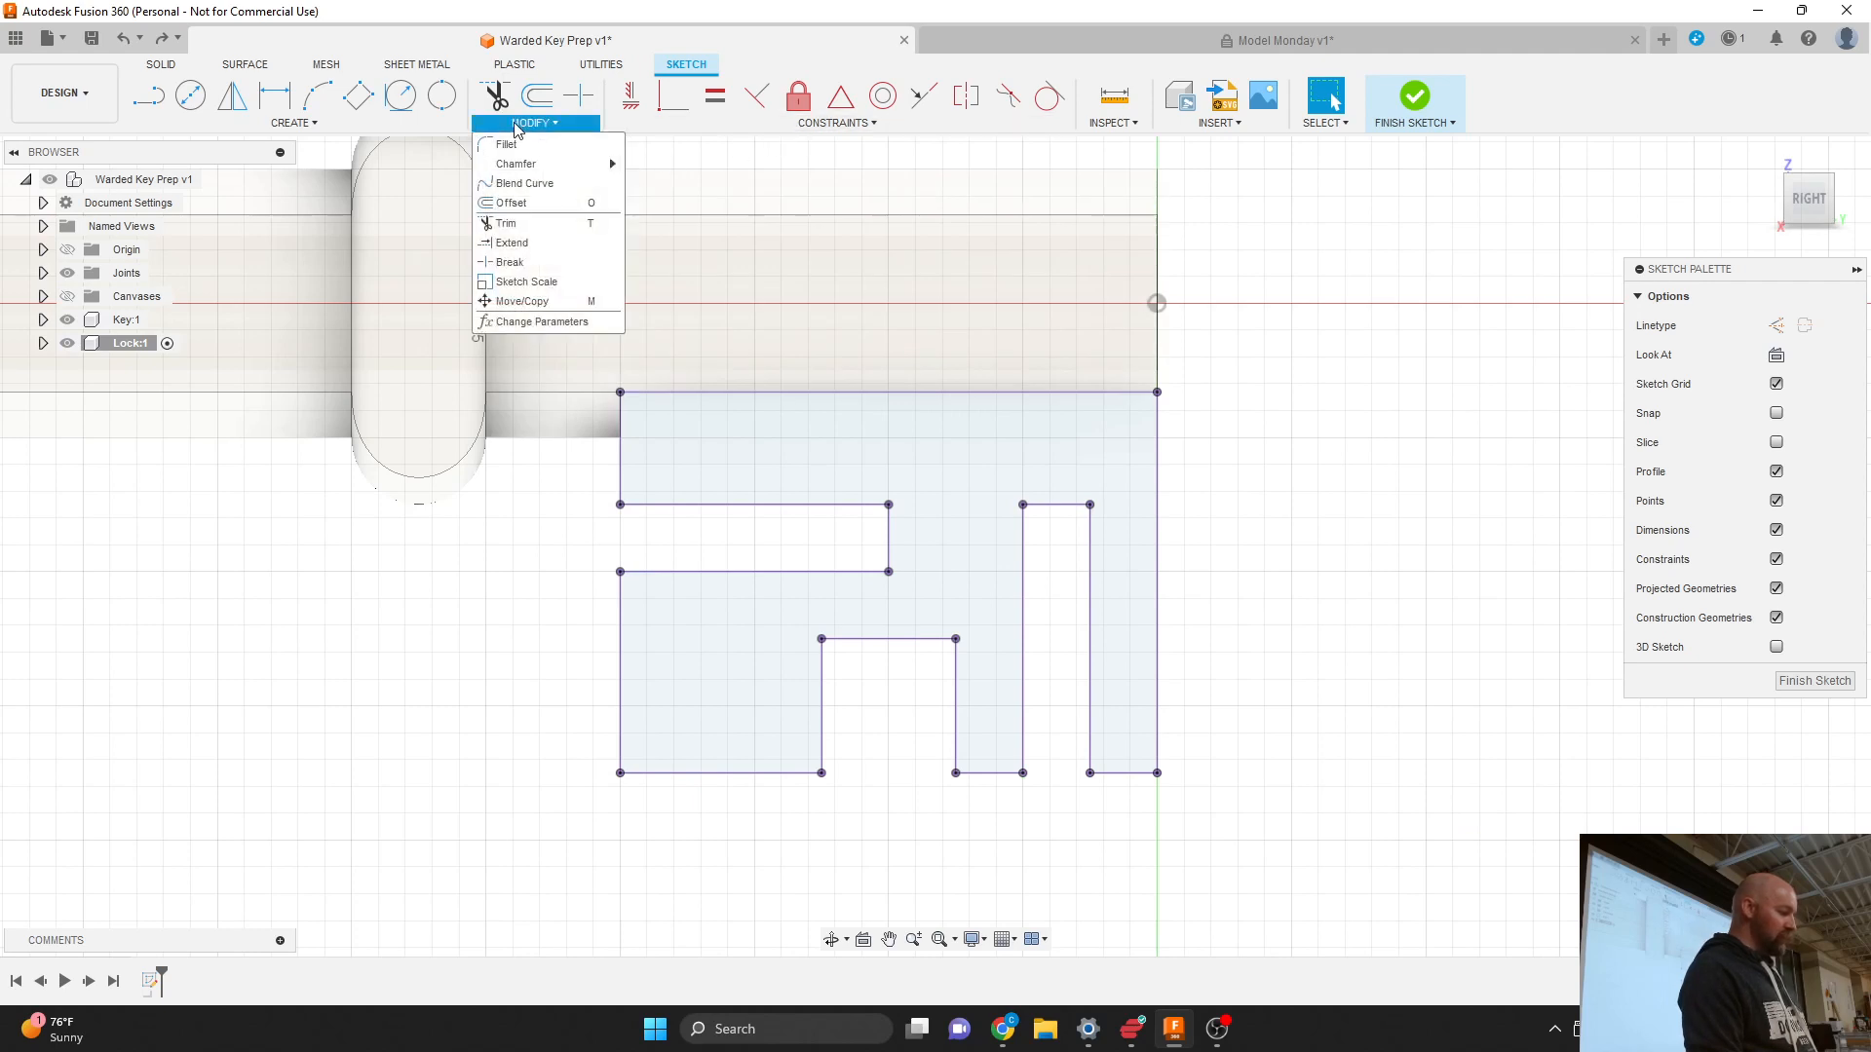
left_click(526, 205)
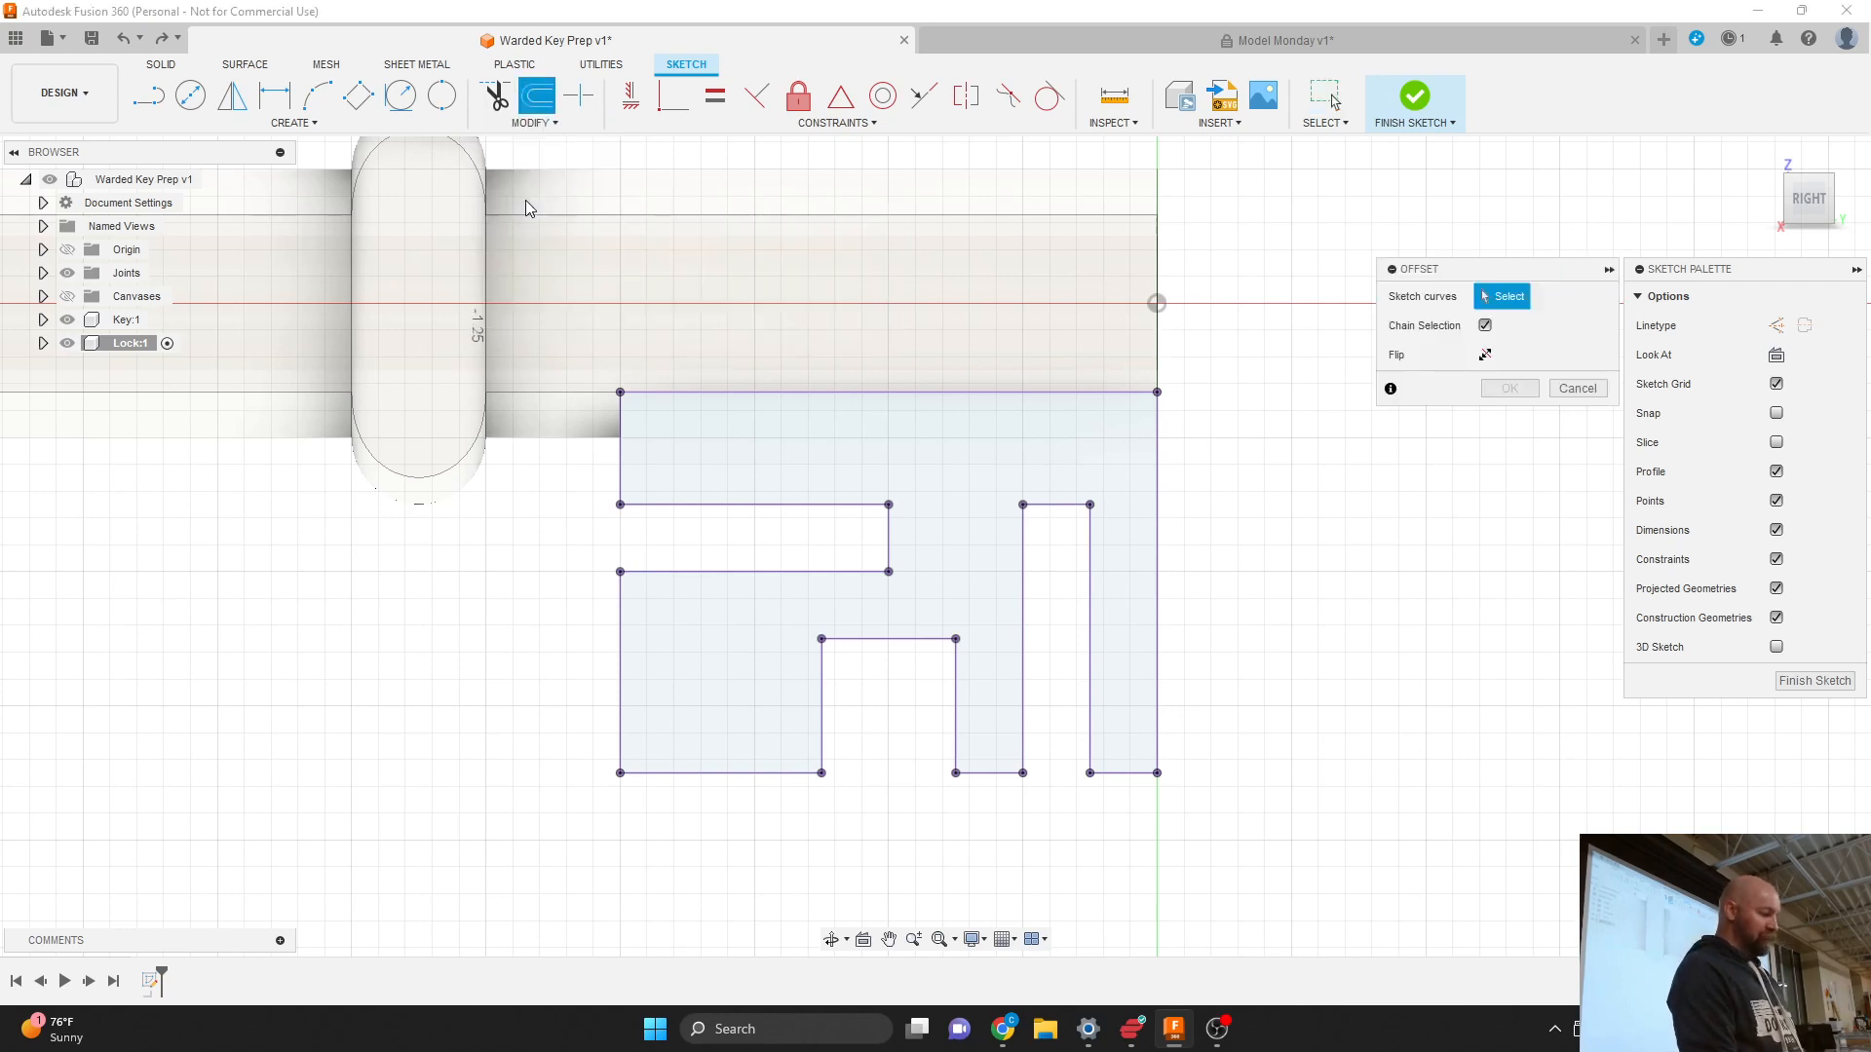
left_click(1158, 551)
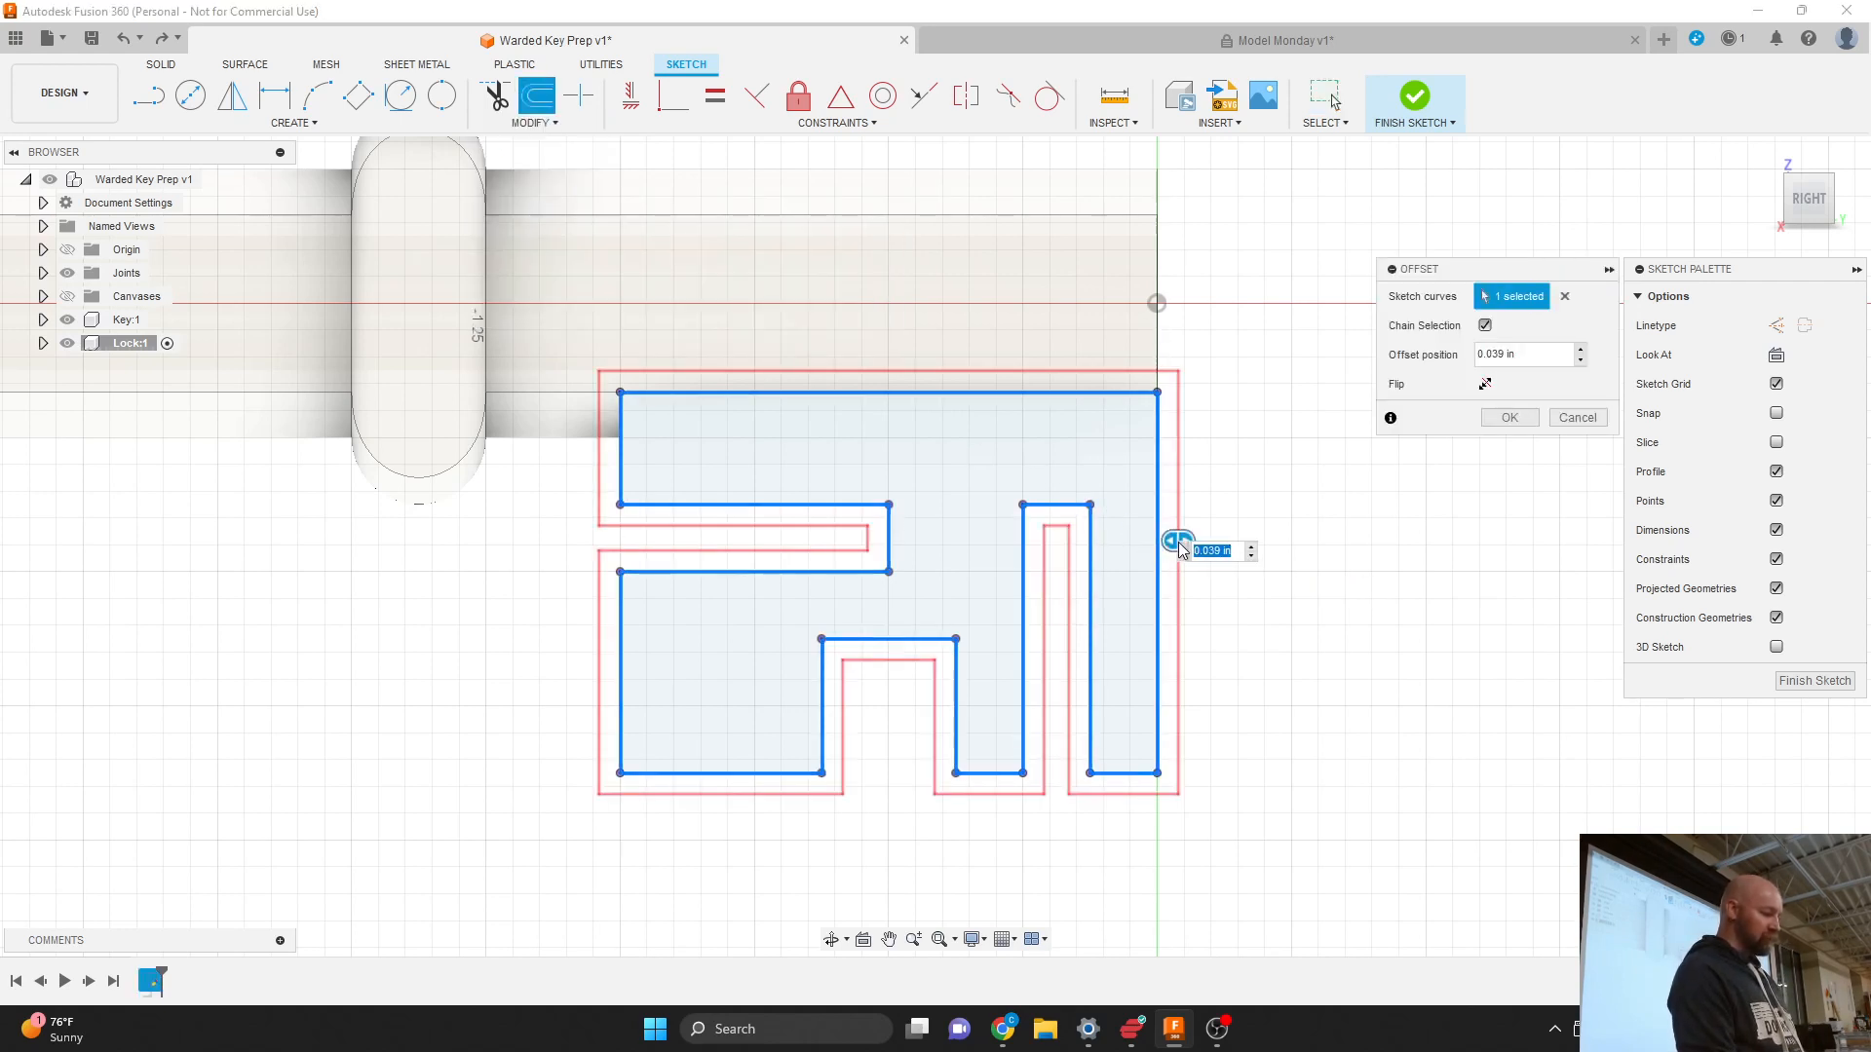
left_click_drag(1176, 541, 1163, 541)
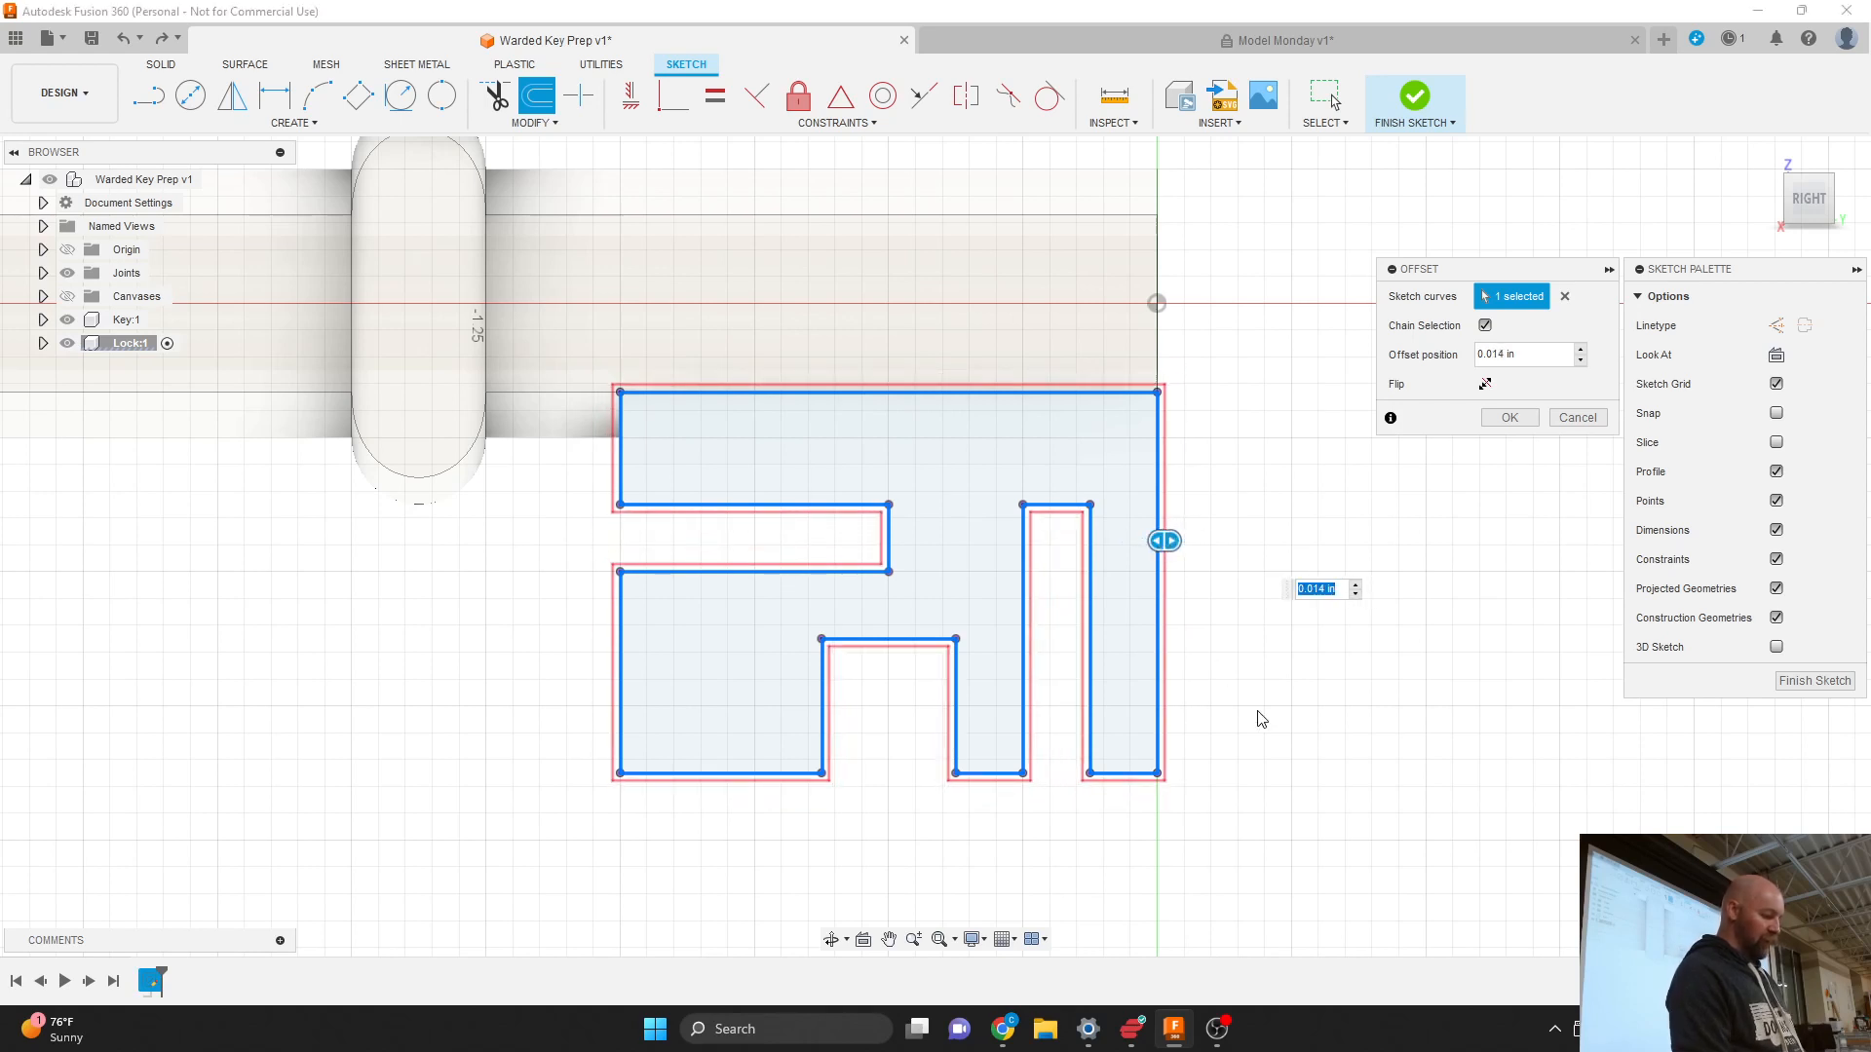
type(".01")
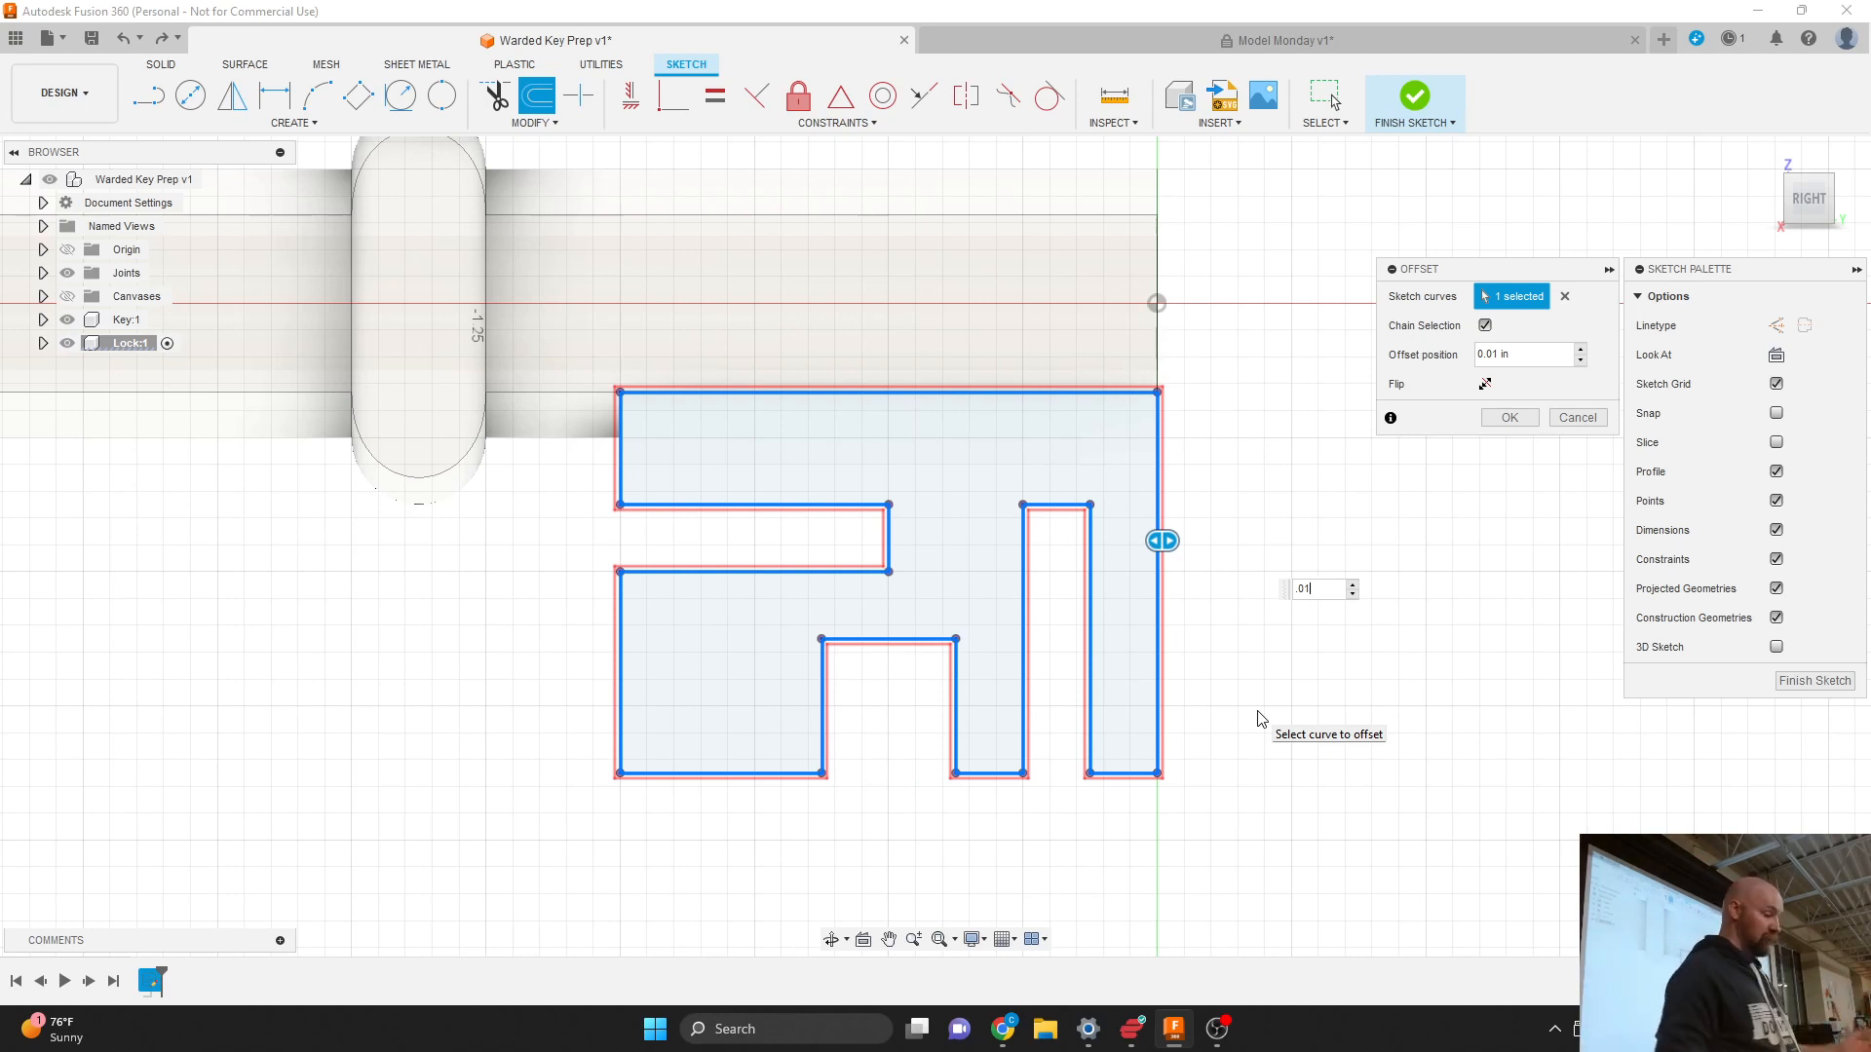
left_click(1510, 419)
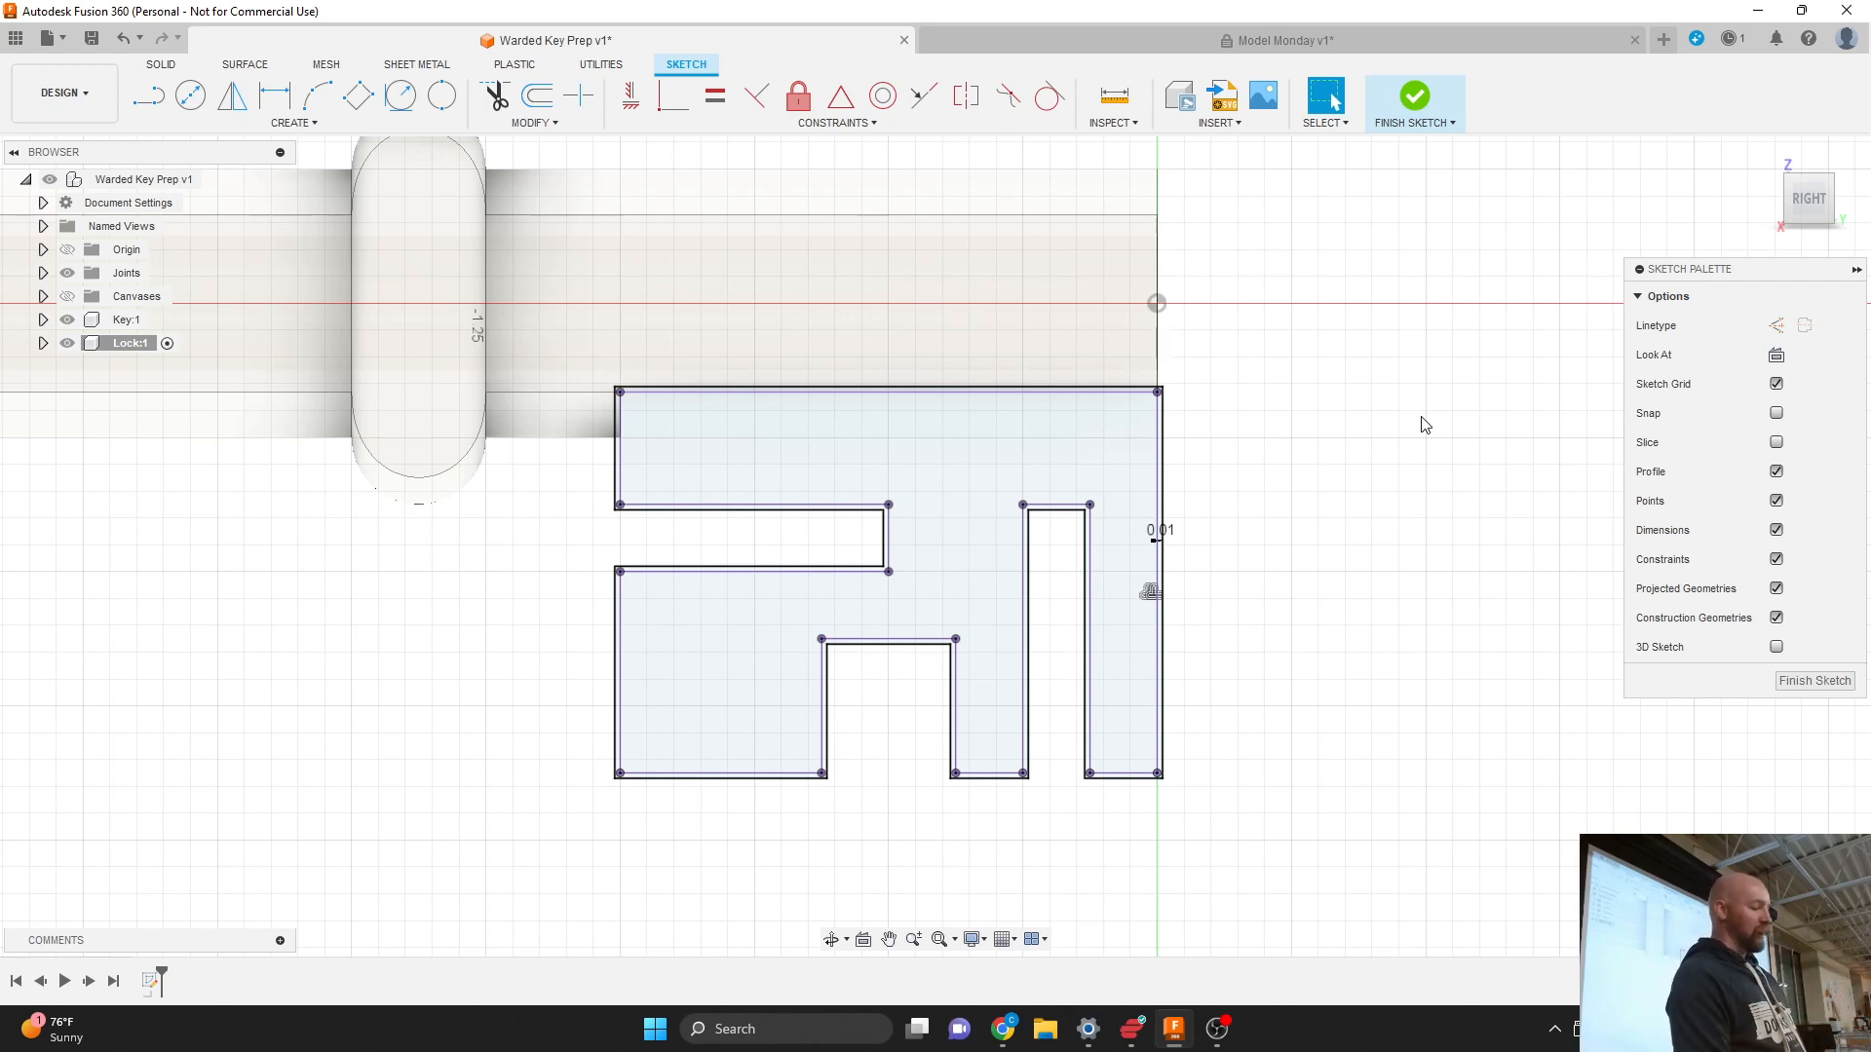
Step: Sketch two-point rectangles from the offset outline's upper corners over the narrow vertical slot and the square notch, extending below the bit's lower edge
key("r")
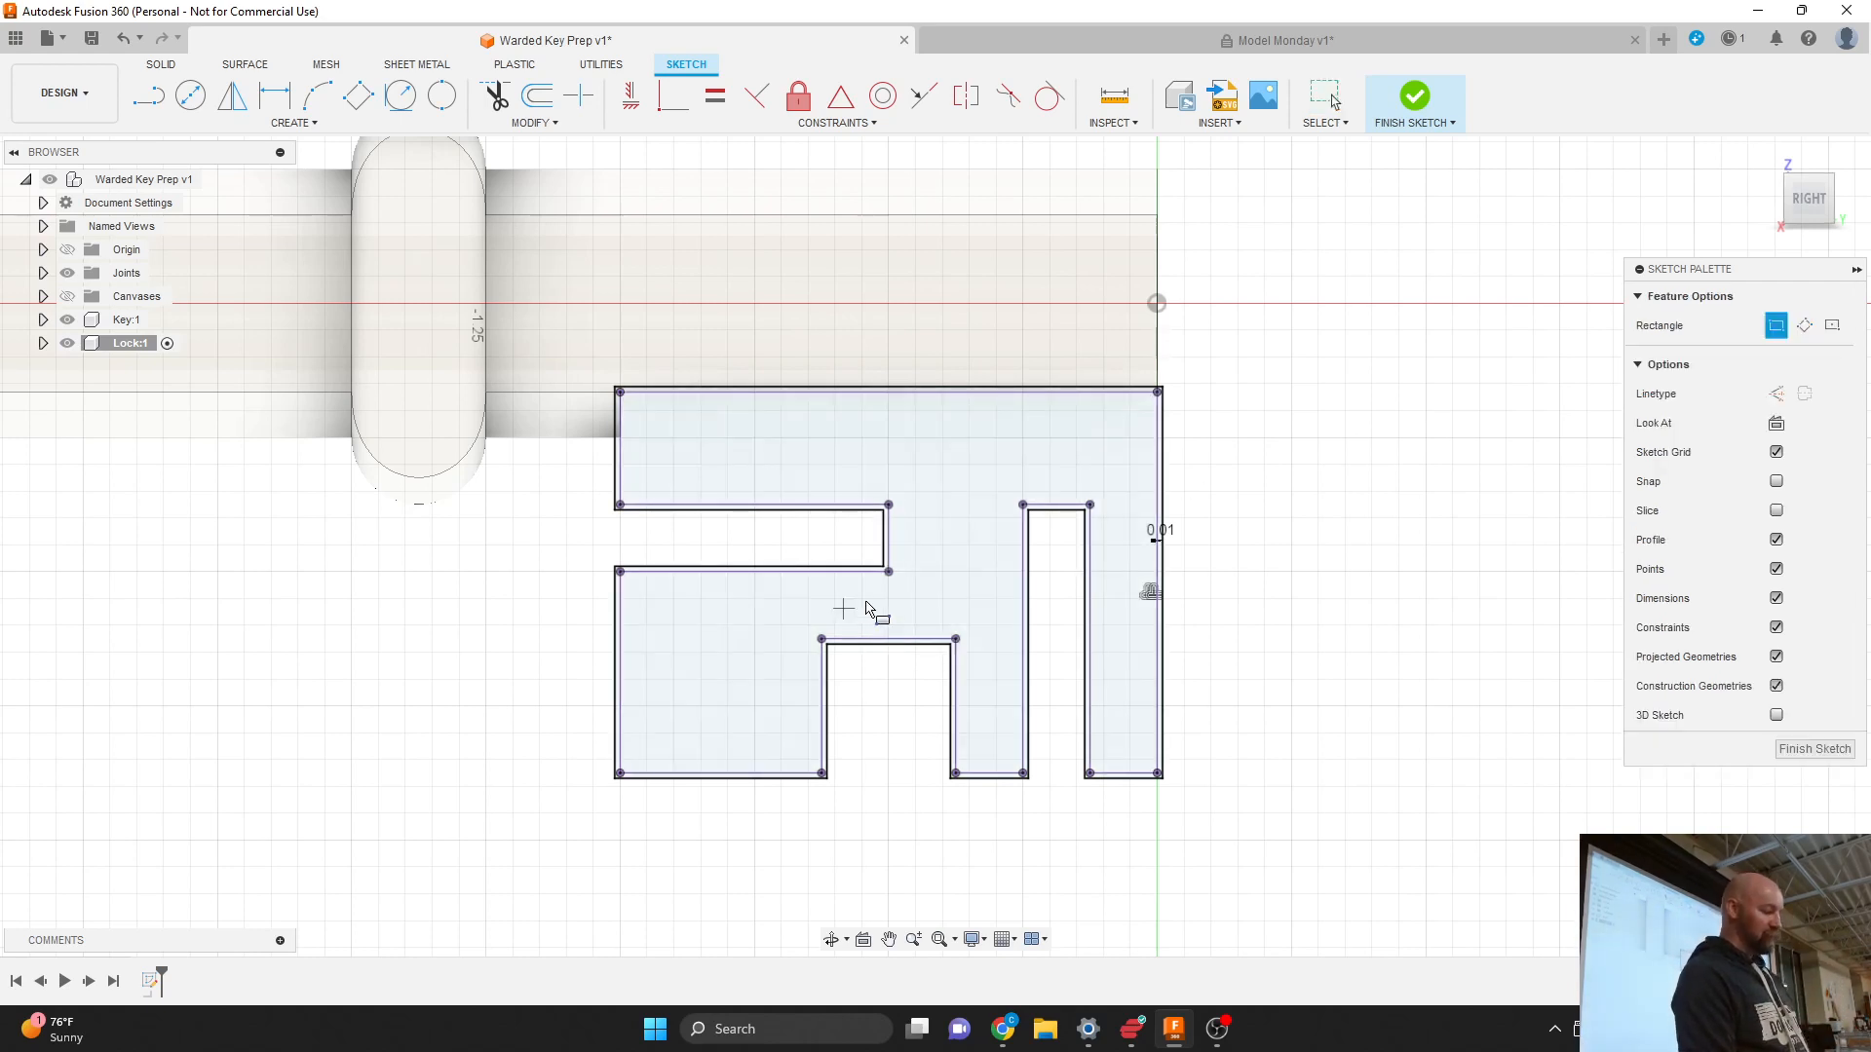
left_click(1023, 506)
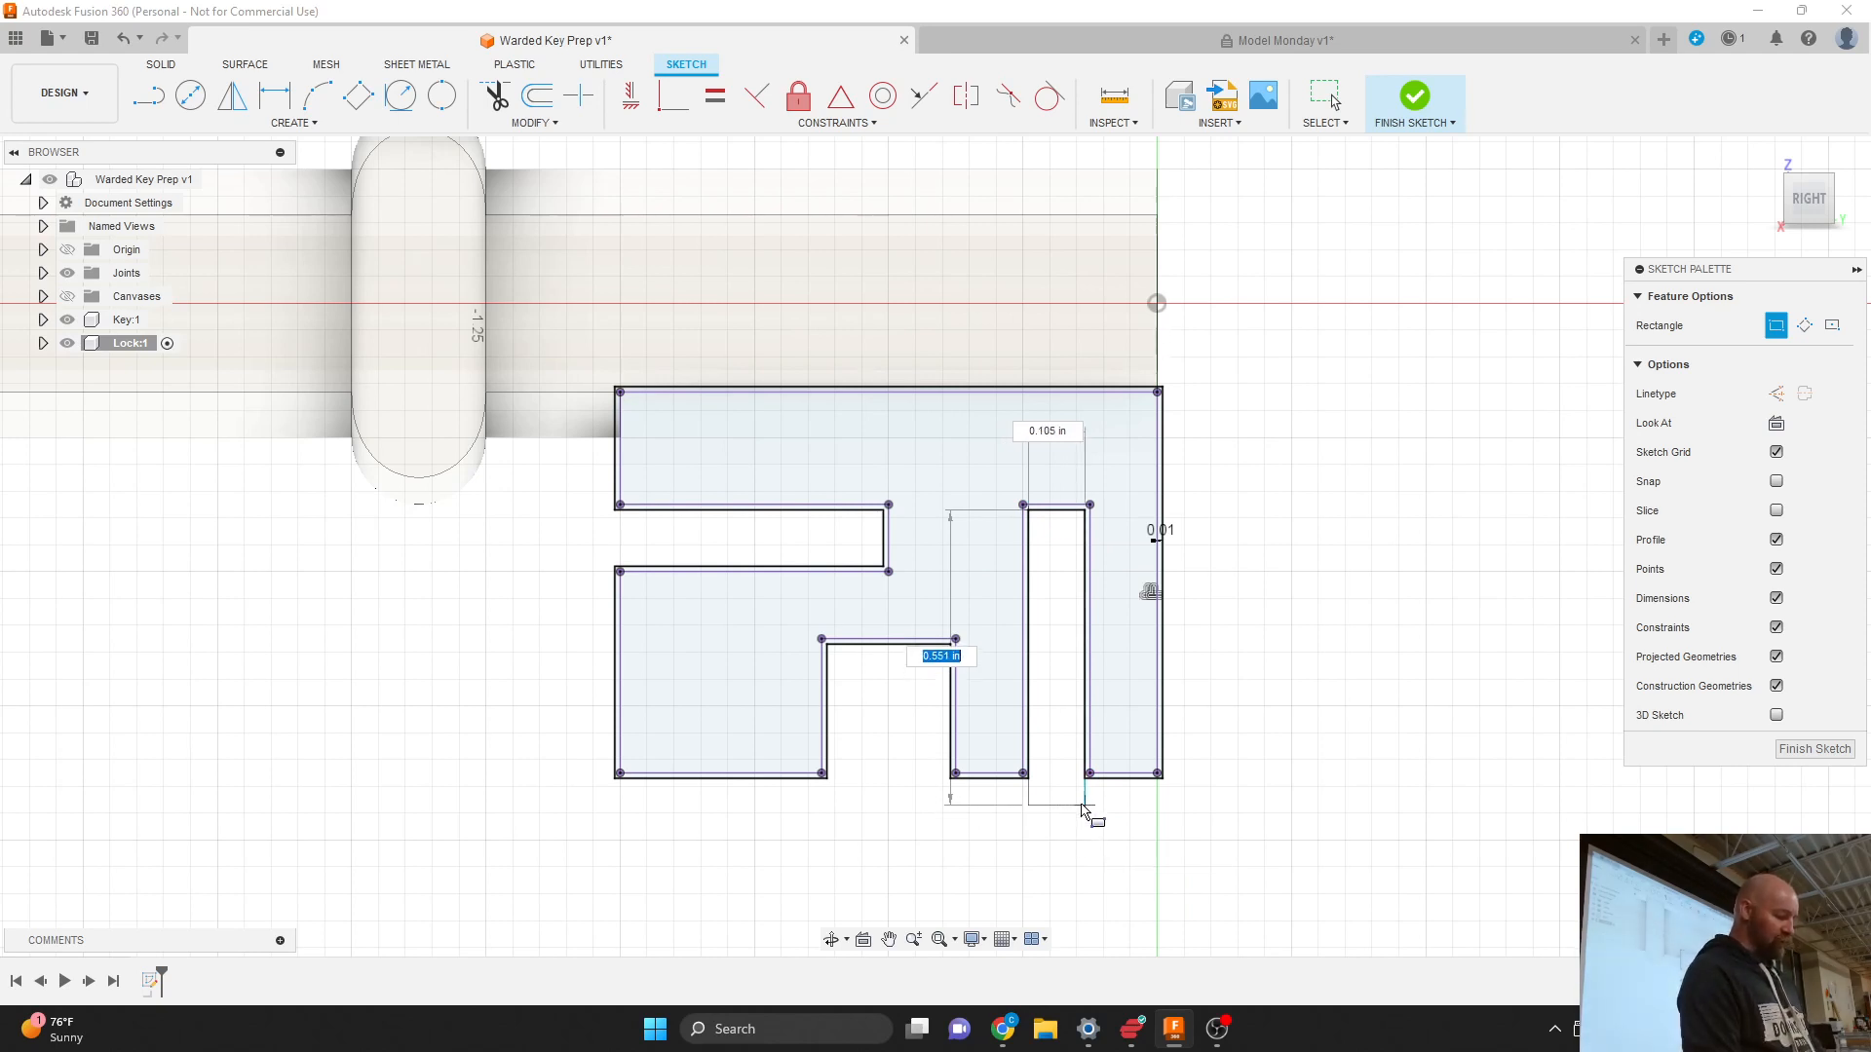
left_click(1087, 853)
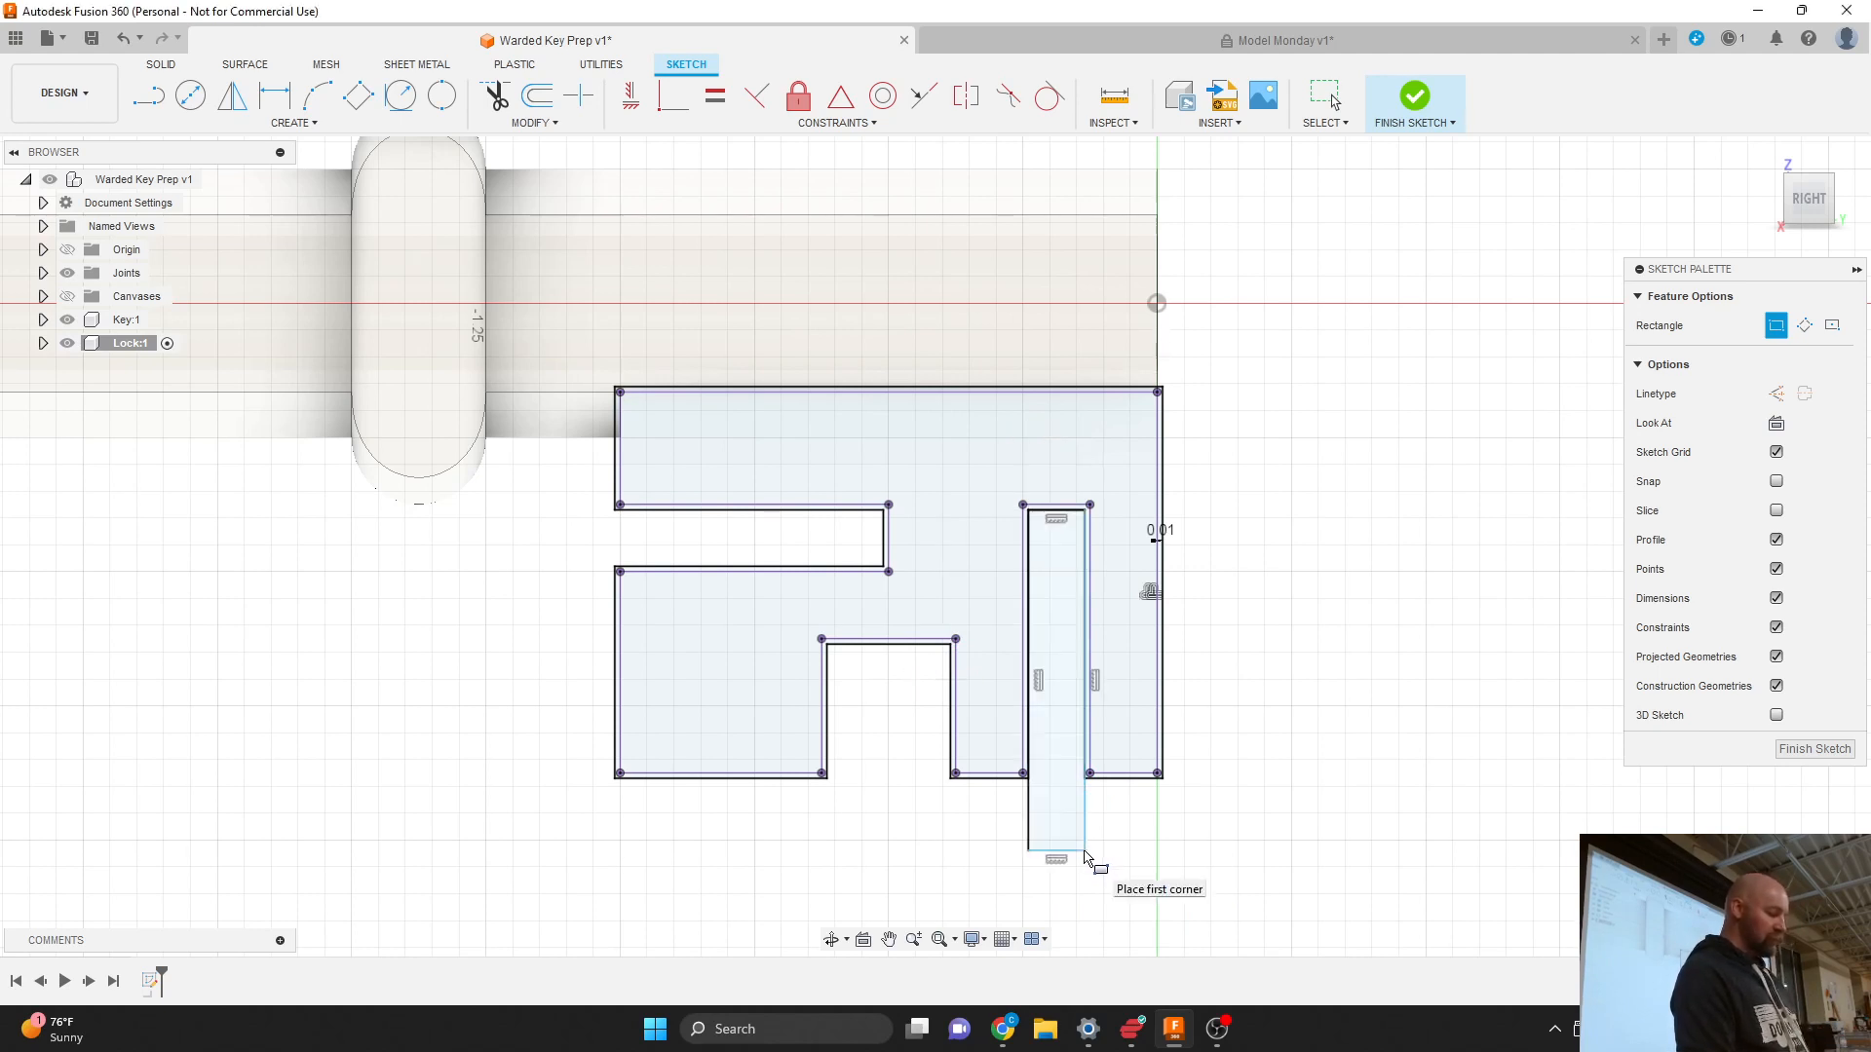
left_click(823, 641)
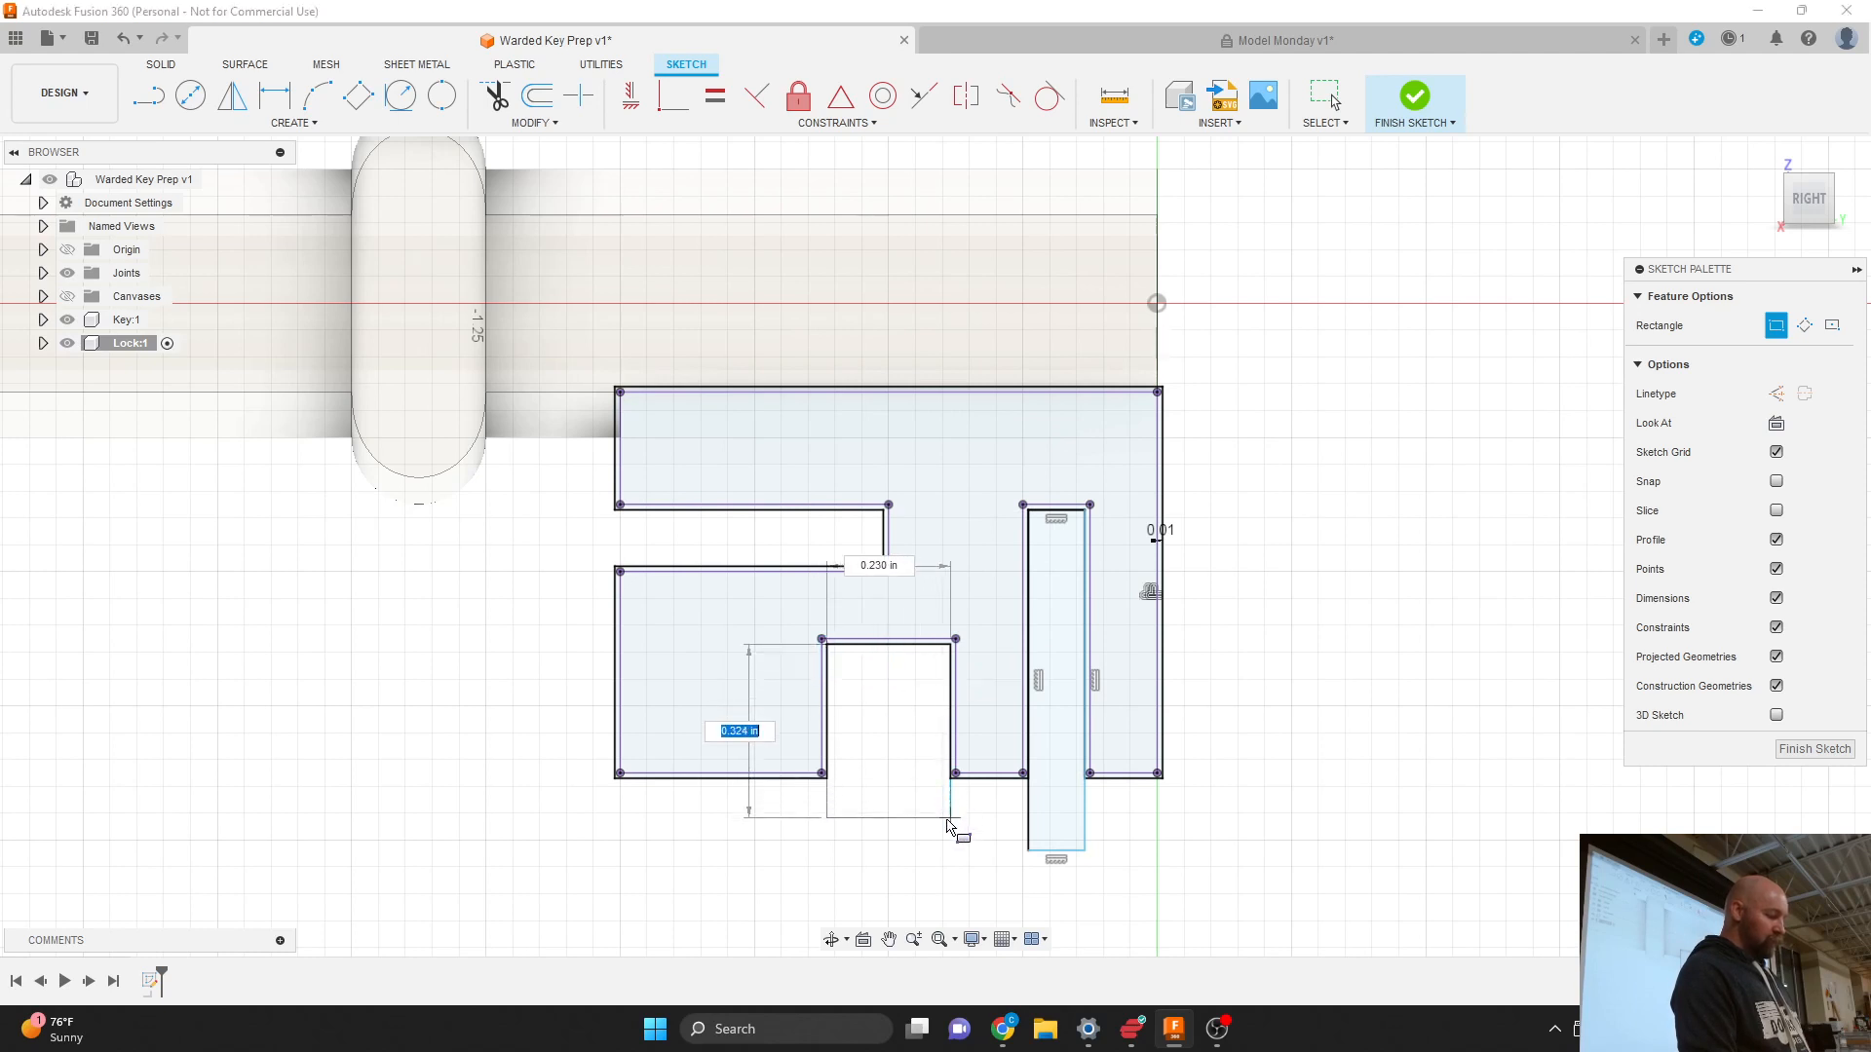
left_click(951, 870)
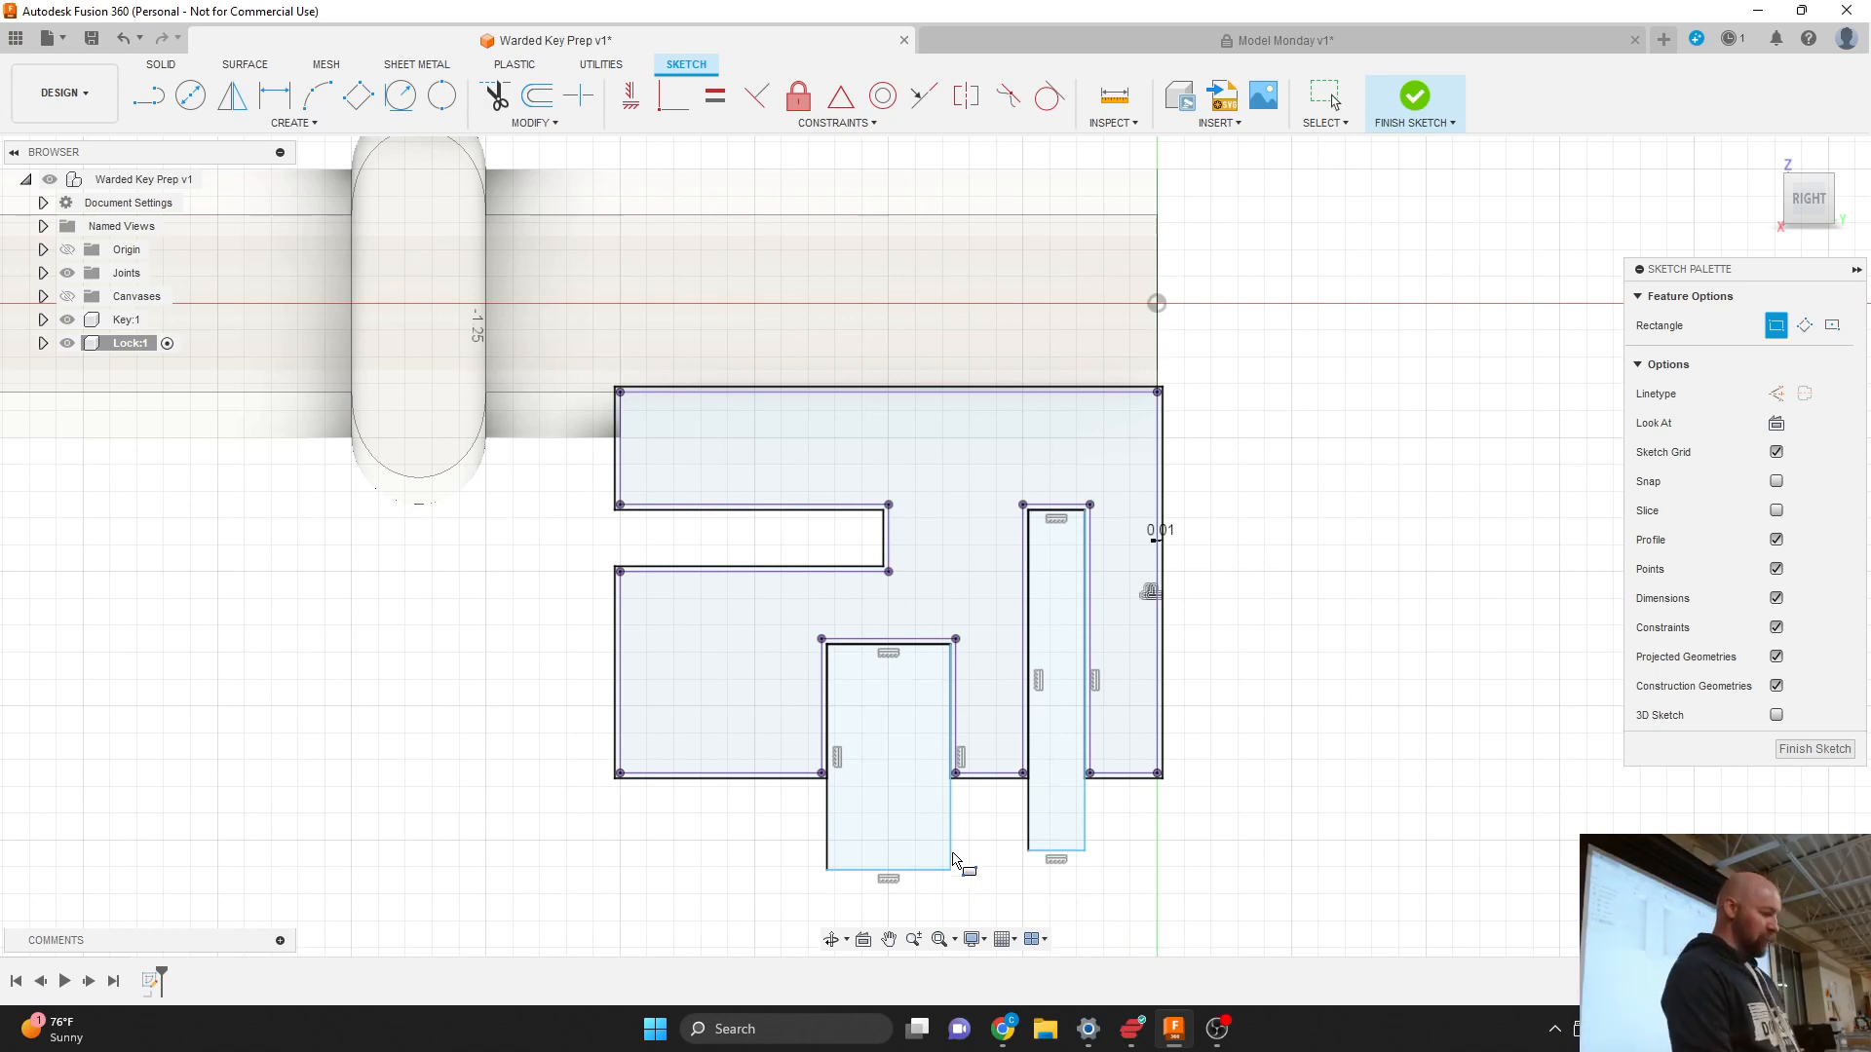
Step: Sketch a two-point rectangle over the horizontal slot from the offset outline's inner end to beyond the bit's left edge
scroll(1330, 540, "down", 1)
scroll(1330, 541, "down", 1)
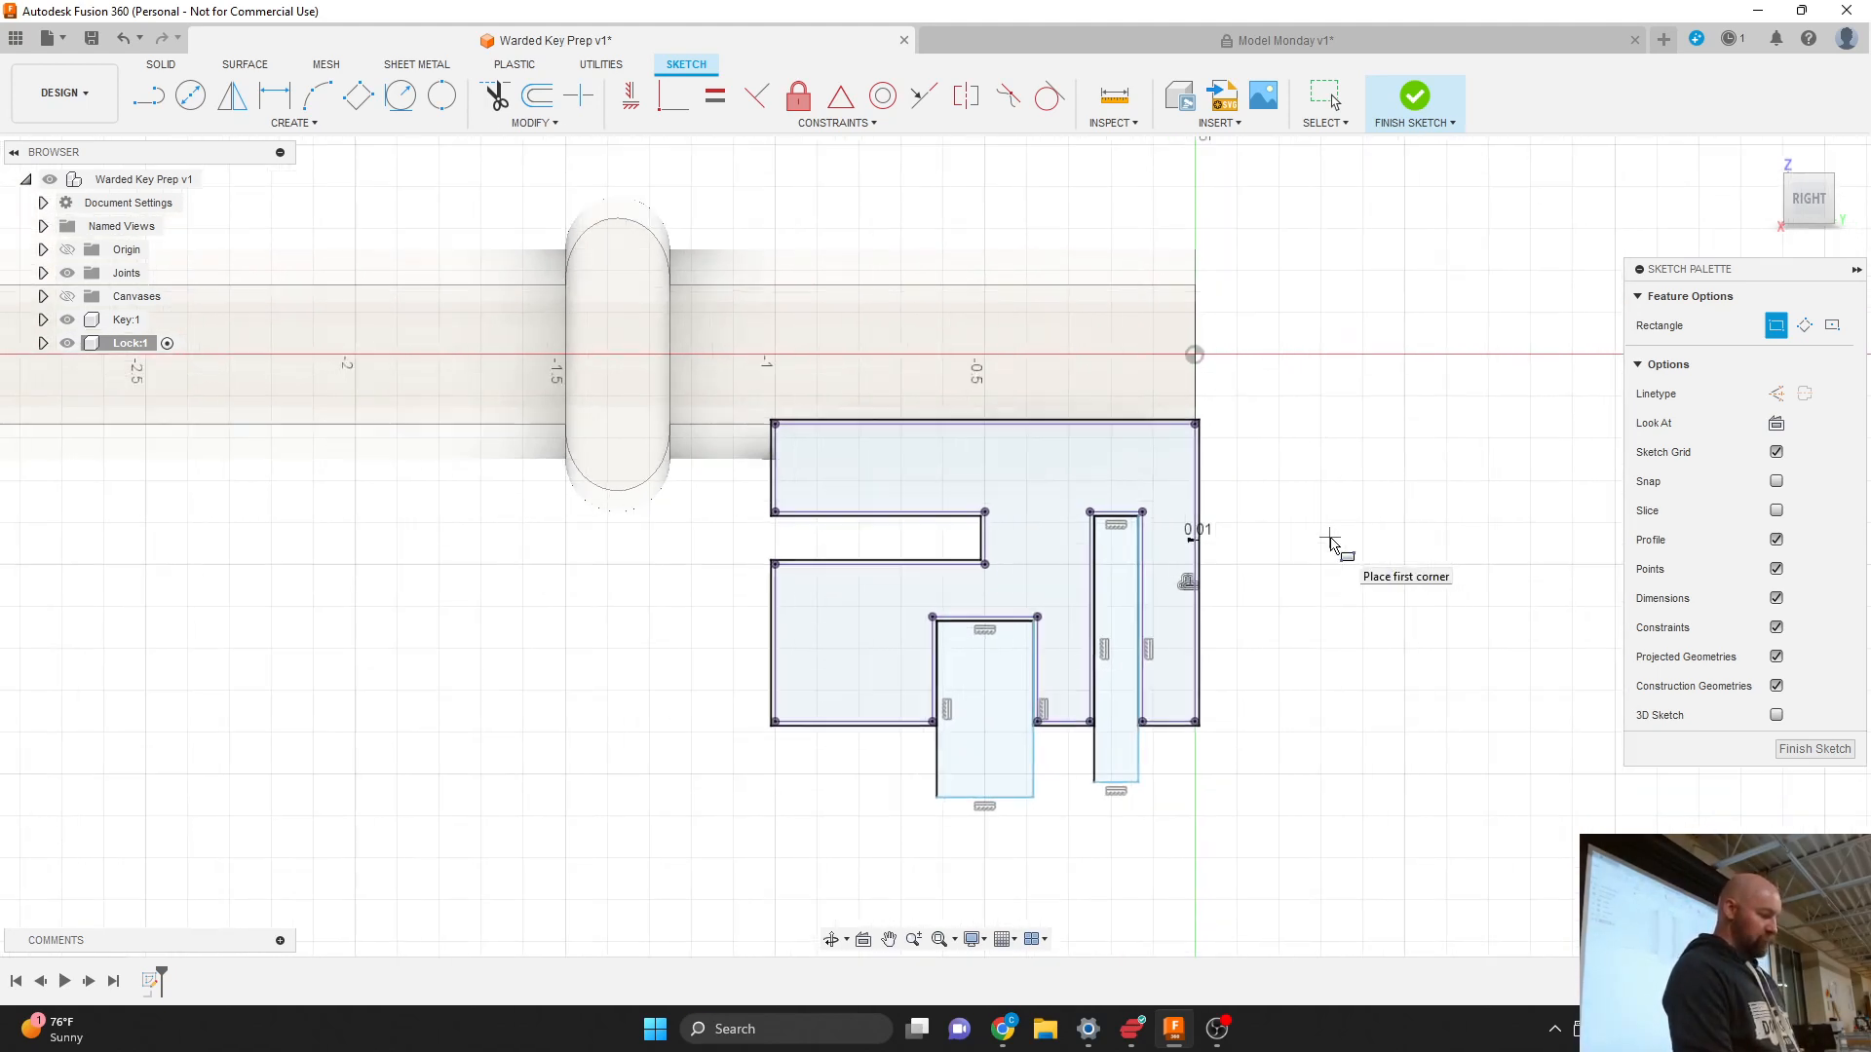
left_click(983, 538)
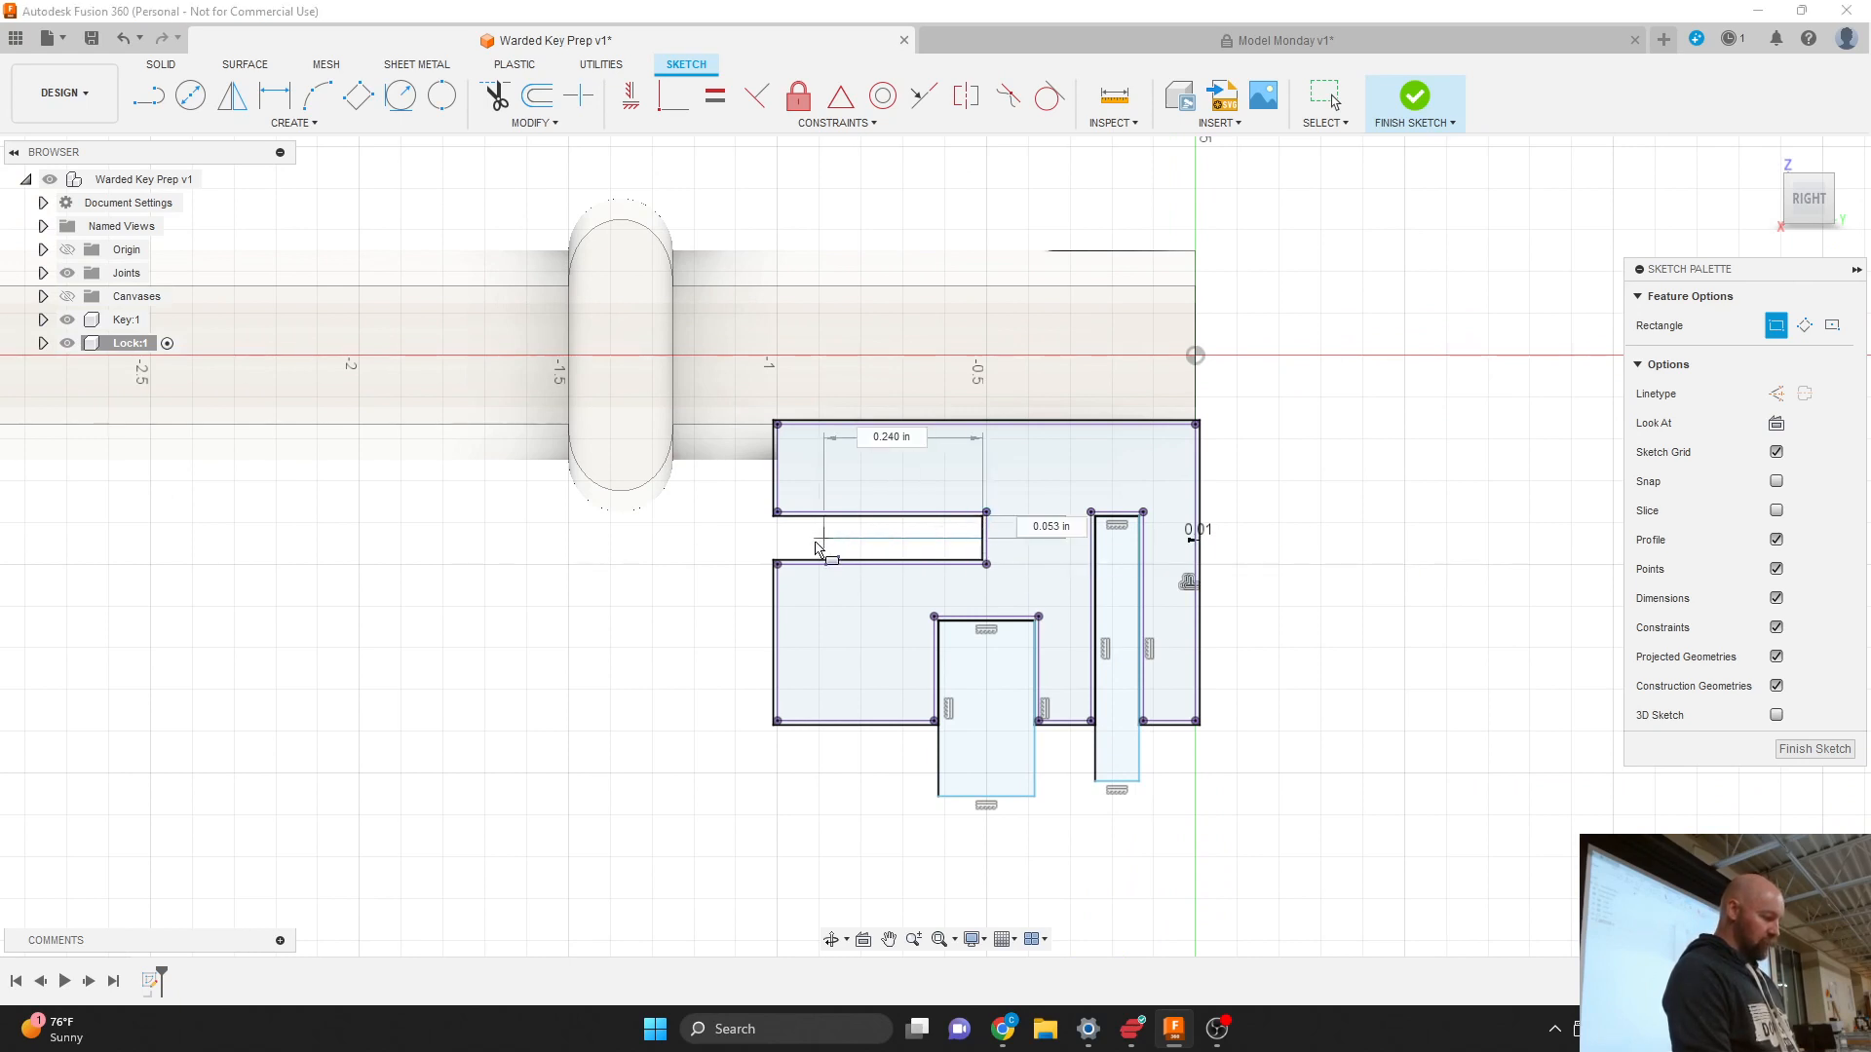
left_click(722, 563)
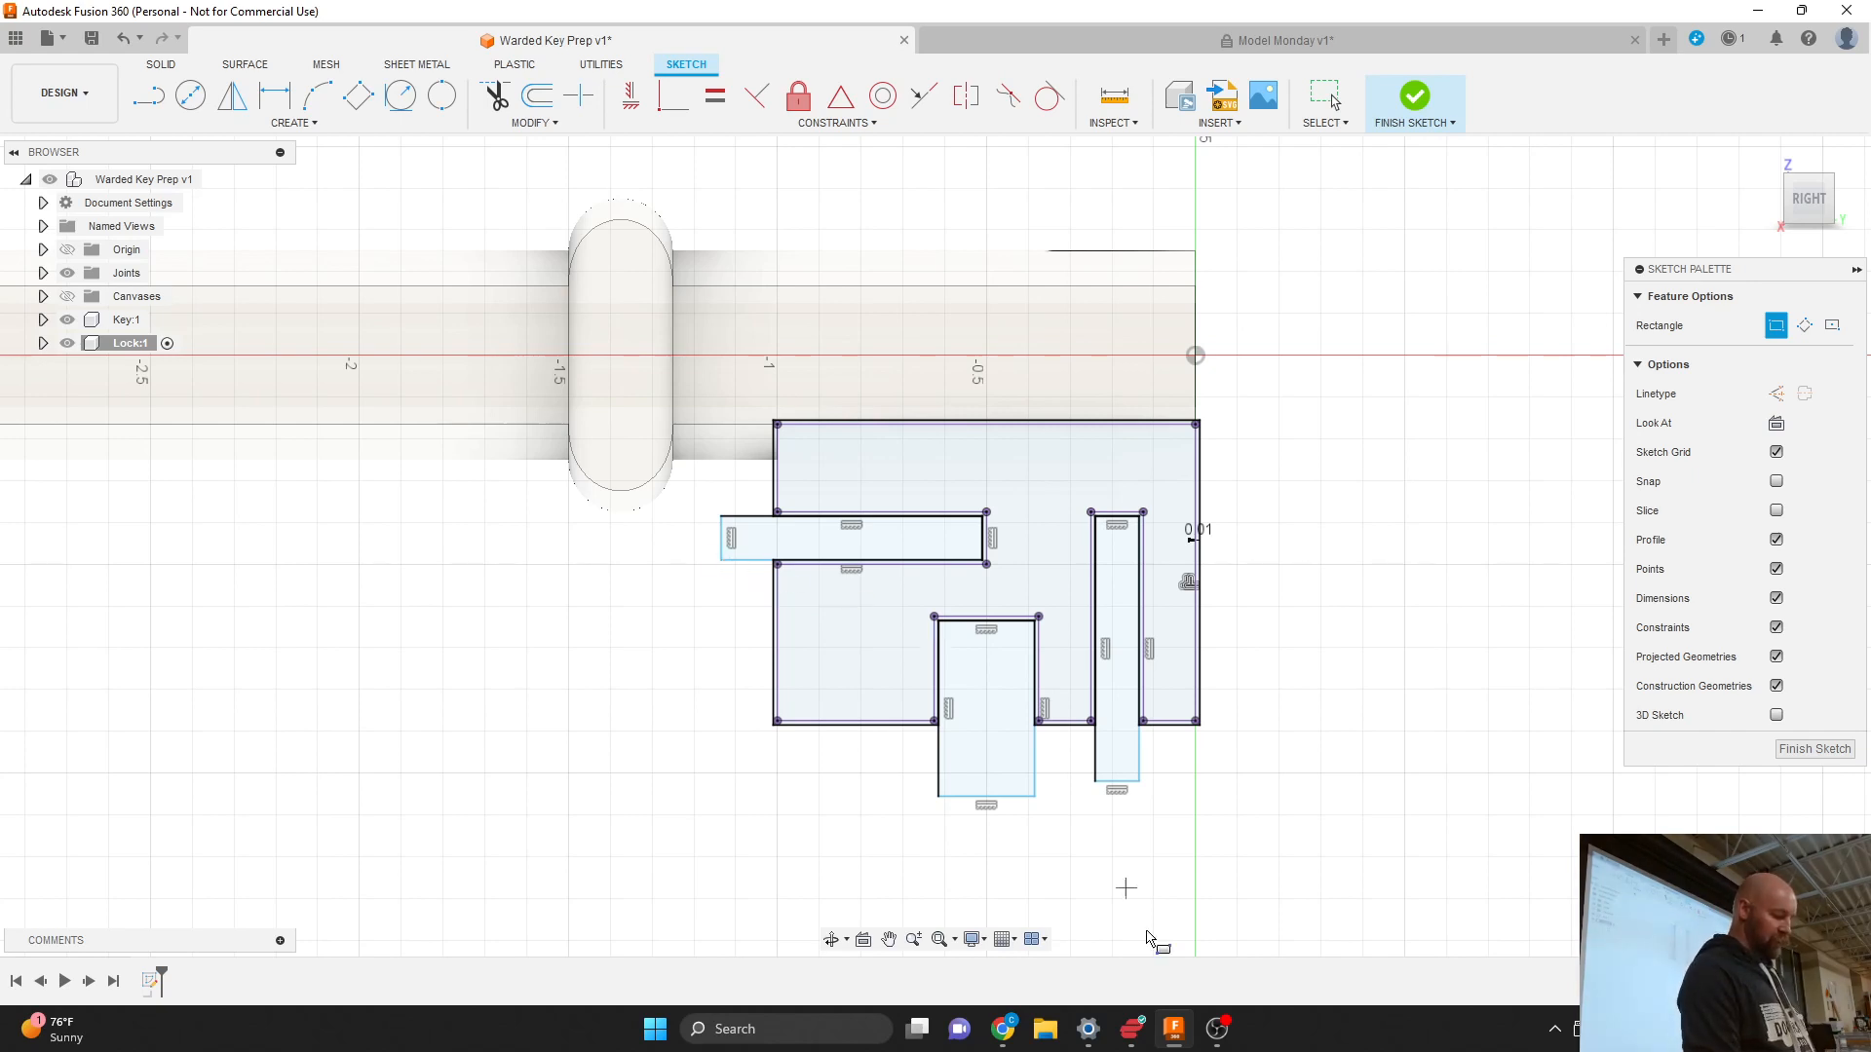
left_click(1217, 1029)
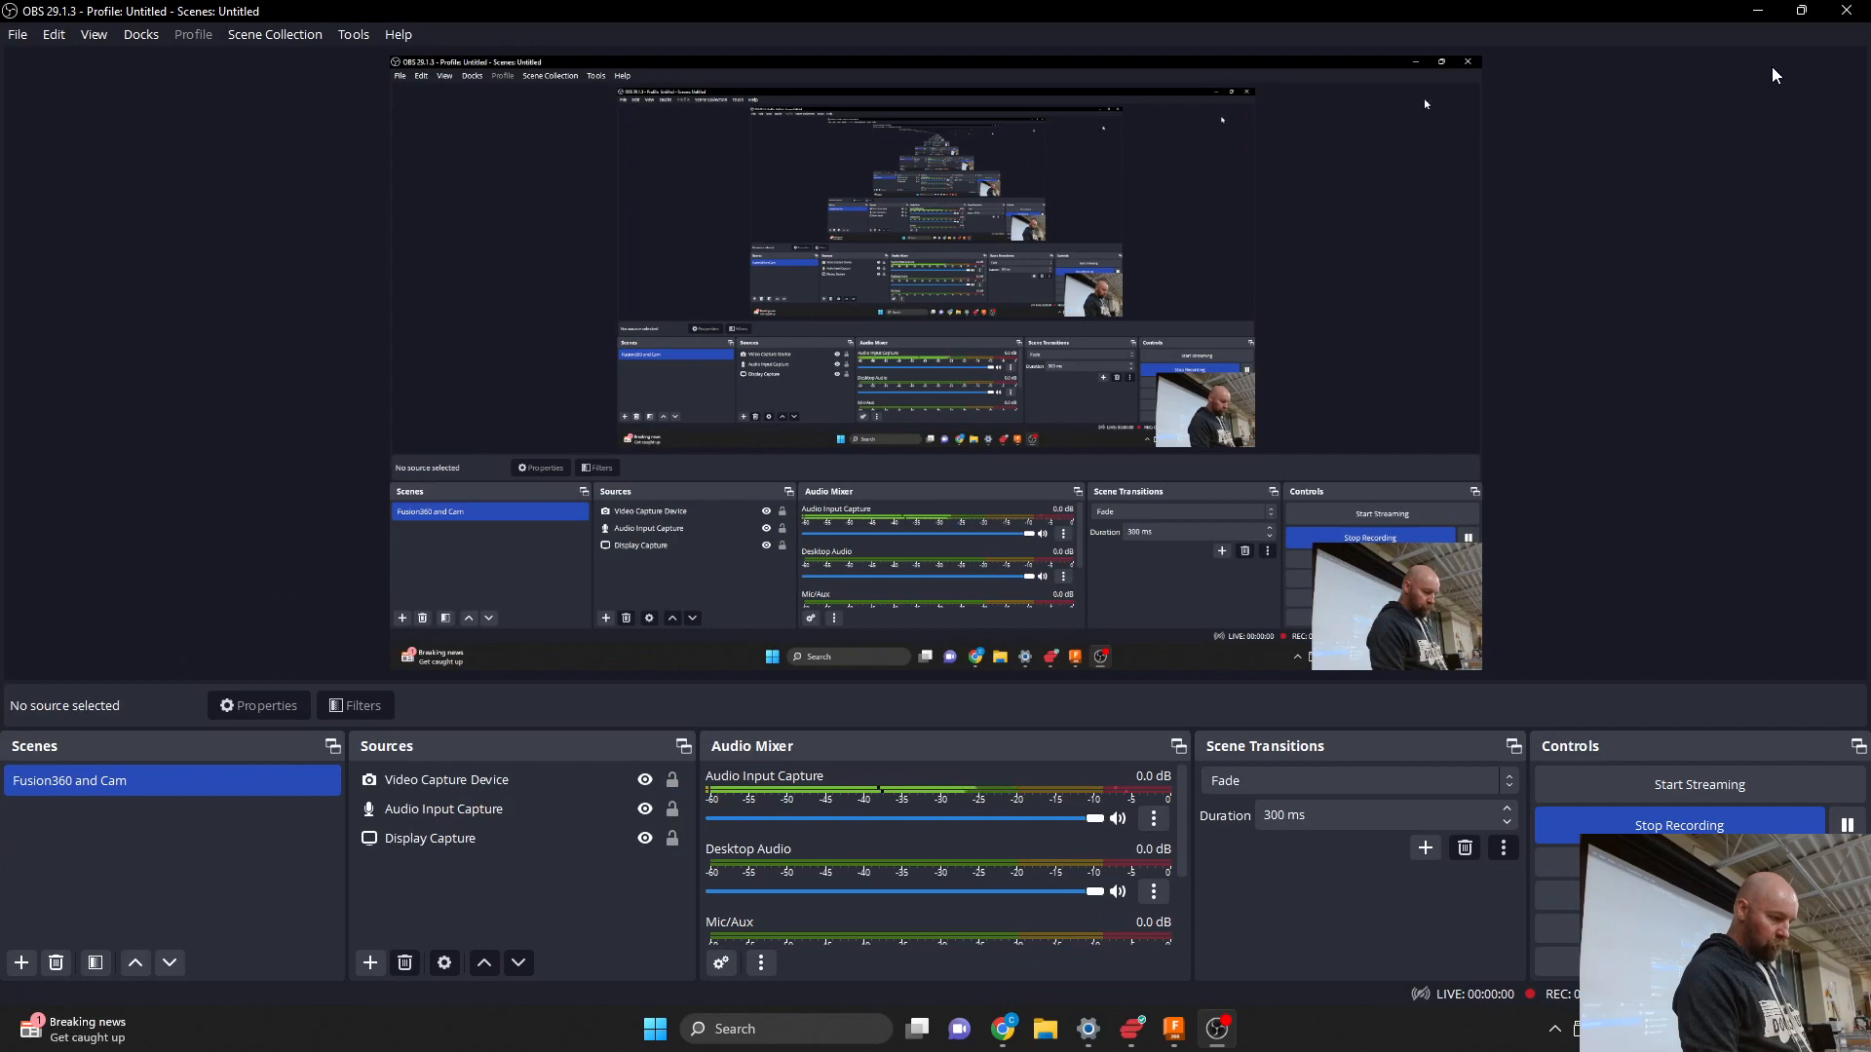
left_click(1758, 12)
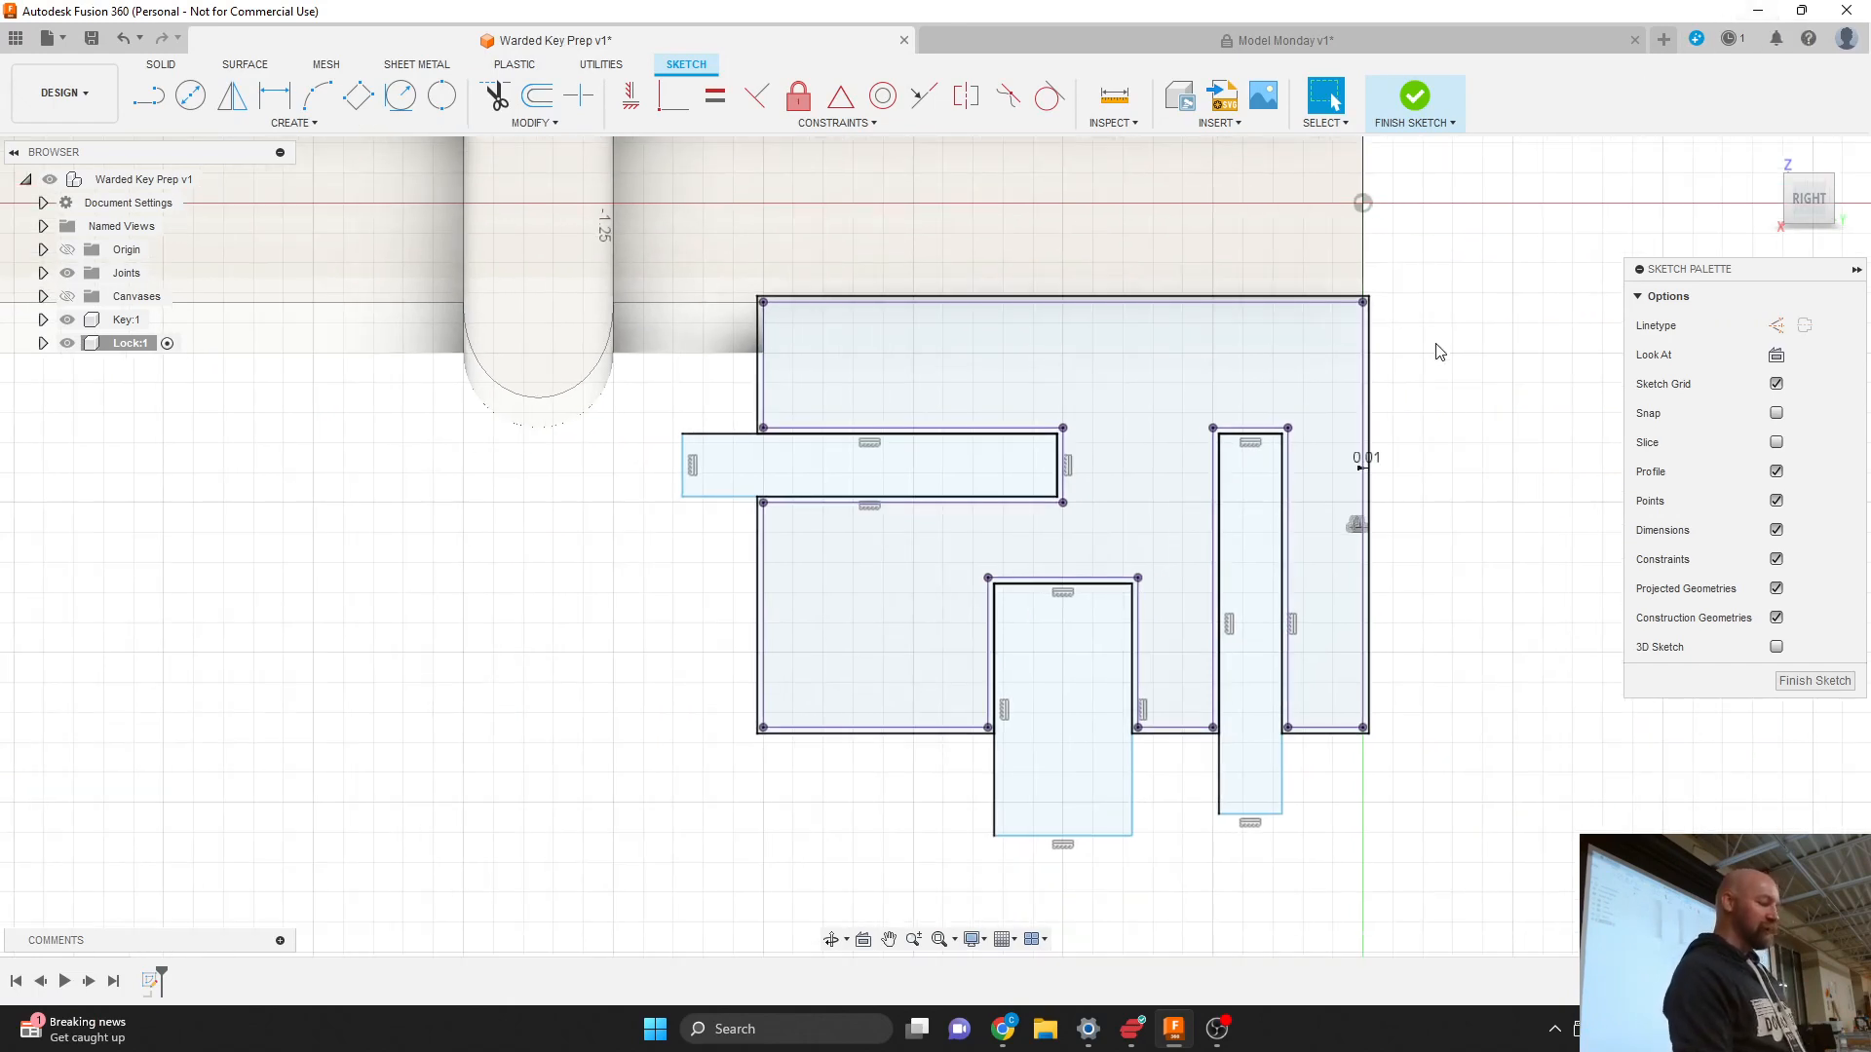
Step: Dimension the narrow vertical rectangle's lower edge 0.25 in below the offset outline's bottom edge
scroll(1442, 677, "up", 1)
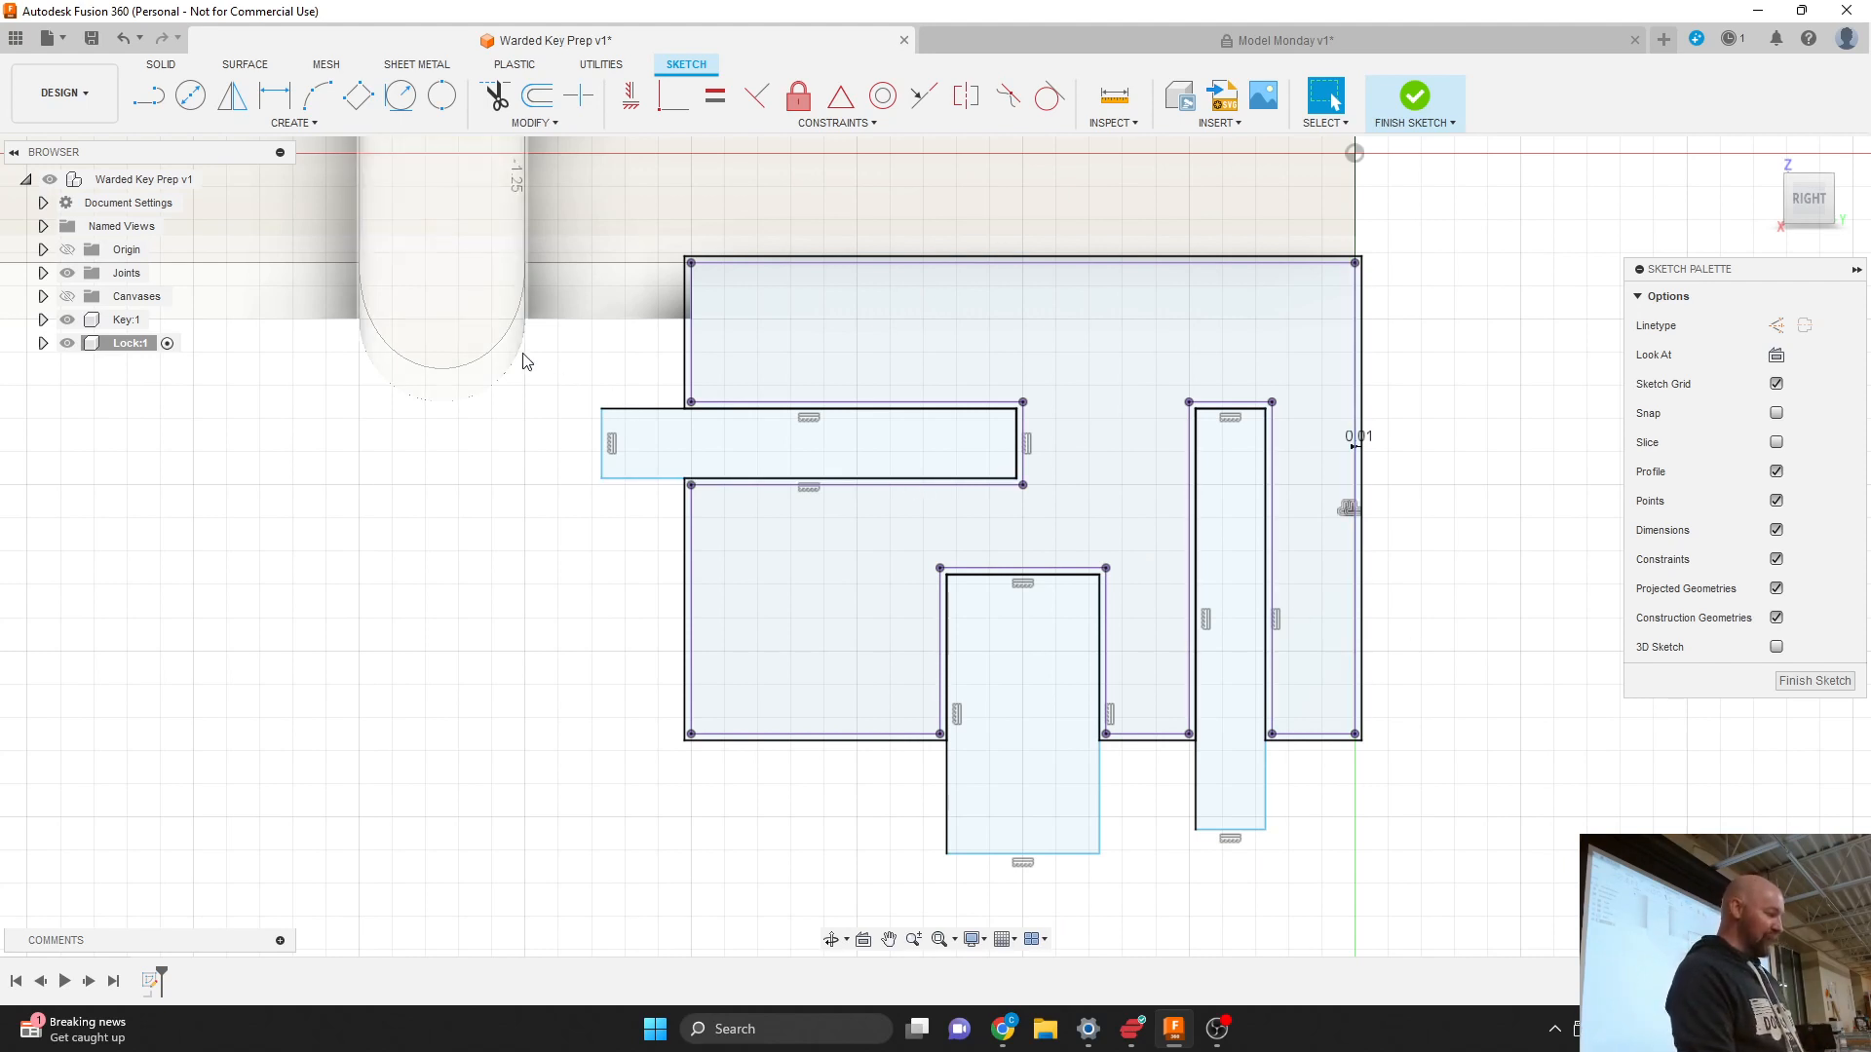
left_click(312, 122)
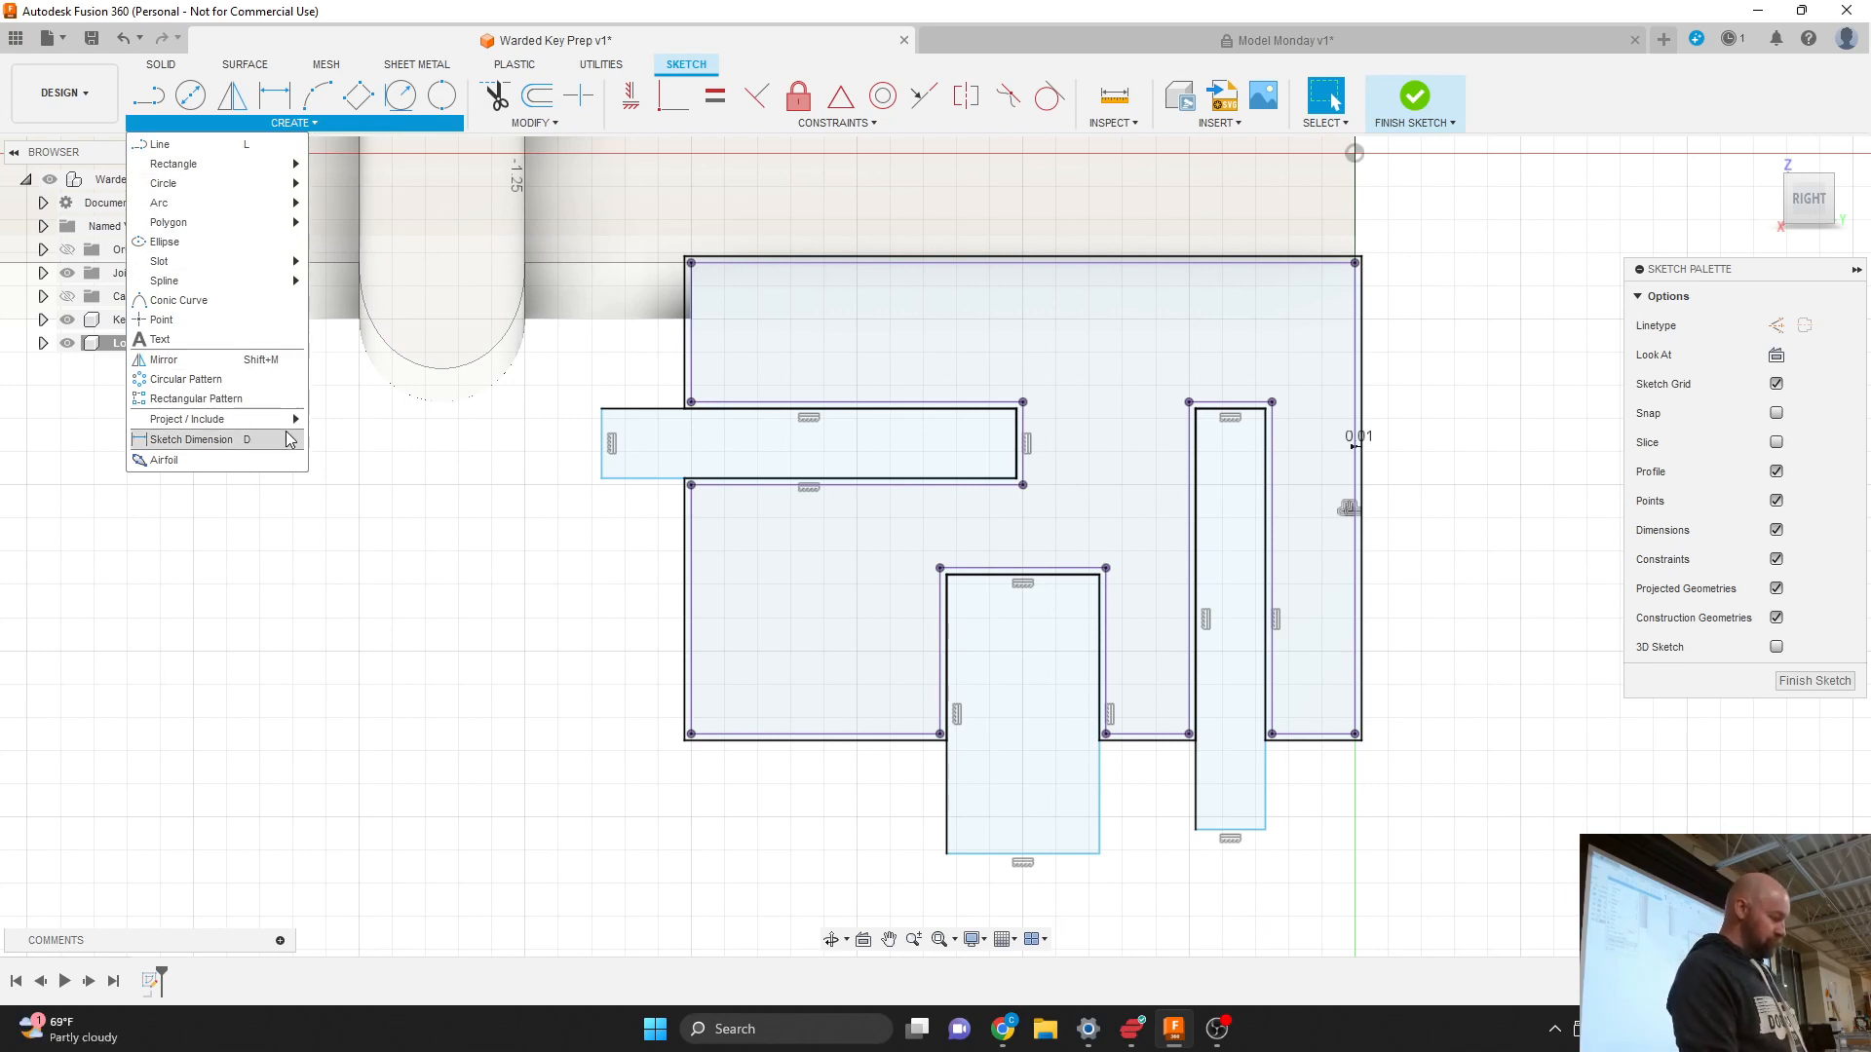
left_click(264, 440)
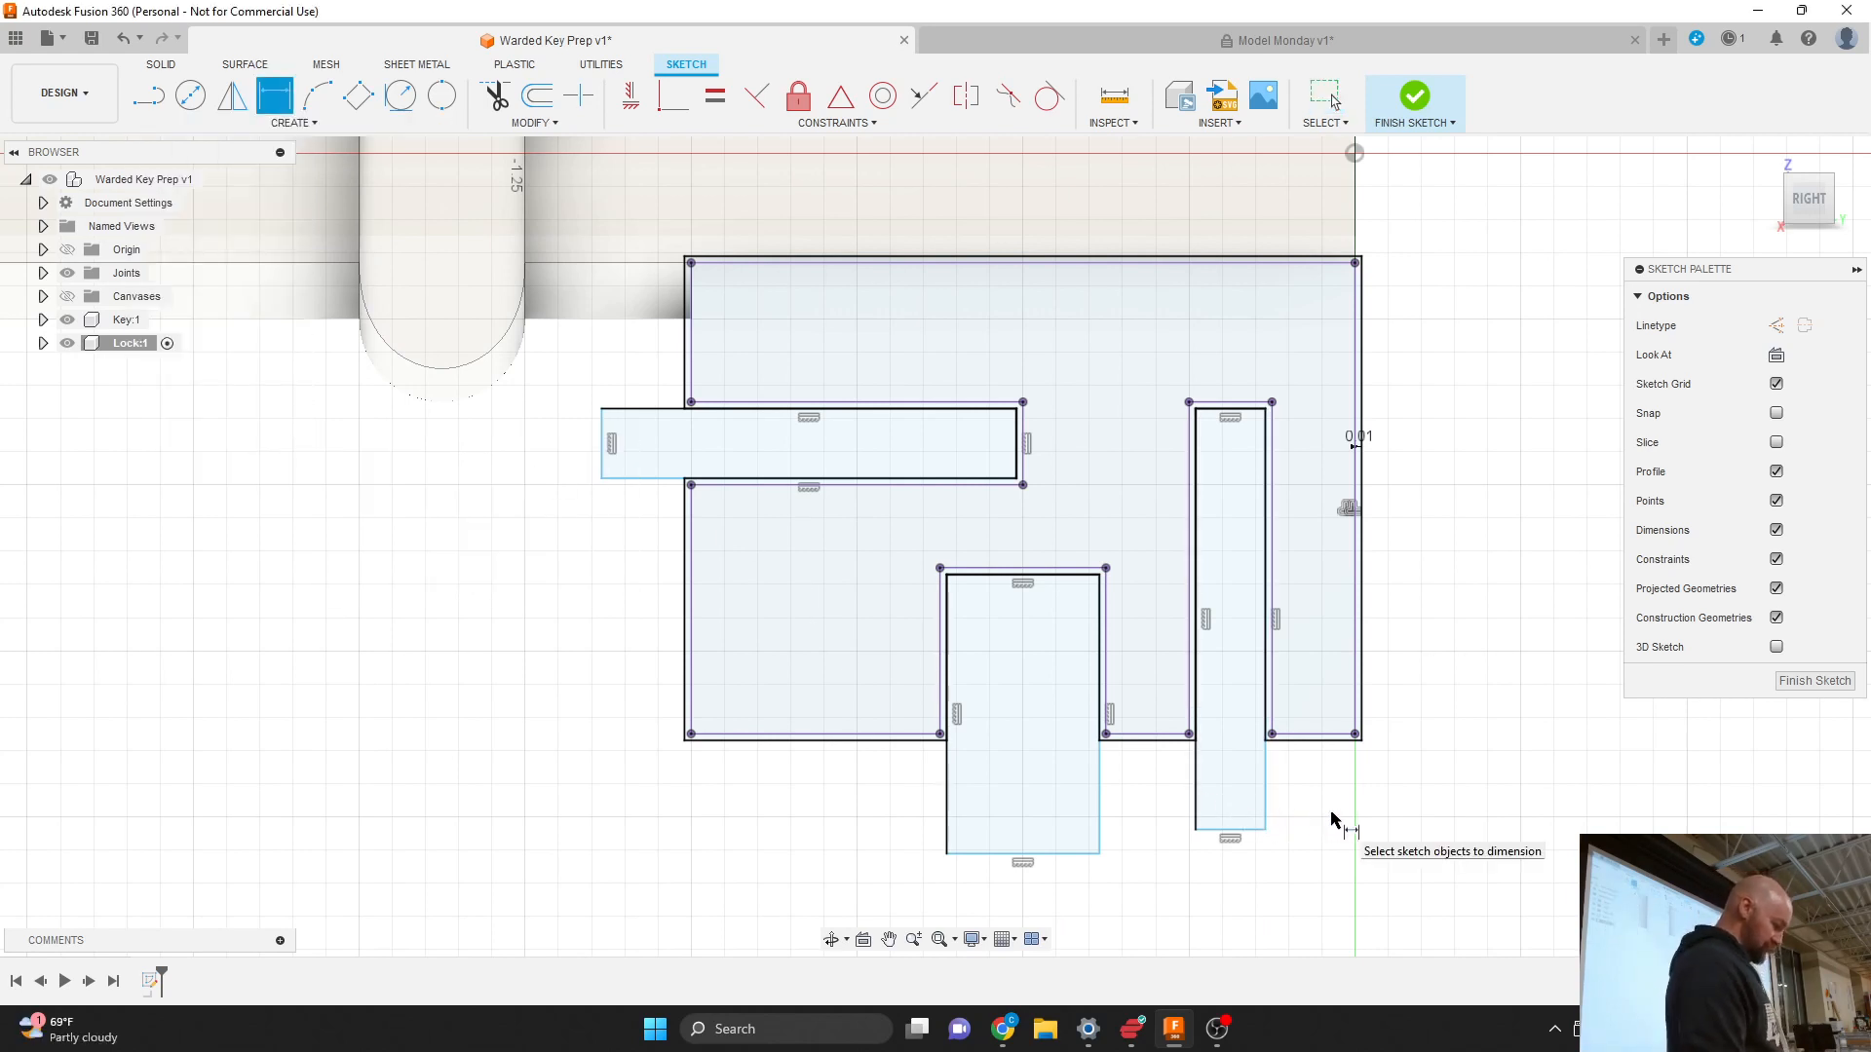
left_click(1244, 830)
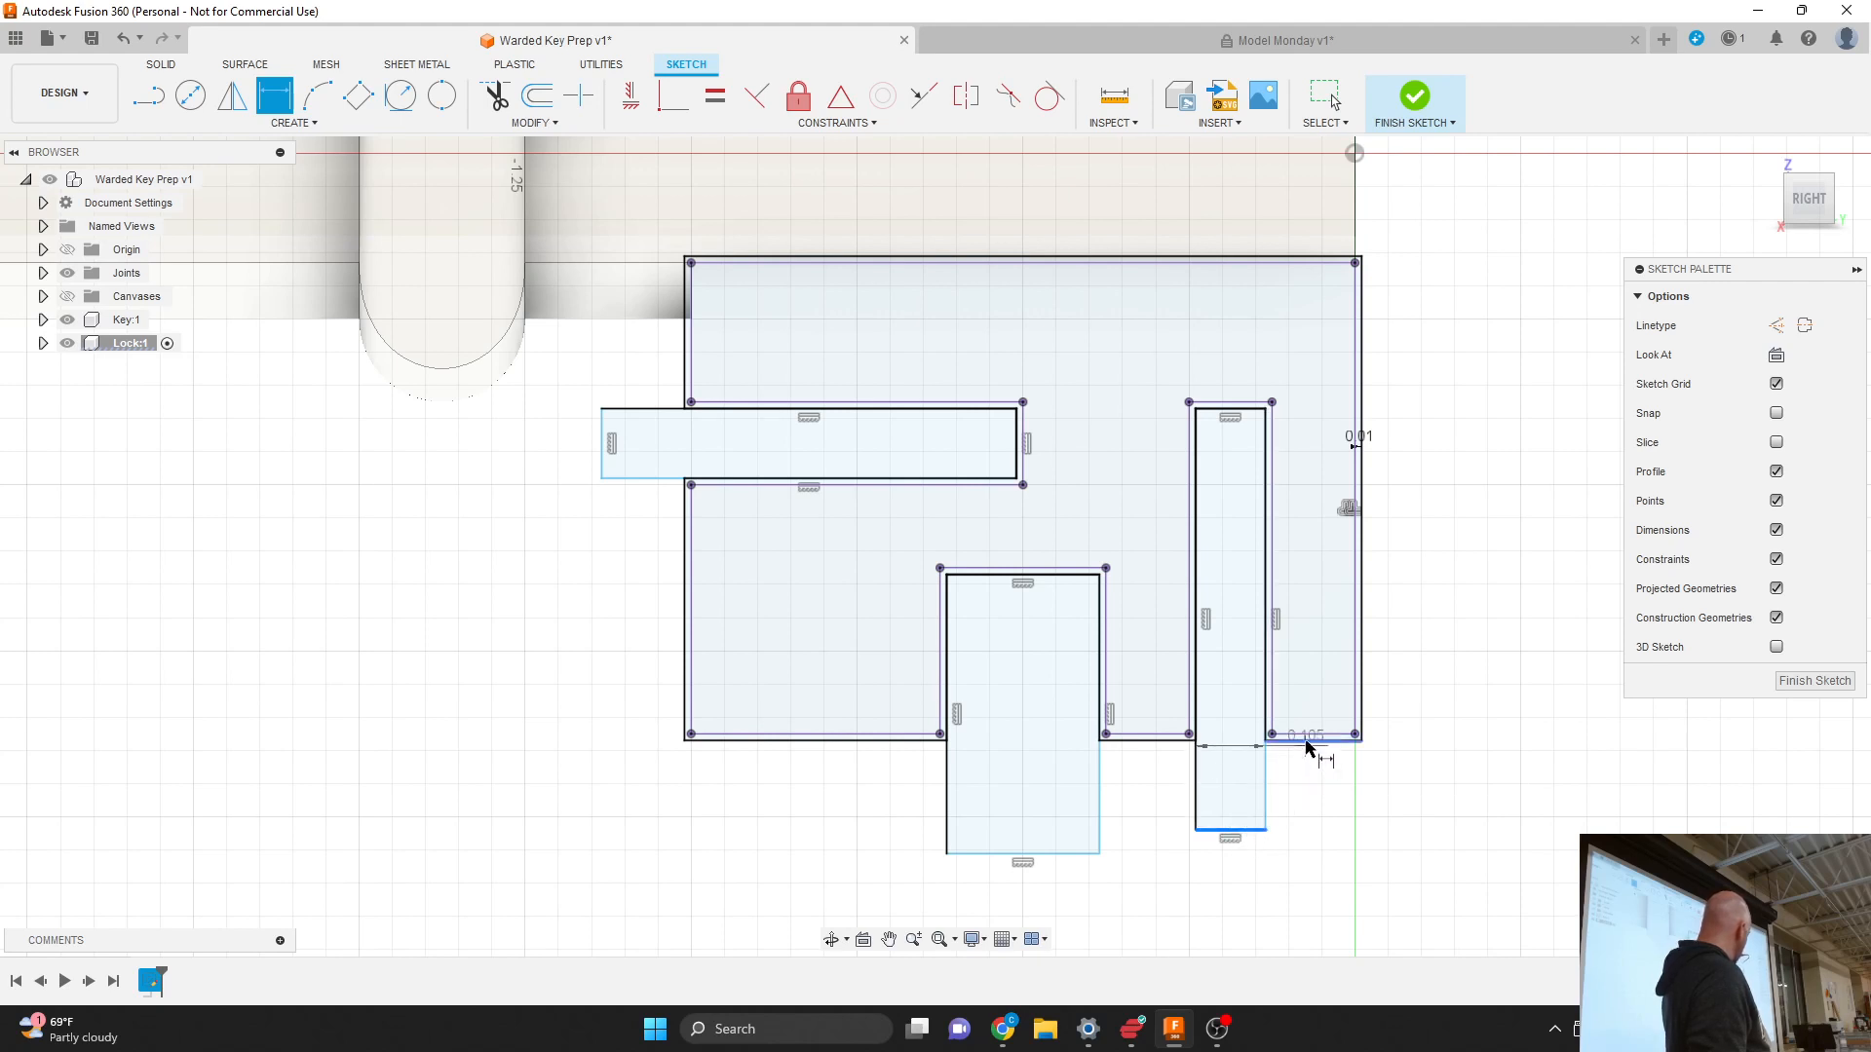
left_click(1307, 744)
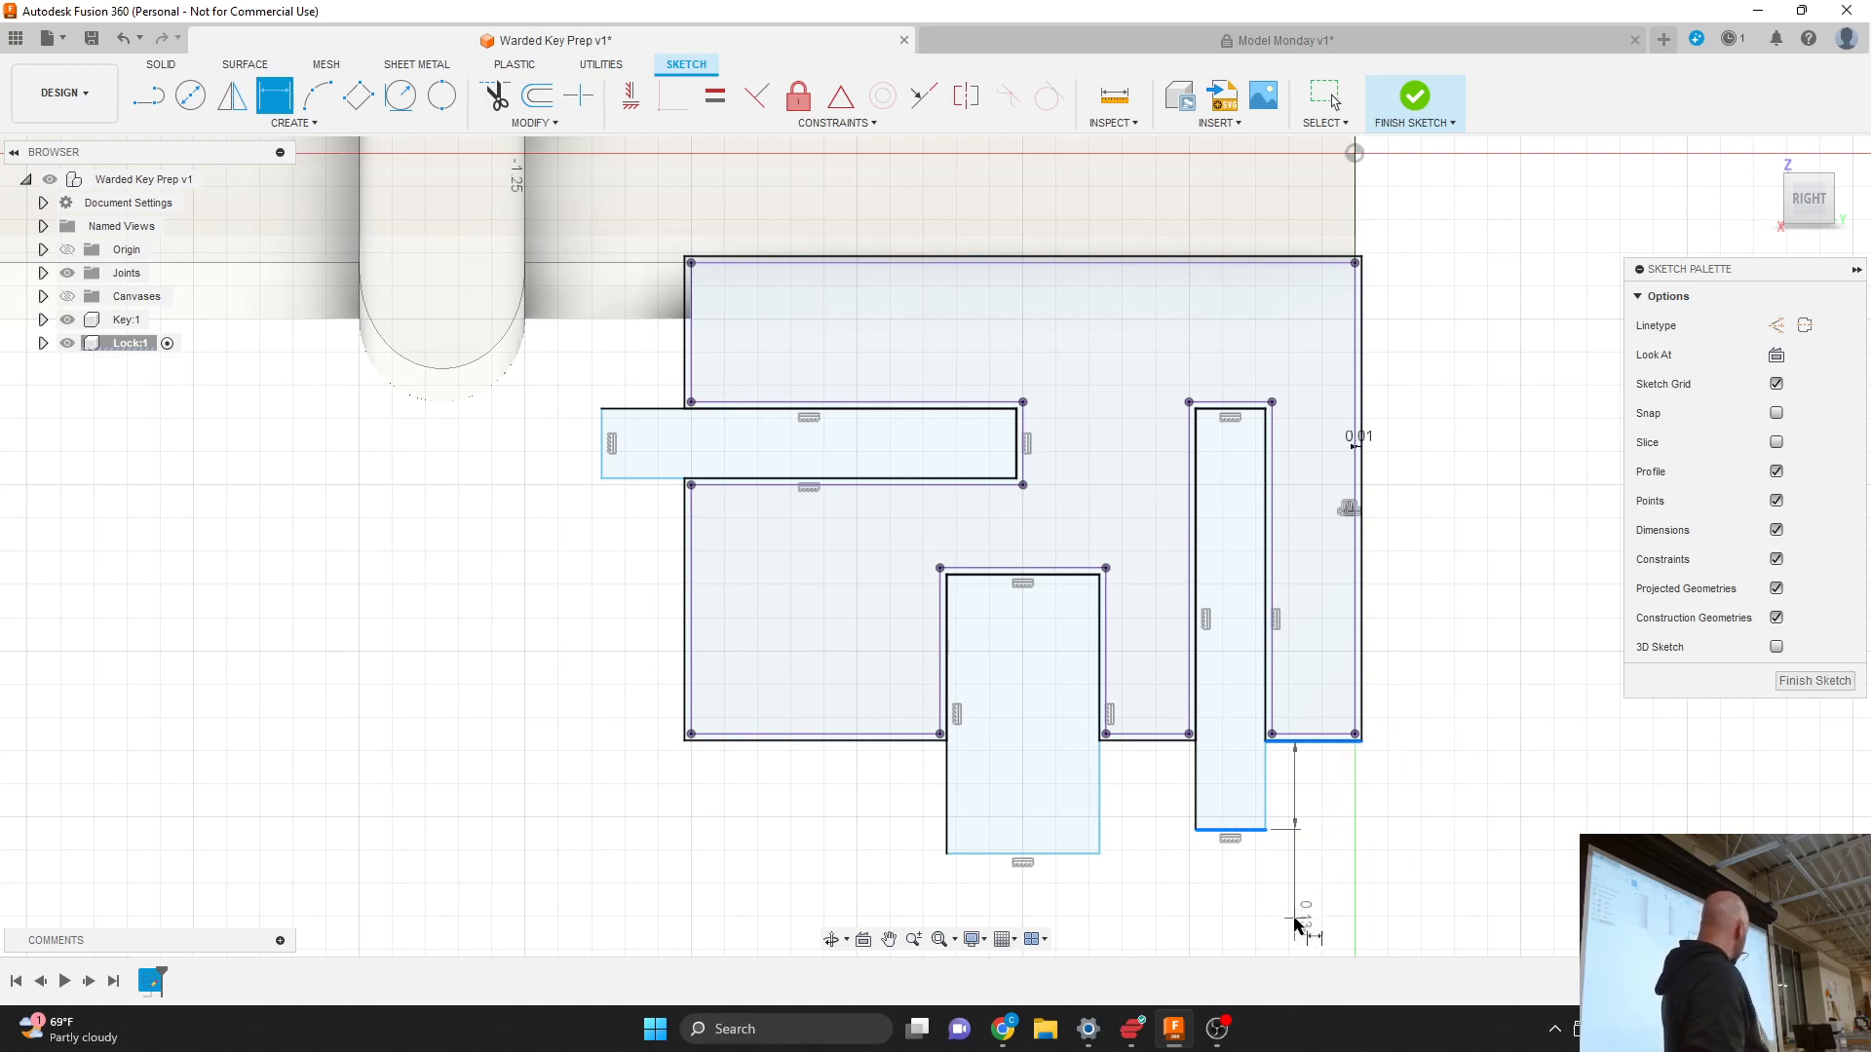
left_click(1438, 785)
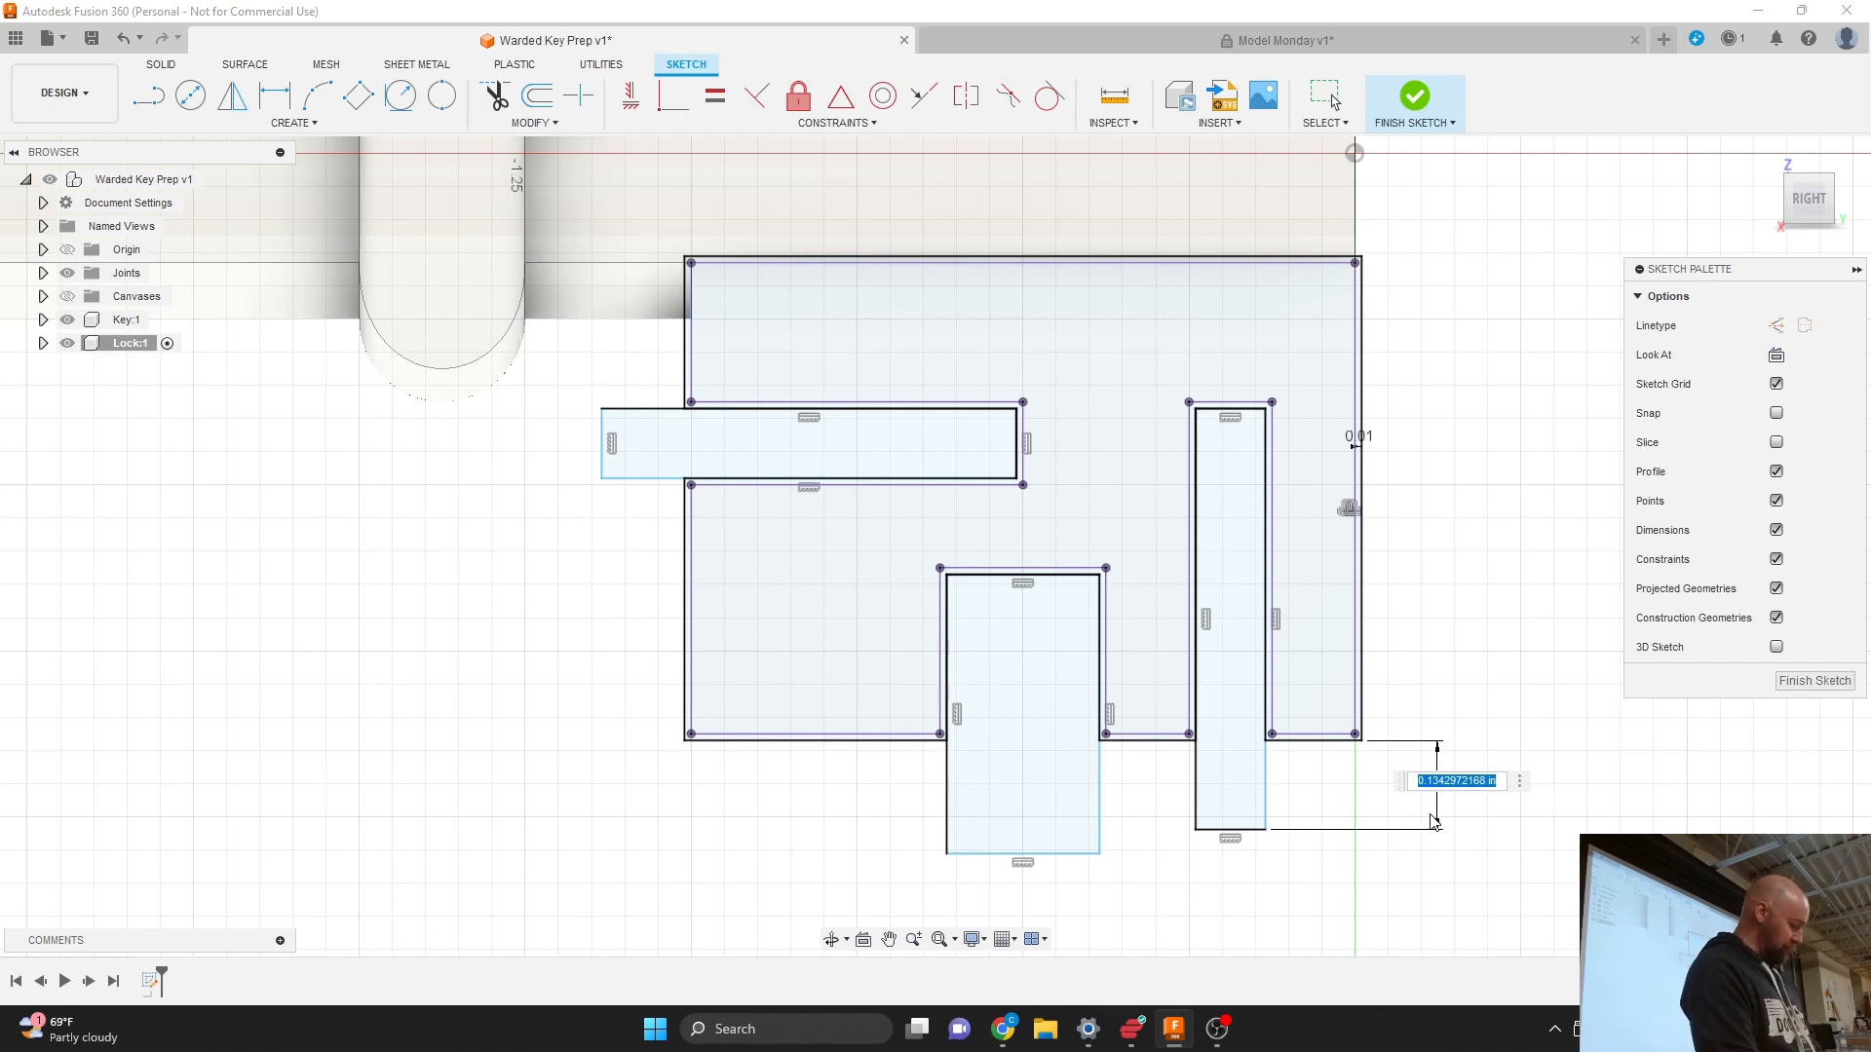
type(".25")
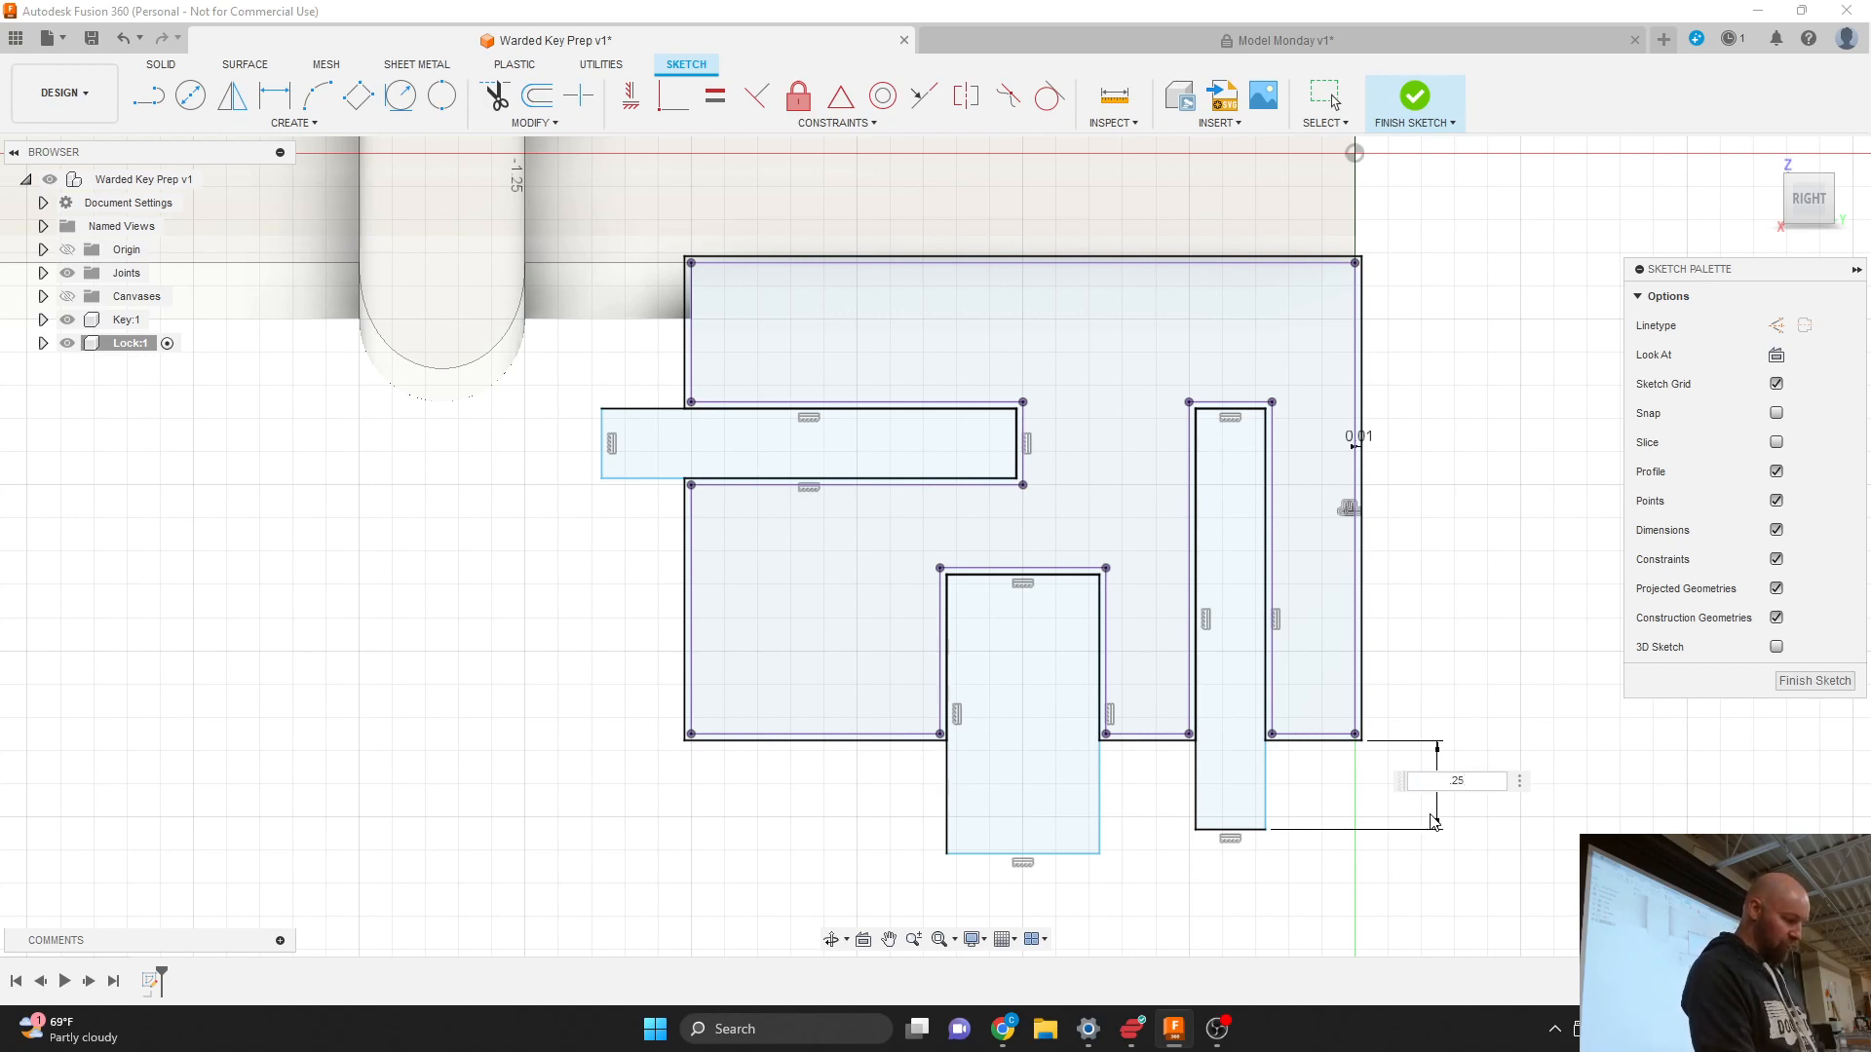
key("Return")
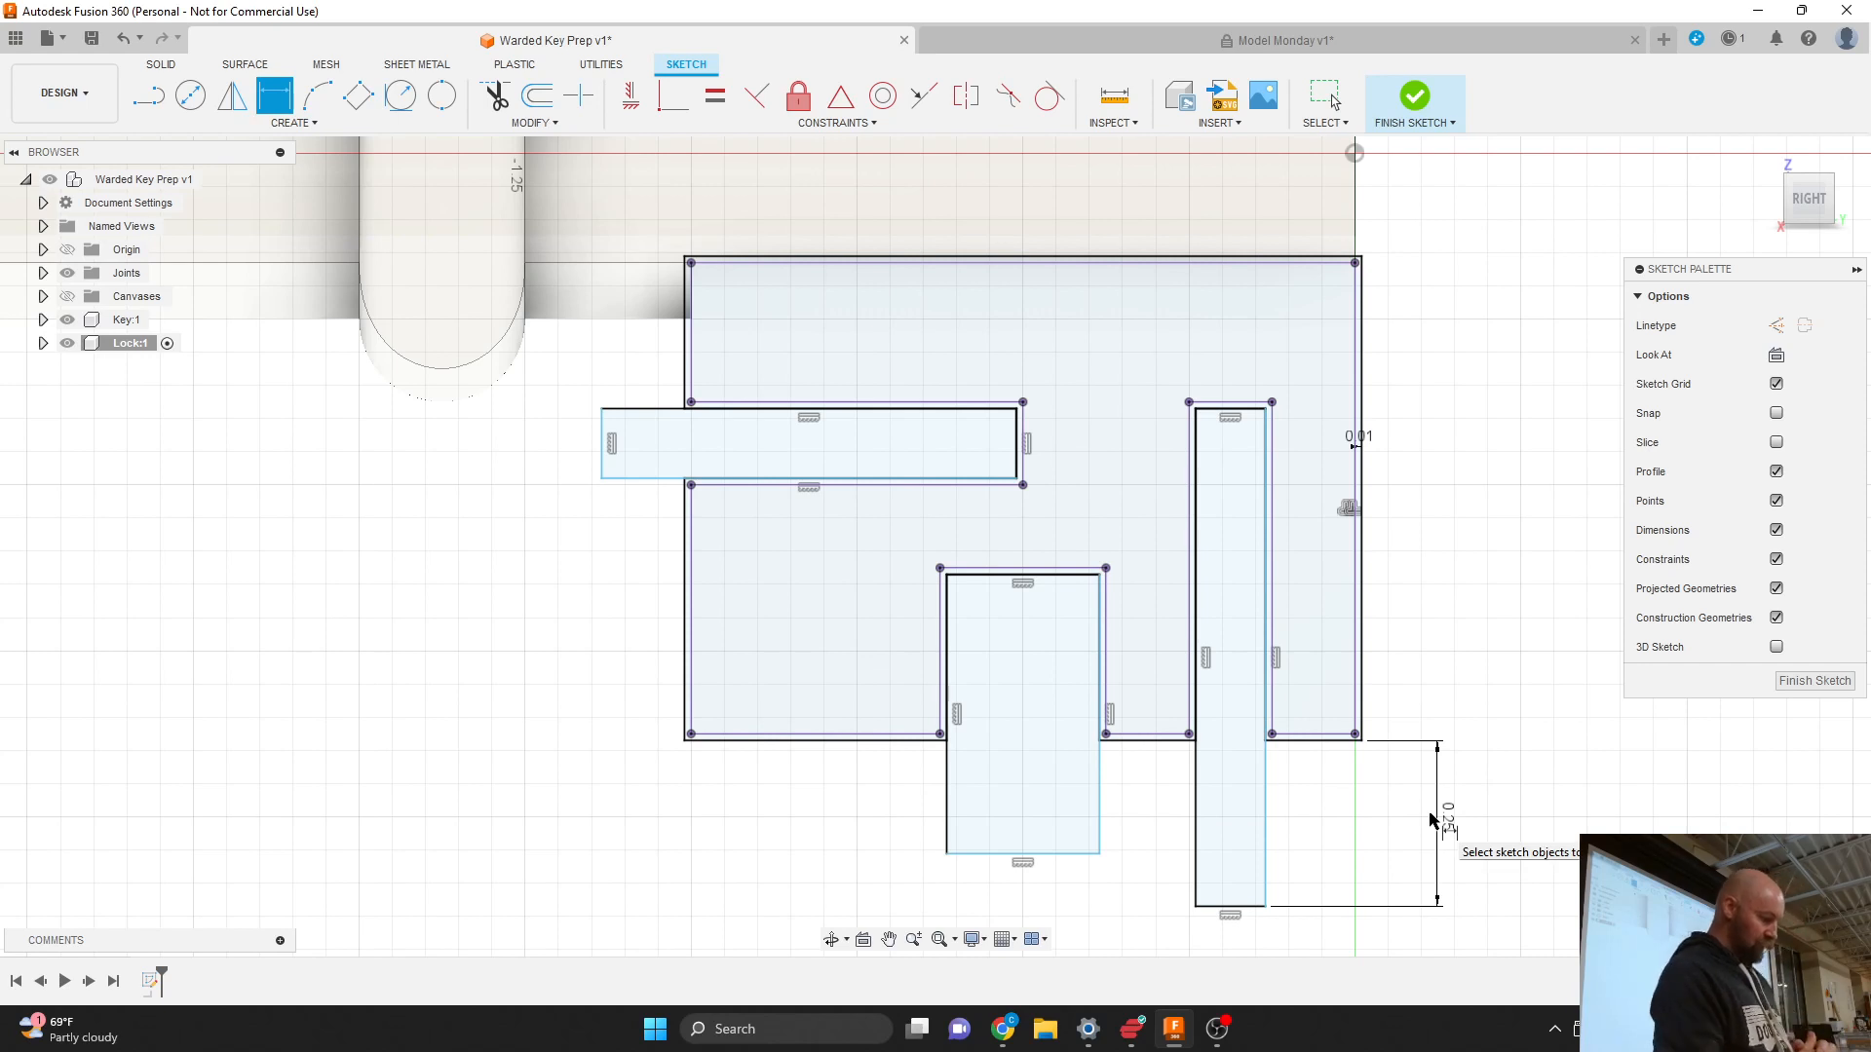
scroll(1490, 819, "down", 2)
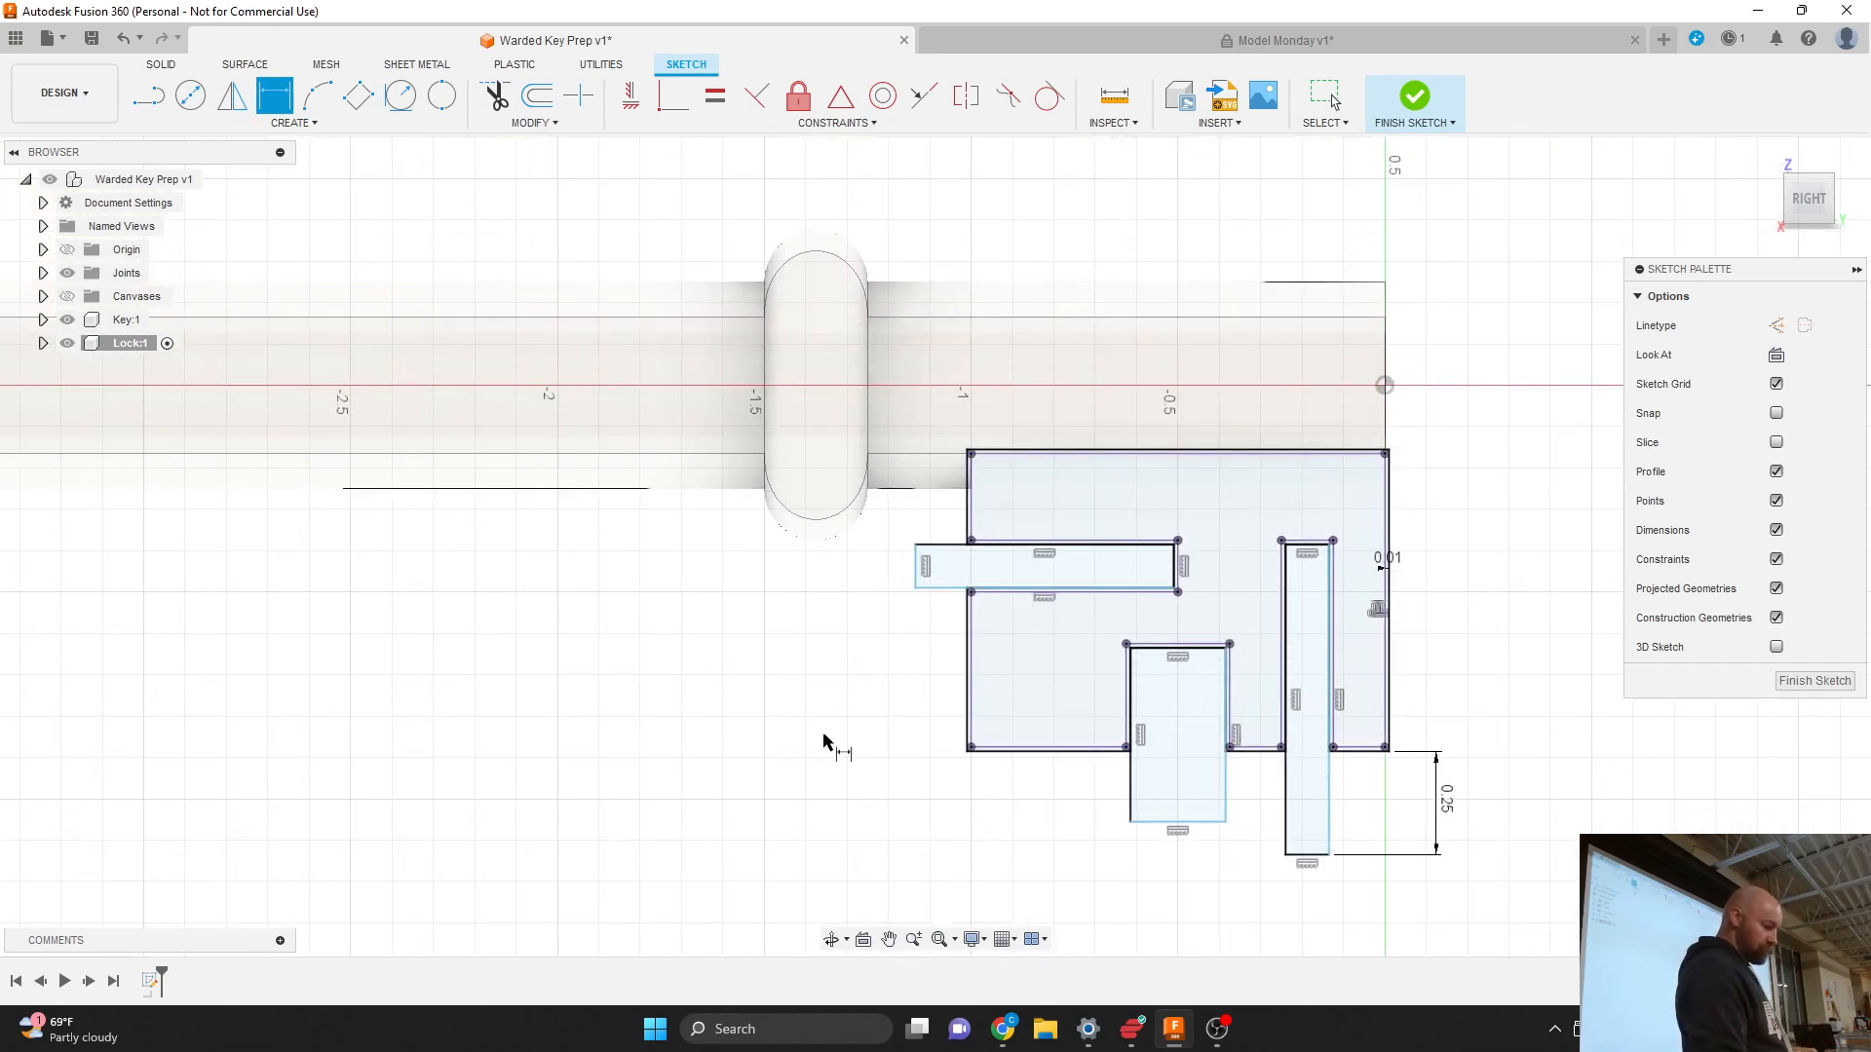
scroll(823, 741, "up", 1)
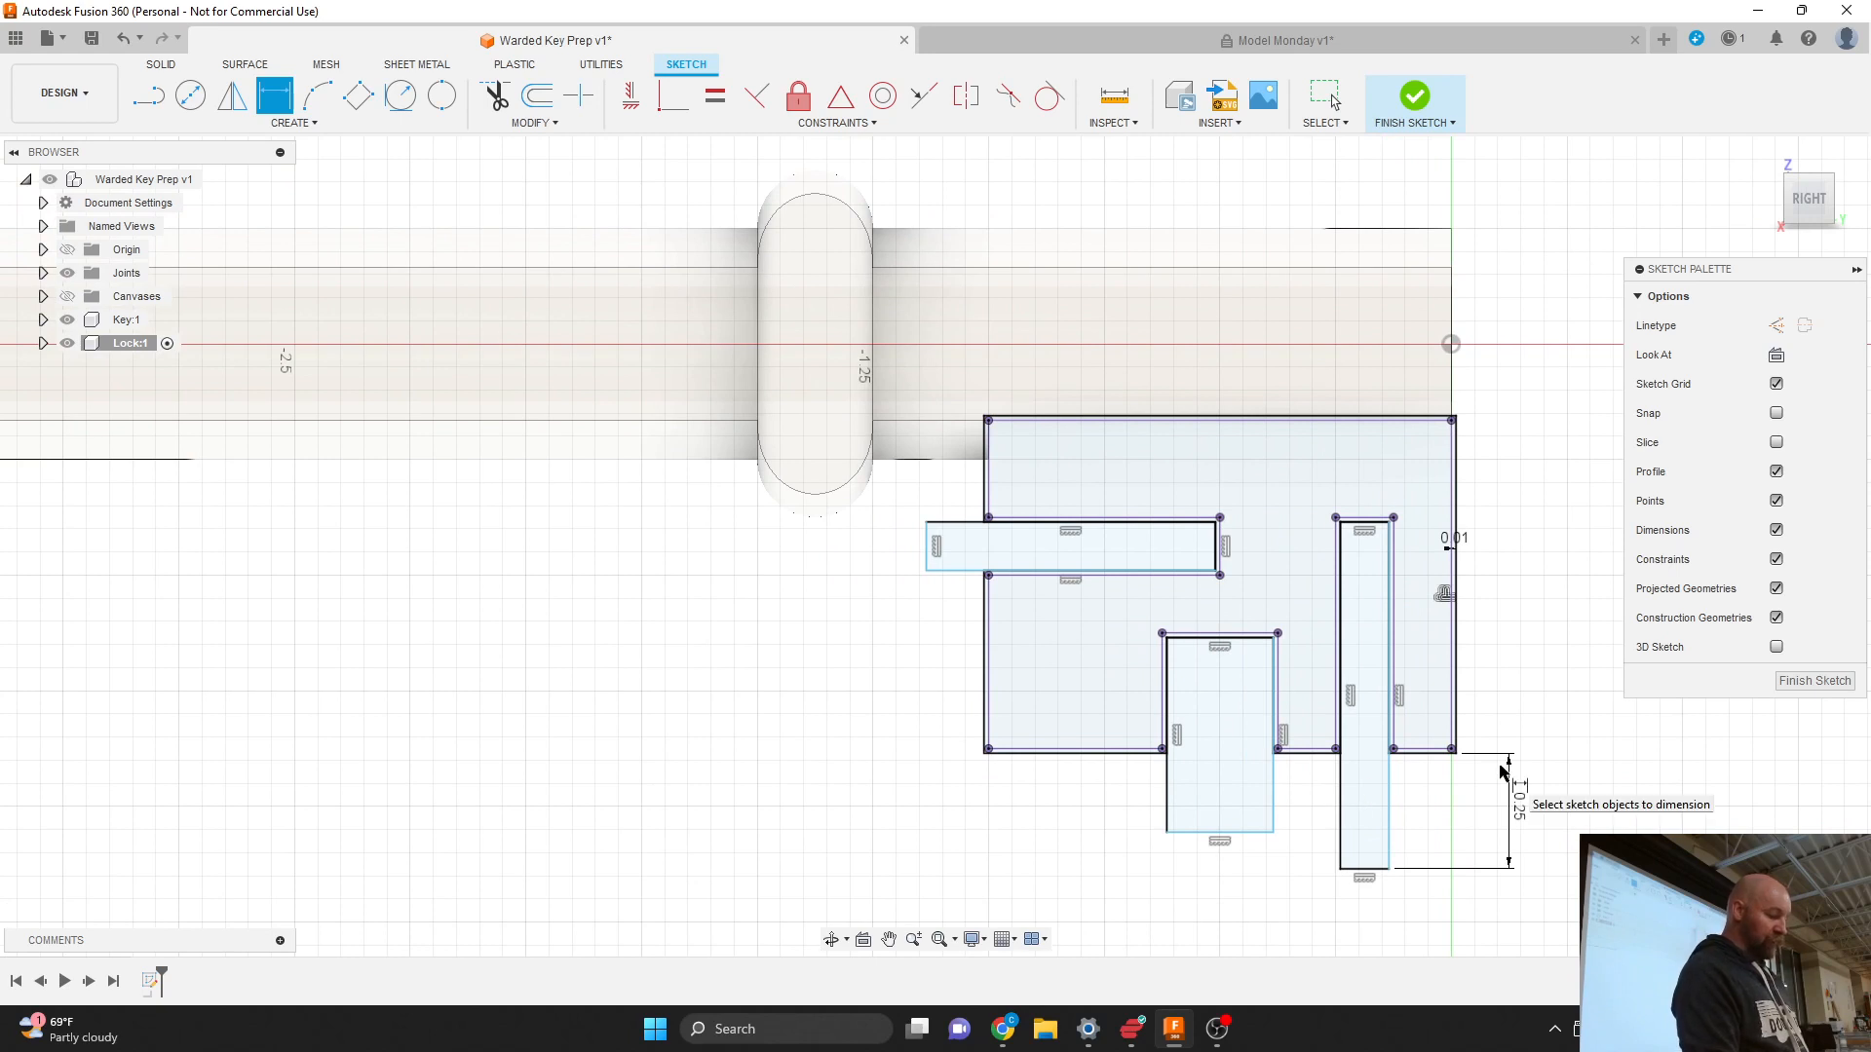
scroll(1503, 769, "up", 1)
scroll(1454, 820, "up", 1)
scroll(1448, 827, "up", 1)
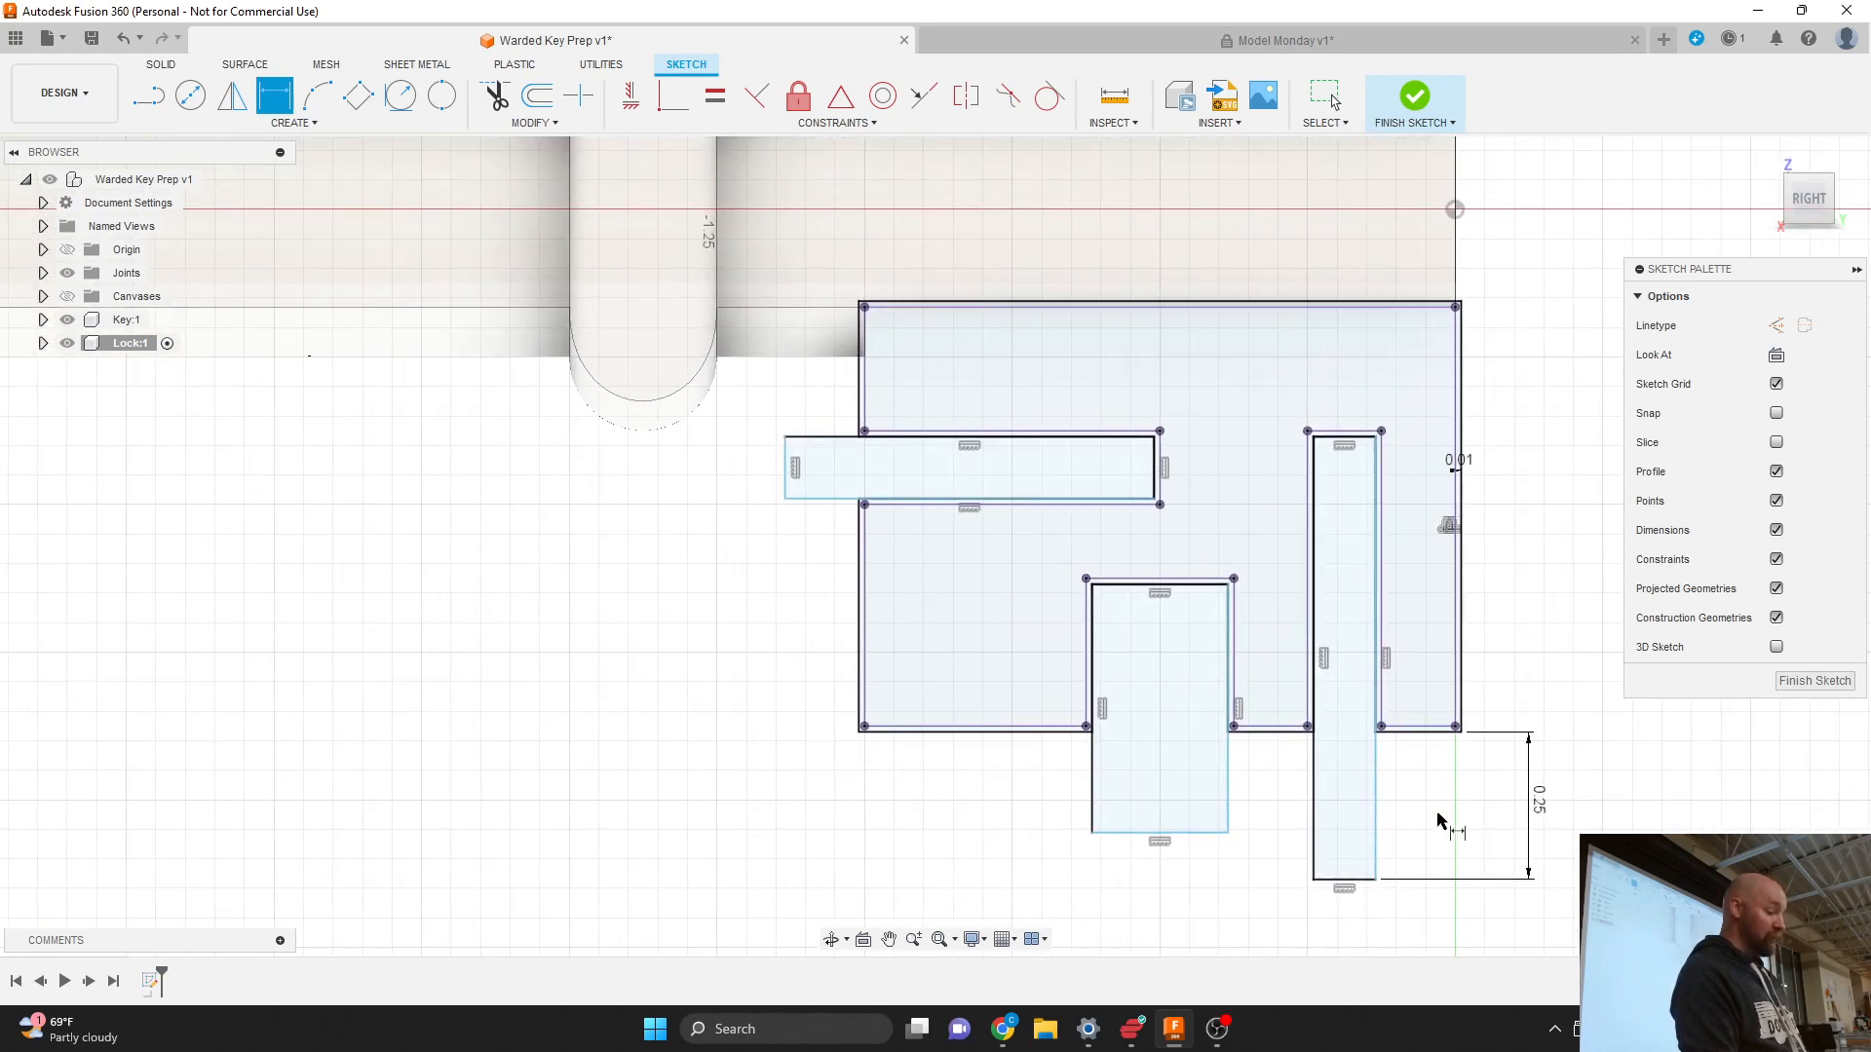
scroll(955, 559, "down", 3)
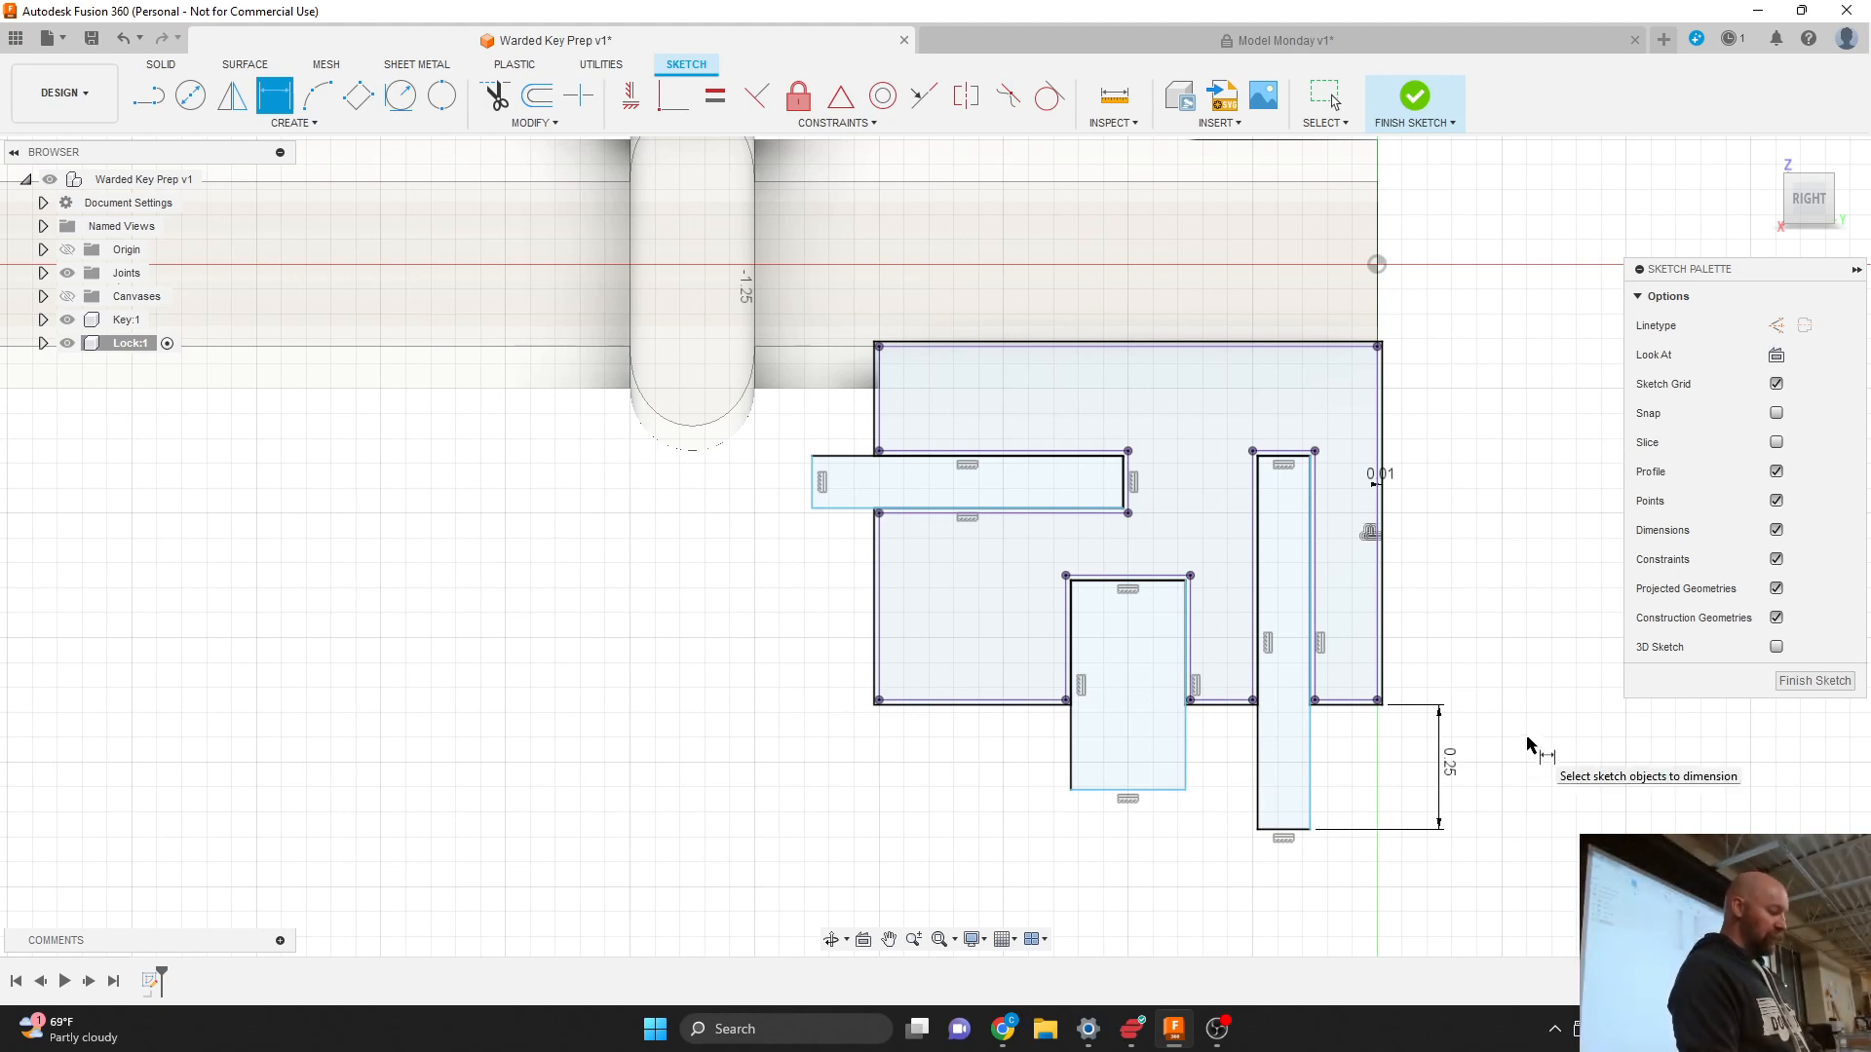
key("Escape")
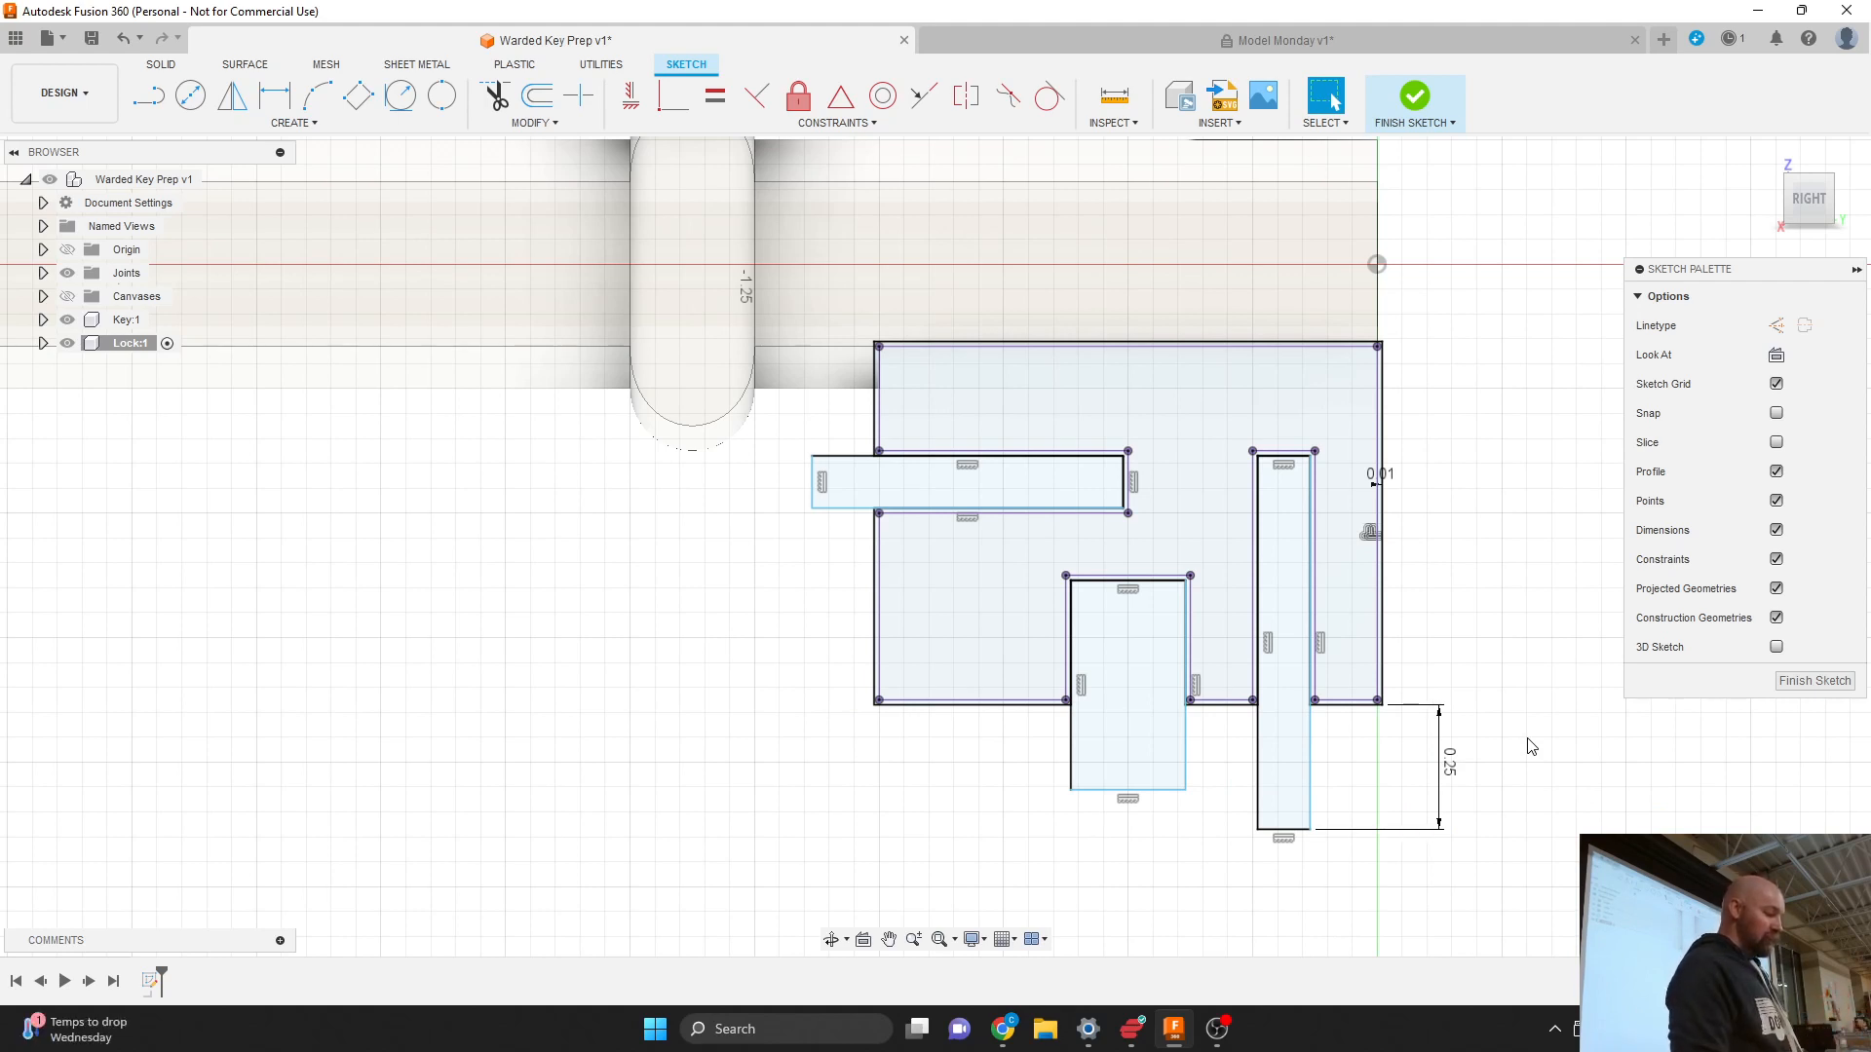
Step: Align the lower corners of the narrow and square-notch rectangles with a Horizontal/Vertical constraint
left_click(843, 124)
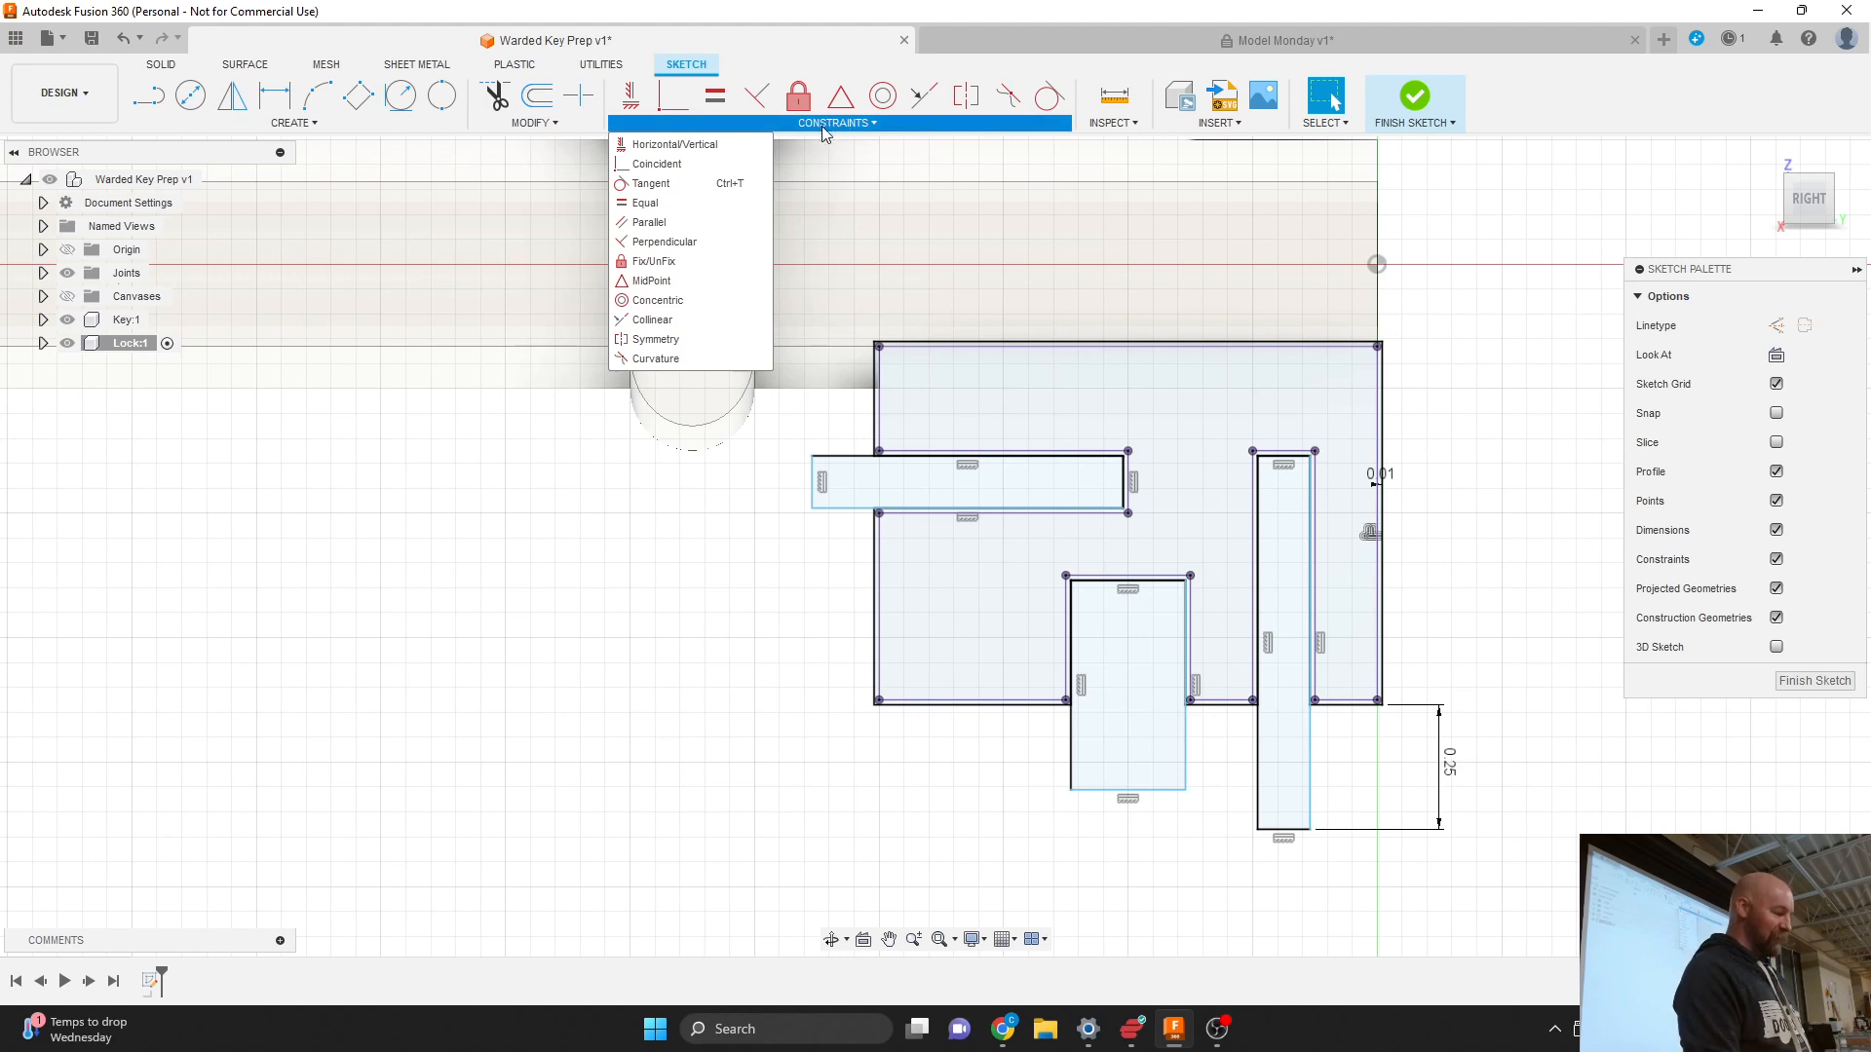
left_click(675, 146)
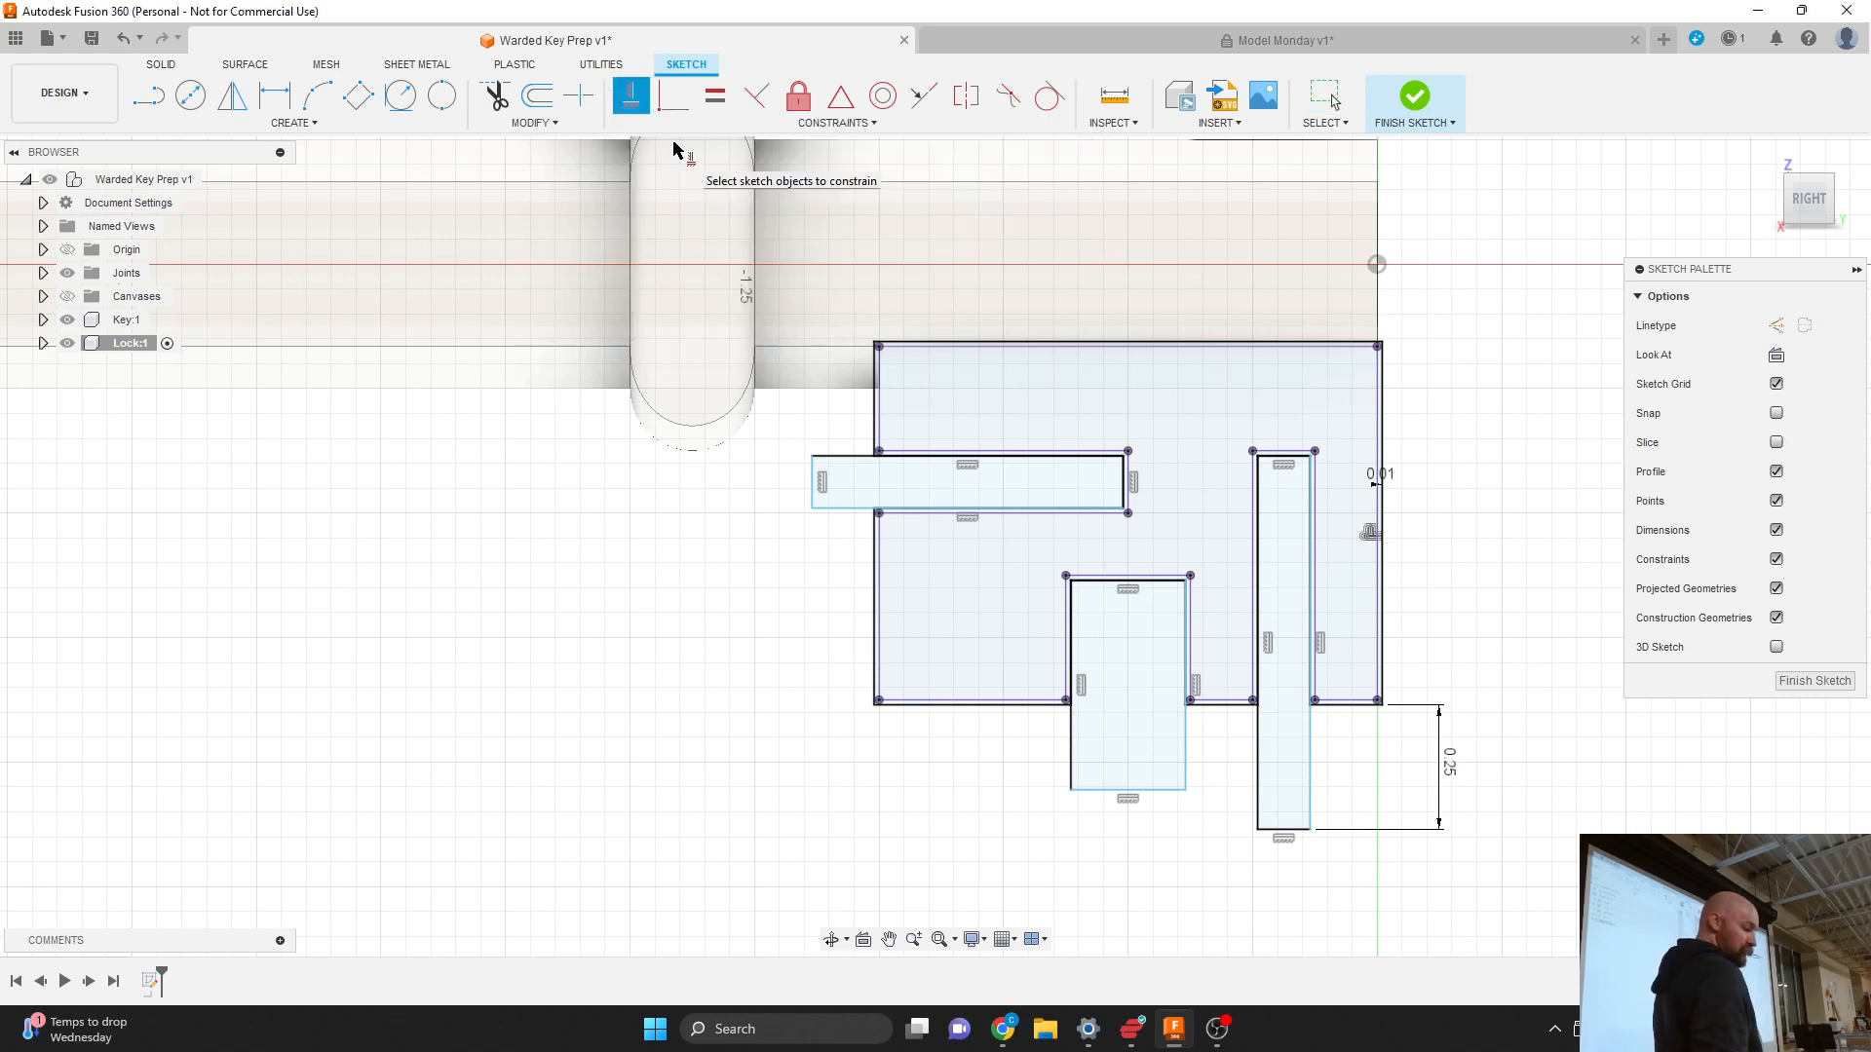
left_click(1257, 831)
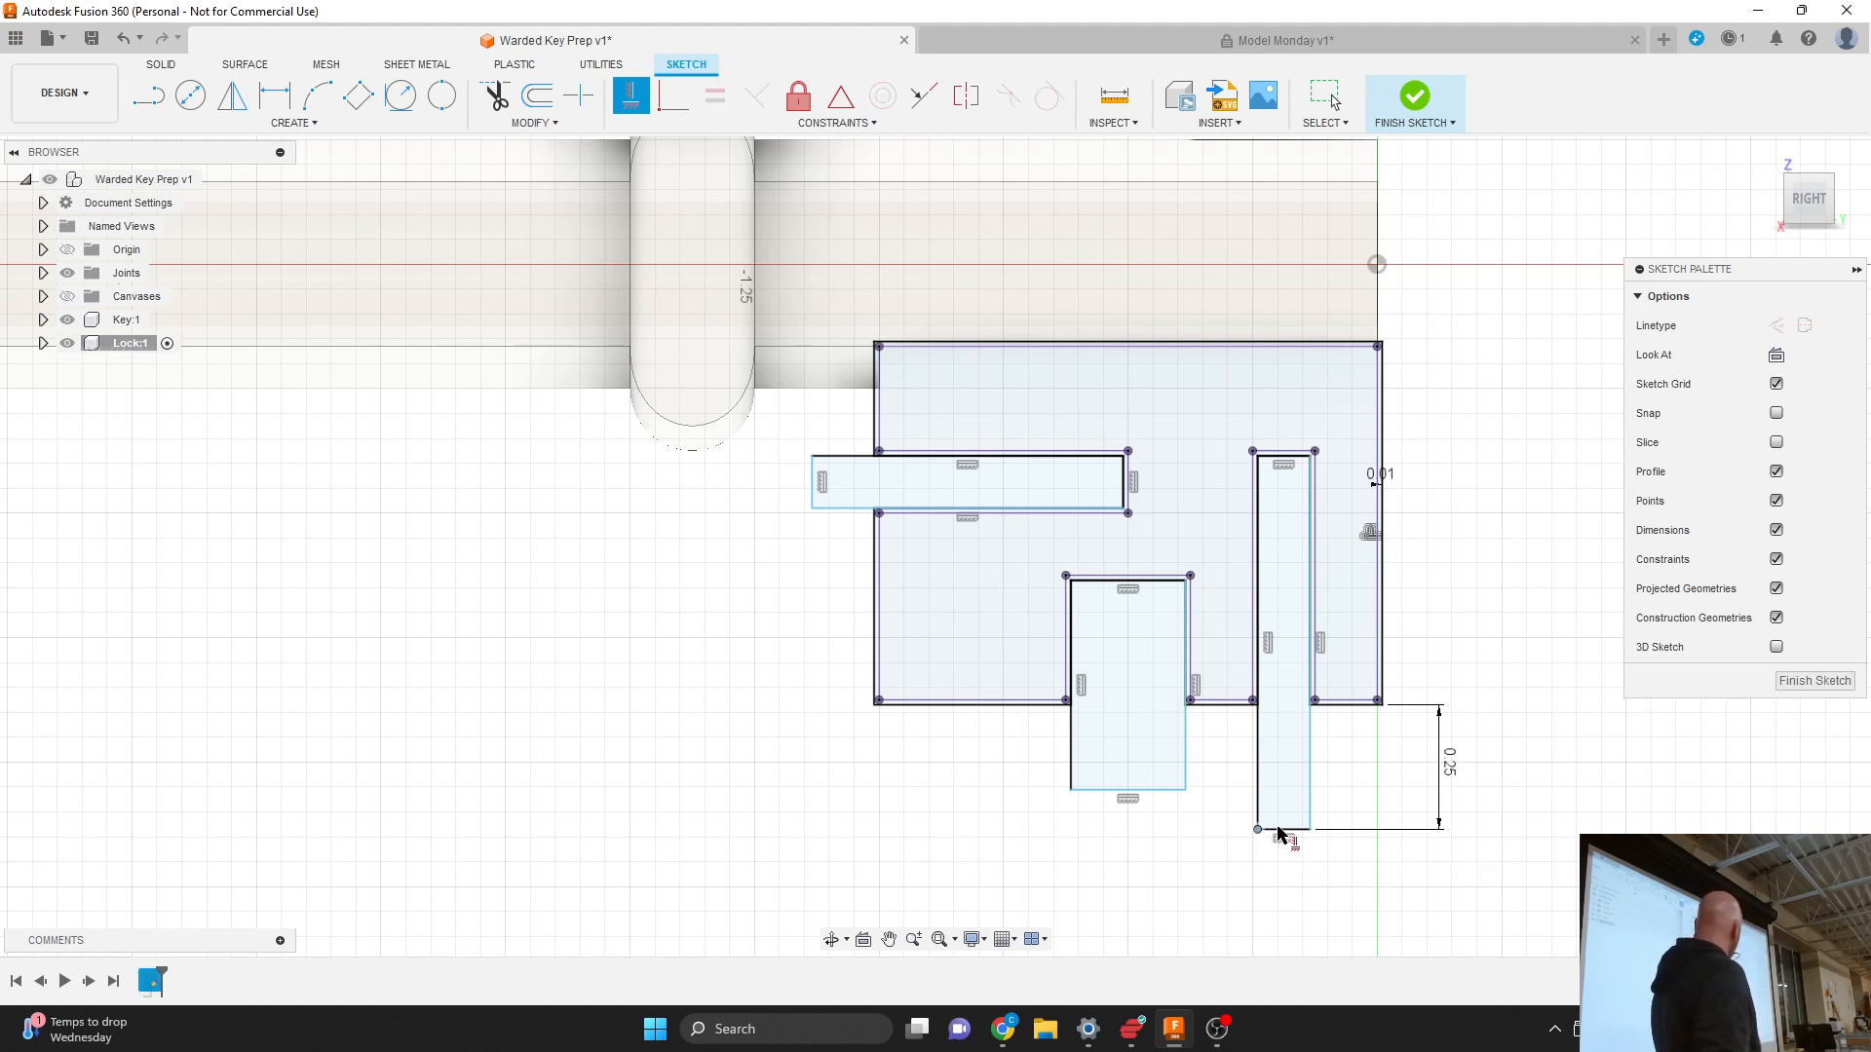
left_click(1192, 798)
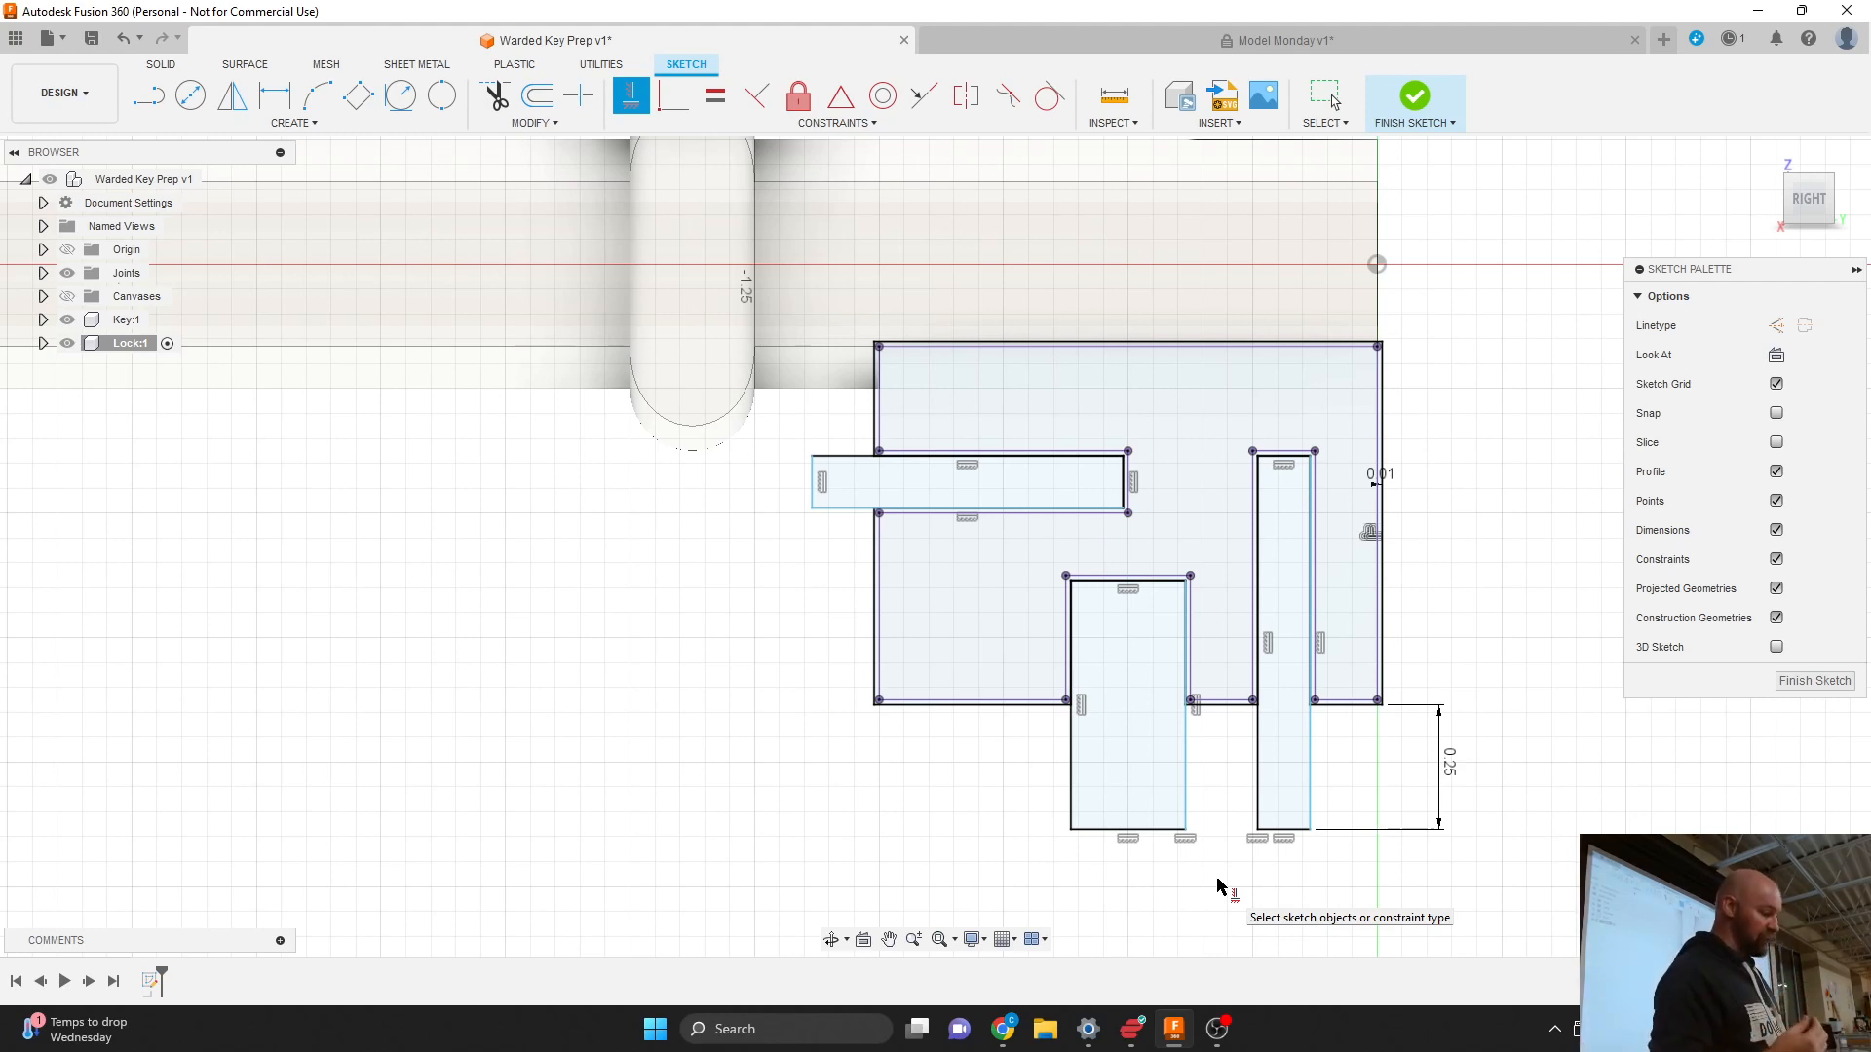
key("Escape")
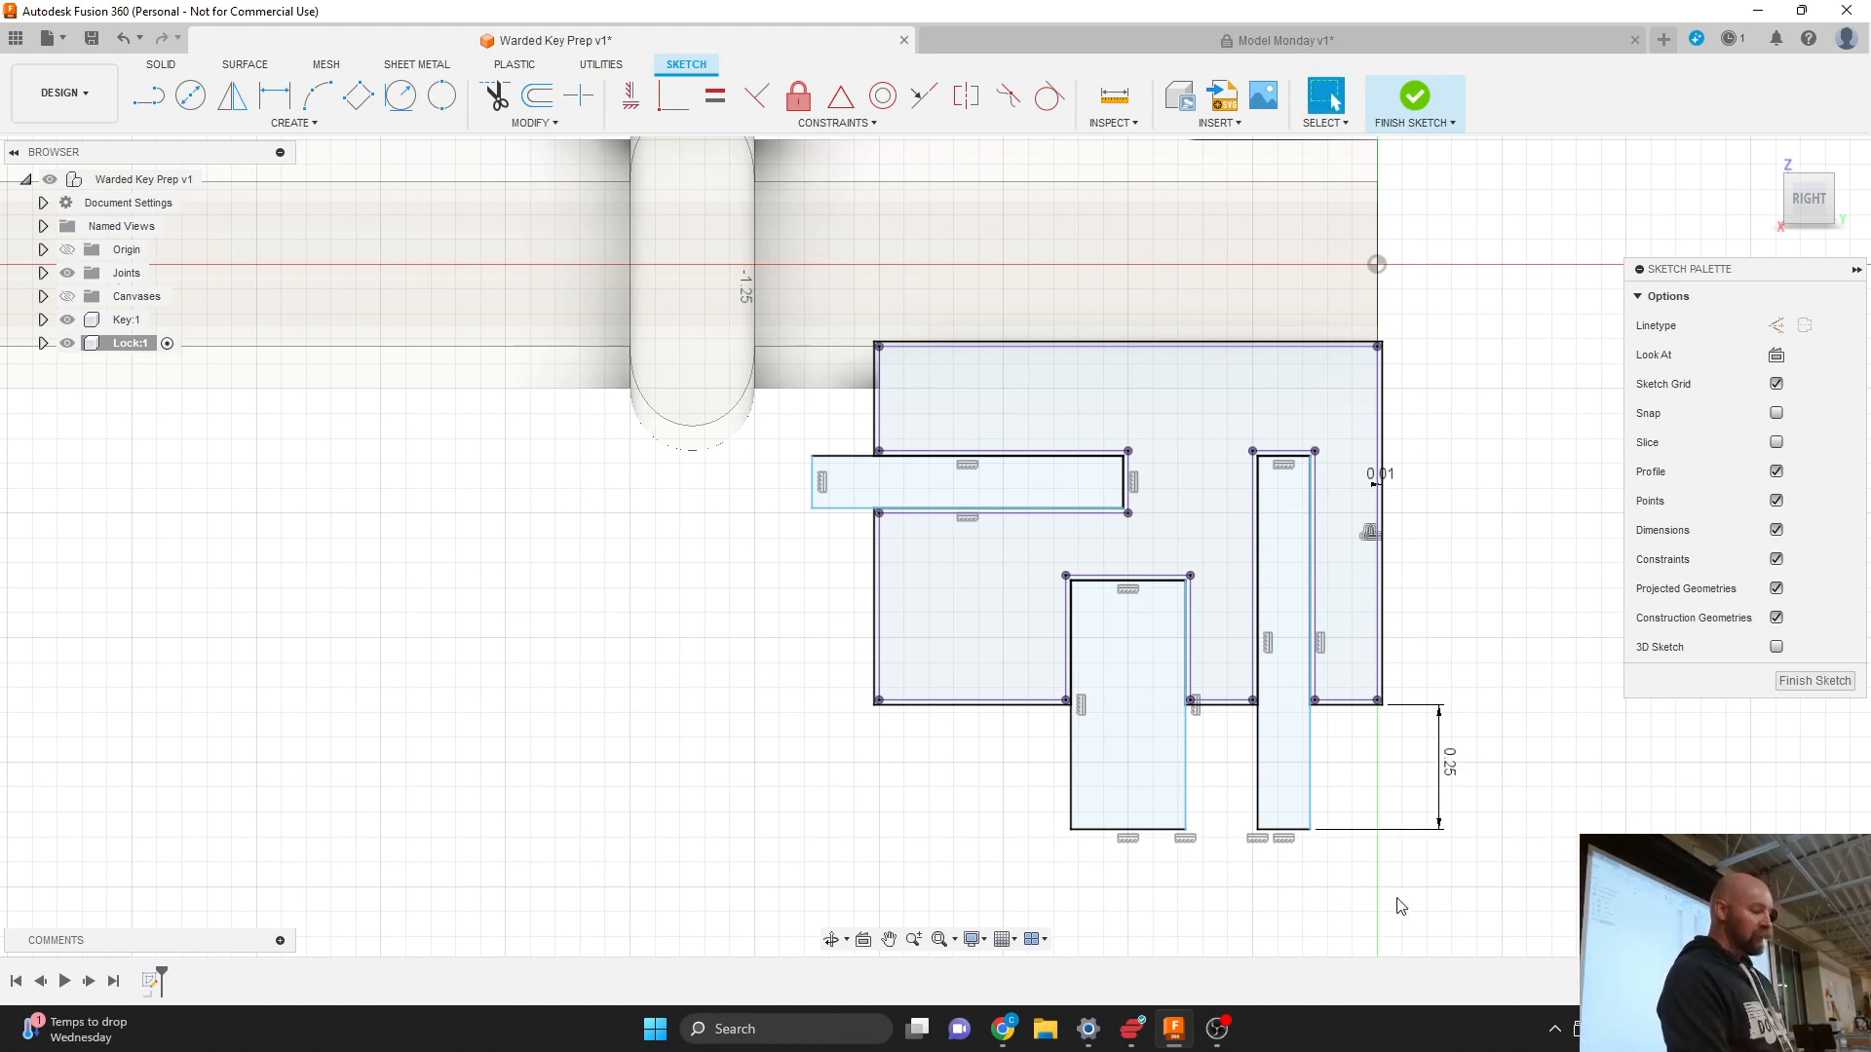
Step: Set the distance from the bit's offset bottom edge to the lower ends of the rectangles to 0.125 in
scroll(1395, 902, "down", 2)
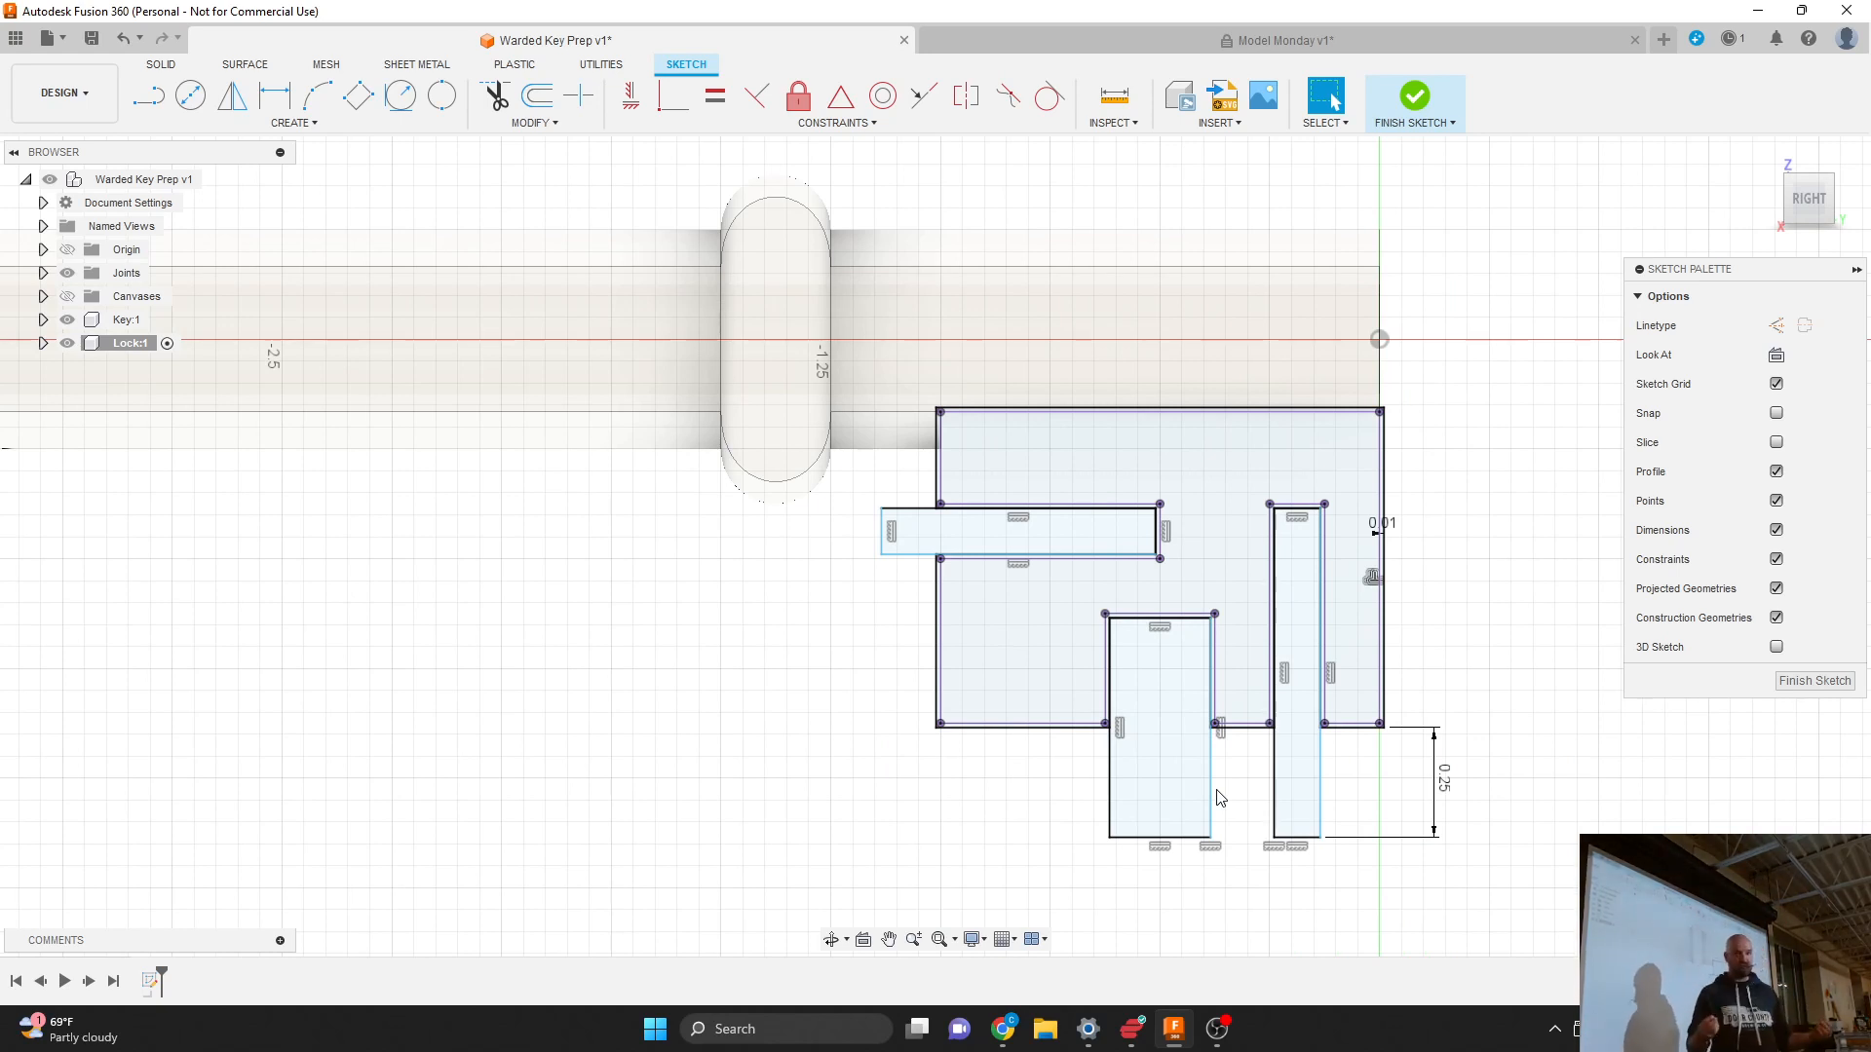
double_click(1448, 788)
type("0.125")
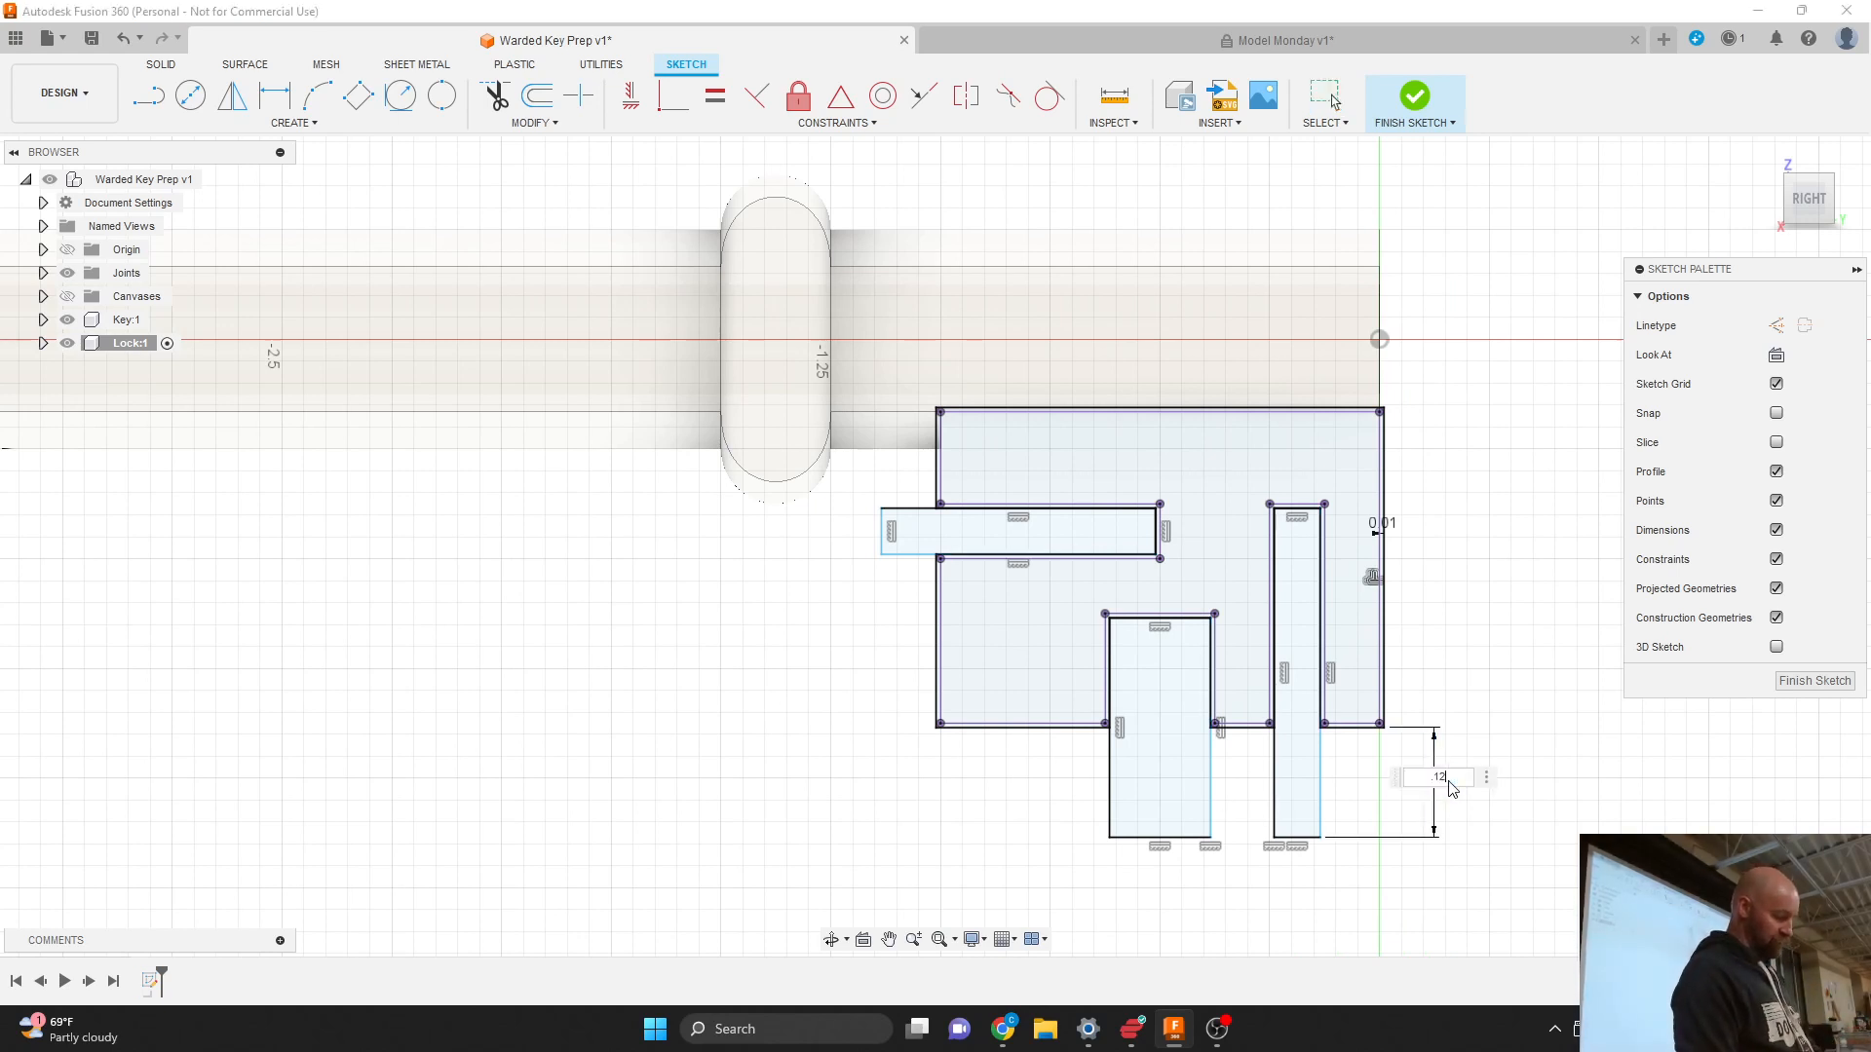
key("Return")
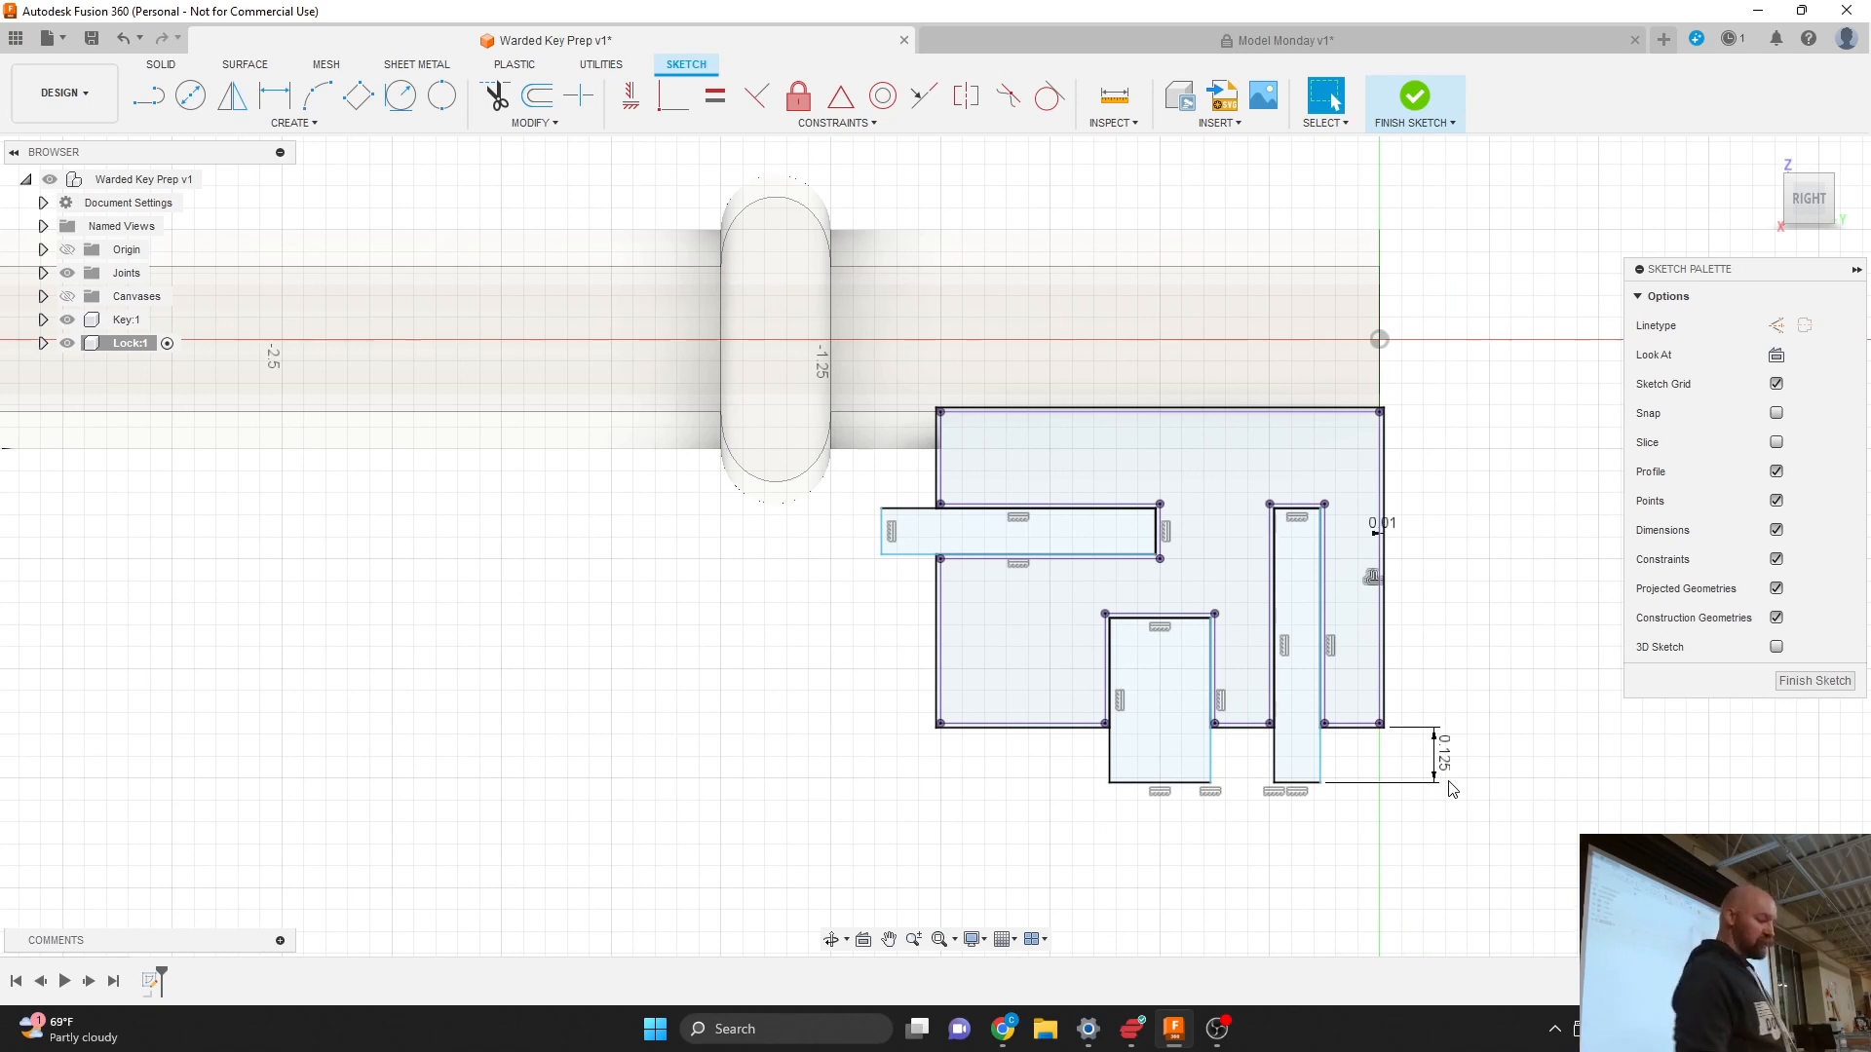
Step: Set the rectangles' extension below the offset outline's bottom edge to 0.25 in
double_click(1446, 766)
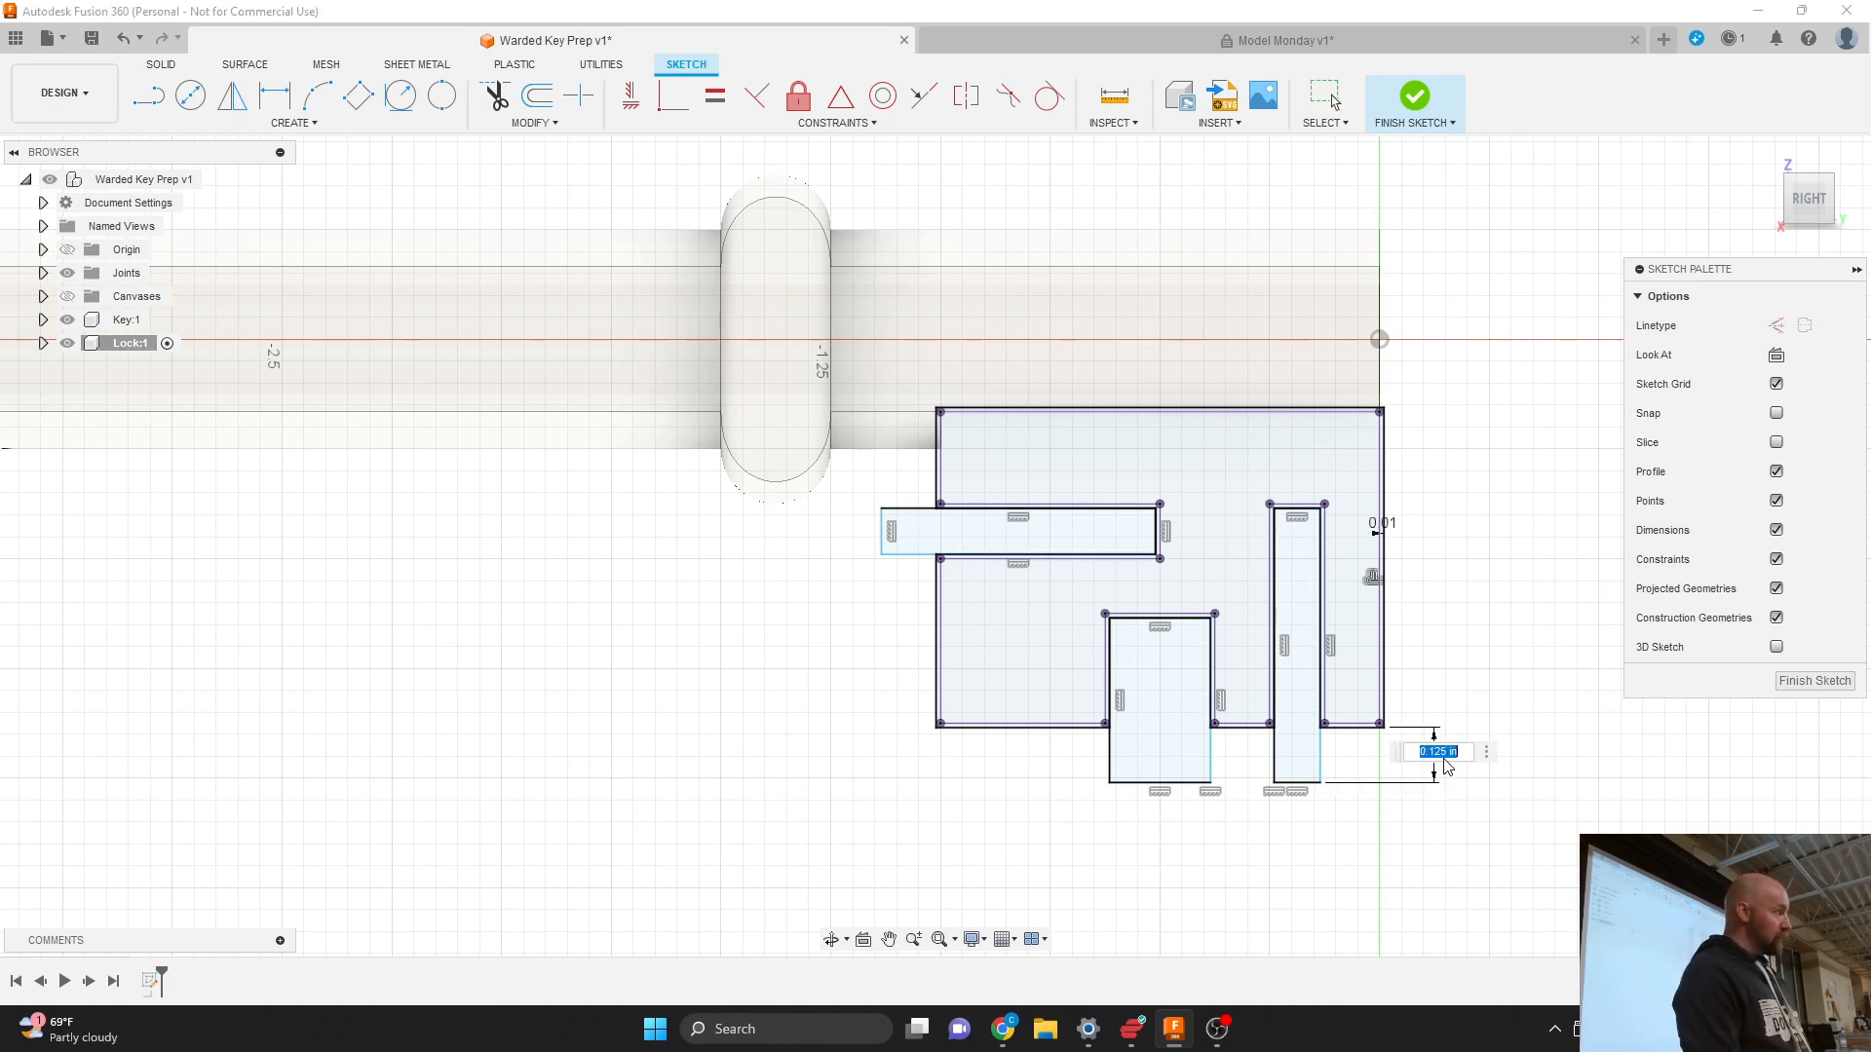
type(".25")
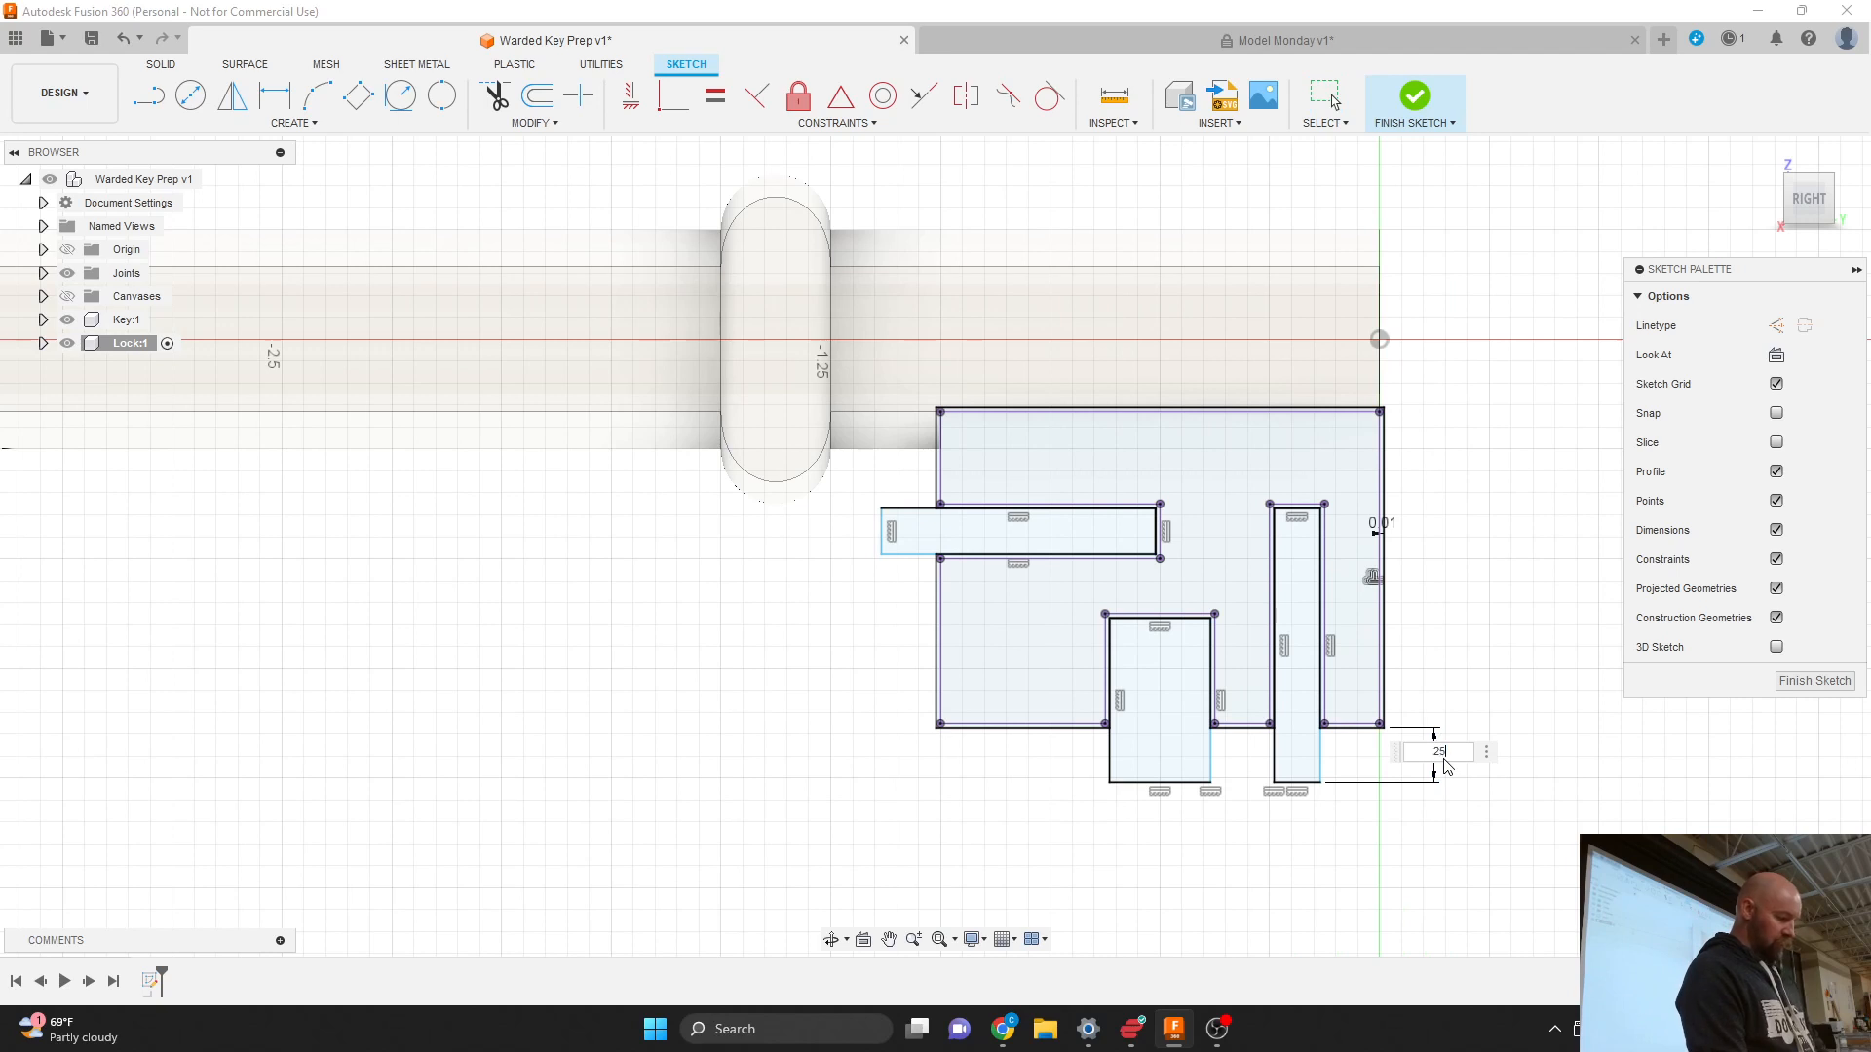
key("Return")
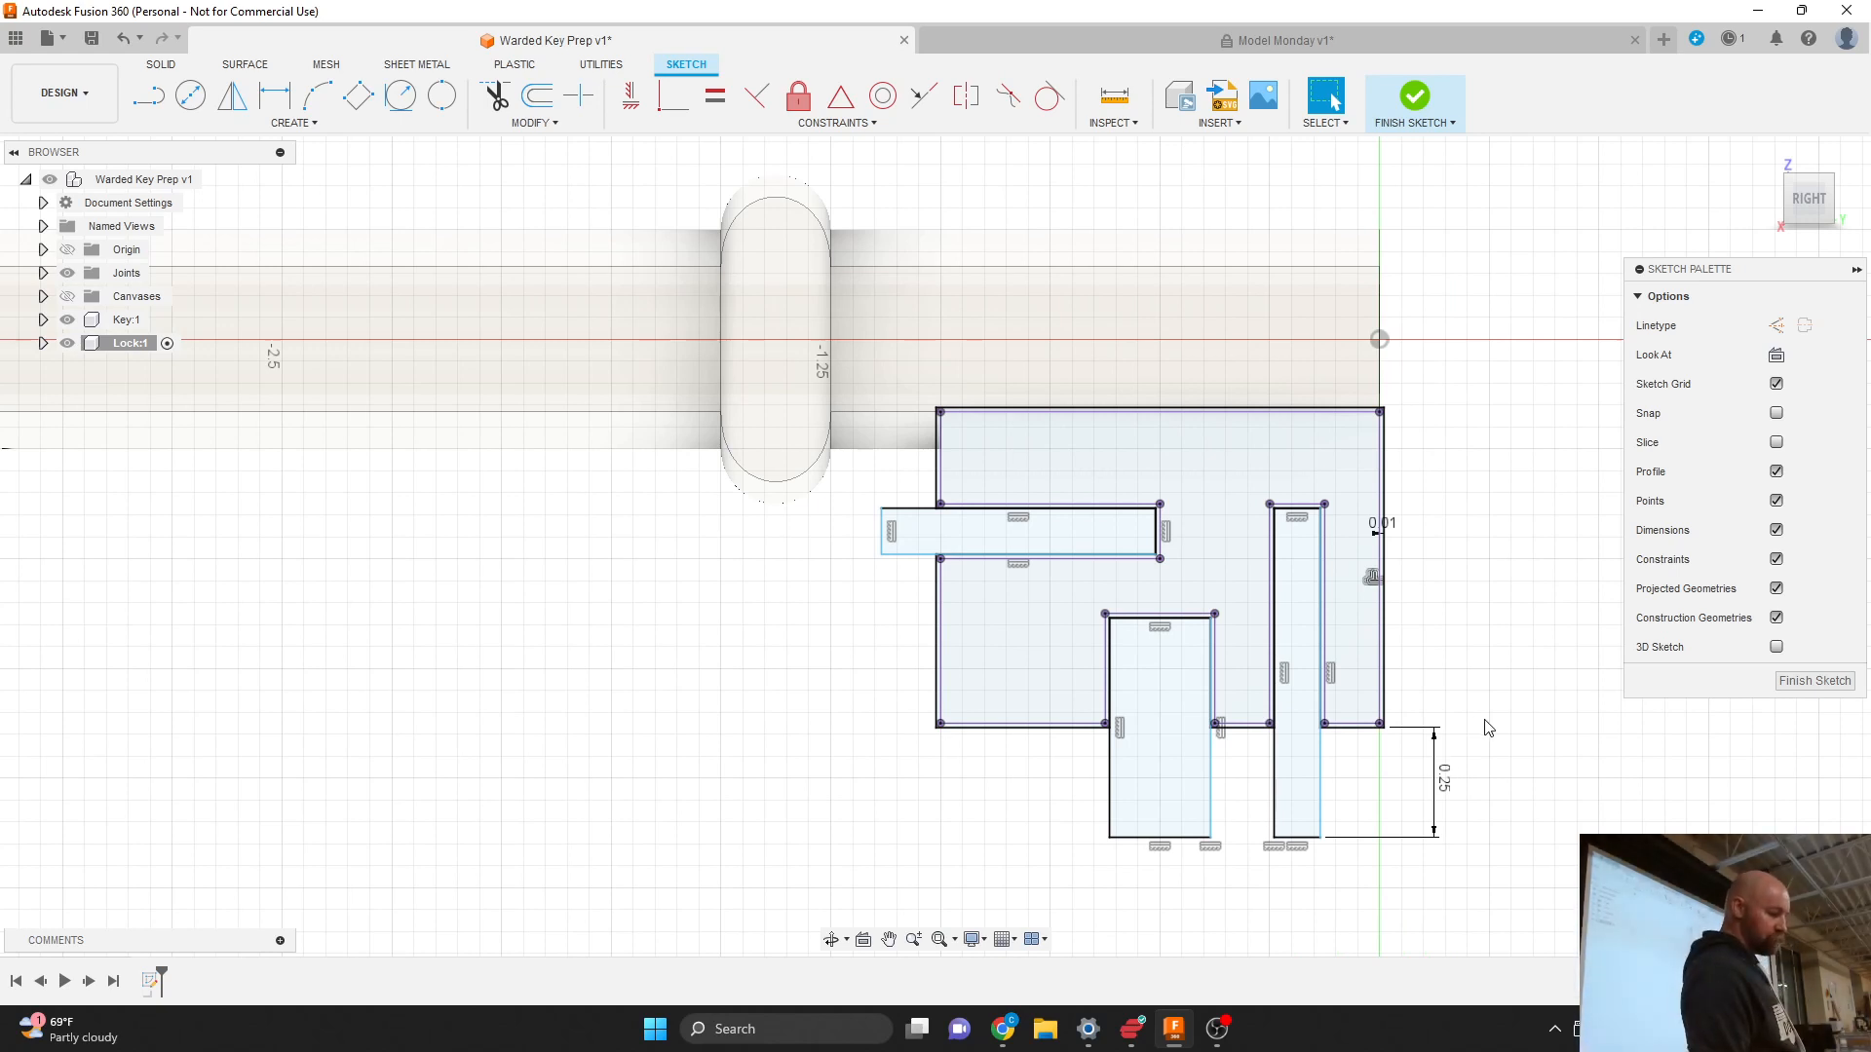
scroll(1491, 729, "down", 1)
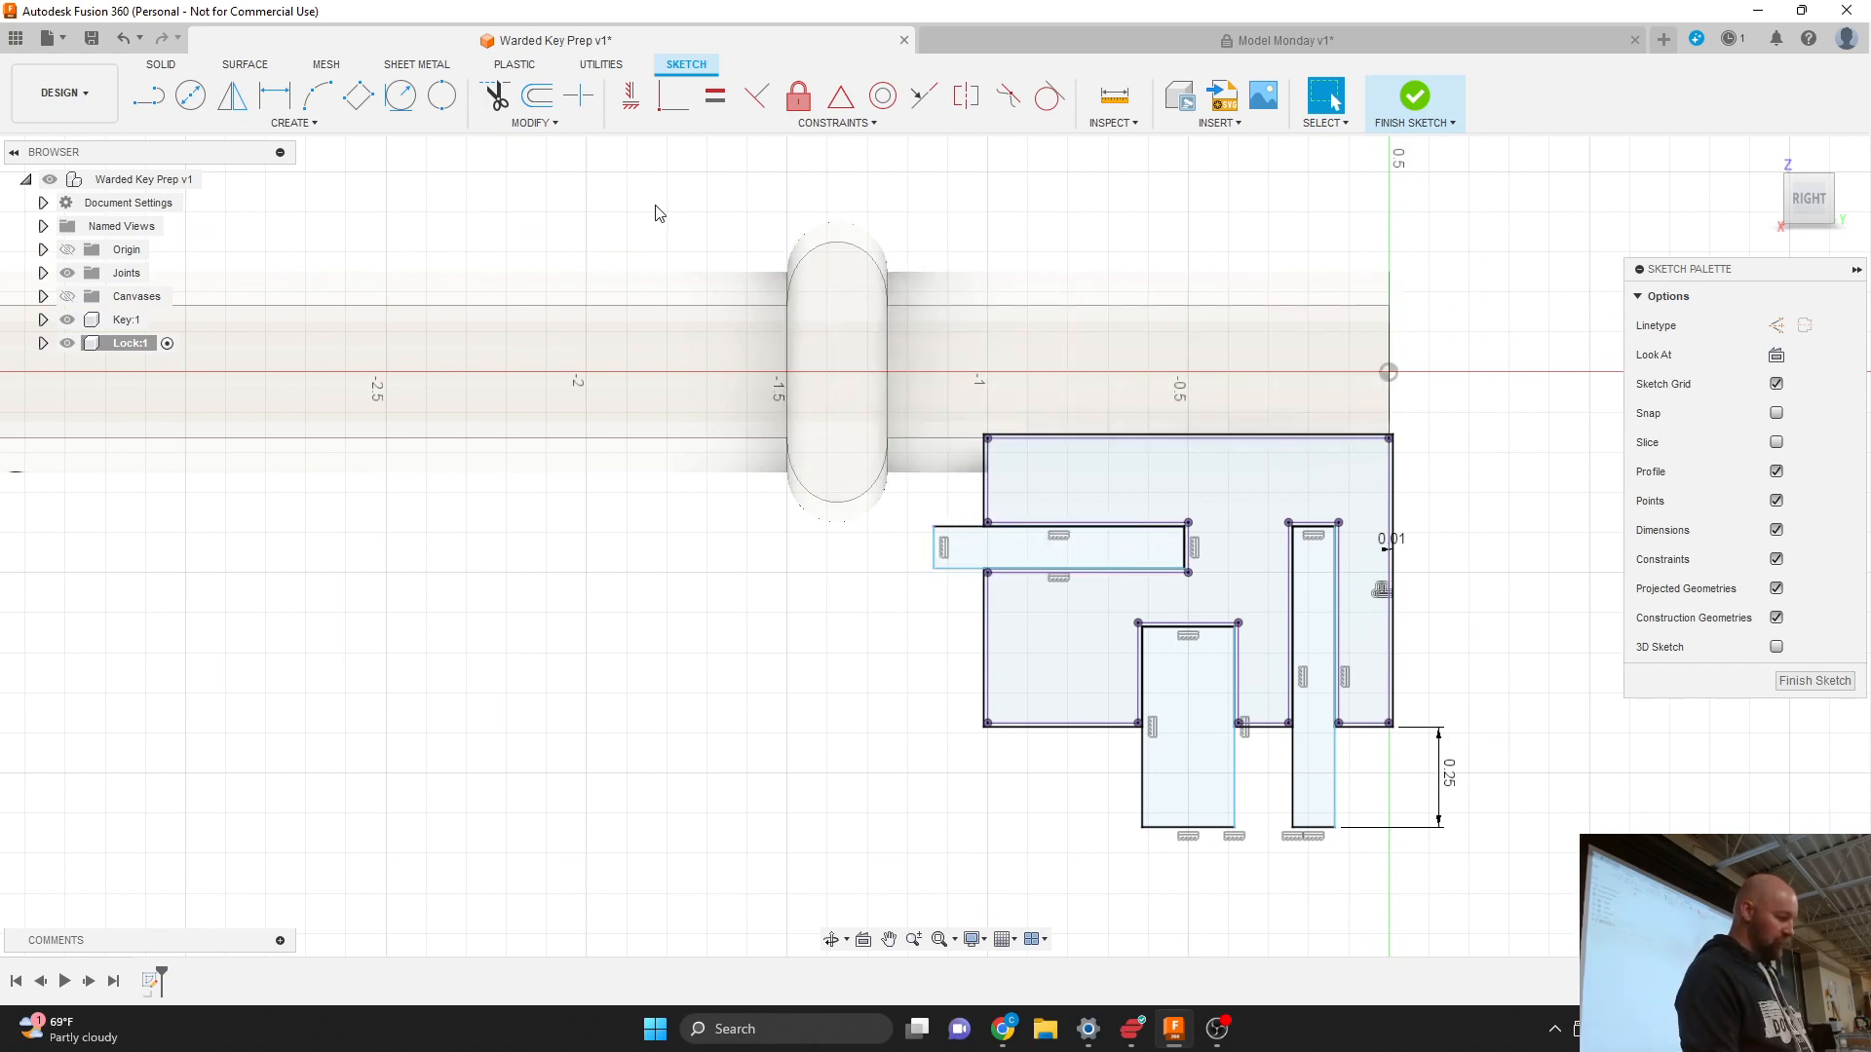
Step: Dimension the horizontal ward rectangle's outer end 0.125 in beyond the adjacent vertical edge of the bit's offset outline
left_click(336, 125)
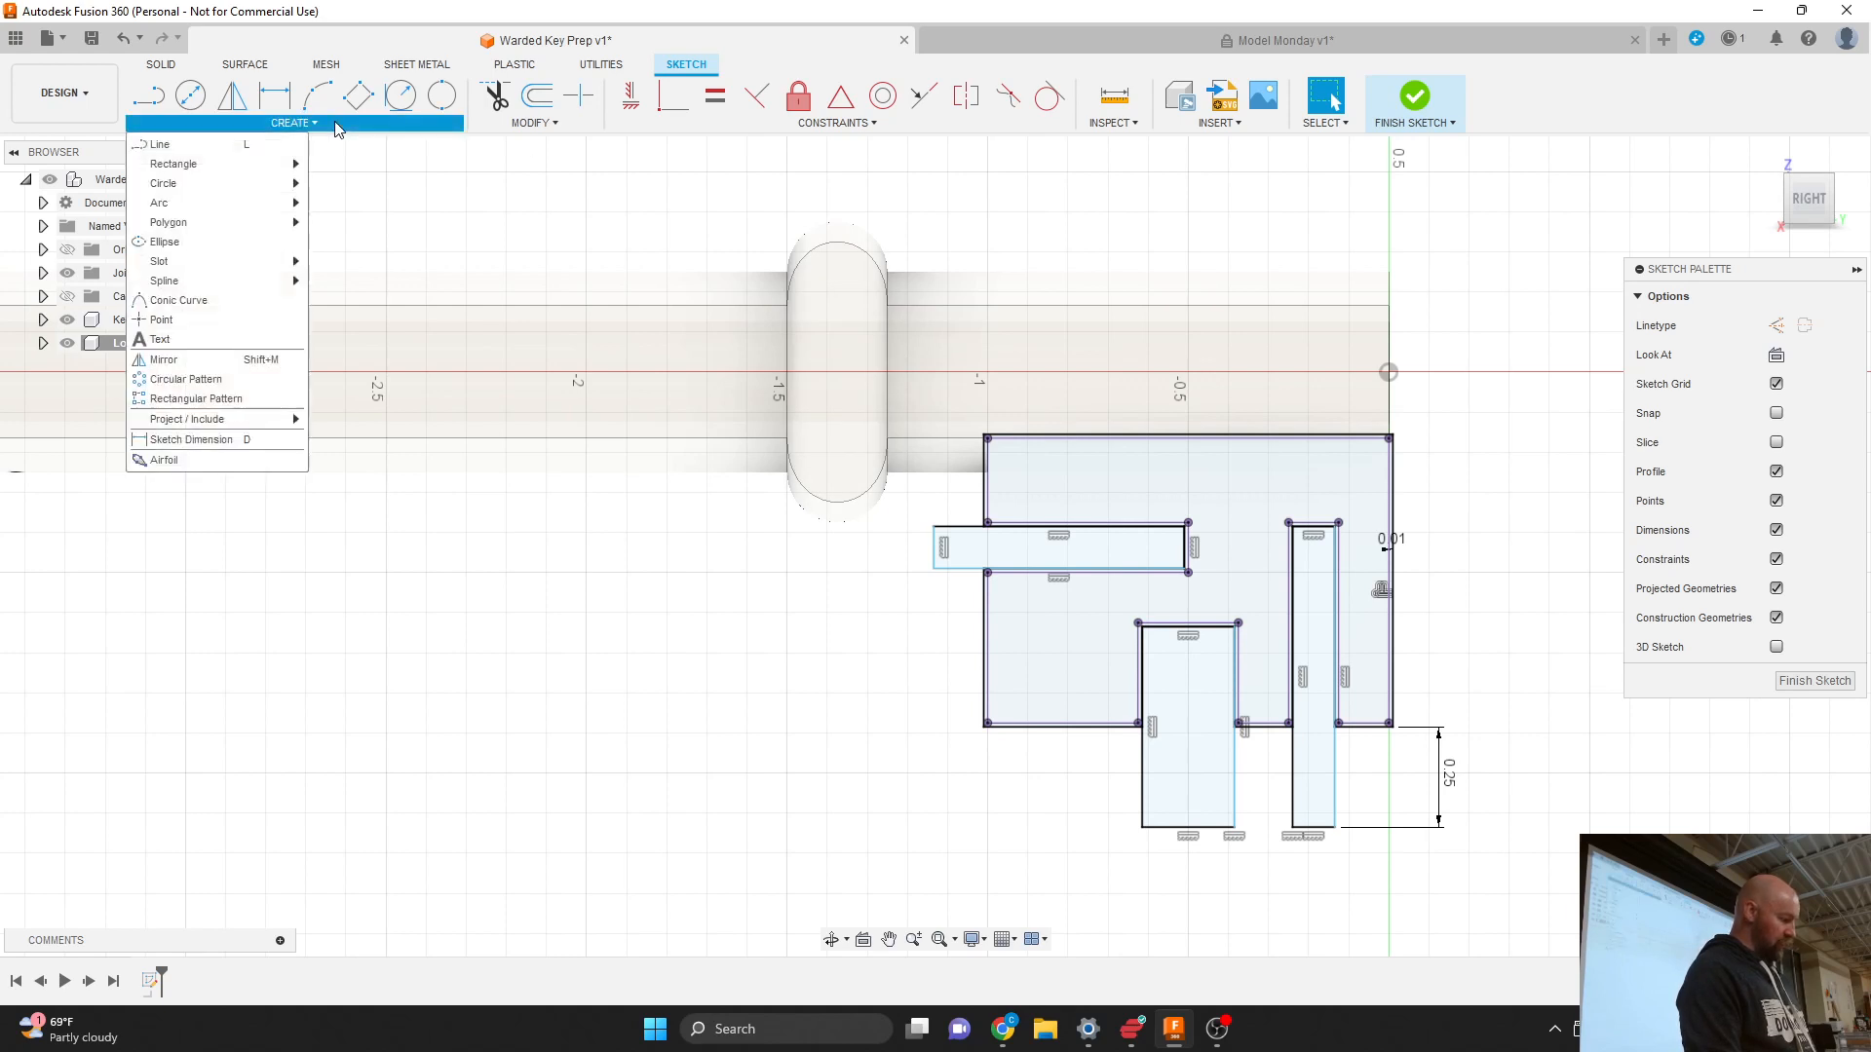
left_click(234, 440)
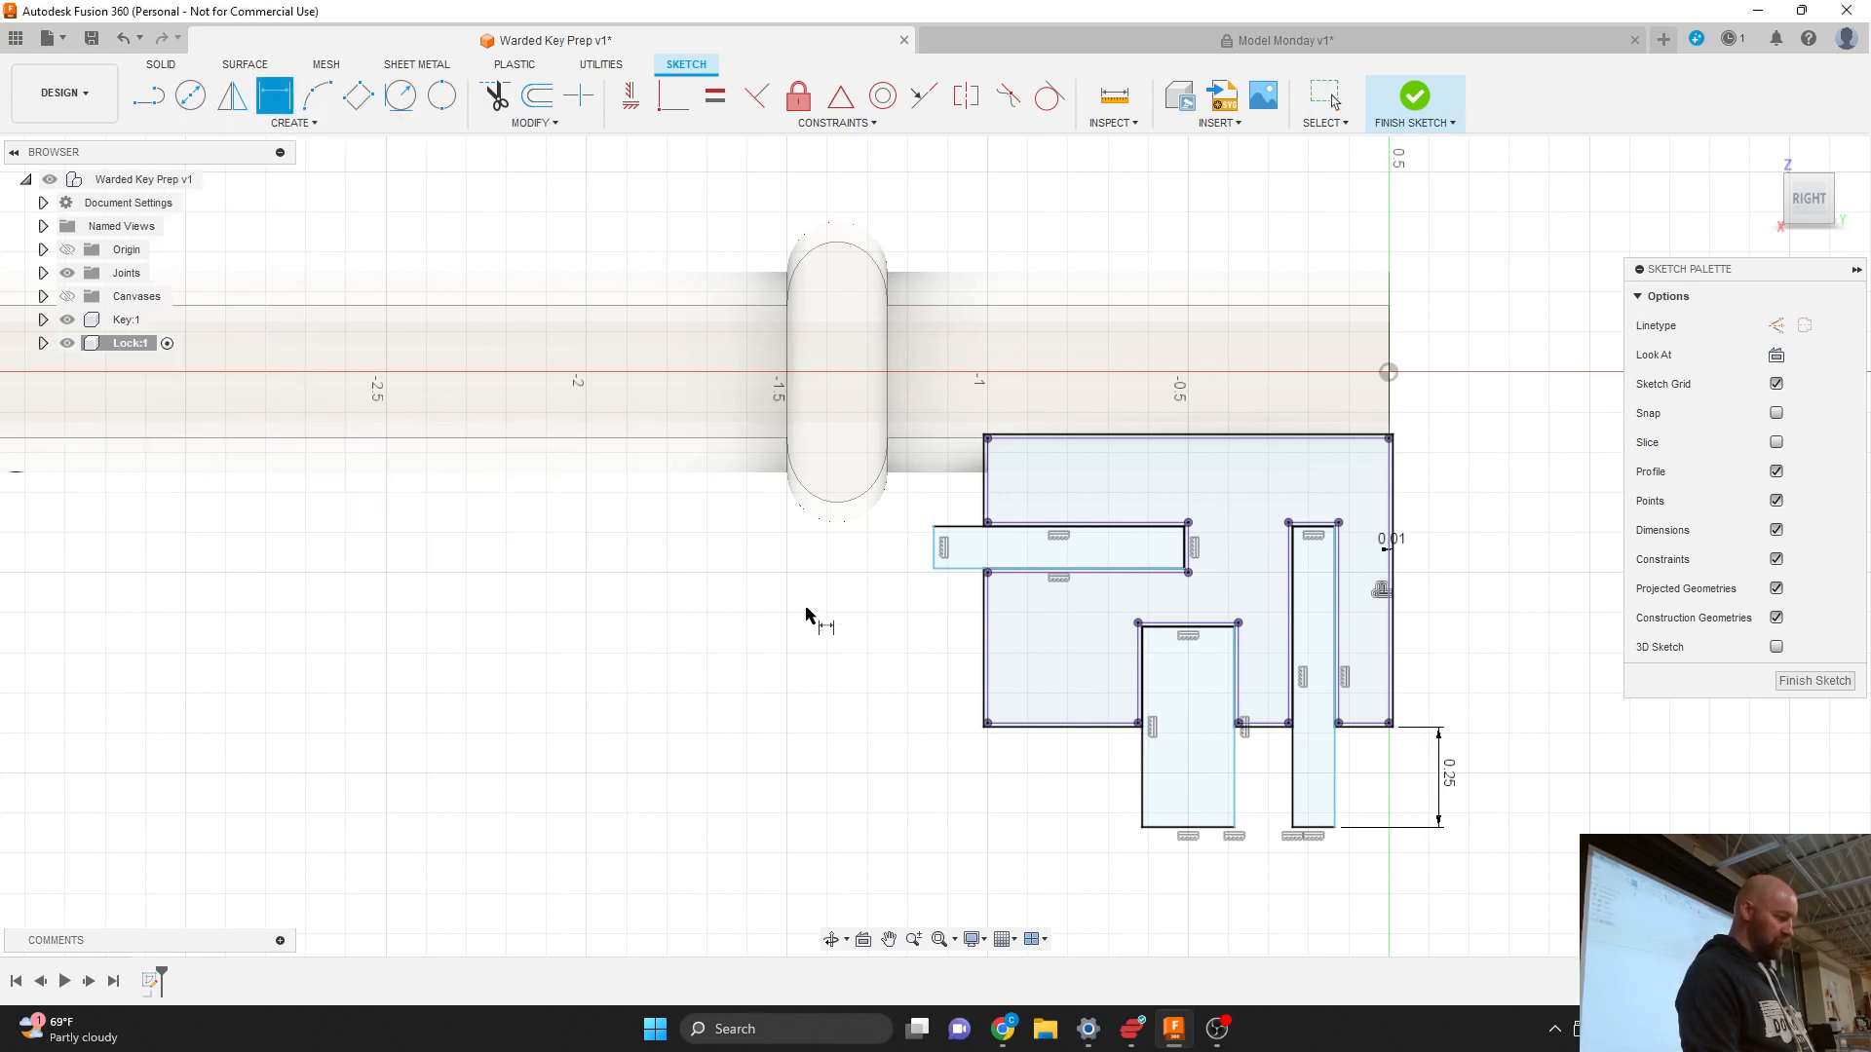
left_click(933, 568)
left_click(987, 619)
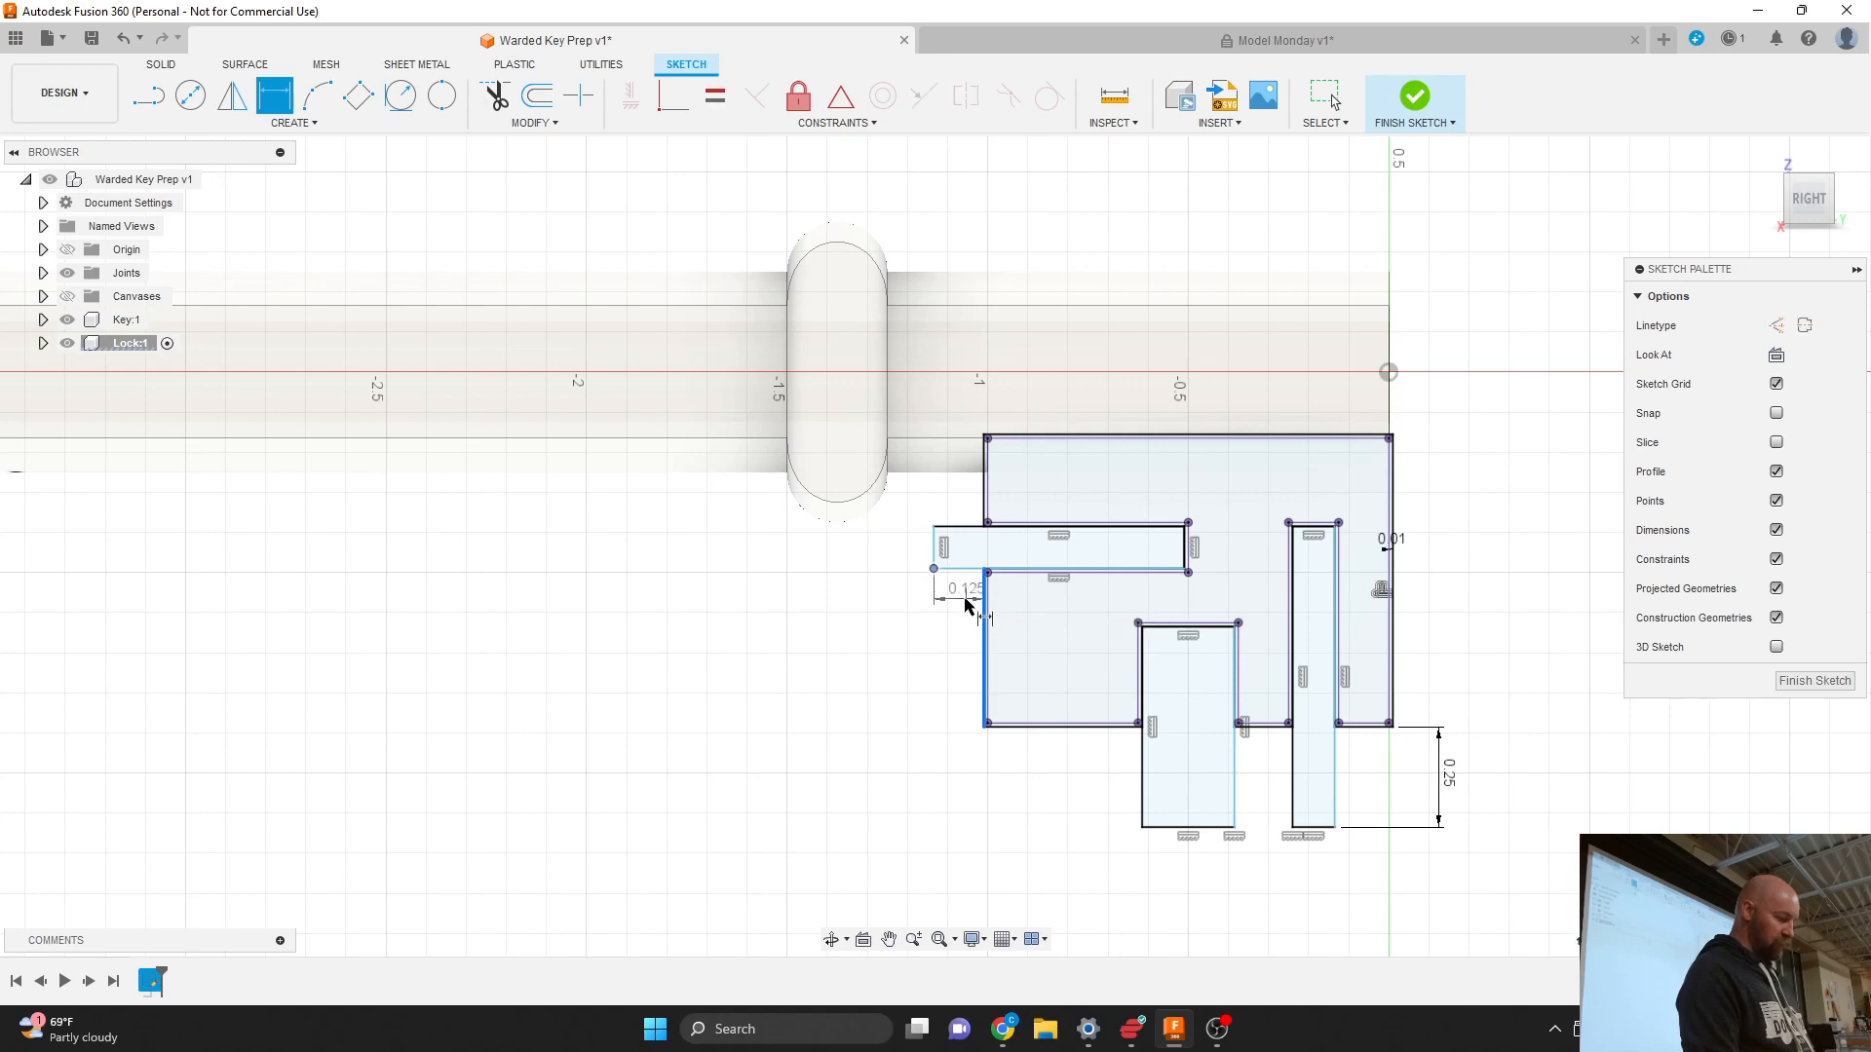
left_click(959, 606)
type("0.125")
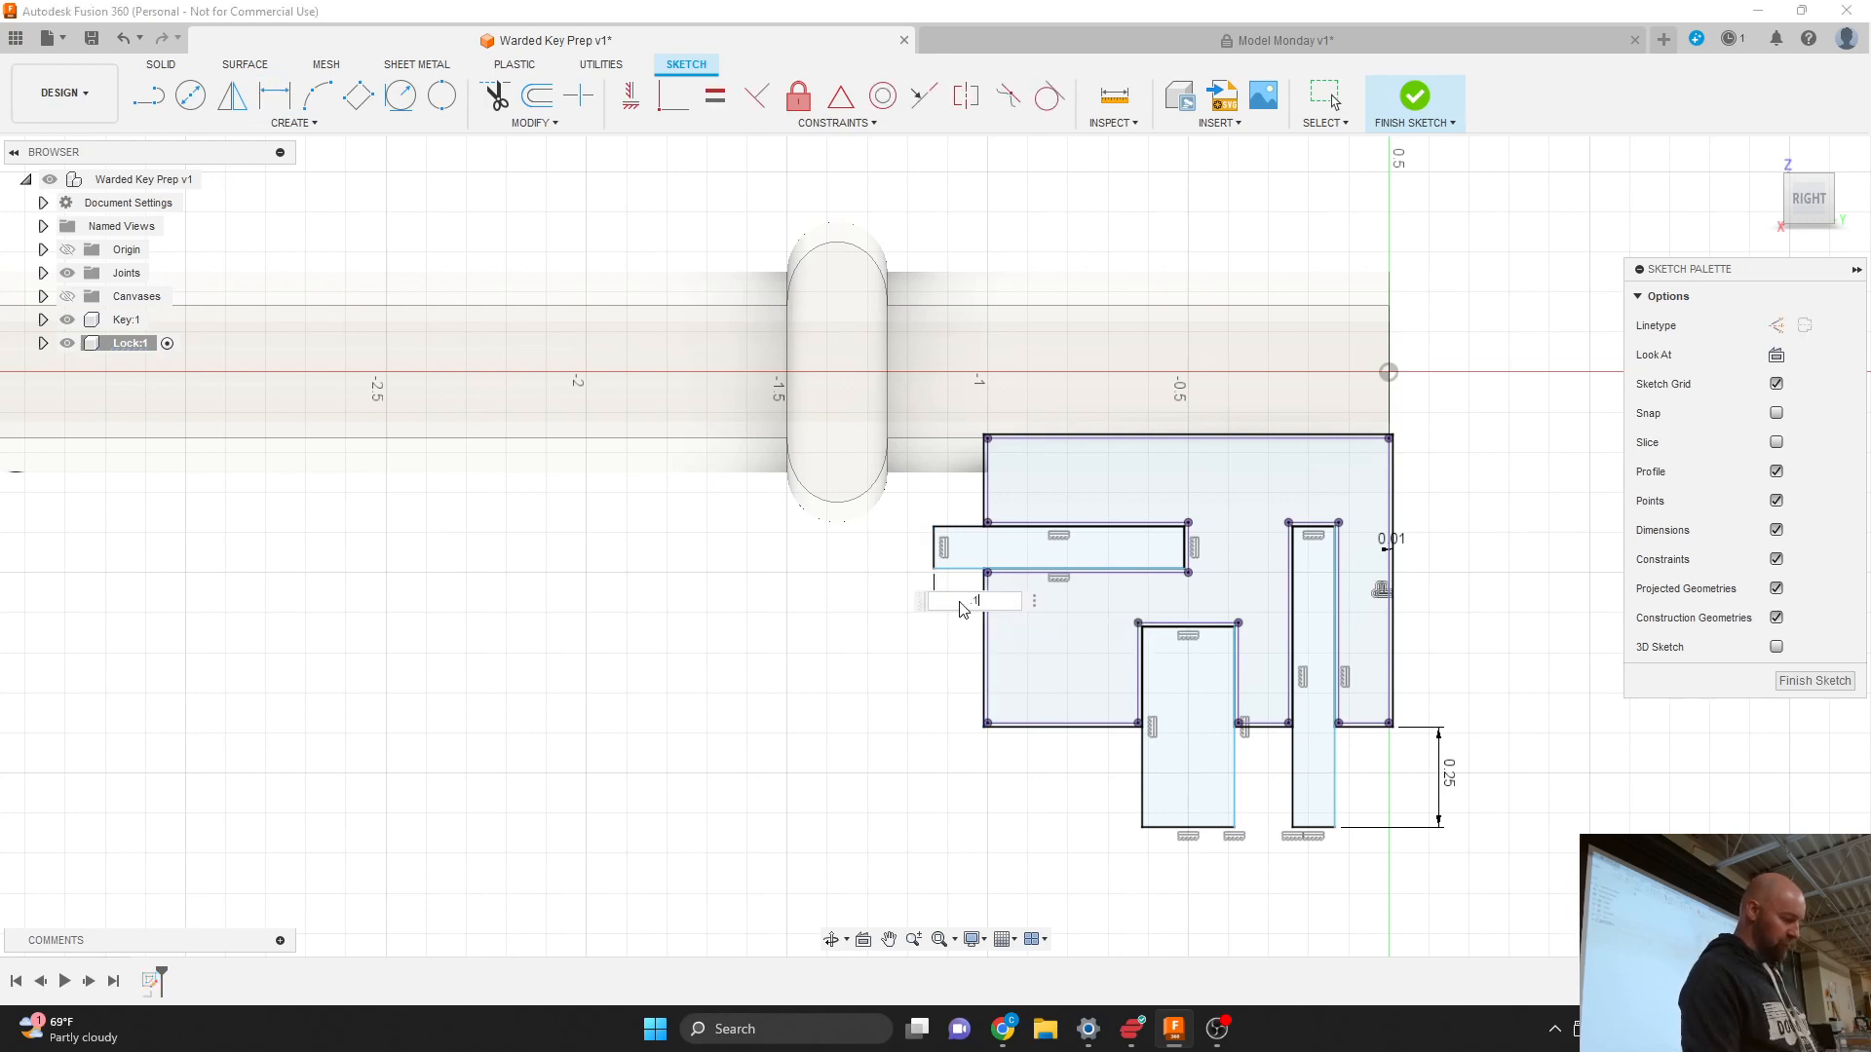
key("Return")
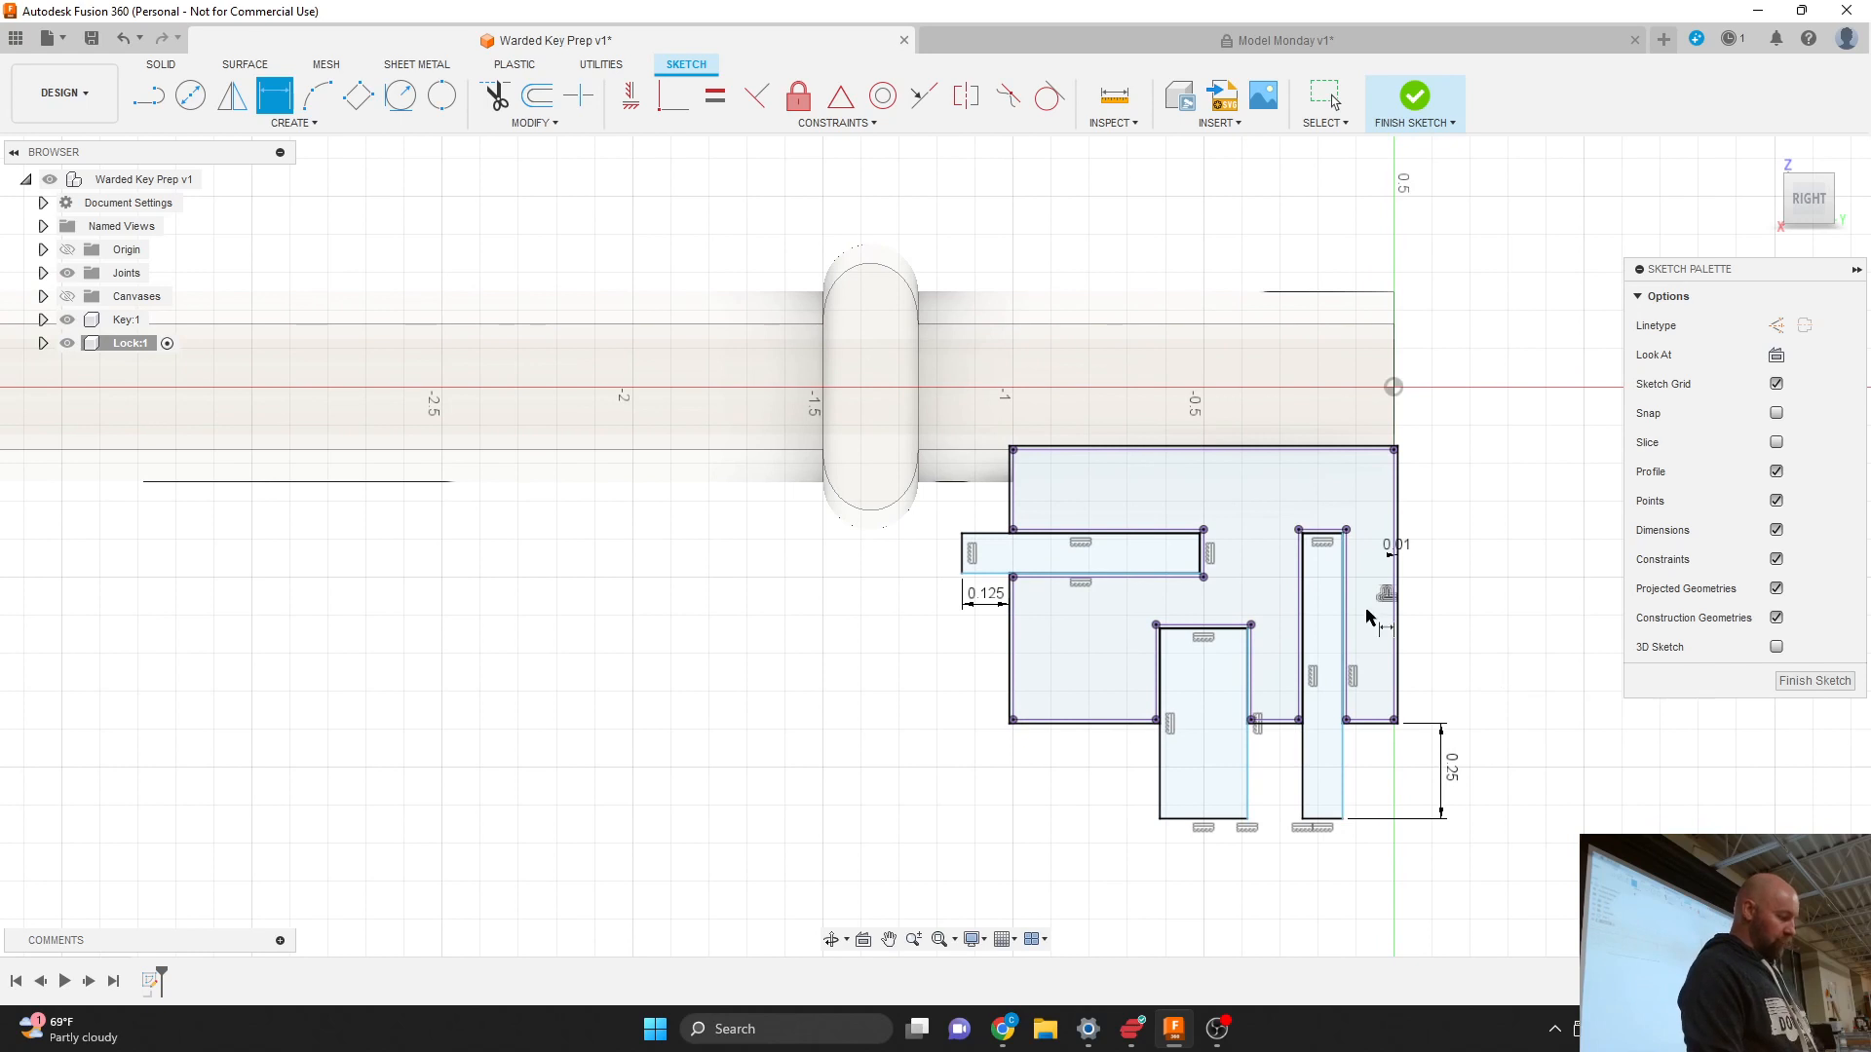
key("Escape")
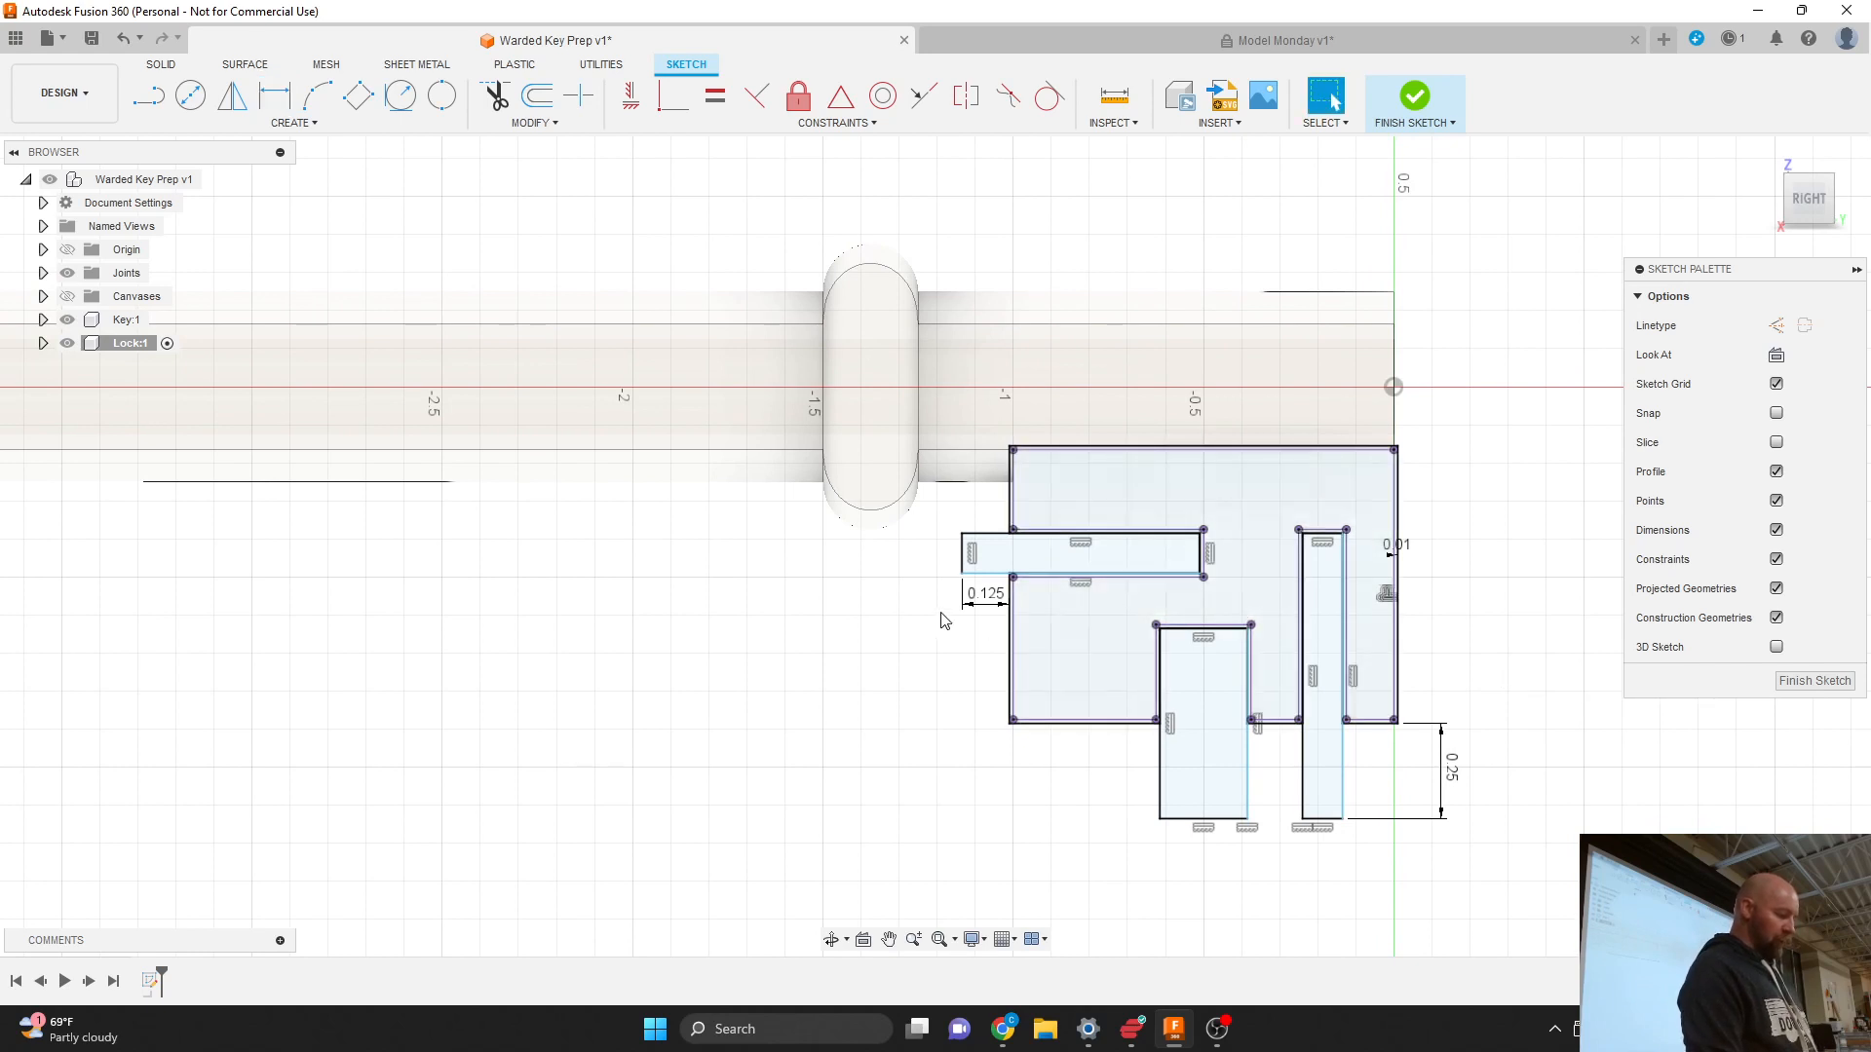
Step: Sketch a two-point rectangle of about 1.24 by 1.095 in enclosing the offset outline and all three ward rectangles
scroll(940, 618, "down", 2)
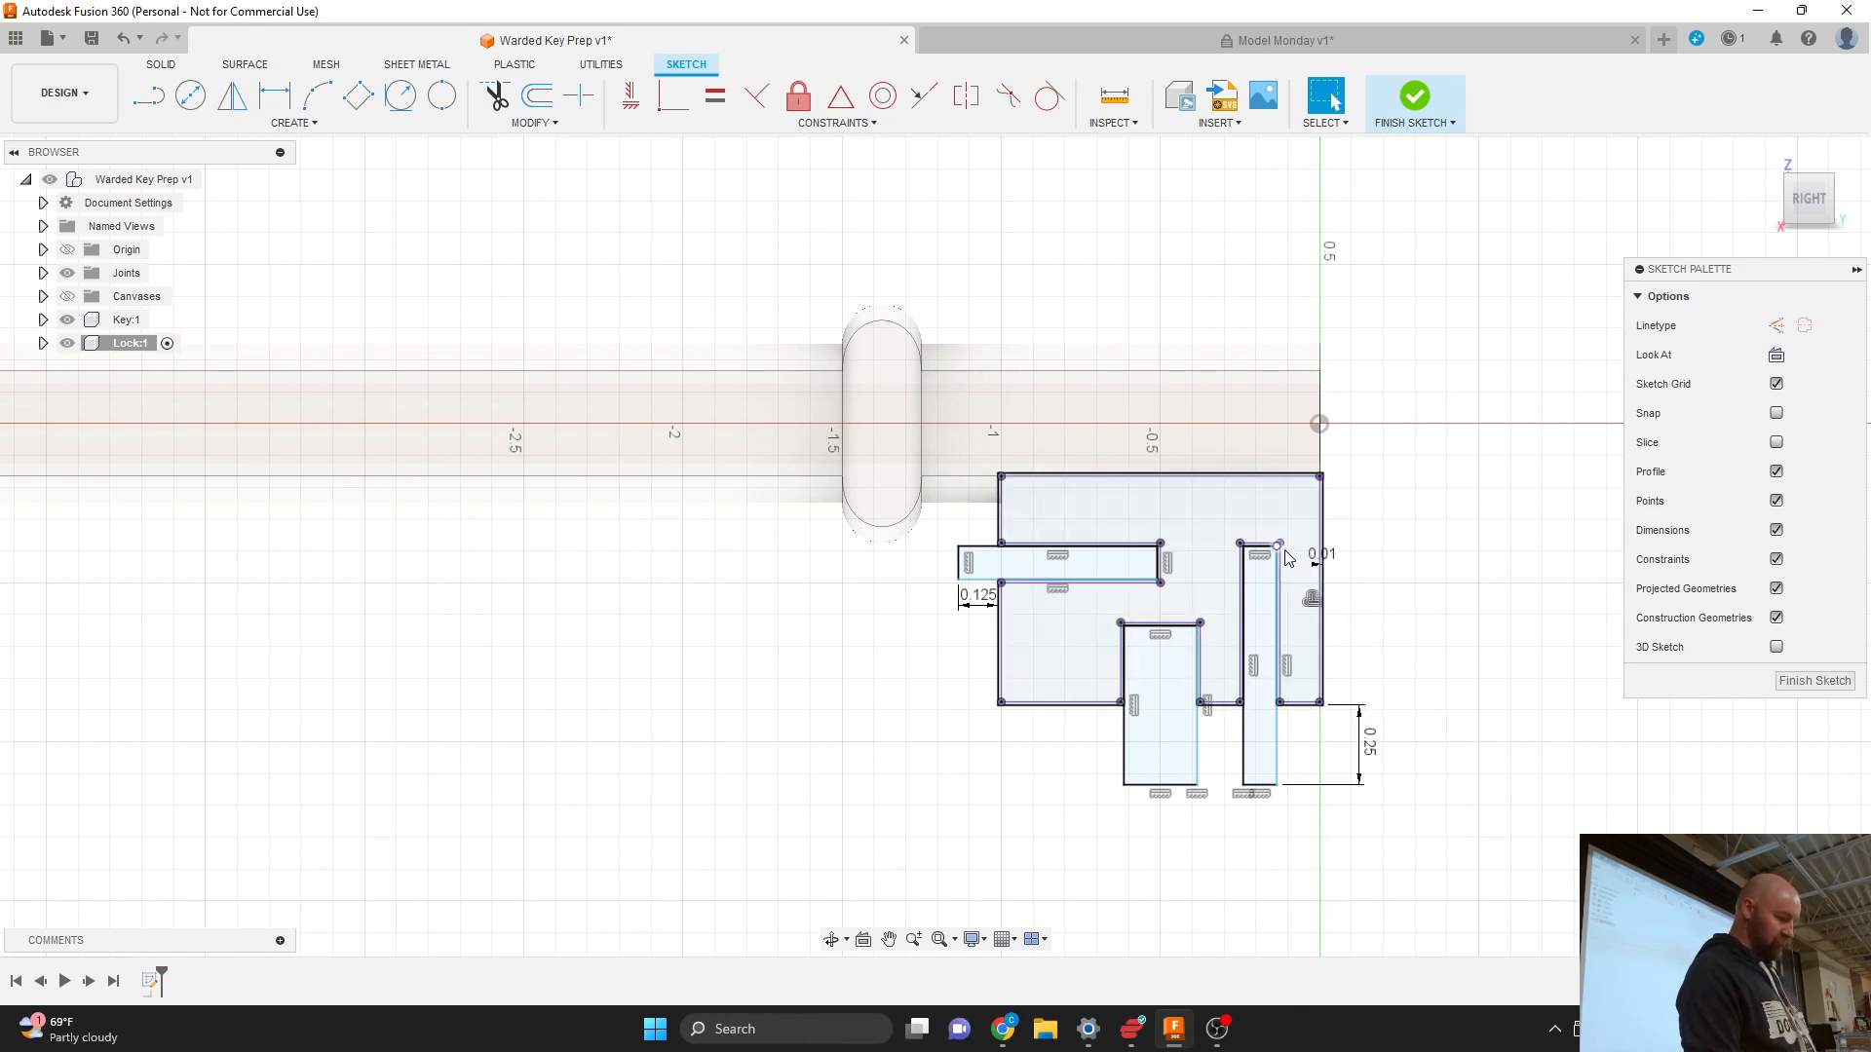
scroll(1285, 538, "up", 2)
scroll(1284, 547, "up", 1)
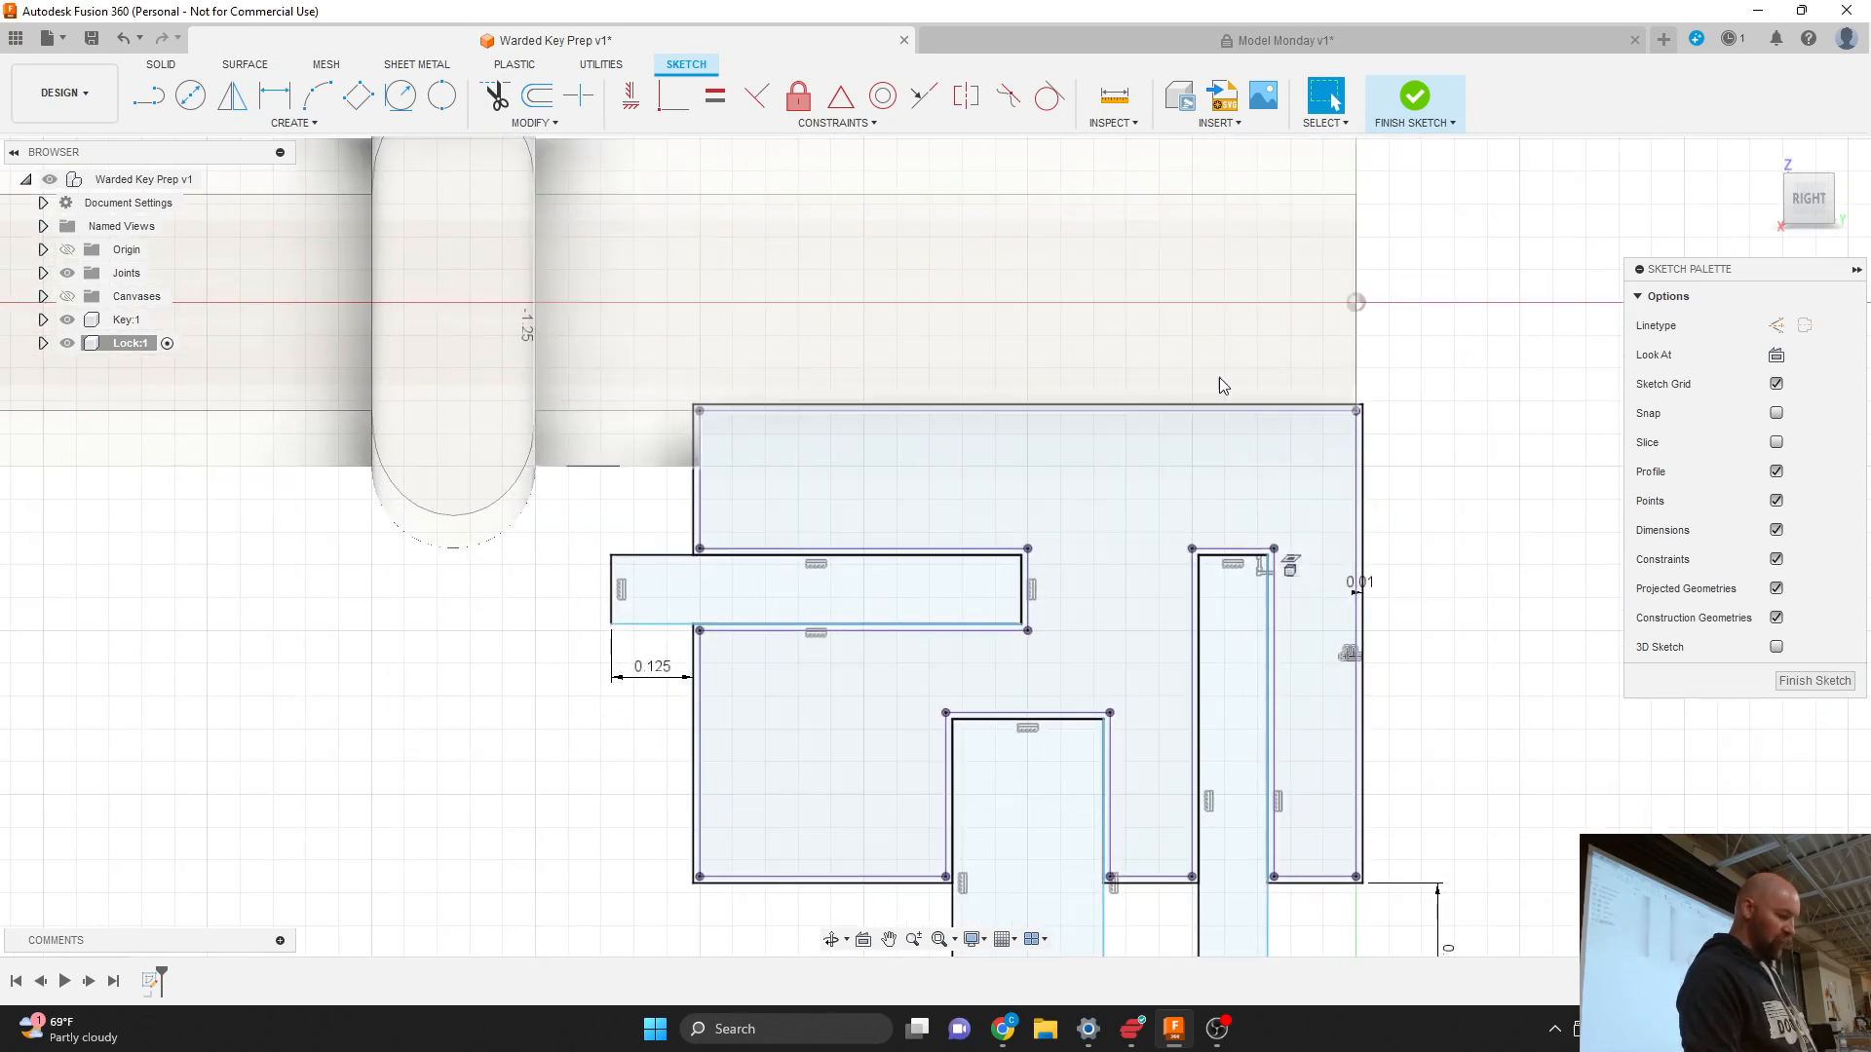
scroll(1219, 377, "down", 2)
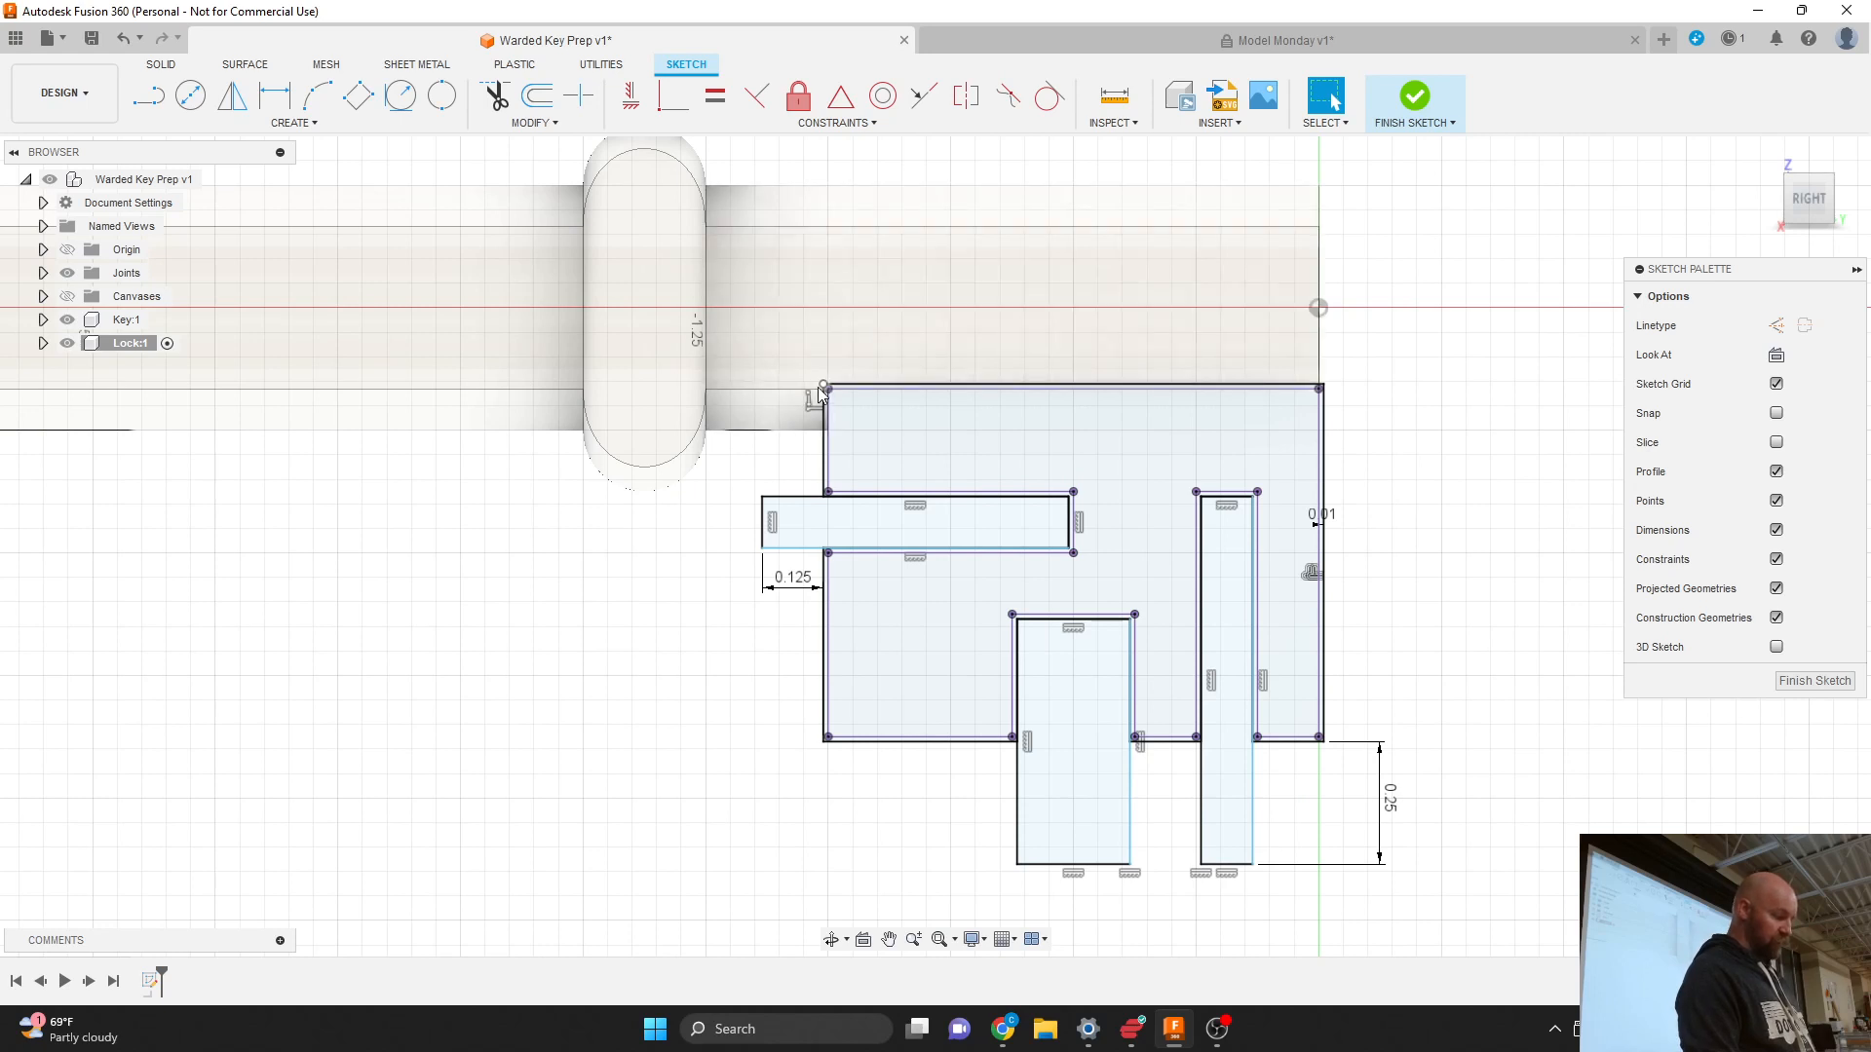
key("r")
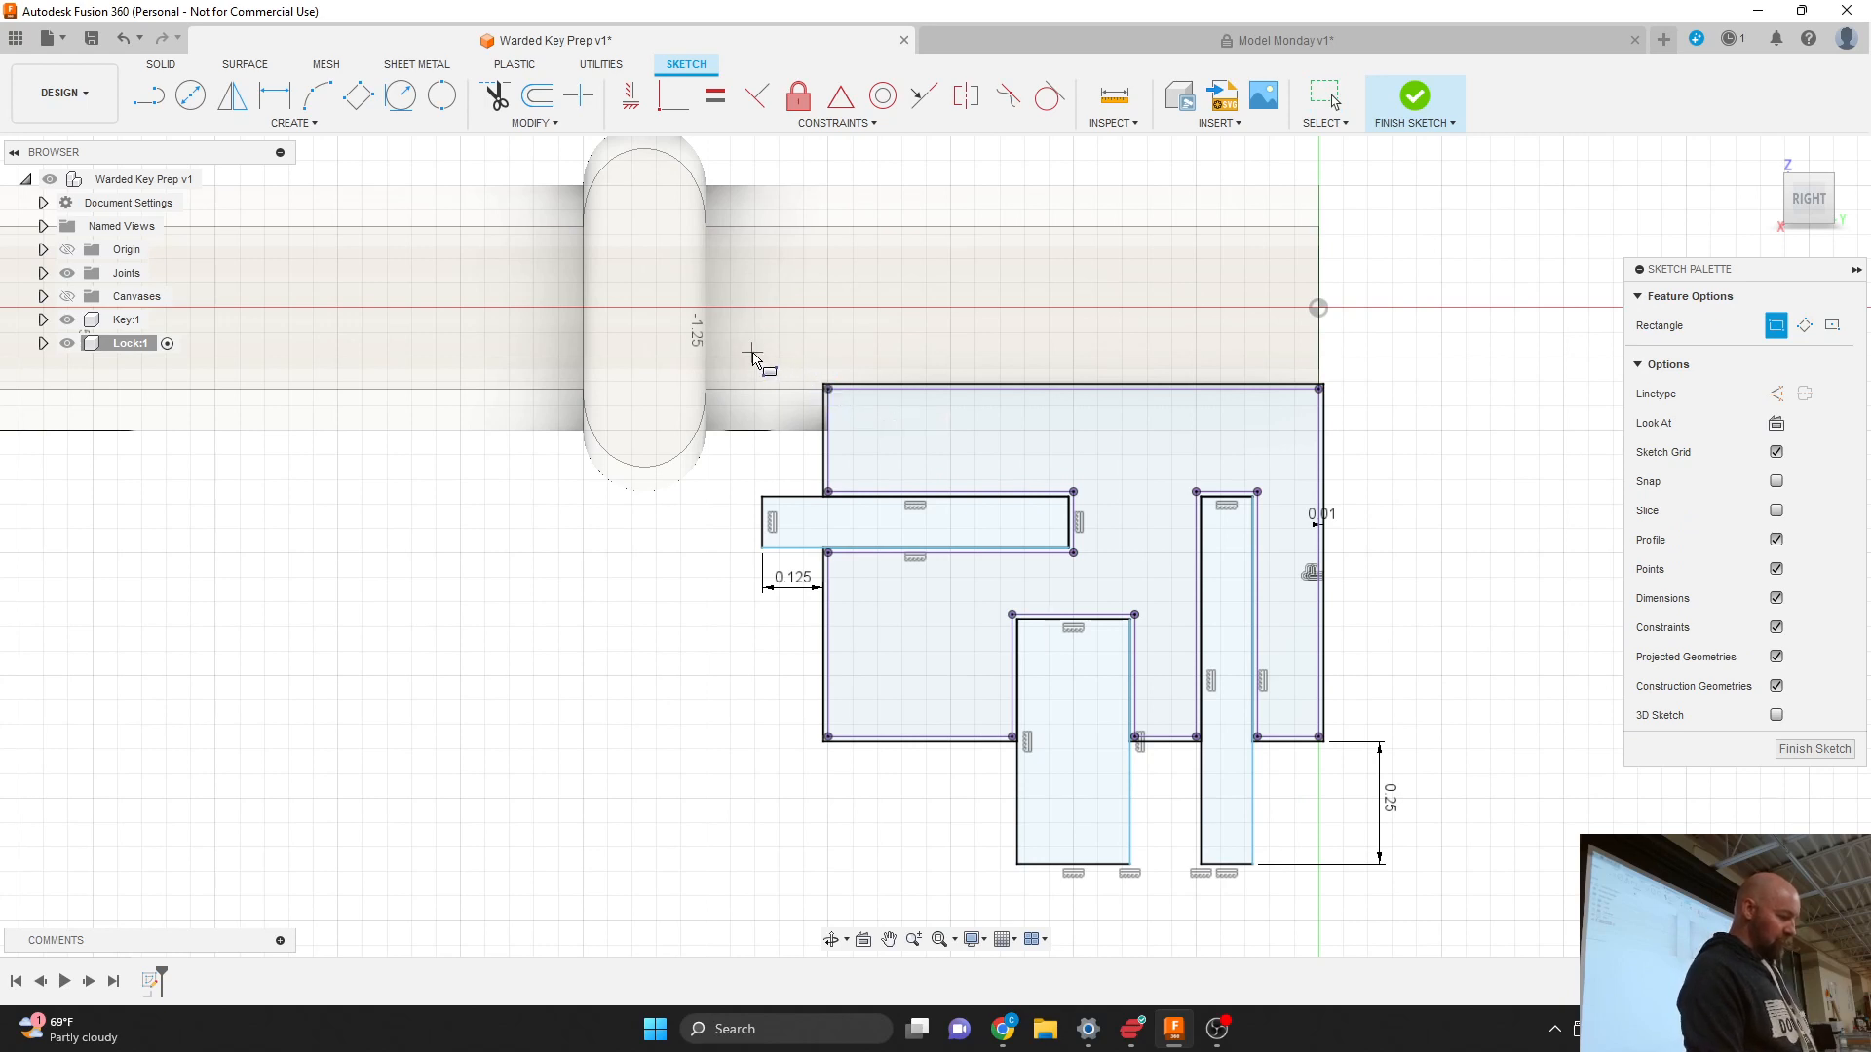
left_click(744, 353)
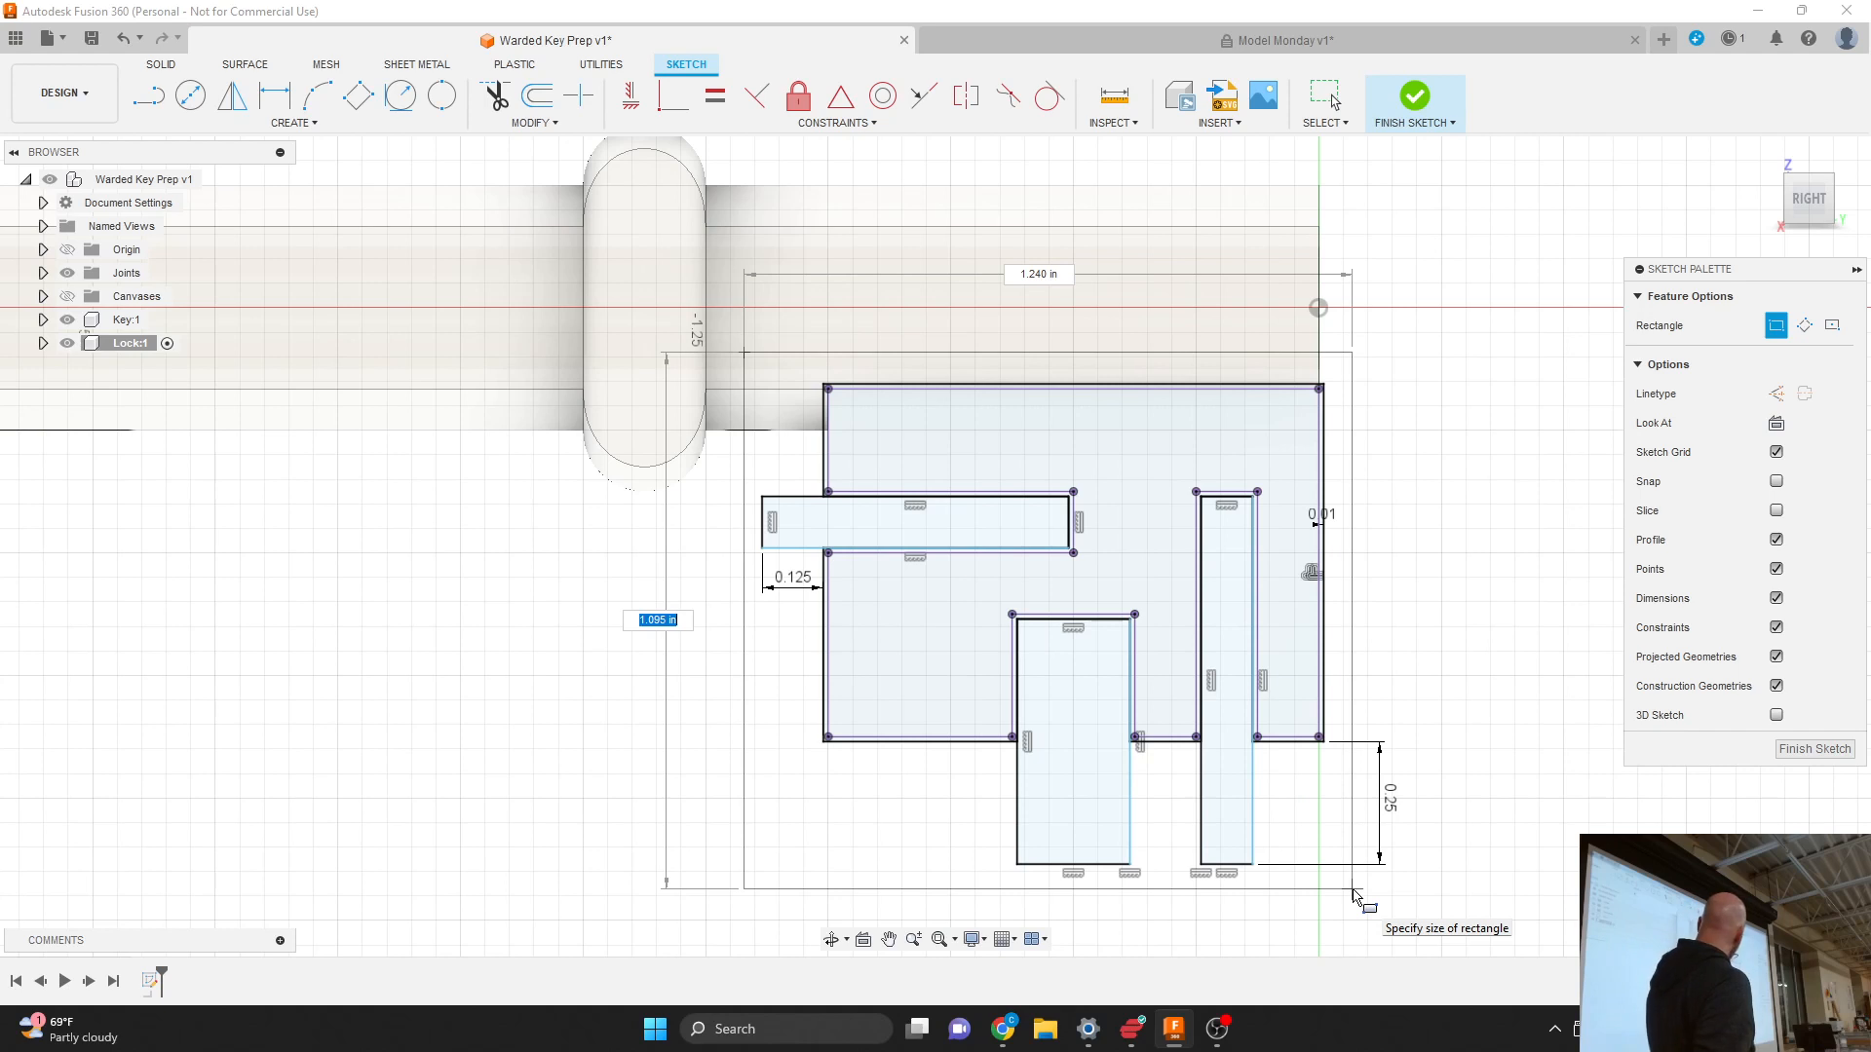
left_click(1354, 890)
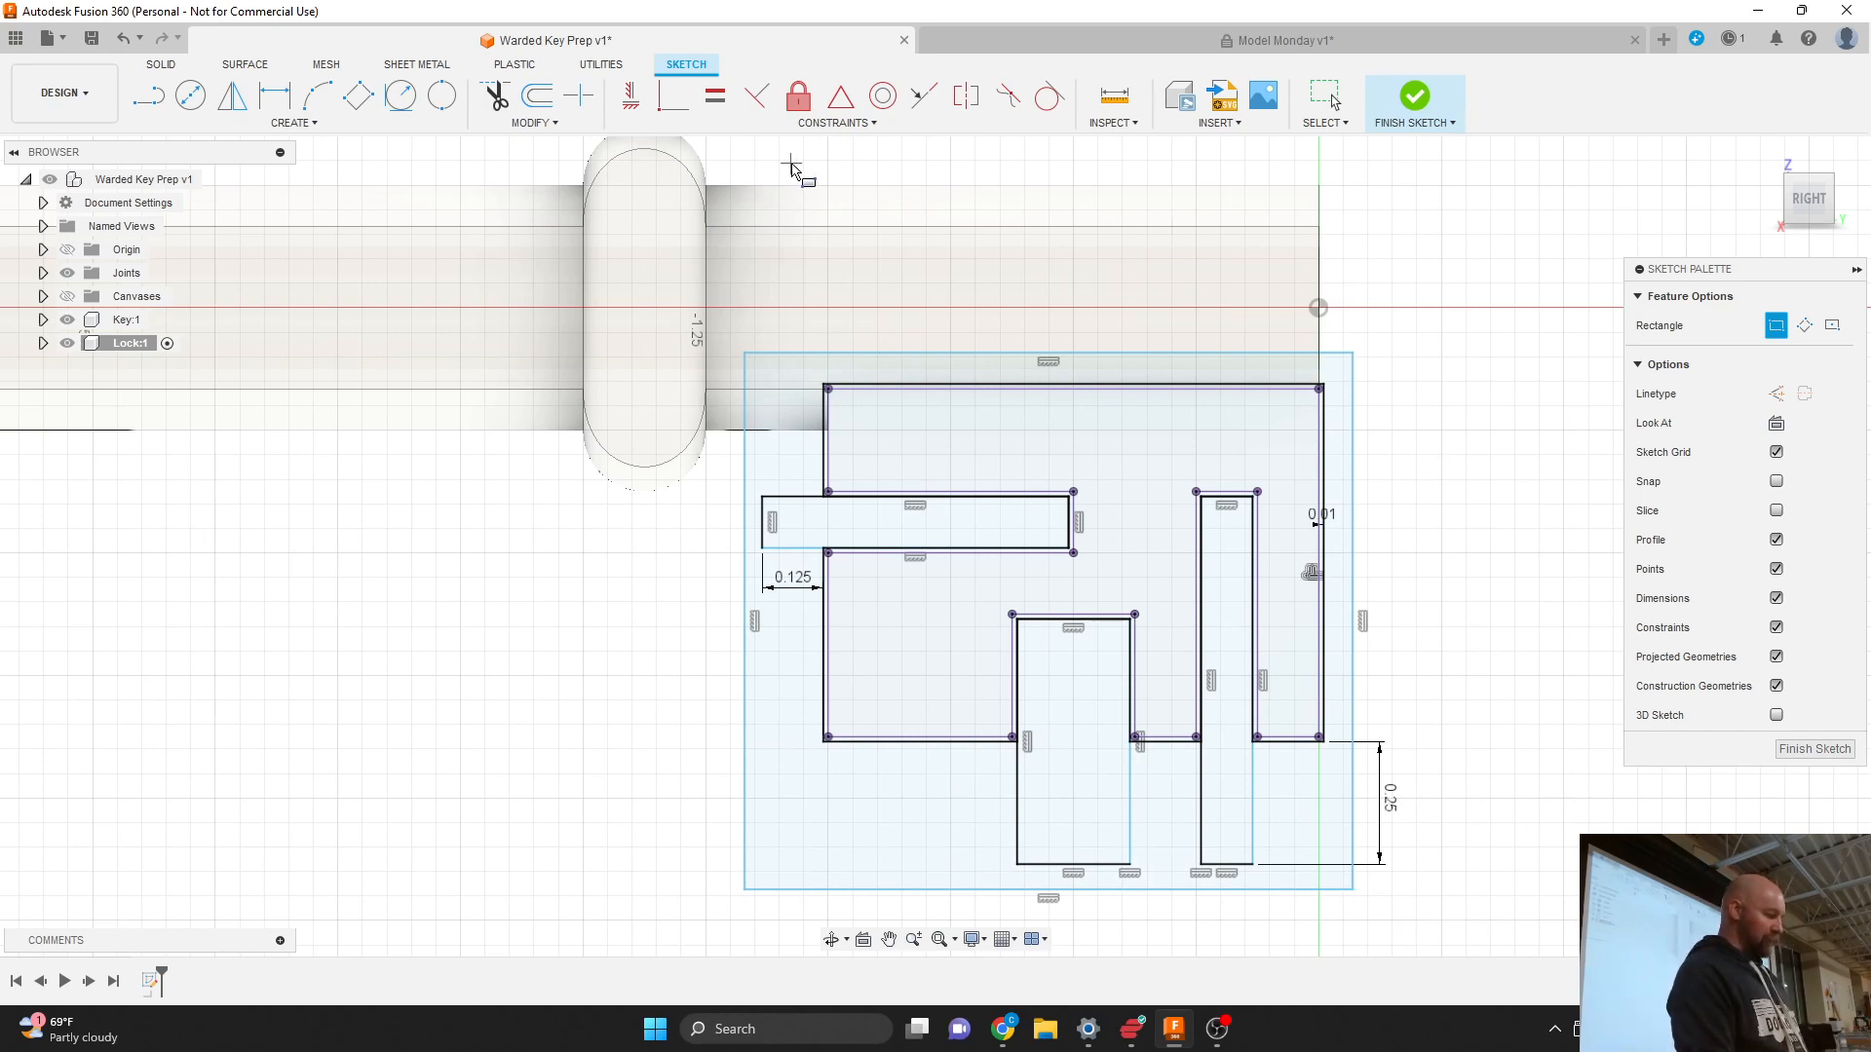
Step: Make the enclosing rectangle's upper edge coincident with the offset outline's upper corner, and its handle-side edge with the horizontal ward's outer corner
left_click(812, 127)
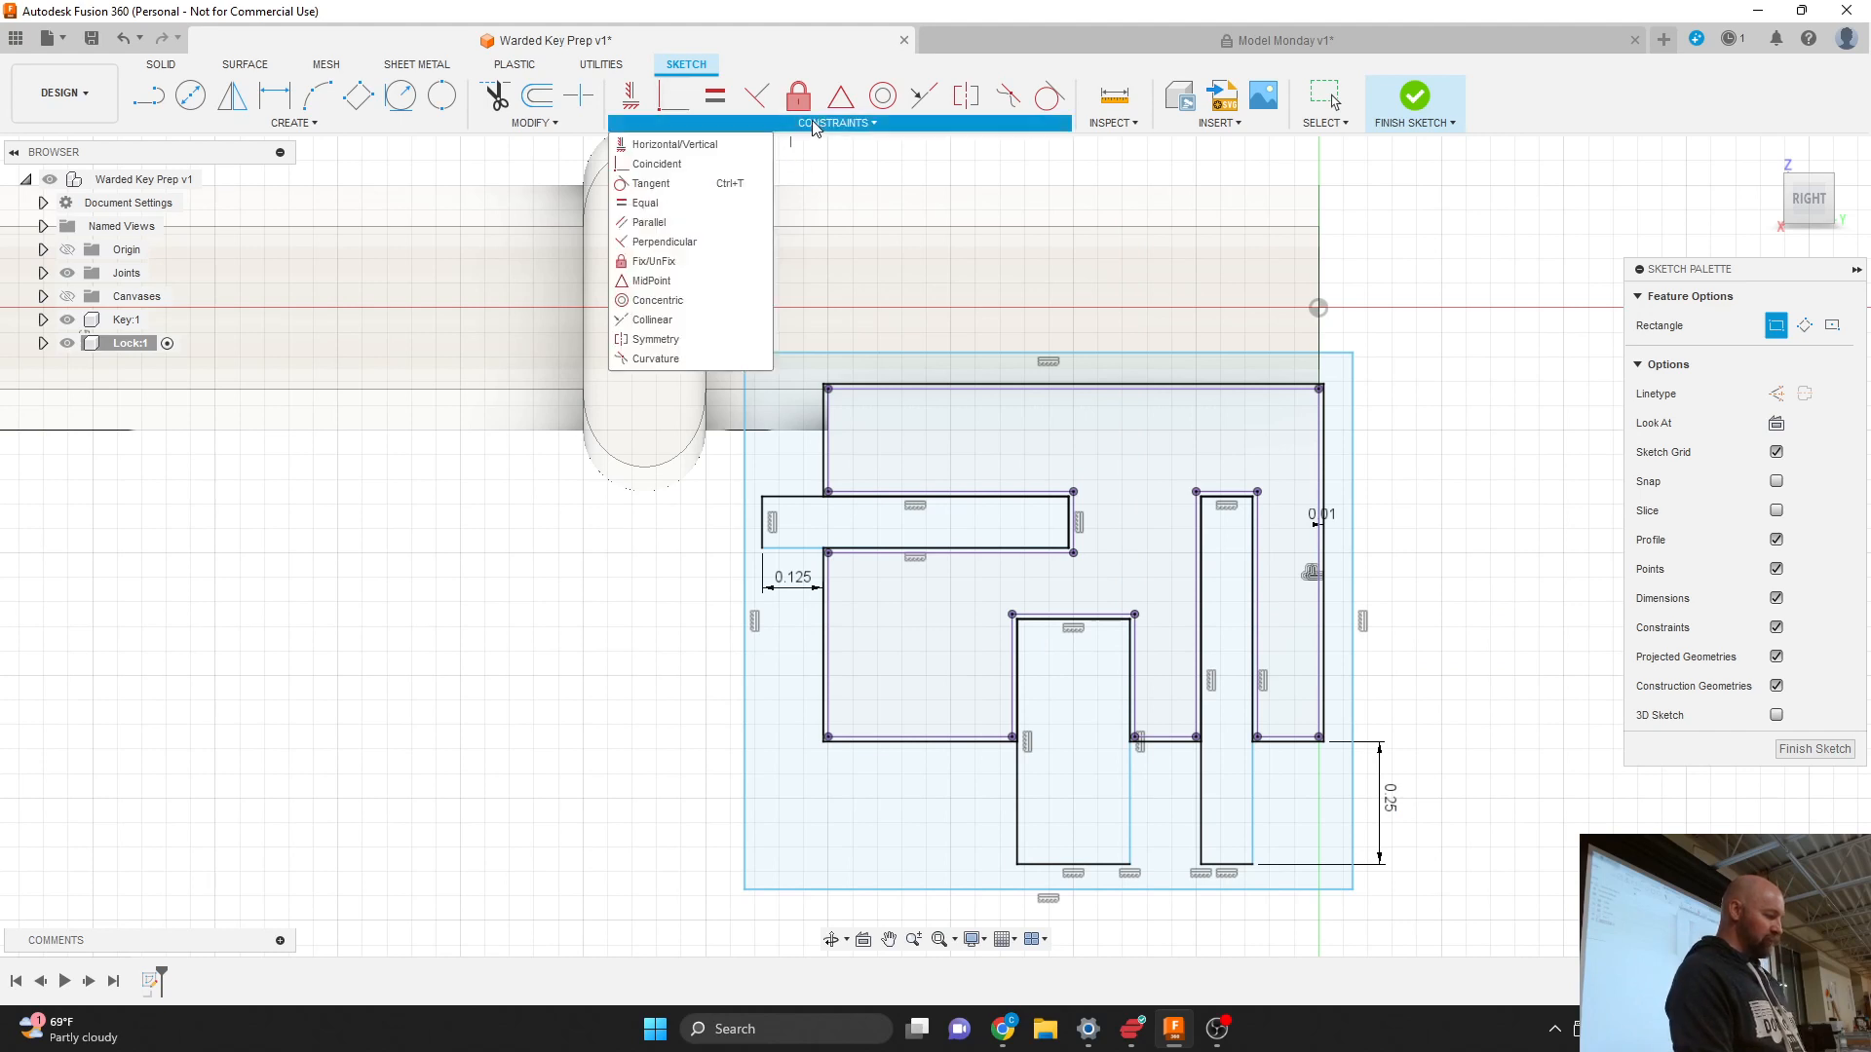
left_click(675, 164)
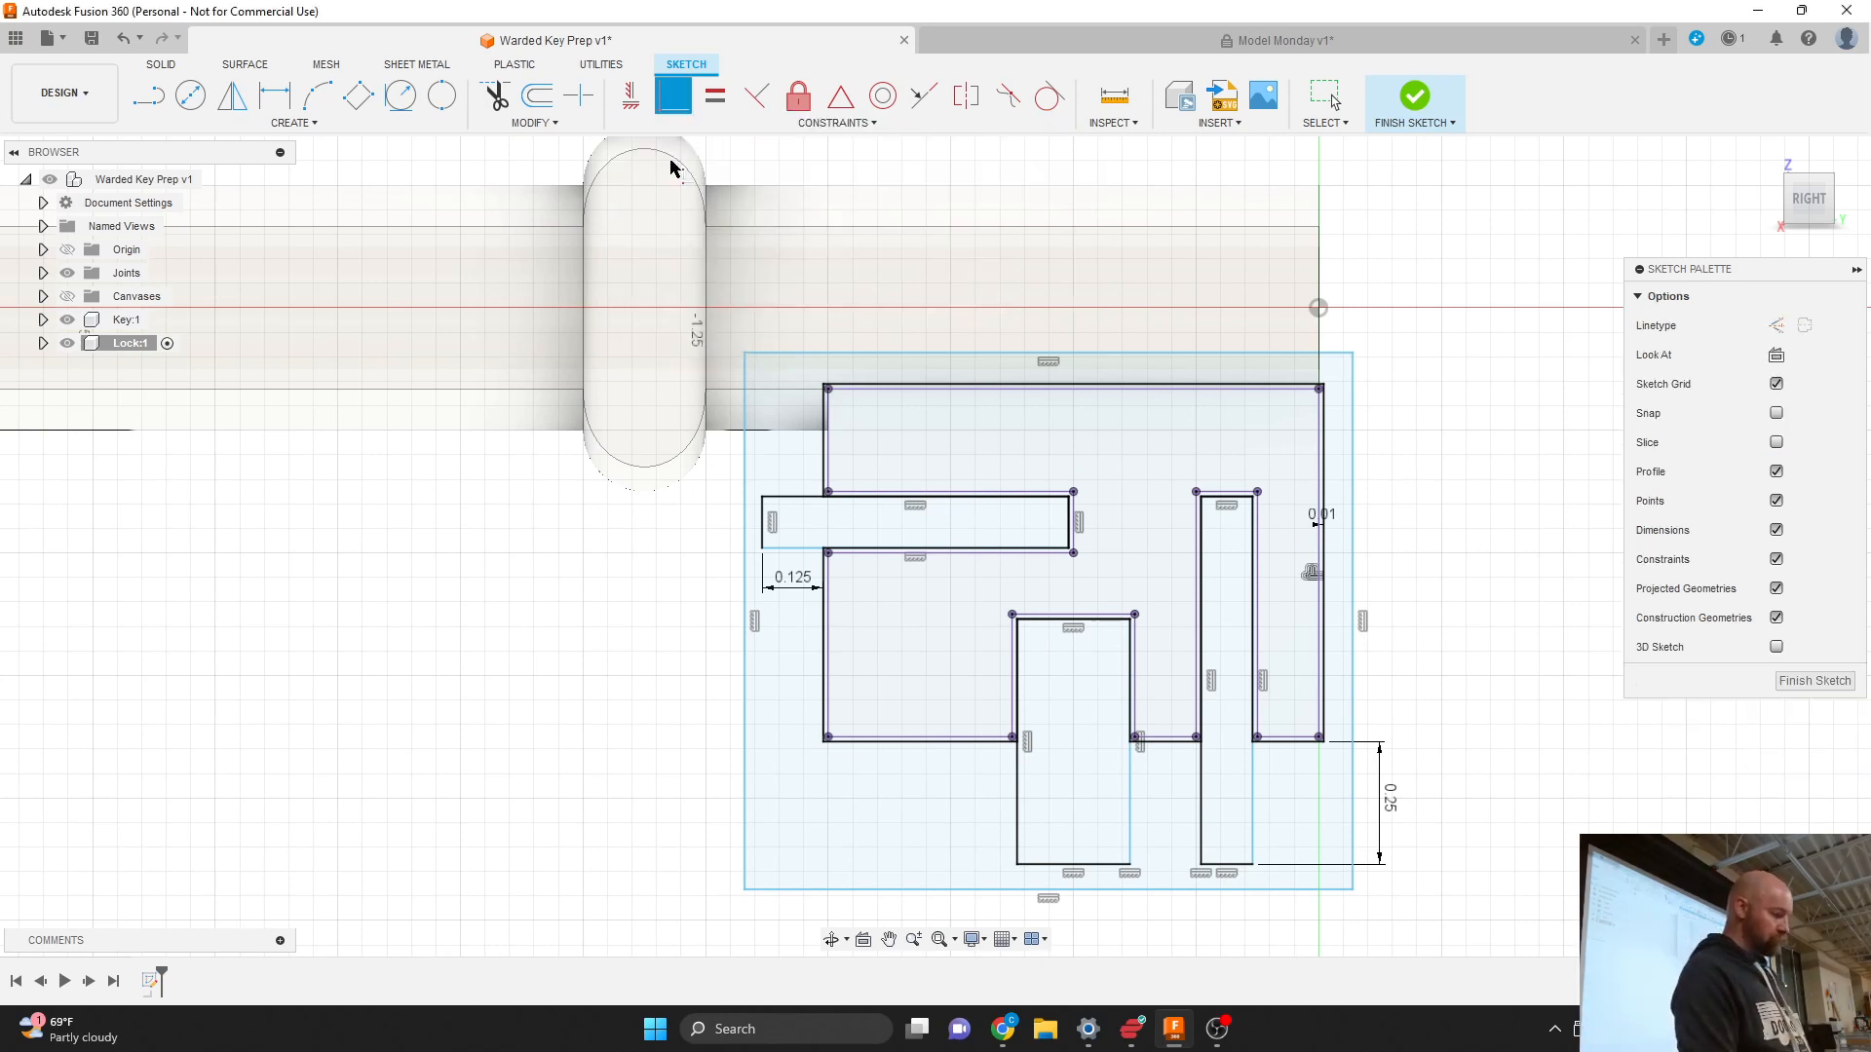
left_click(864, 354)
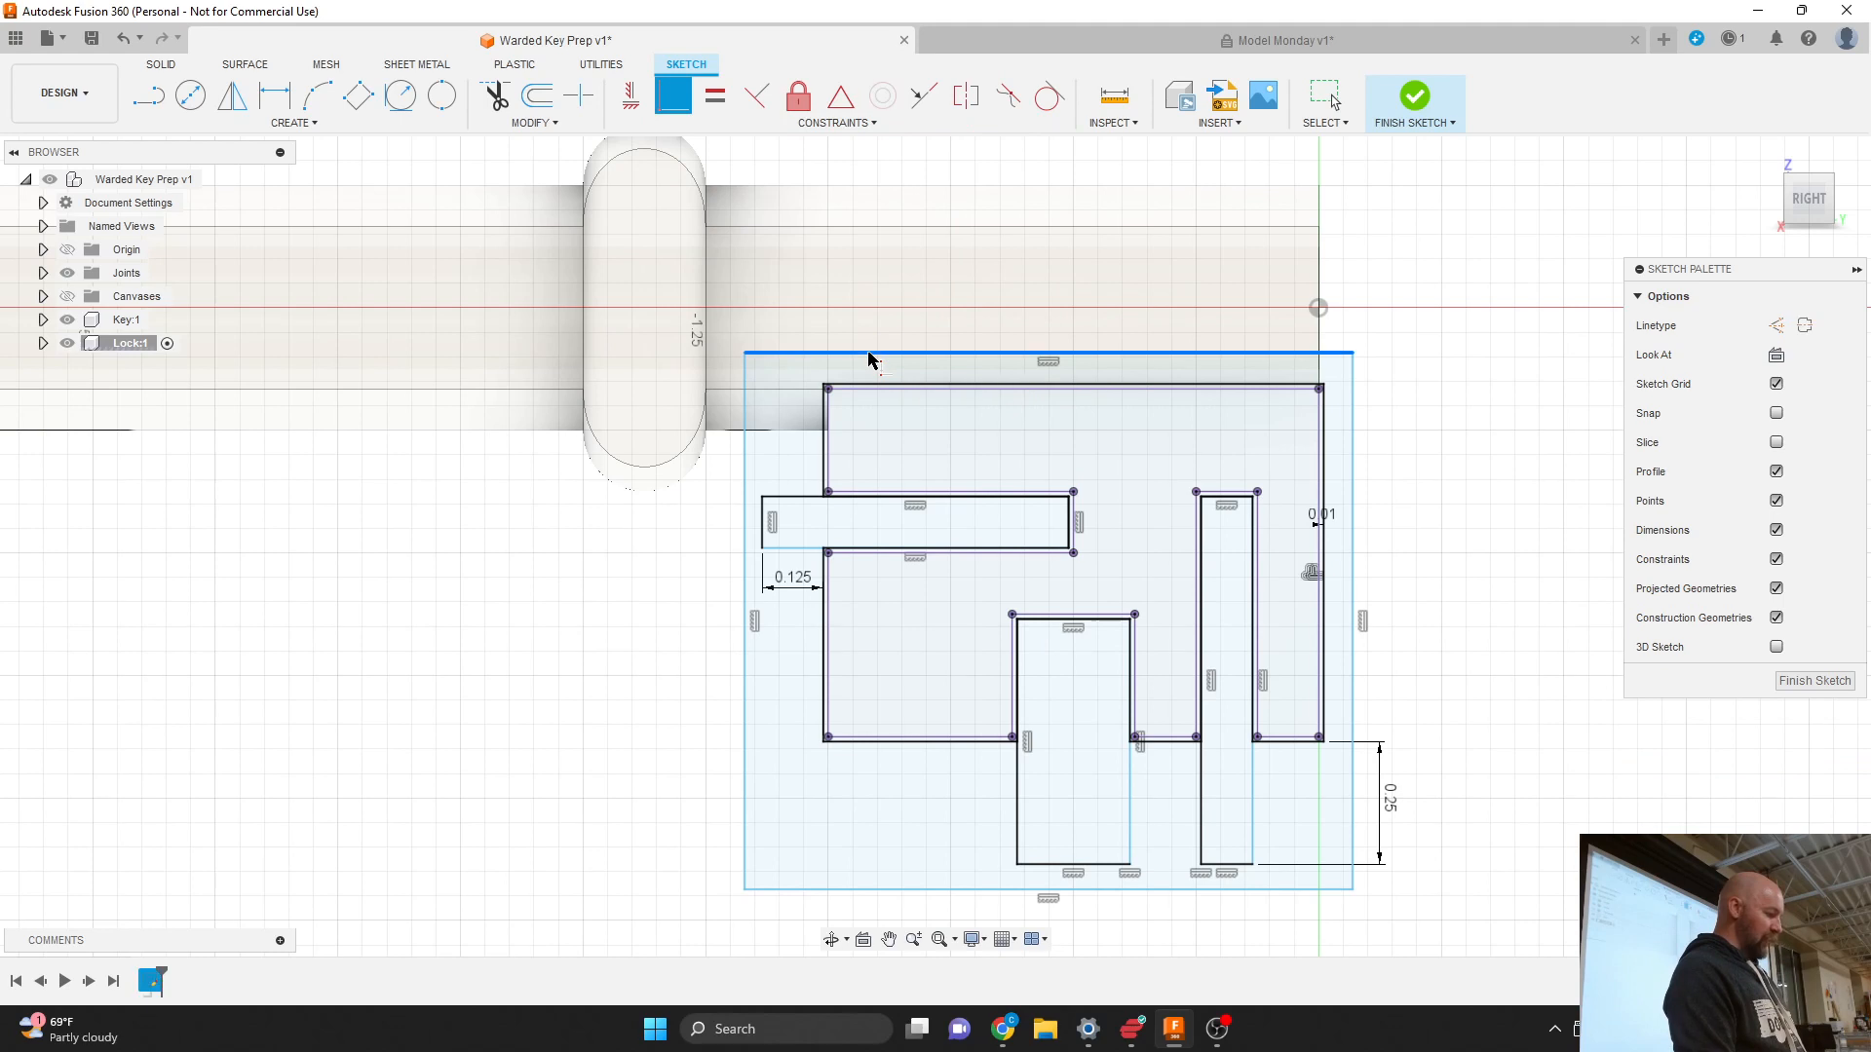
left_click(824, 387)
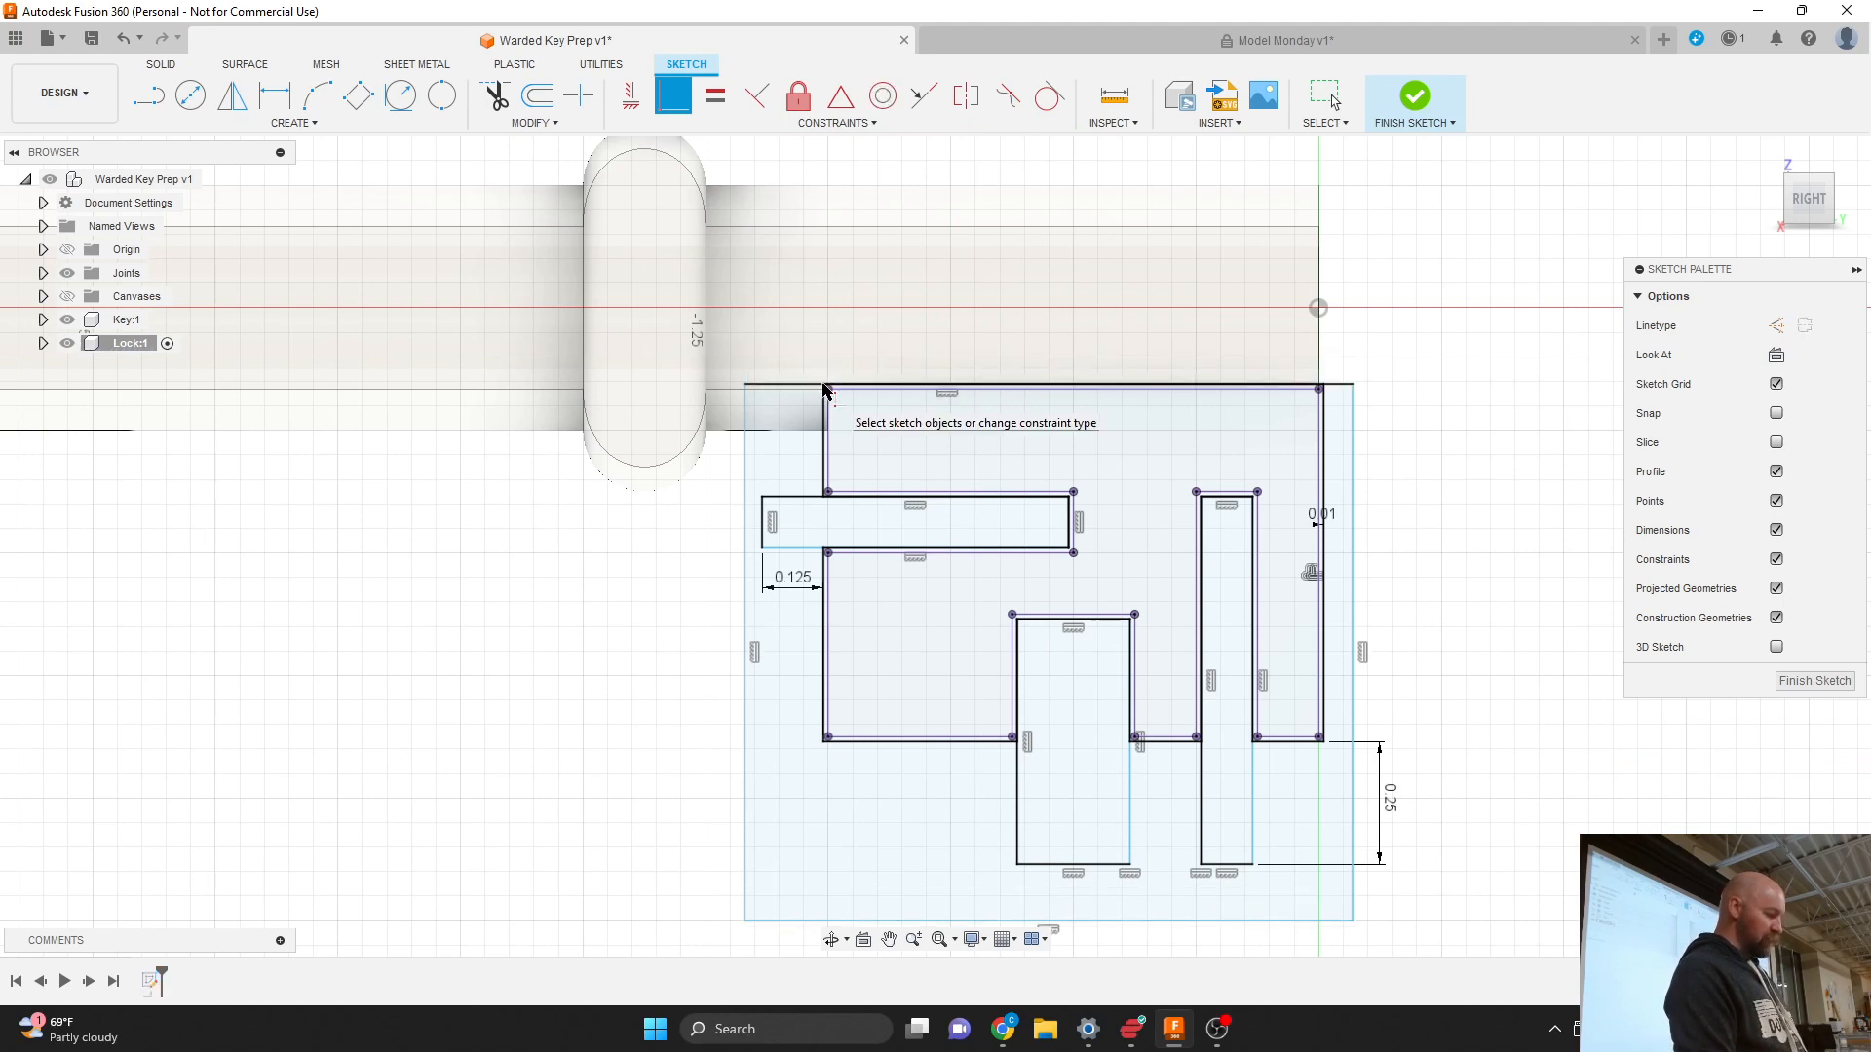
left_click(741, 451)
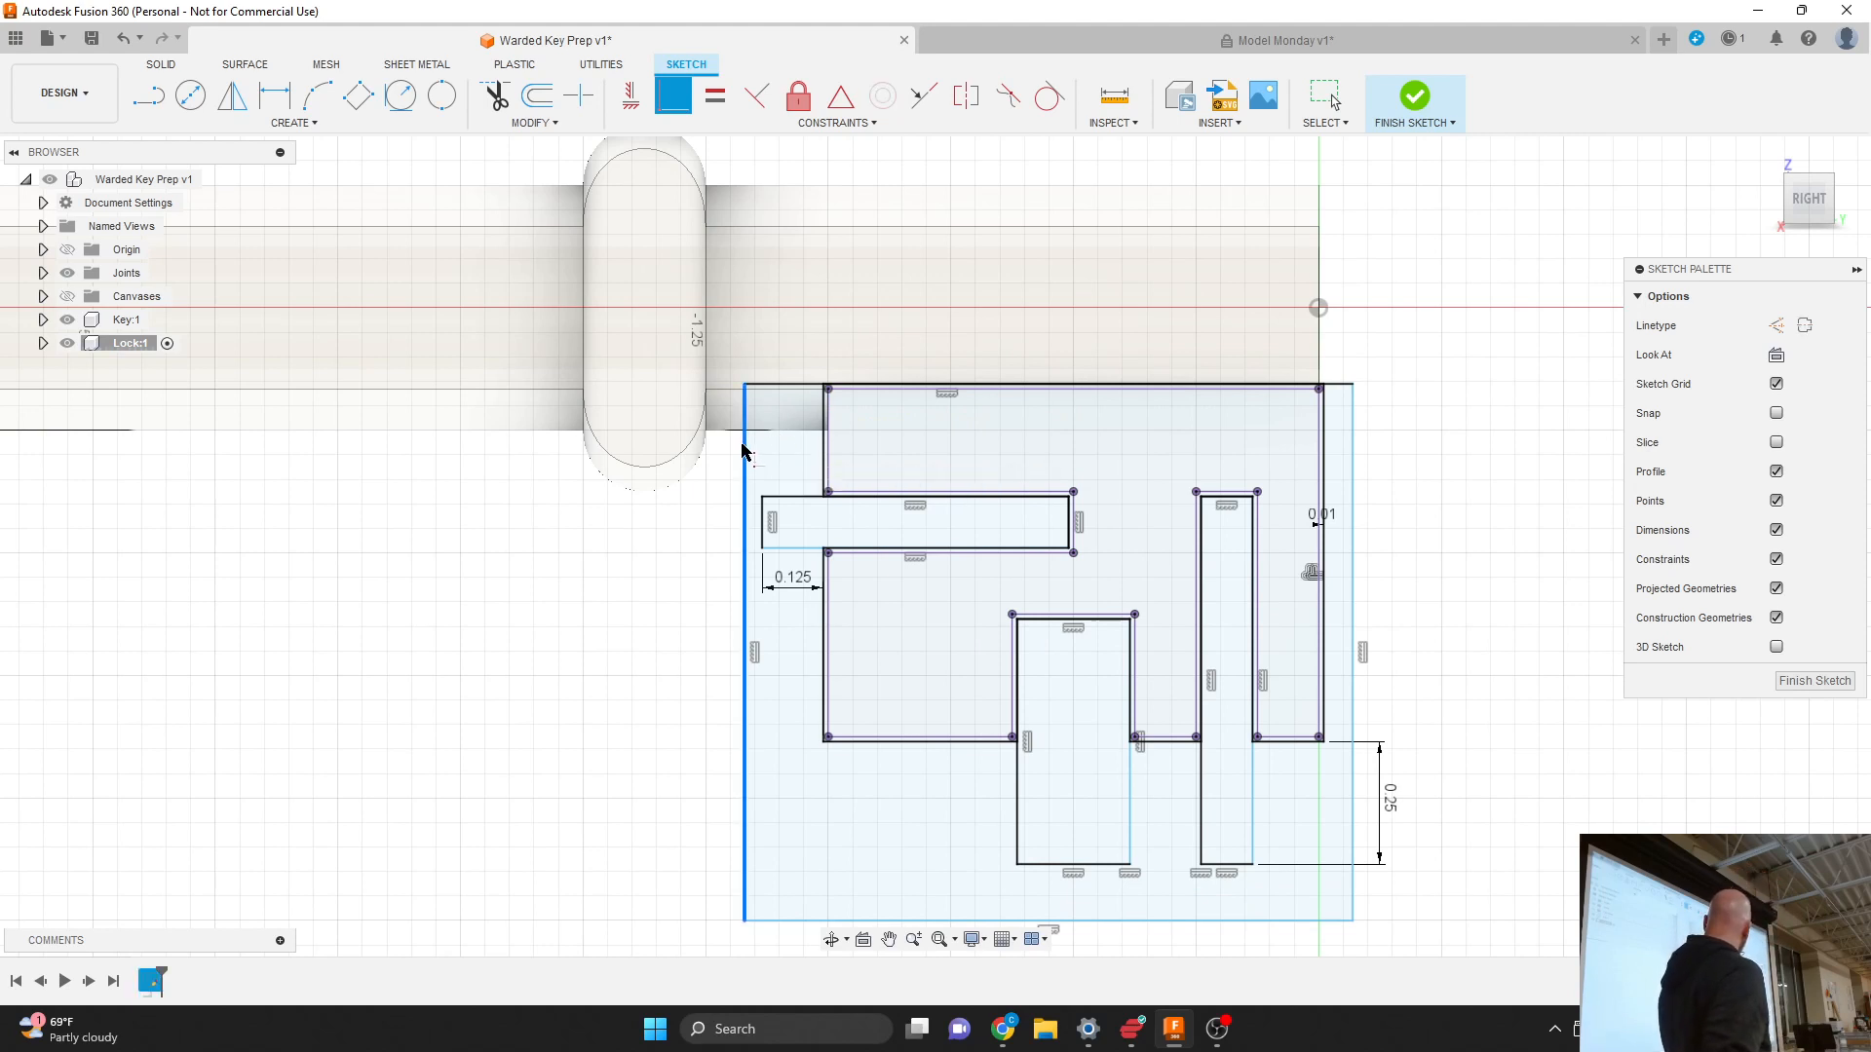
left_click(762, 504)
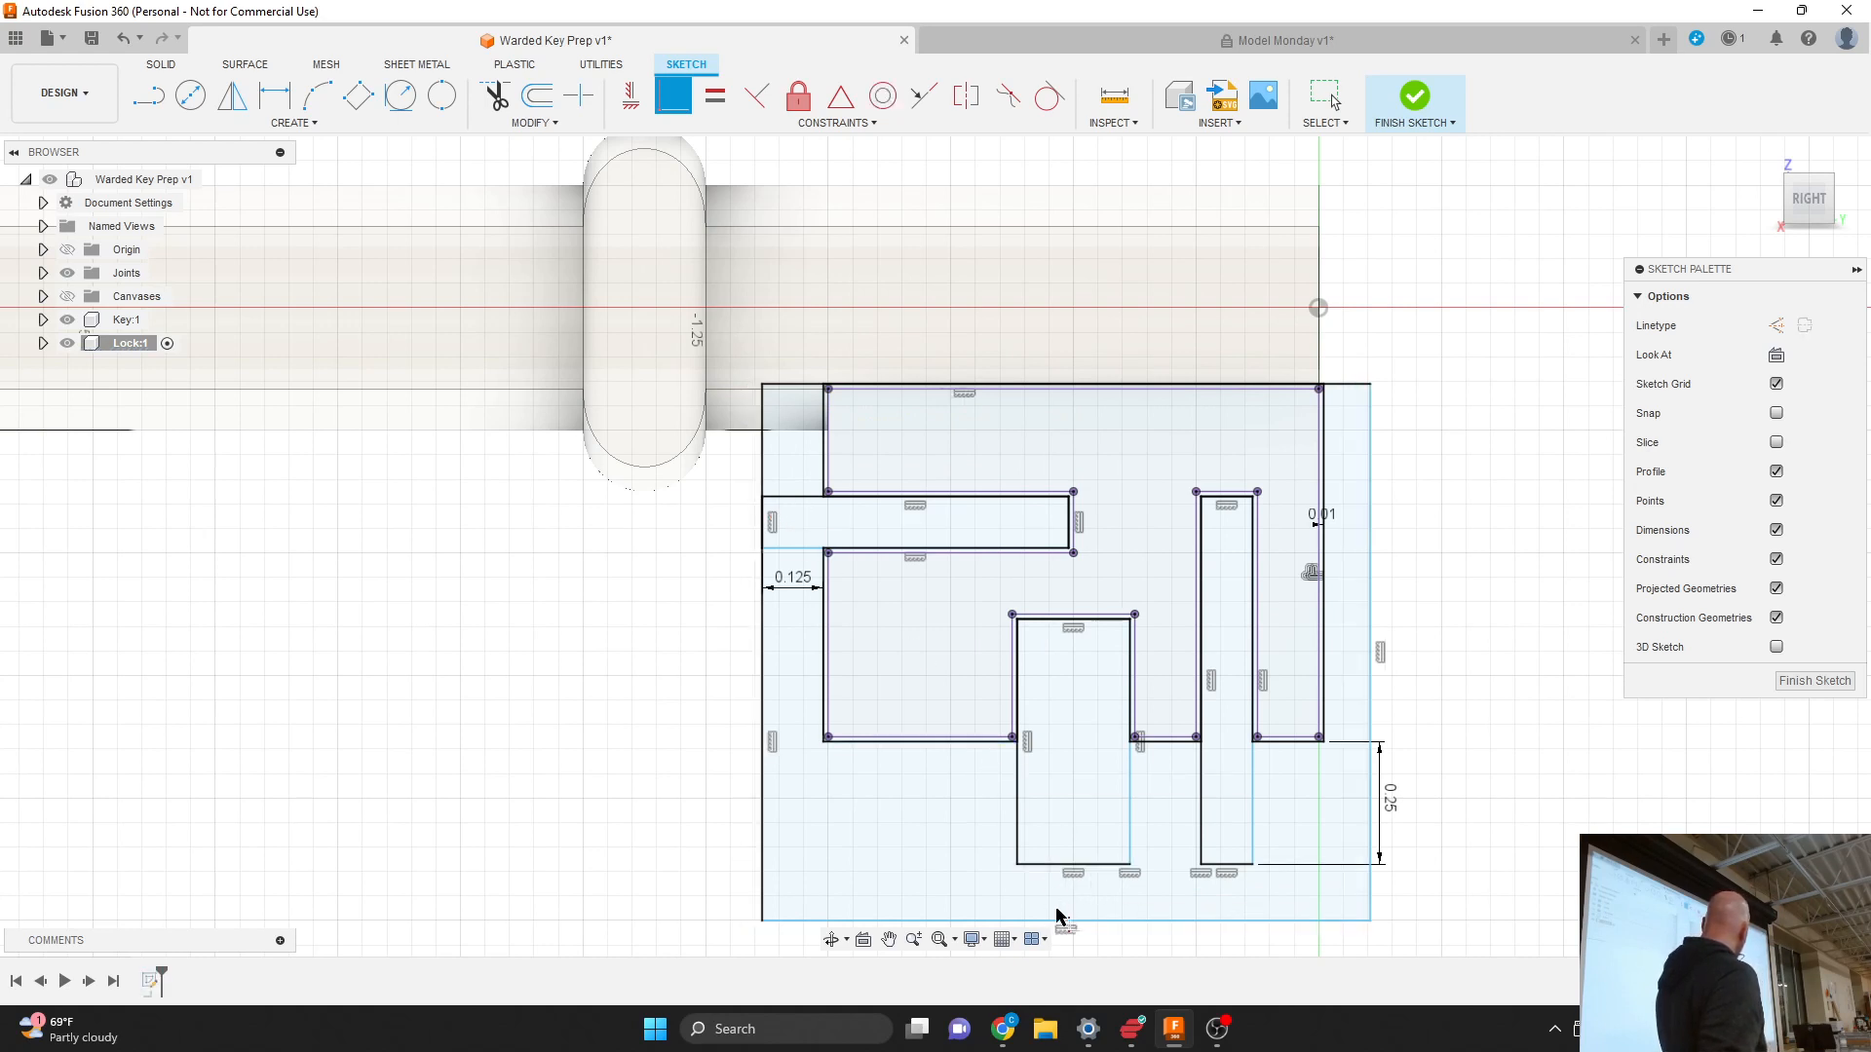
Step: Make the enclosing rectangle's lower edge coincident with the square-notch ward's lower corner, and its tip-side edge with the offset outline's lower corner
left_click(1099, 922)
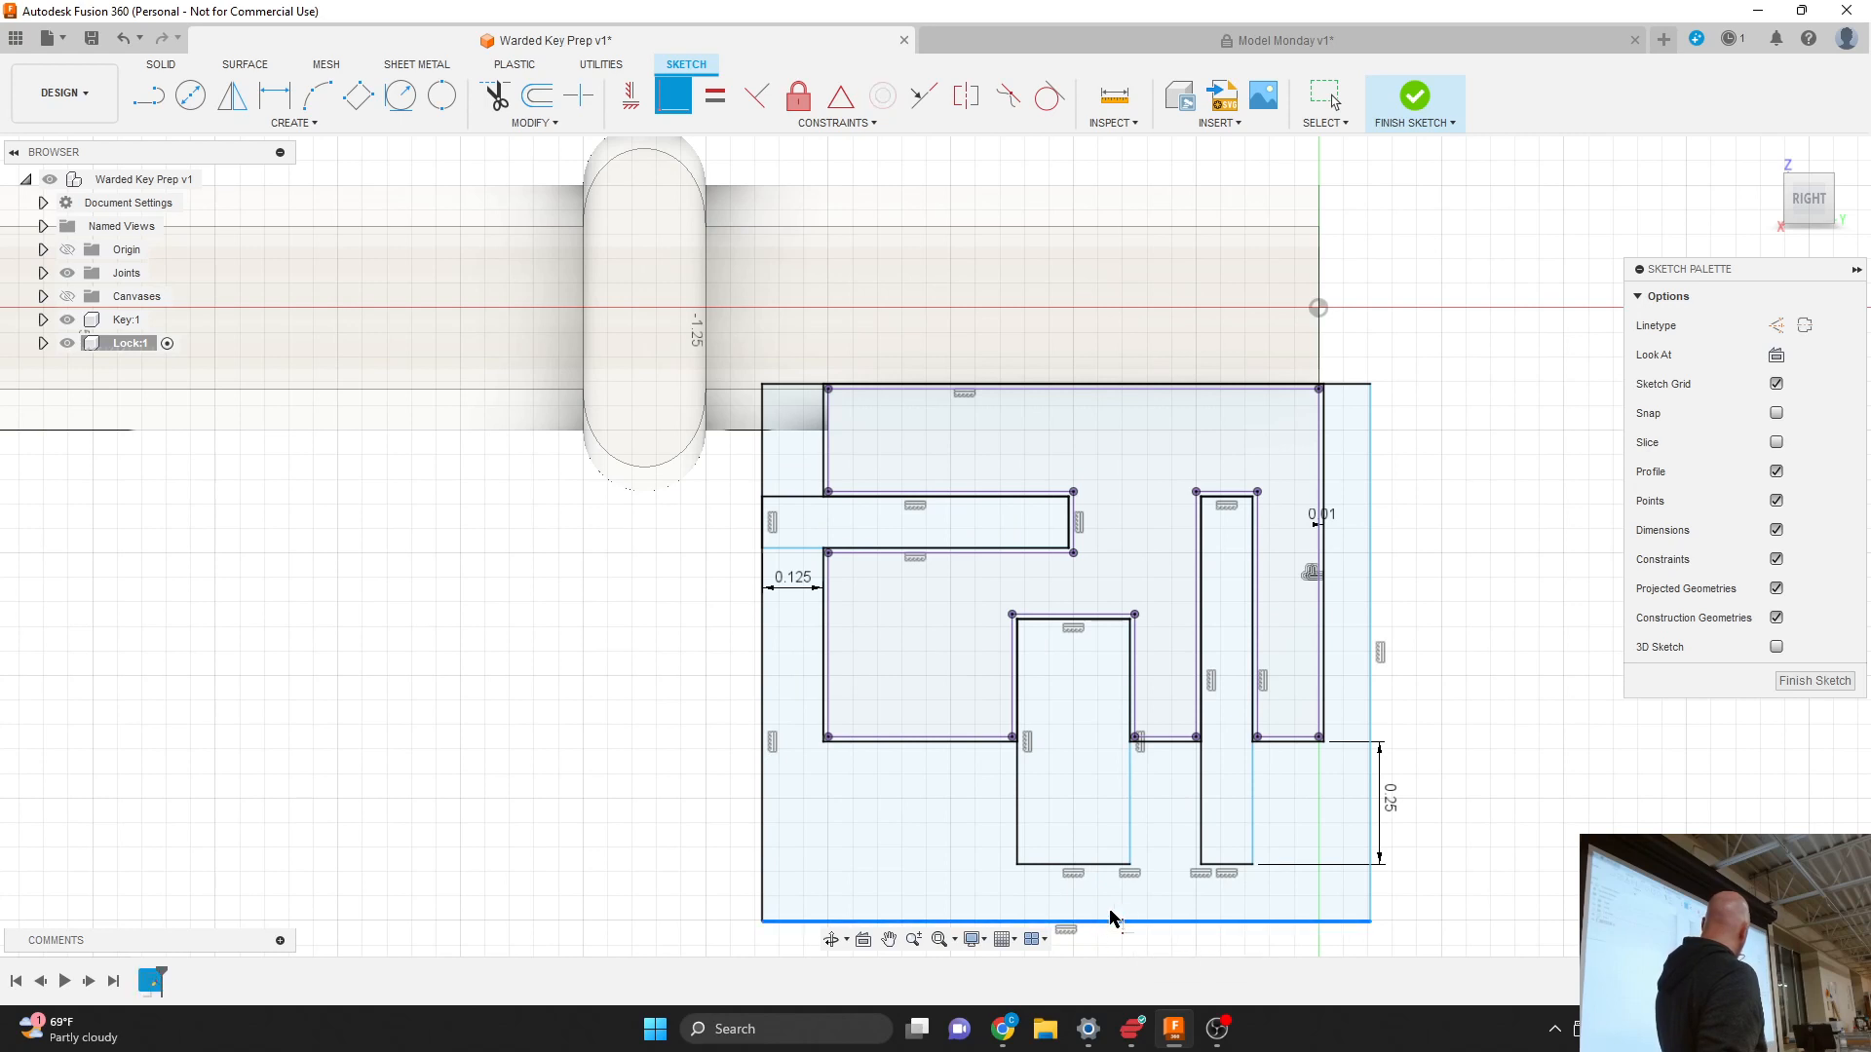
left_click(1130, 866)
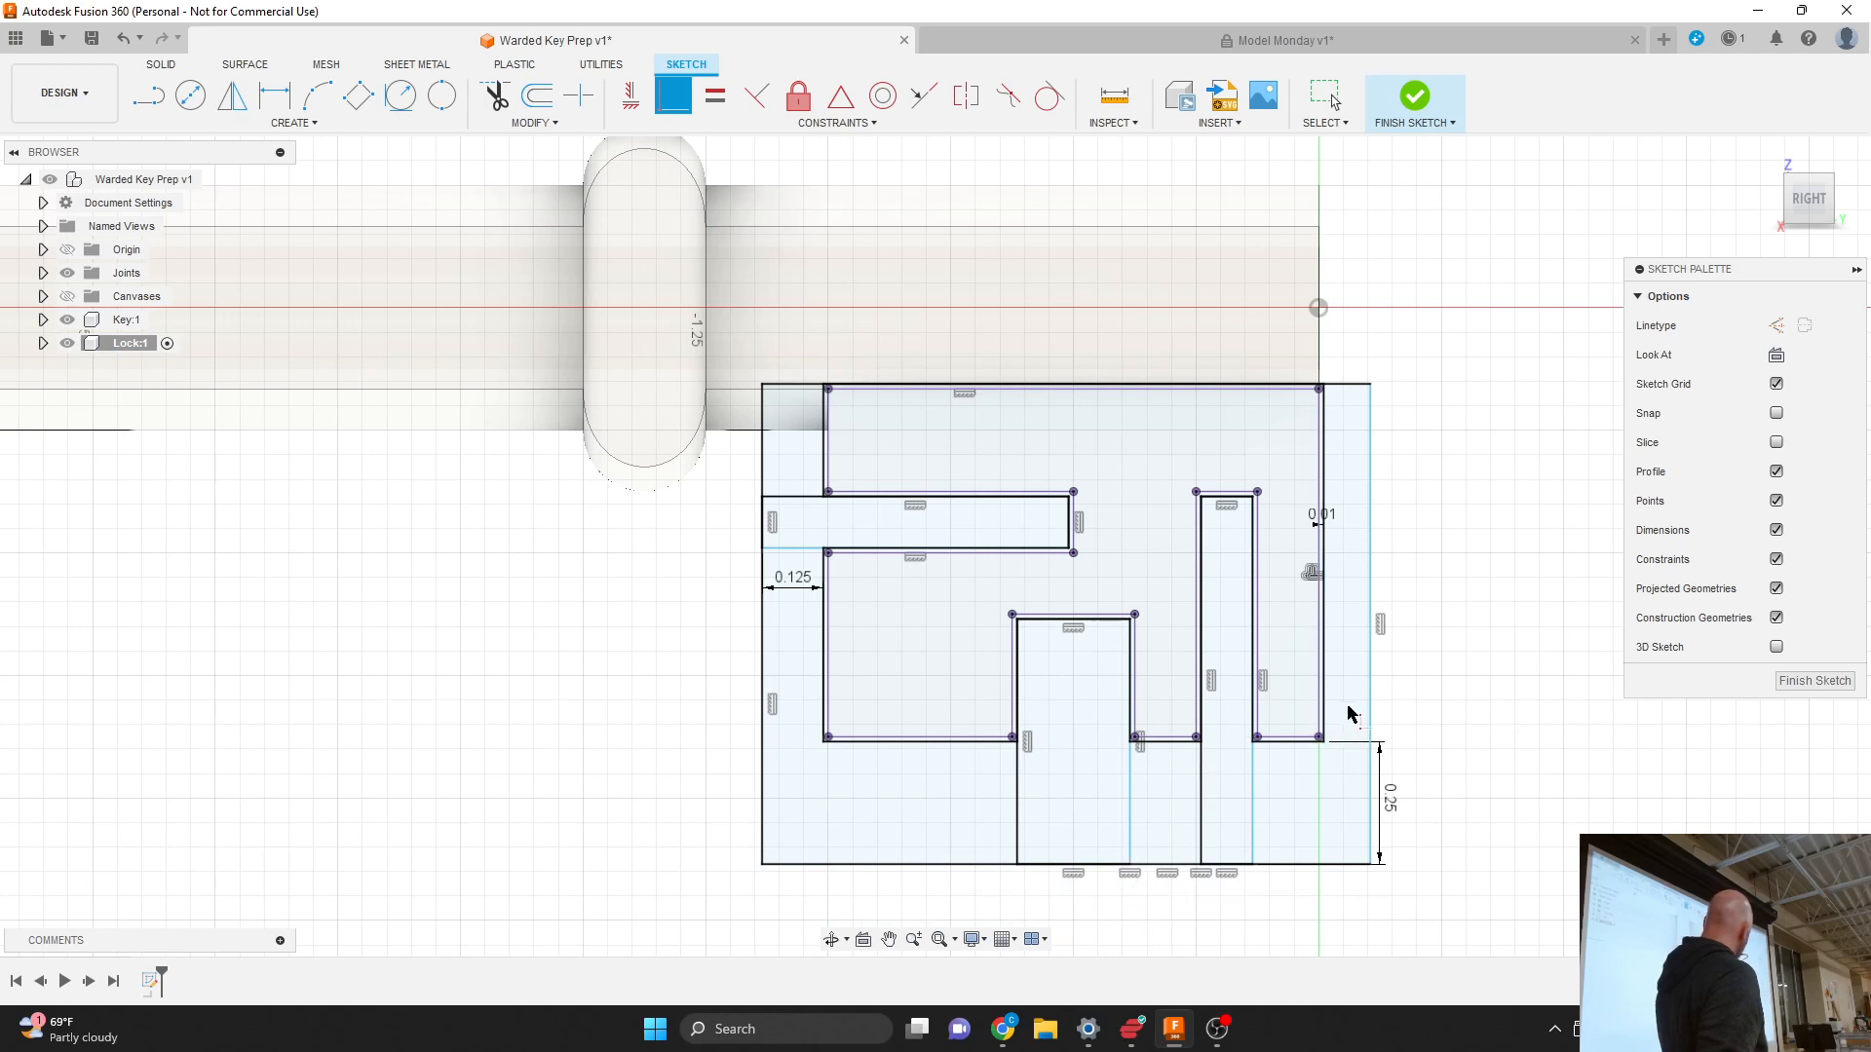
left_click(1369, 728)
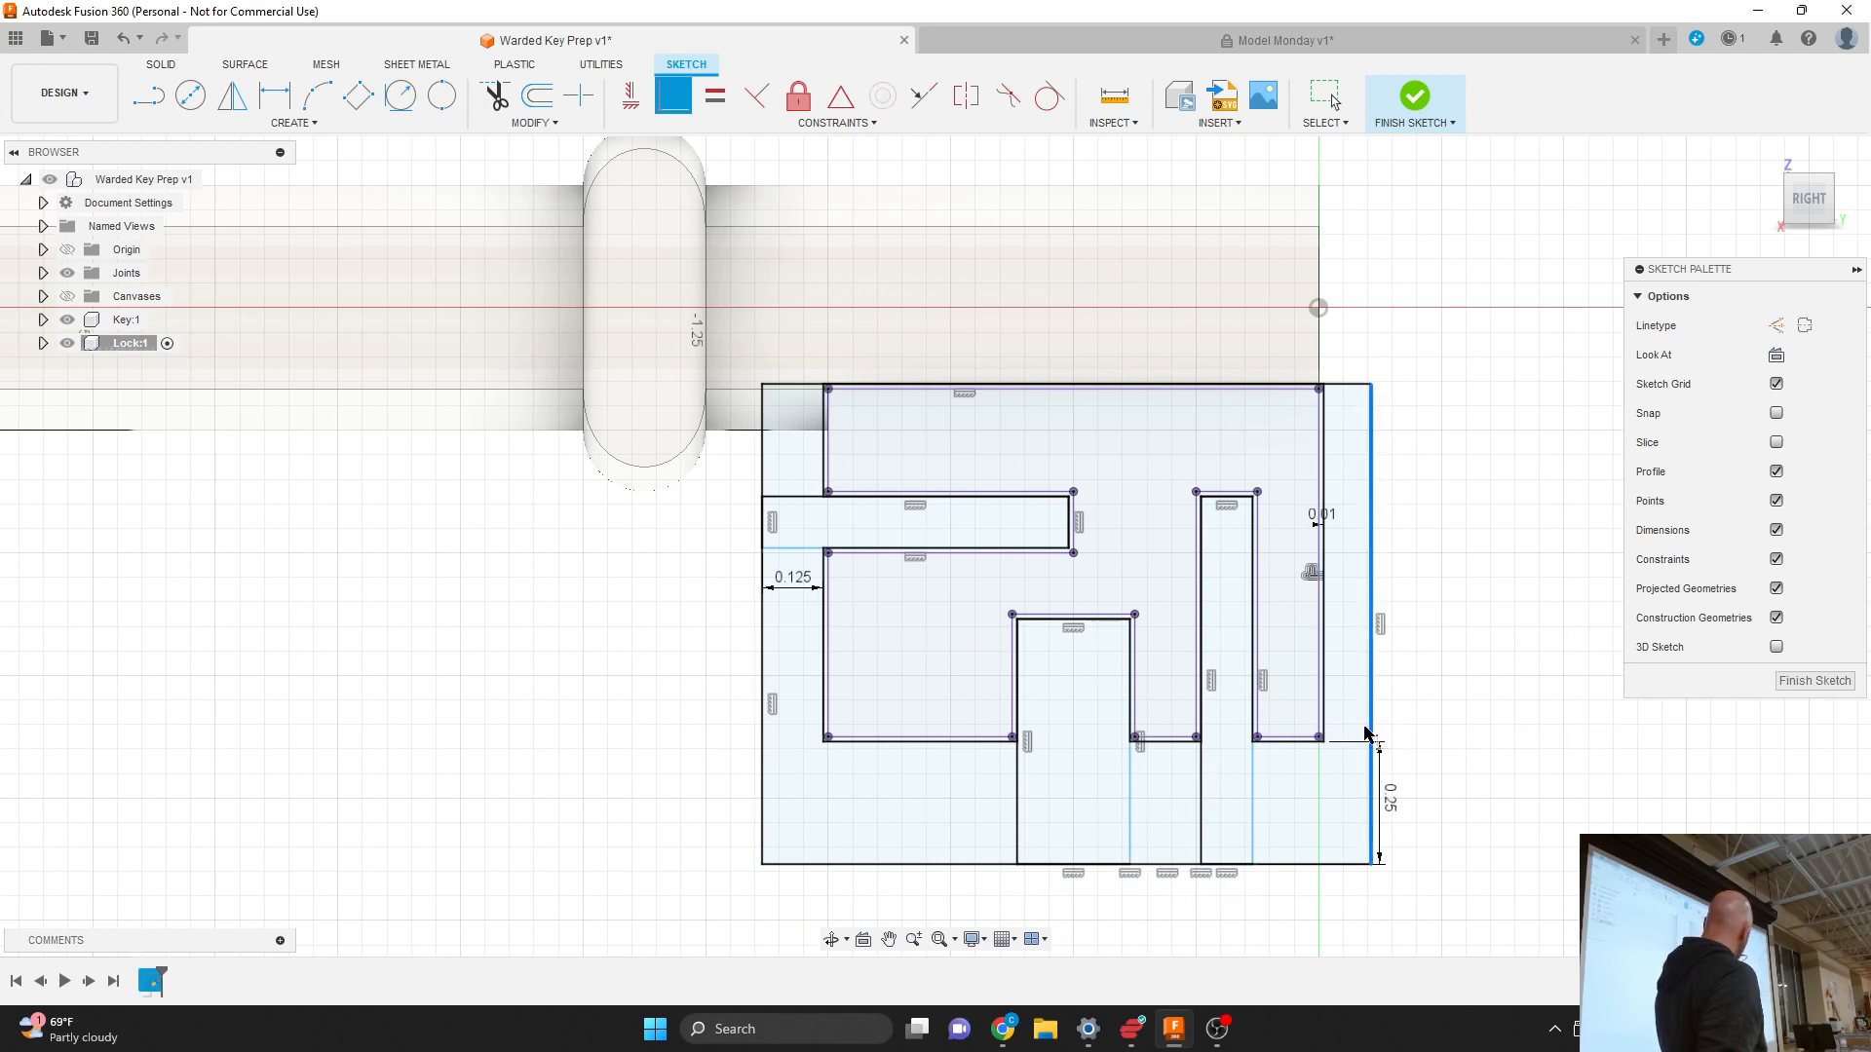
left_click(1325, 743)
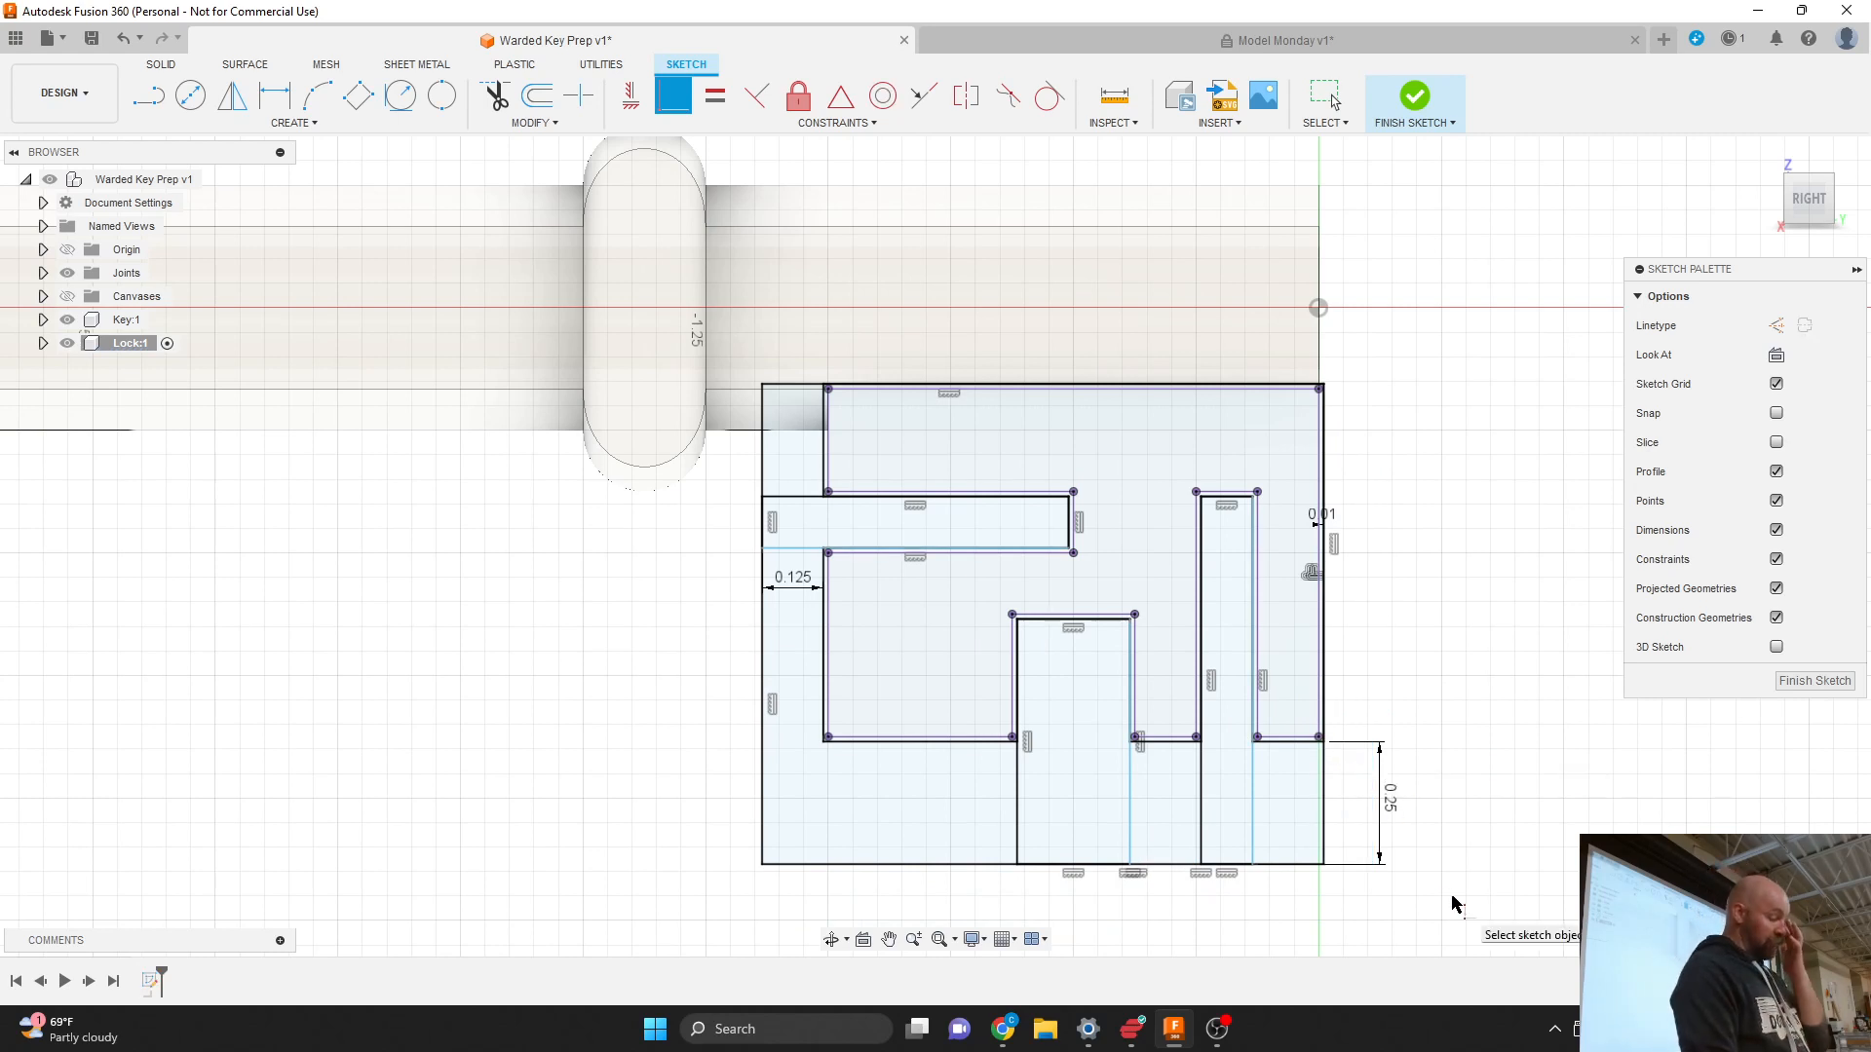
Step: Try a 0.5 in extension below the offset outline and set the dimension back to 0.25 in
scroll(1444, 753, "down", 2)
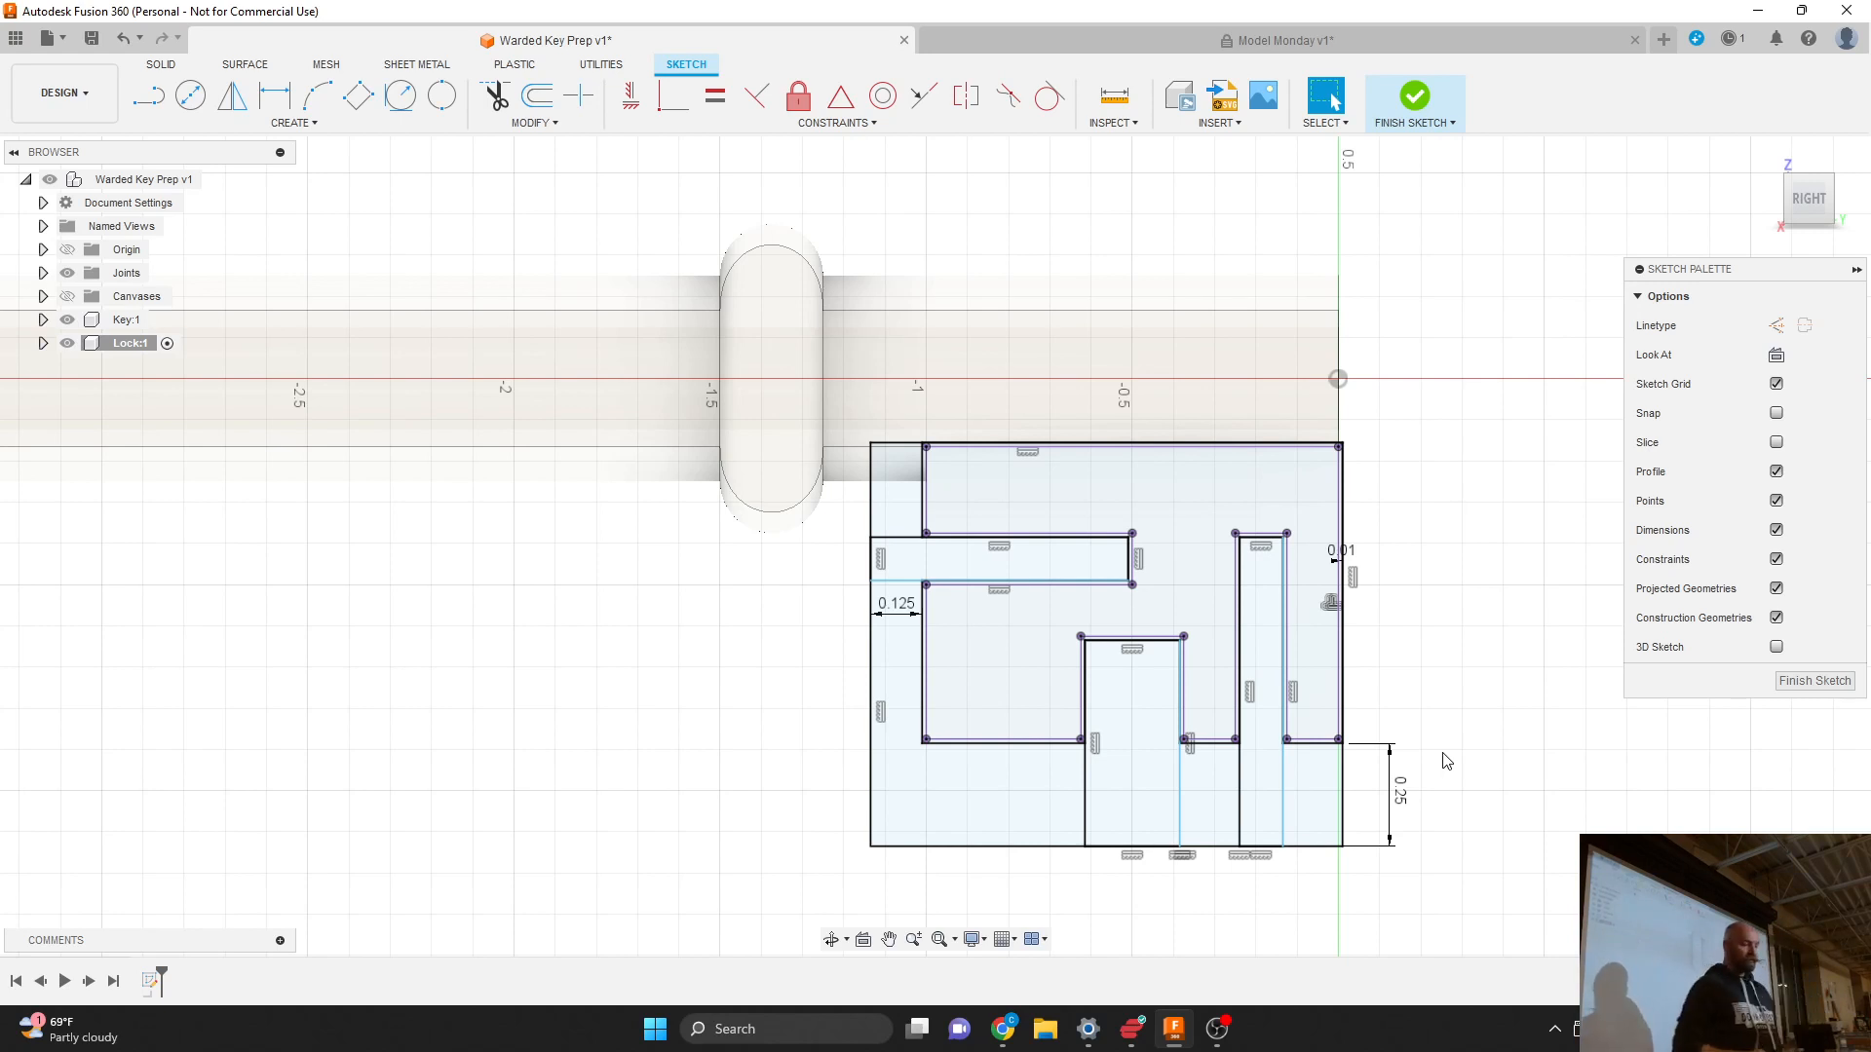
double_click(1403, 792)
type(".5")
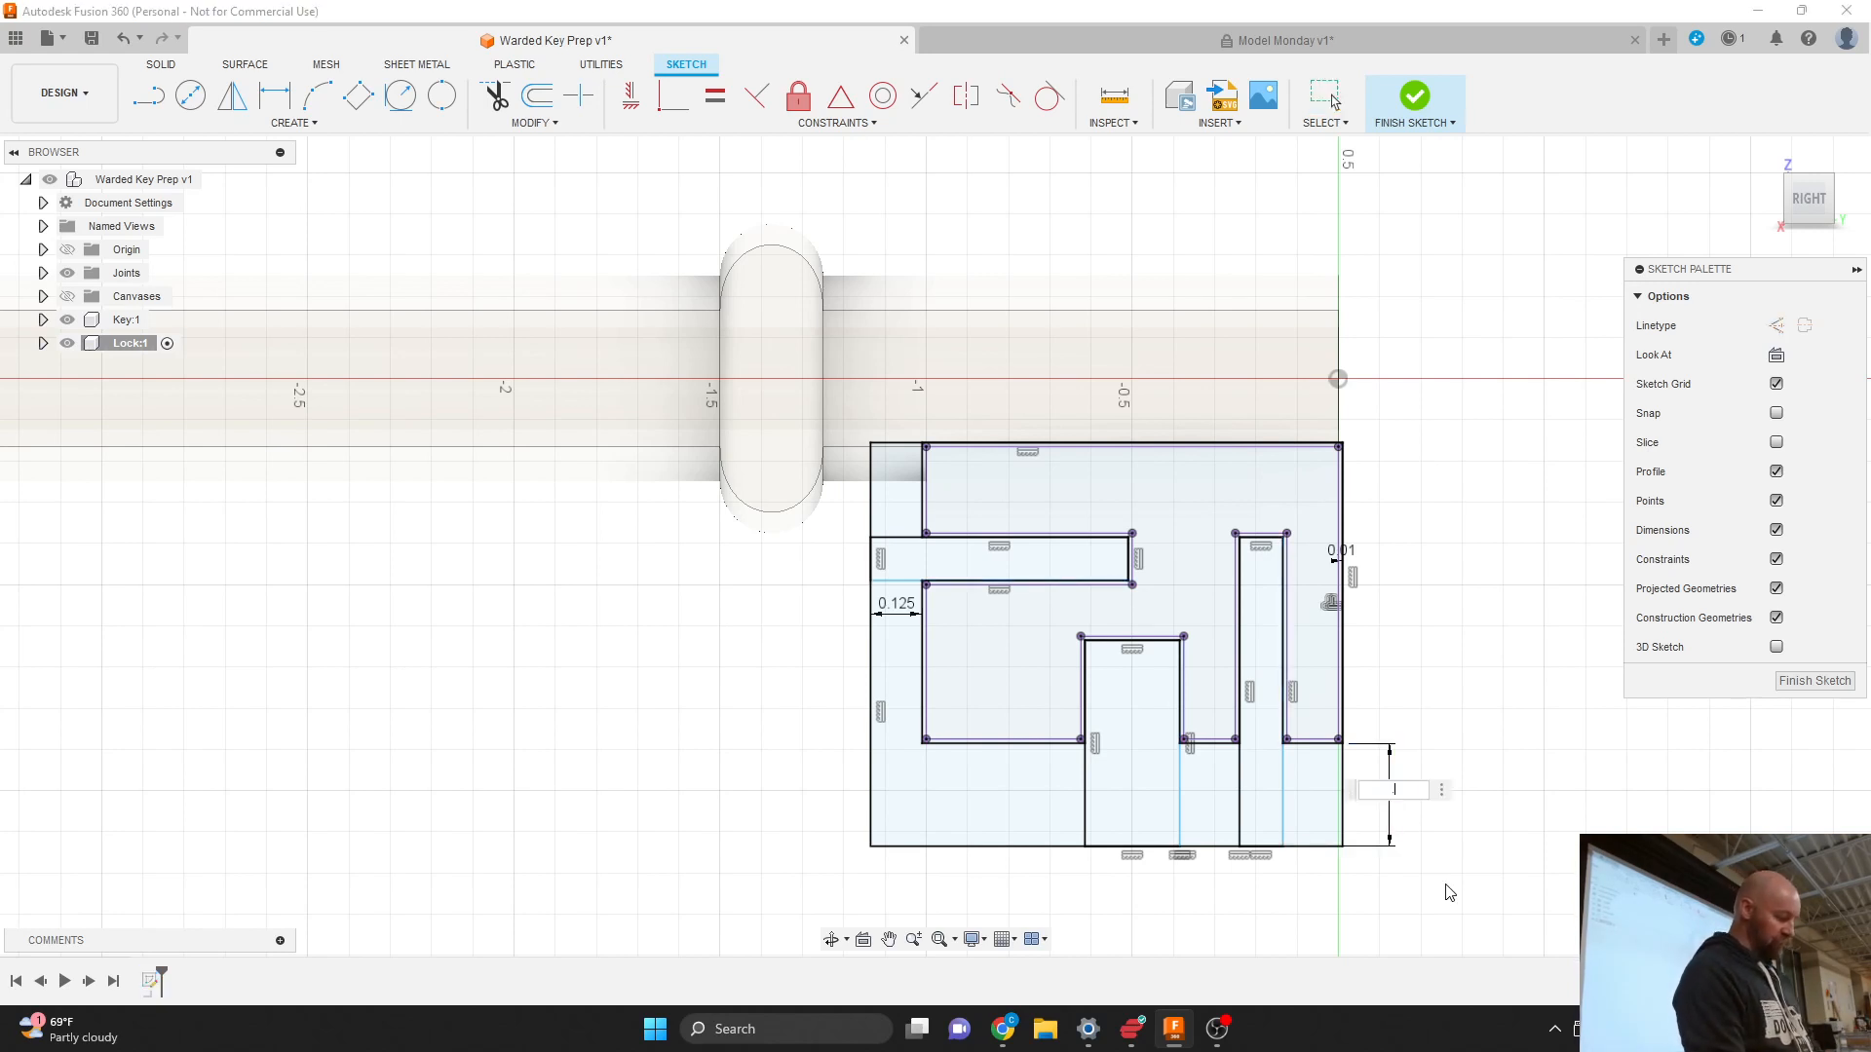
key("Return")
scroll(1452, 609, "down", 2)
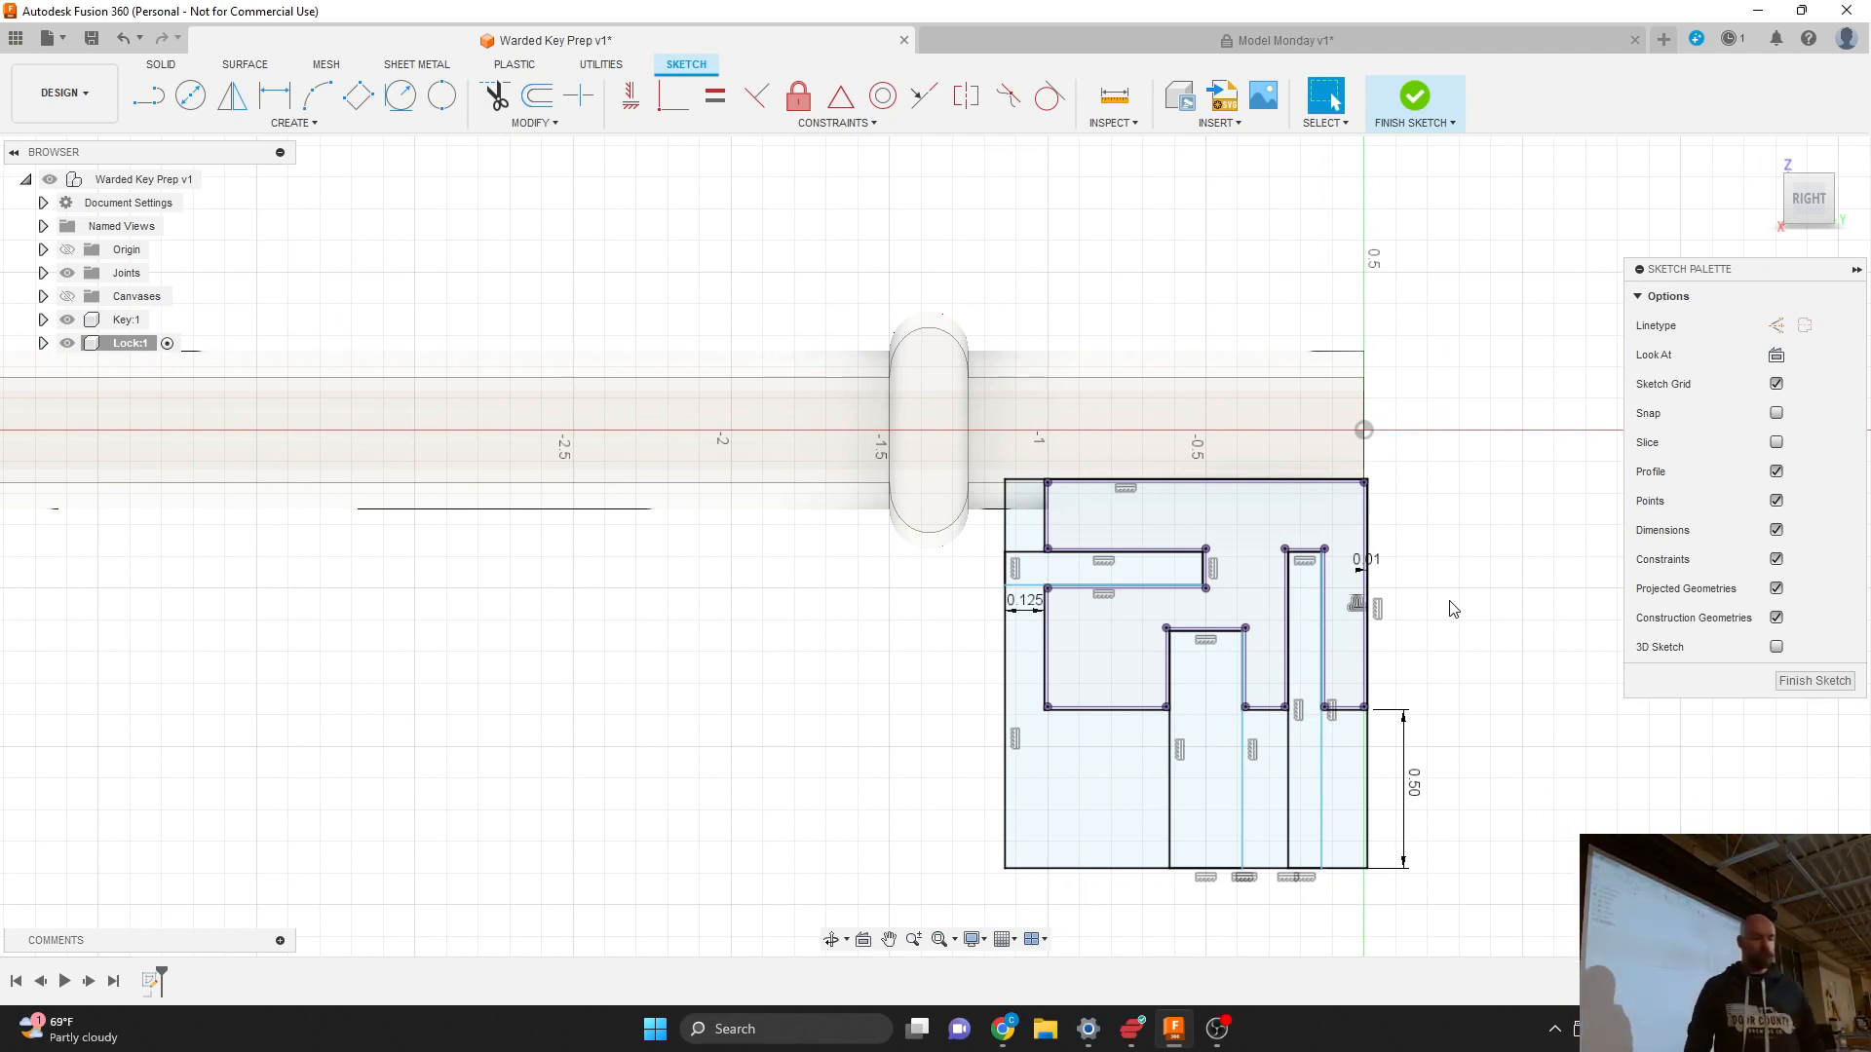
double_click(1412, 782)
type(".25")
key("Return")
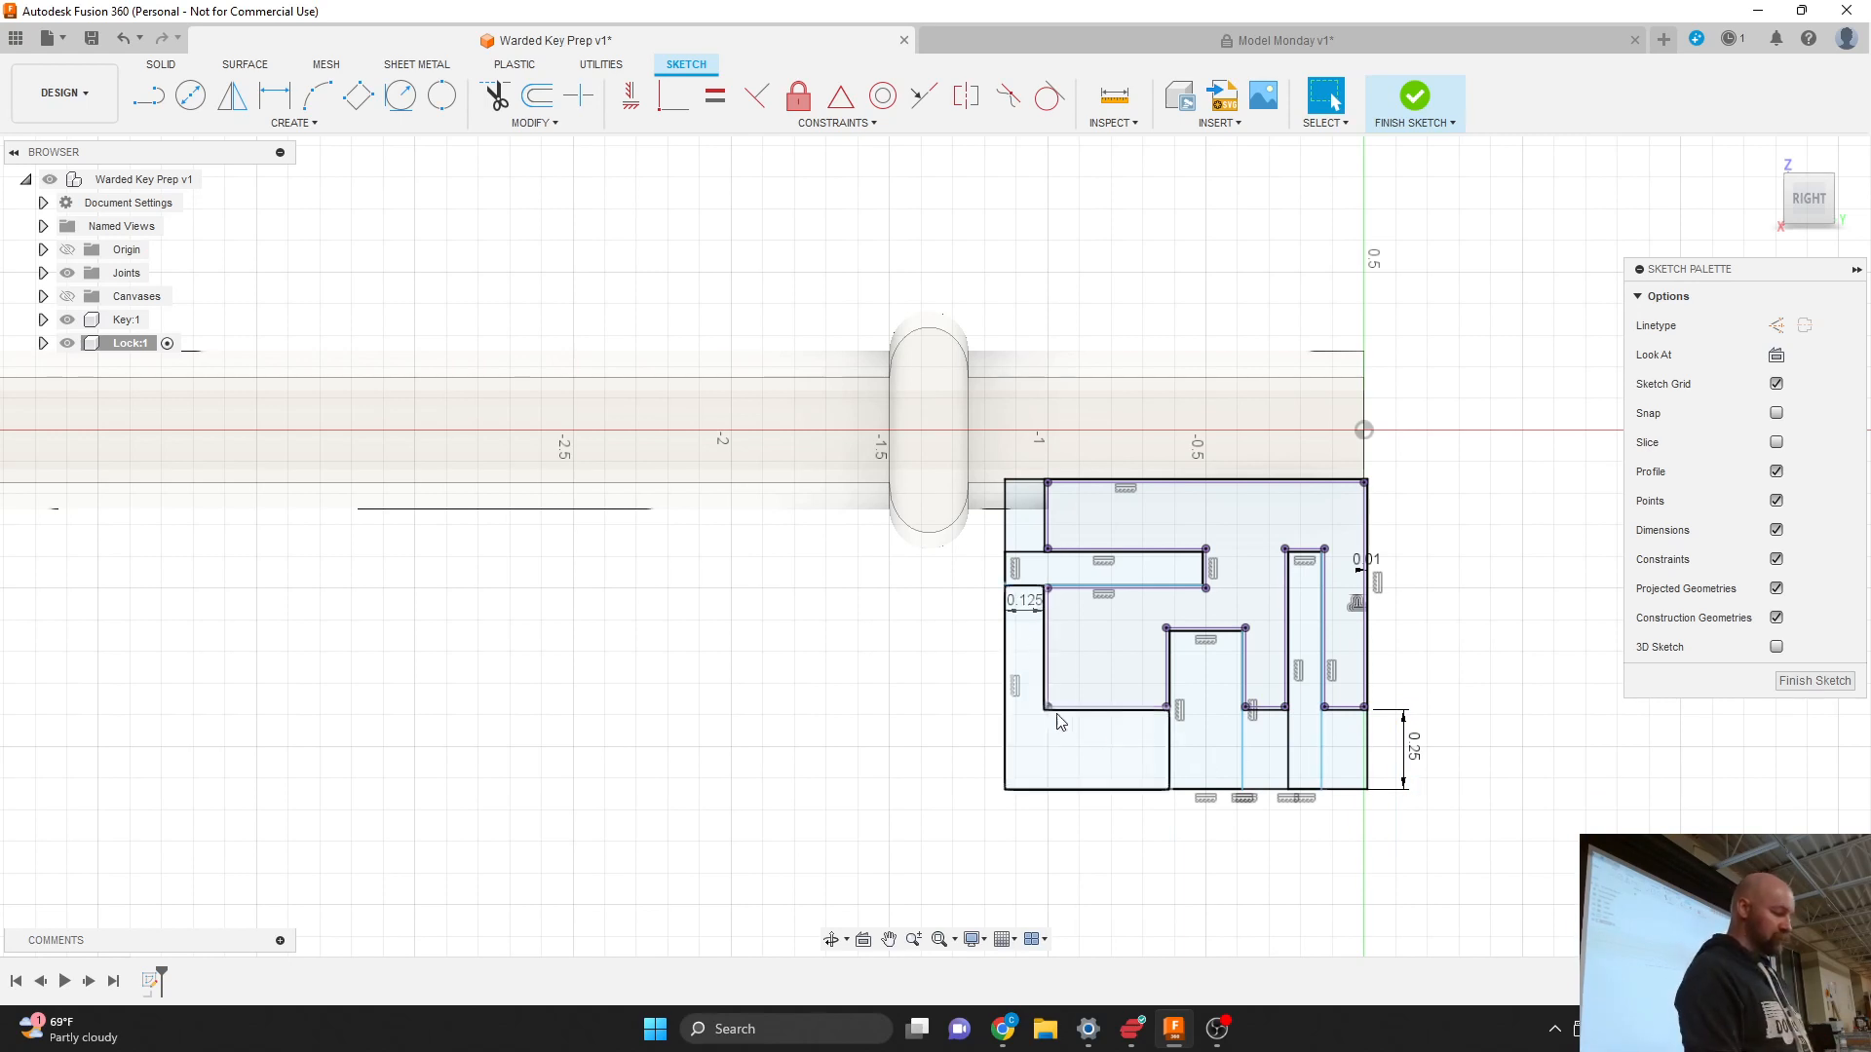
Step: Move the 0.125 in dimension text outside the enclosing rectangle
left_click_drag(1025, 614, 945, 626)
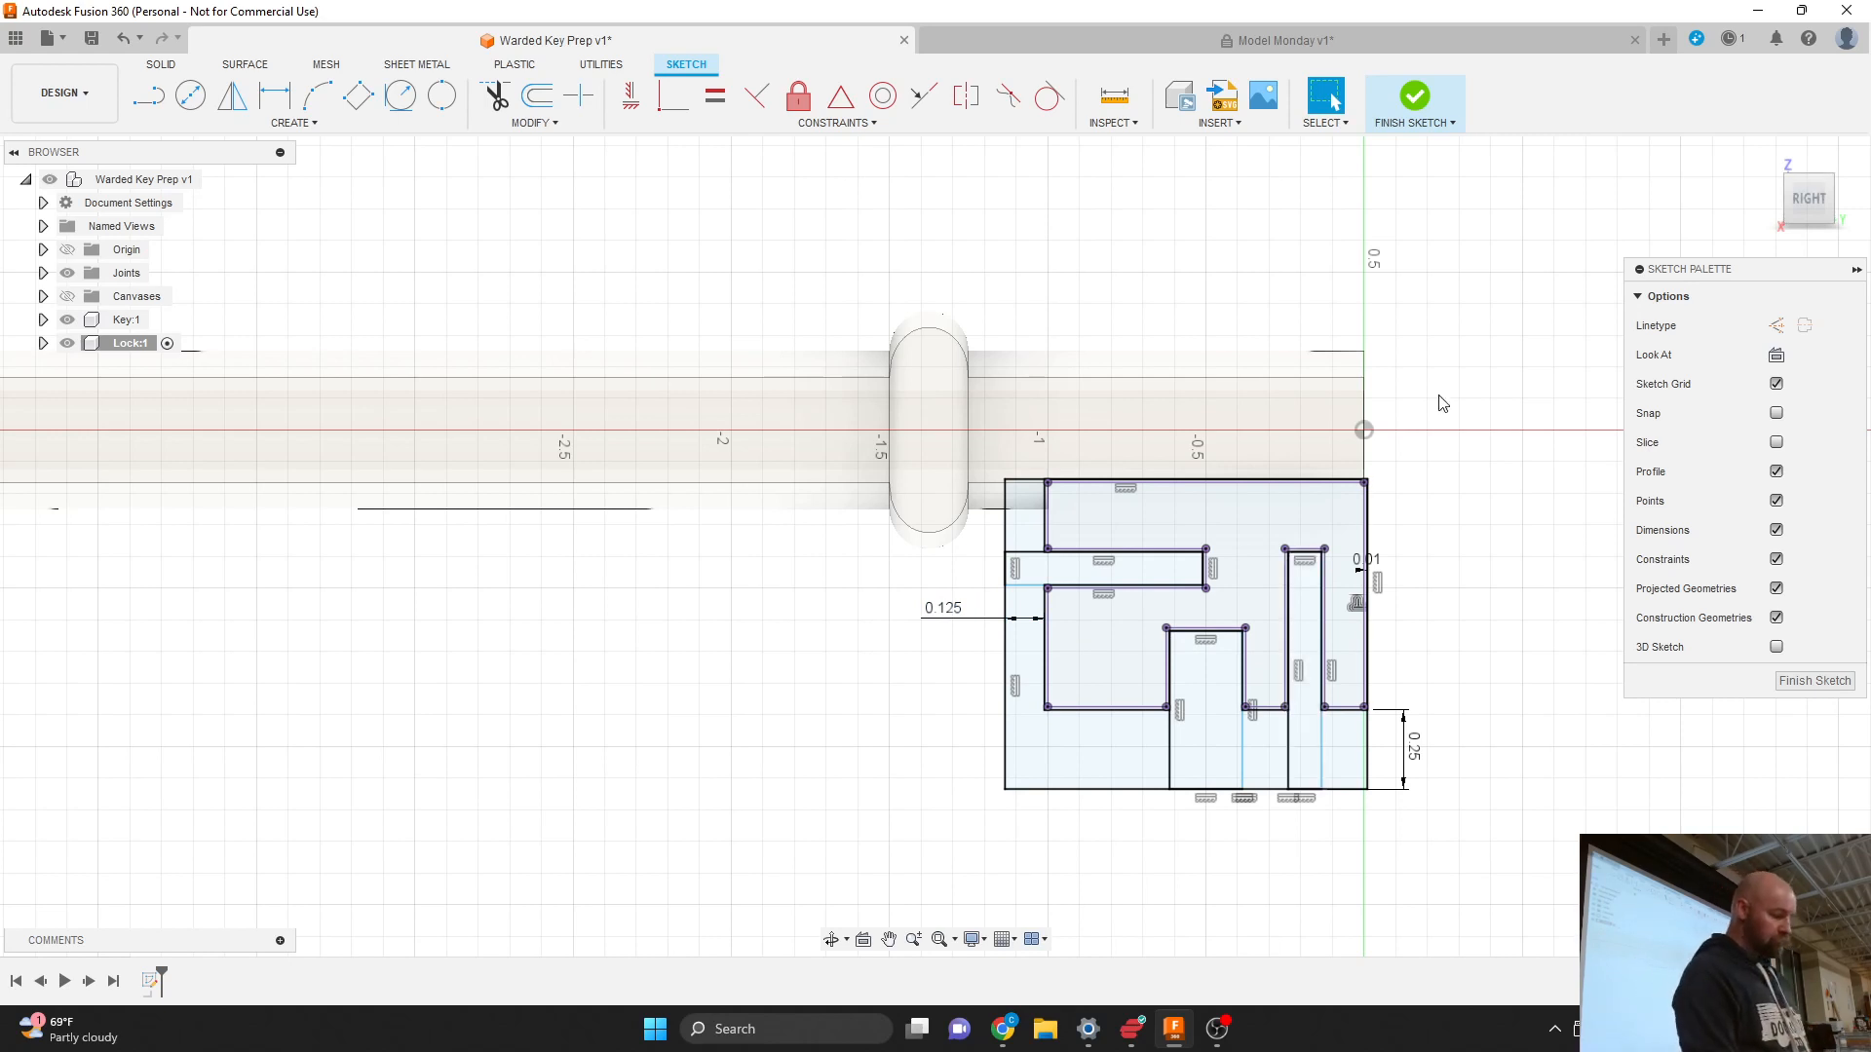
Step: Select all profiles forming the lock section: the three wards, the gaps beneath the offset outline and the L-shaped outer wall
scroll(1209, 779, "up", 3)
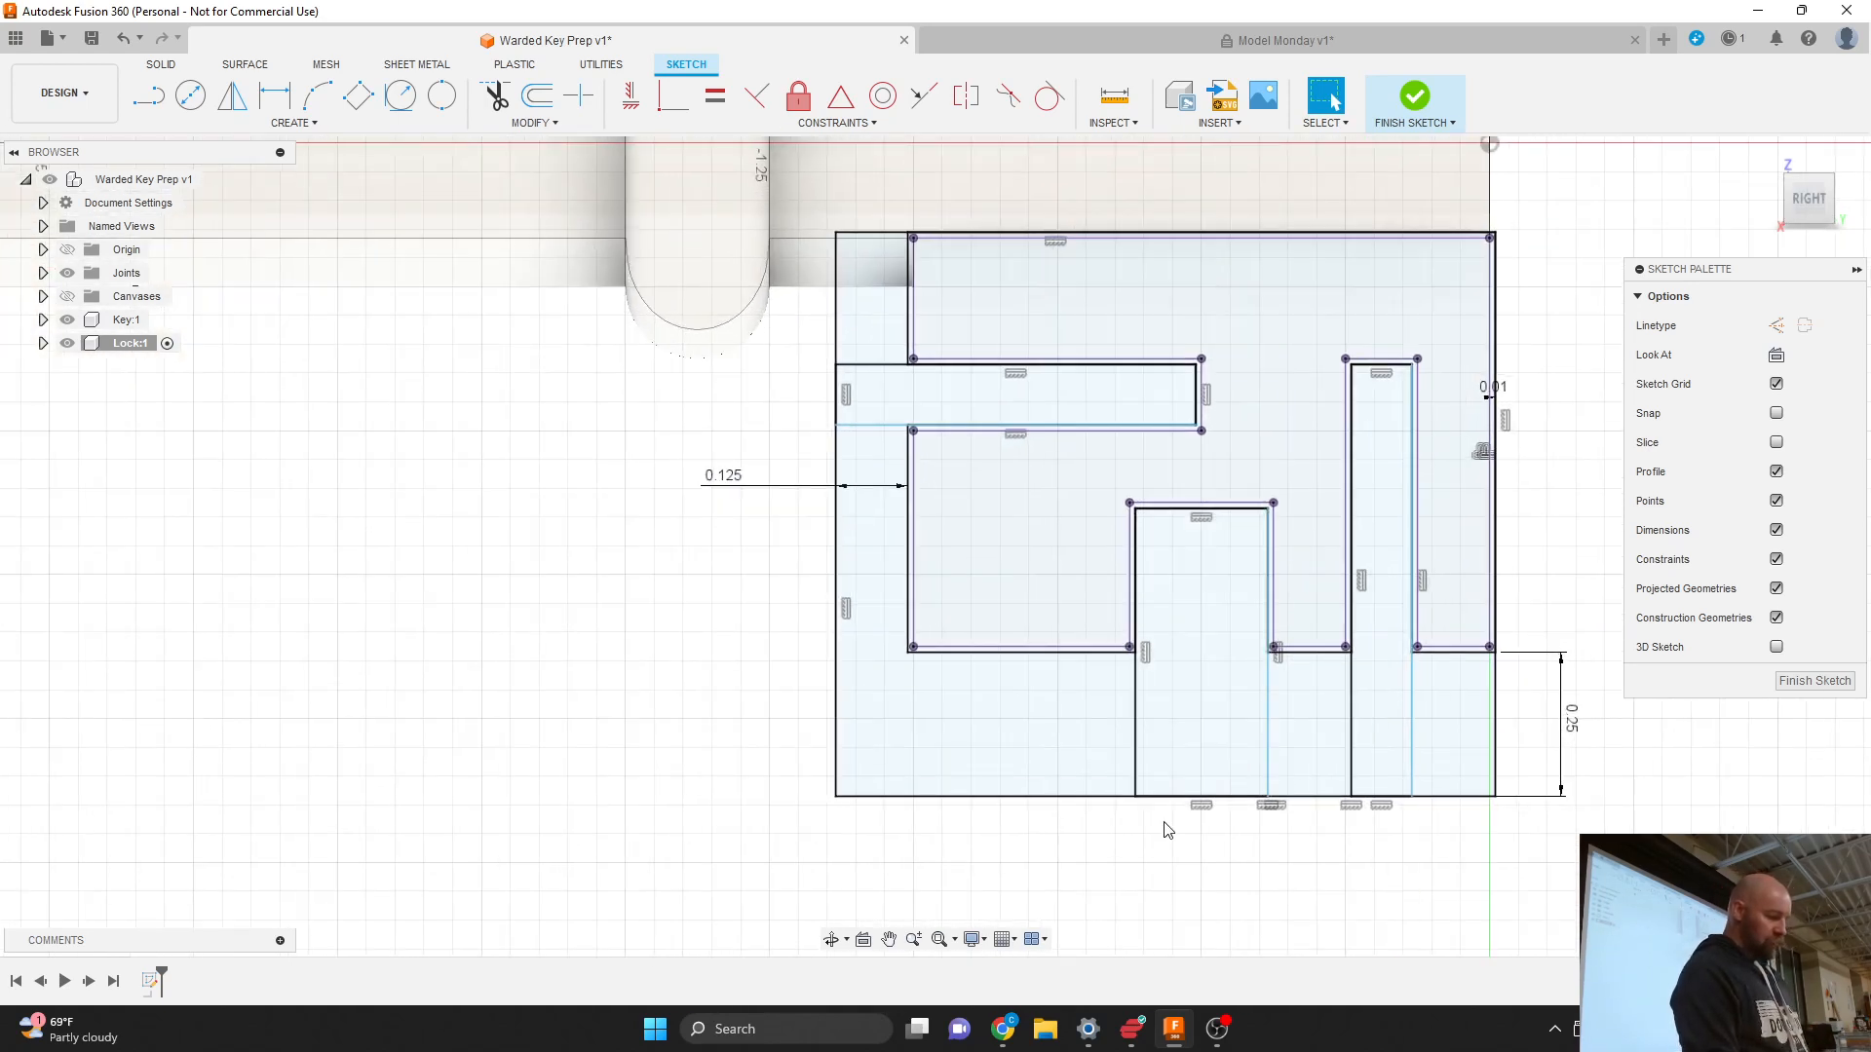
left_click(1198, 726)
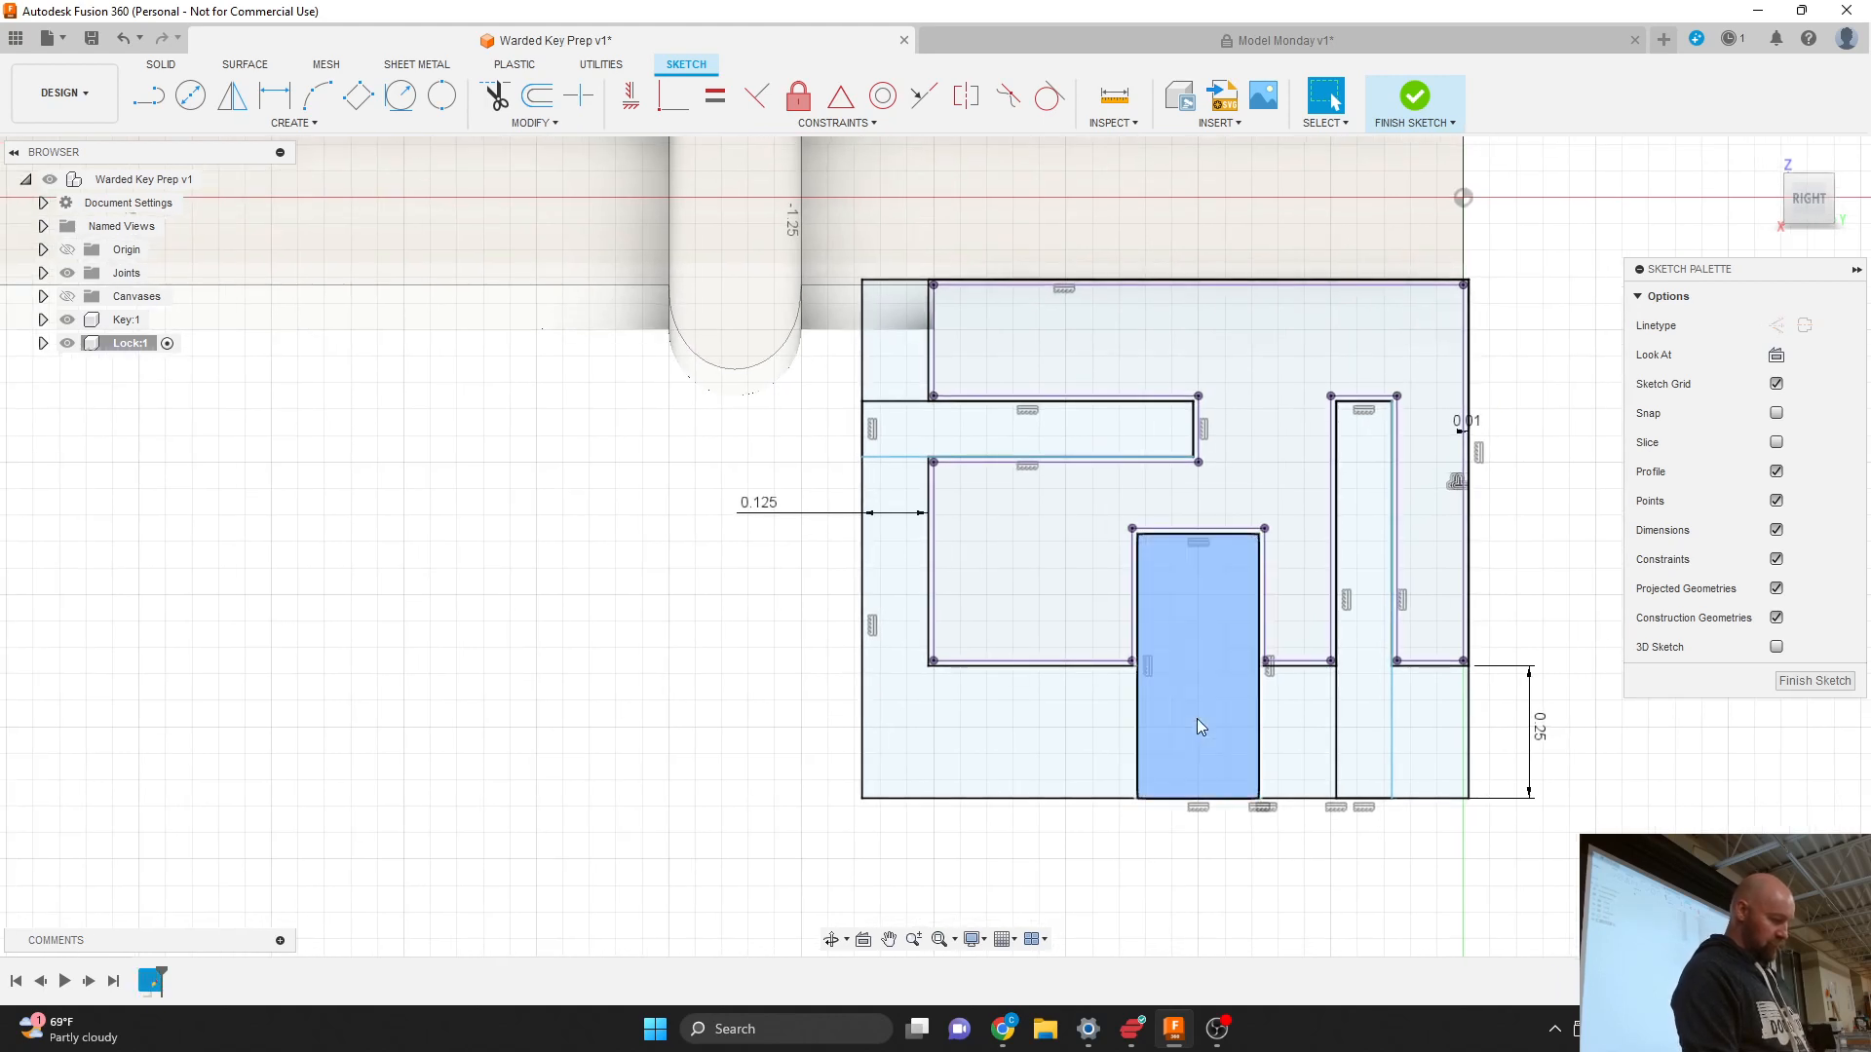
left_click(1295, 732, "shift")
left_click(1366, 694, "shift")
left_click(1423, 700, "shift")
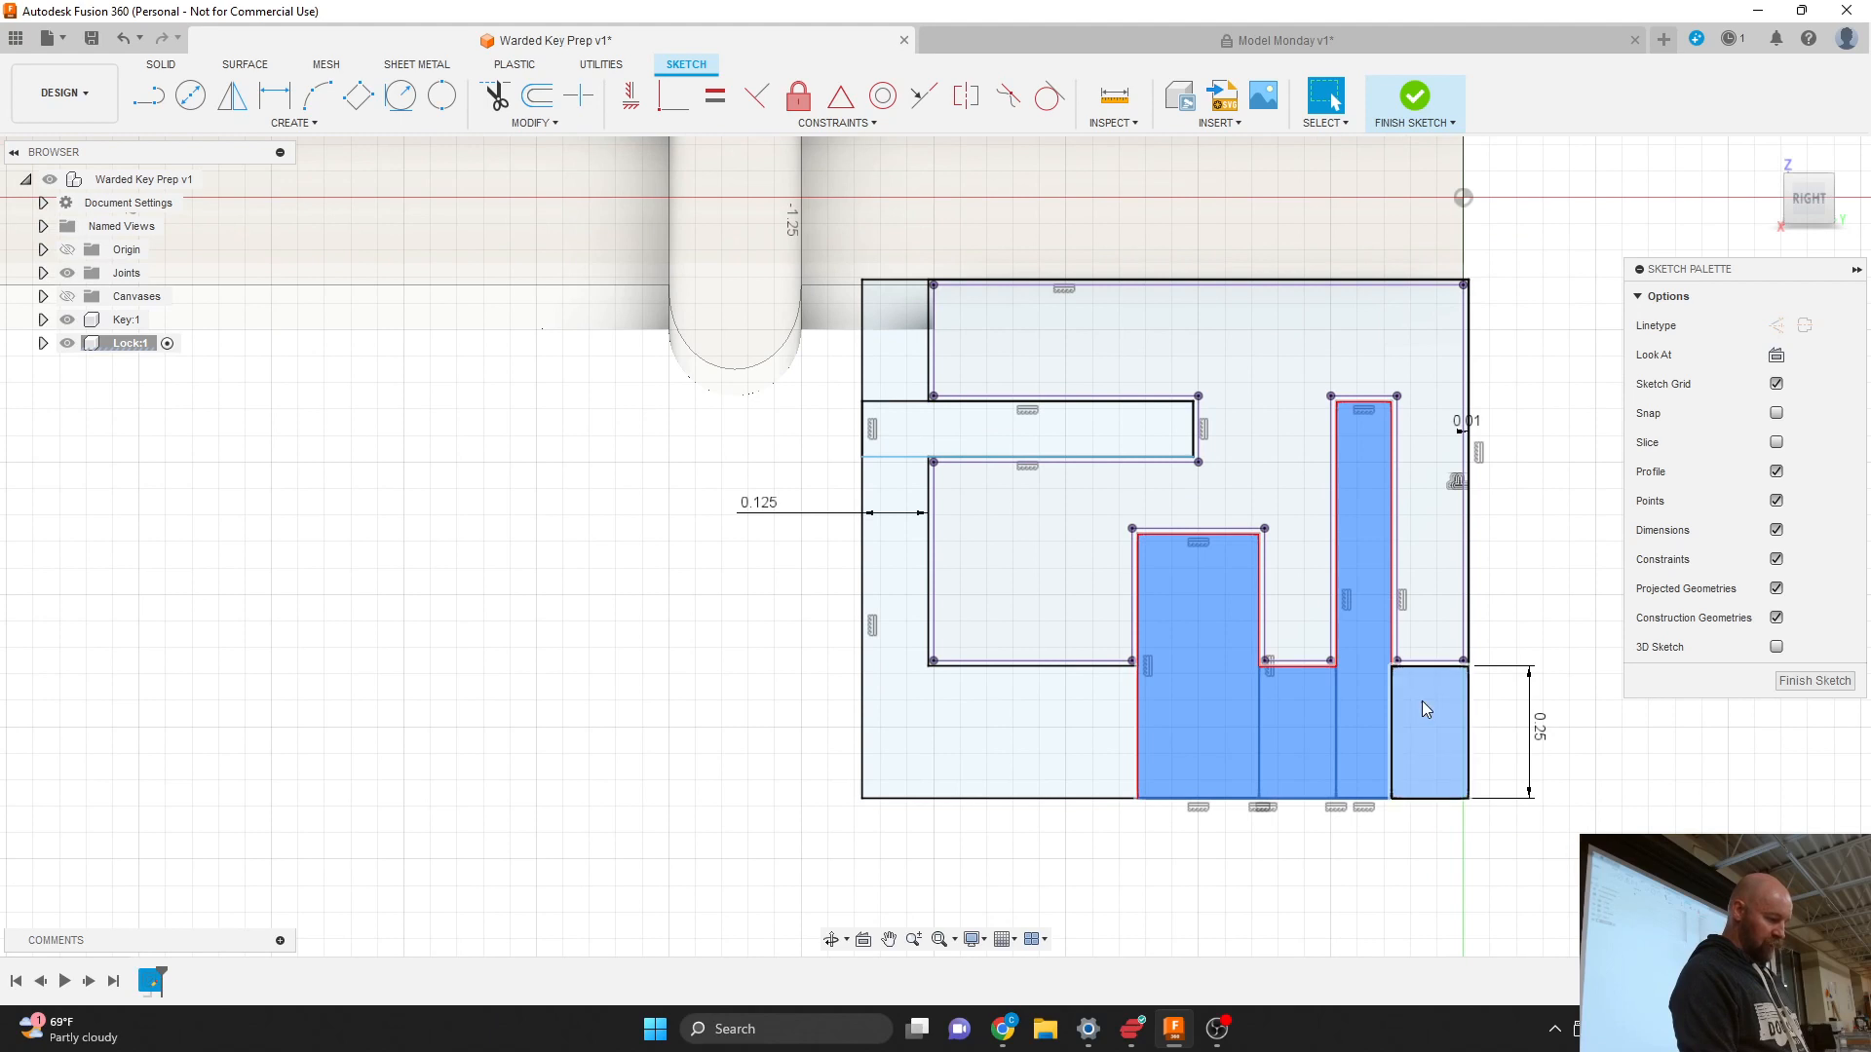
left_click(1102, 725, "shift")
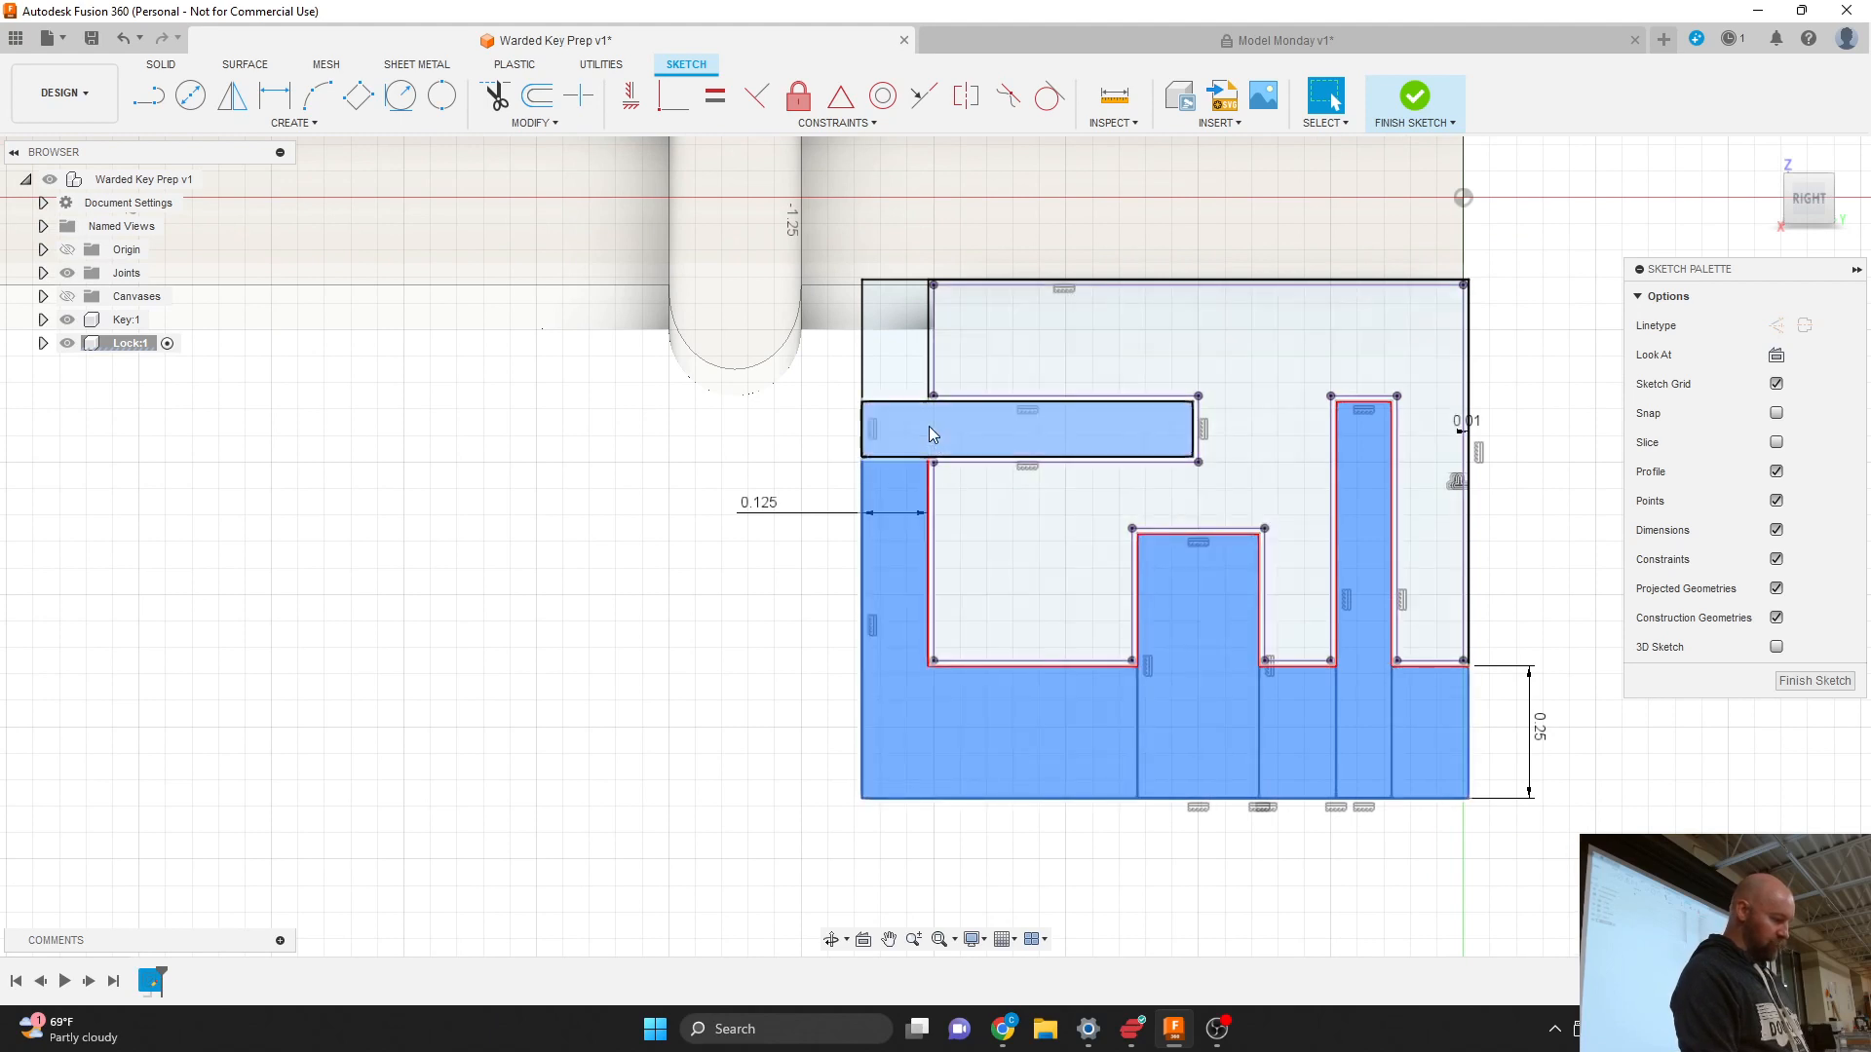
left_click(906, 411, "shift")
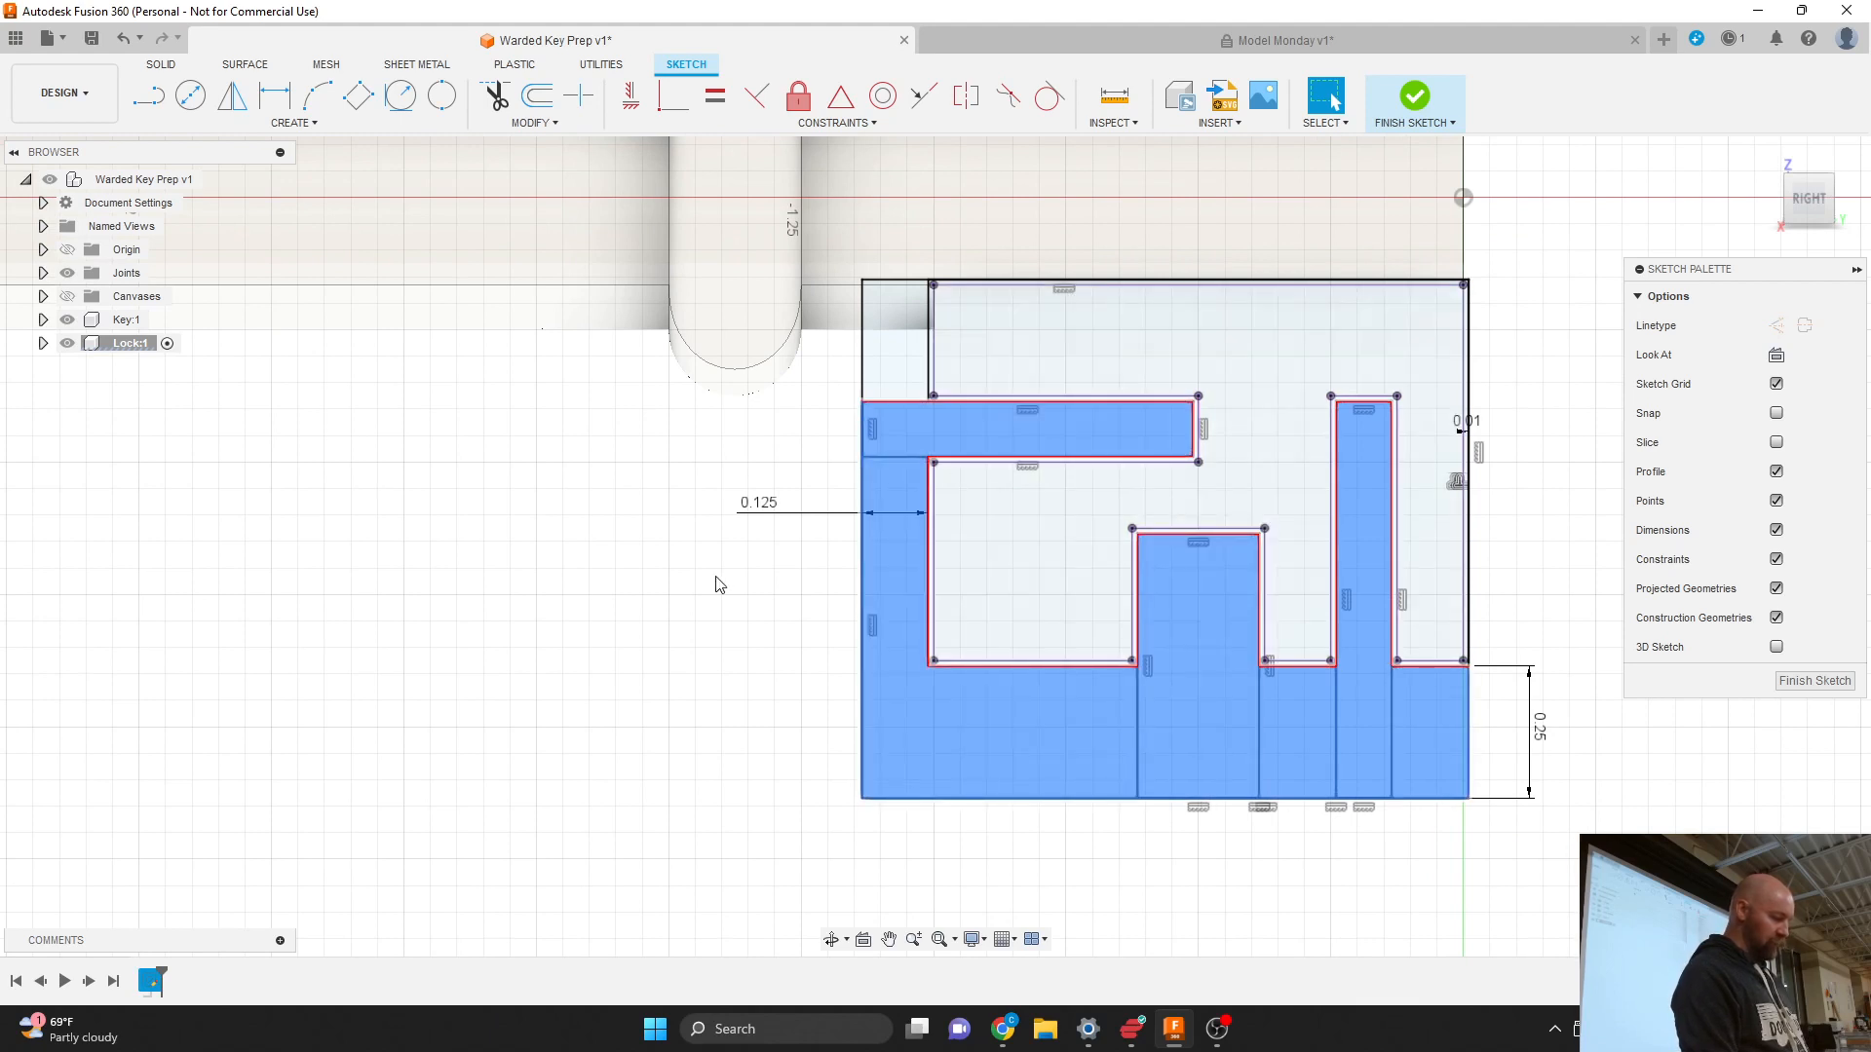
scroll(717, 584, "down", 3)
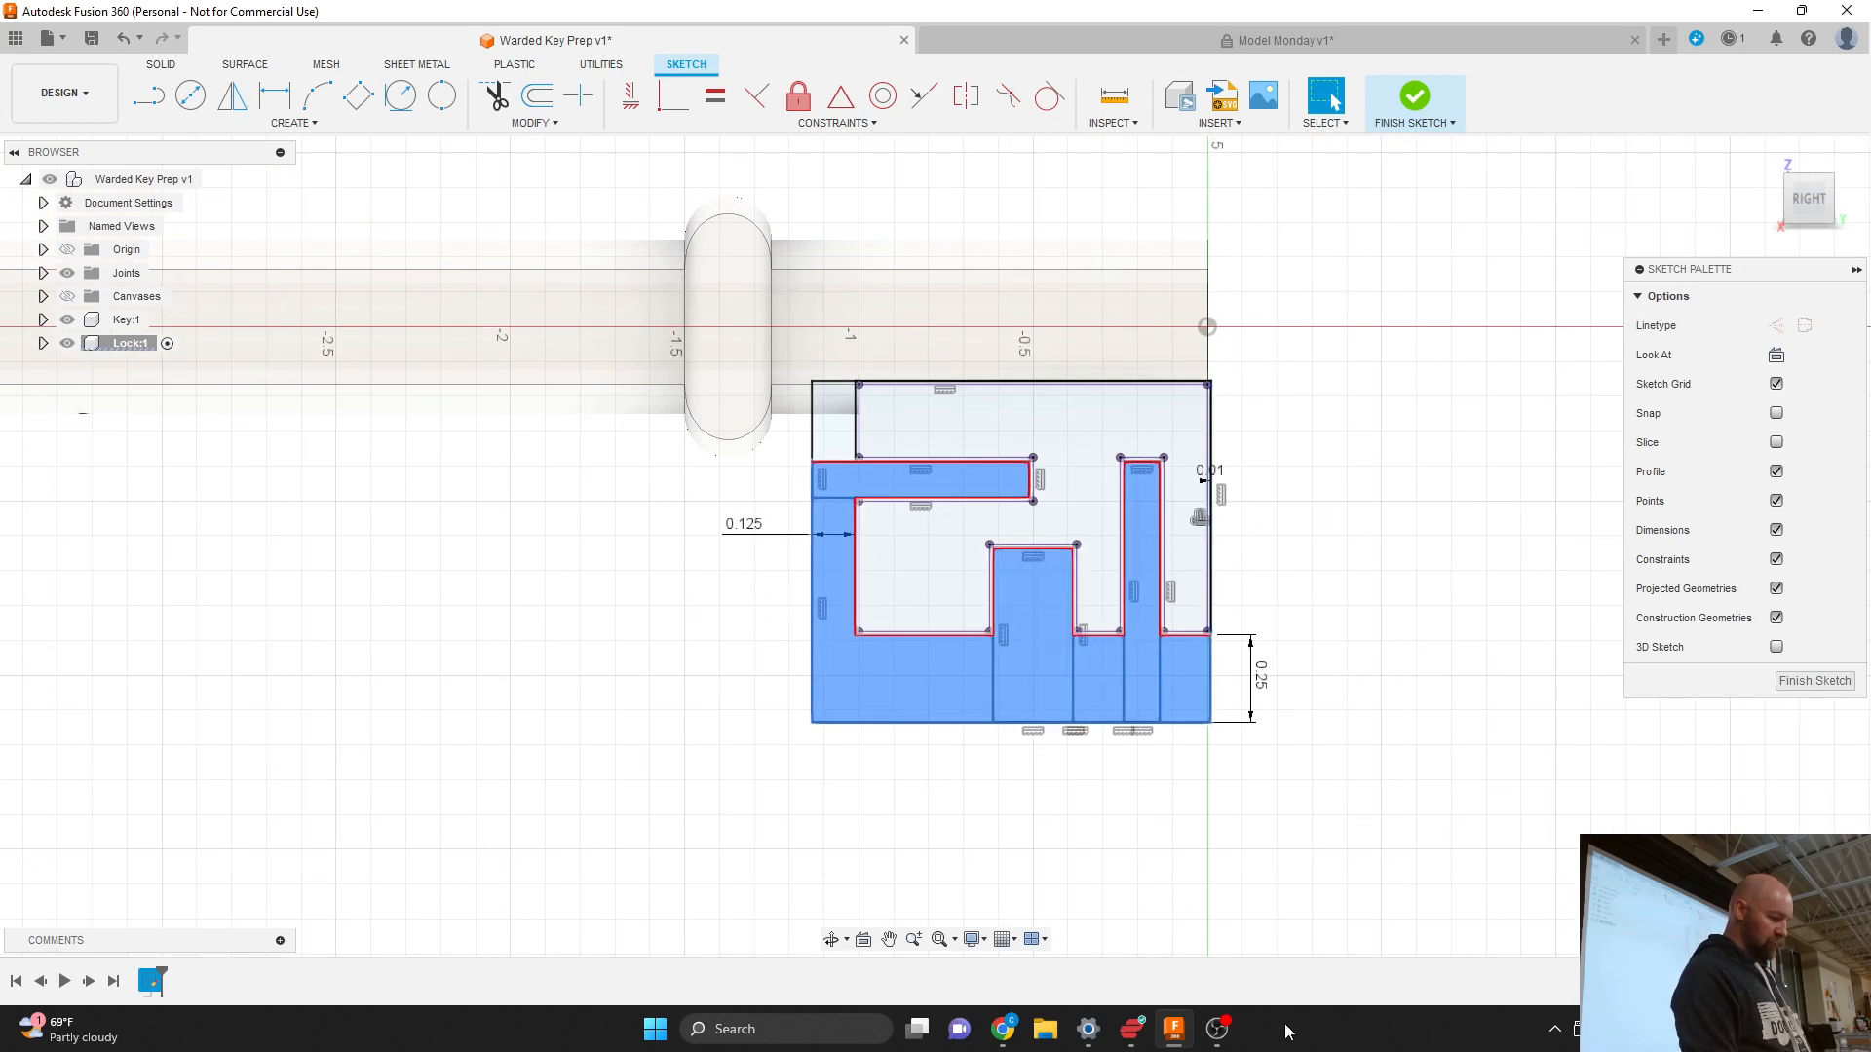
left_click(1217, 1028)
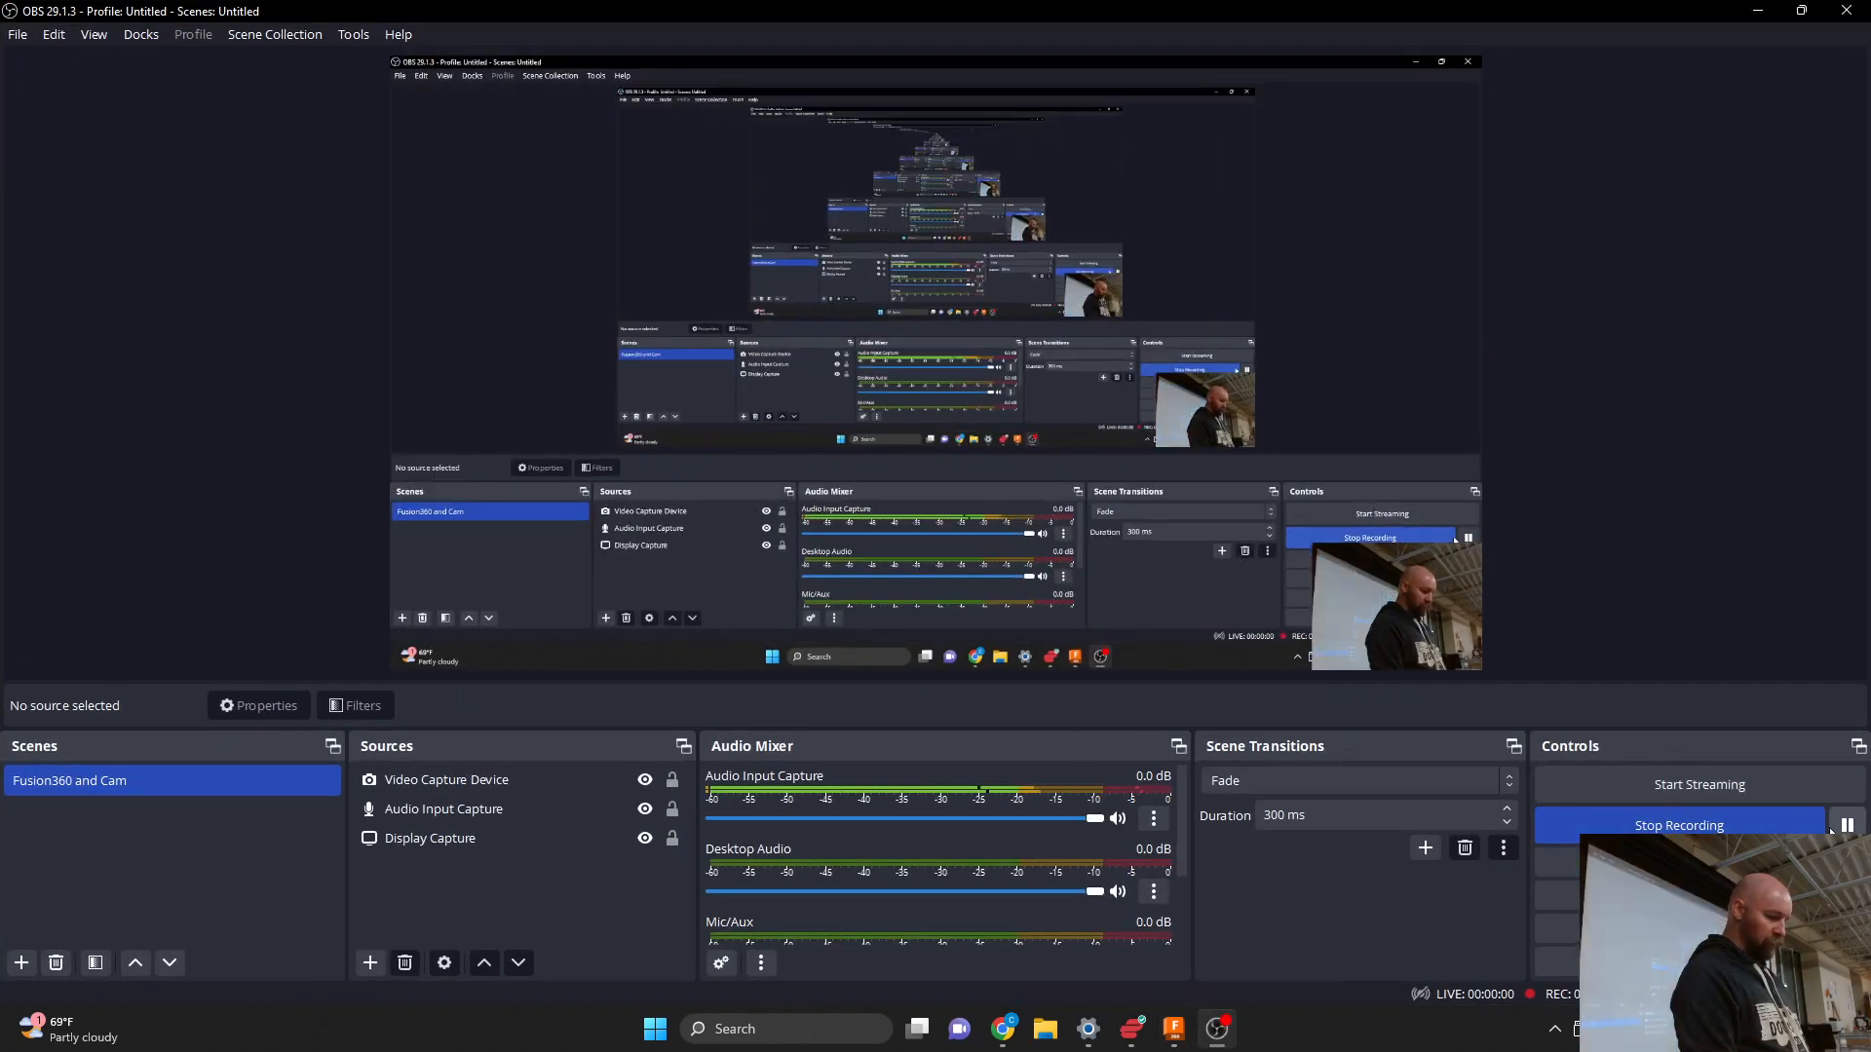
left_click(1757, 10)
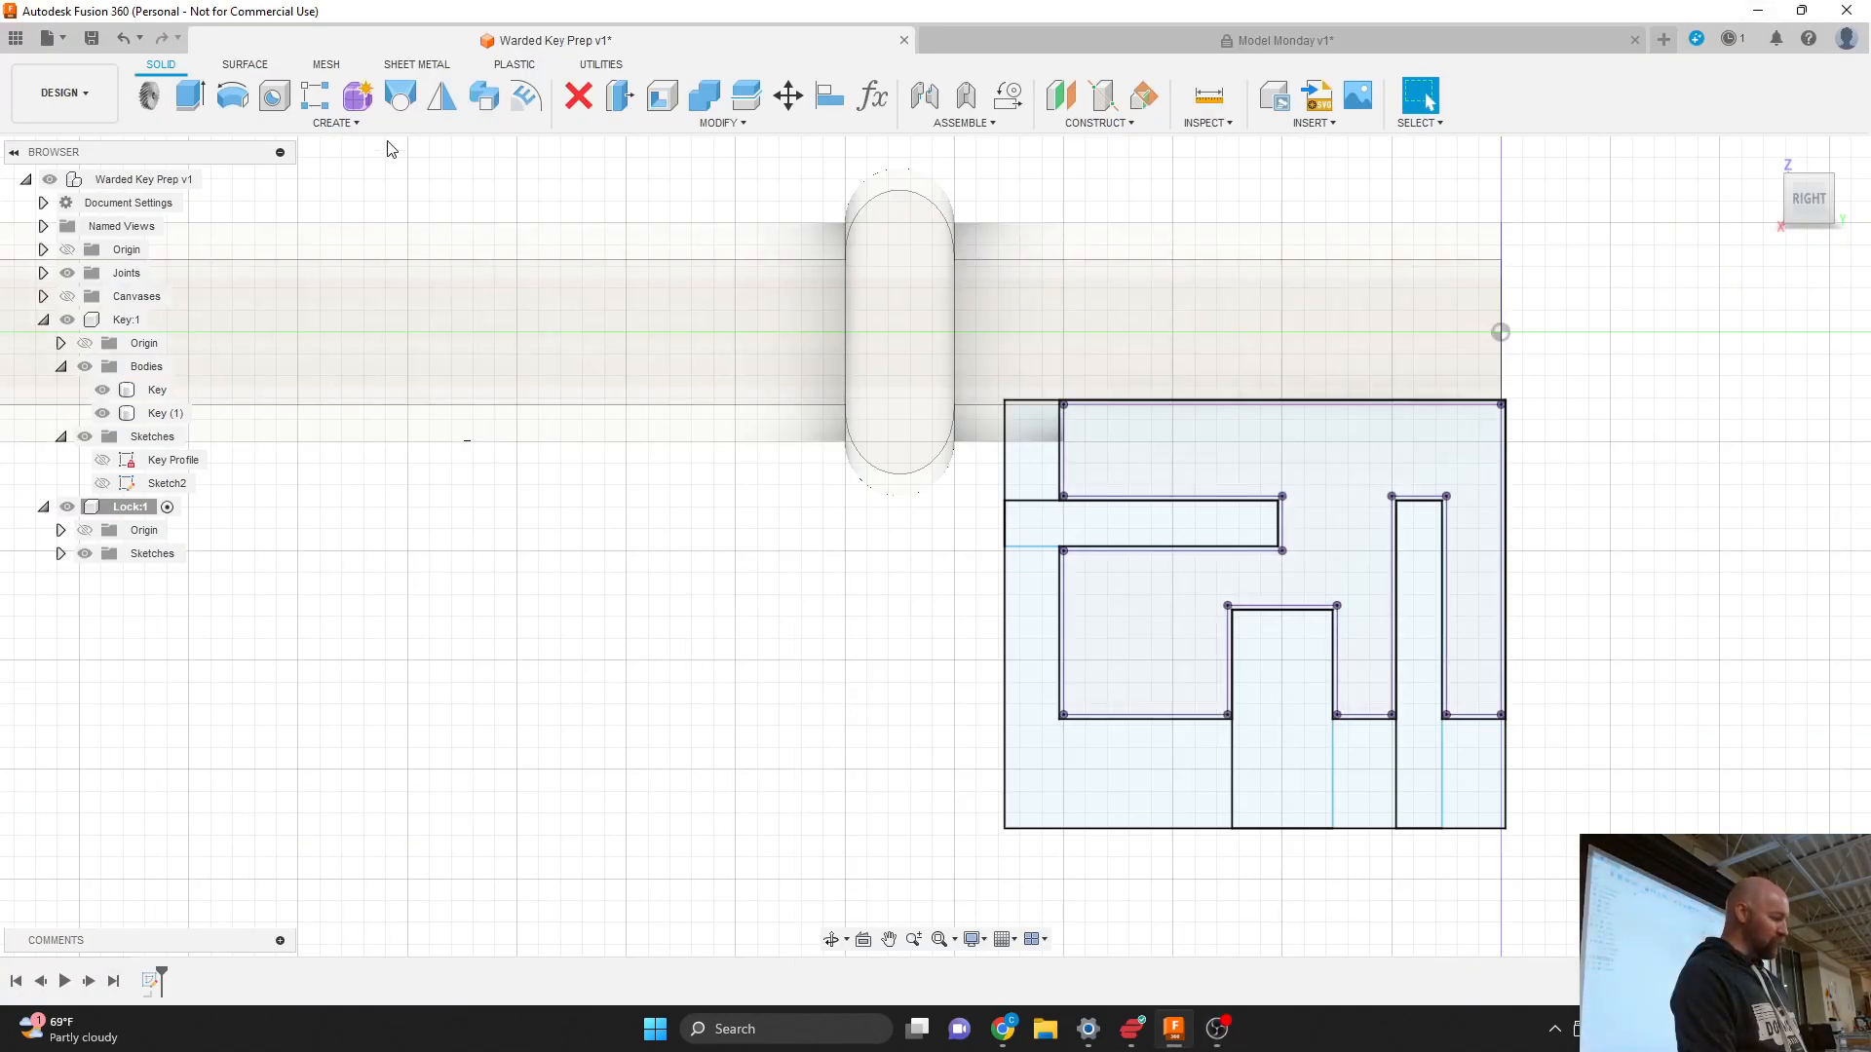
Step: Start a Revolve with the six profiles forming the three wards, the wall sections beneath the offset outline and the L-shaped outer wall
left_click(349, 121)
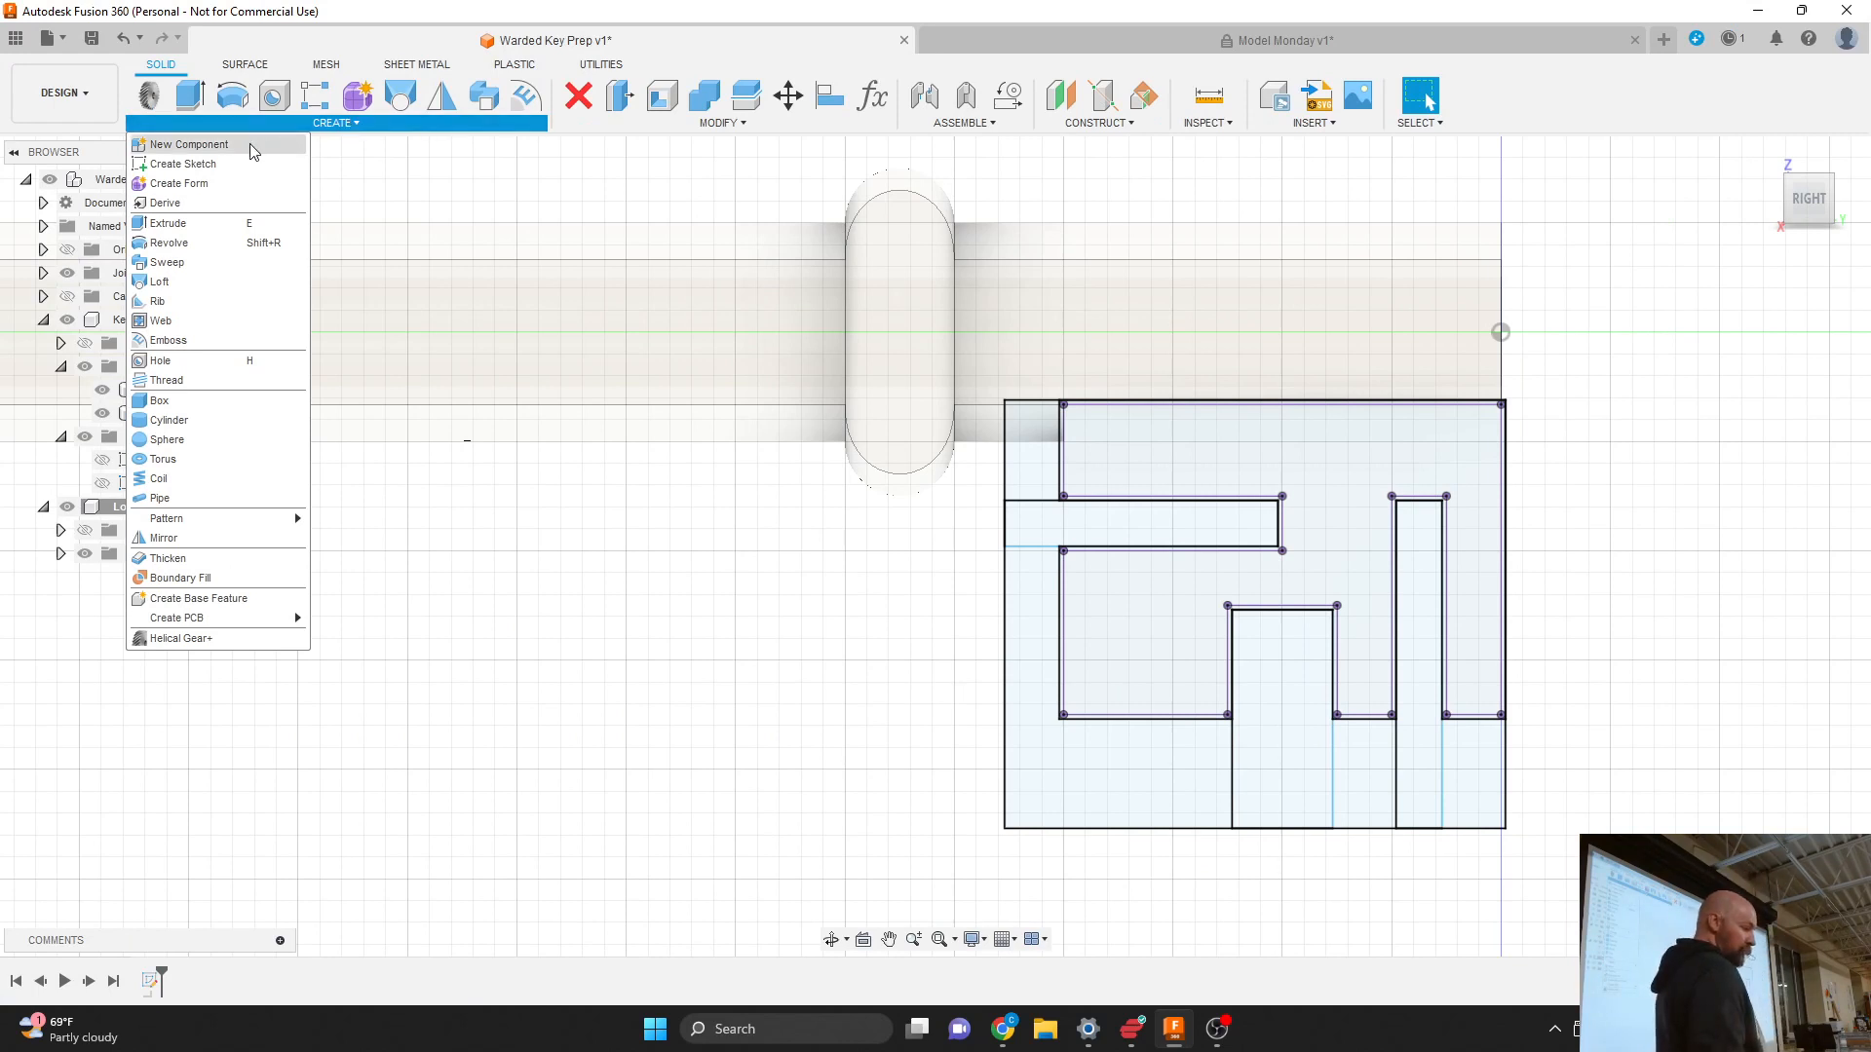
left_click(172, 245)
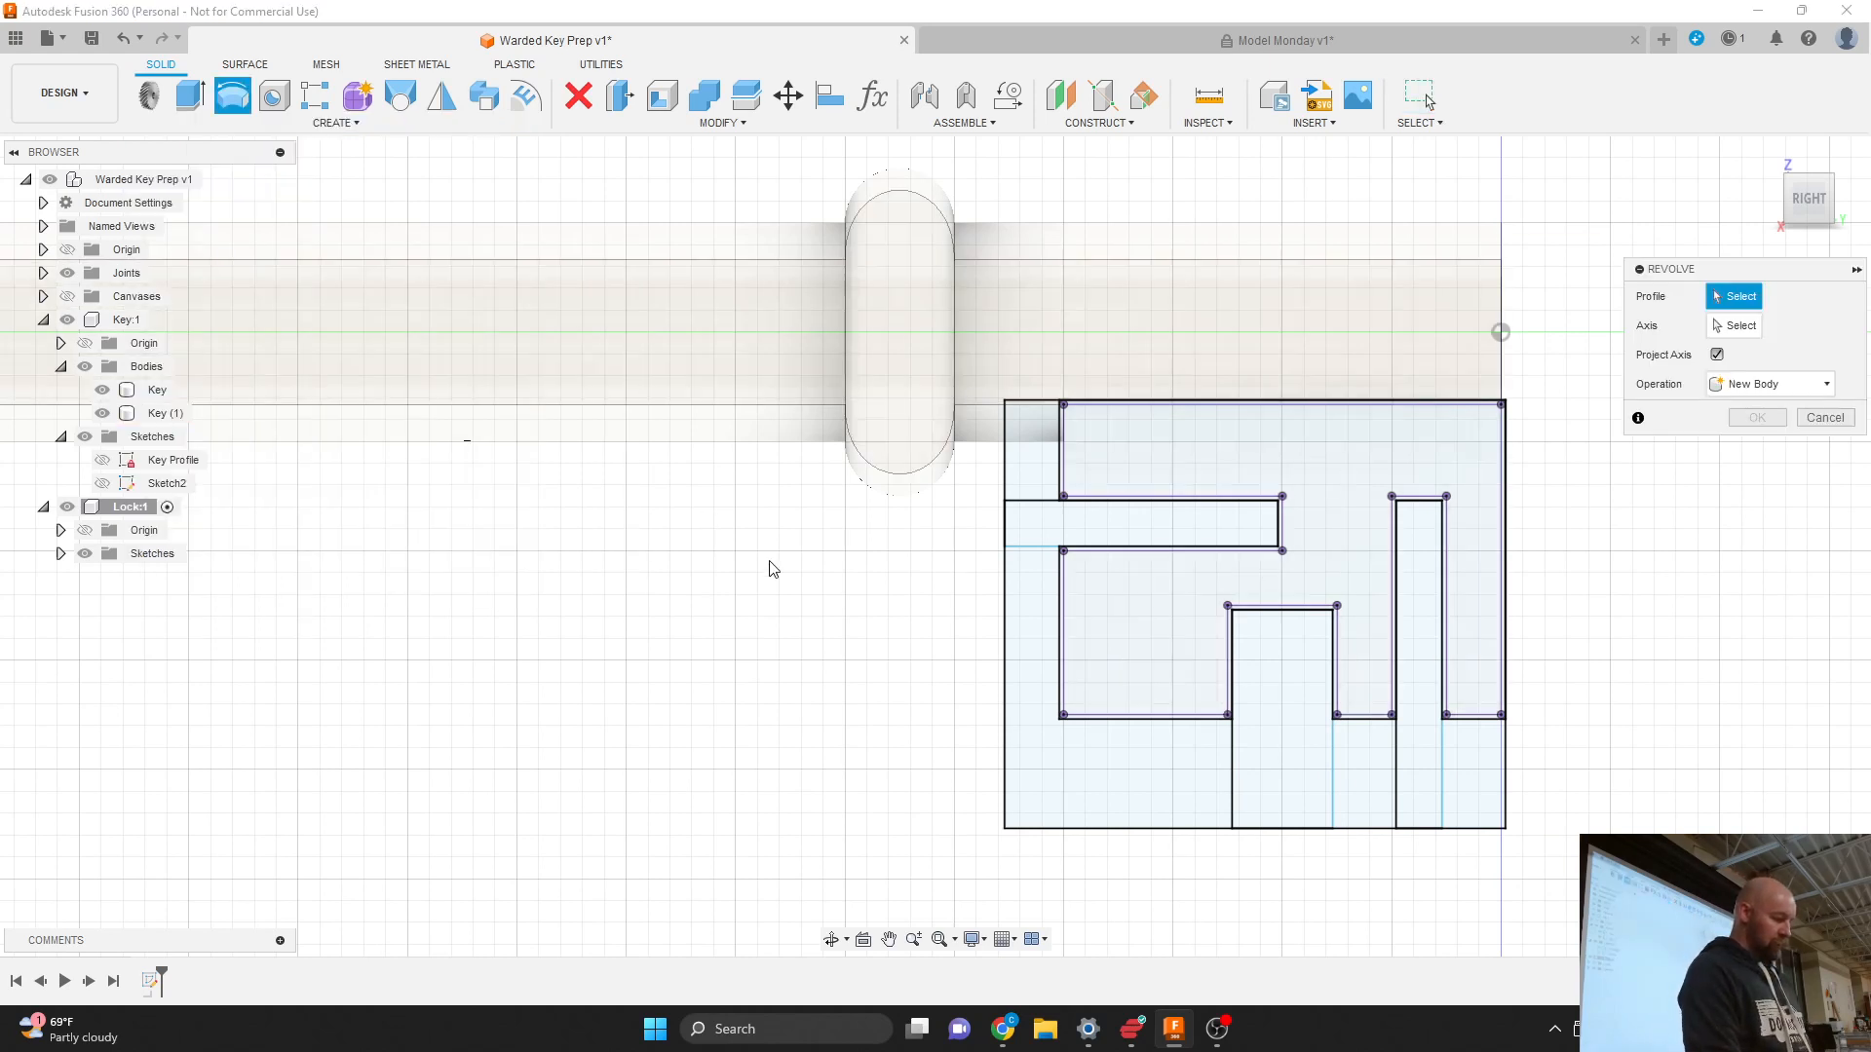
left_click(1048, 526)
left_click(1045, 612)
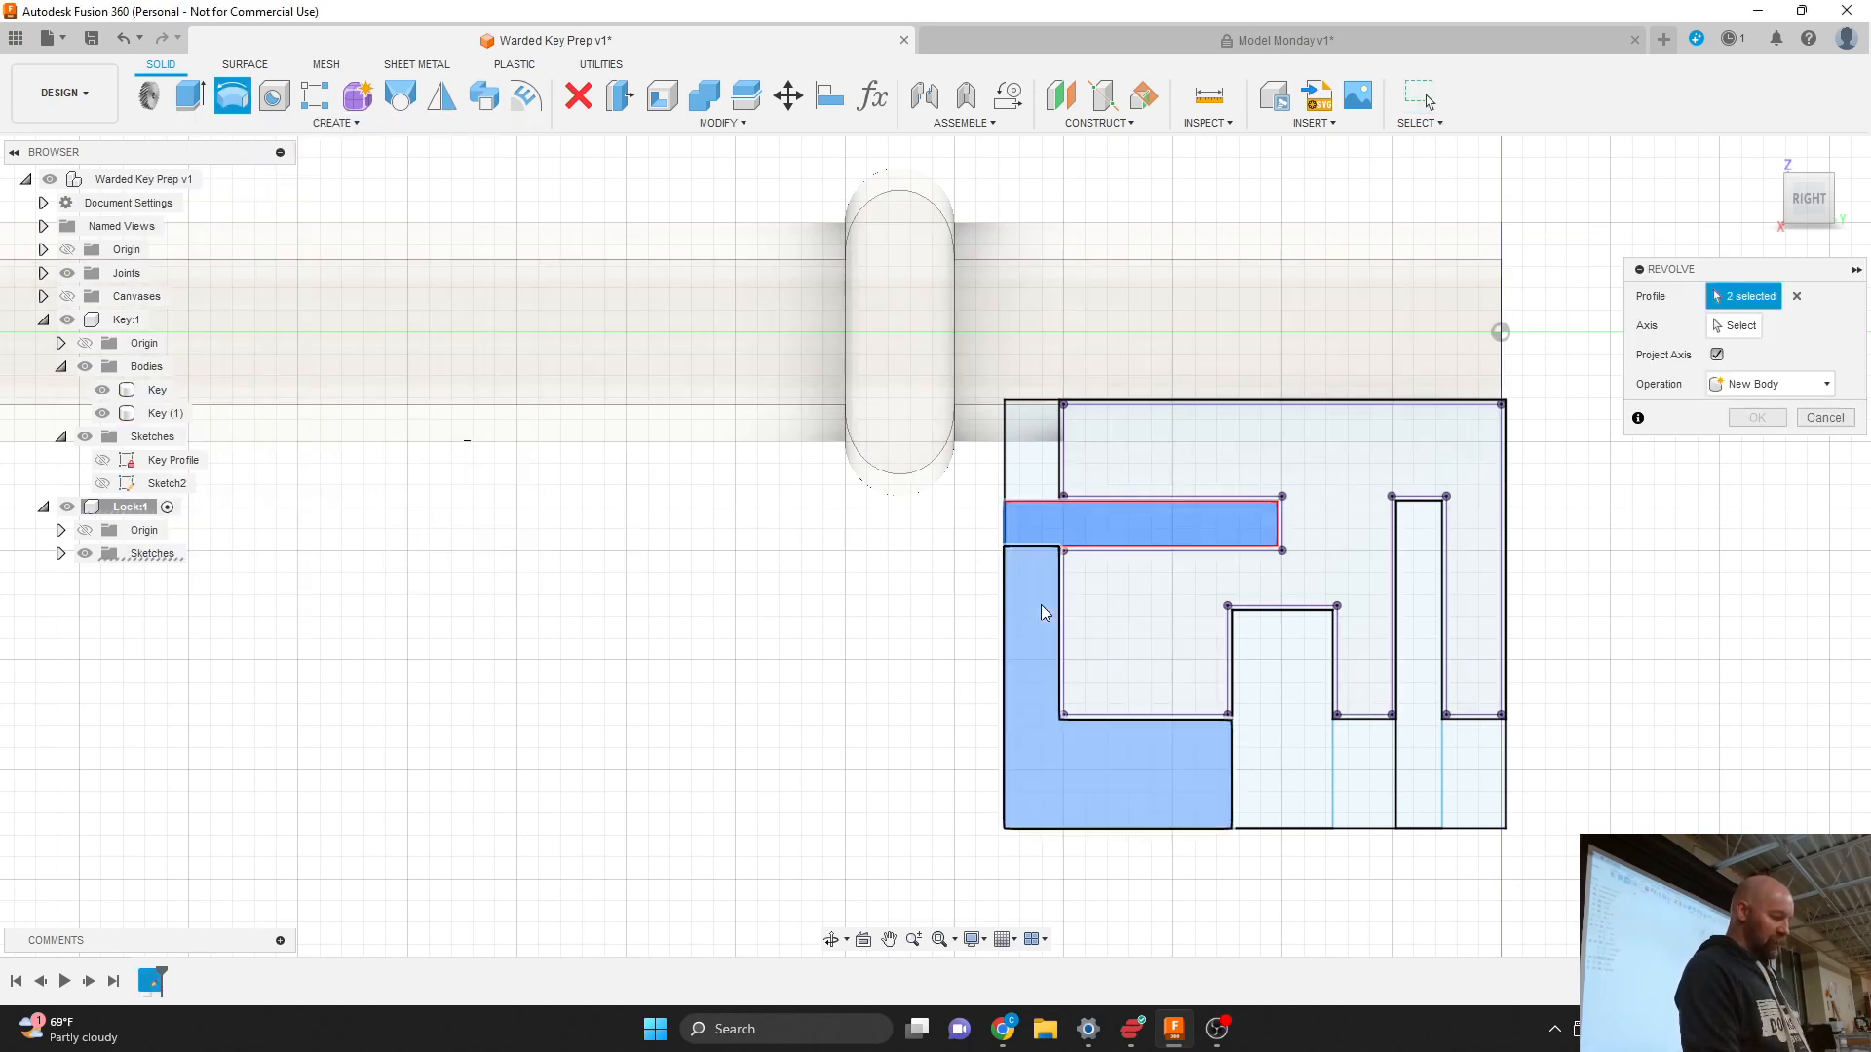
left_click(1282, 744)
left_click(1361, 769)
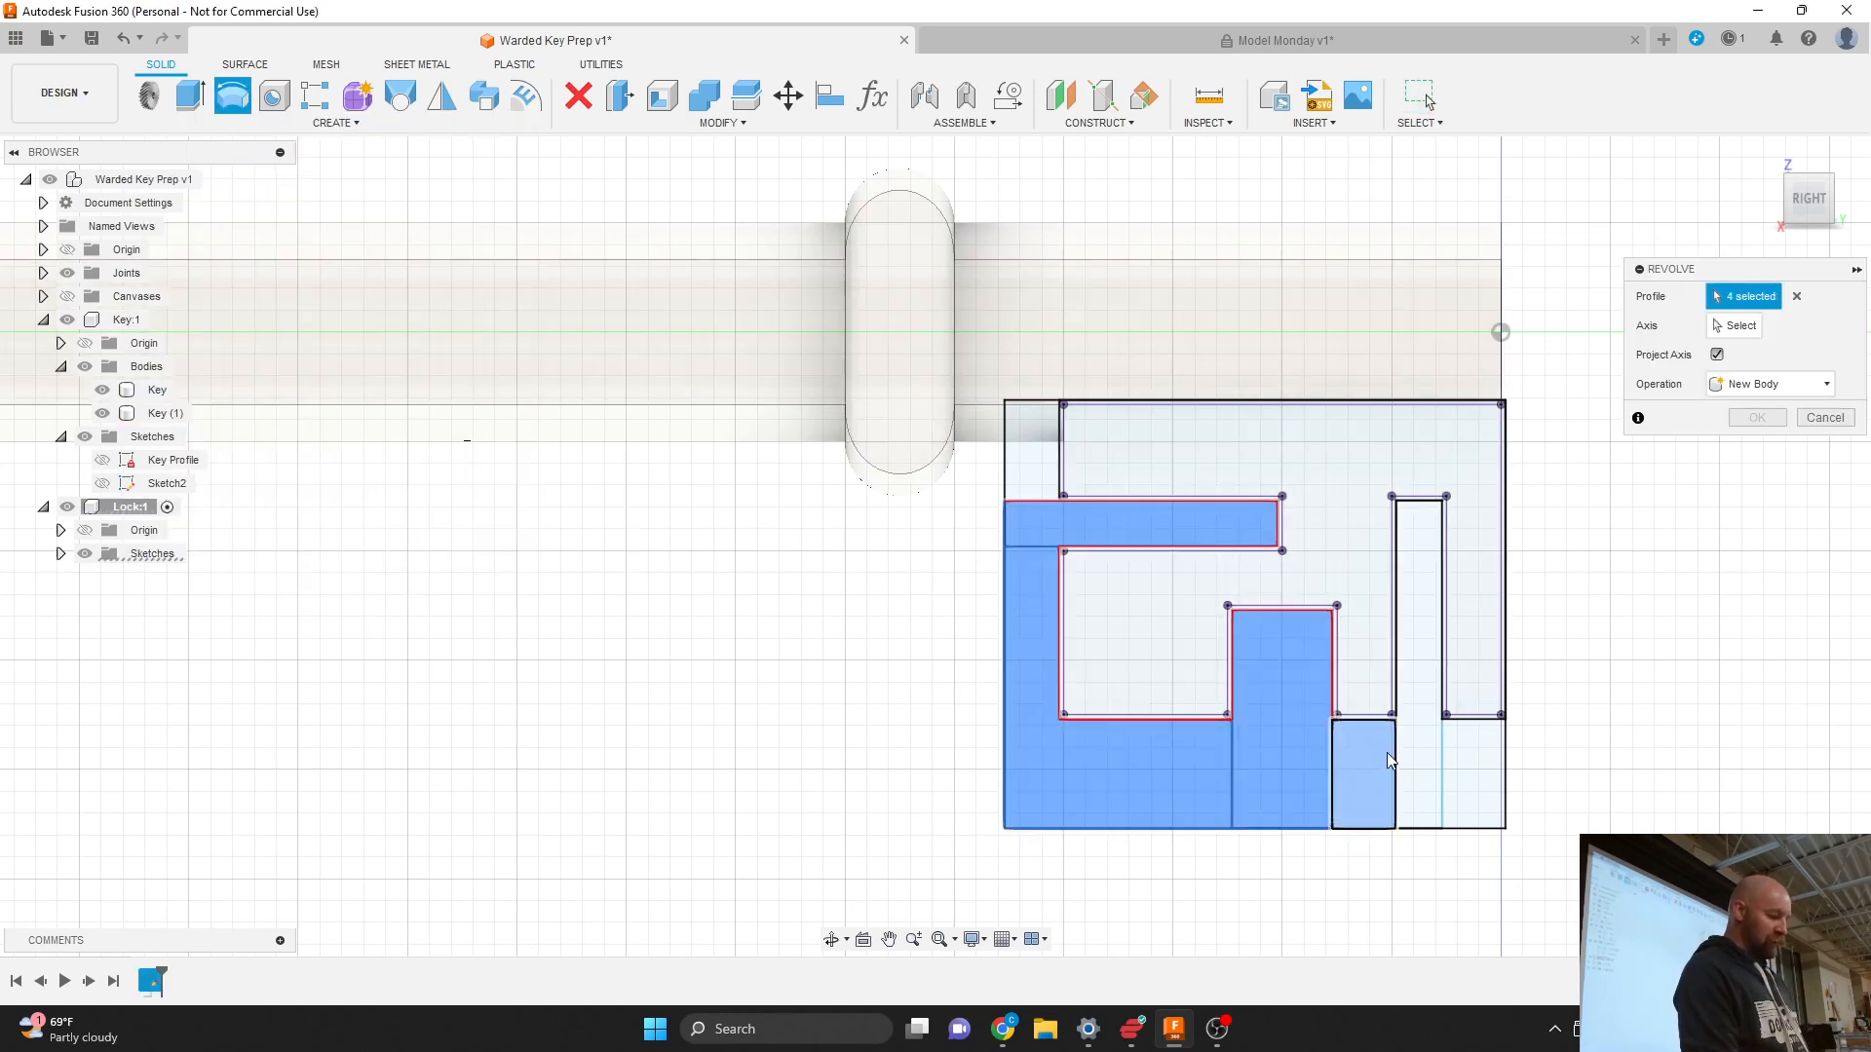
left_click(1416, 750)
left_click(1472, 757)
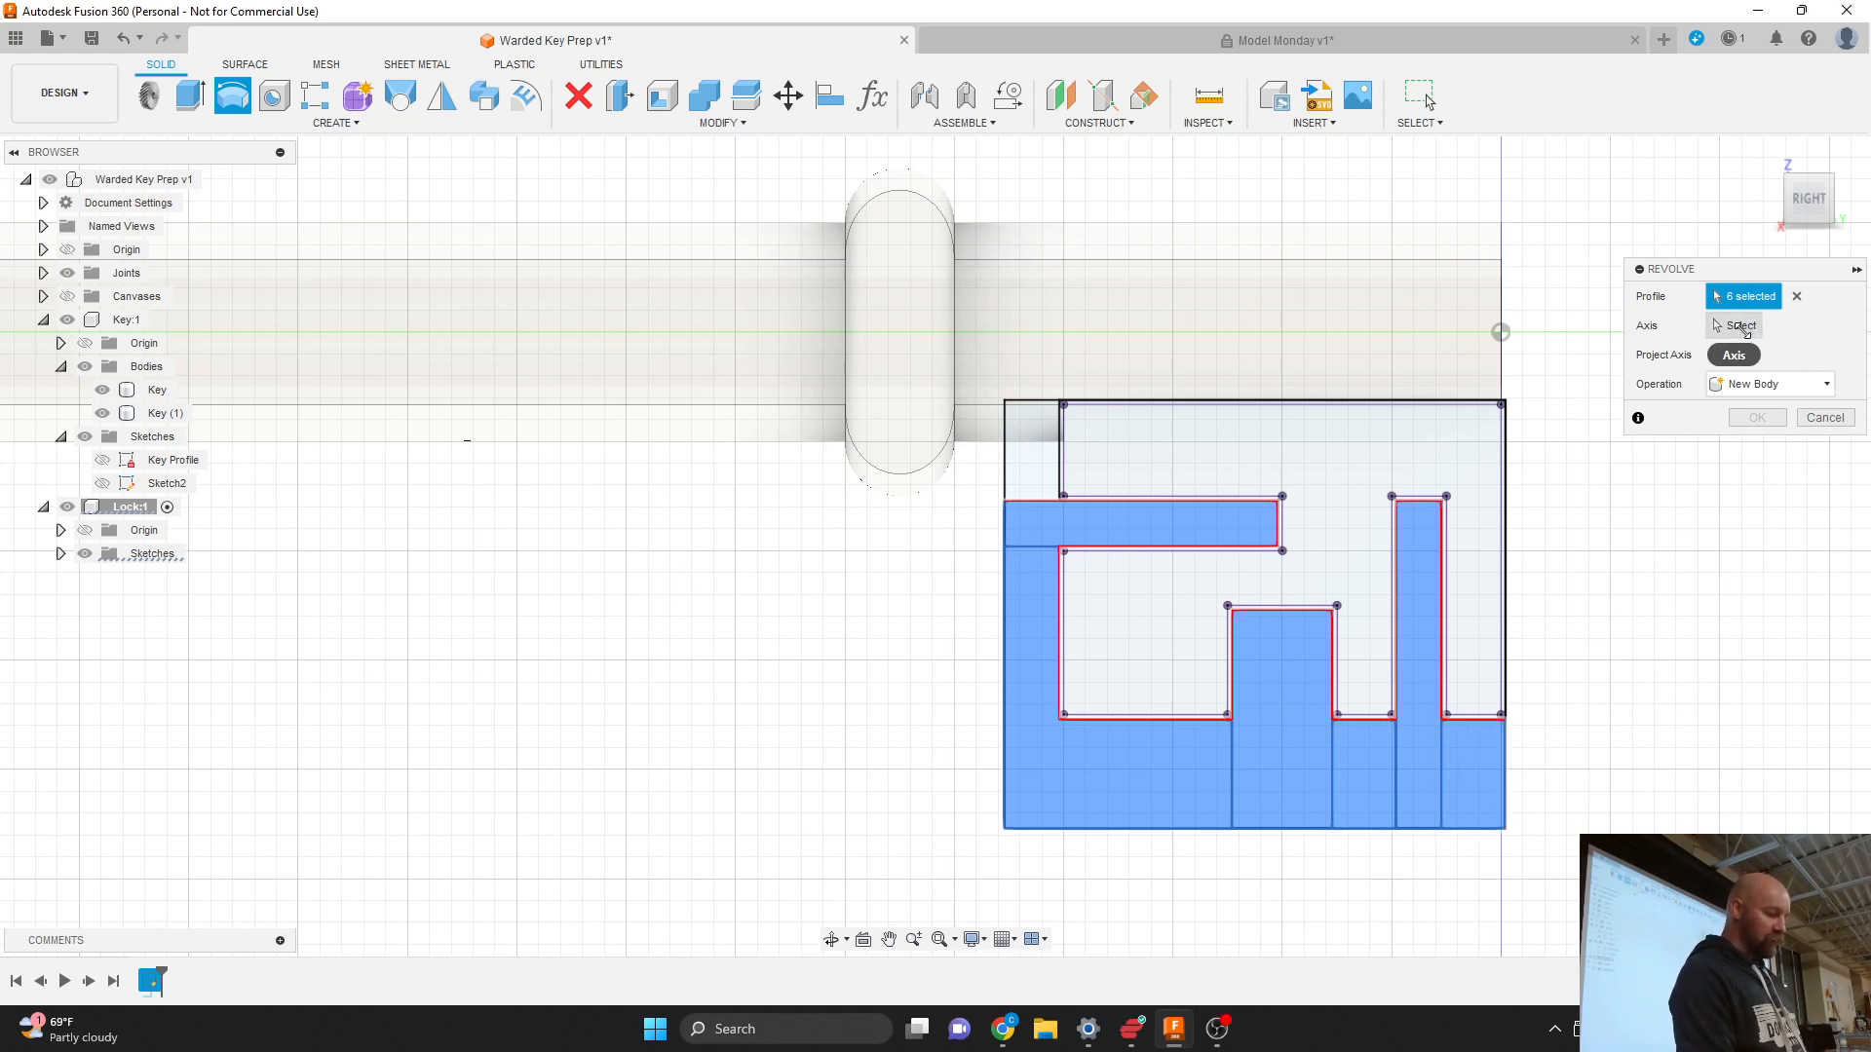
Step: Set the key's cylindrical shaft surface near the bit as the revolve axis
left_click(1742, 327)
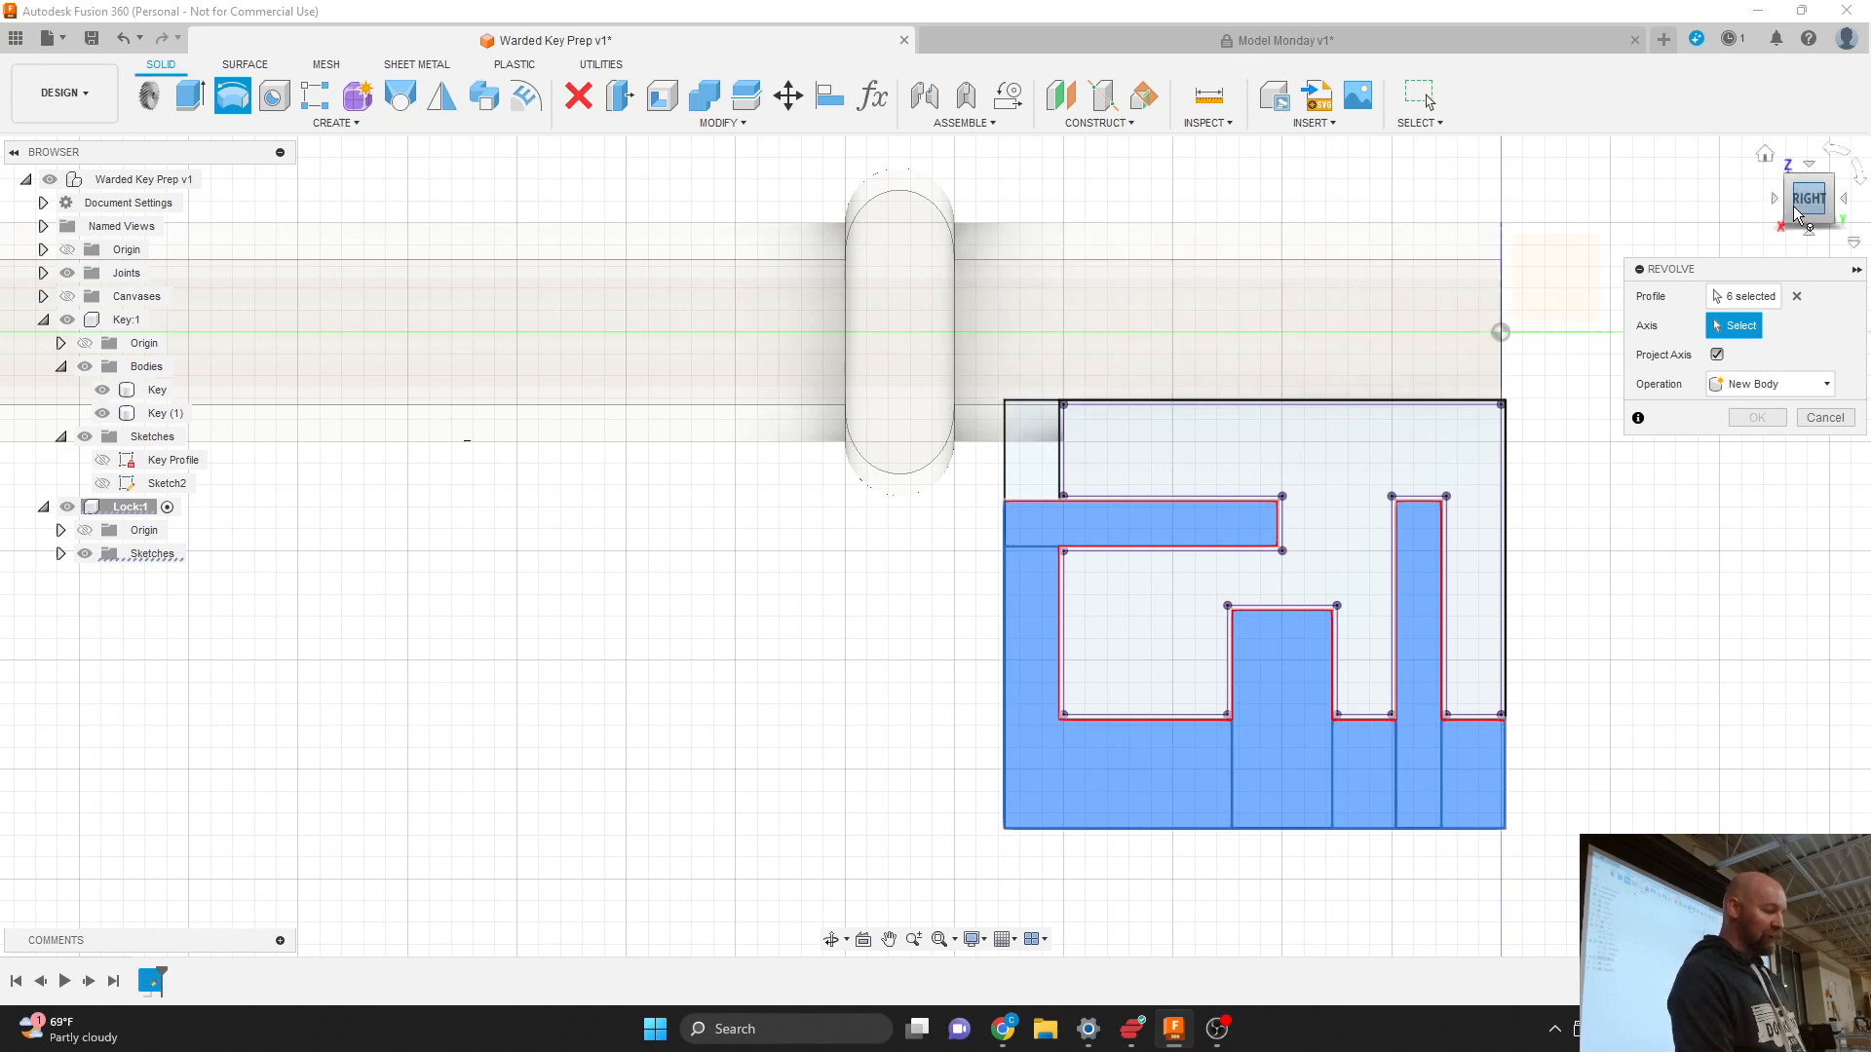
left_click_drag(1807, 209, 1797, 208)
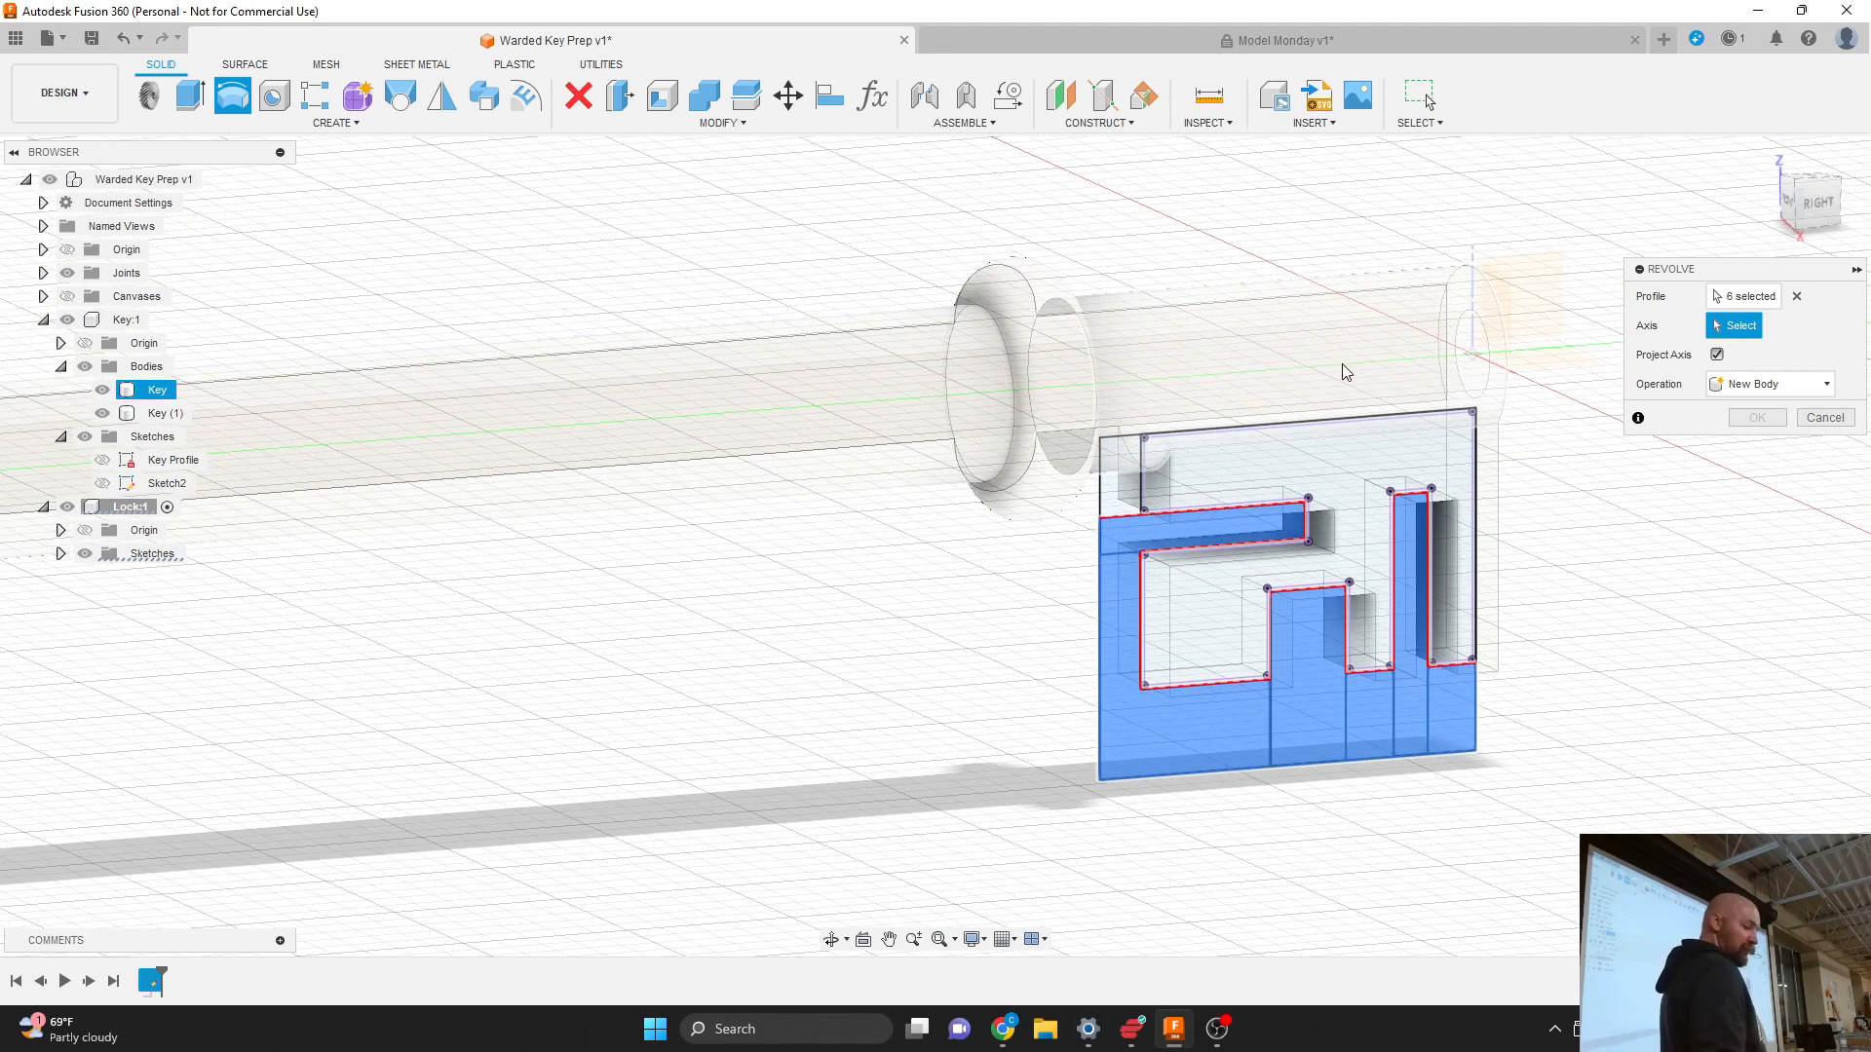
left_click(1269, 351)
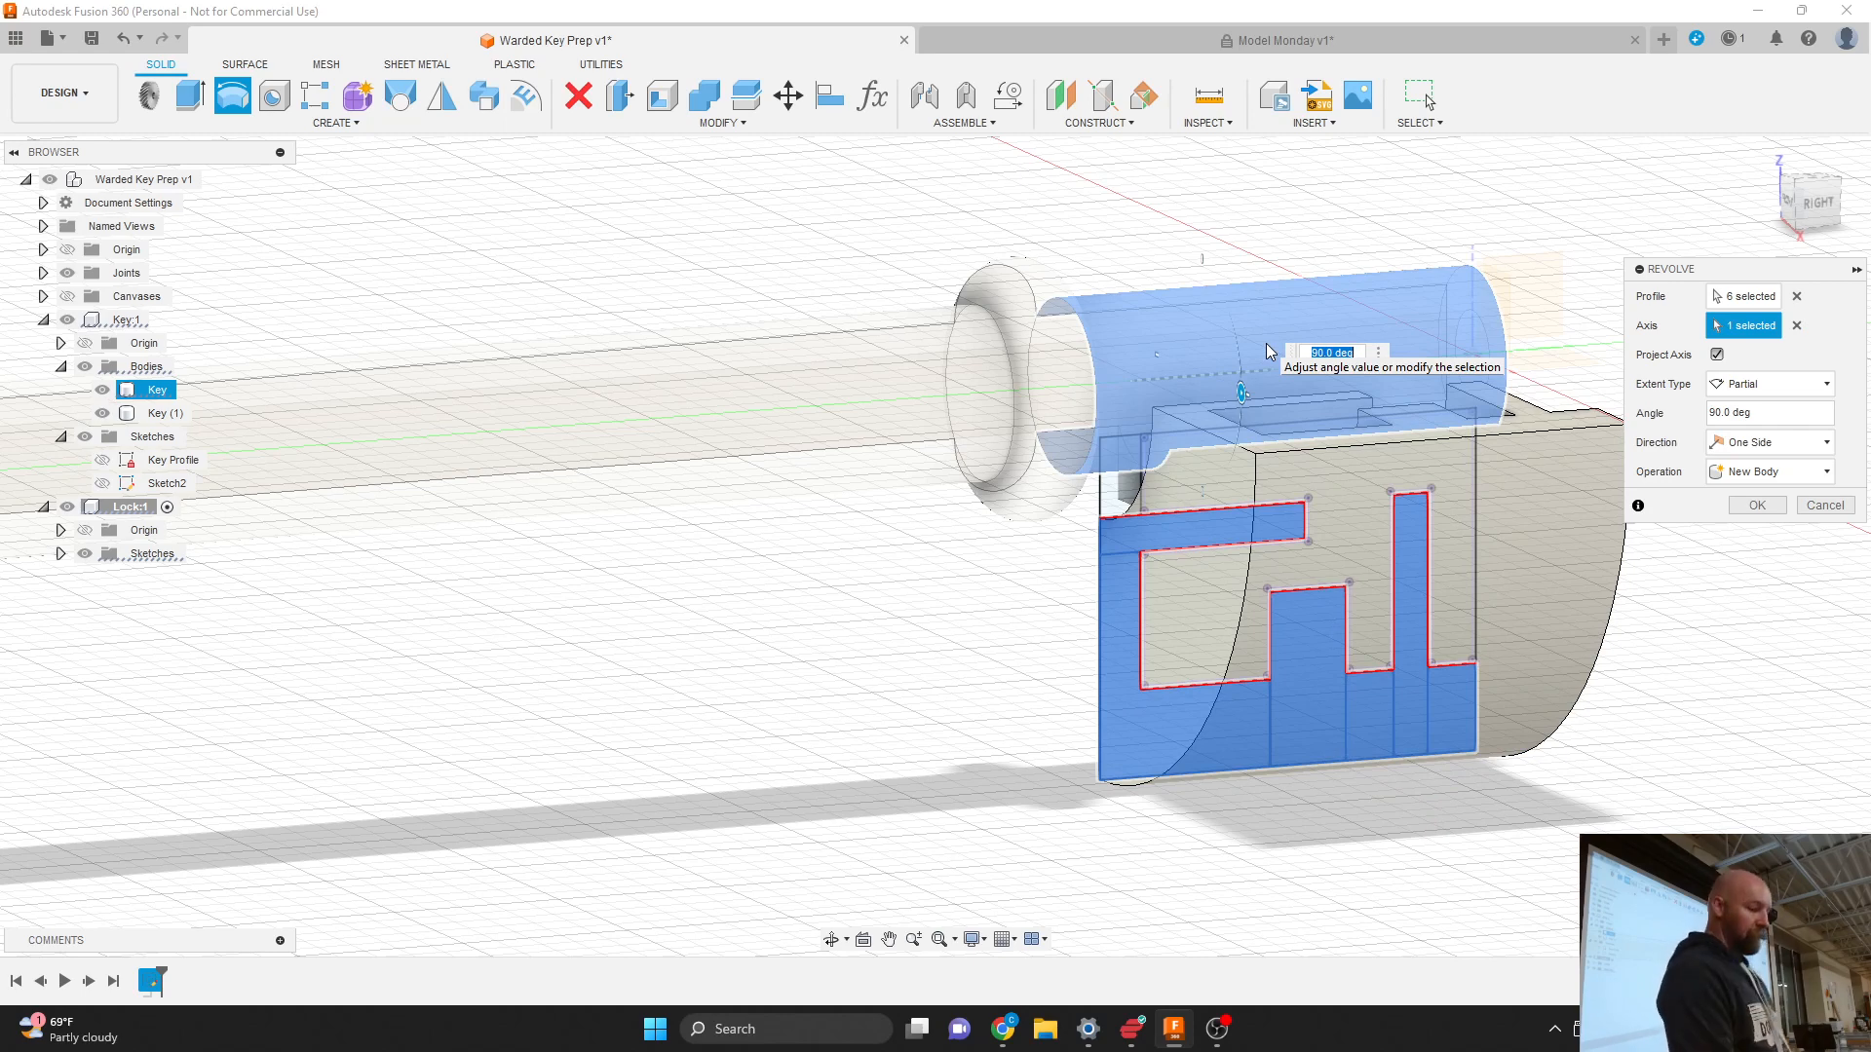
Step: Try a 360° revolve angle and set it back to 90°
left_click_drag(1698, 270, 796, 509)
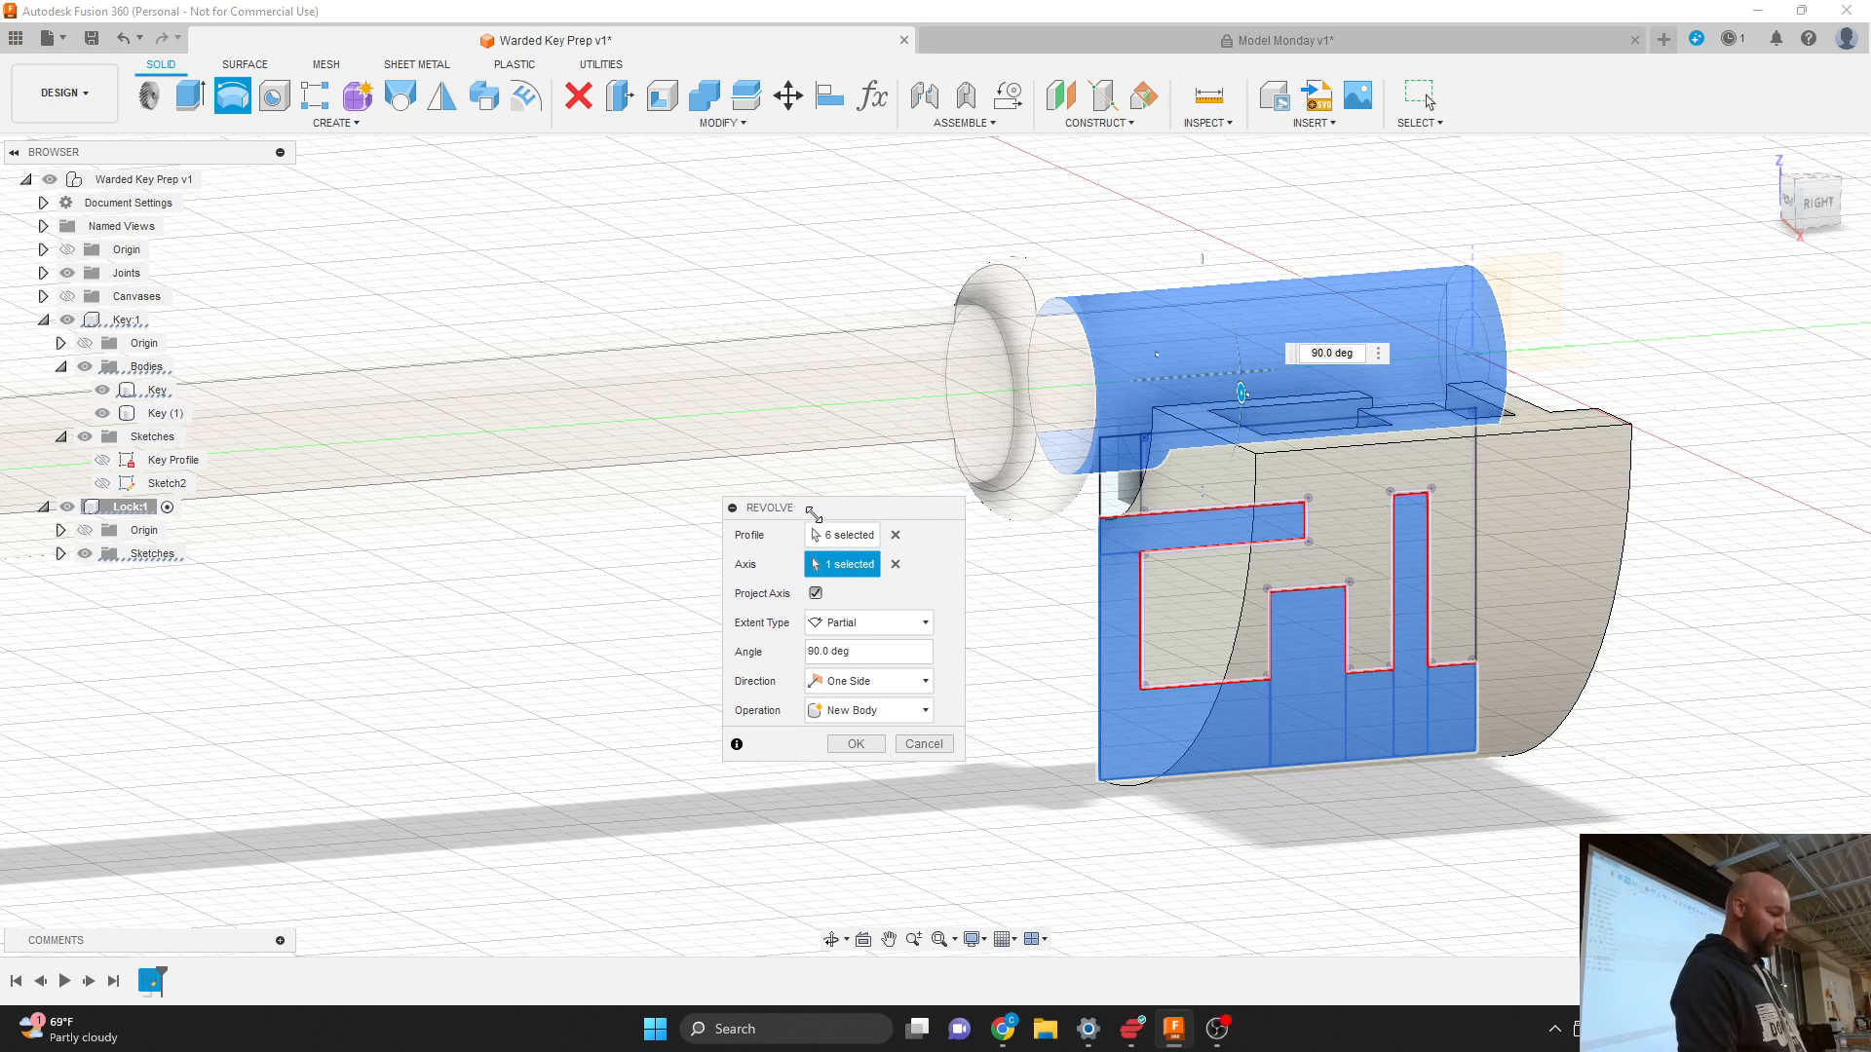
left_click_drag(811, 511, 857, 529)
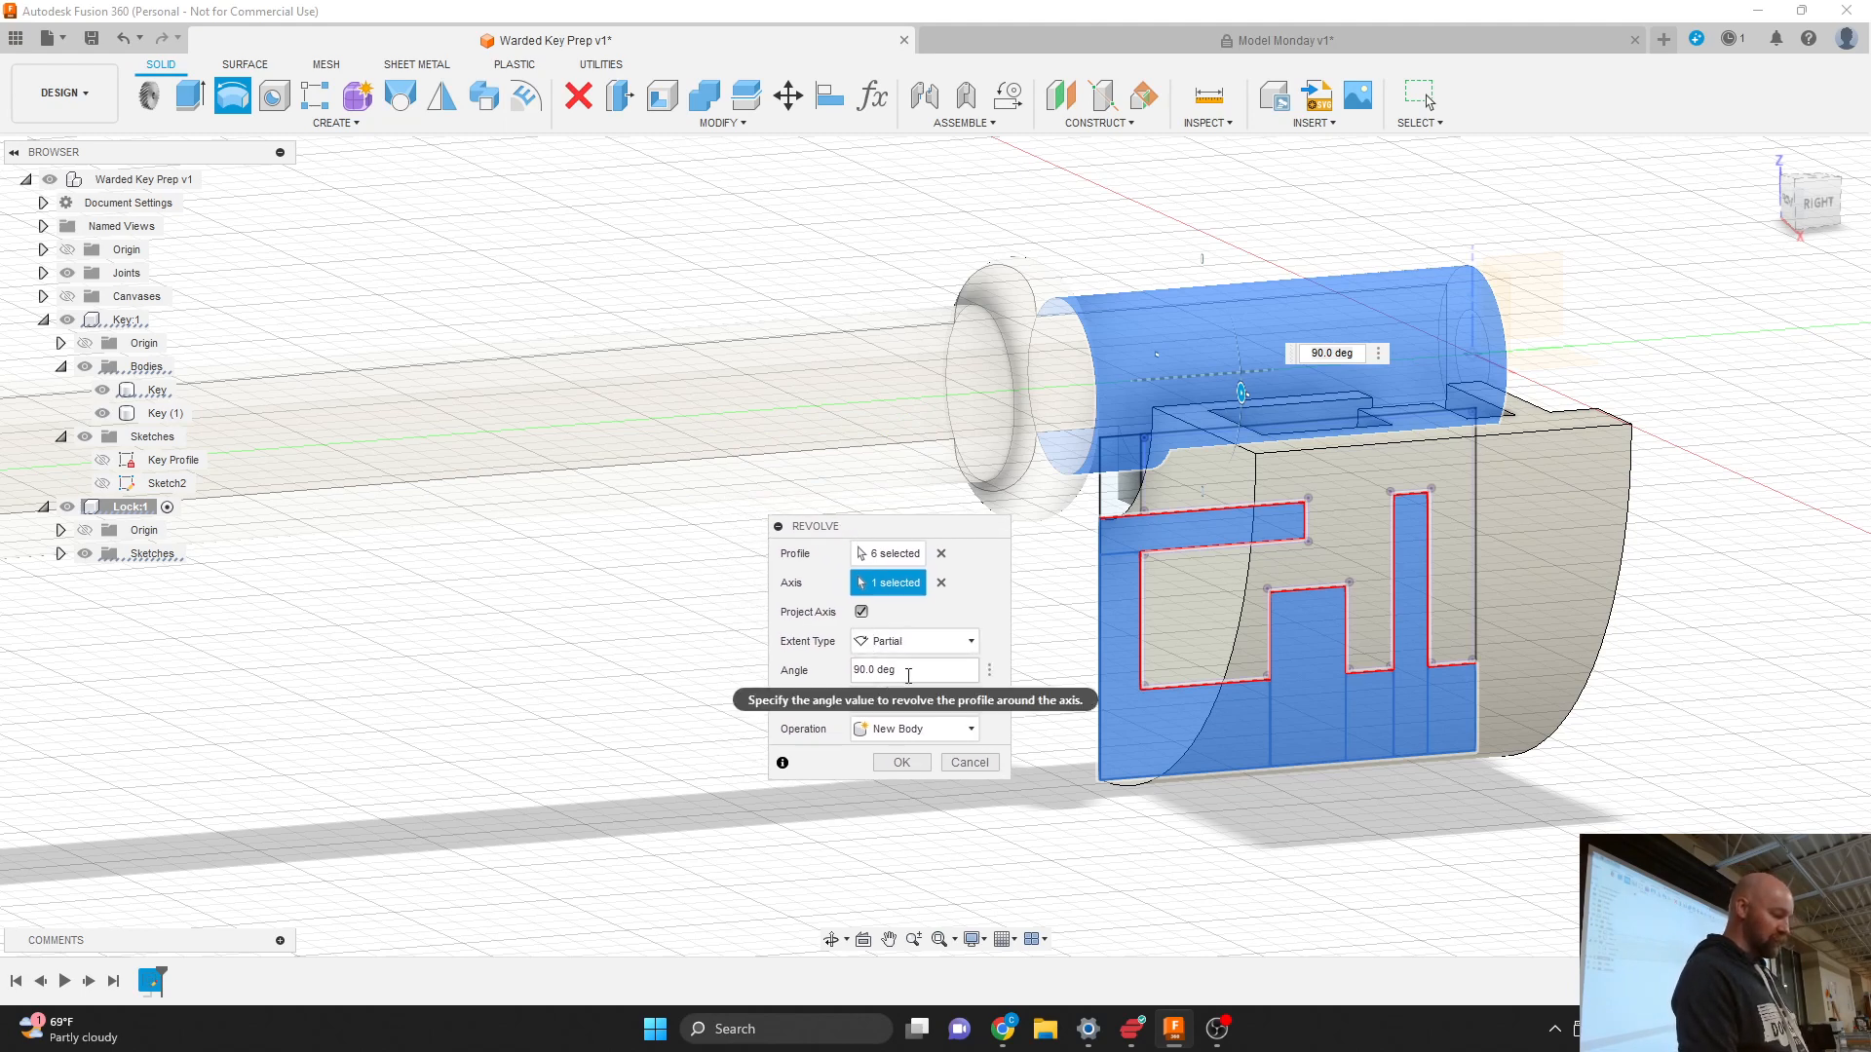
left_click_drag(902, 672, 786, 679)
type("36")
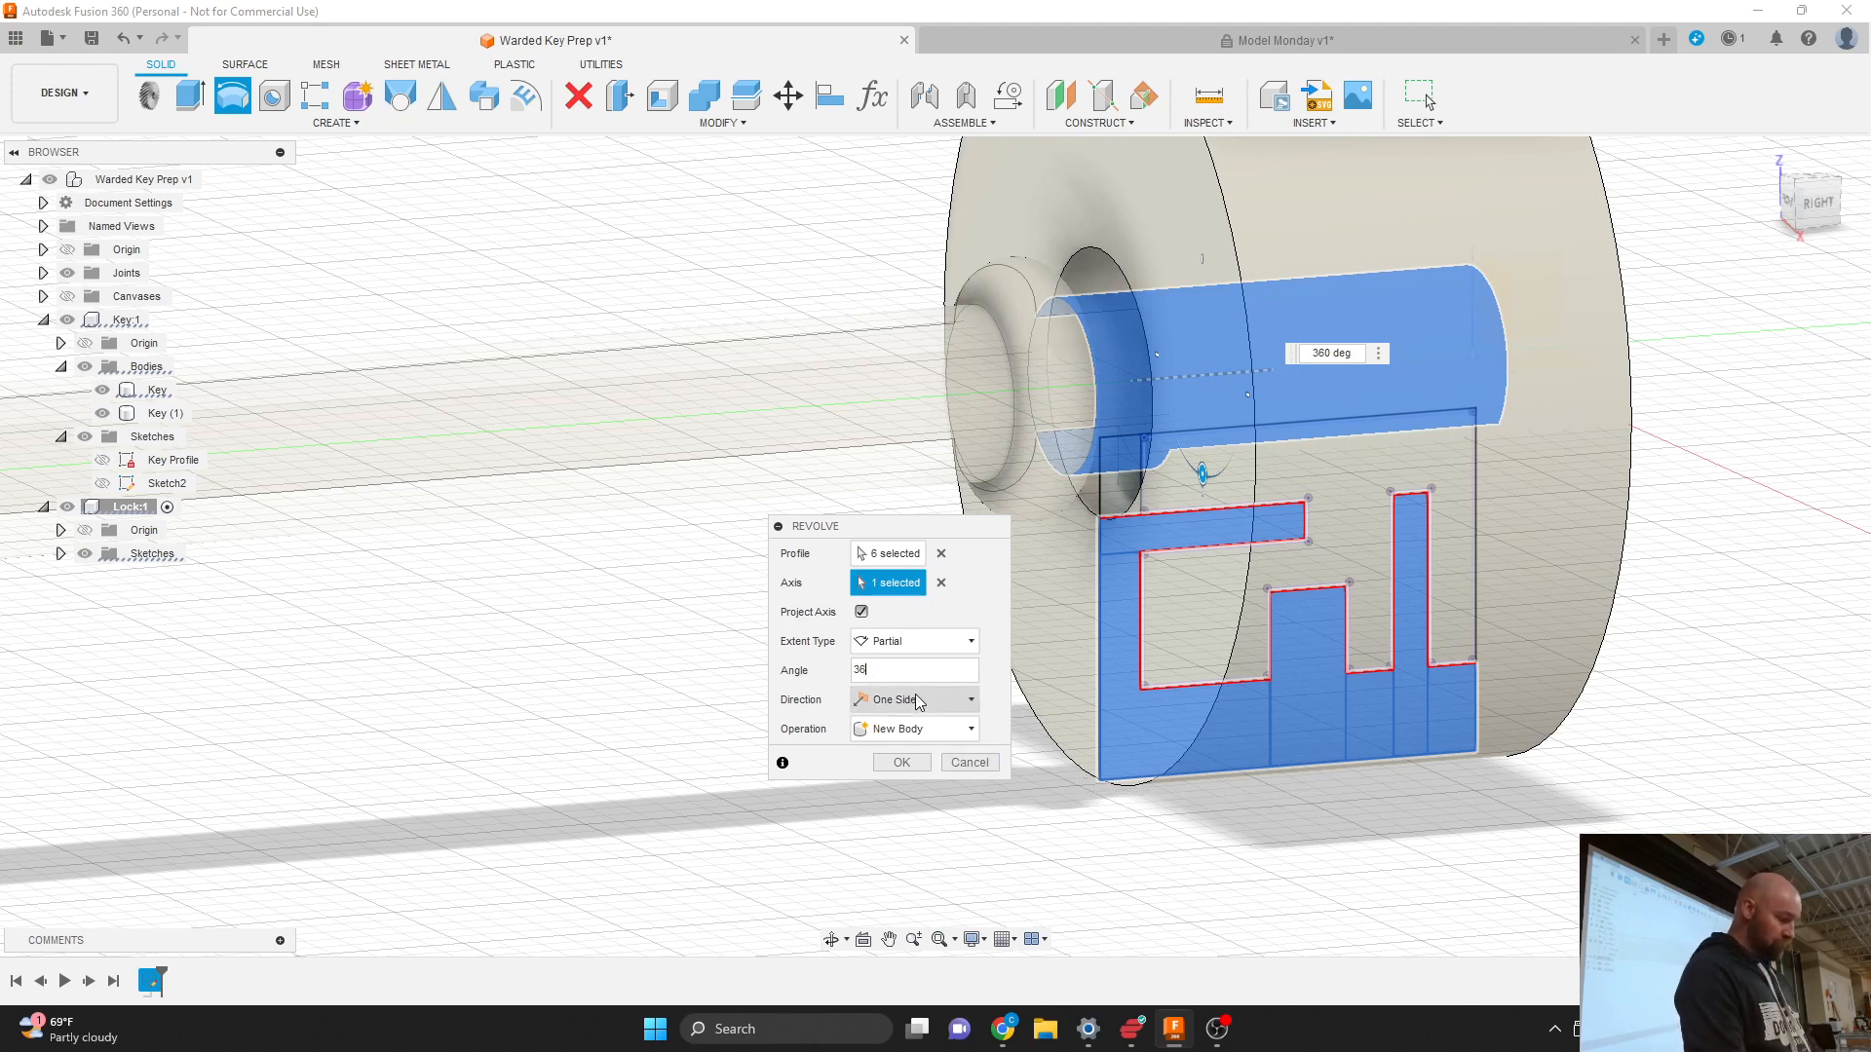
type("90")
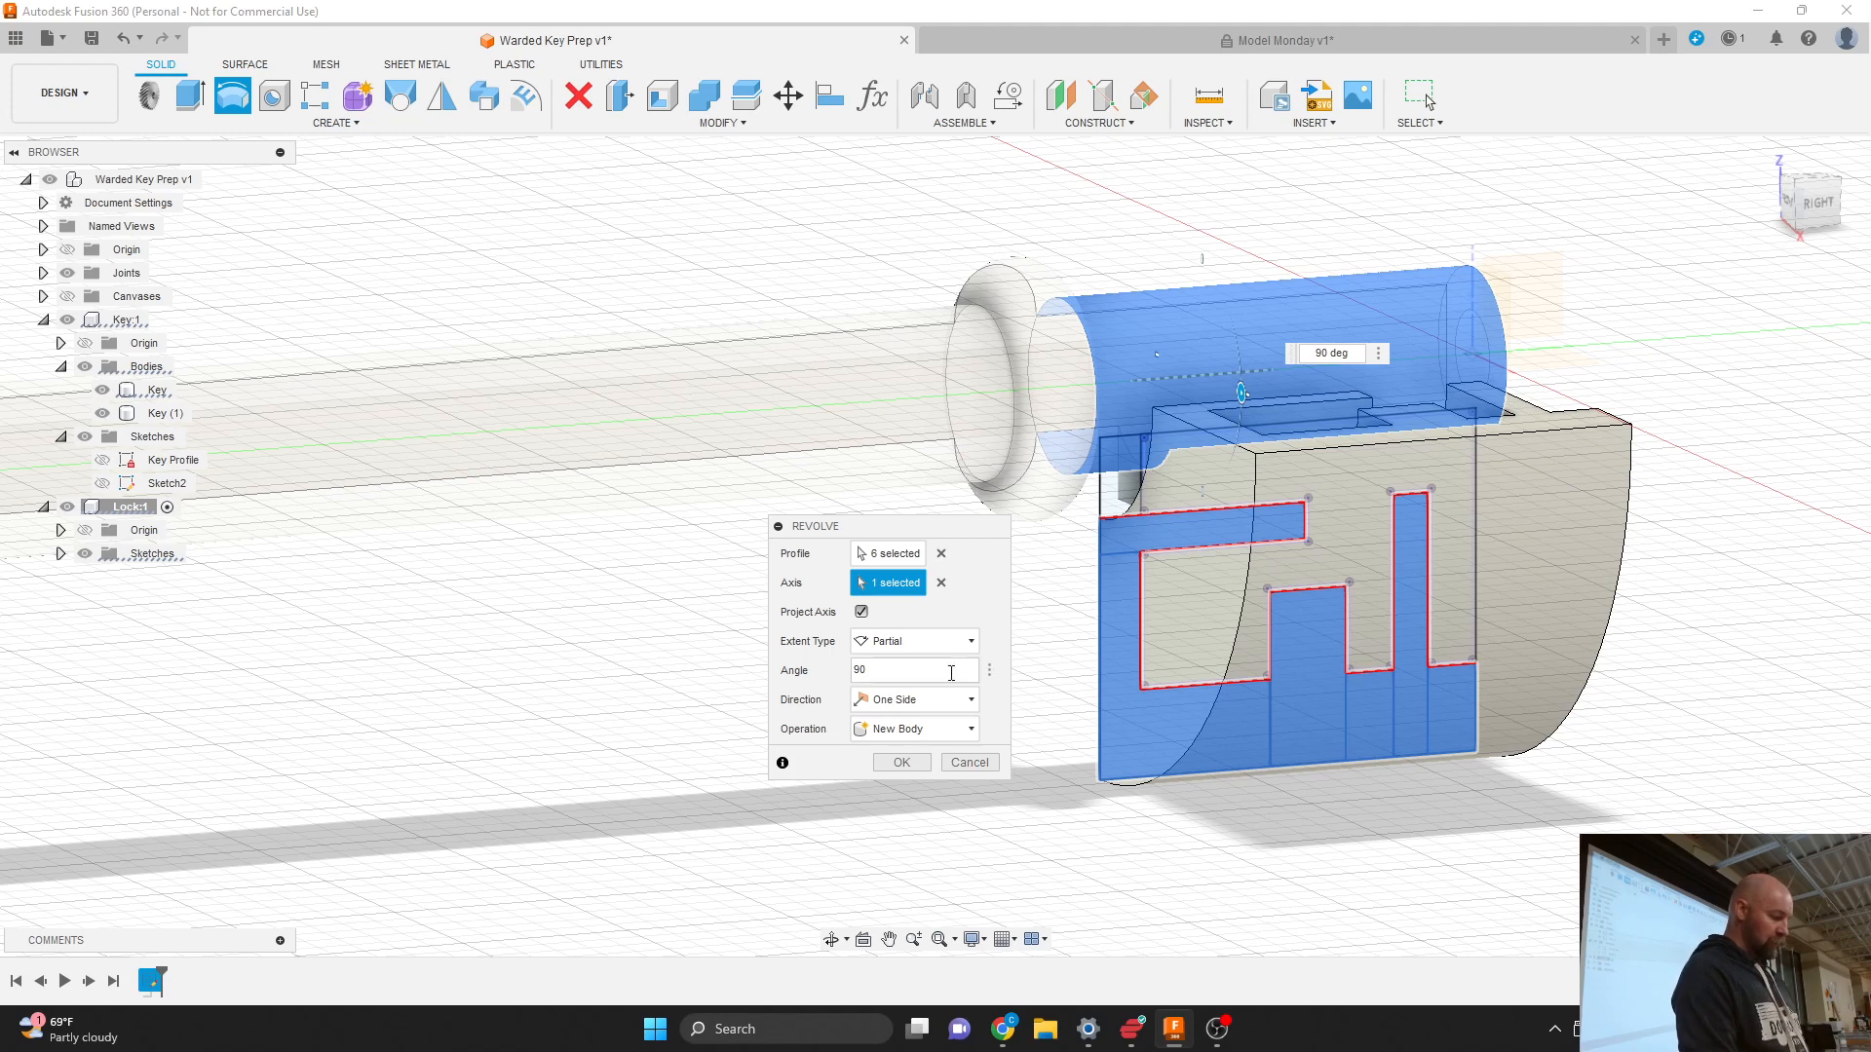
Step: Try the Full extent type, return to Partial and complete the 90° one-sided revolve as a new body
left_click_drag(923, 533, 791, 447)
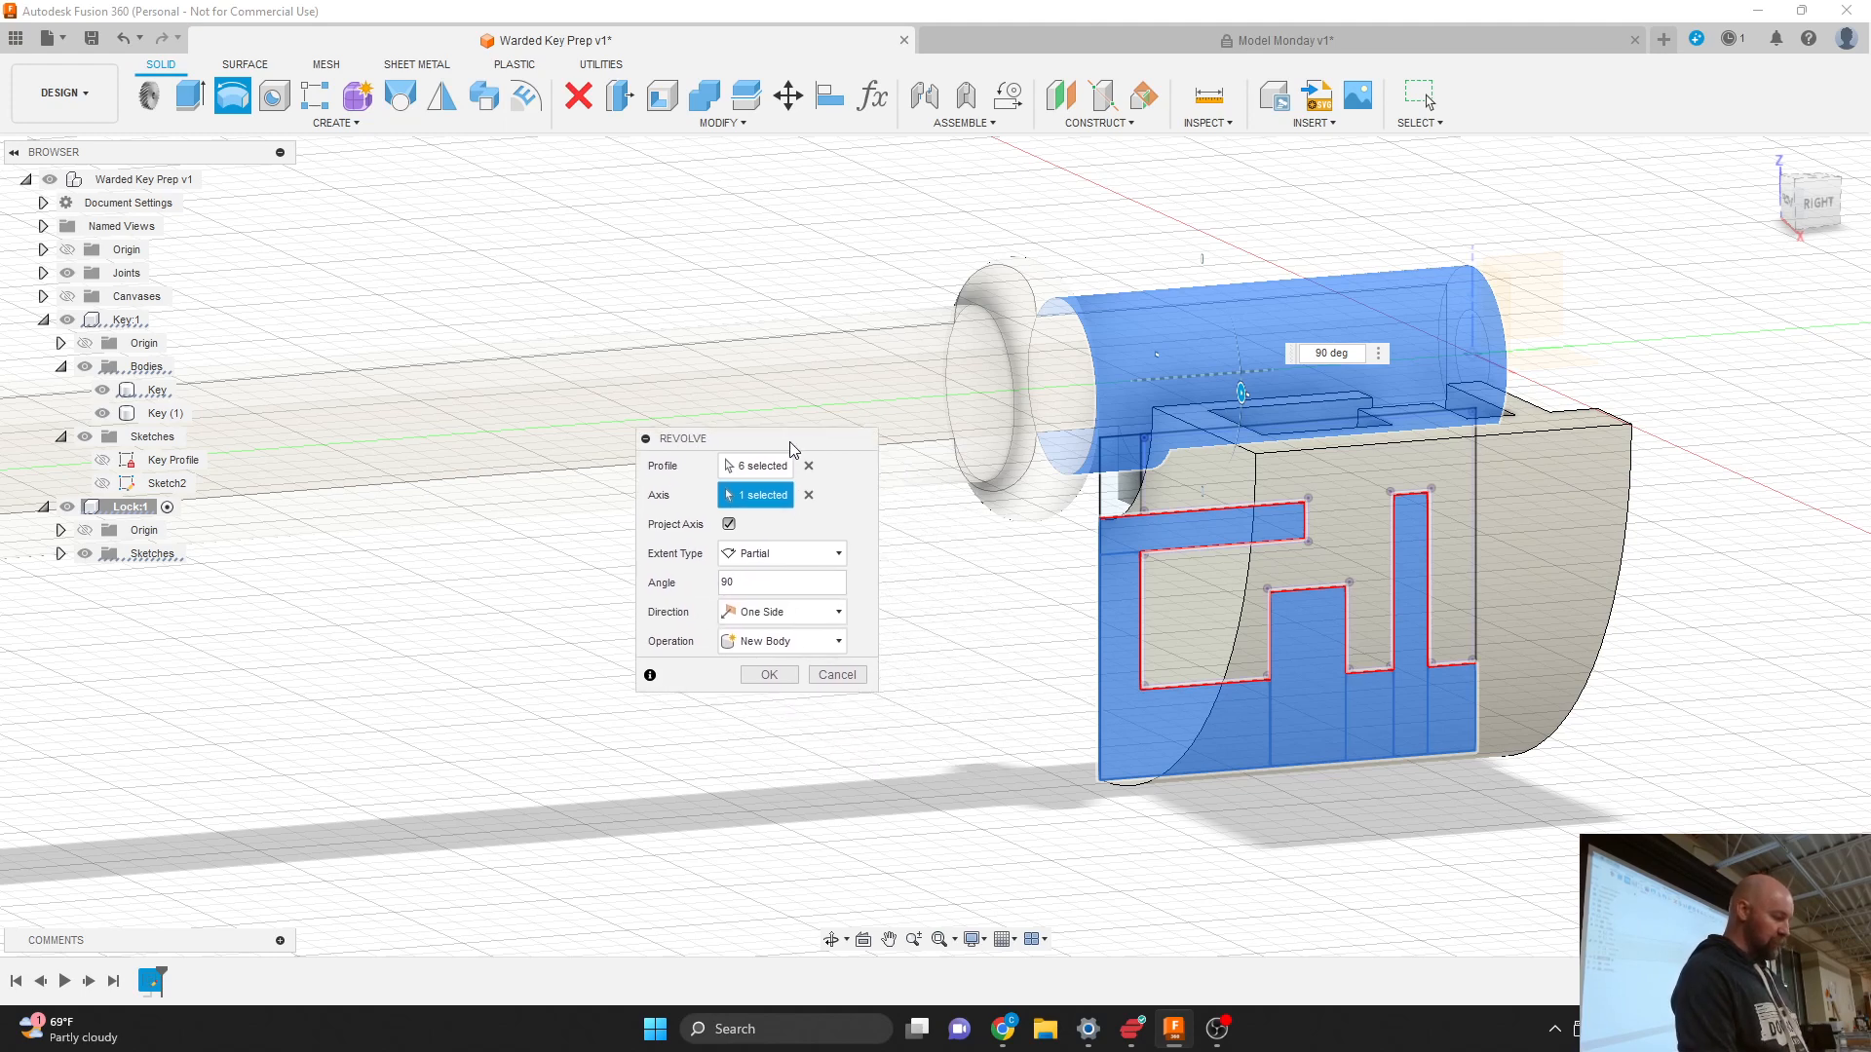
left_click(766, 553)
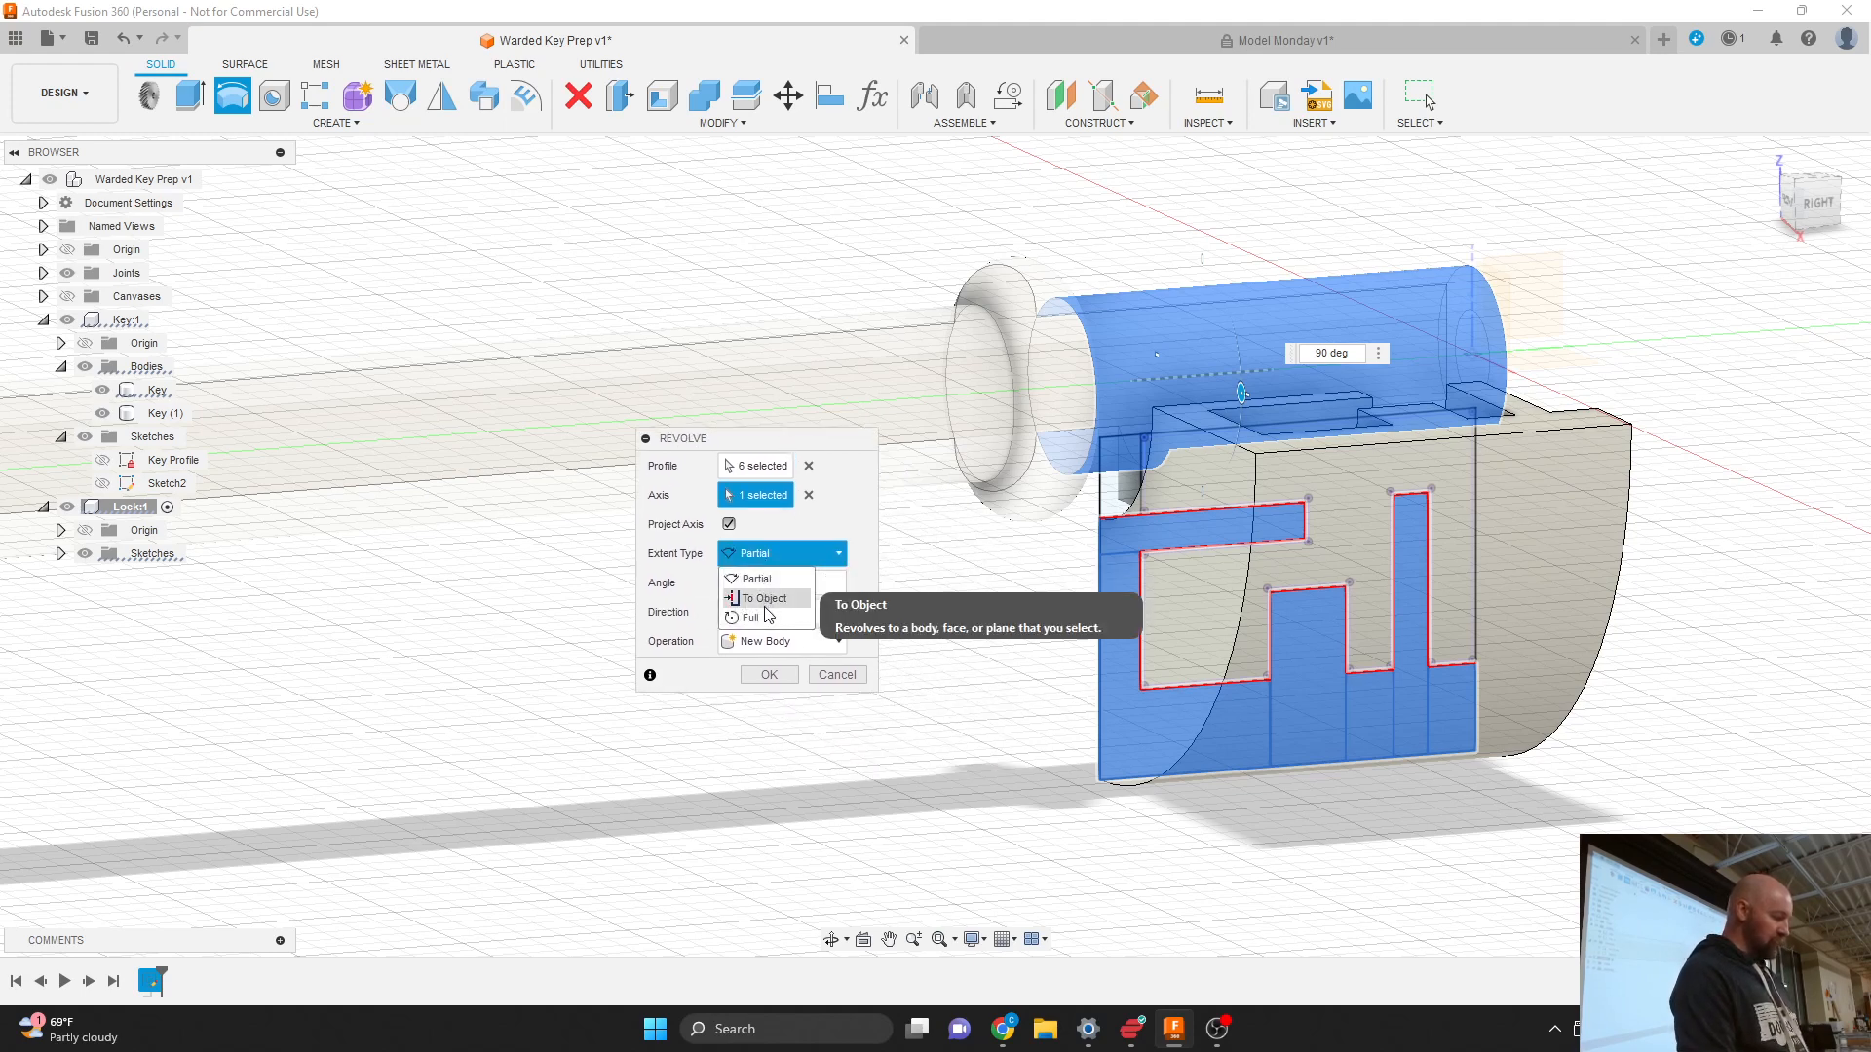
left_click(765, 617)
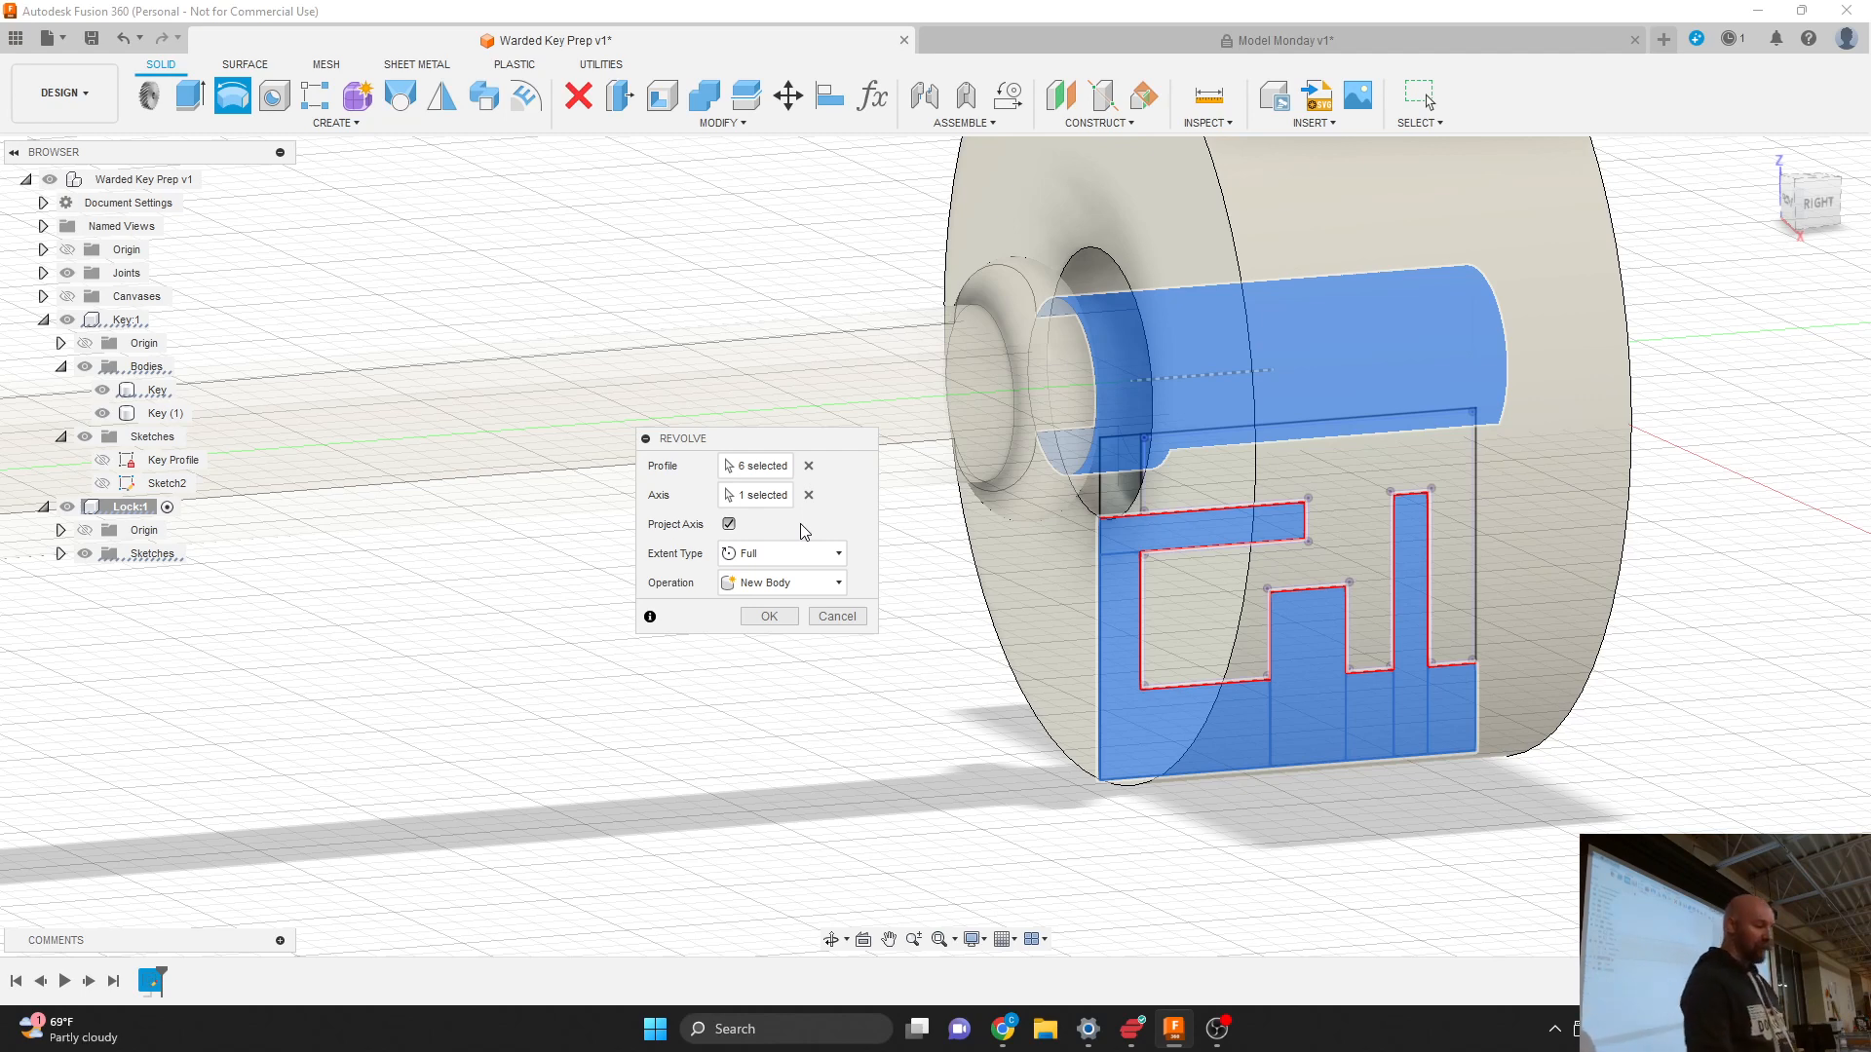
left_click(786, 552)
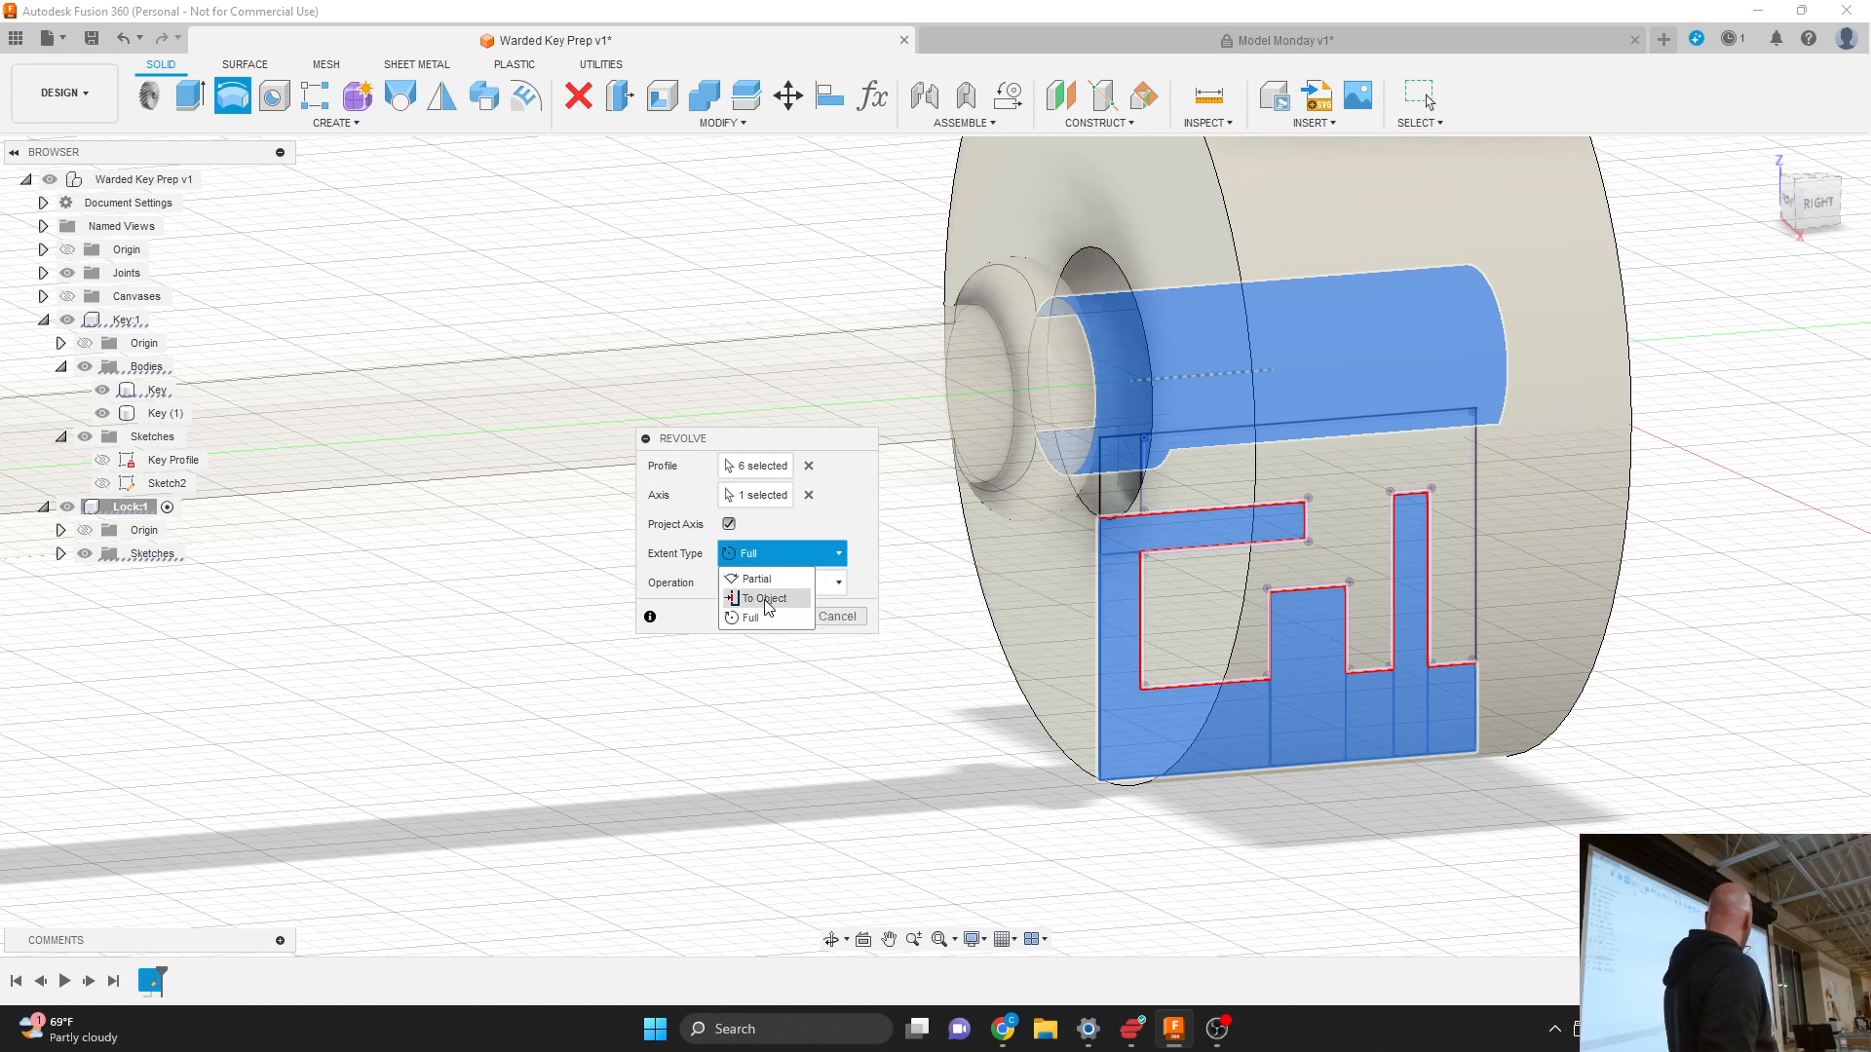
left_click(767, 582)
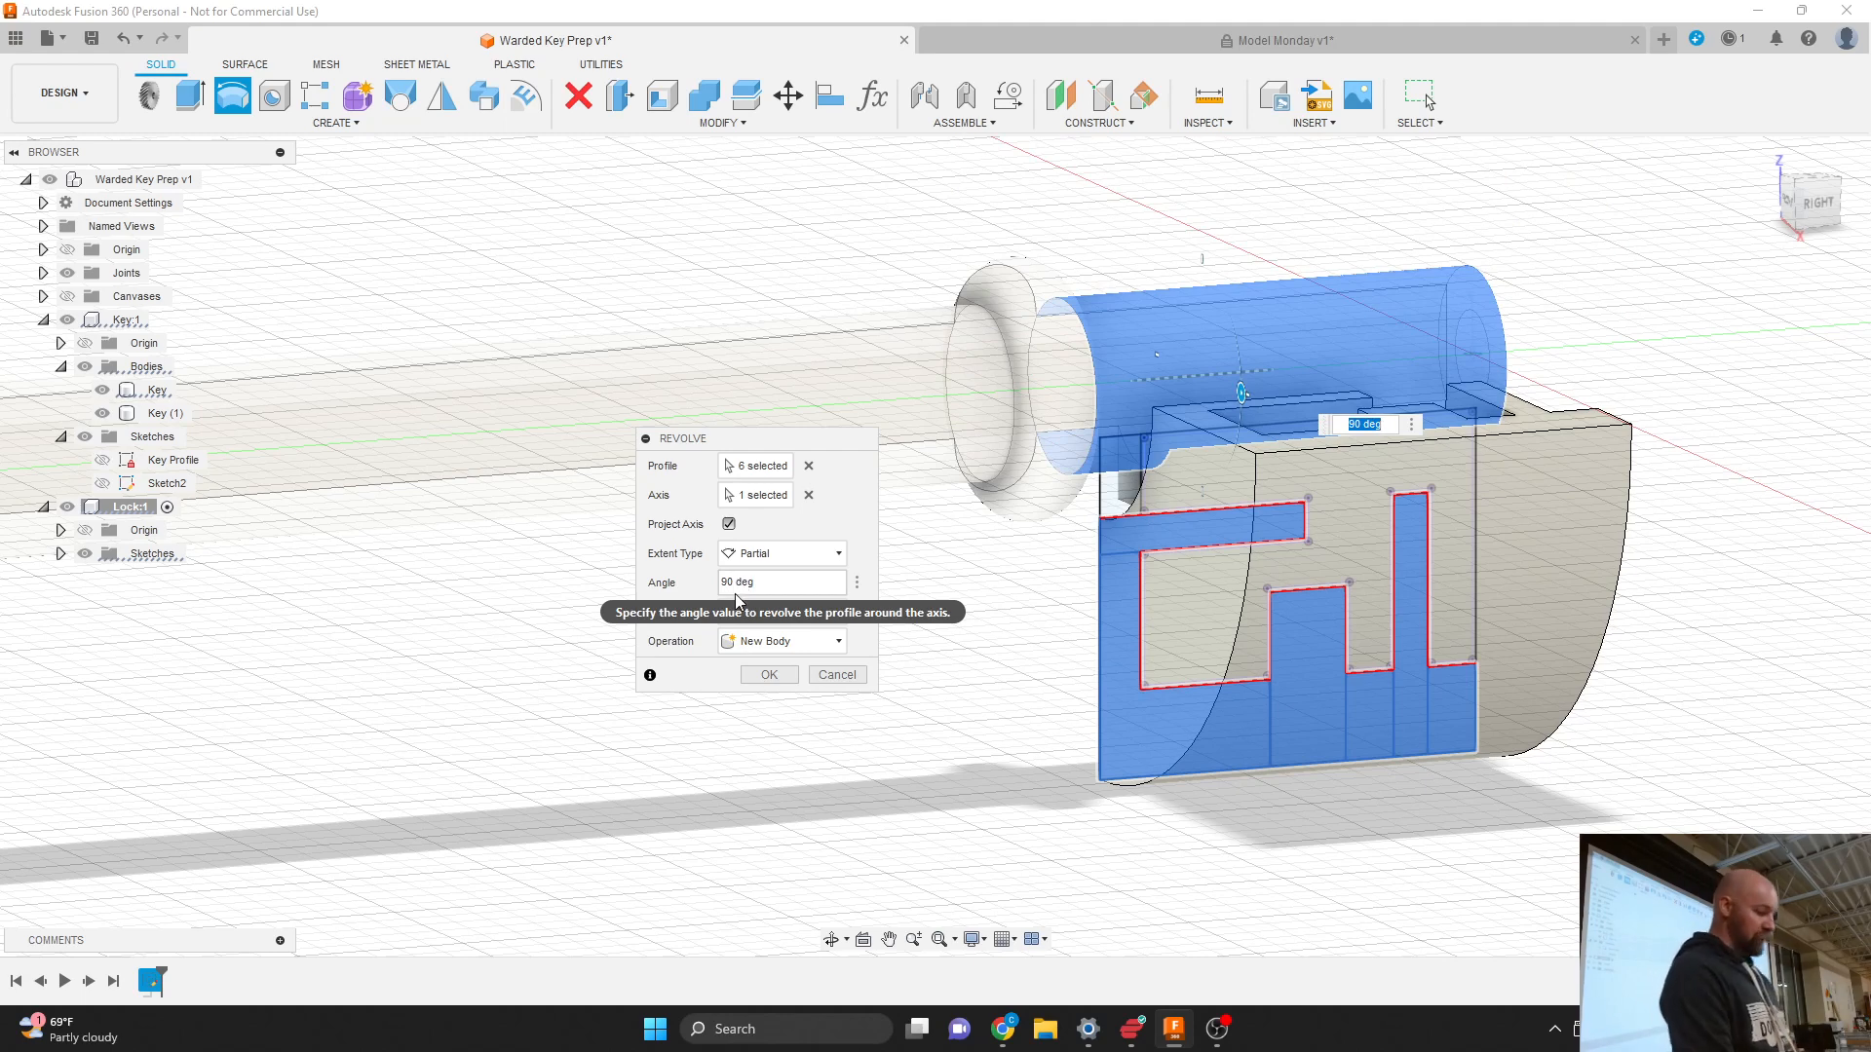
left_click(768, 675)
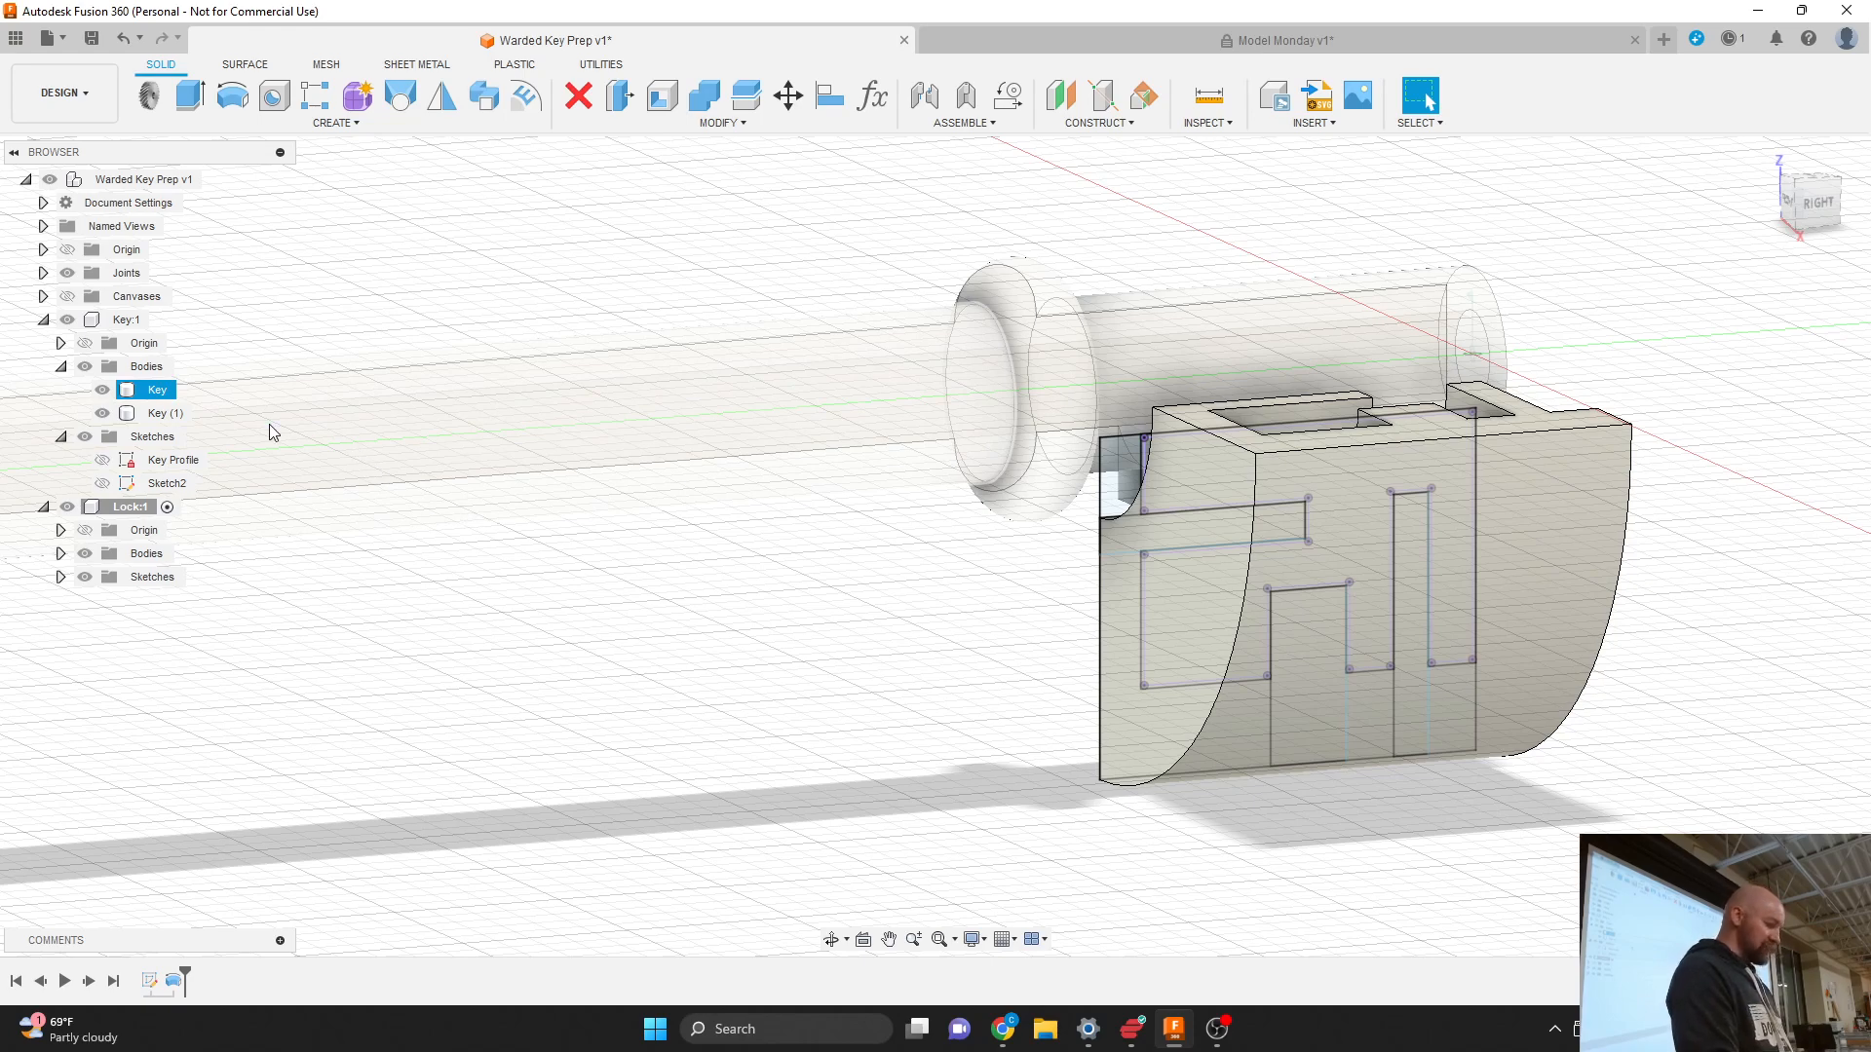
Step: Rename the Lock component's revolved body as Wards
middle_click_drag(935, 546, 1407, 267, "shift")
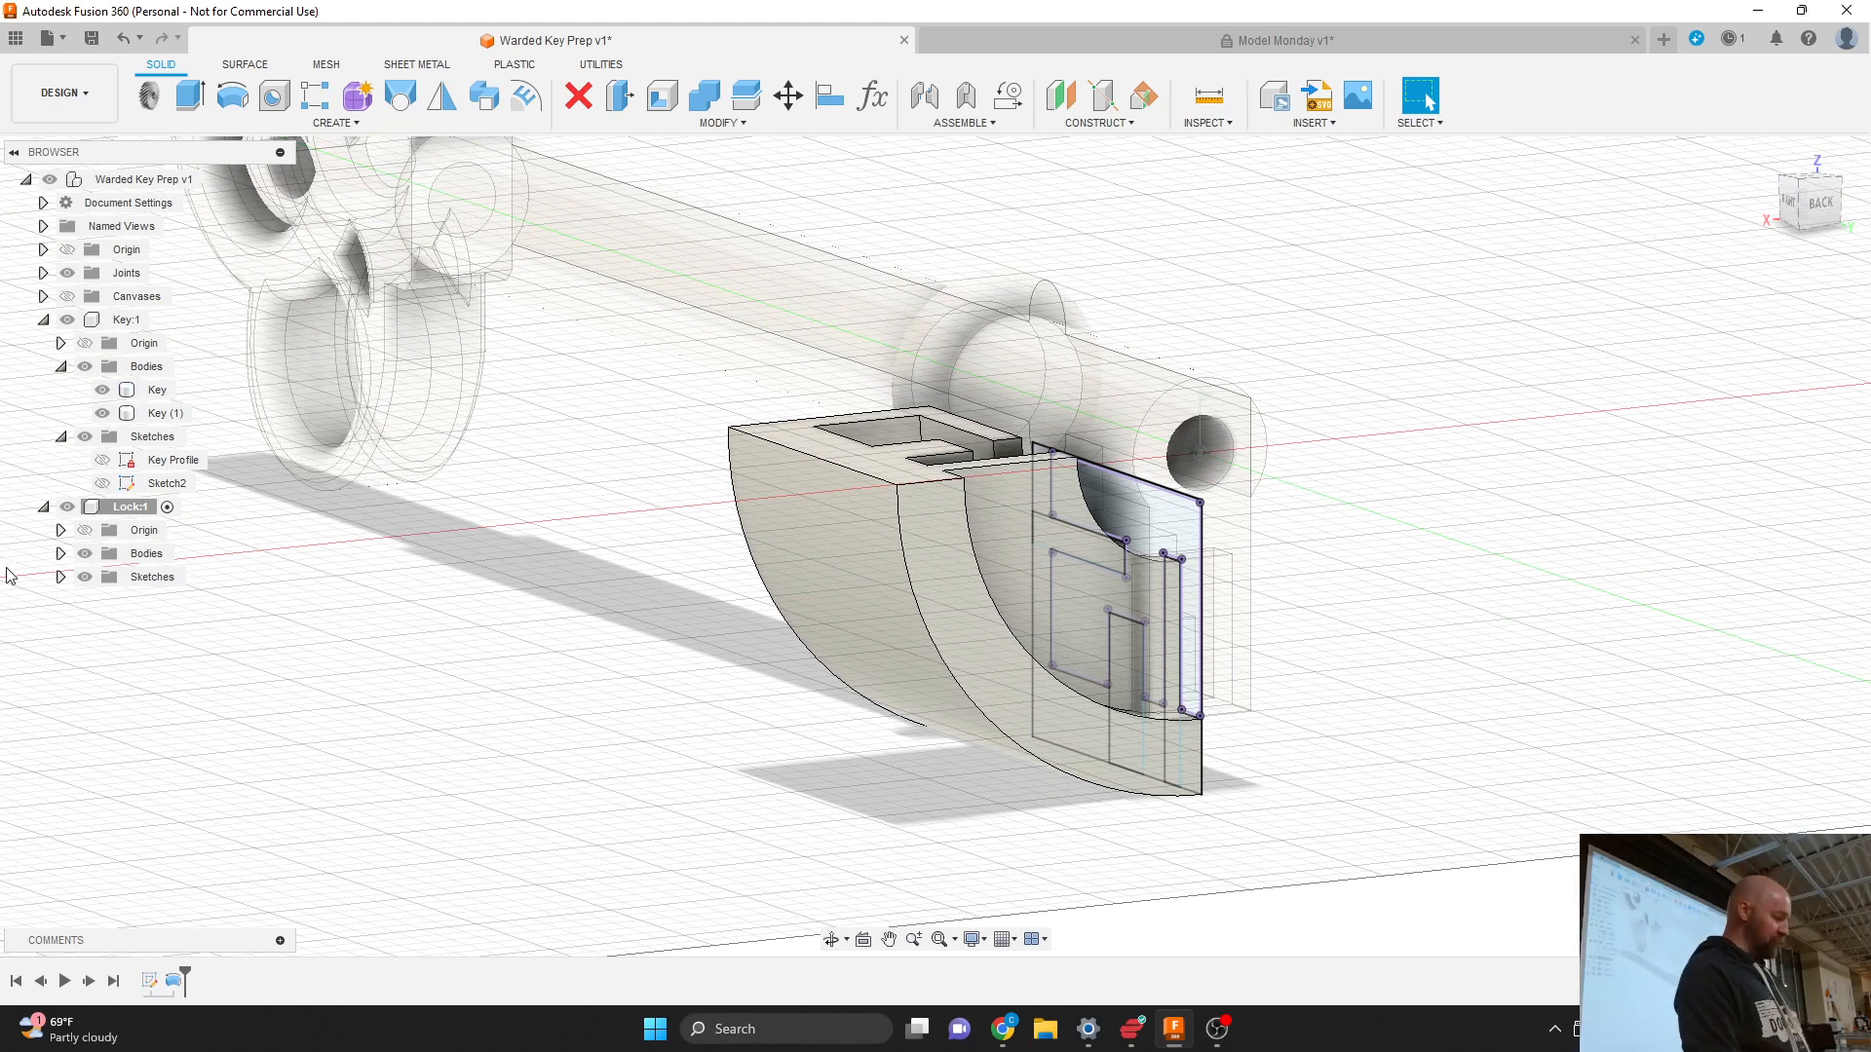
left_click(61, 554)
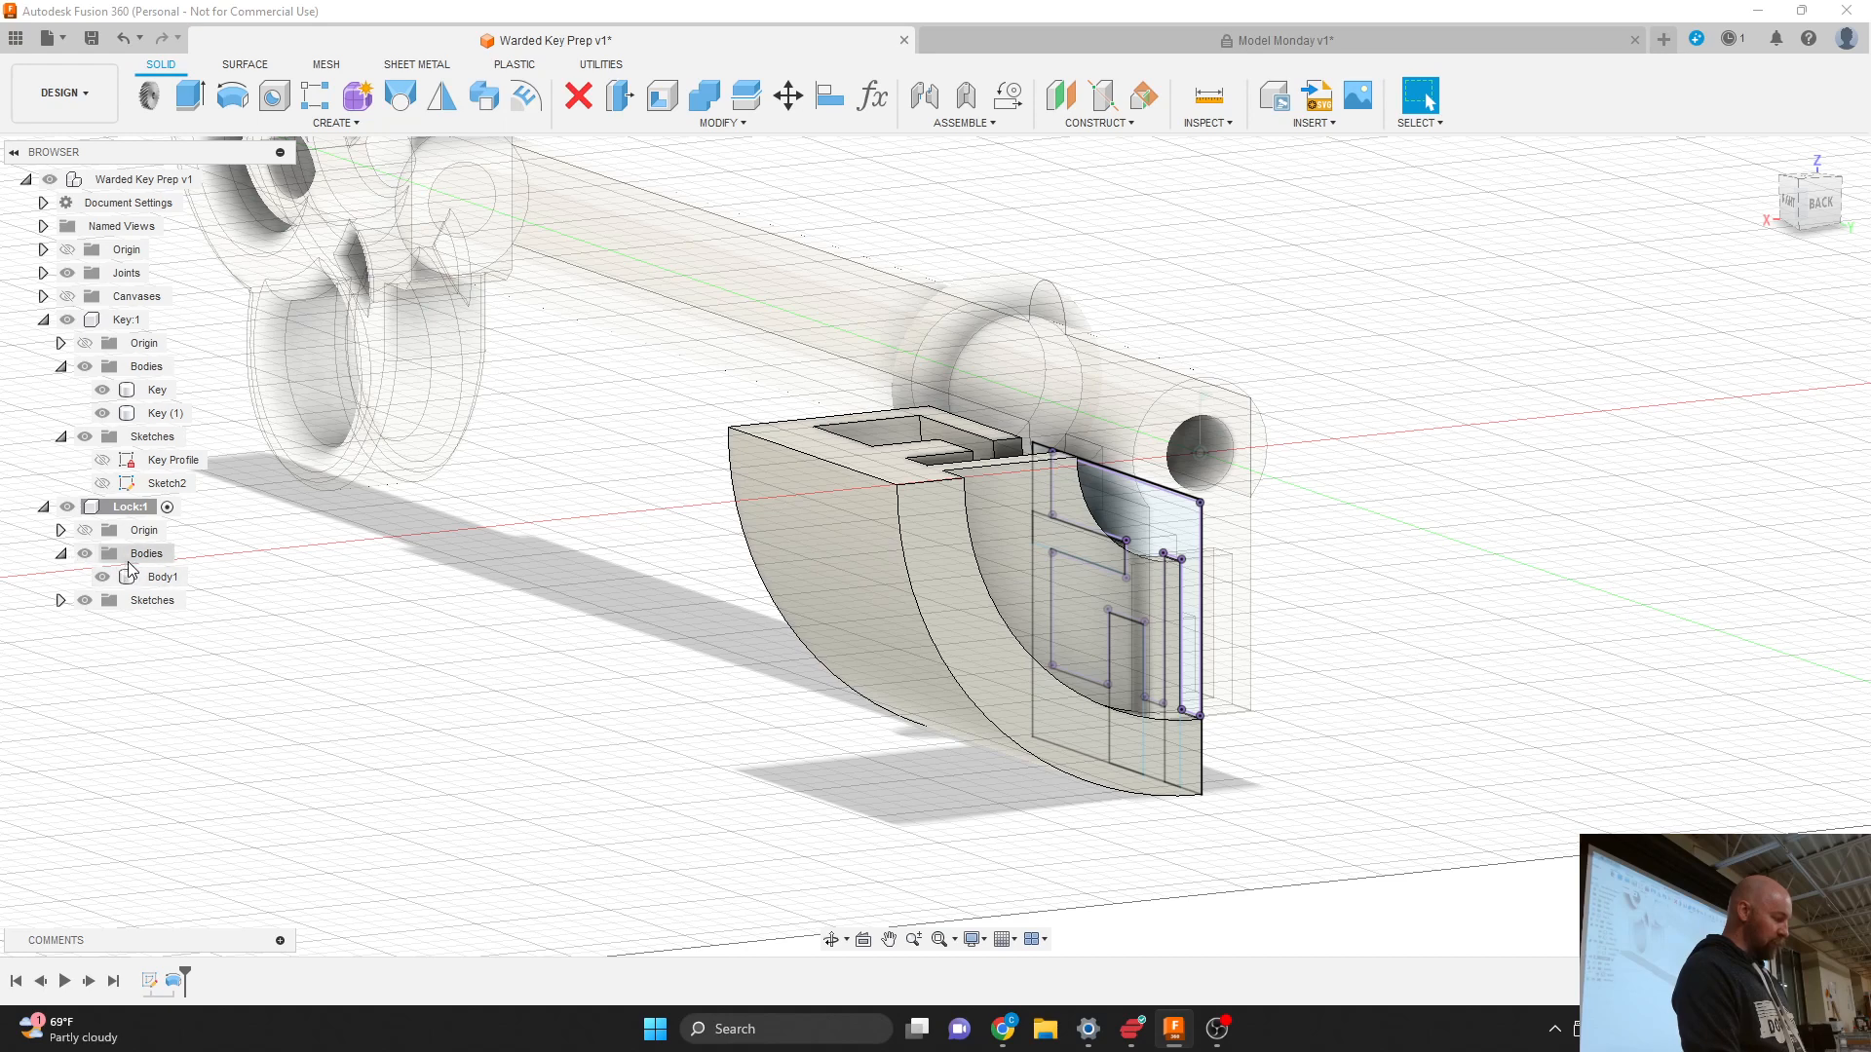
left_click(159, 583)
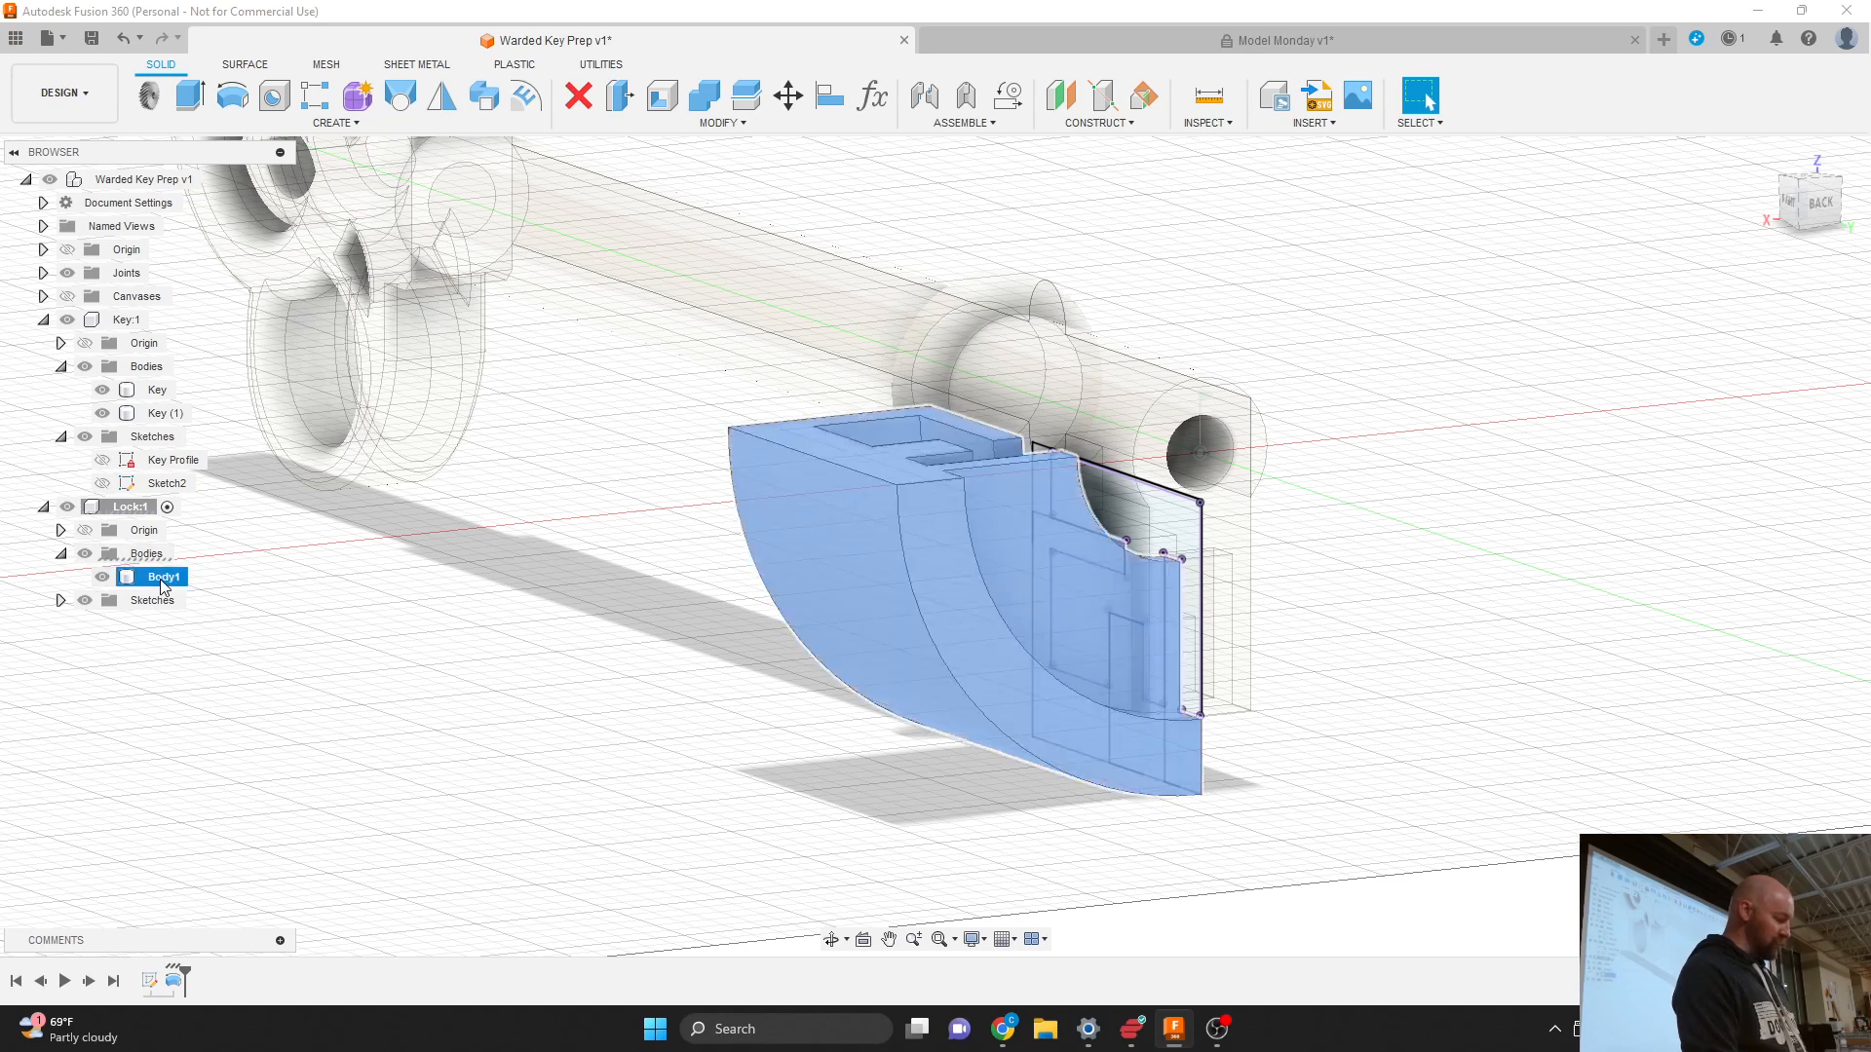
double_click(162, 580)
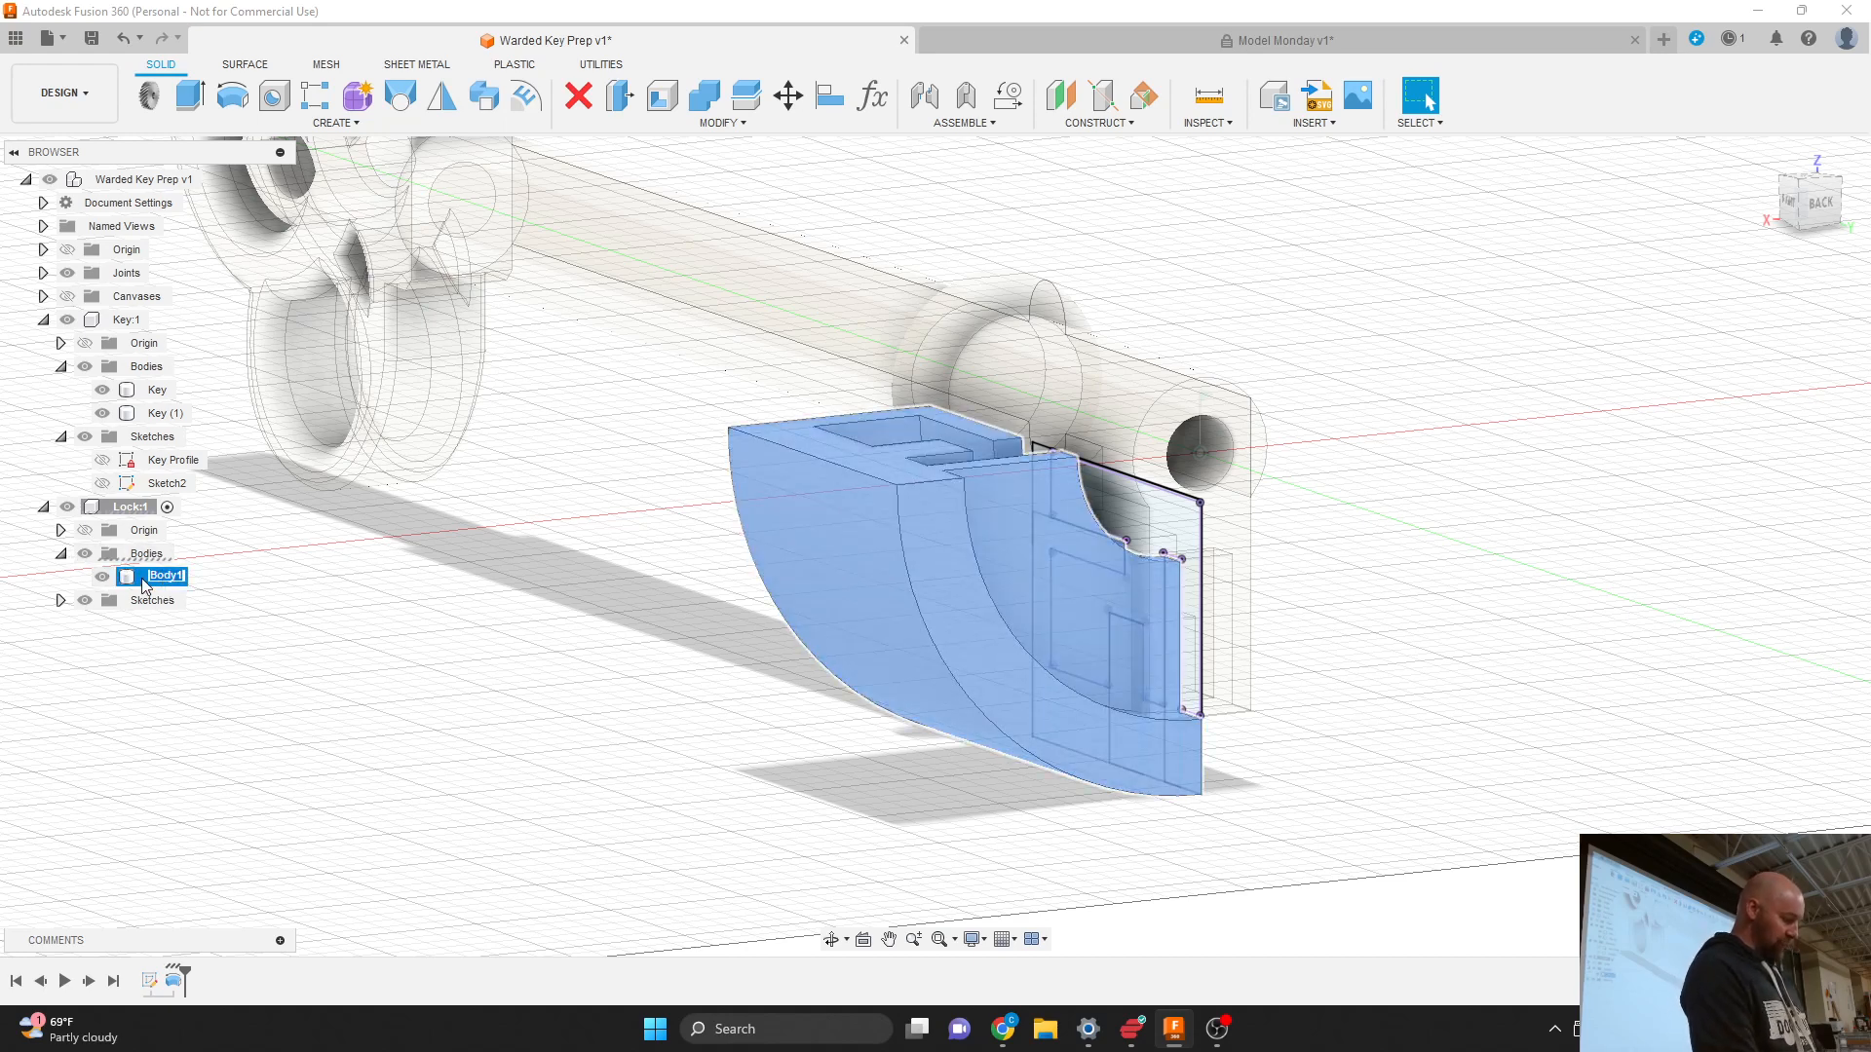
type("Wa")
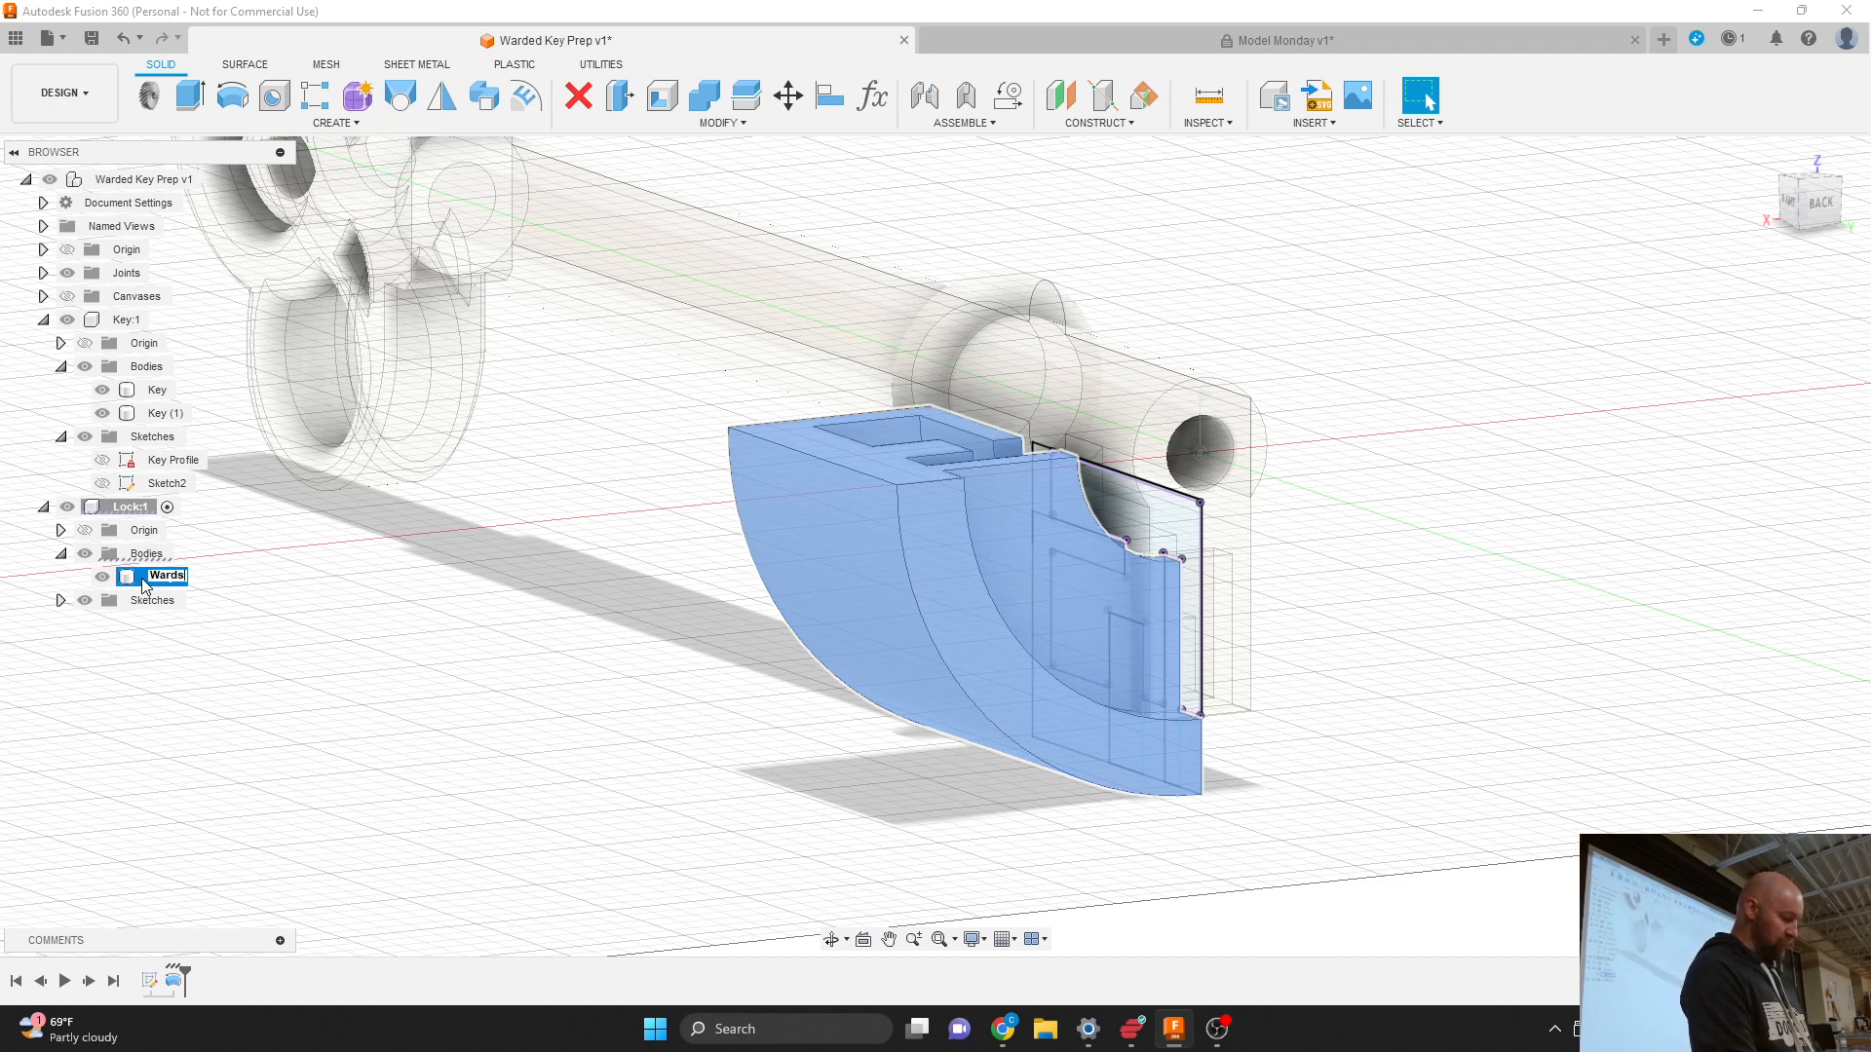
type("rds")
key("Return")
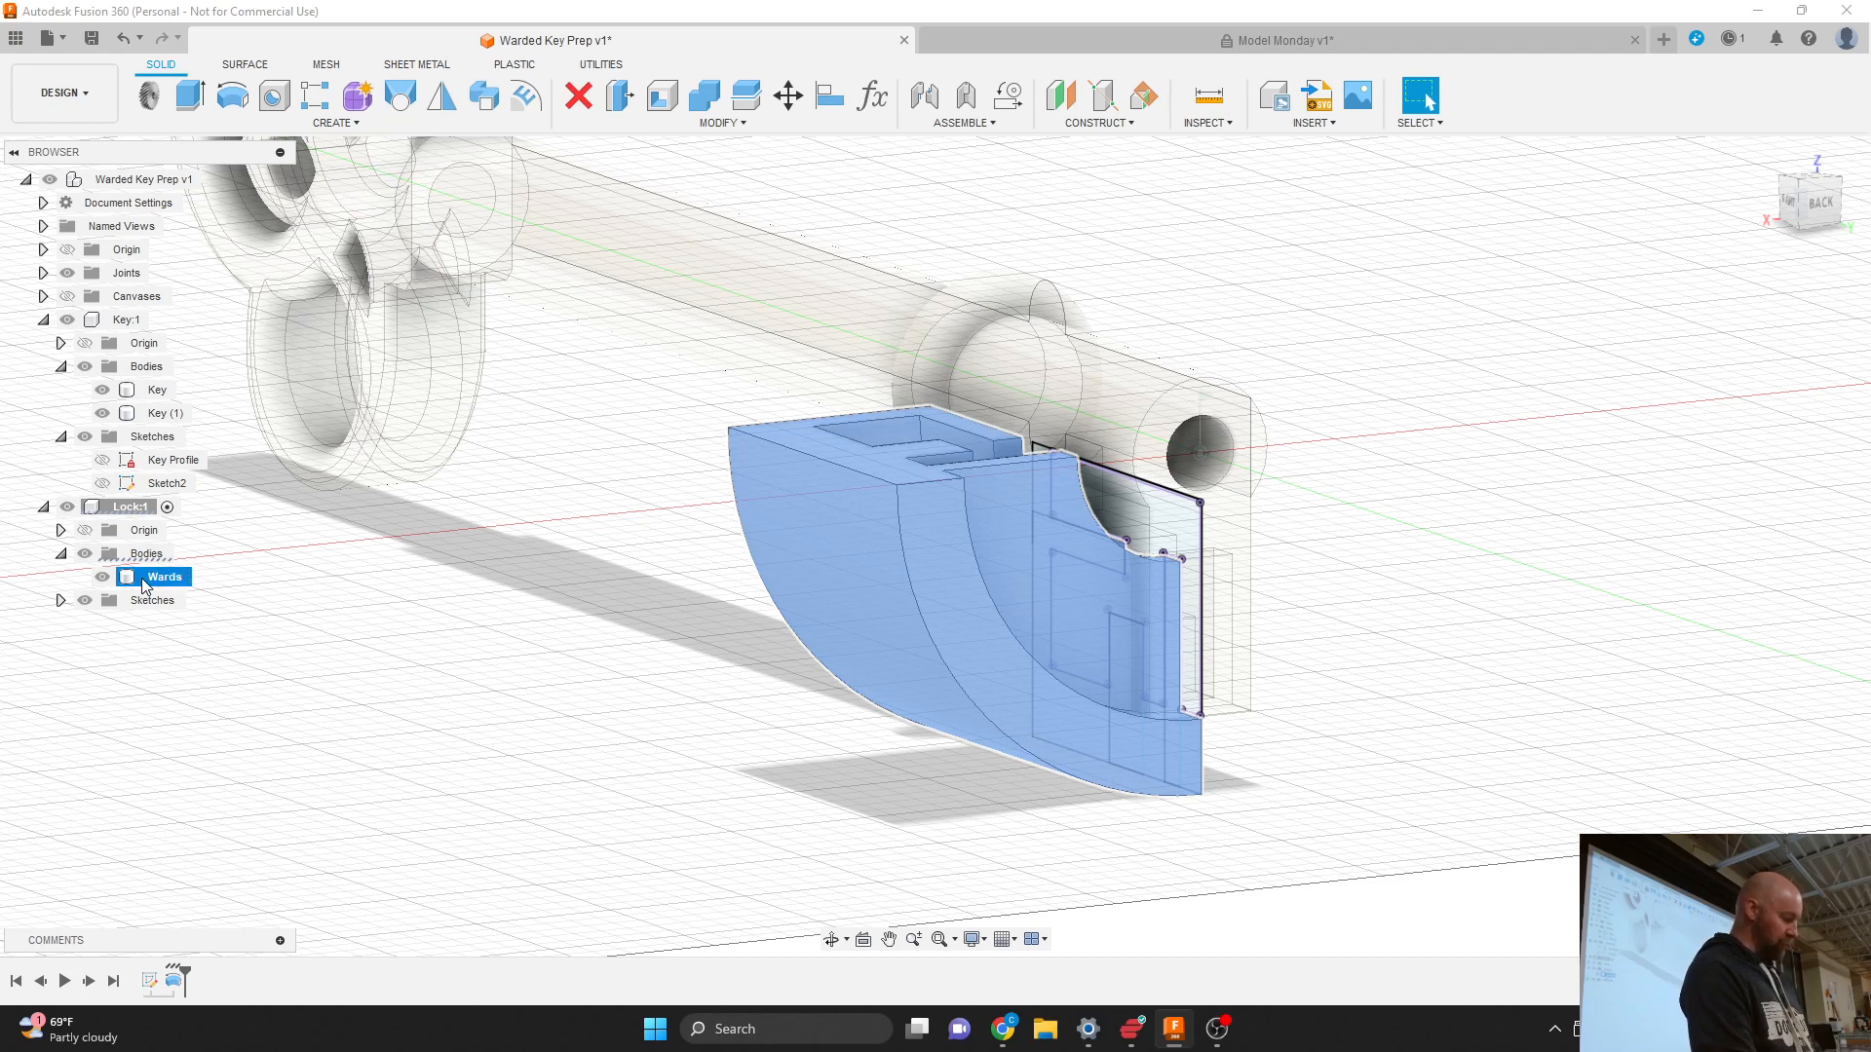
Step: Rename the Lock component's profile sketch as Wards and hide it
left_click(61, 600)
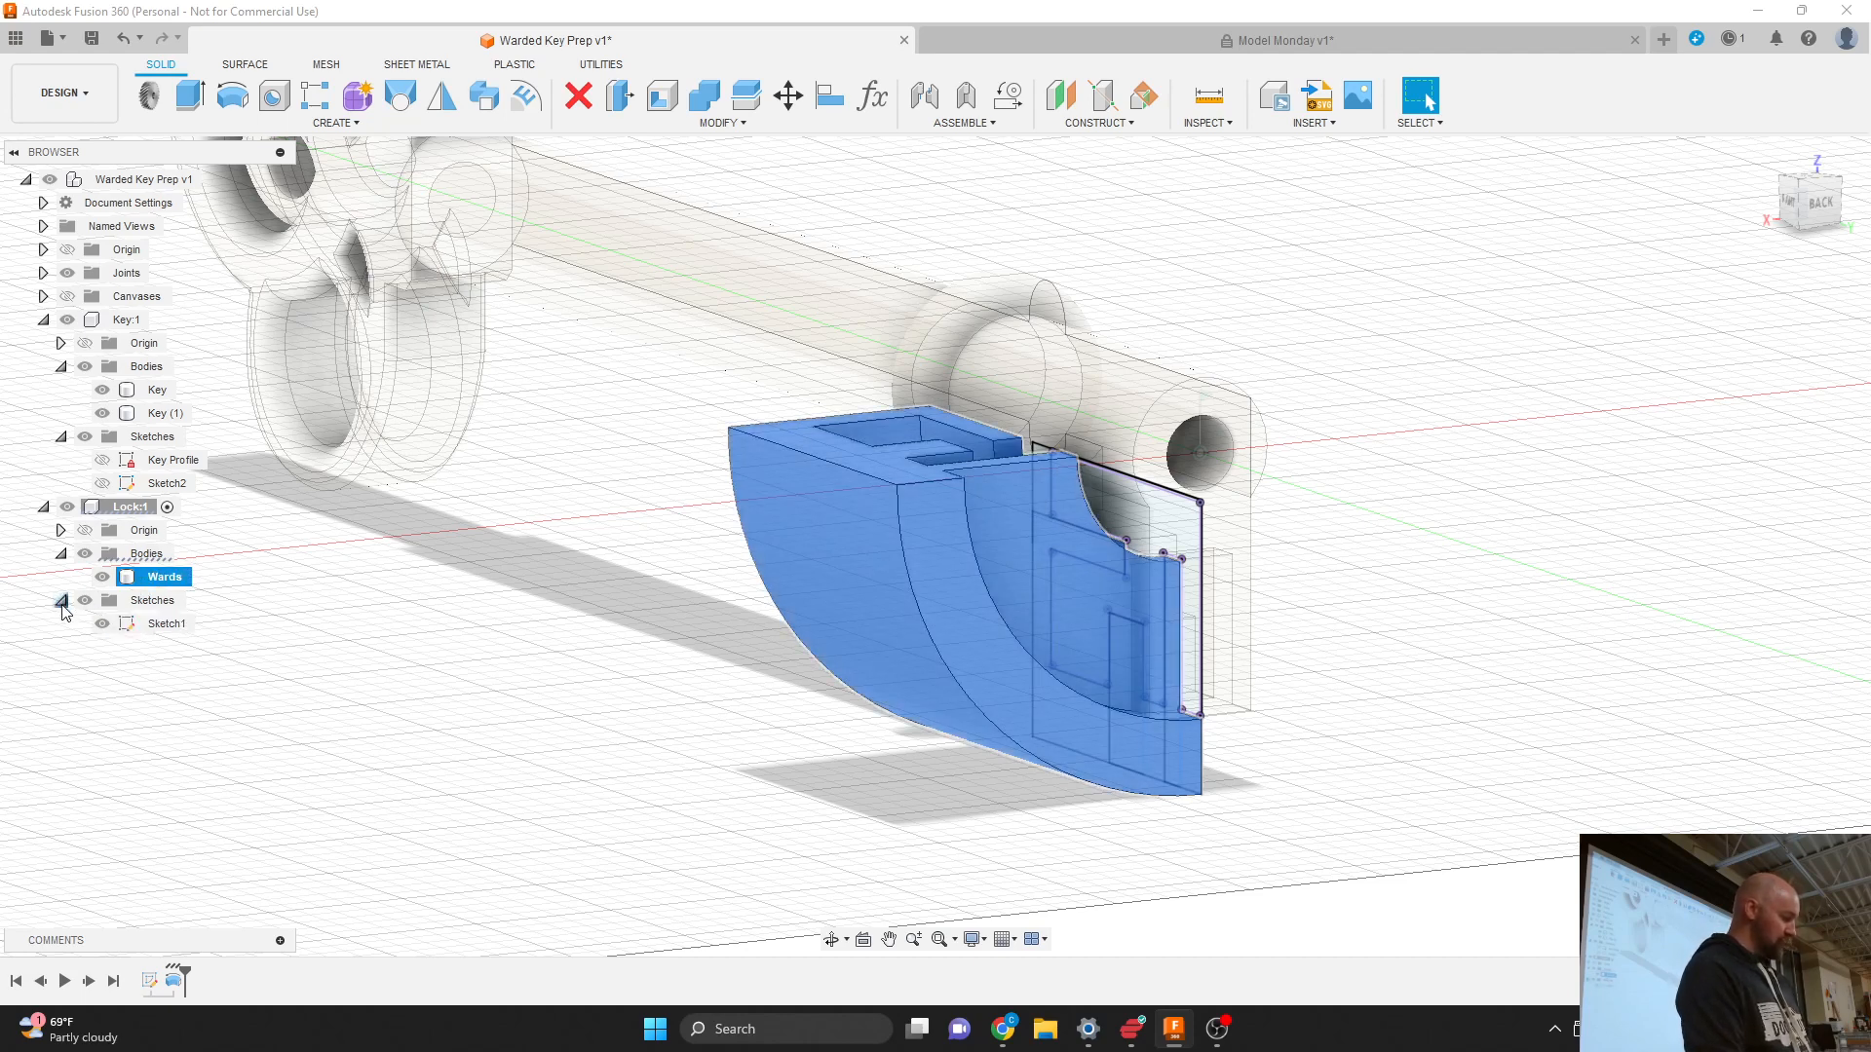
left_click(164, 628)
left_click(168, 625)
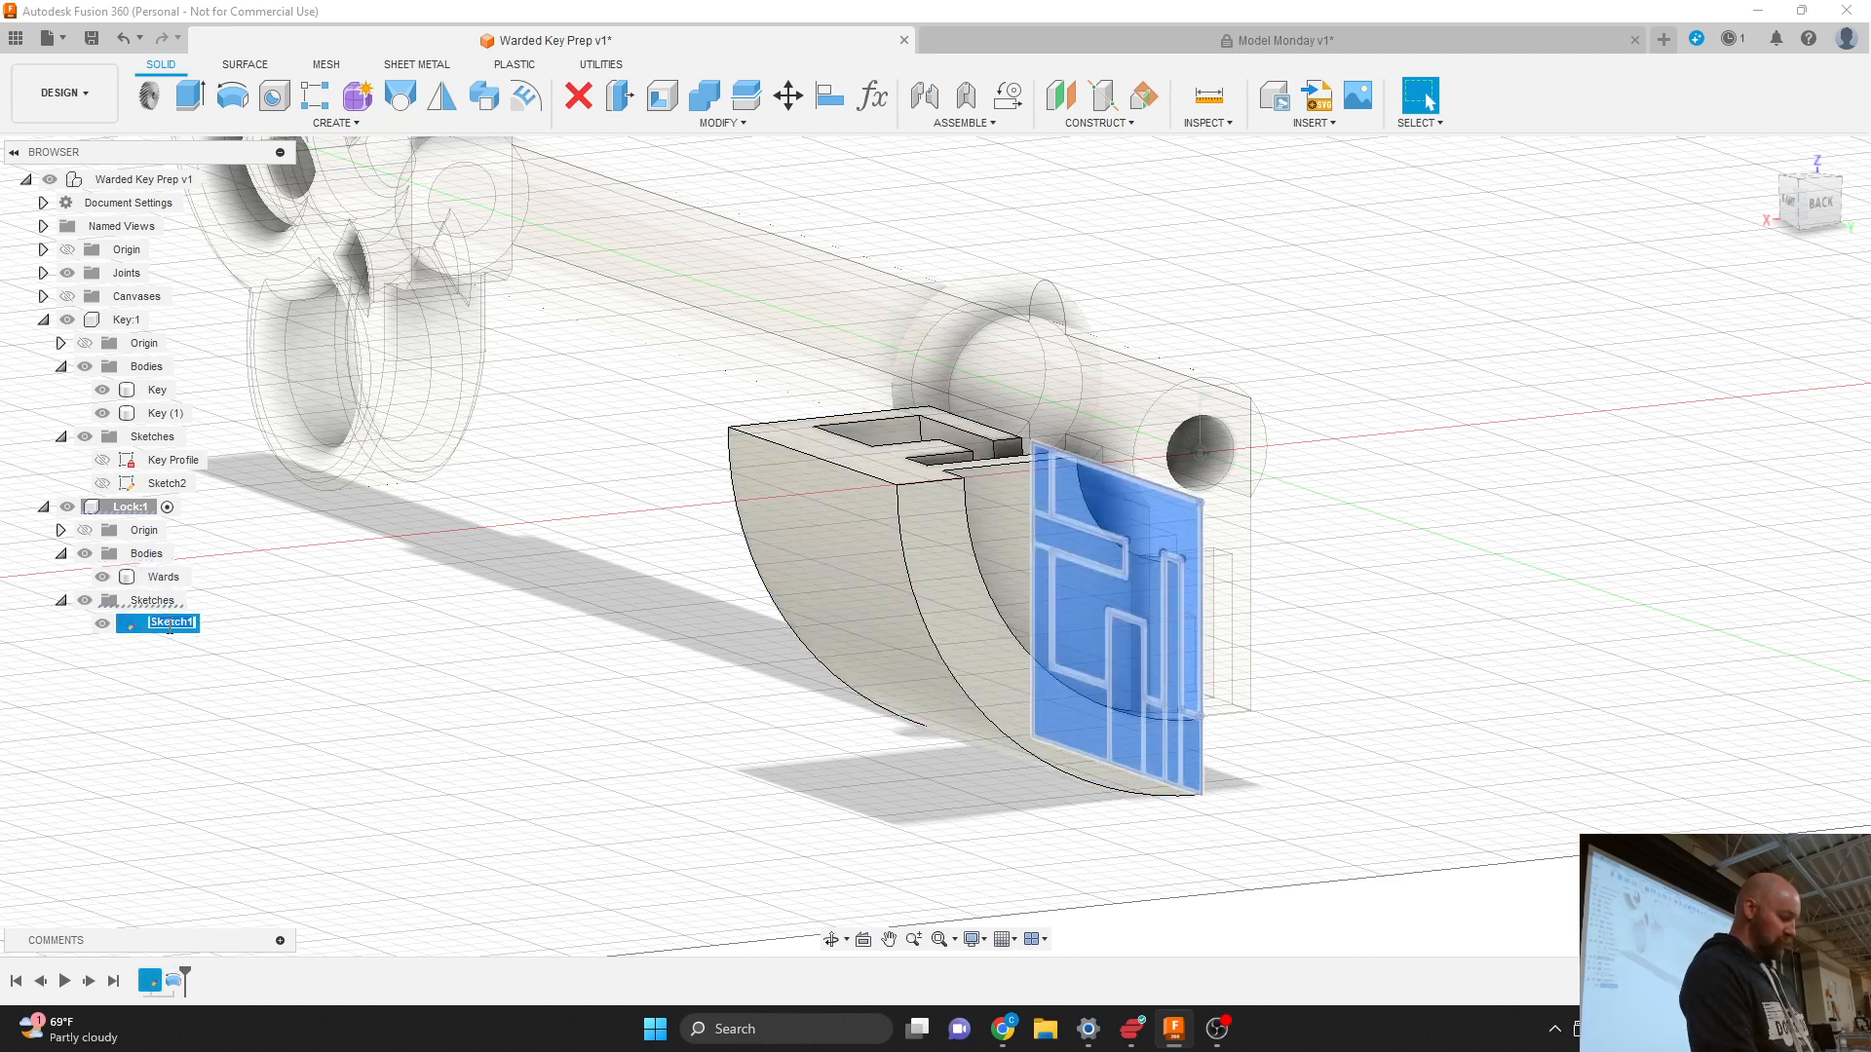
type("Wards")
key("Return")
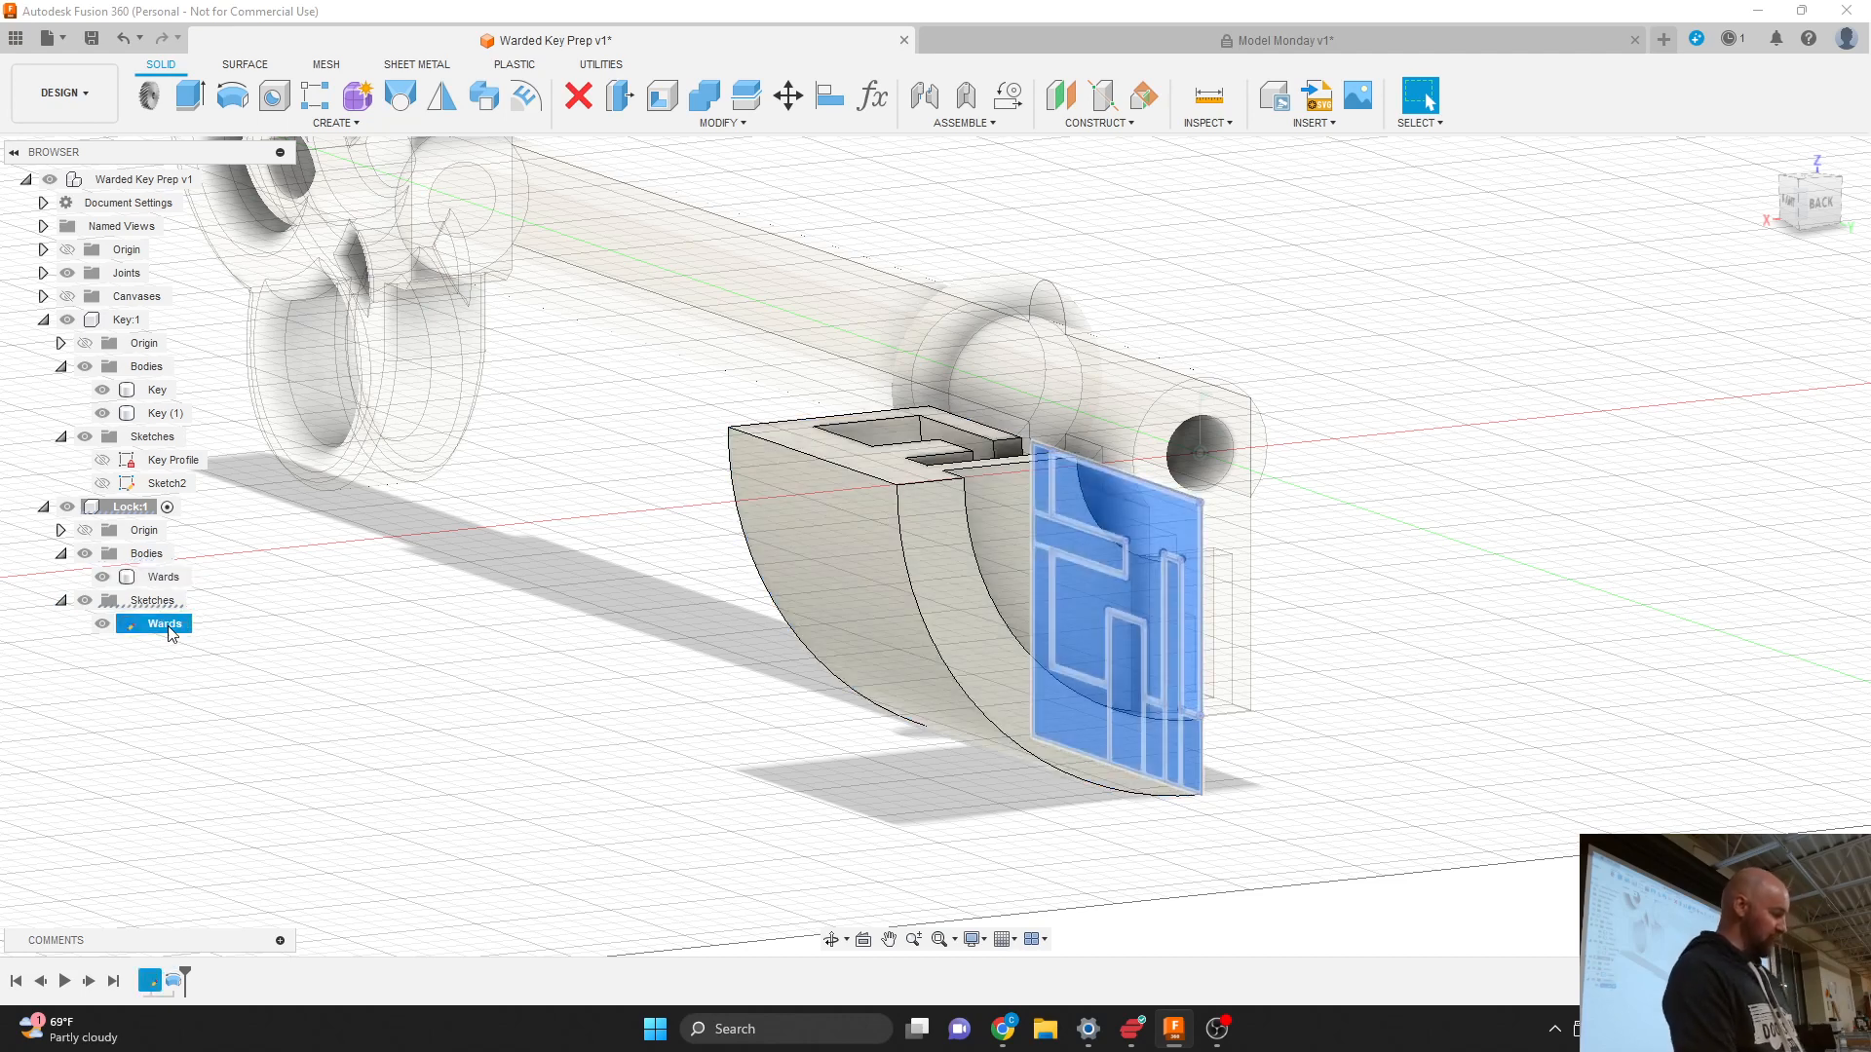
left_click(251, 649)
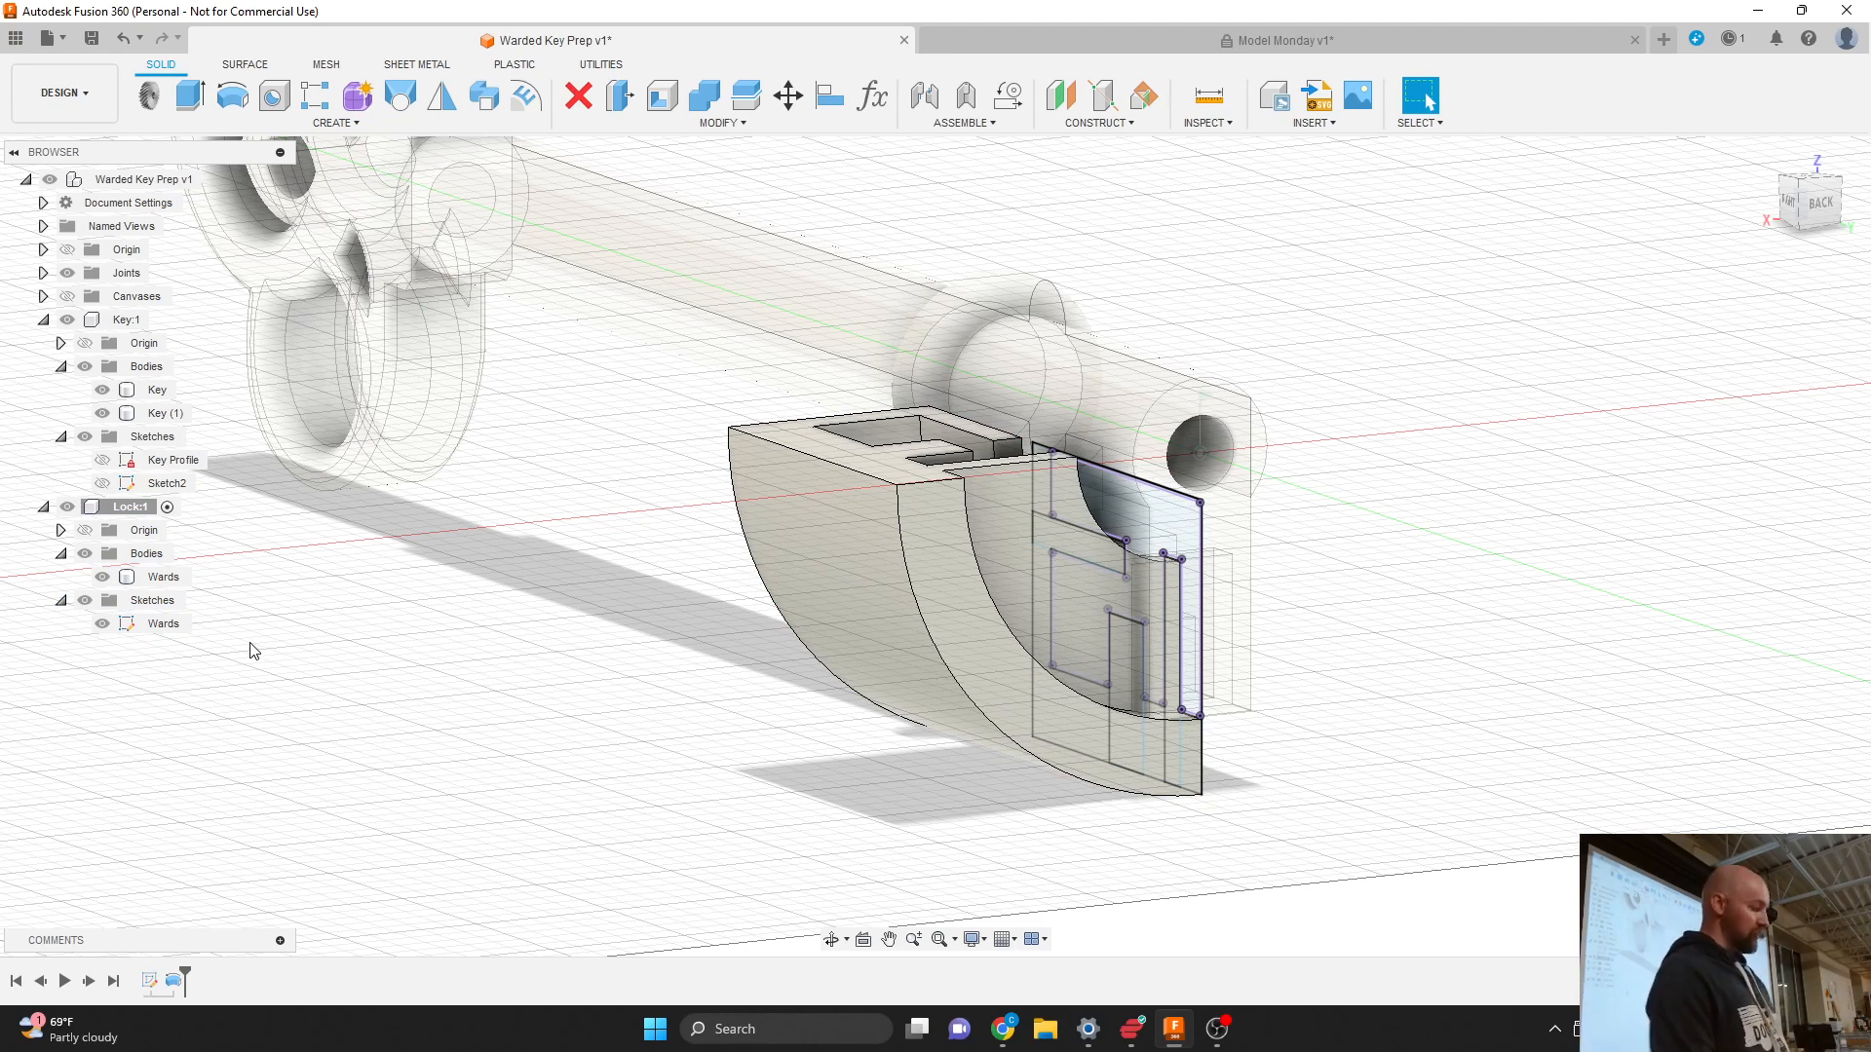
left_click(95, 629)
left_click(101, 623)
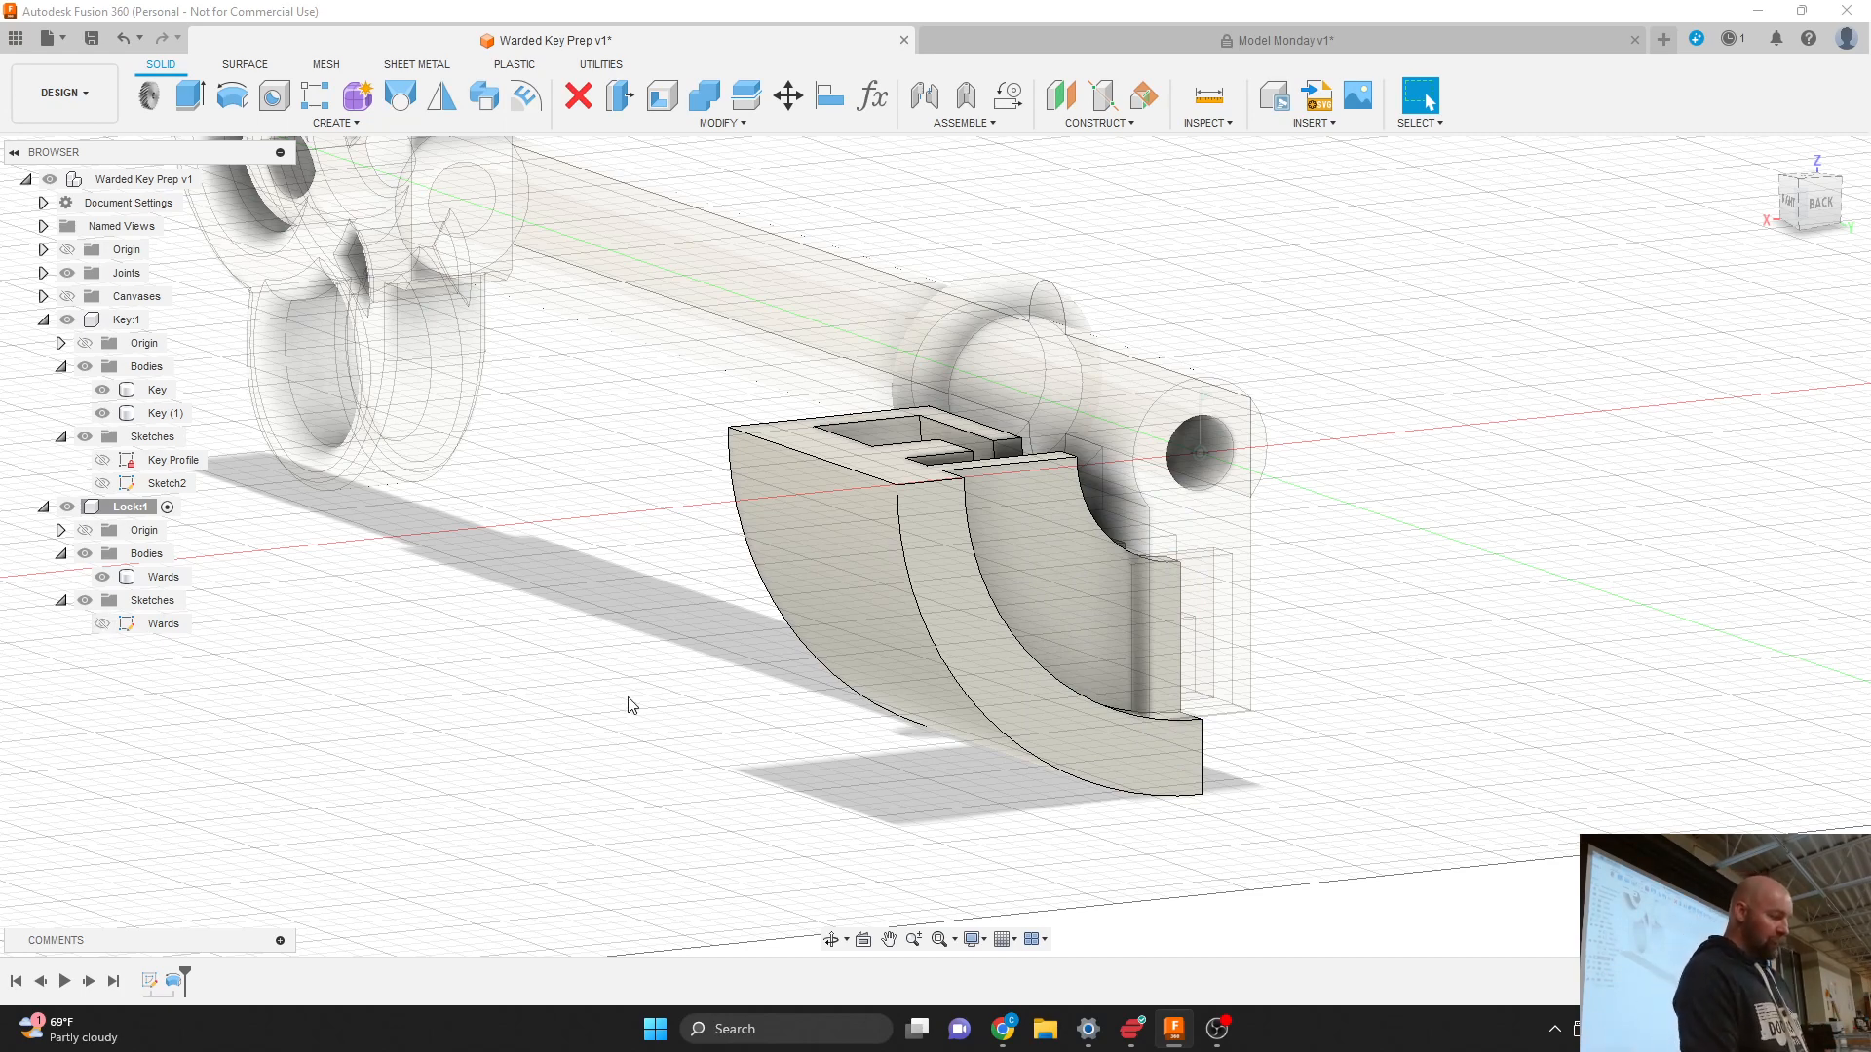
Step: Create a new sketch on the flat ring-shaped face of the lock's outer wall at the key-tip end
left_click(1127, 688)
scroll(1148, 768, "down", 2)
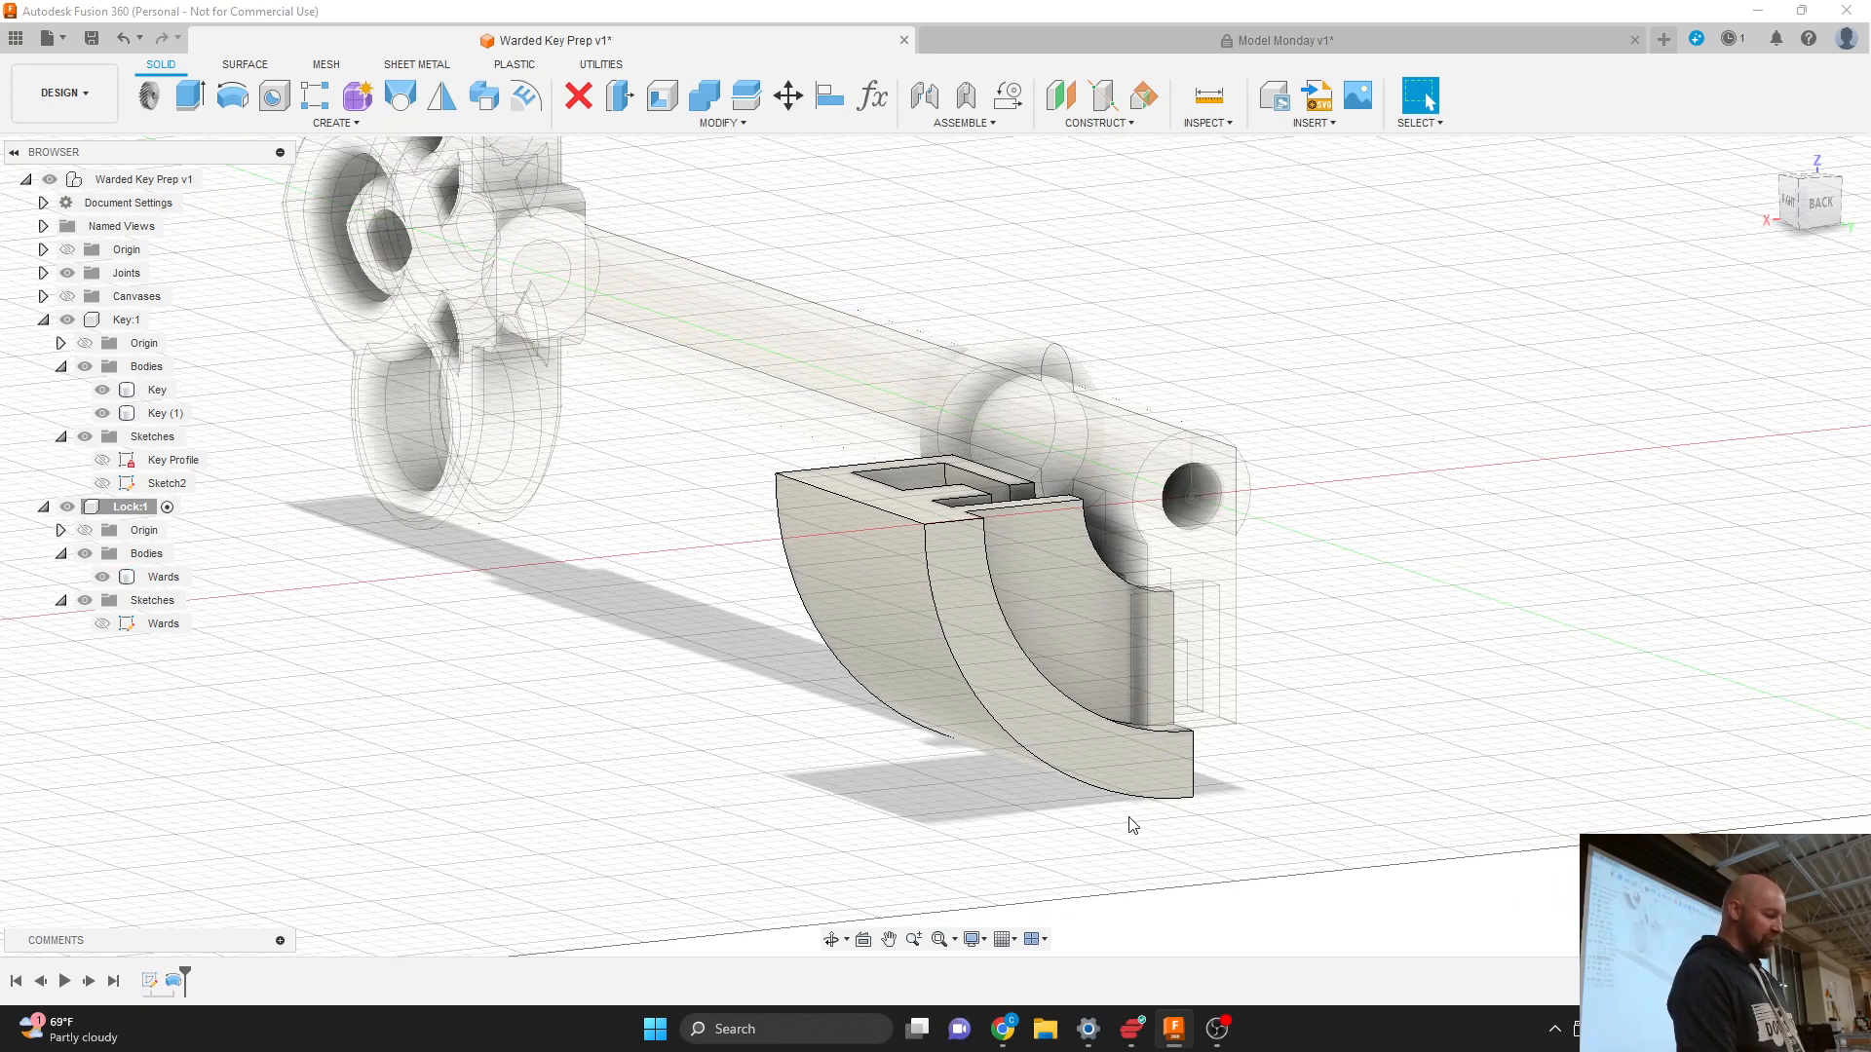
left_click(801, 447)
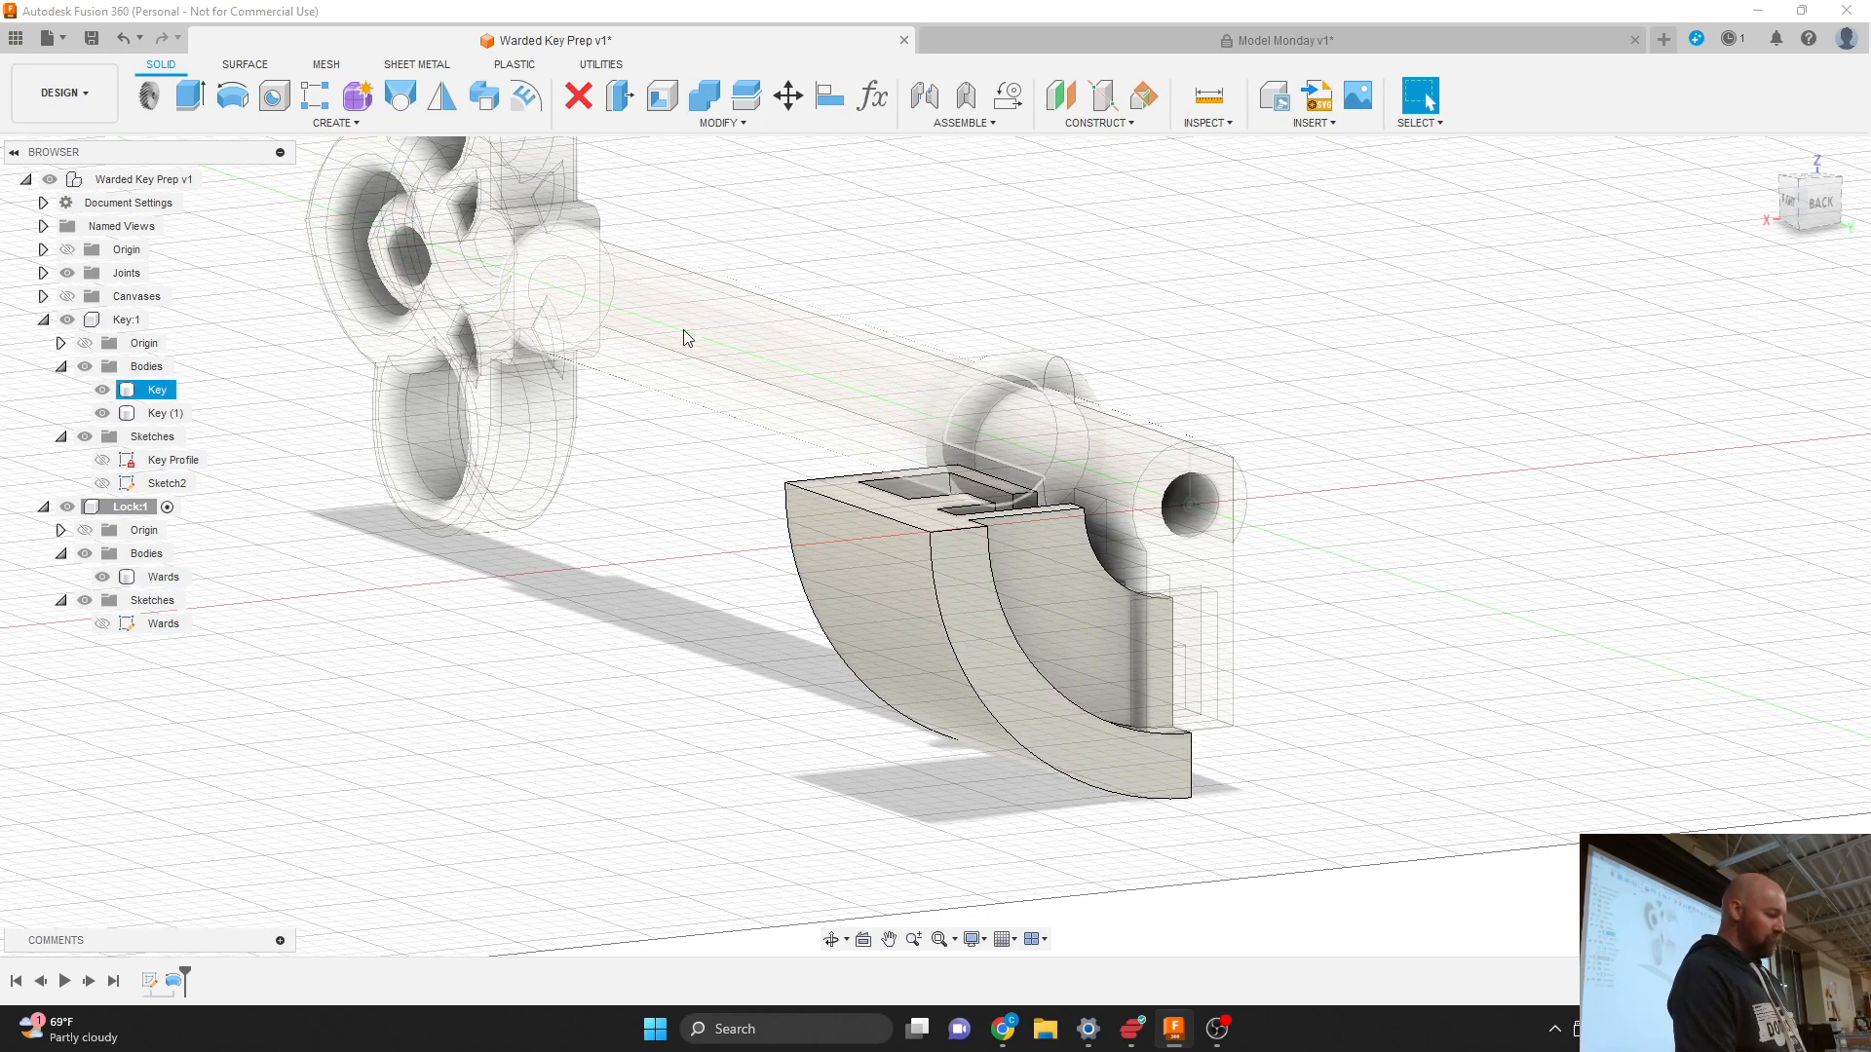
left_click(341, 123)
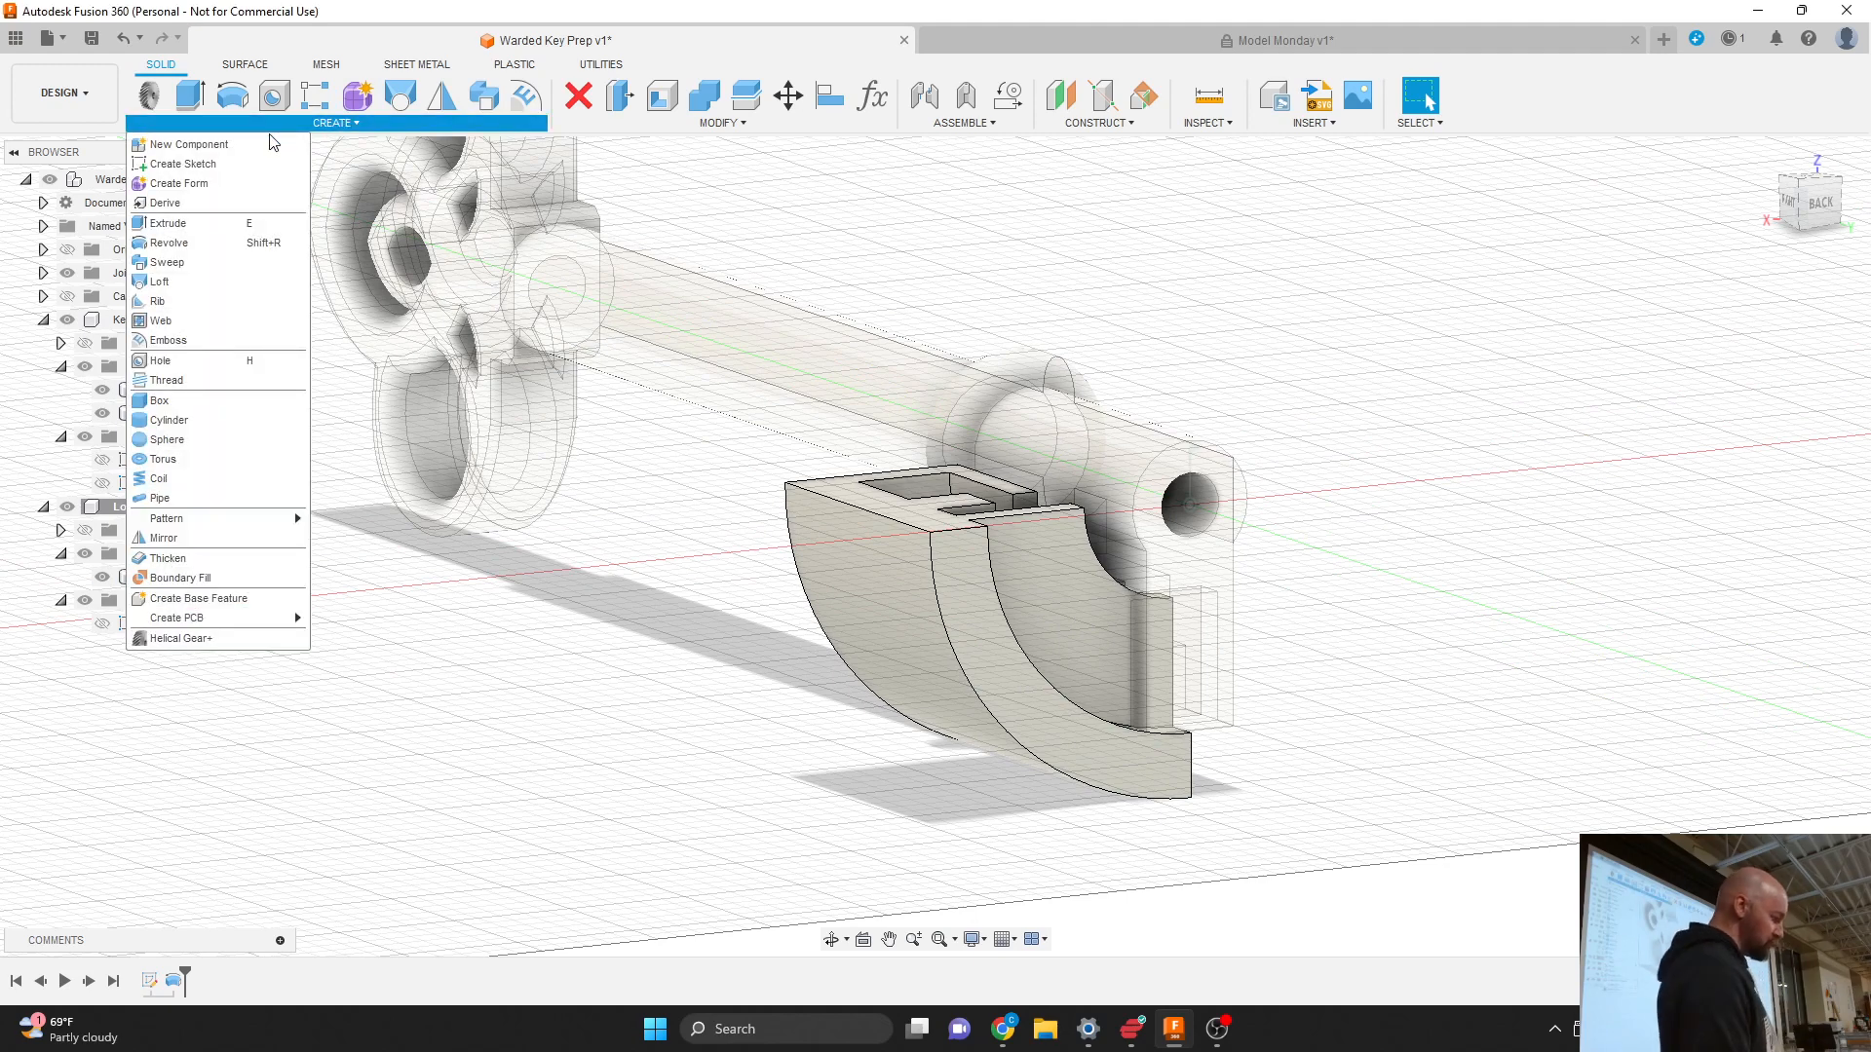
left_click(185, 164)
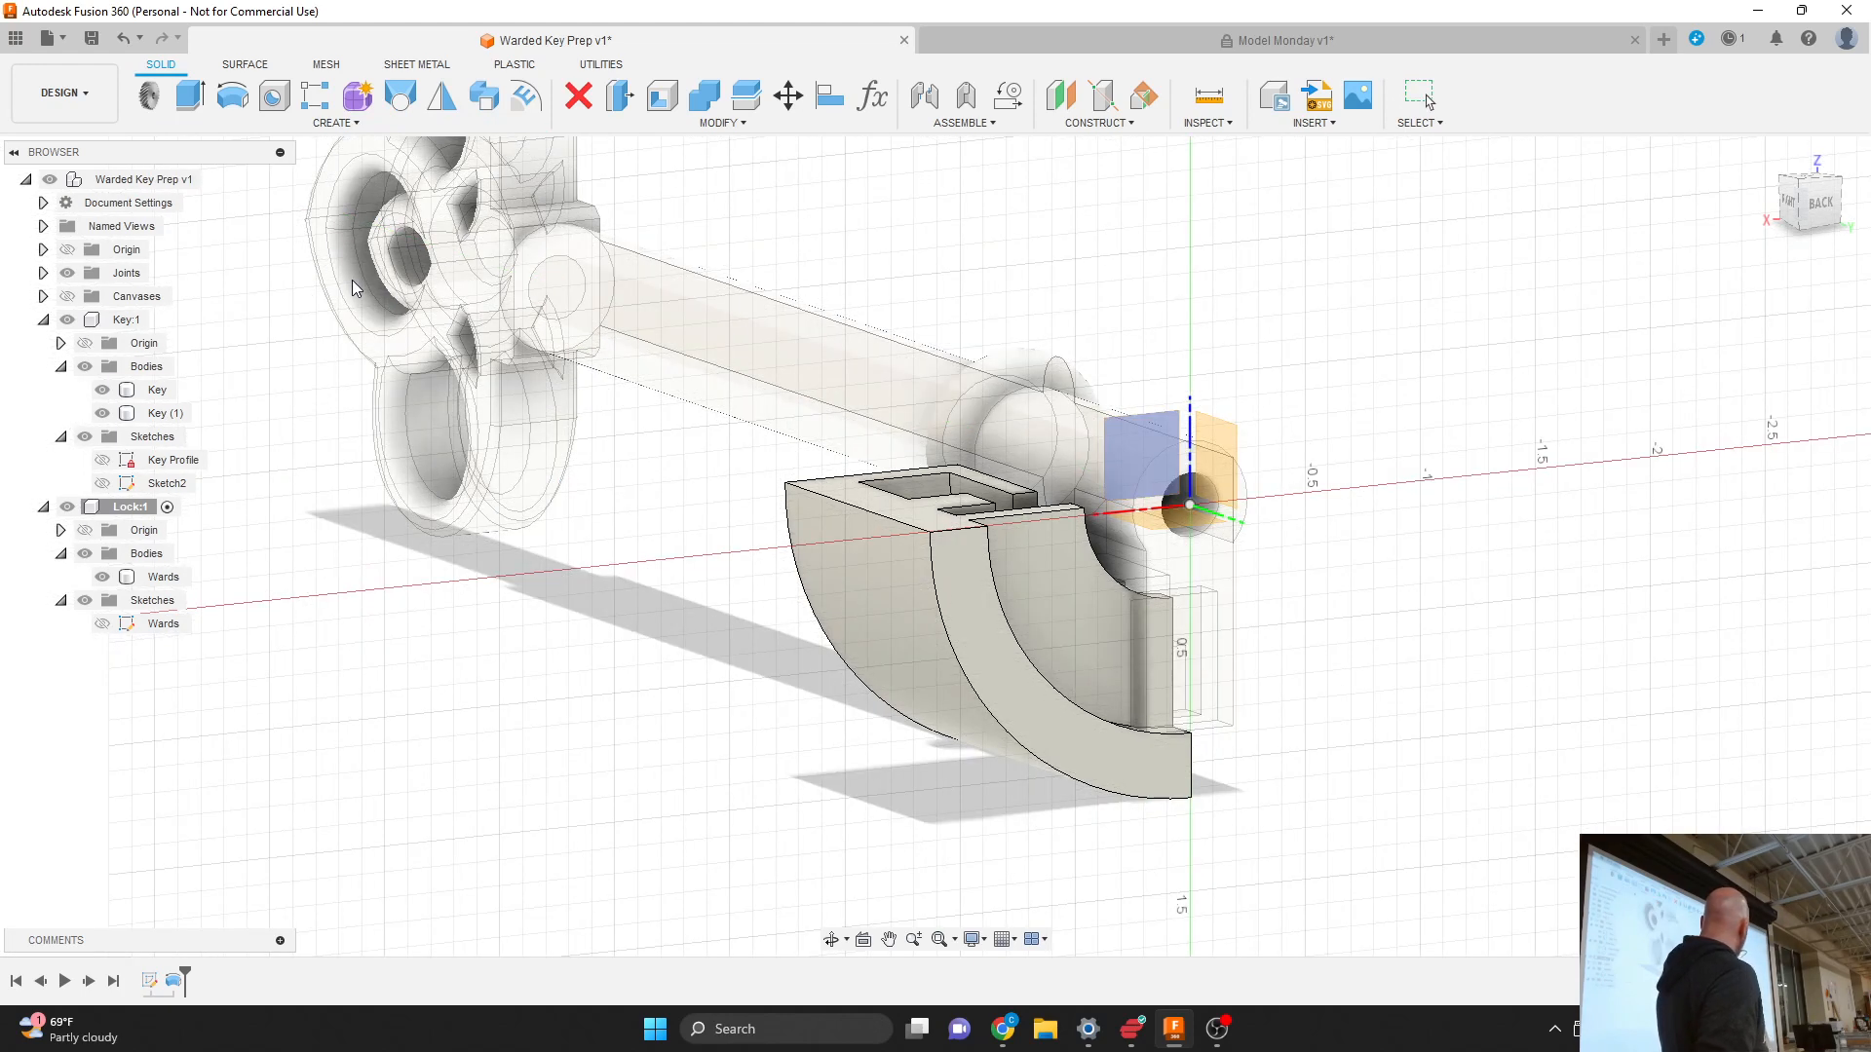
left_click(1003, 667)
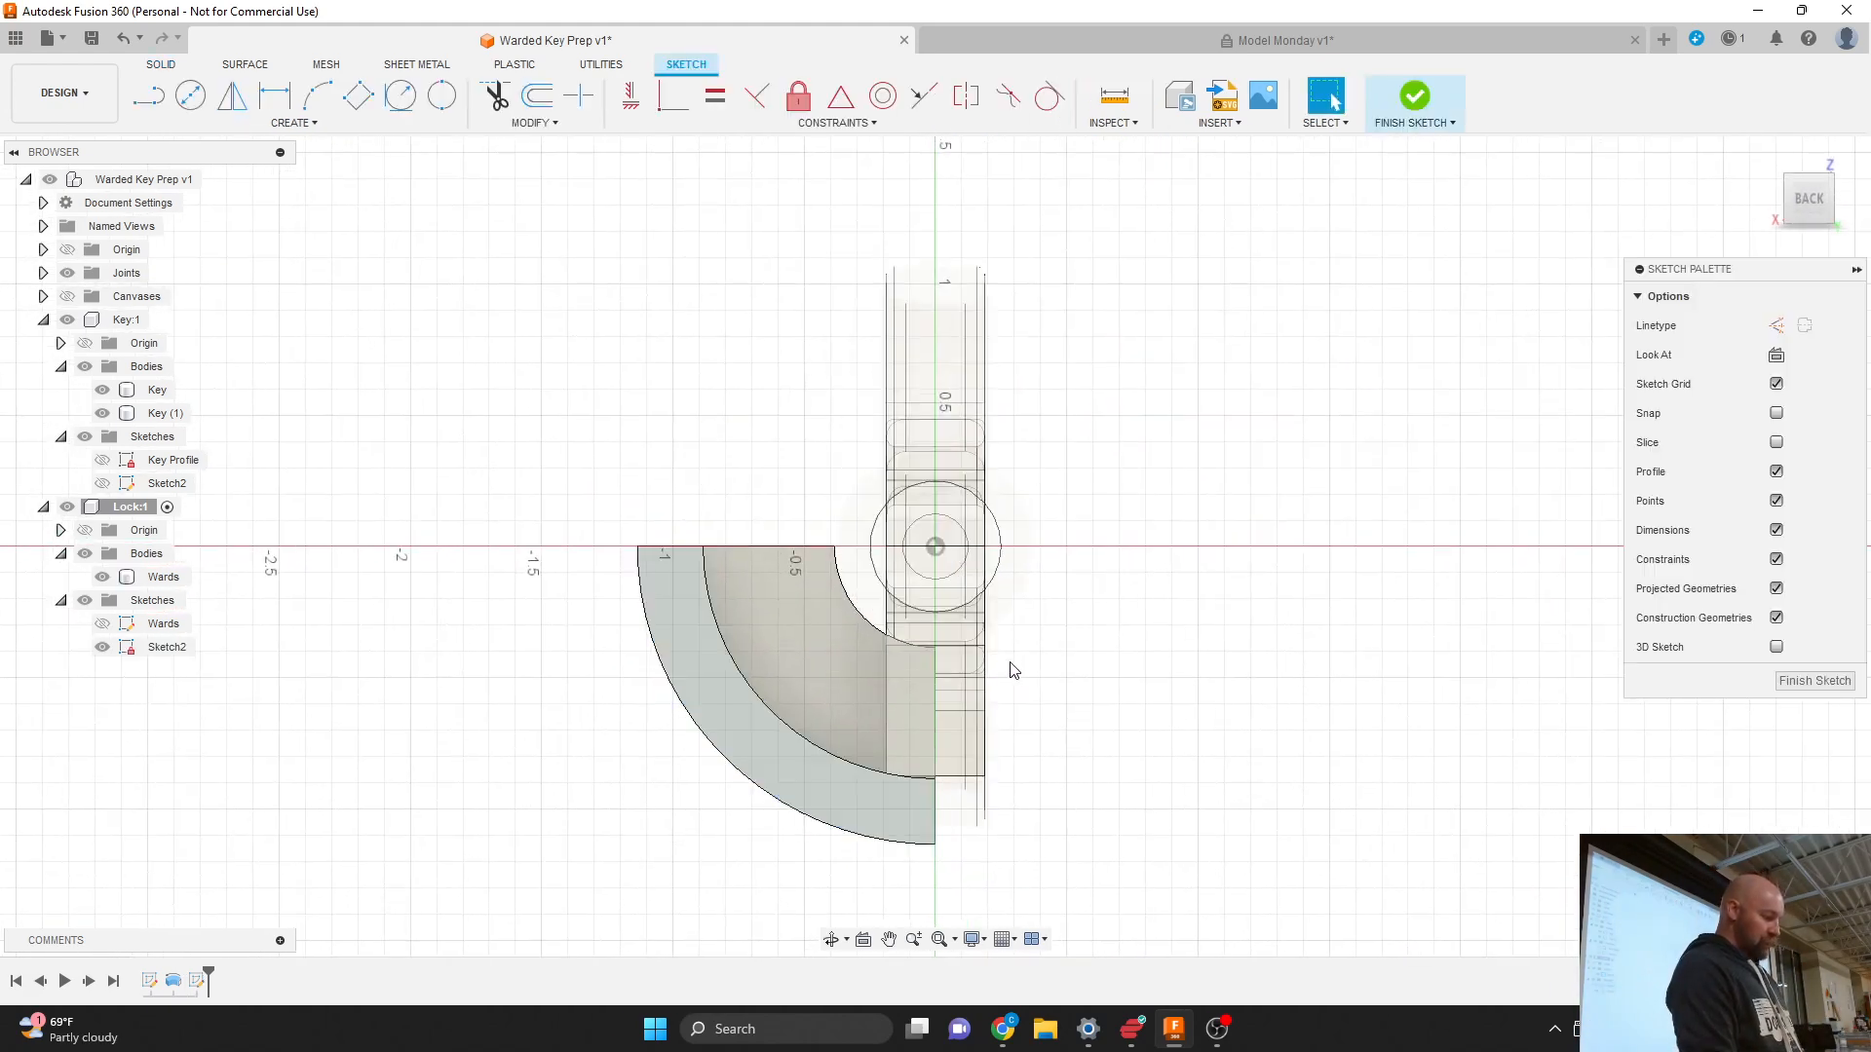
left_click(873, 422)
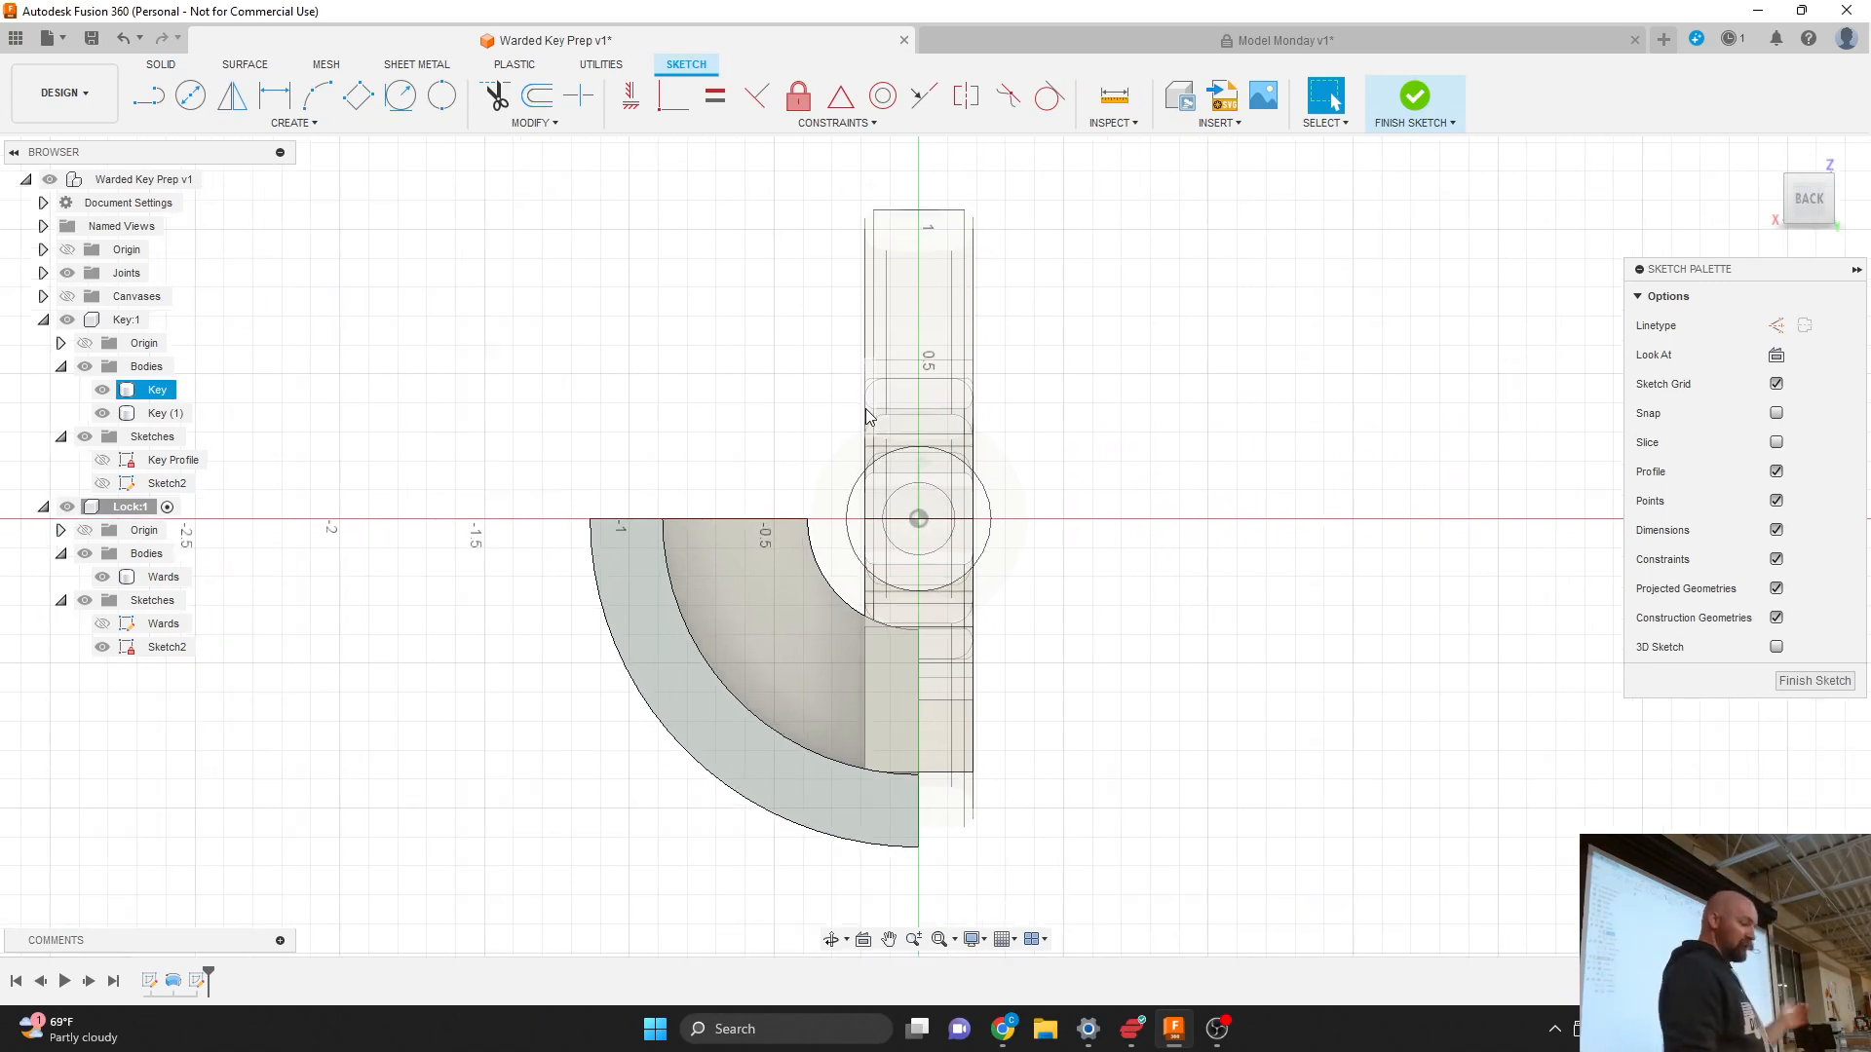
Step: Draw a center-diameter circle centred on the key's axis and reaching the ward ring's outer edge
left_click(311, 125)
mouse_move(238, 185)
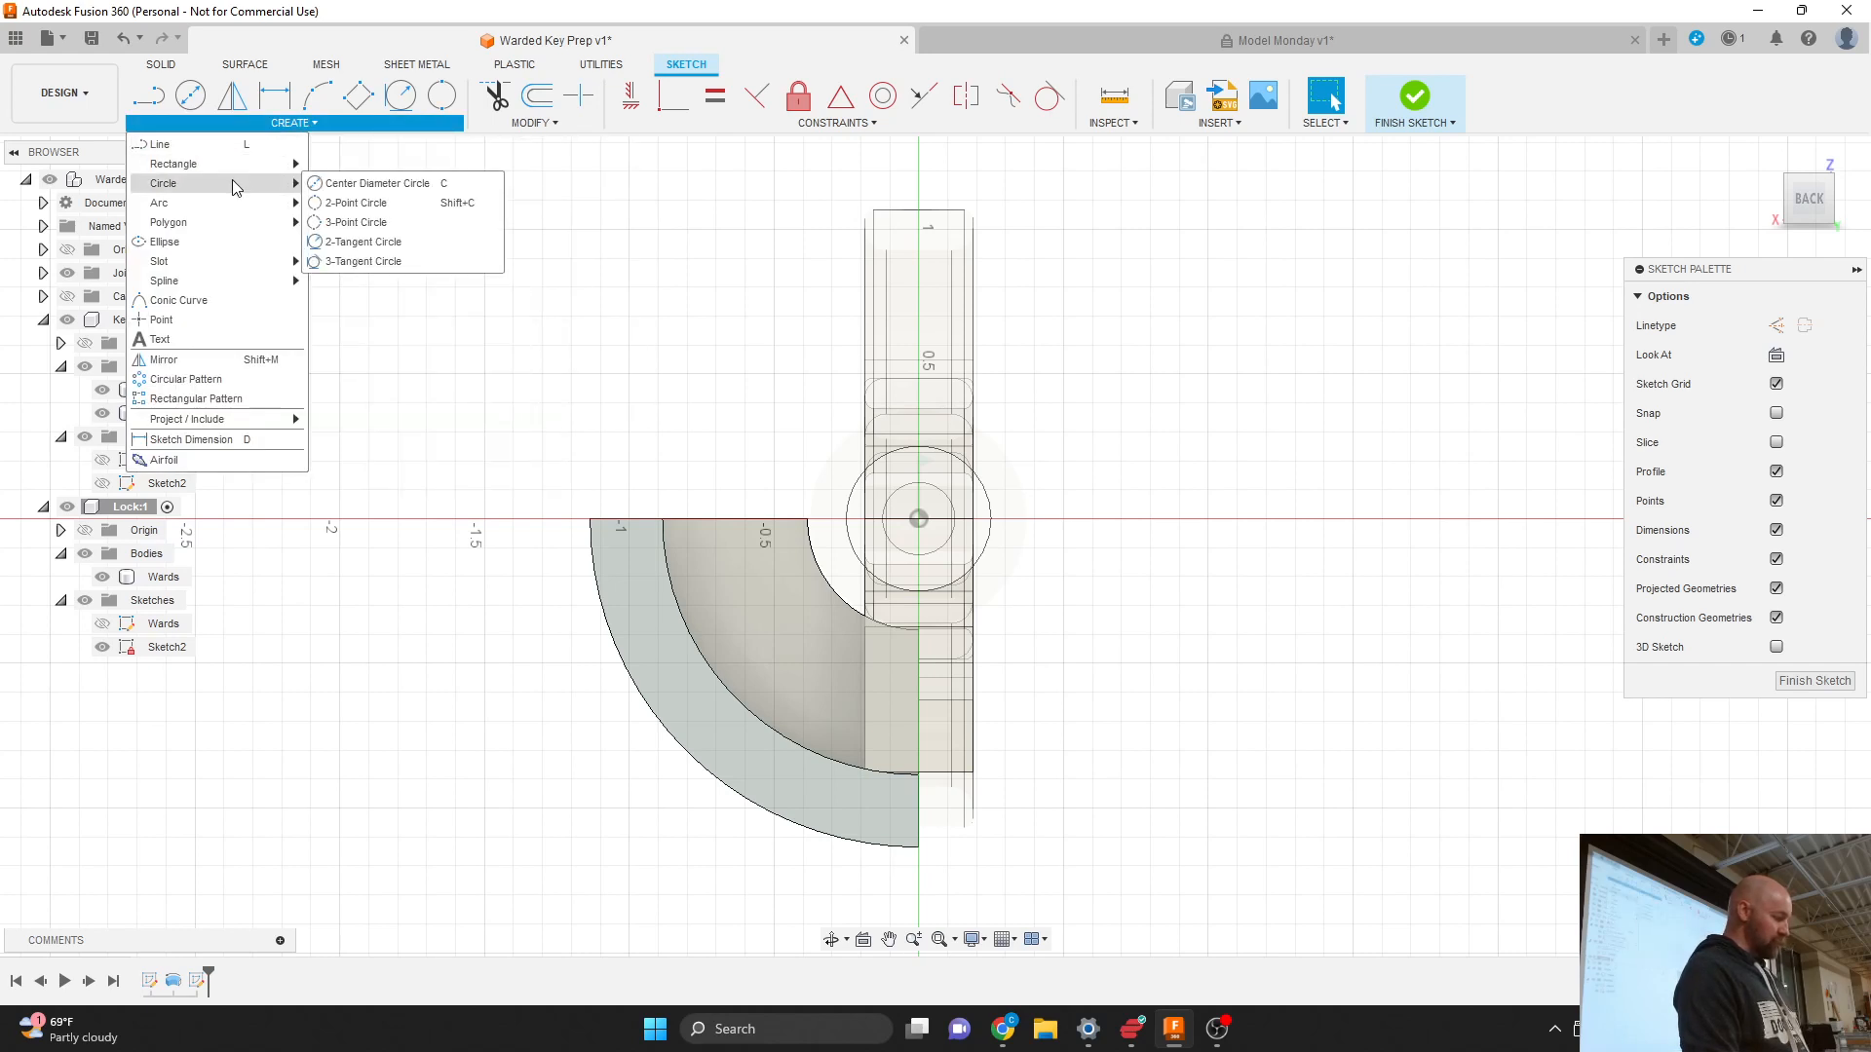
left_click(379, 189)
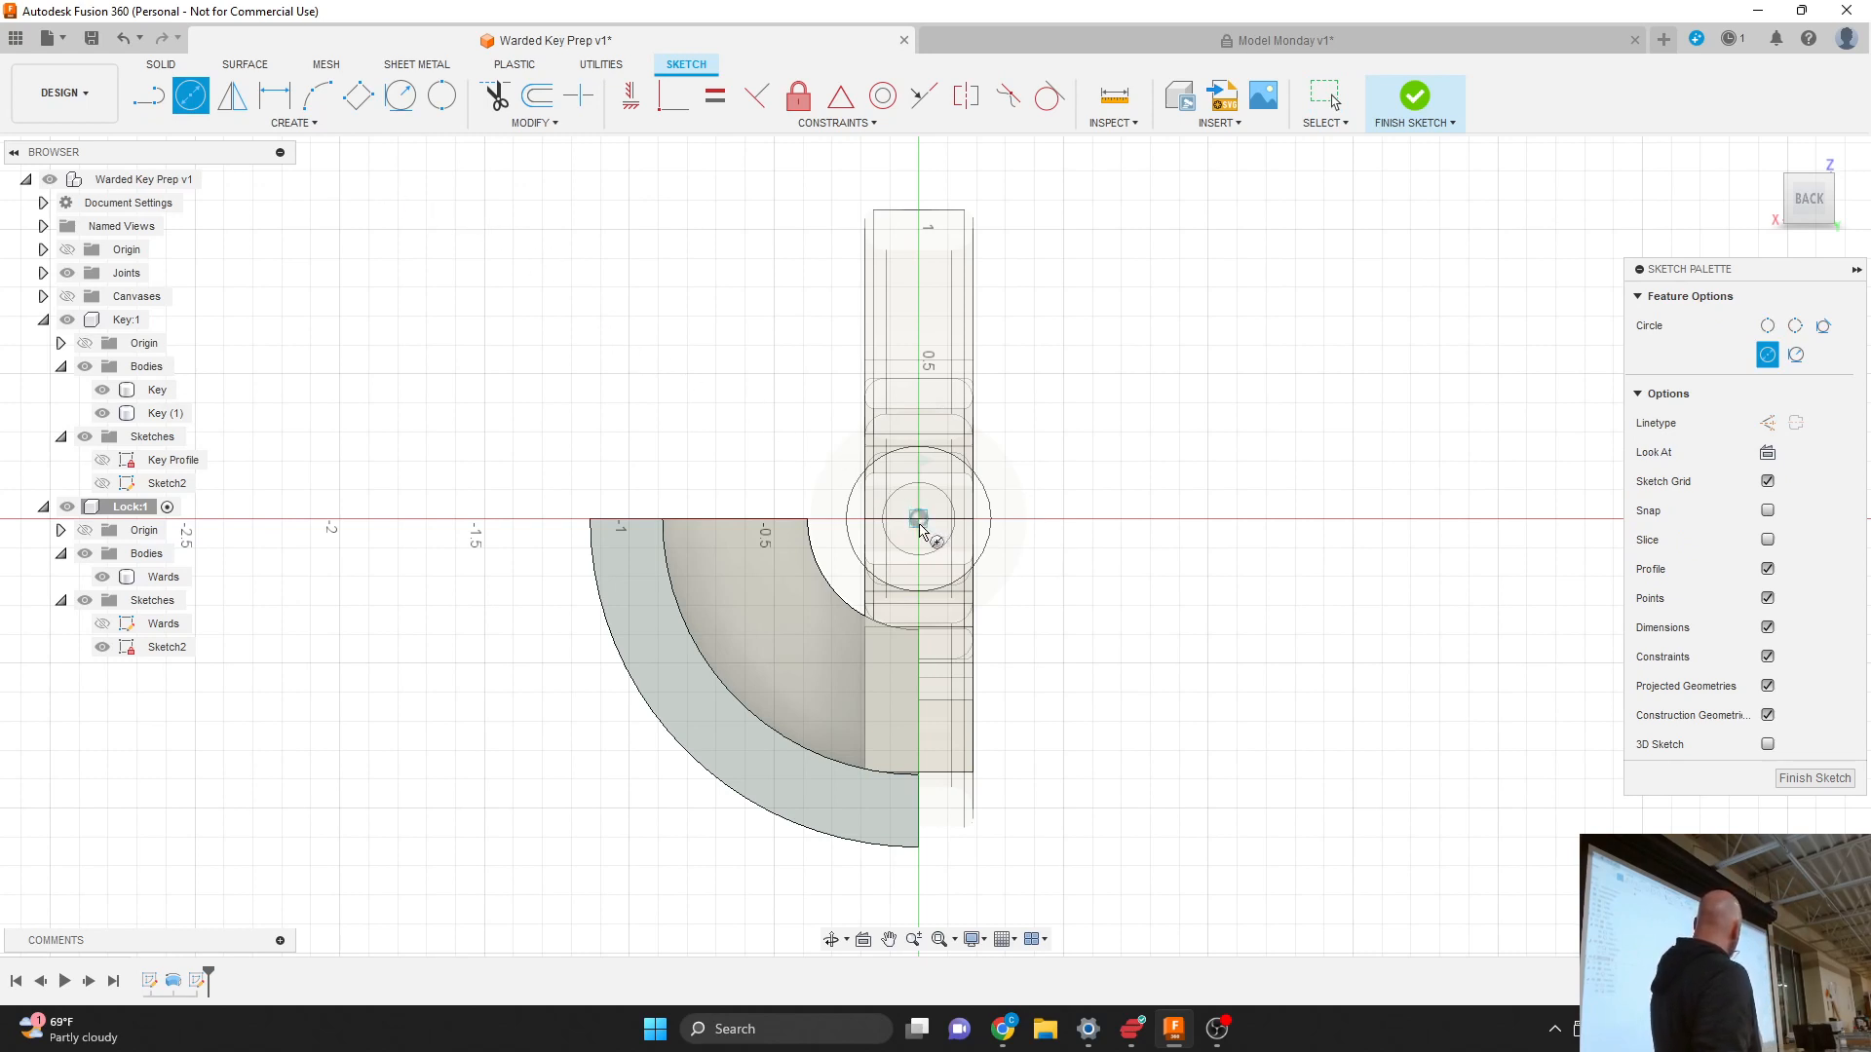
left_click(919, 520)
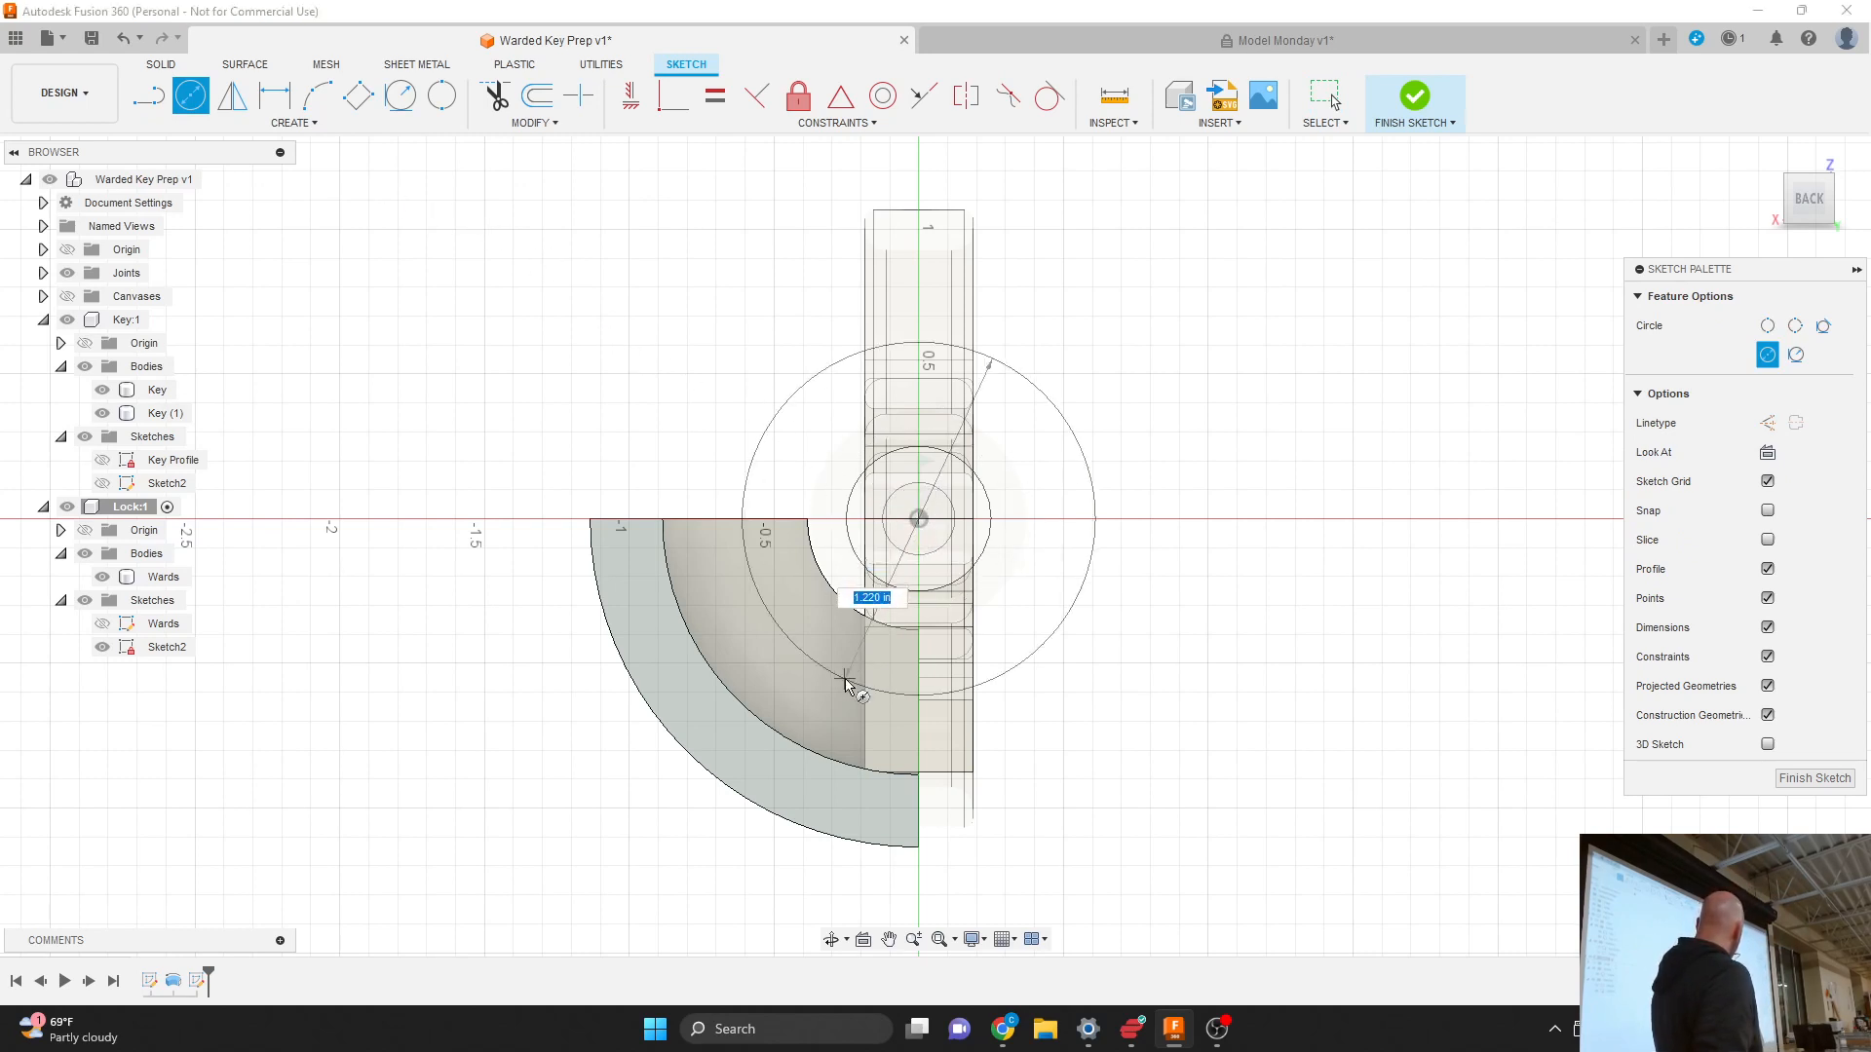
left_click(723, 787)
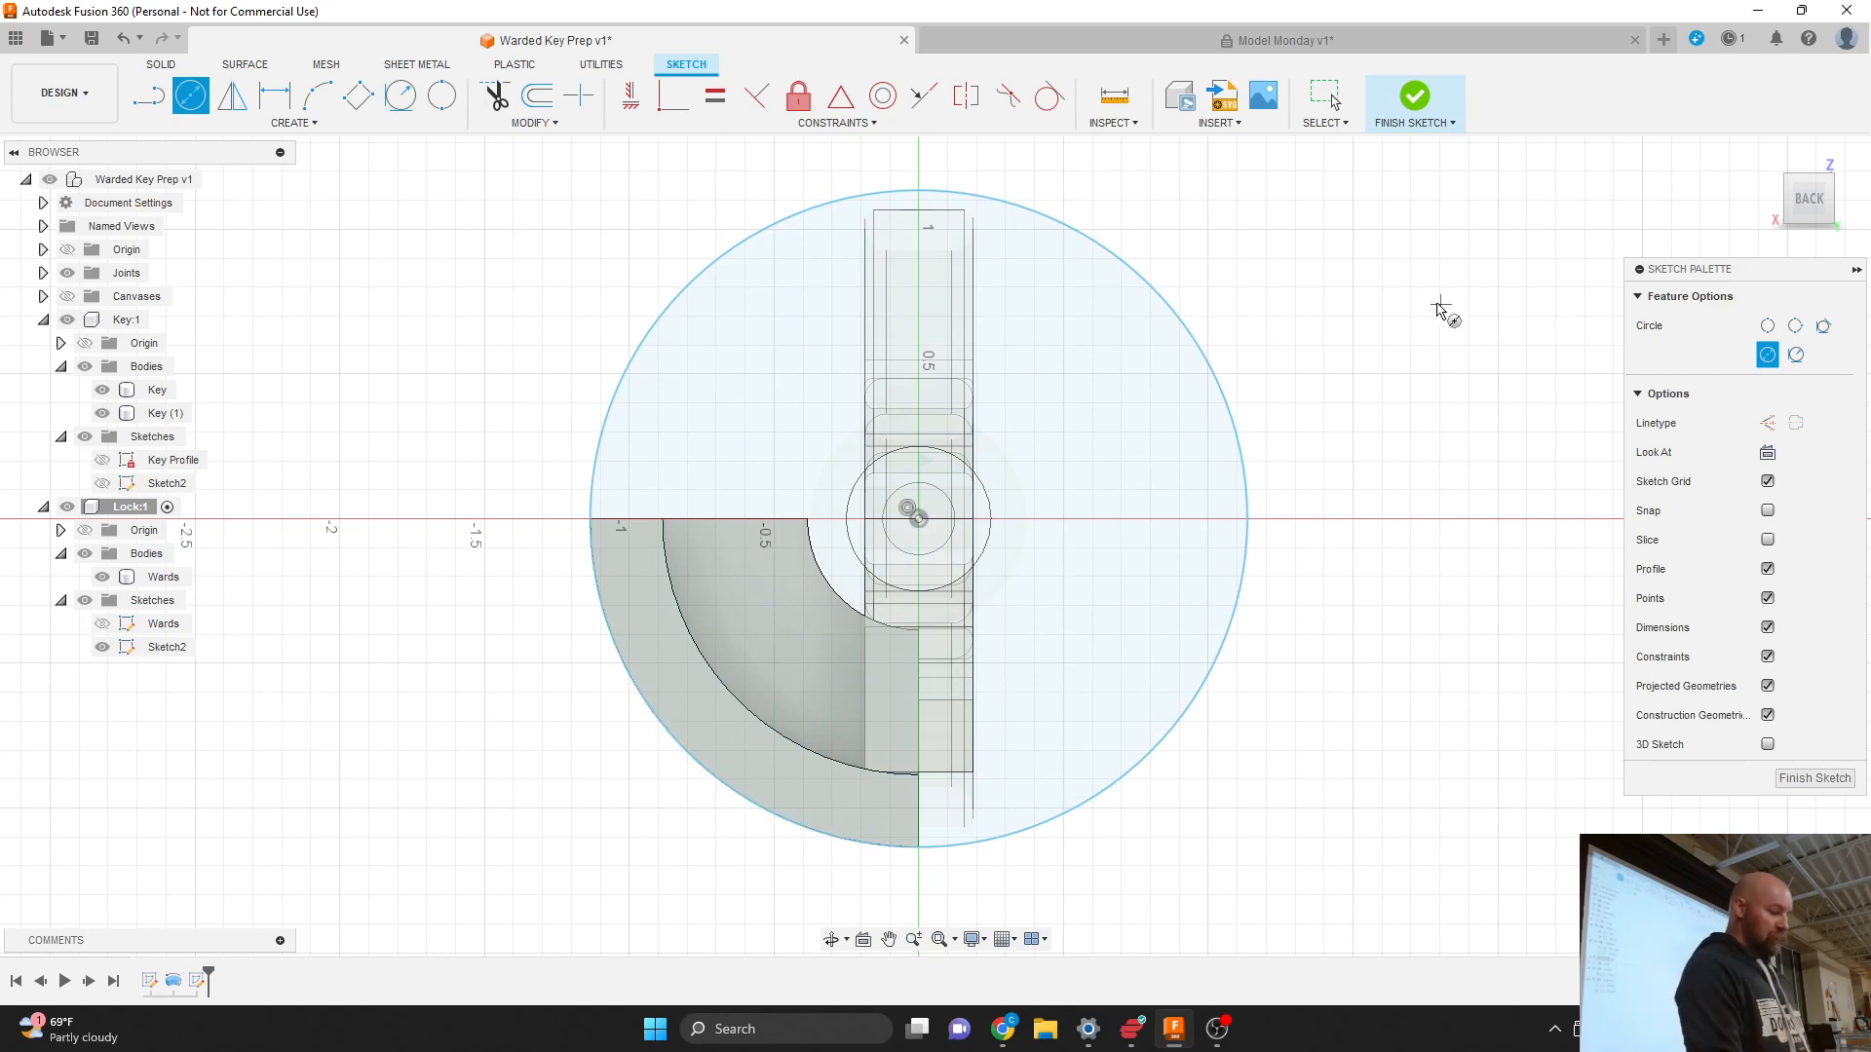
Step: Draw a 0.25 in diameter circle at the same centre, matching the hole in the key tip
mouse_move(1803, 204)
left_mouse_down()
mouse_move(1859, 219)
mouse_move(1754, 199)
mouse_move(1730, 216)
mouse_move(1818, 209)
mouse_move(1803, 201)
left_mouse_up()
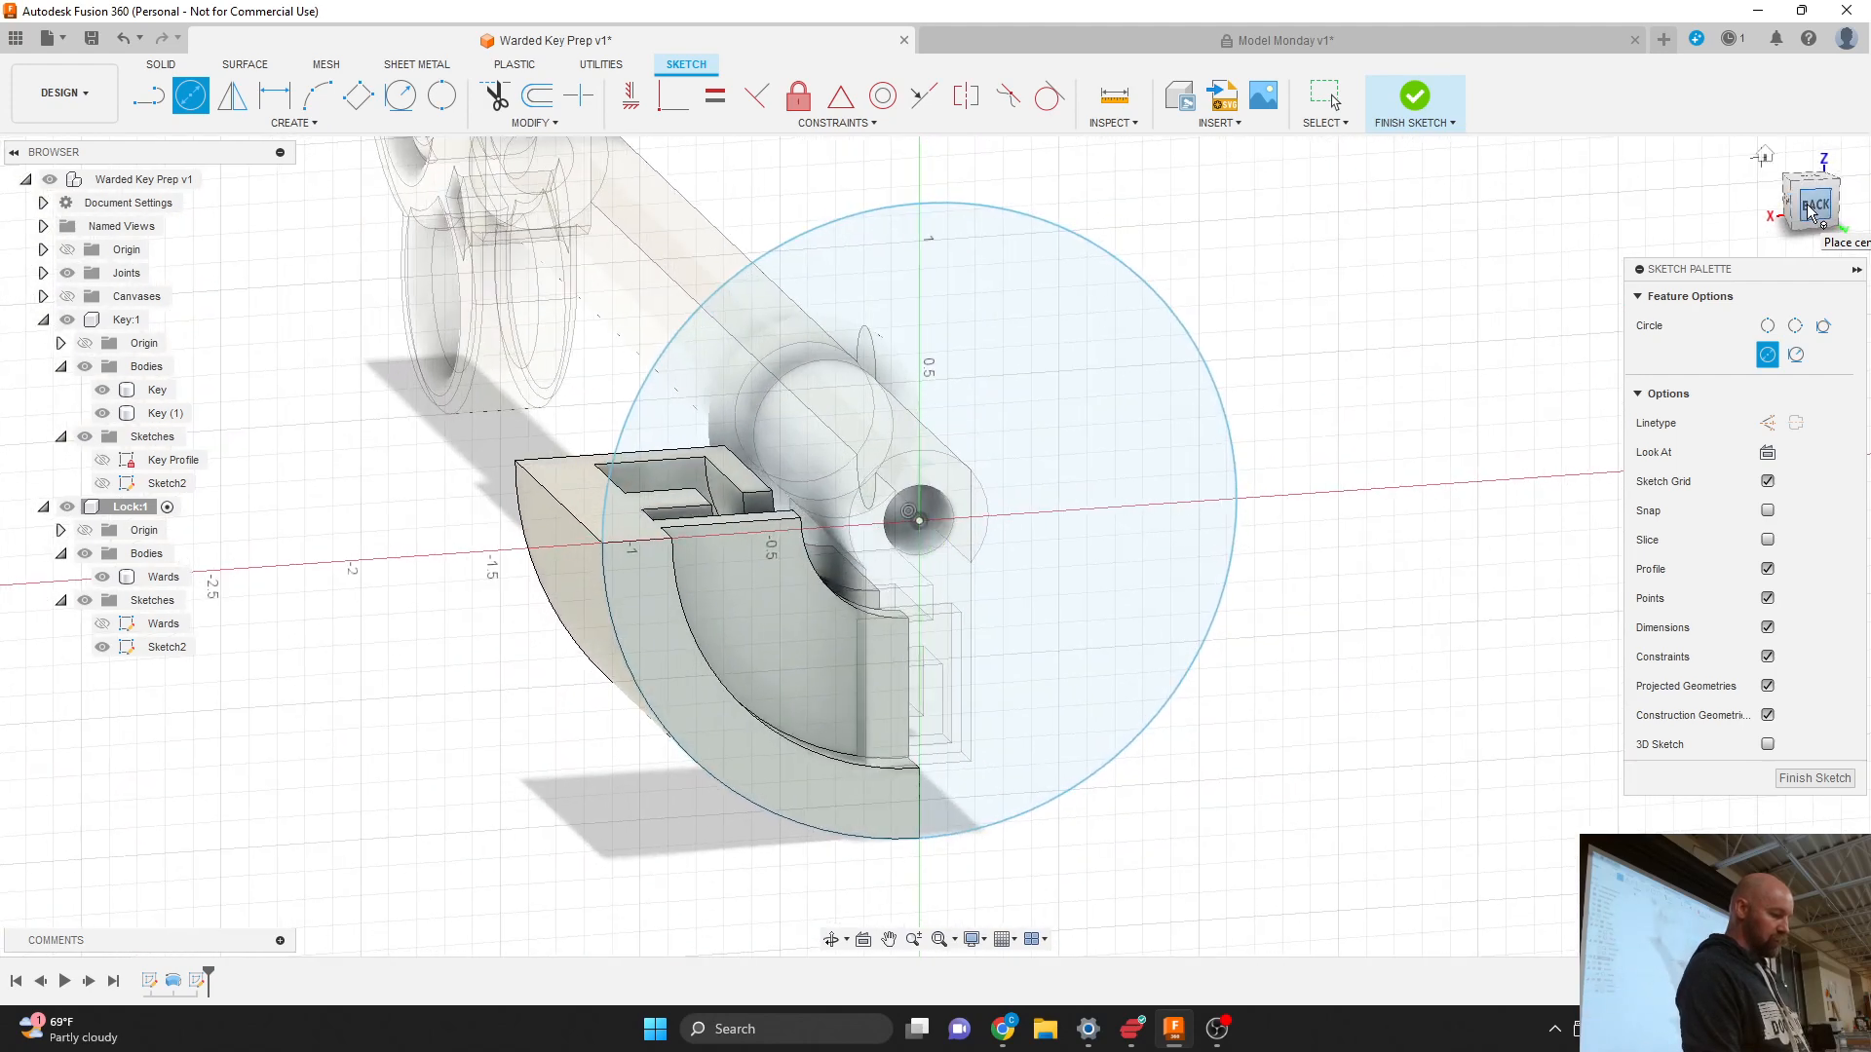
left_click(1807, 205)
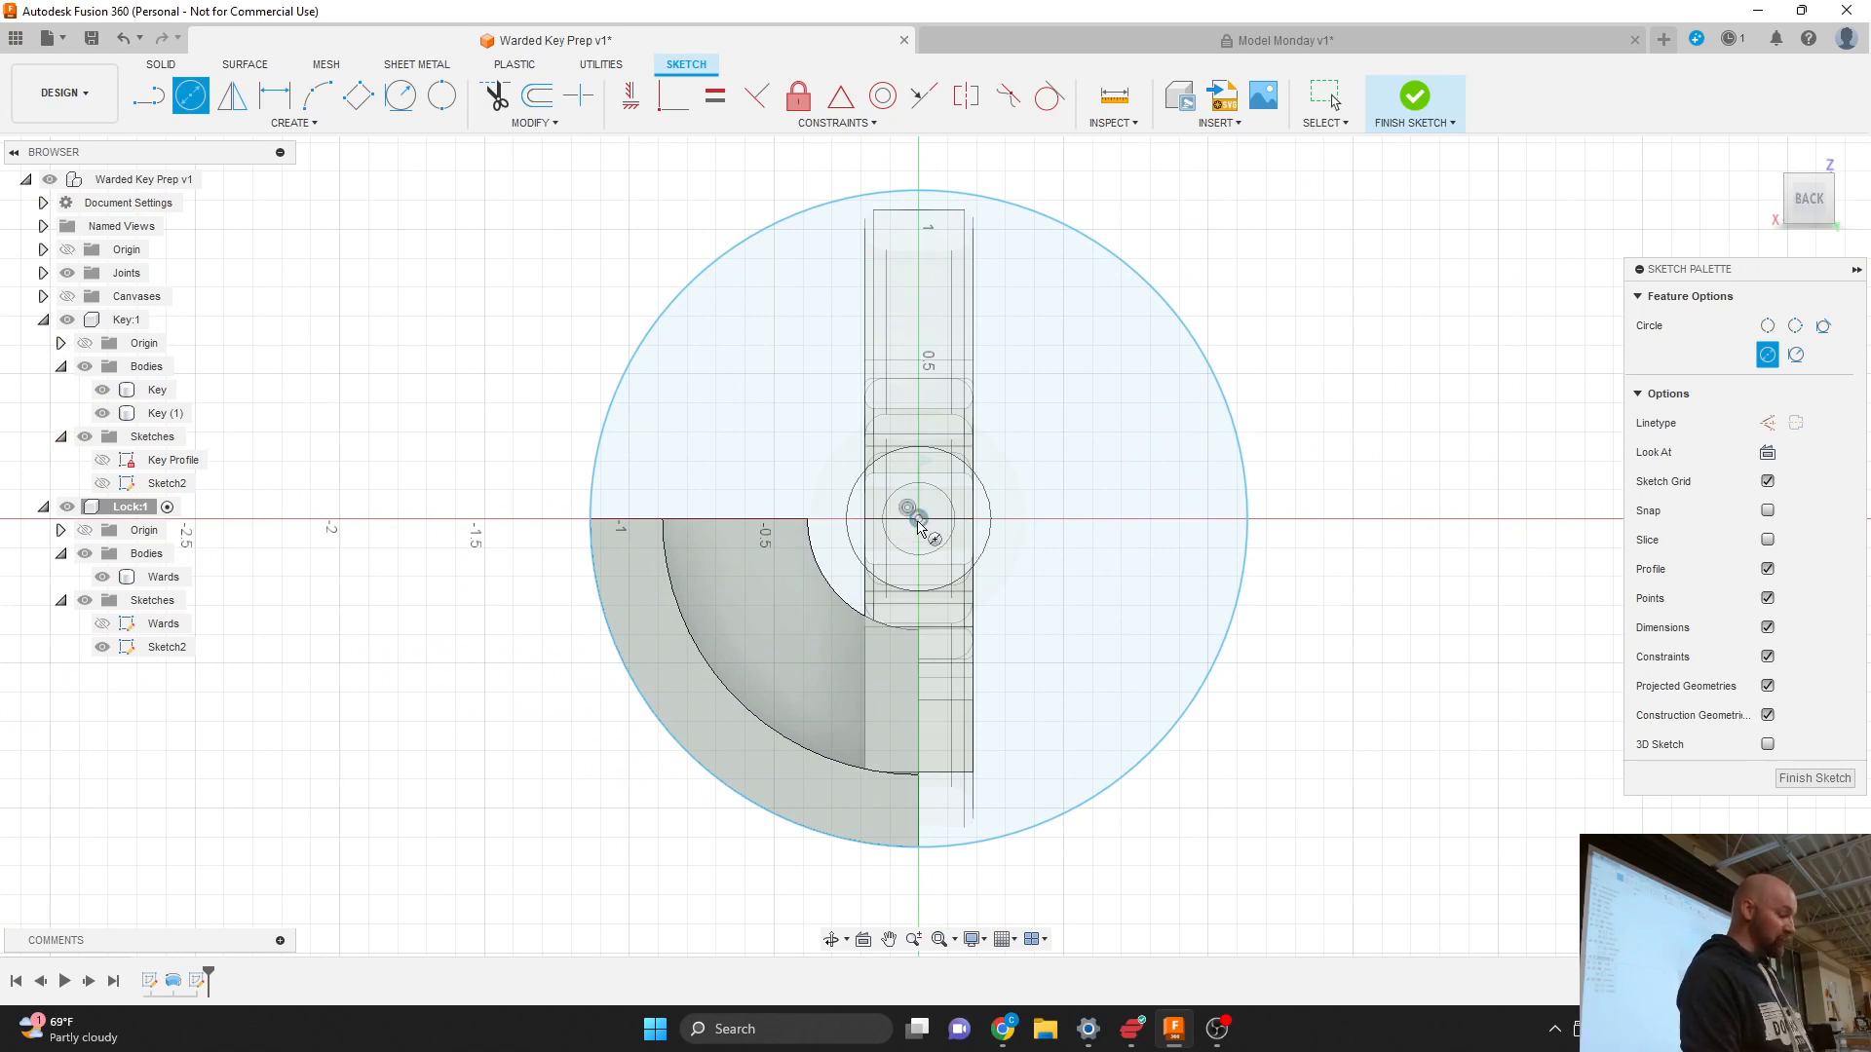
left_click(918, 521)
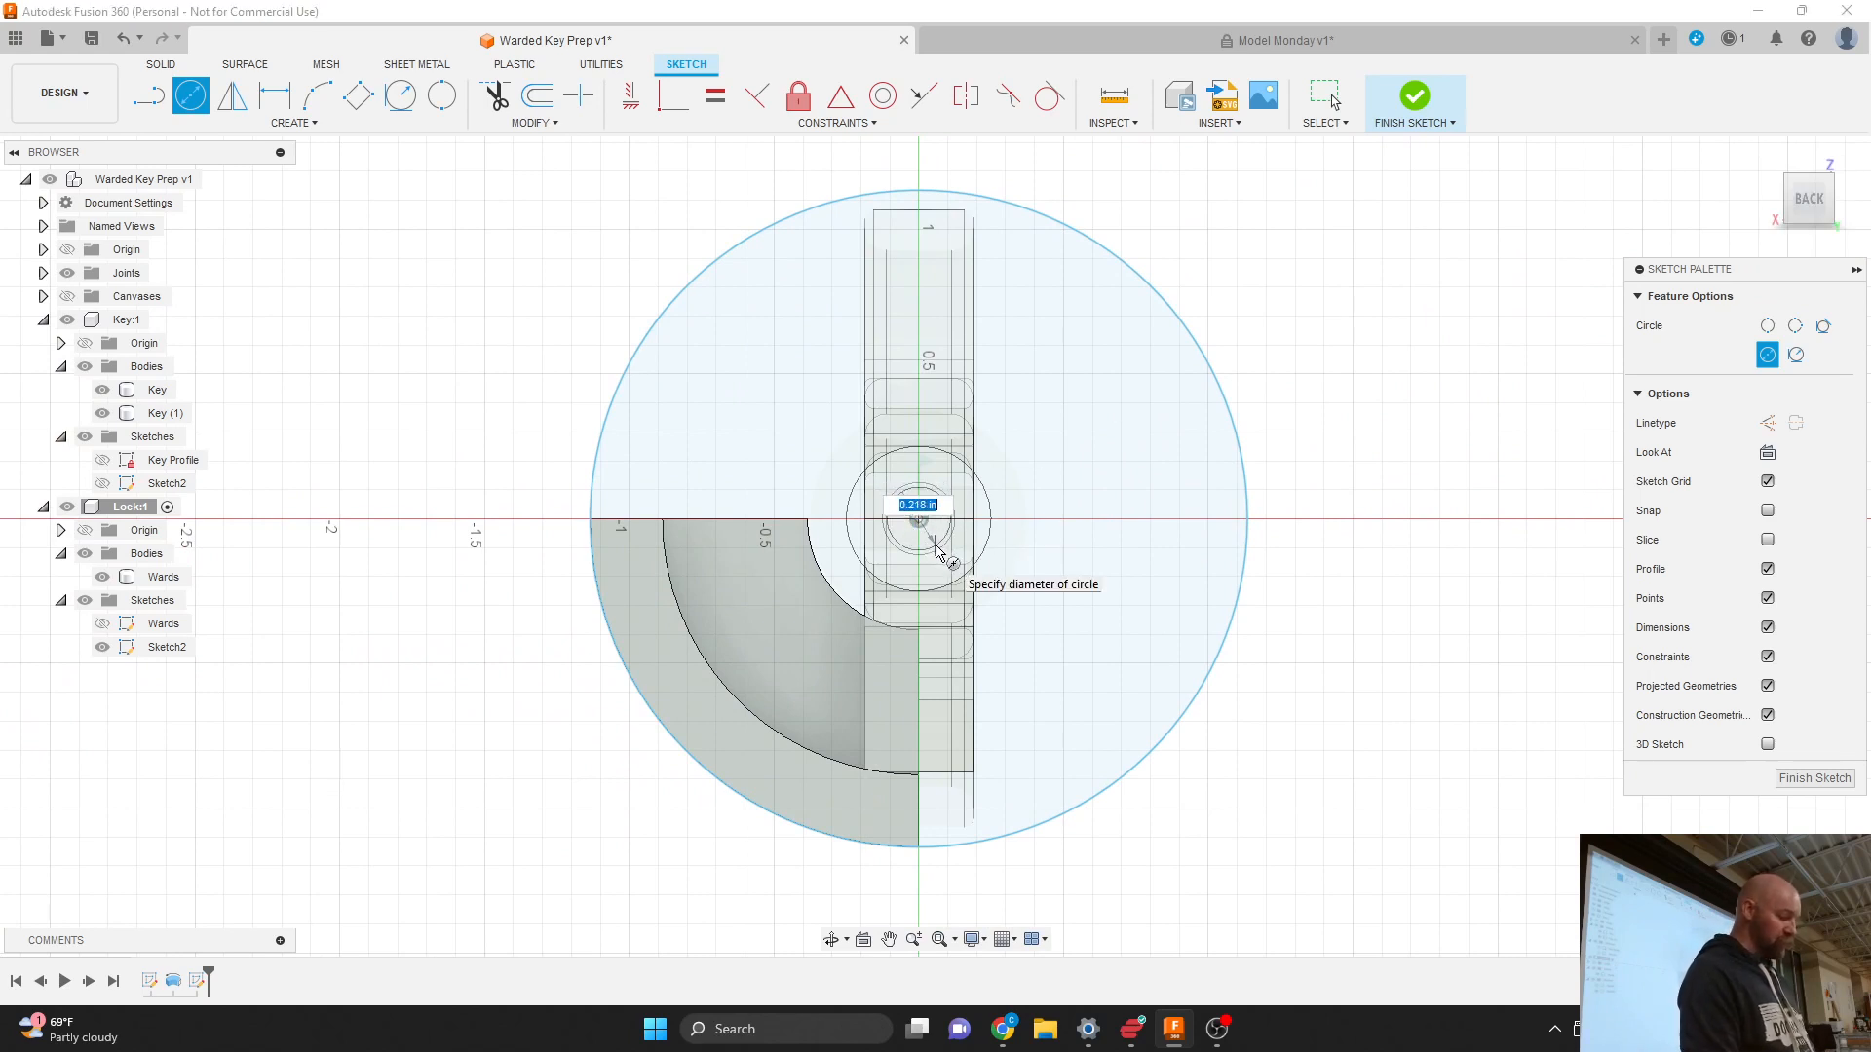
type("25")
key("Tab")
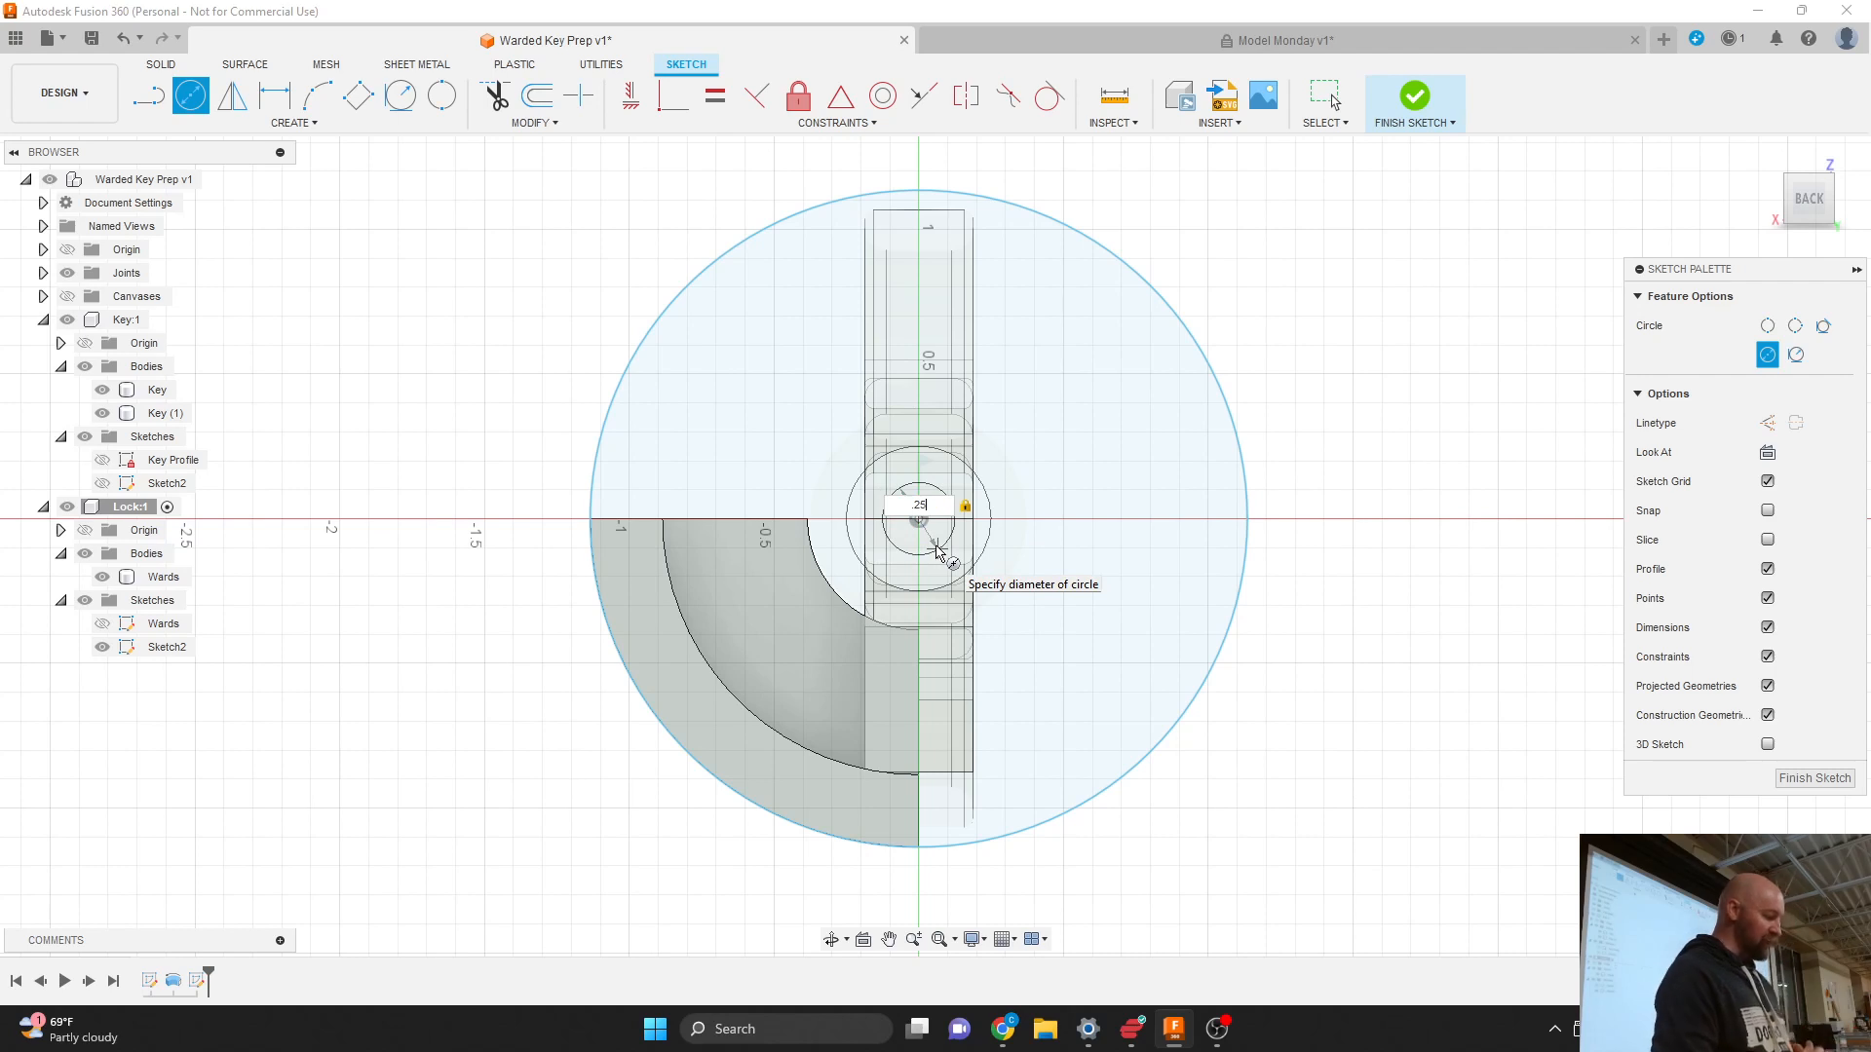
key("Return")
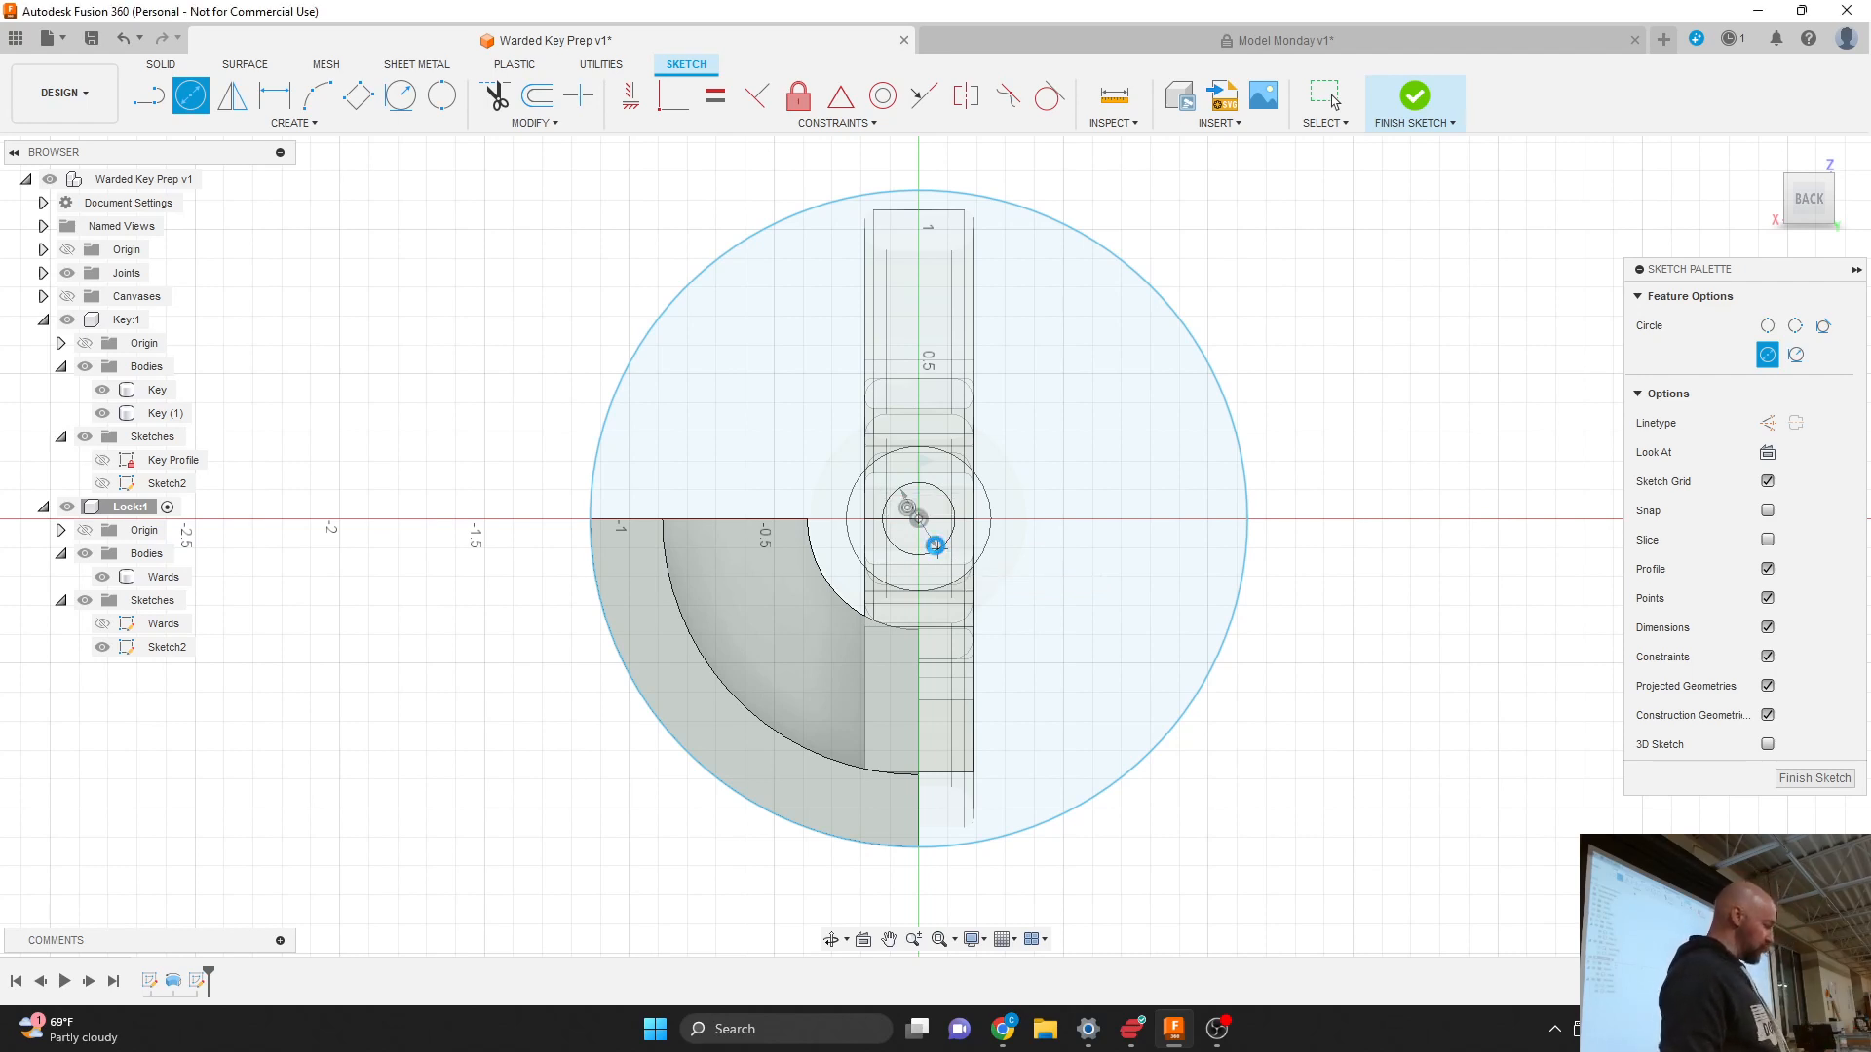
key("Escape")
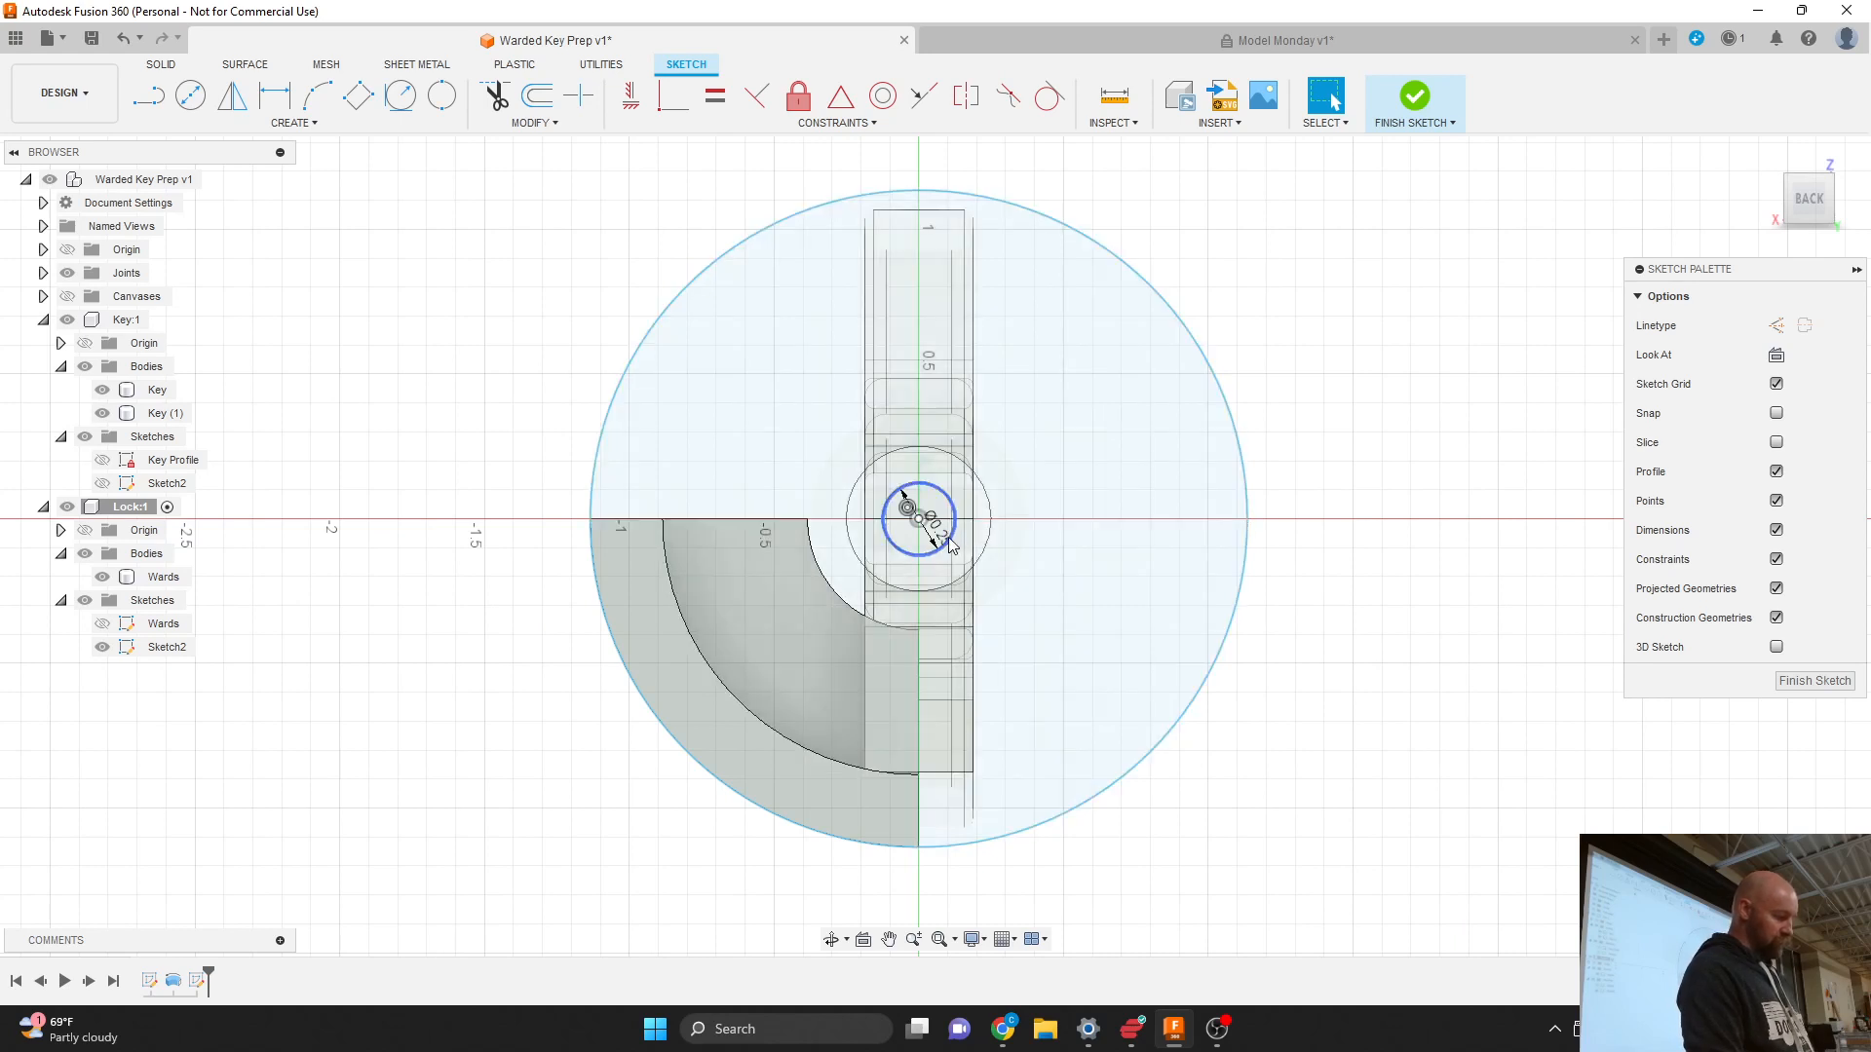
Step: Move the small circle's diameter dimension outside the circle and finish the sketch
left_click_drag(938, 534, 1027, 541)
left_click(1031, 558)
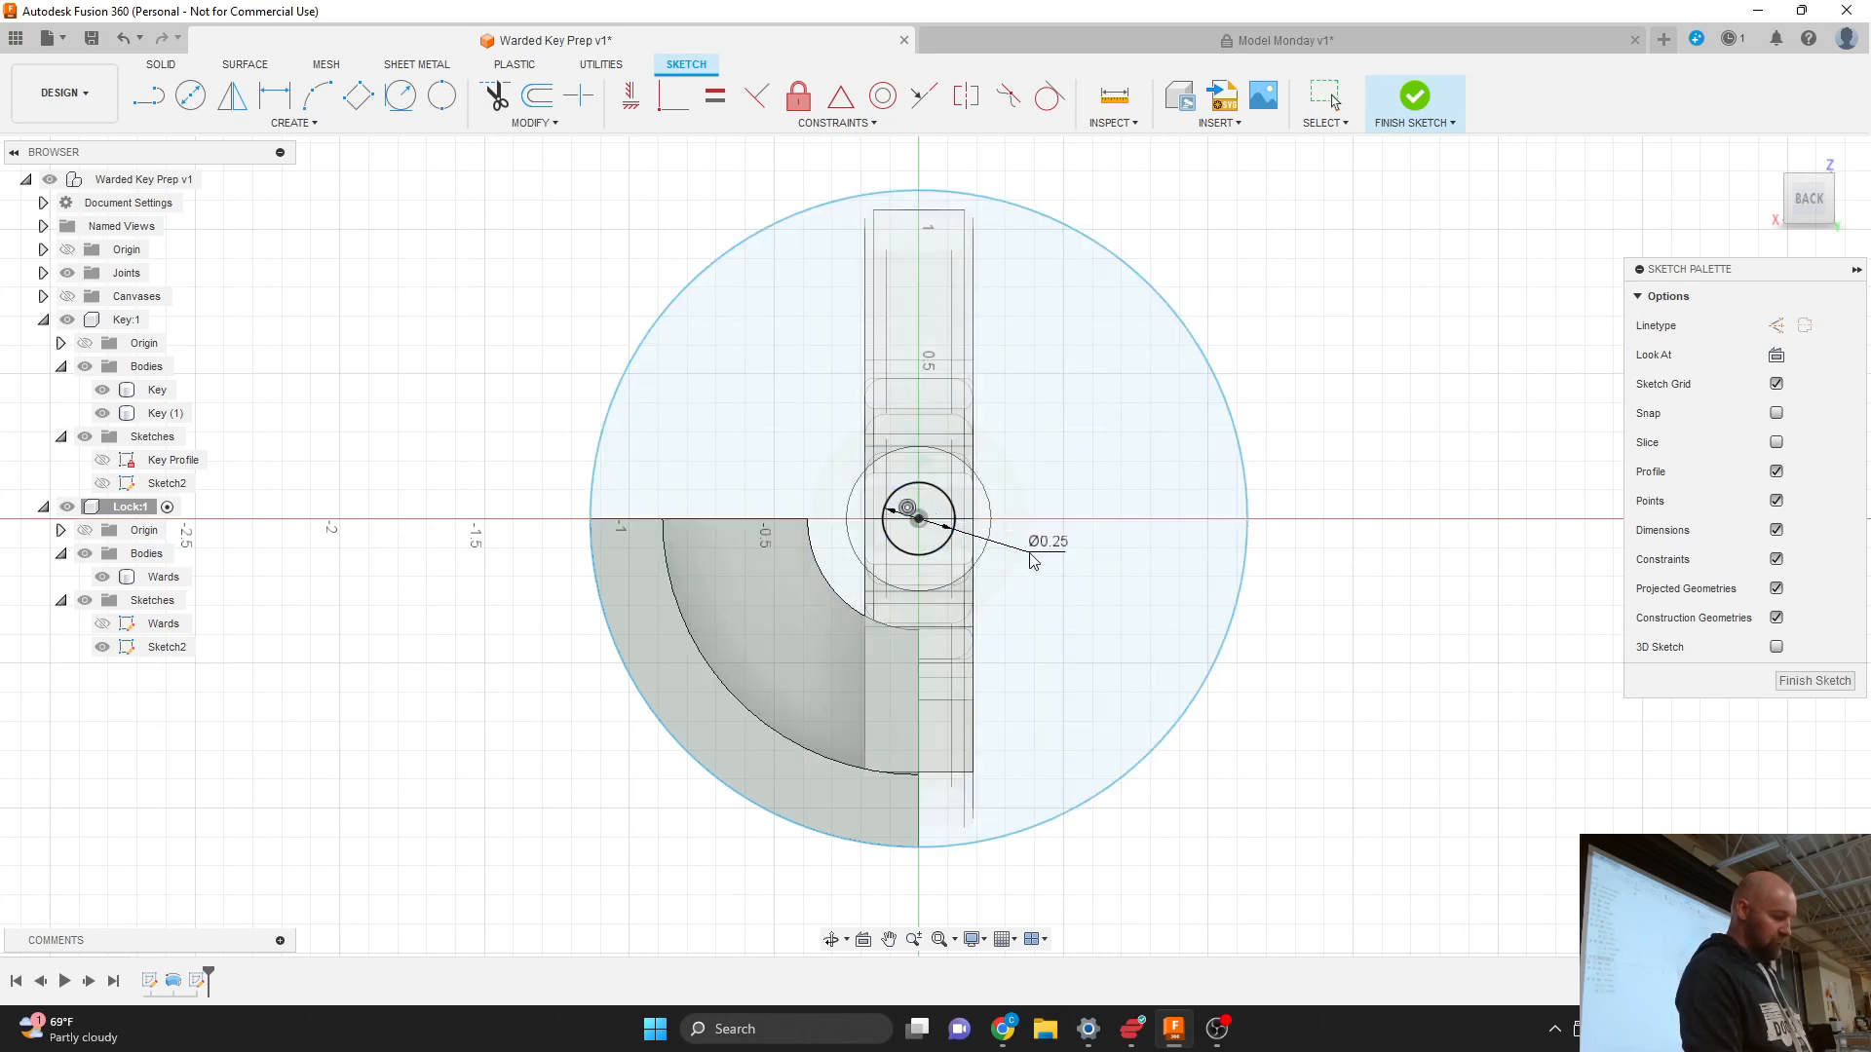
key("Escape")
left_click(1811, 682)
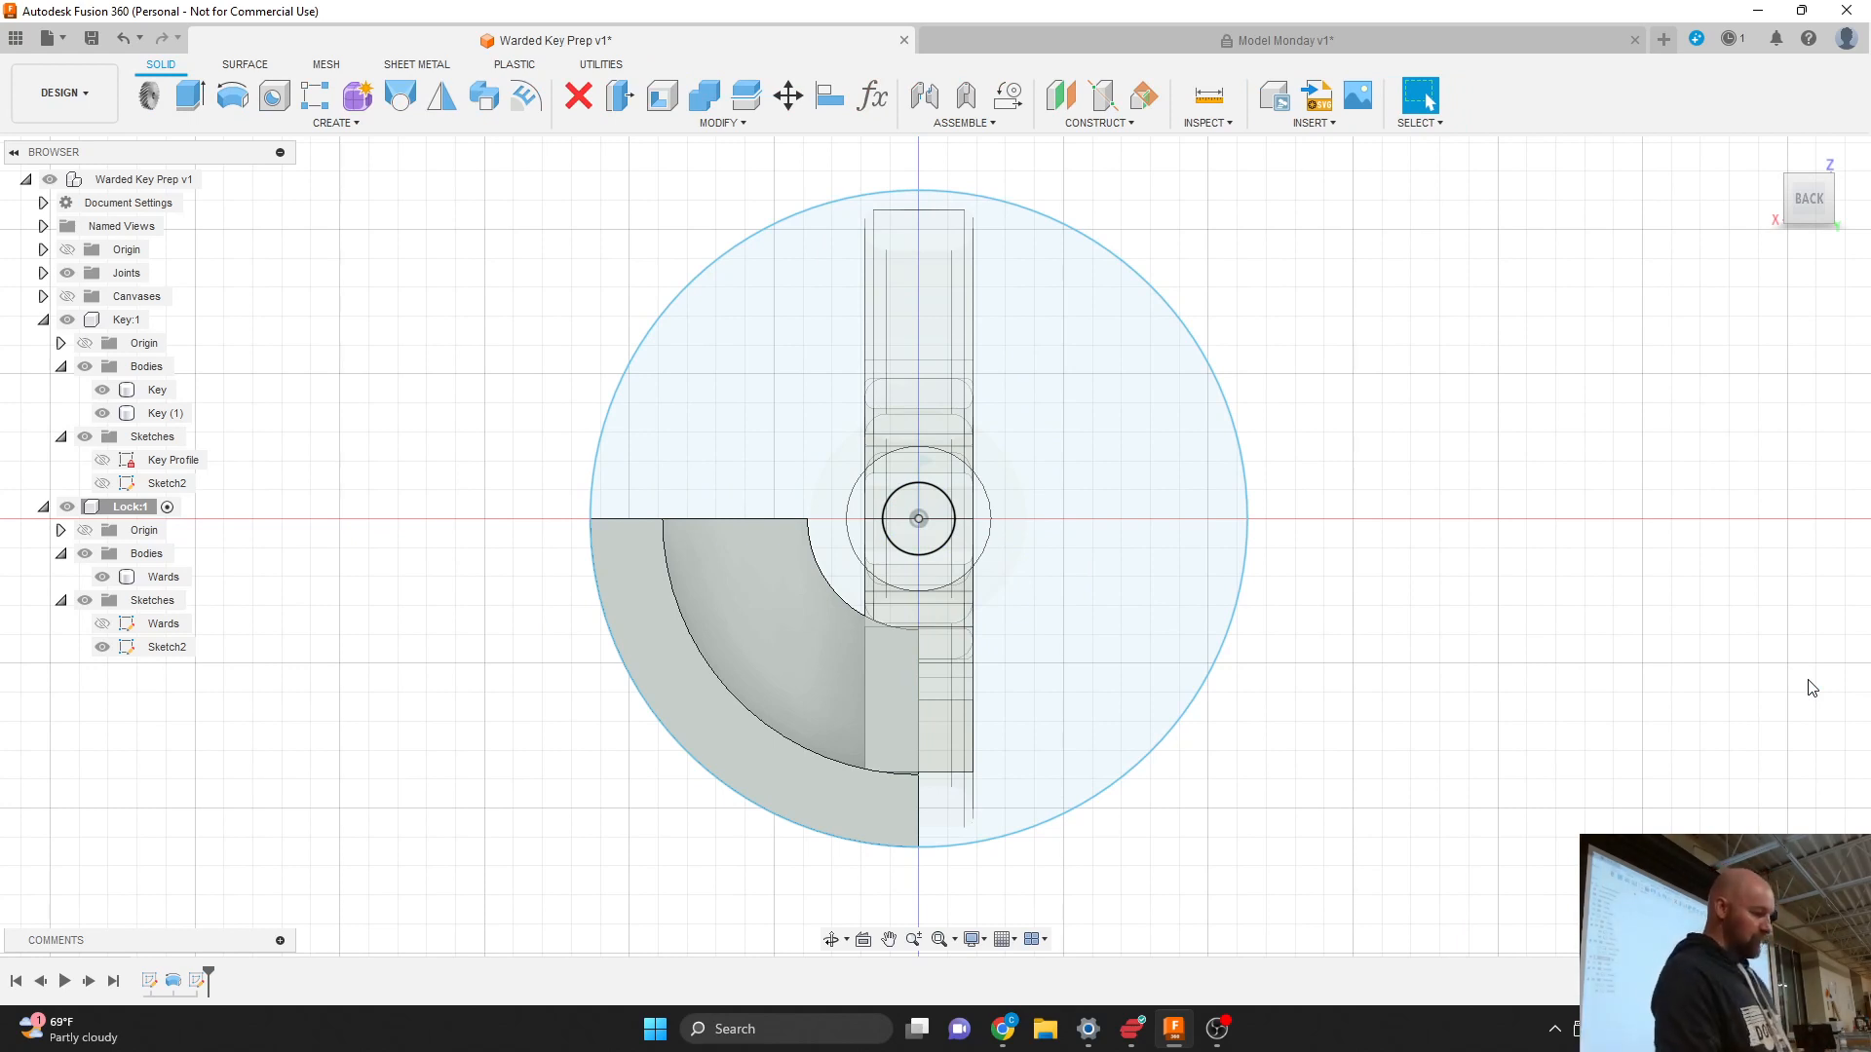
Step: Start extruding the two disc profiles around the small circle, setting a distance of 0.25 in away from the wards
mouse_move(1812, 211)
left_mouse_down()
mouse_move(9, 218)
mouse_move(162, 529)
mouse_move(195, 526)
left_mouse_up()
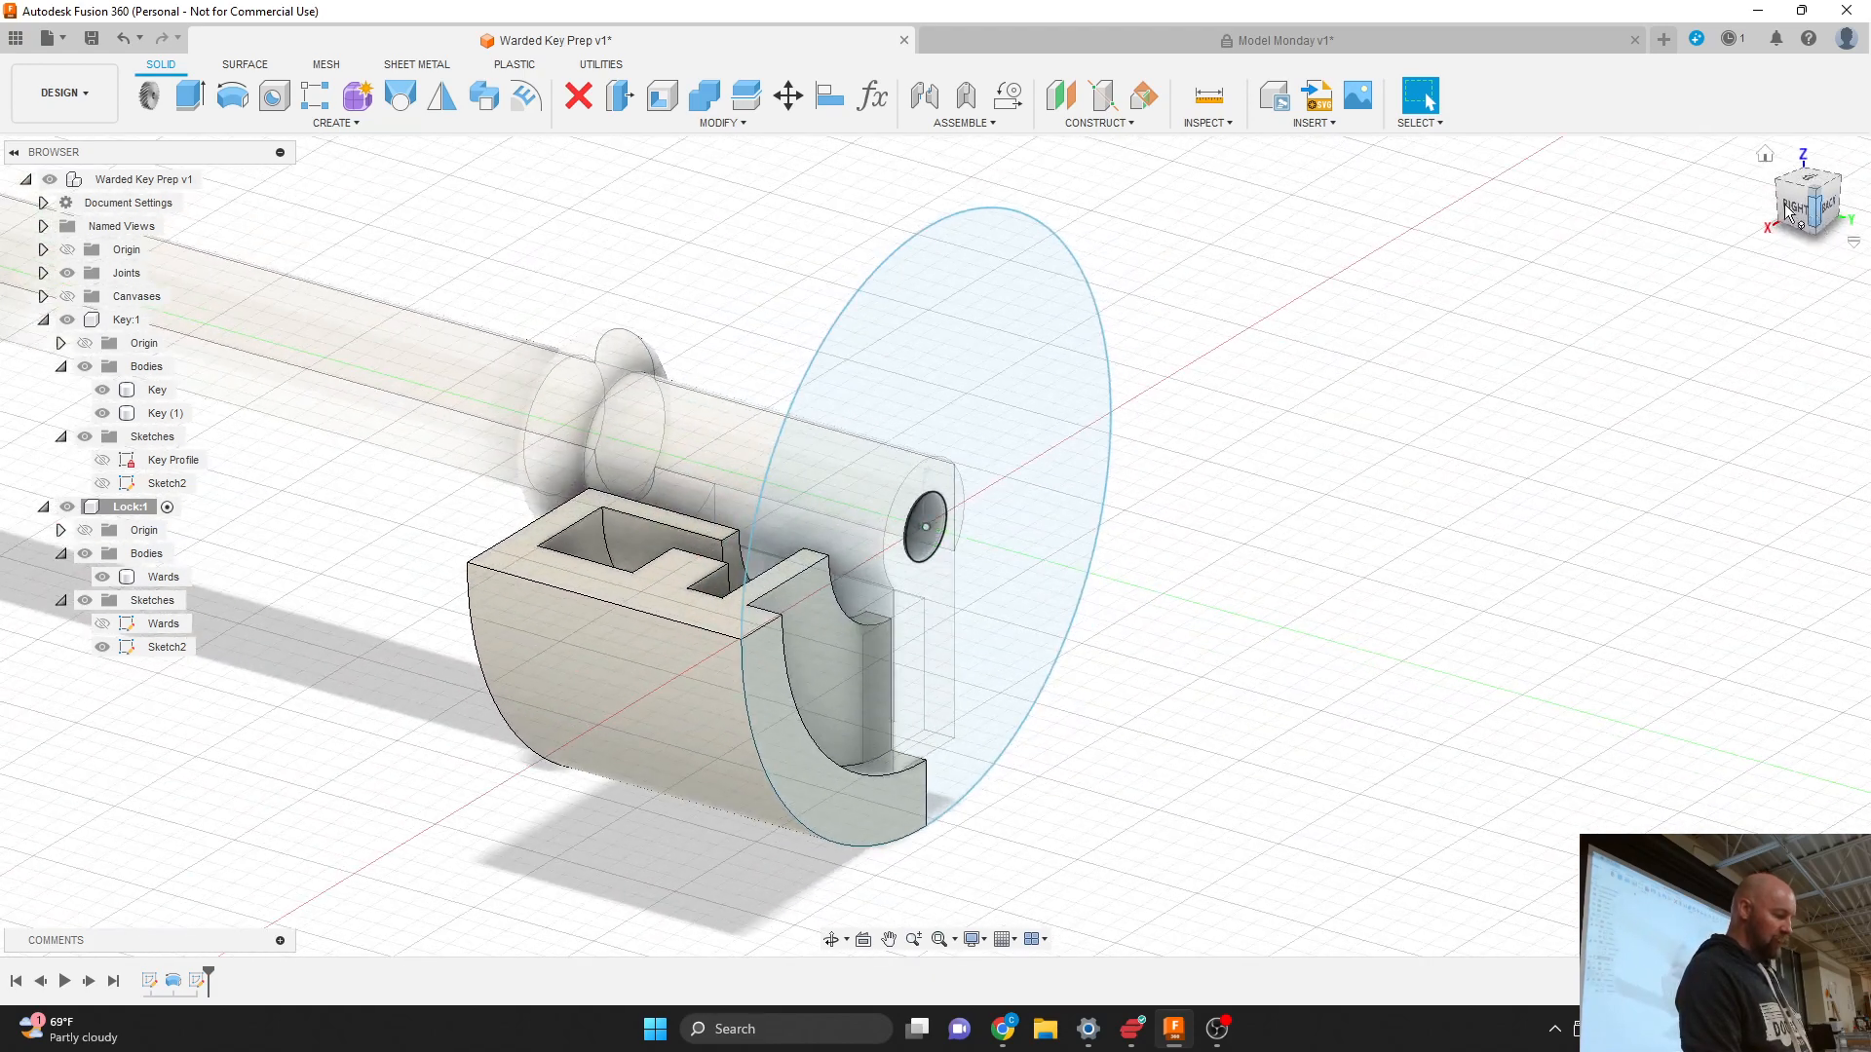
left_click(340, 125)
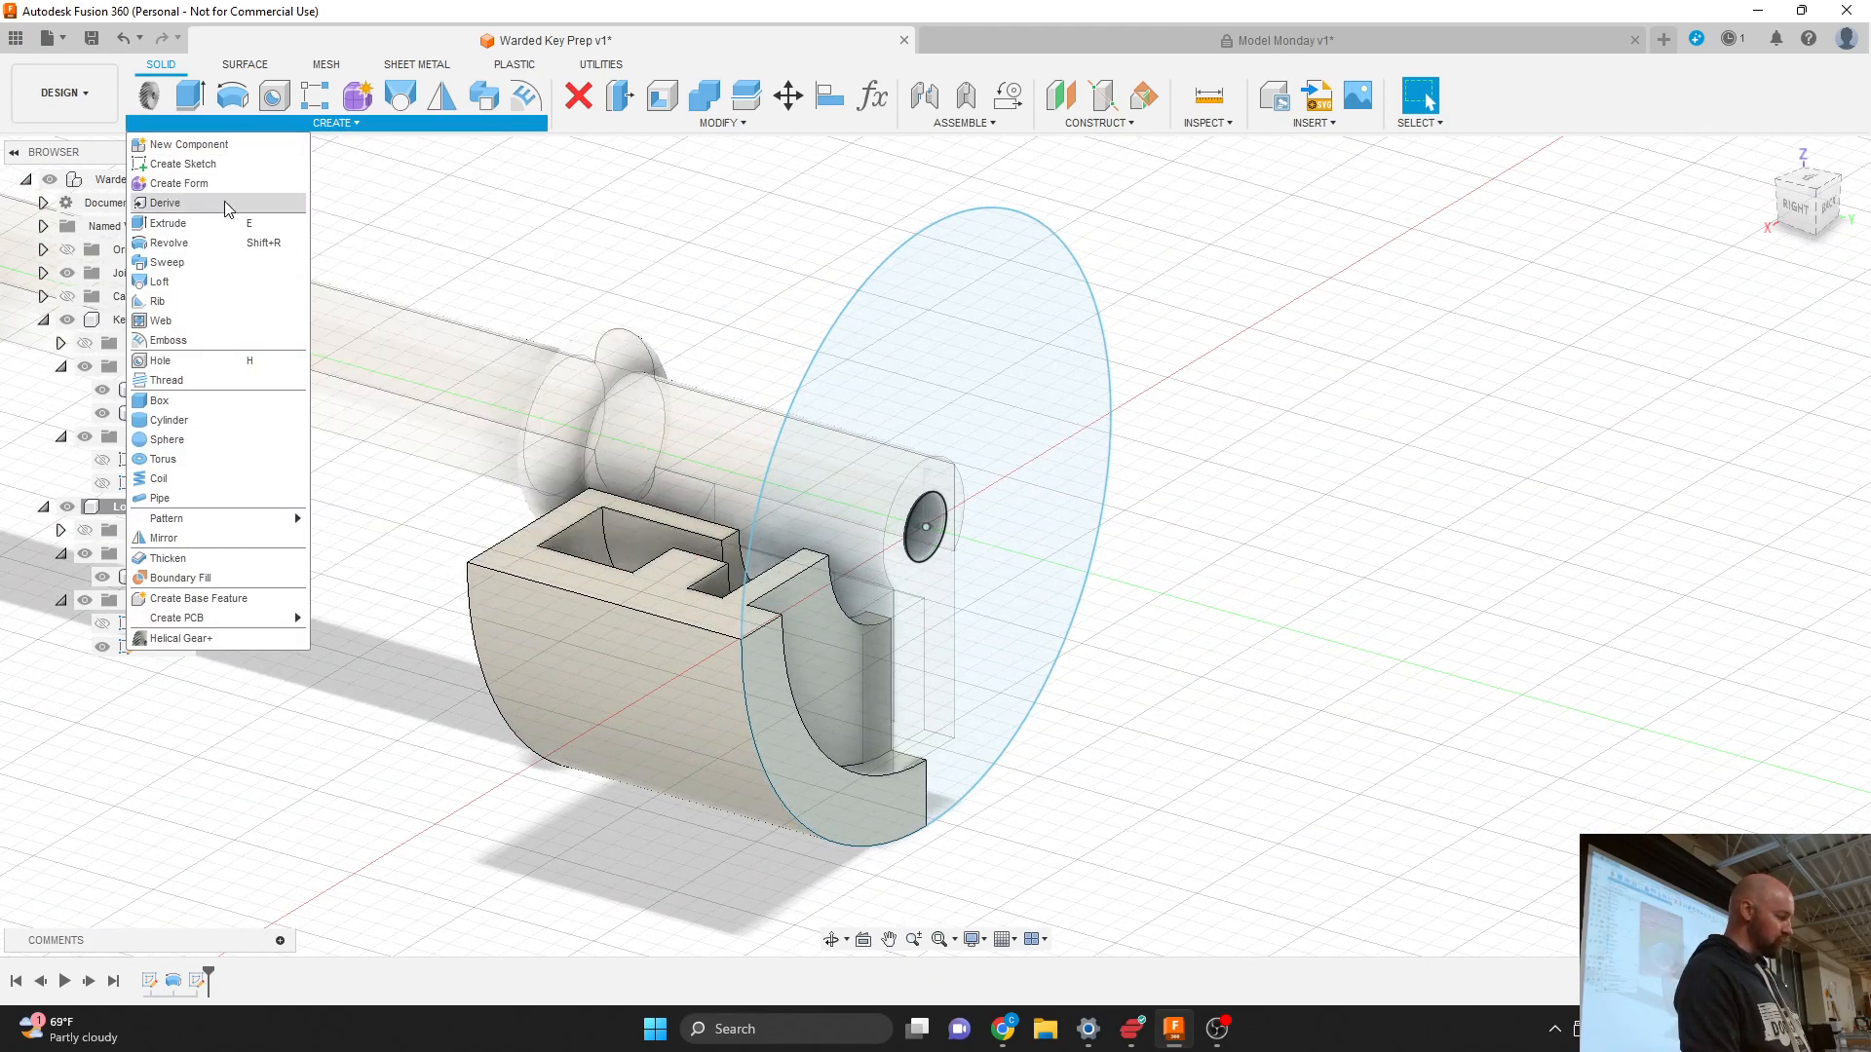
left_click(202, 226)
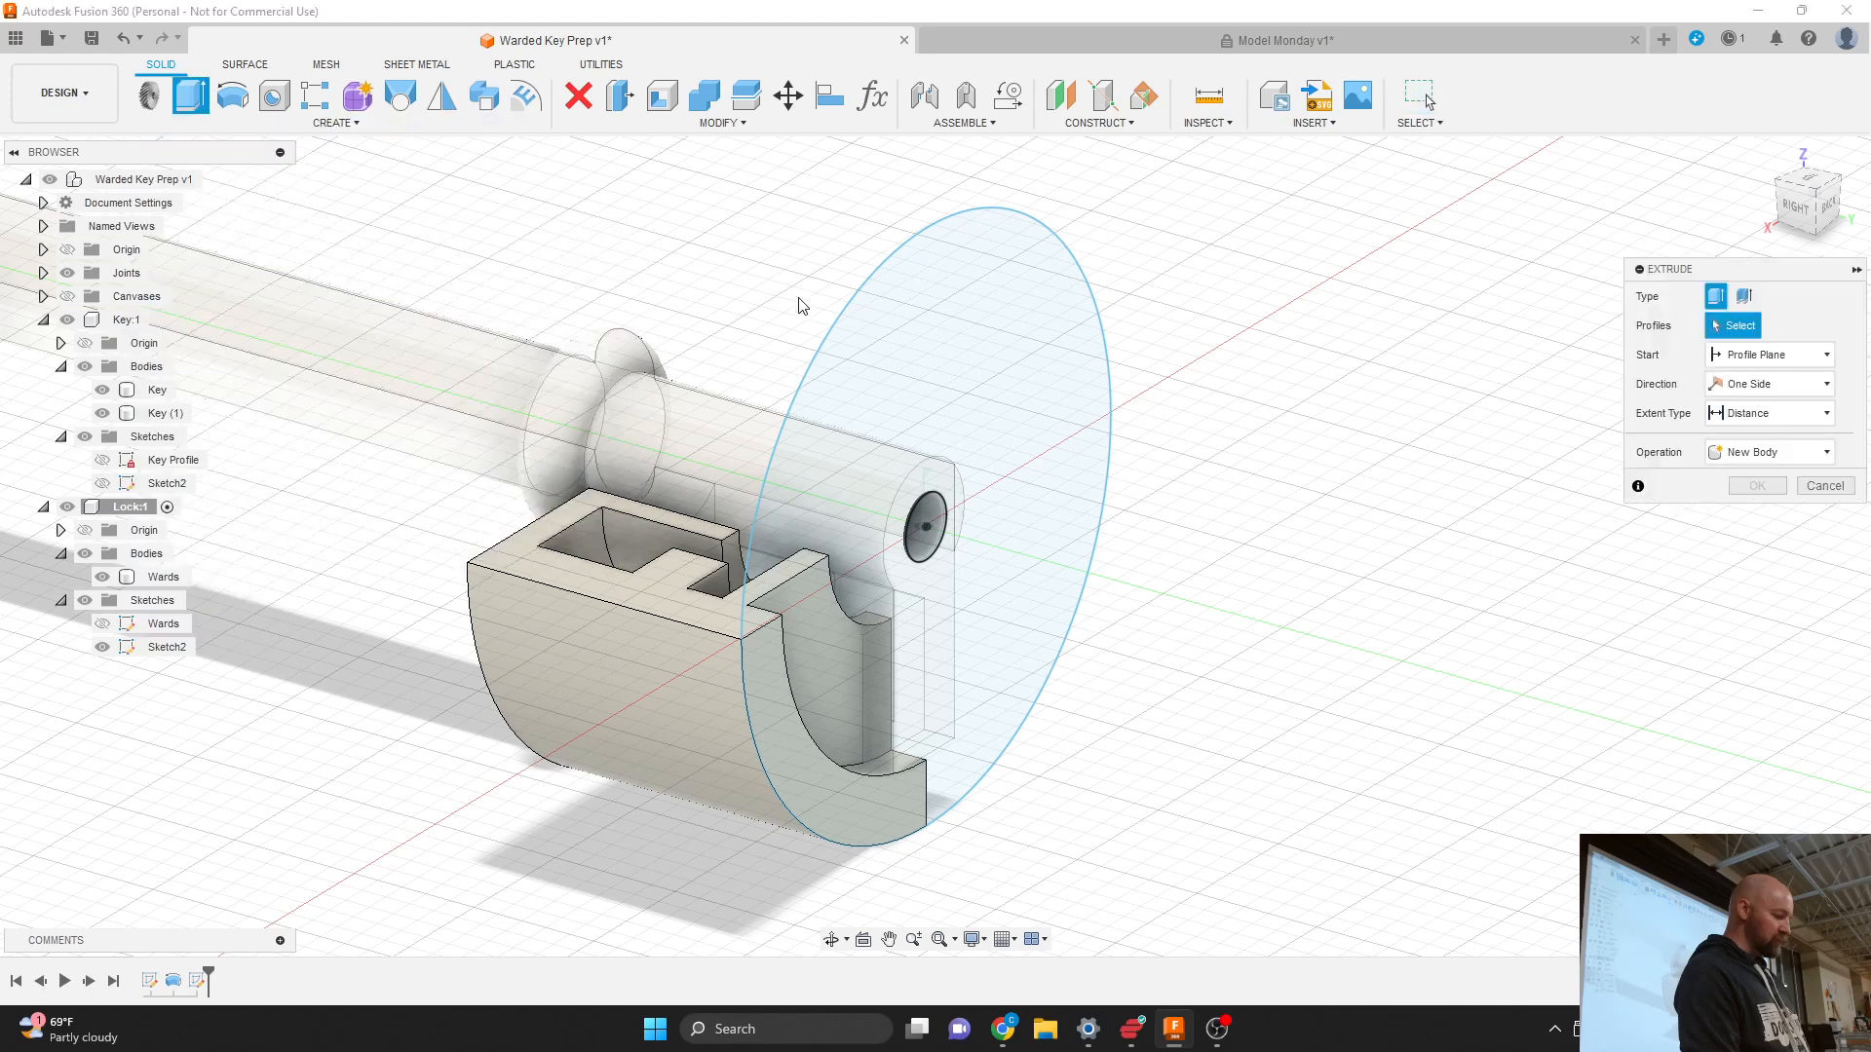
left_click(944, 367)
left_click(766, 675)
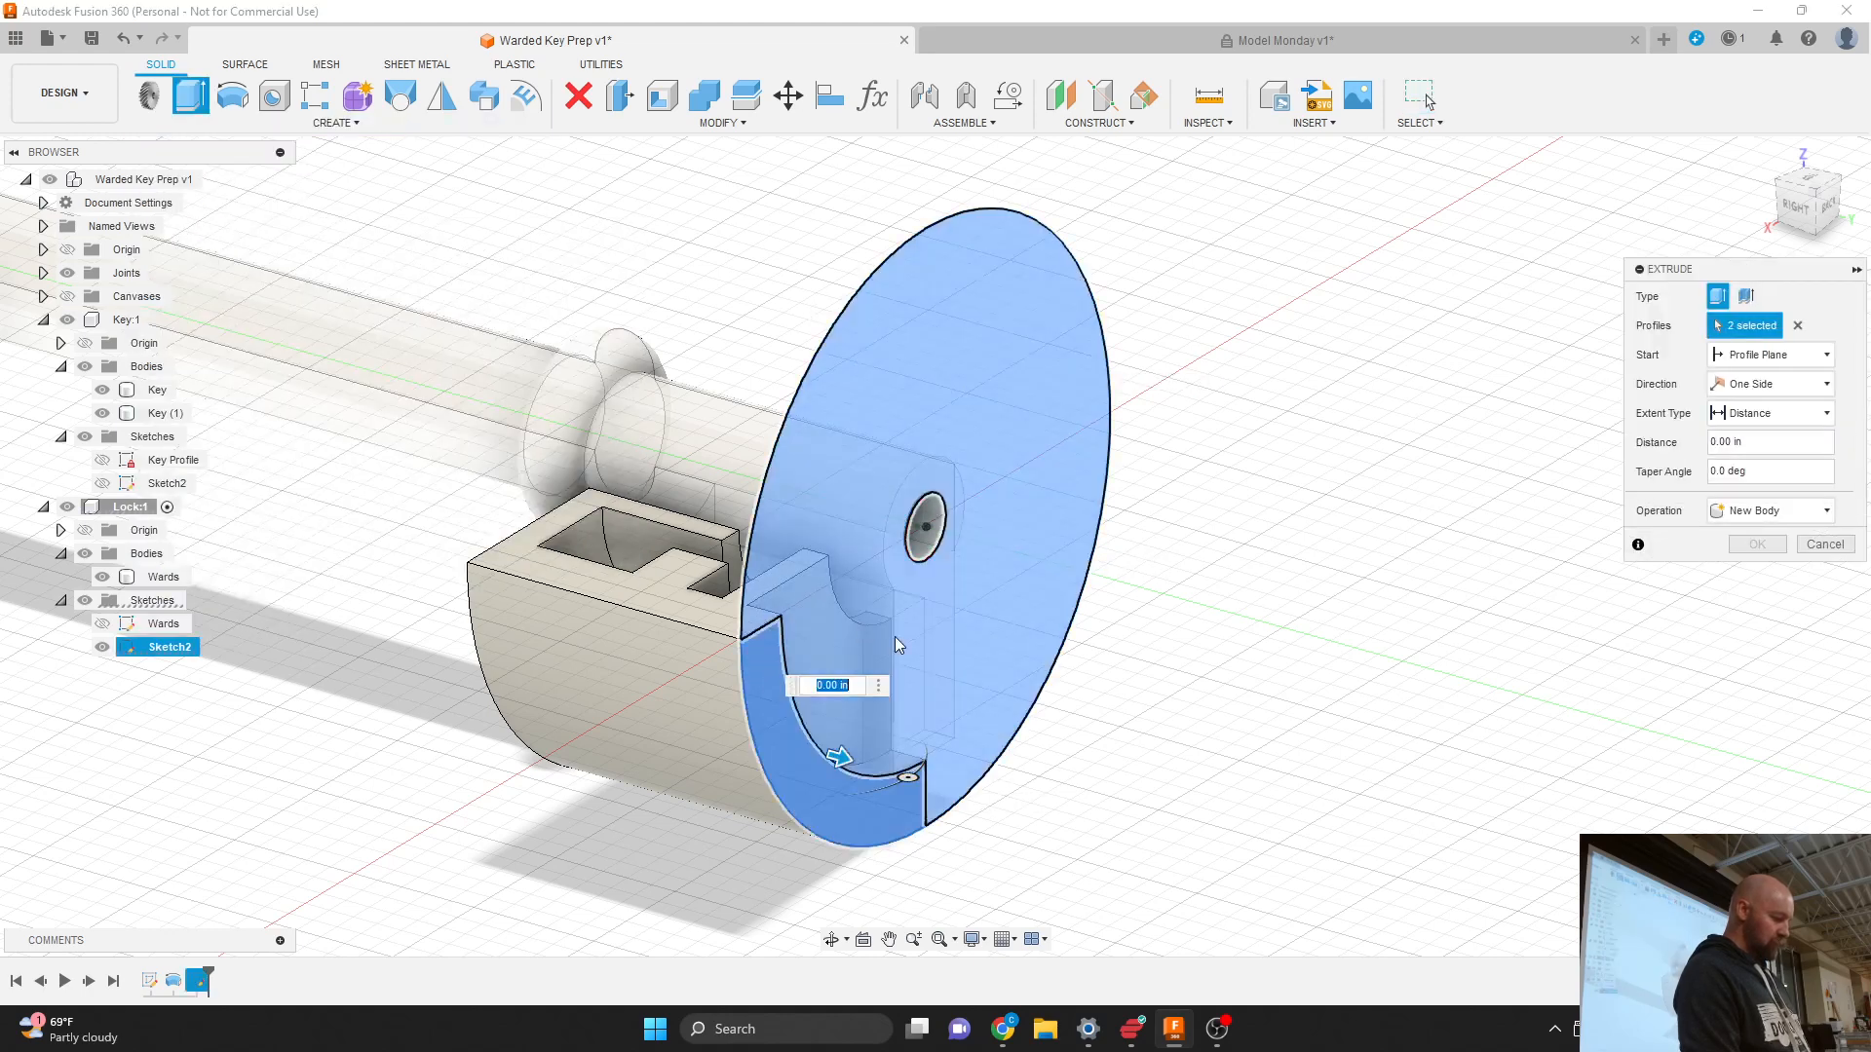
left_click_drag(848, 755, 865, 759)
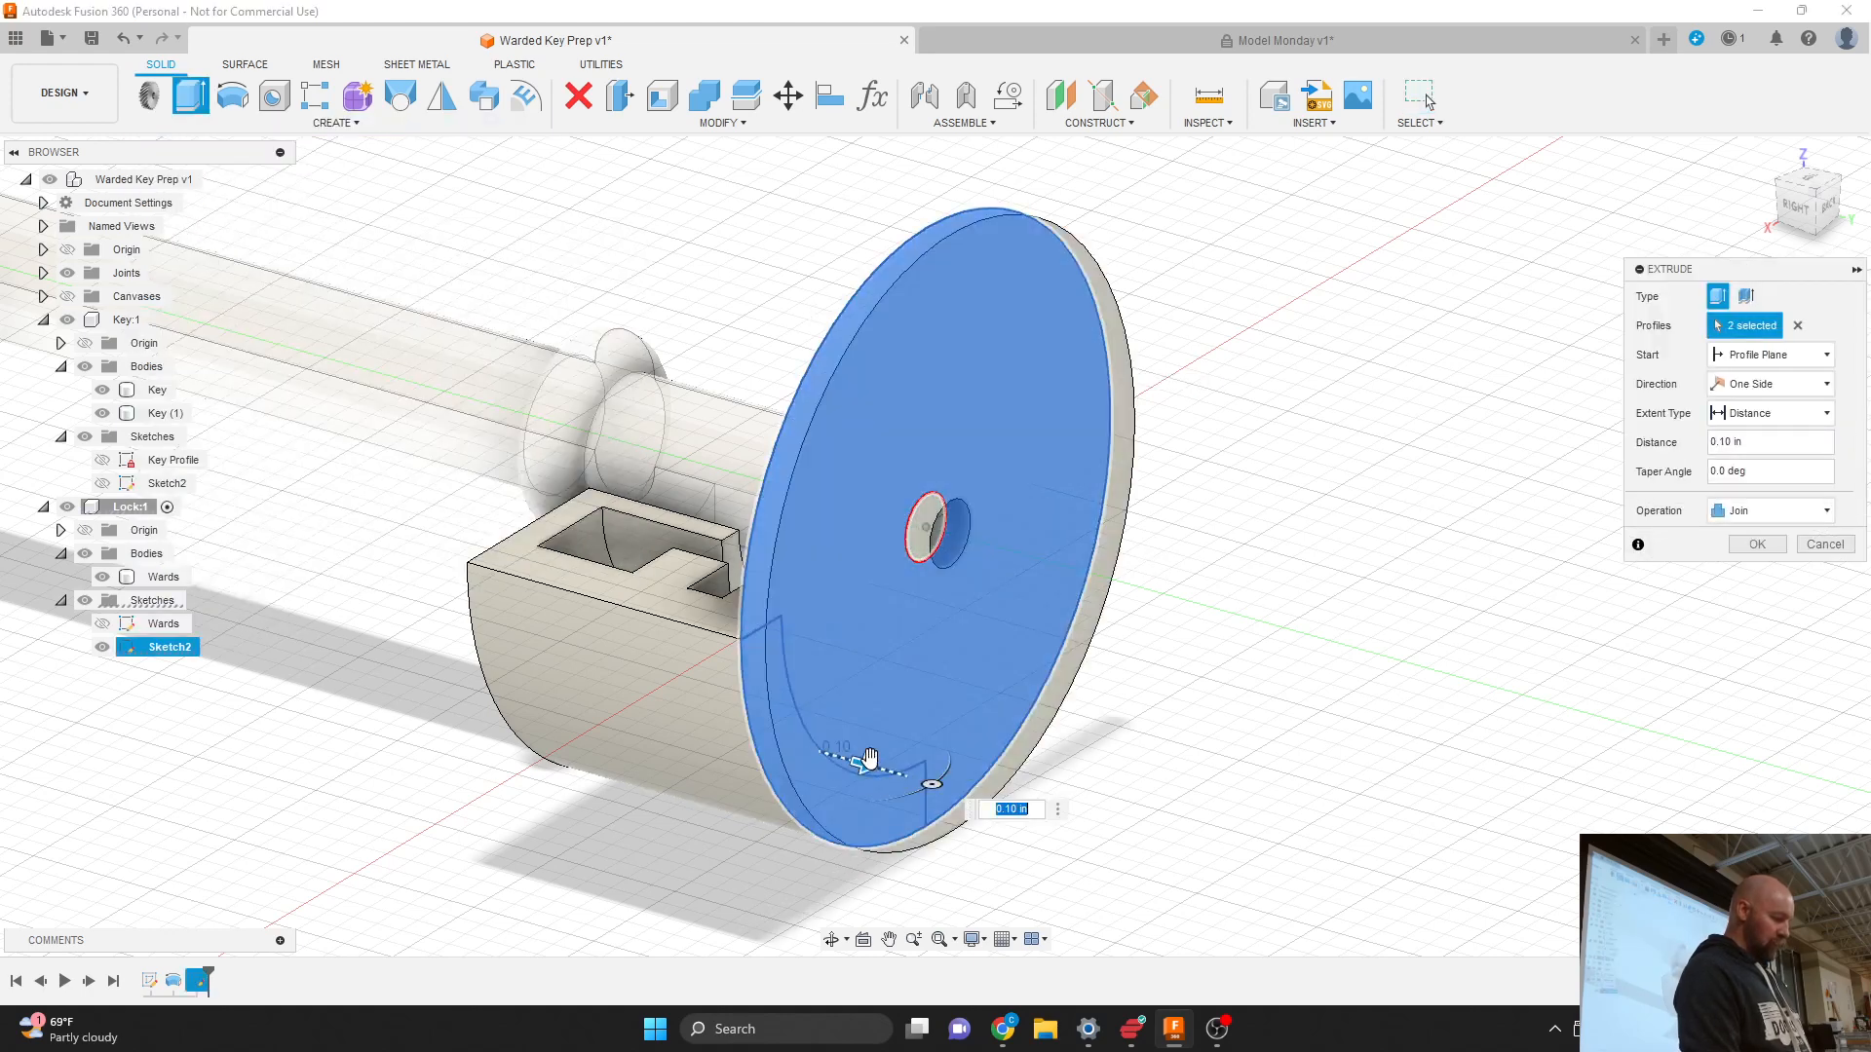
key("BackSpace")
type(".25")
key("Return")
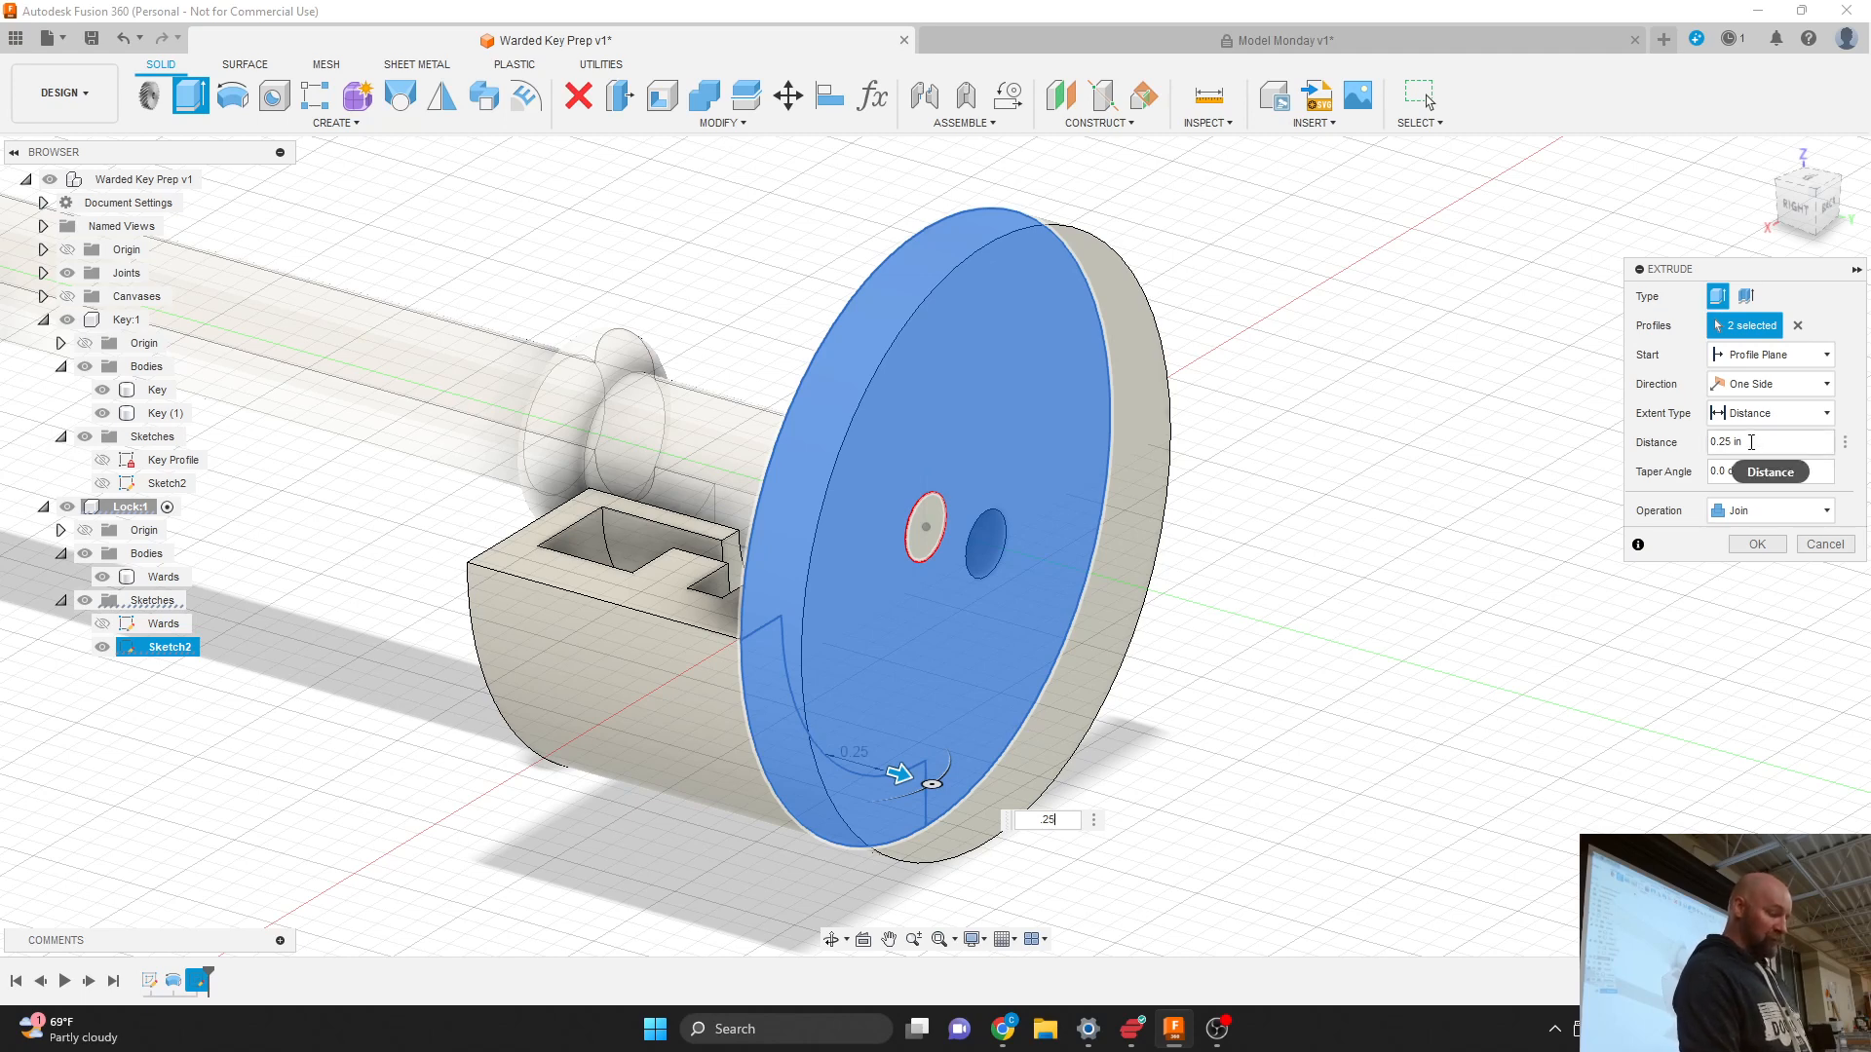
Step: Set the disc extrusion's operation to New Body and complete the extrusion
left_click(1745, 517)
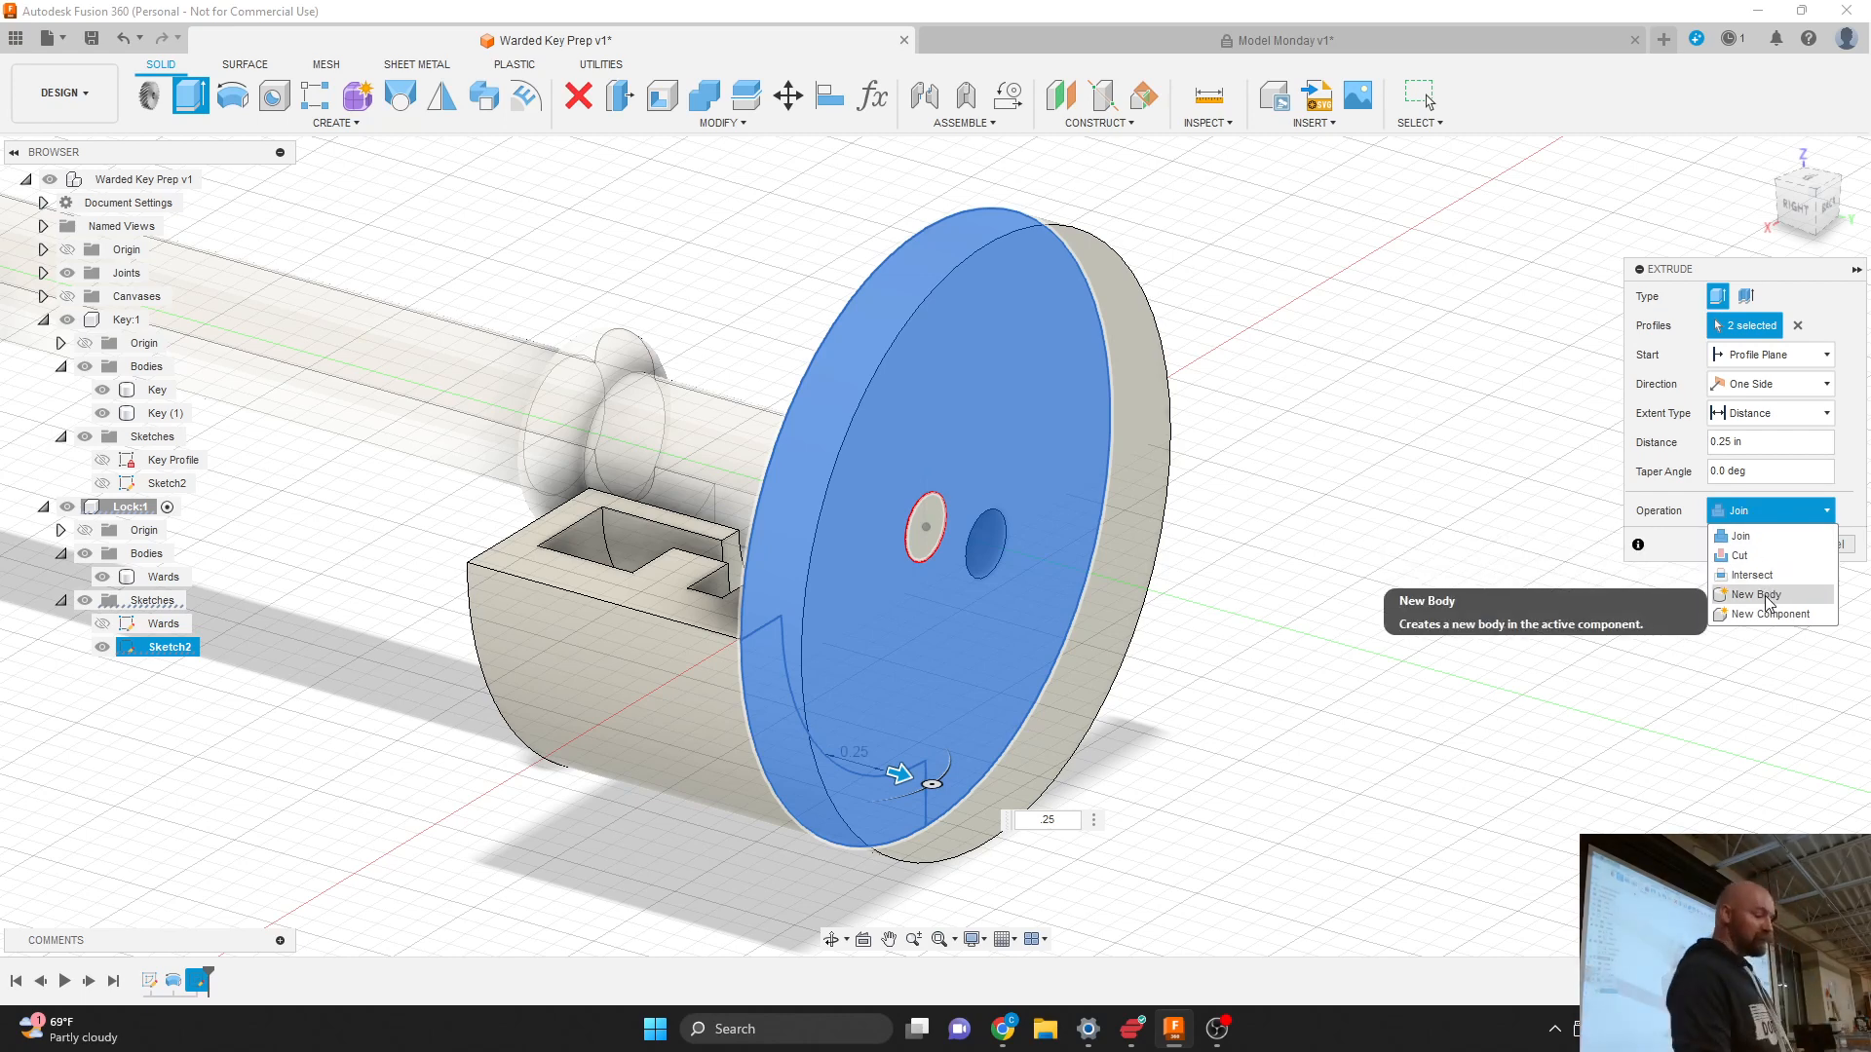
left_click(1763, 275)
left_click_drag(1764, 275, 1495, 303)
left_click(1495, 540)
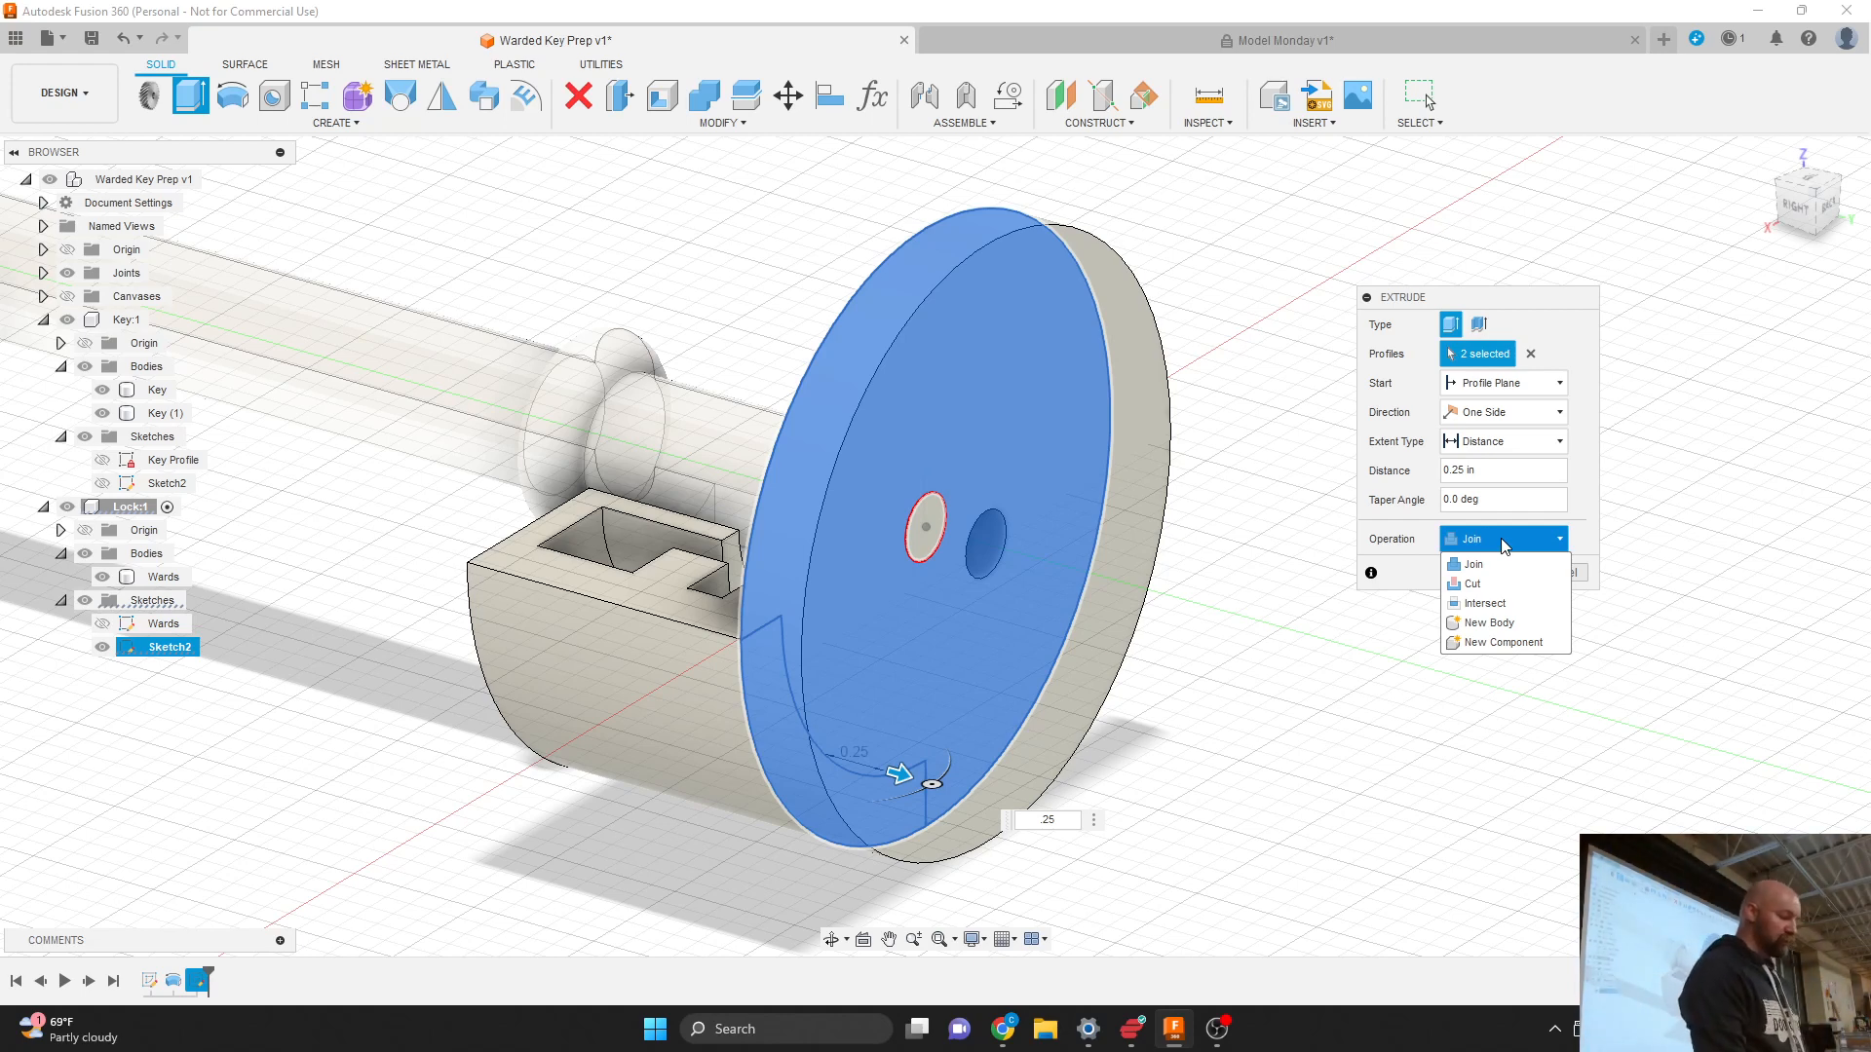
left_click(1498, 624)
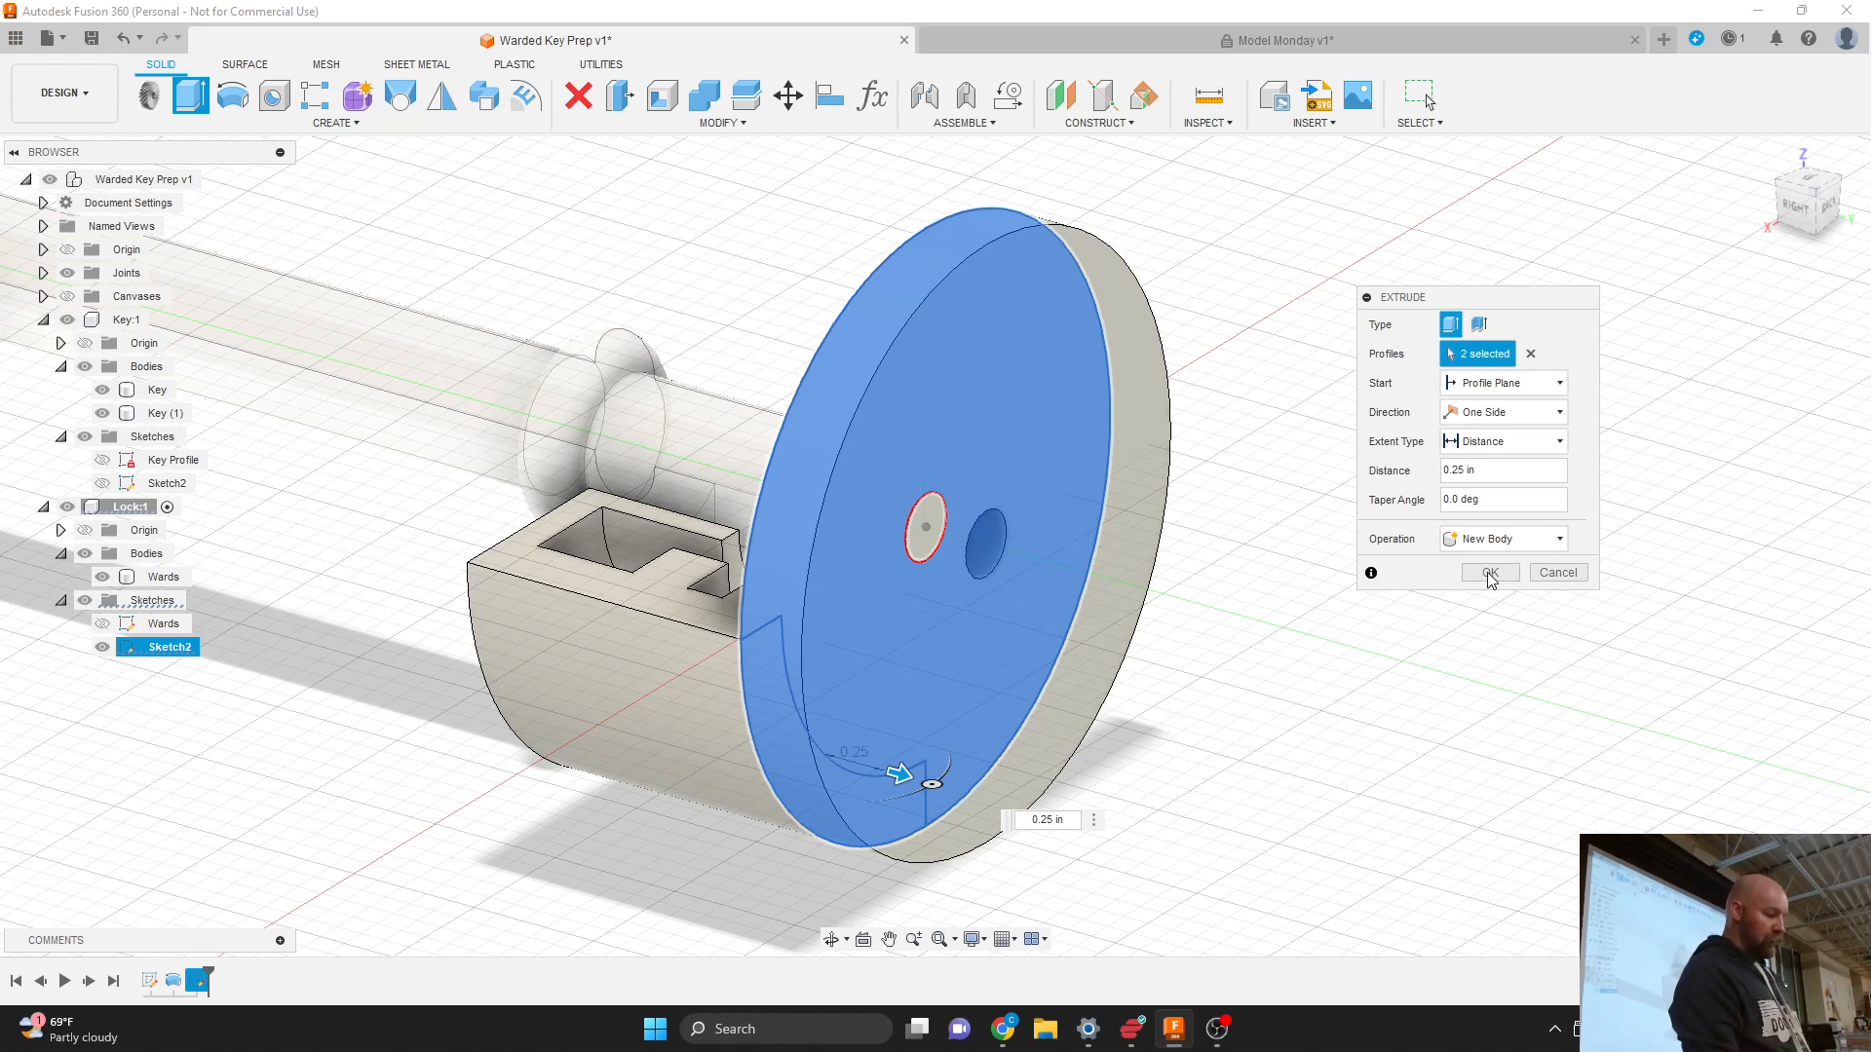
left_click(1489, 573)
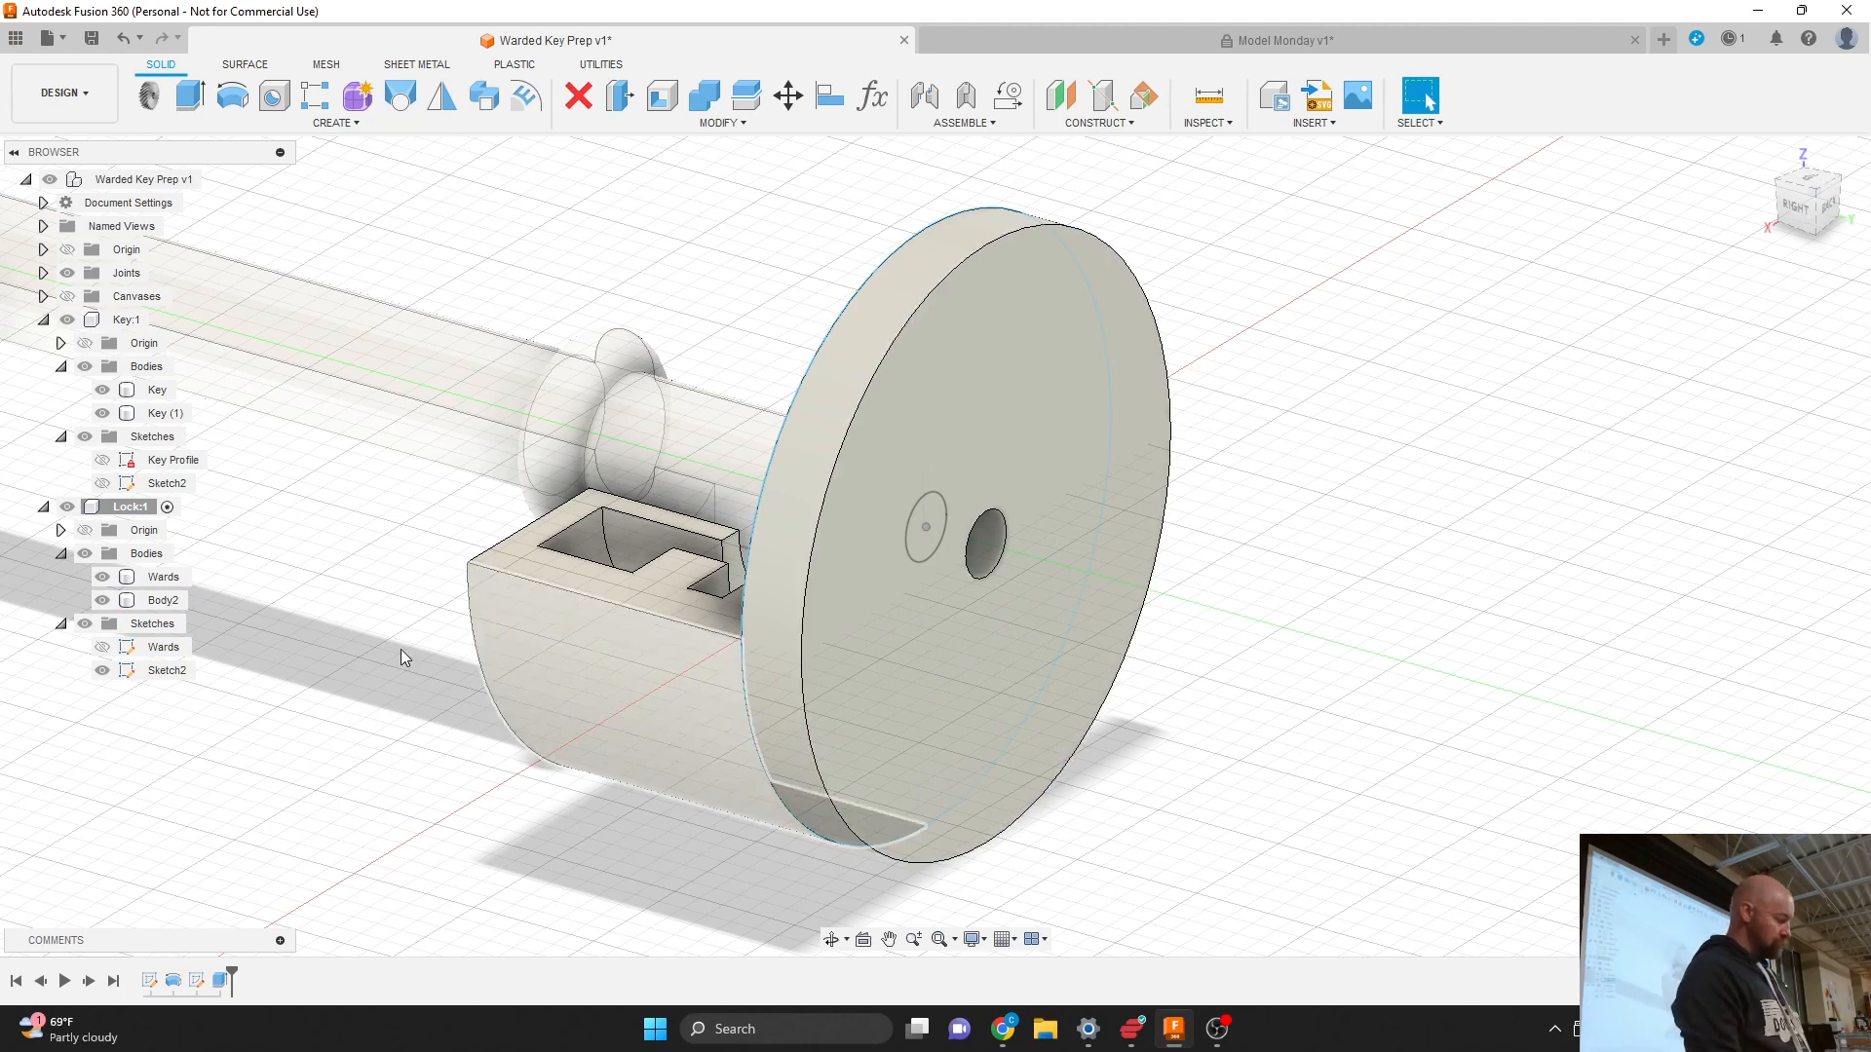
Step: Rename the Lock component's disc sketch as Back Stop
left_click(172, 672)
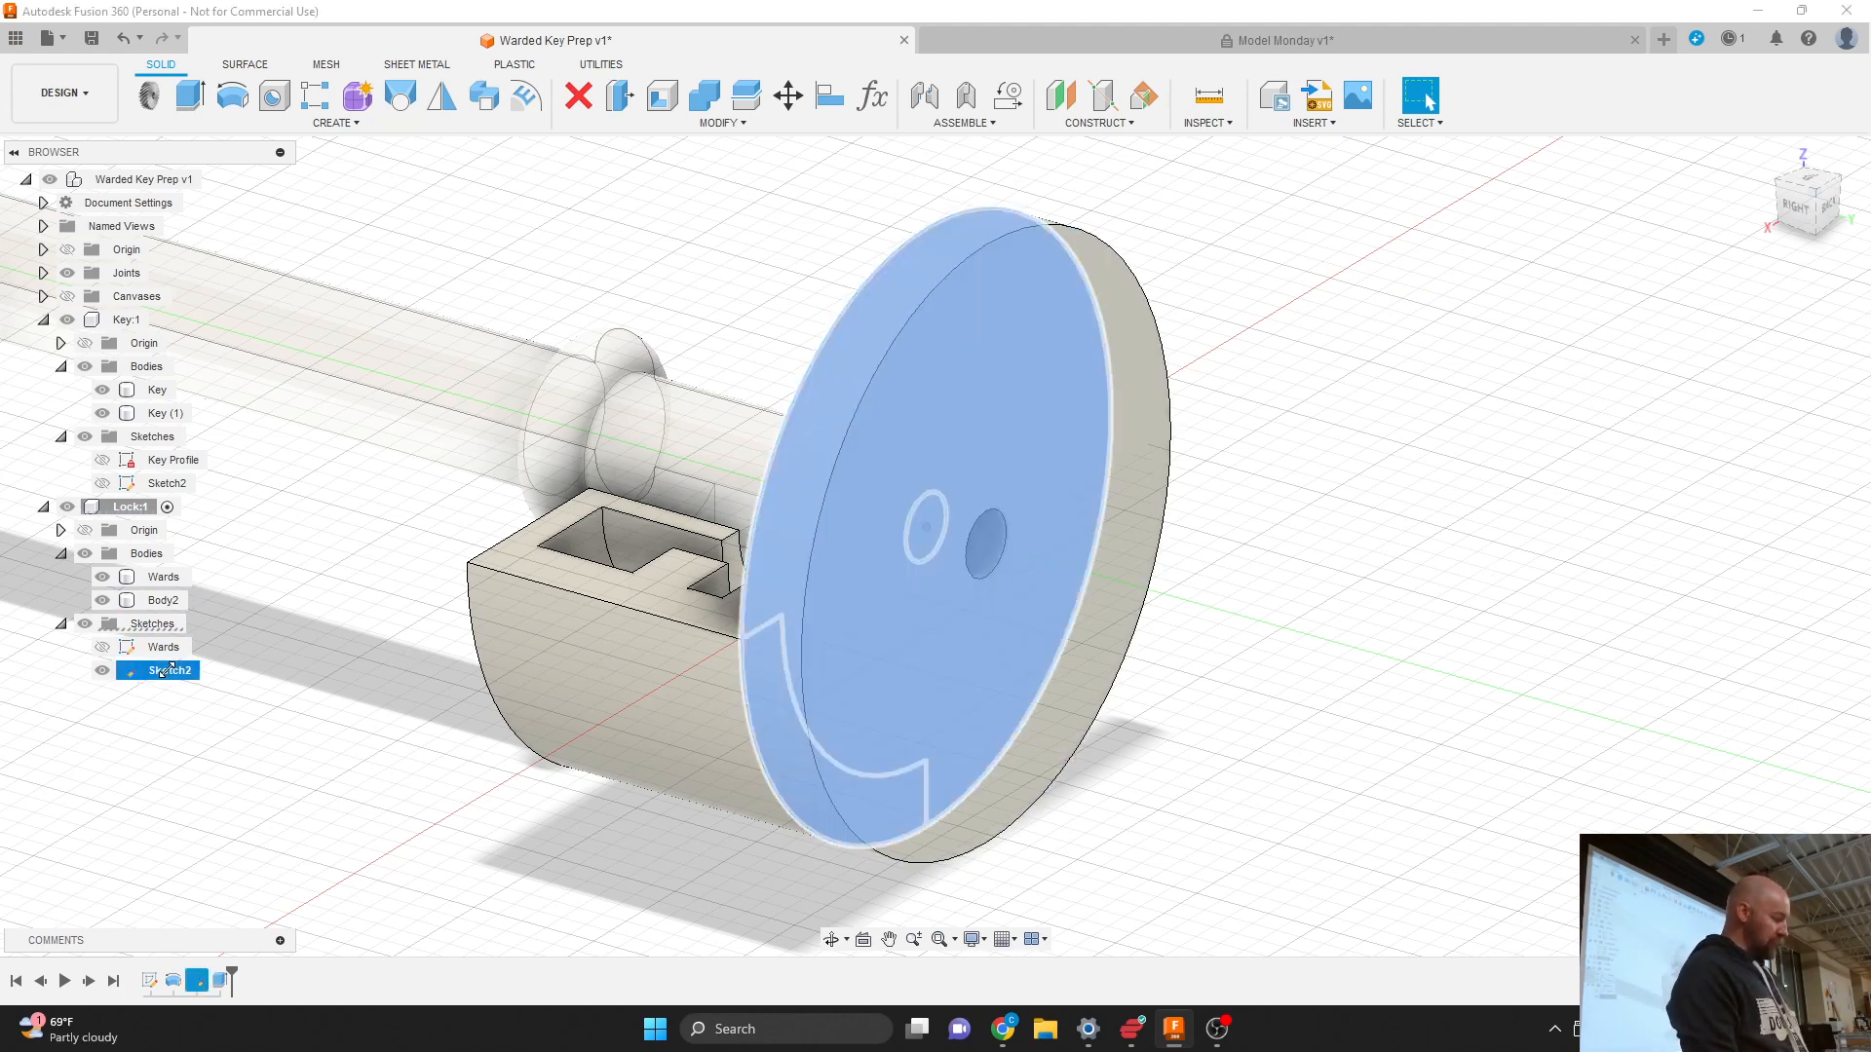
left_click(169, 673)
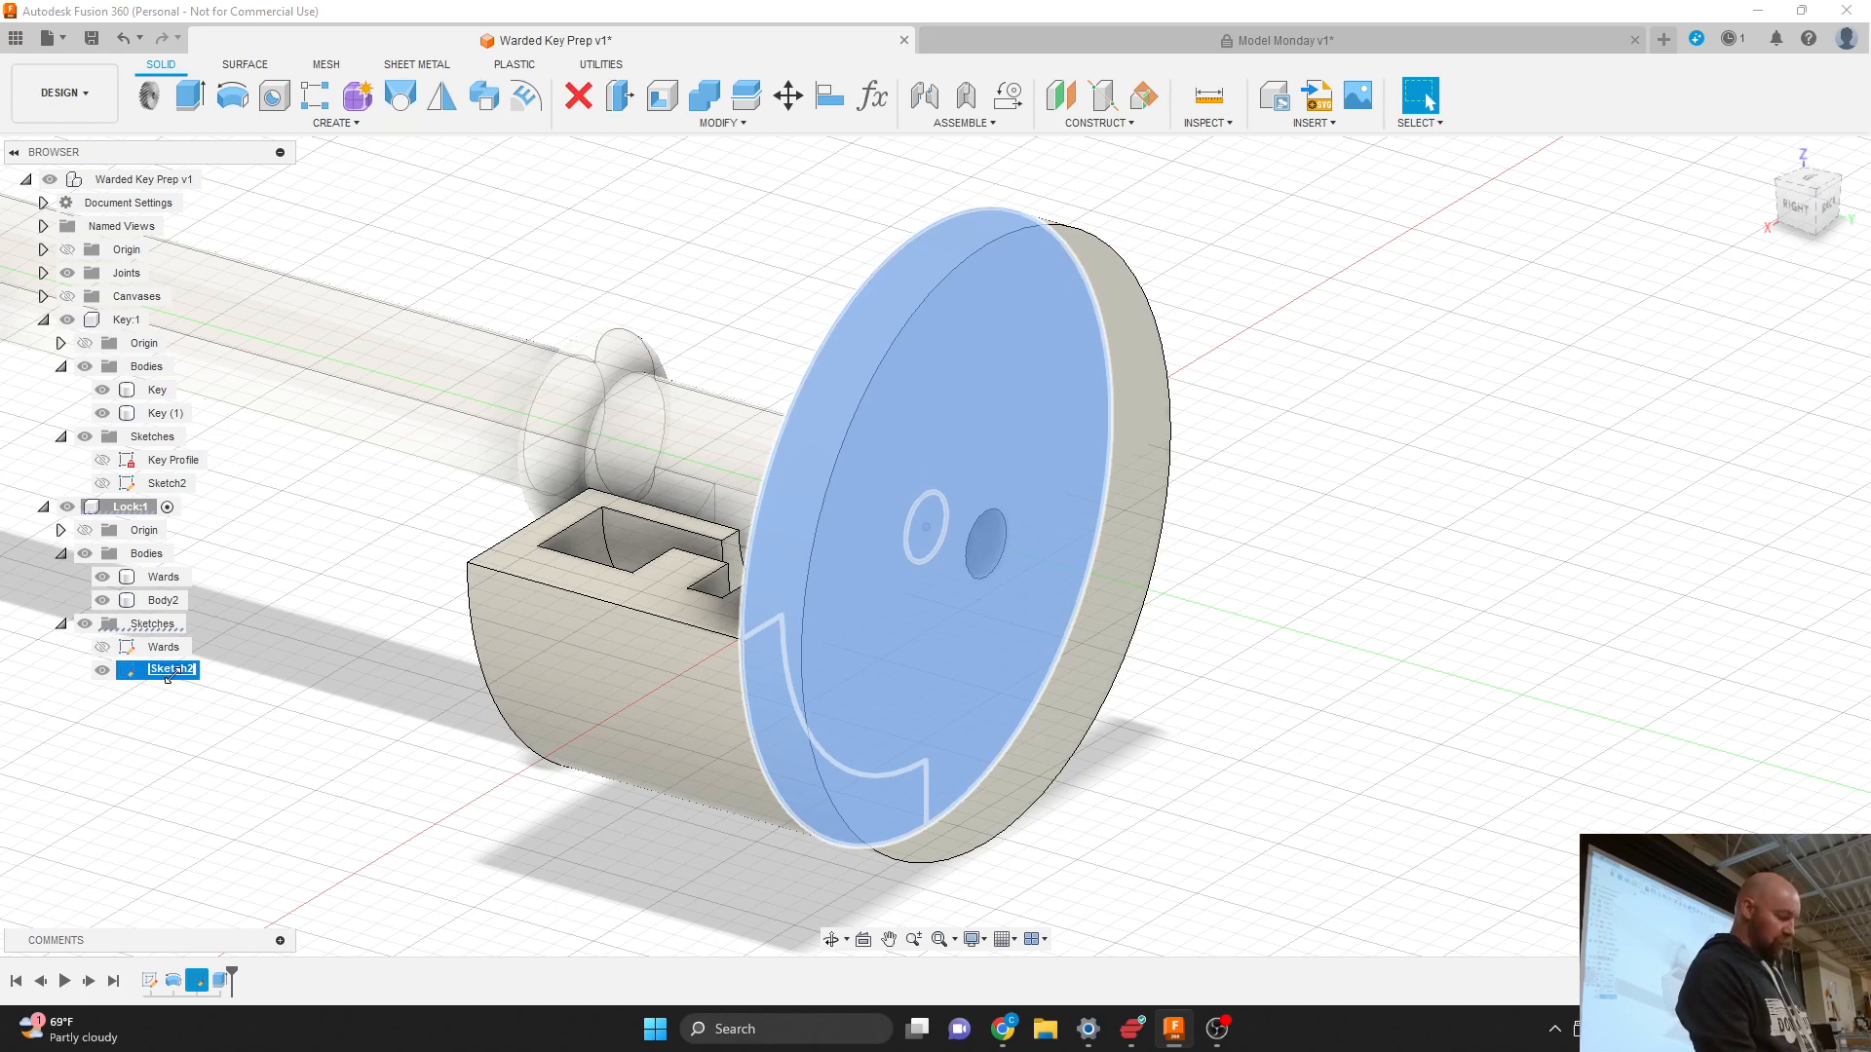
type("Bac")
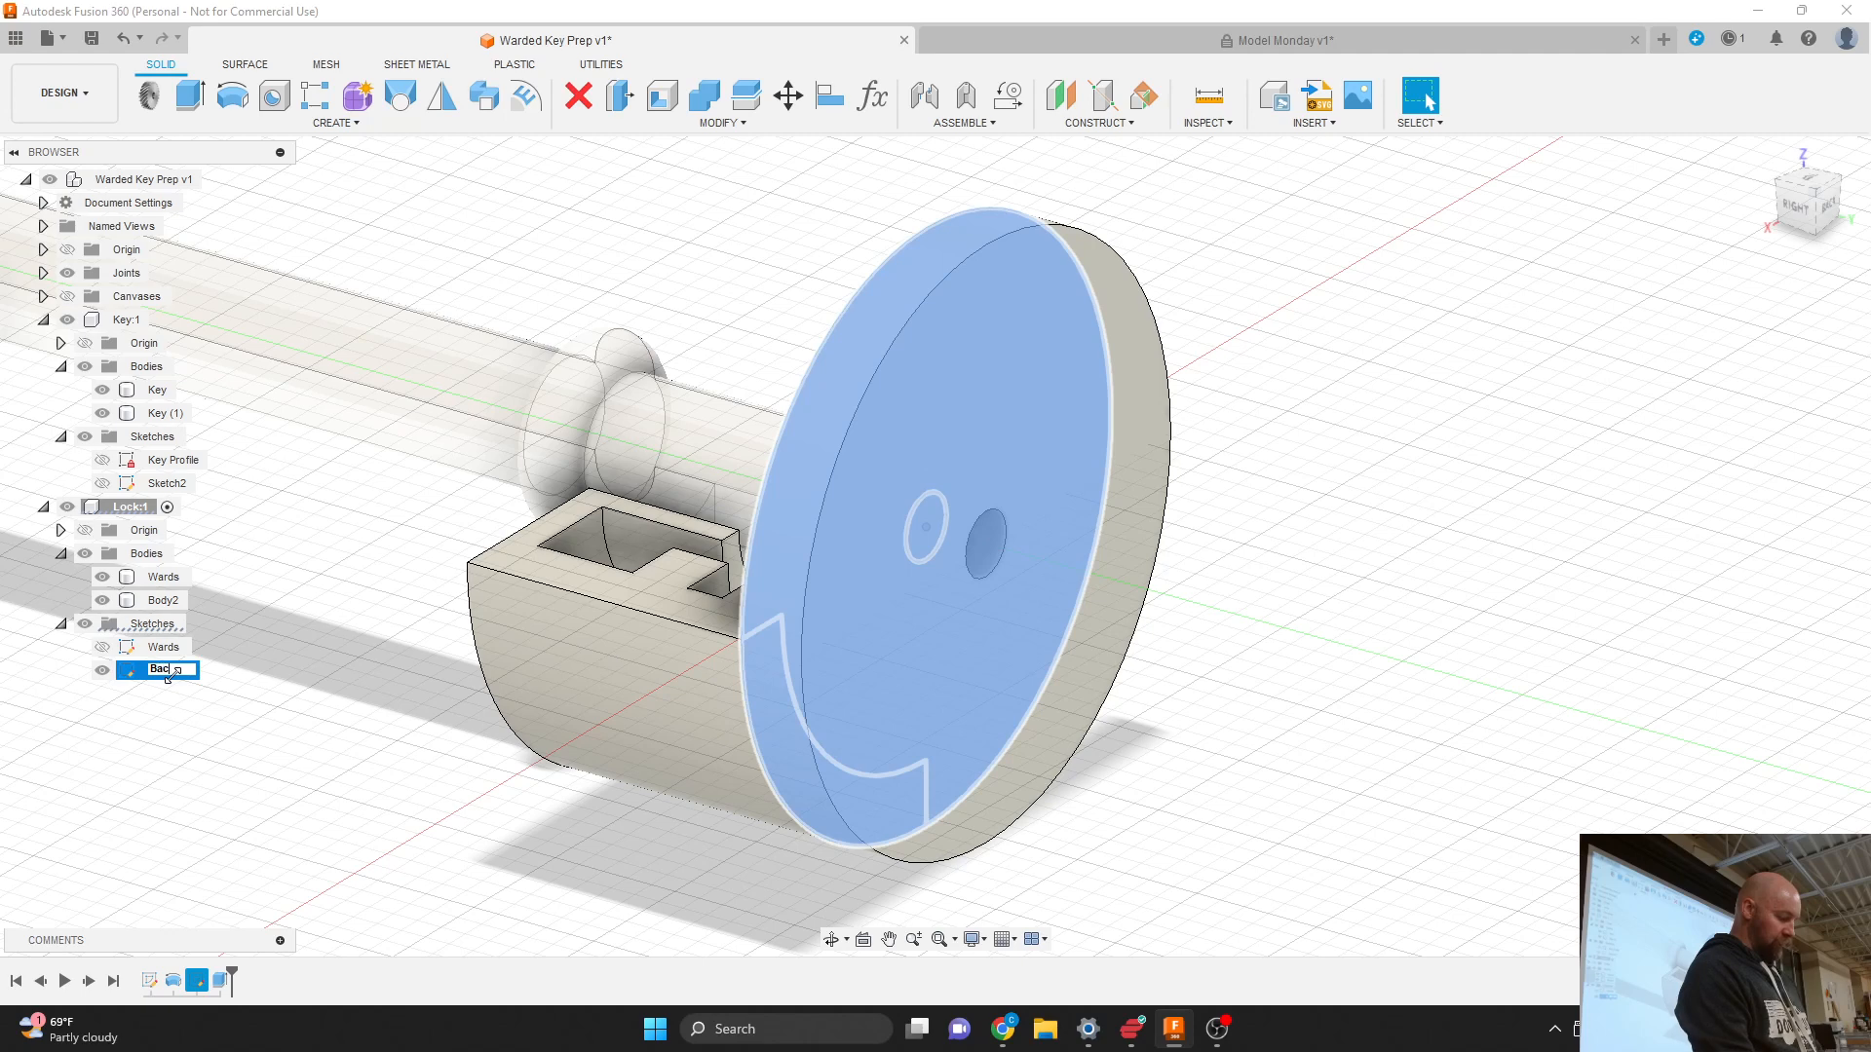
type("k Stop")
key("Return")
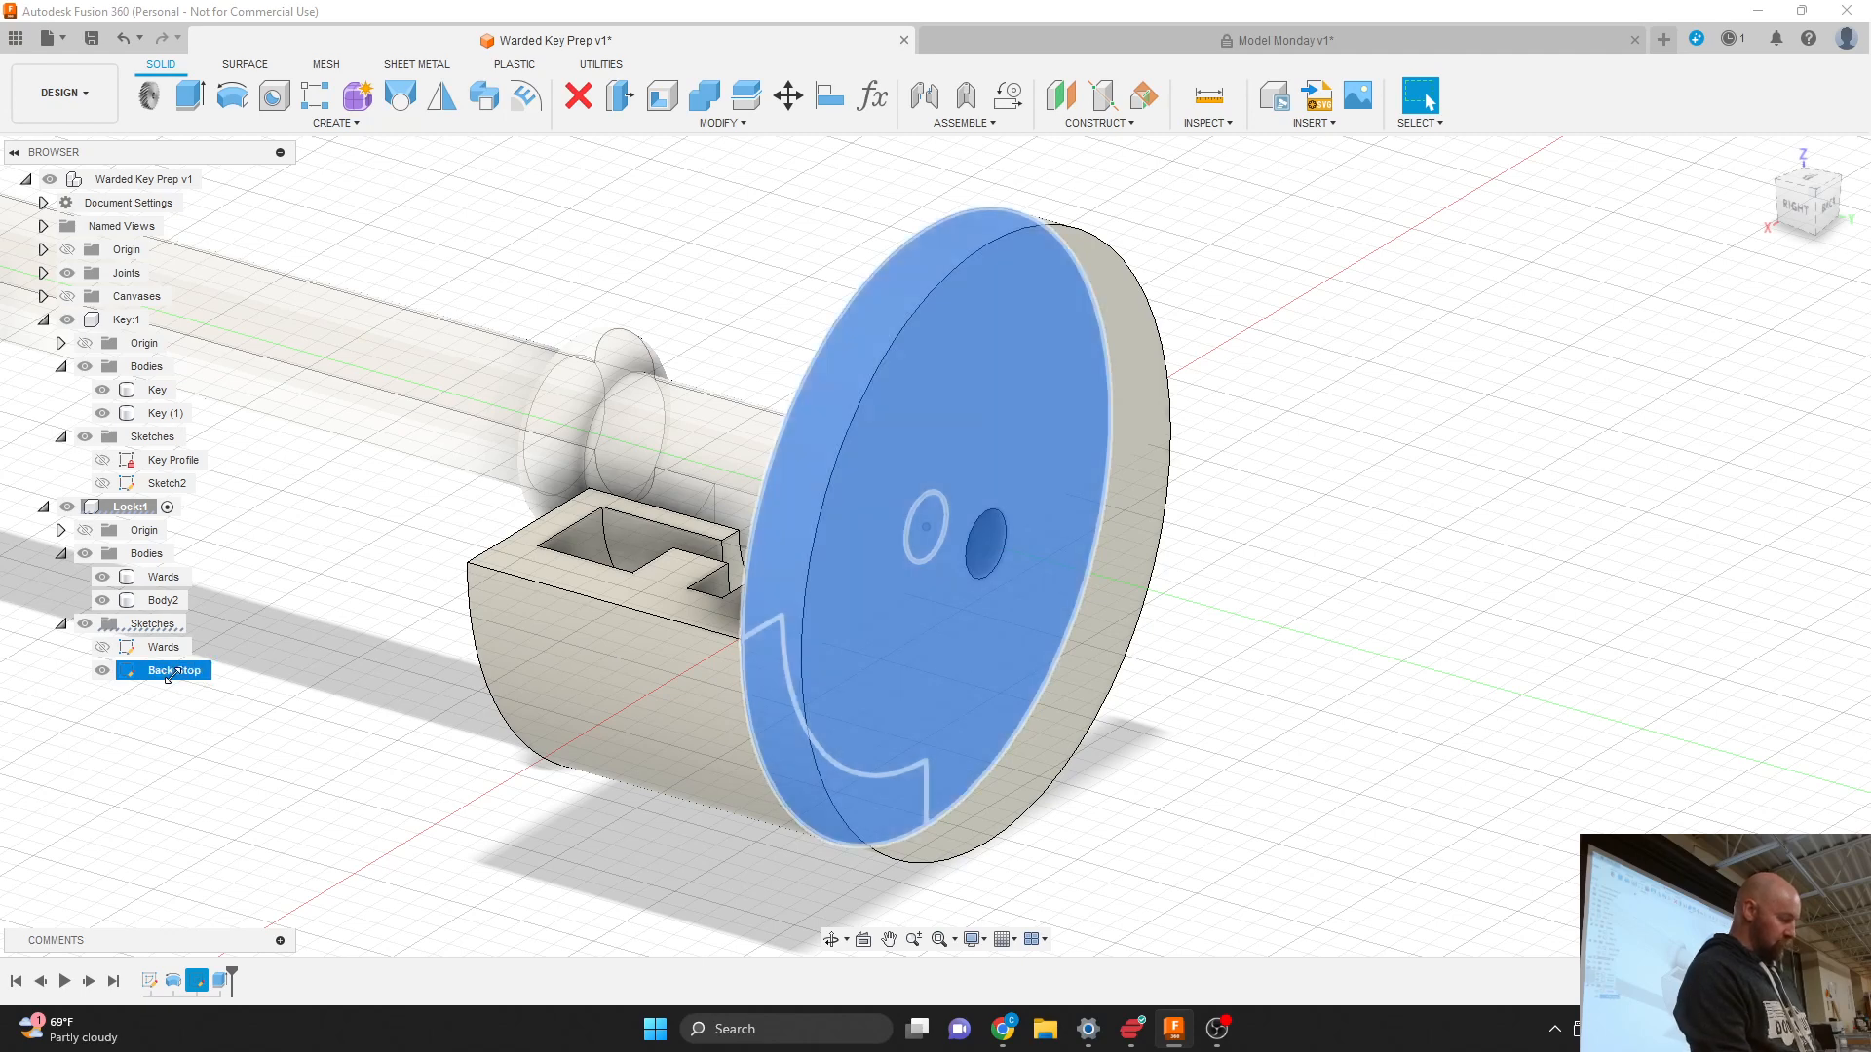
Step: Rename the Lock component's extruded disc body as Back Stop
left_click(161, 601)
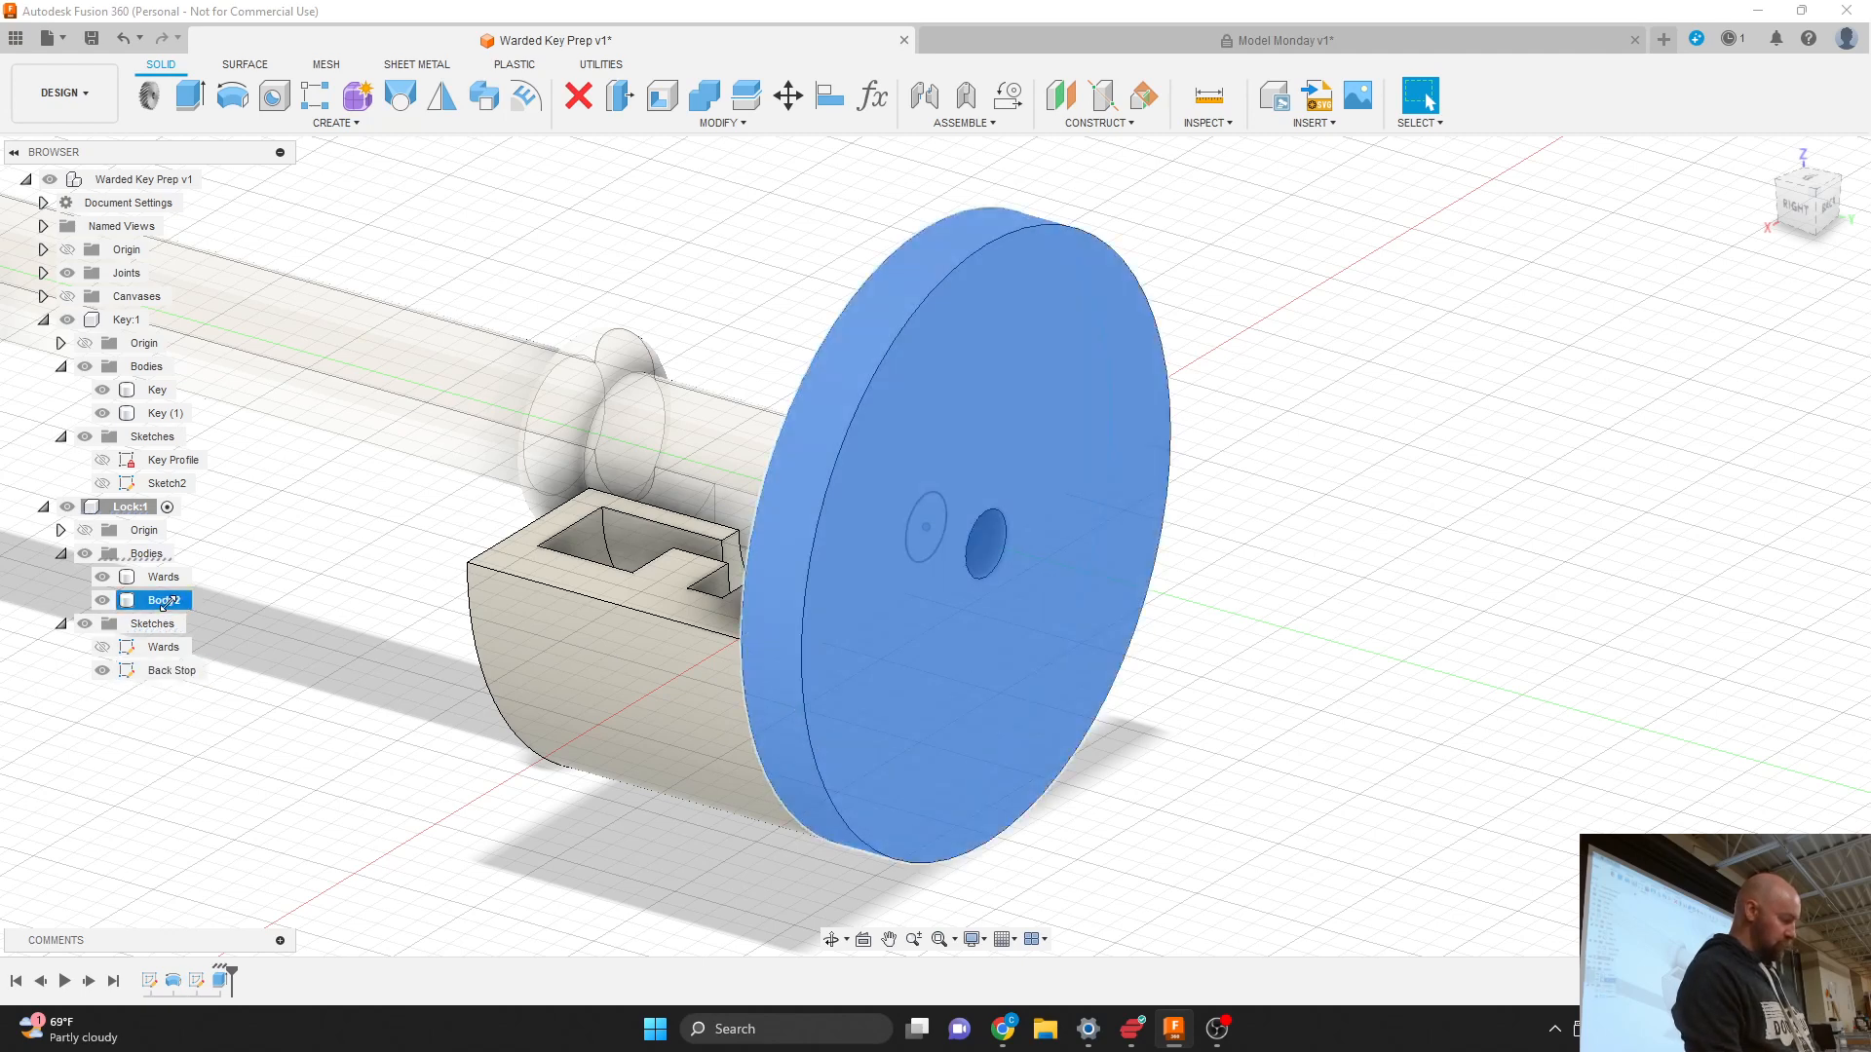
left_click(166, 601)
type("B")
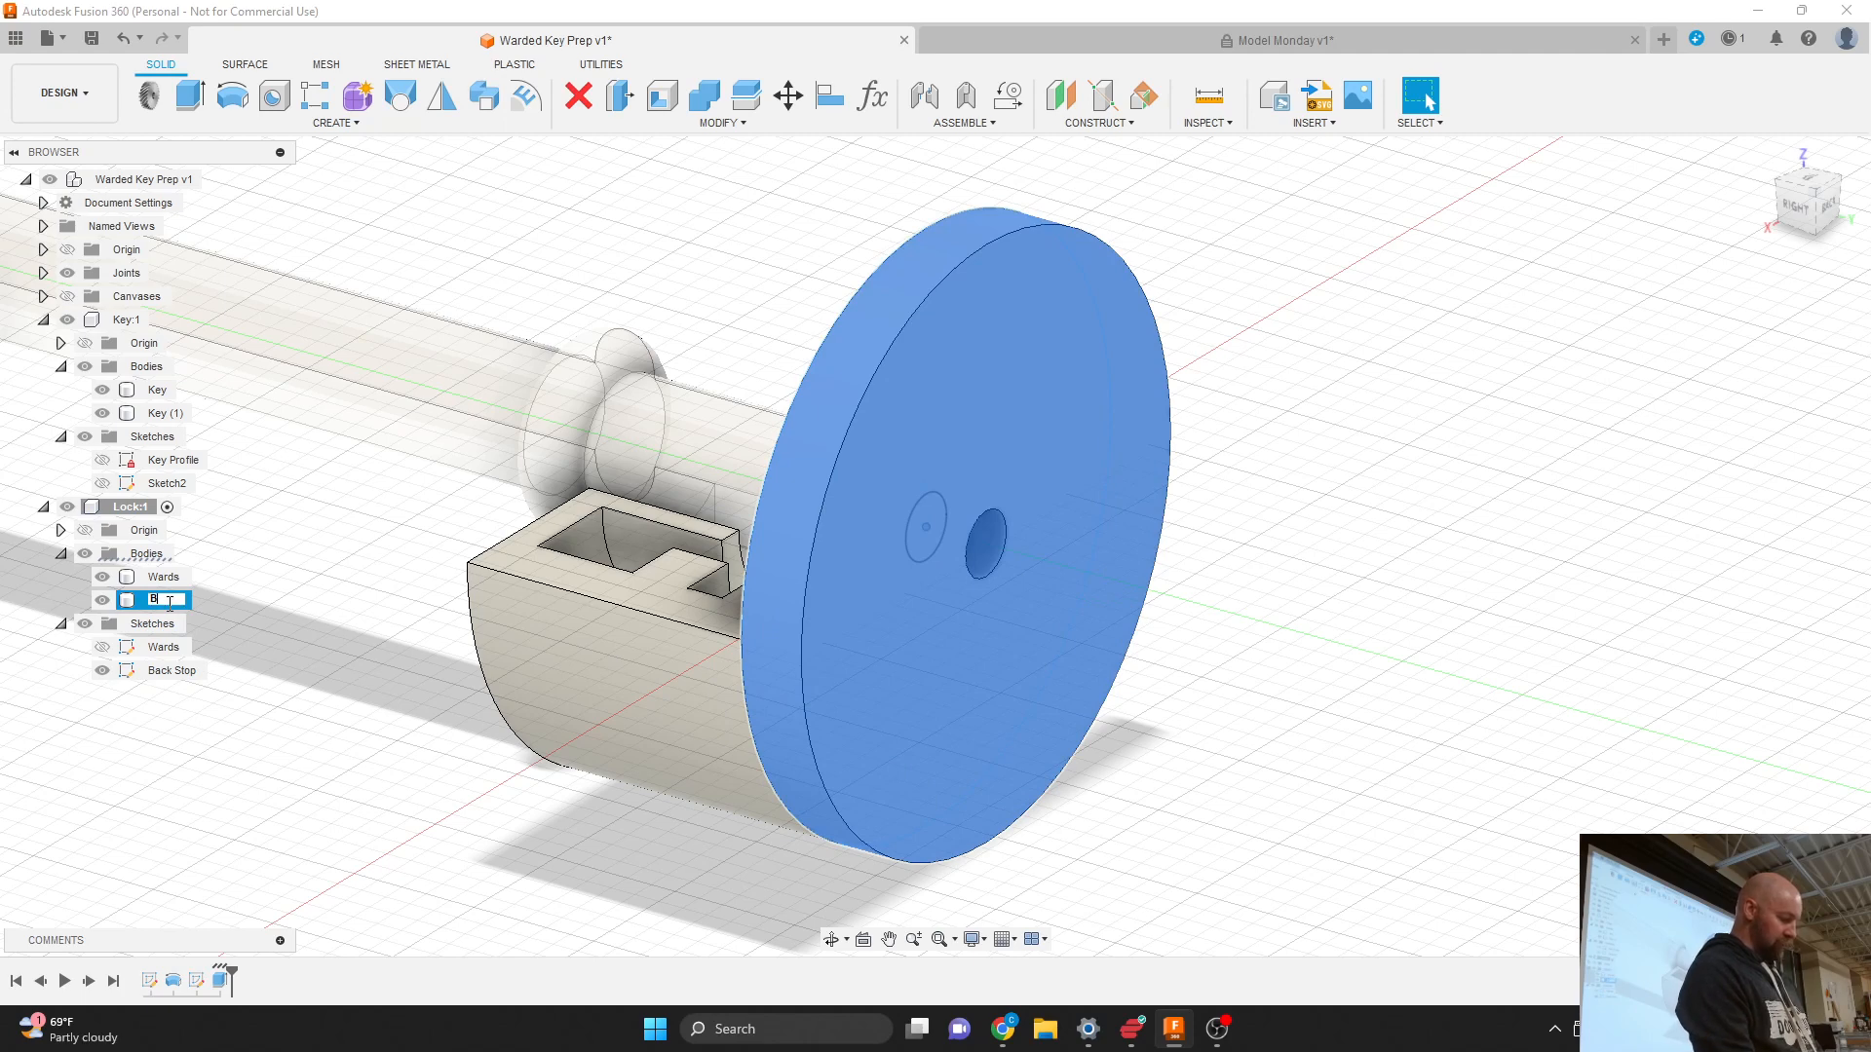
type("ack Stop")
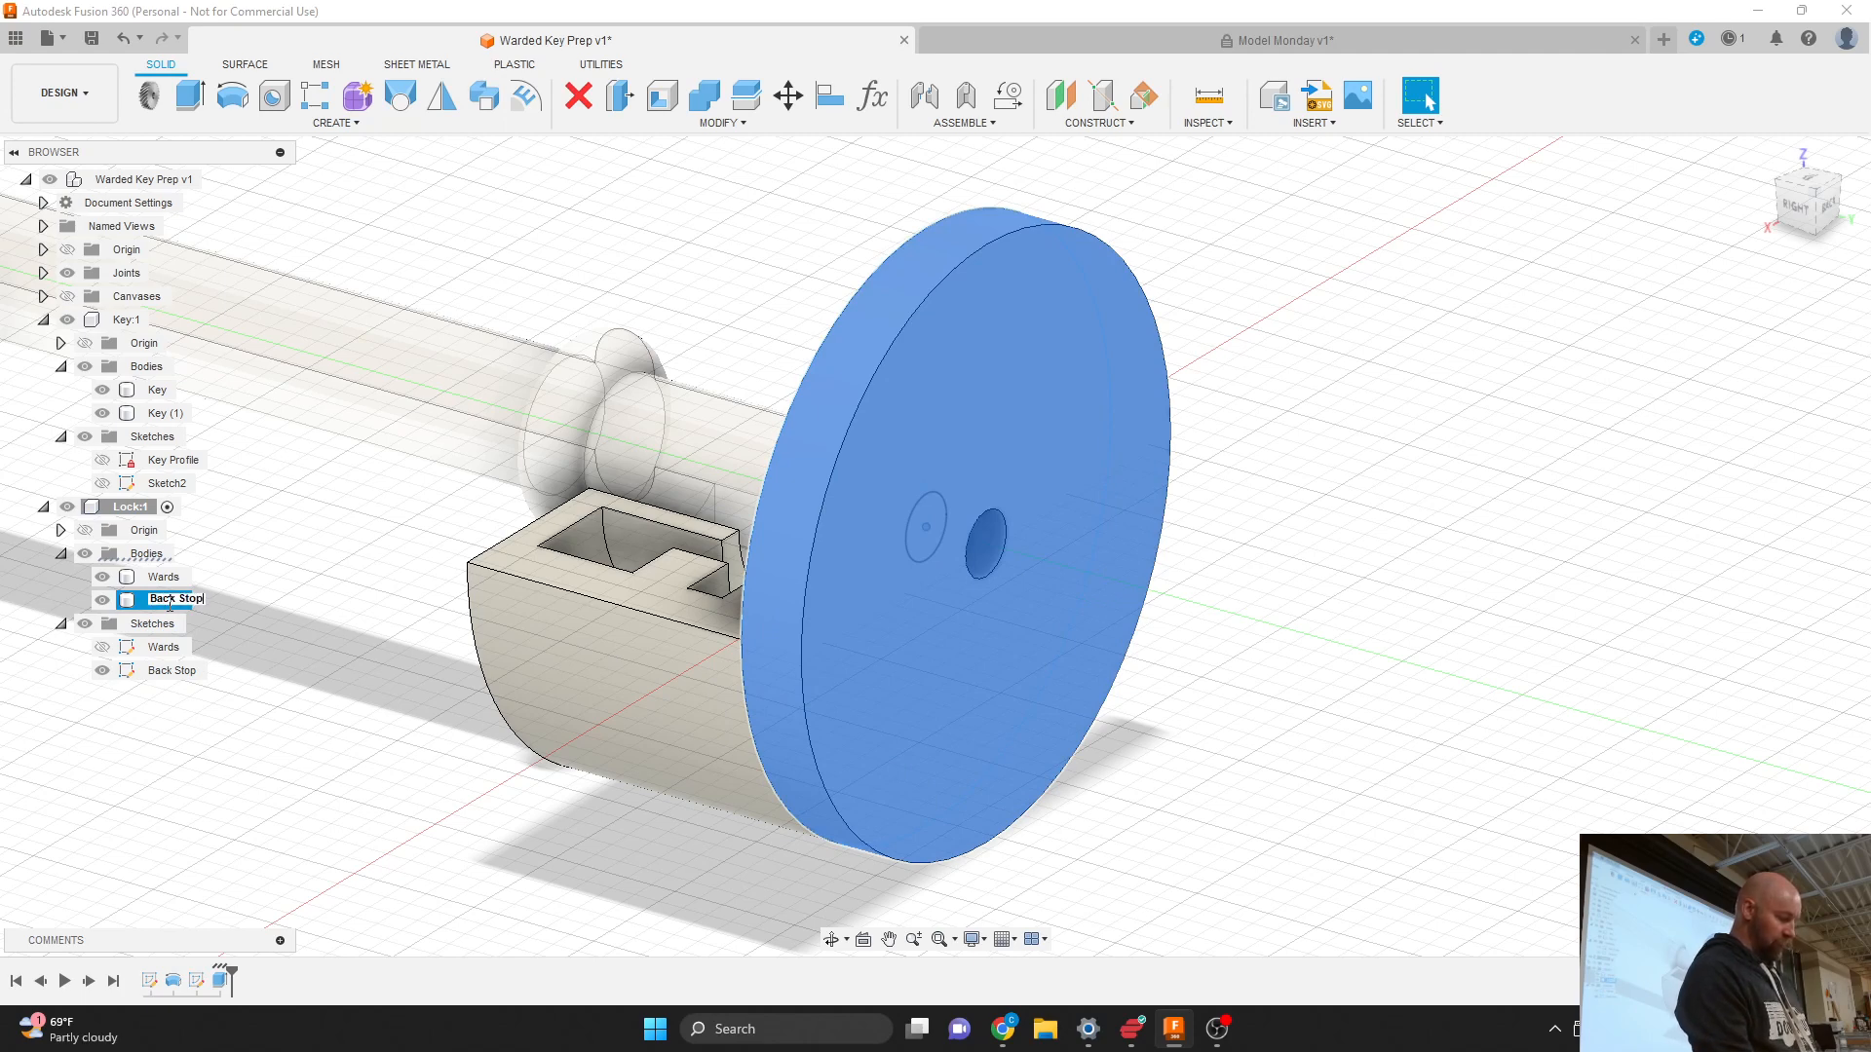
key("Return")
left_click(317, 627)
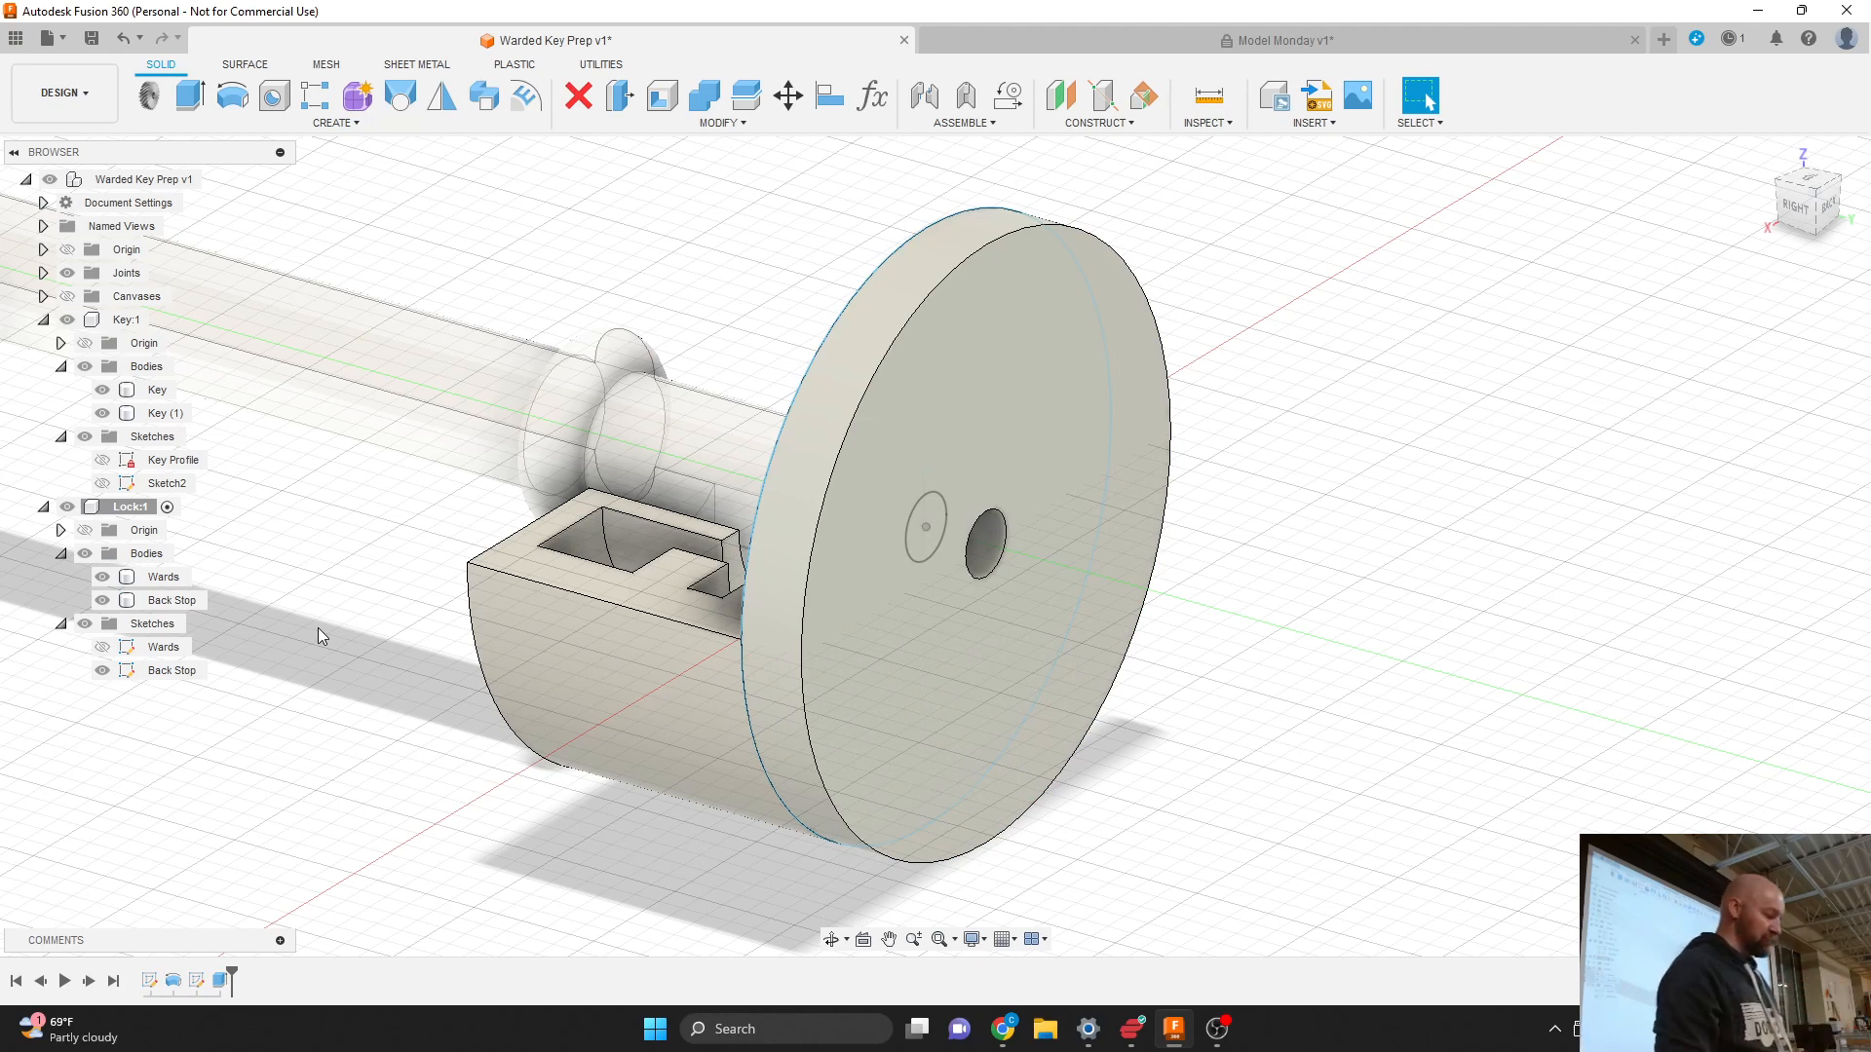
Step: Hide the Back Stop sketch in the Lock component
left_click(100, 671)
scroll(1146, 676, "down", 1)
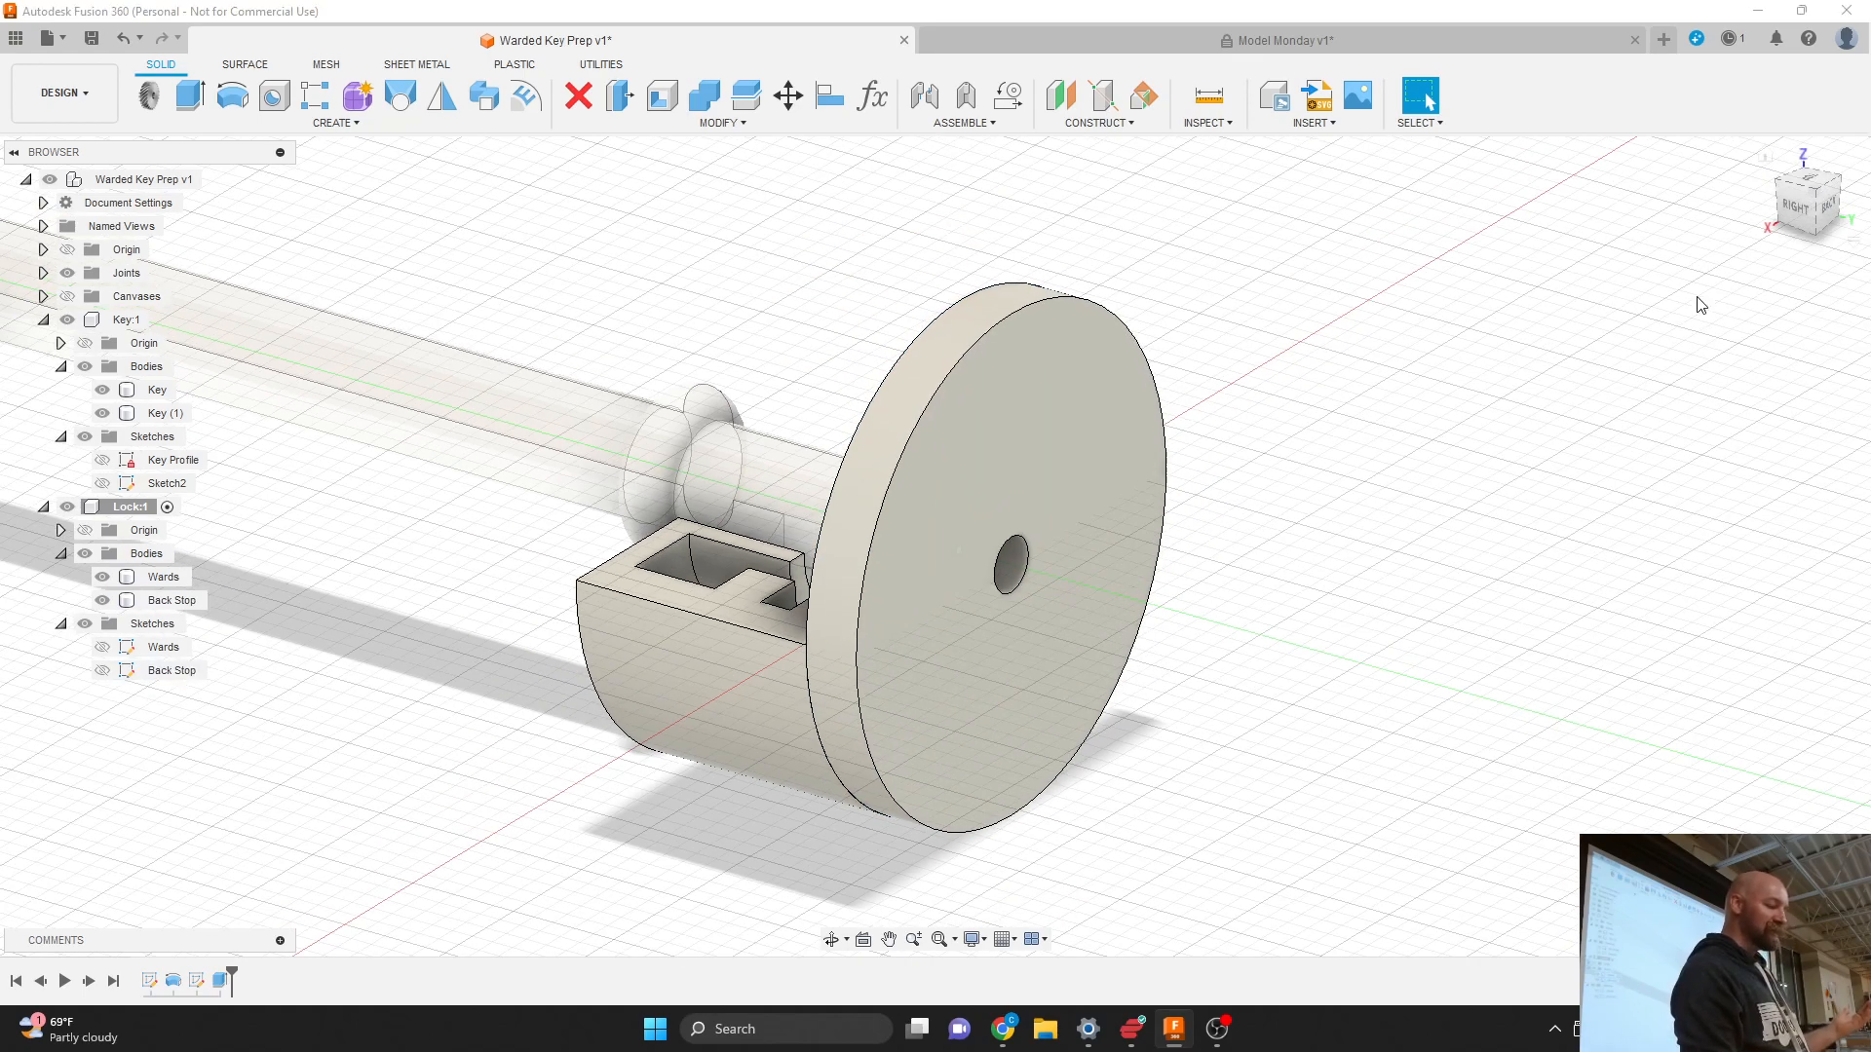
middle_click_drag(940, 538, 955, 545, "shift")
scroll(1582, 303, "down", 2)
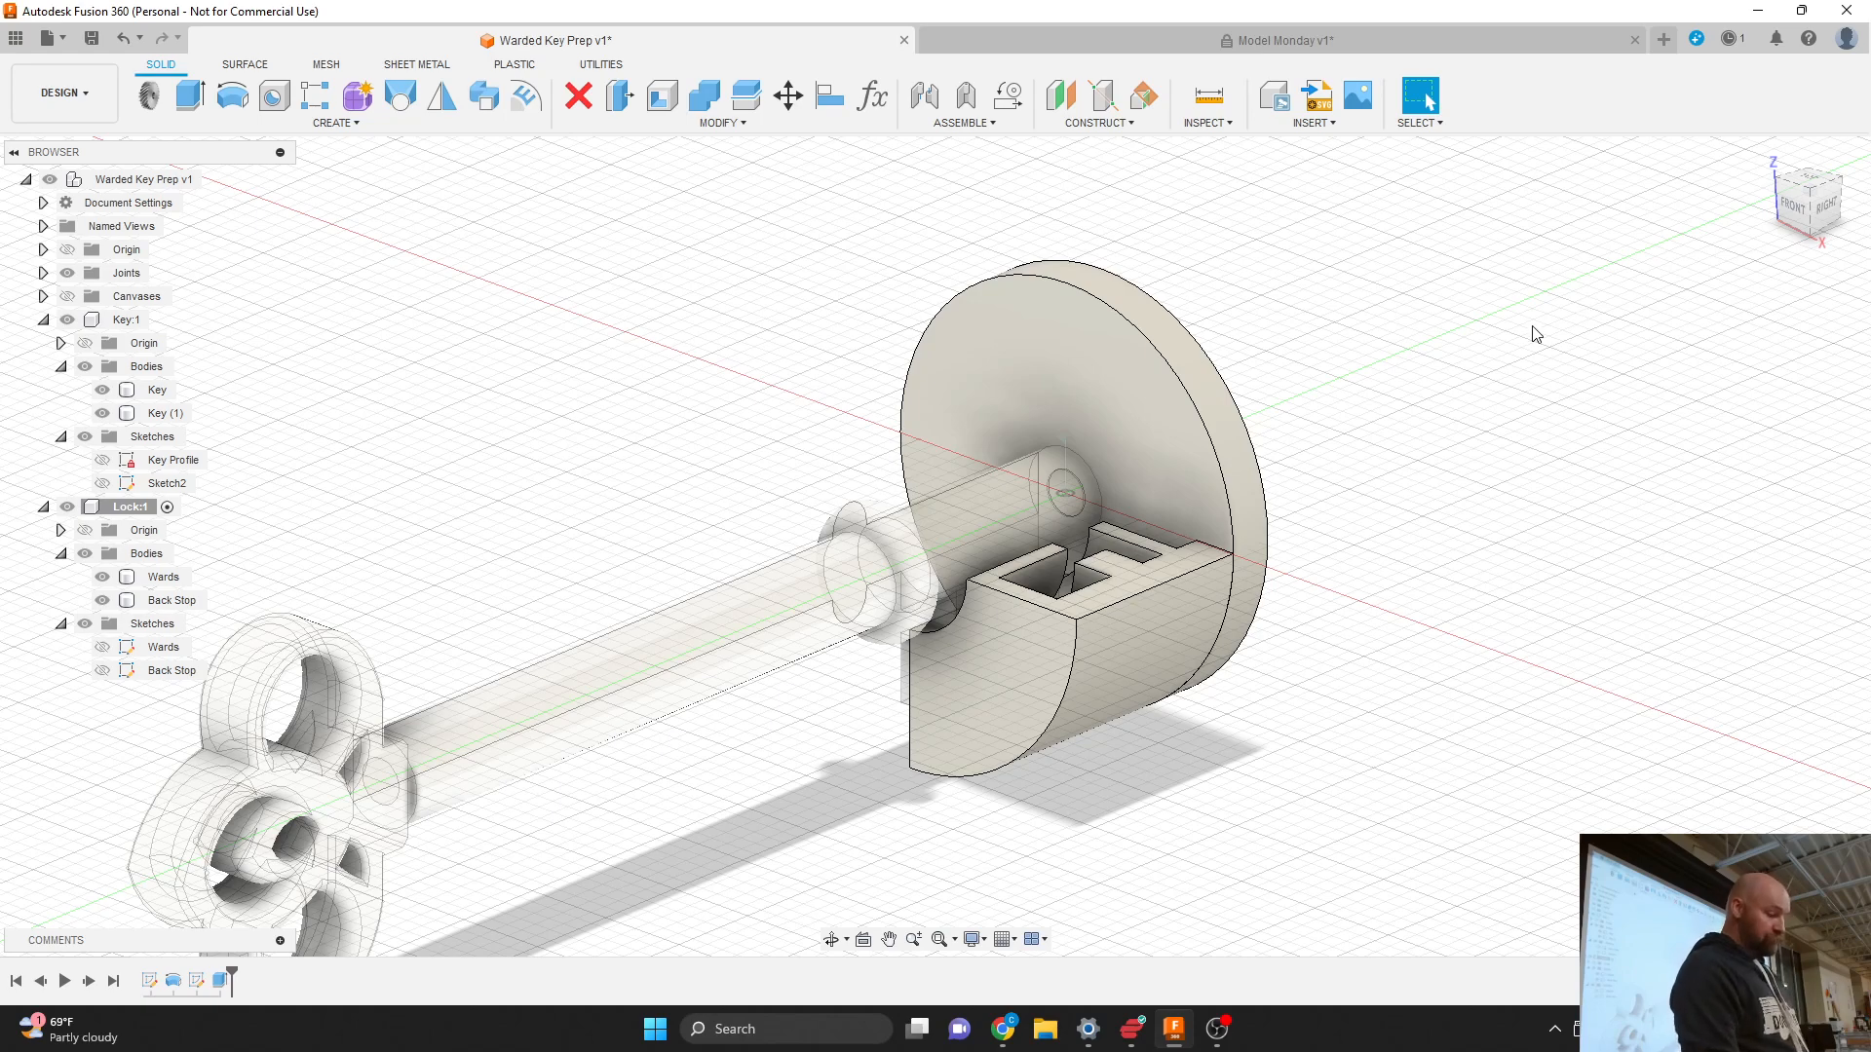
scroll(1557, 405, "down", 3)
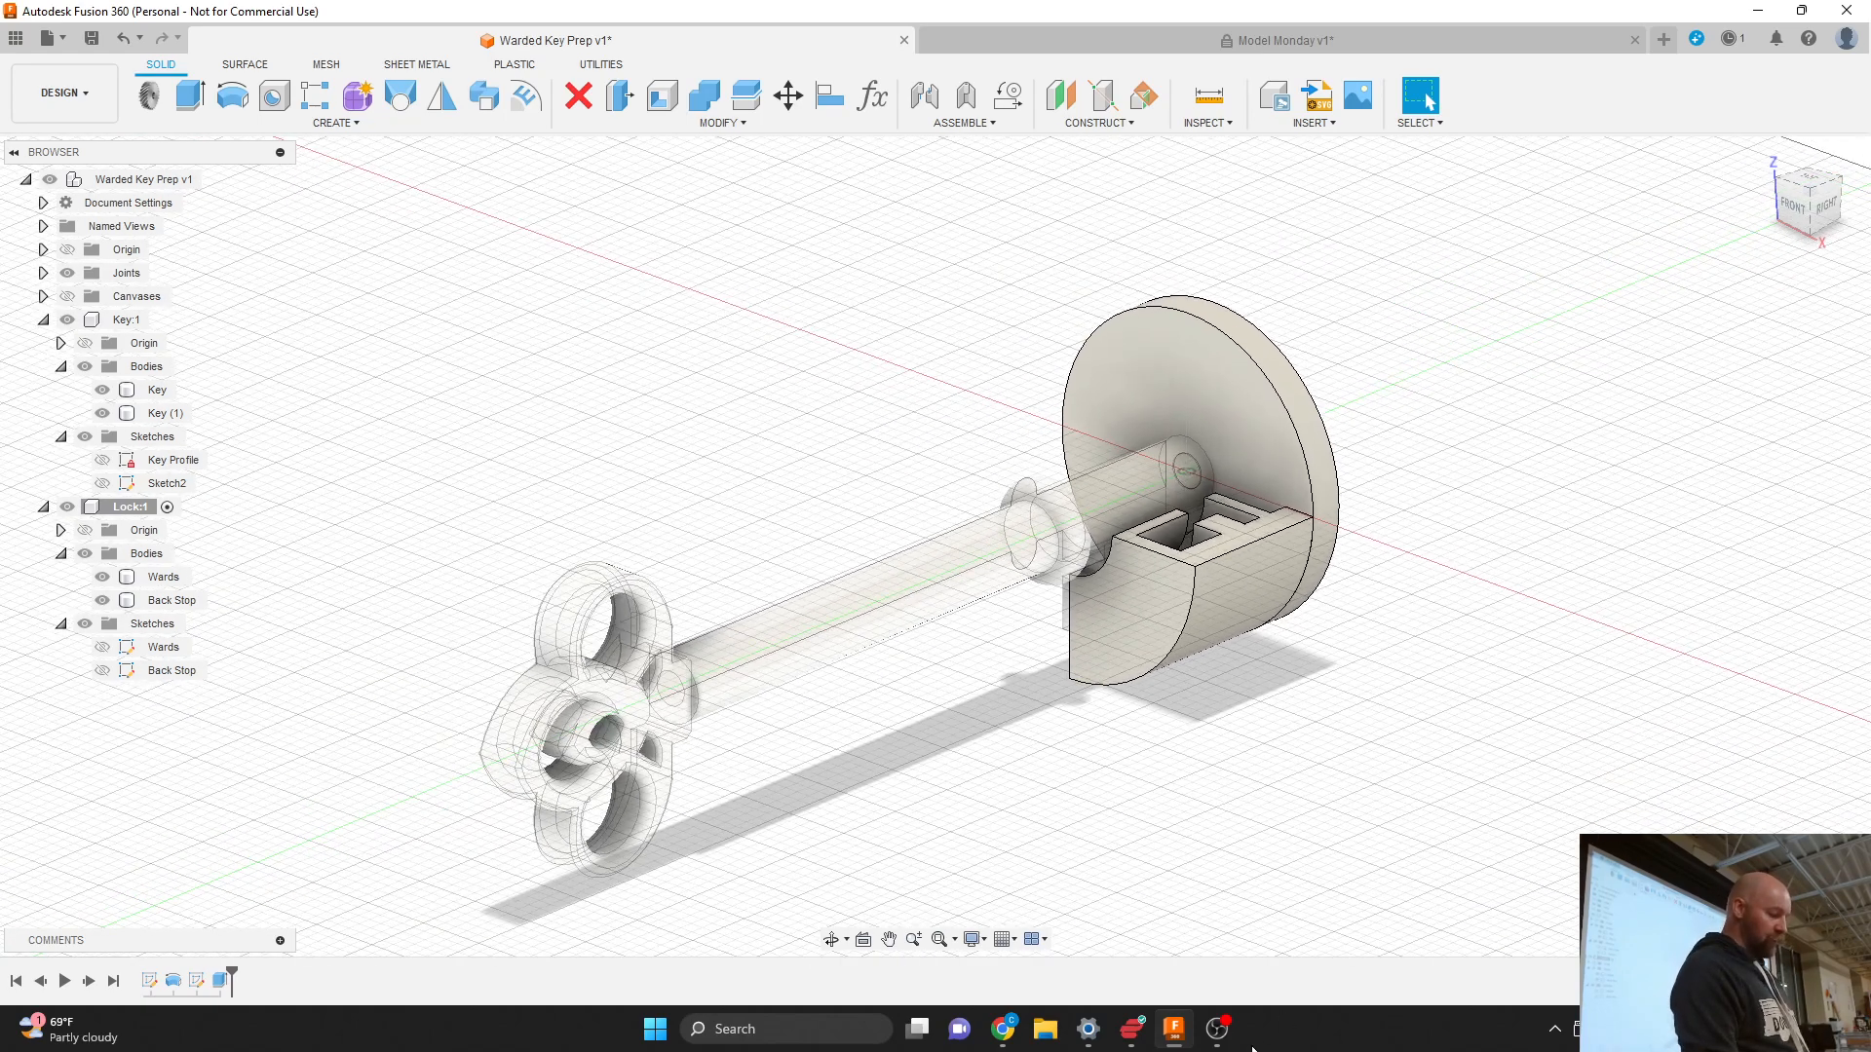
left_click(1216, 1028)
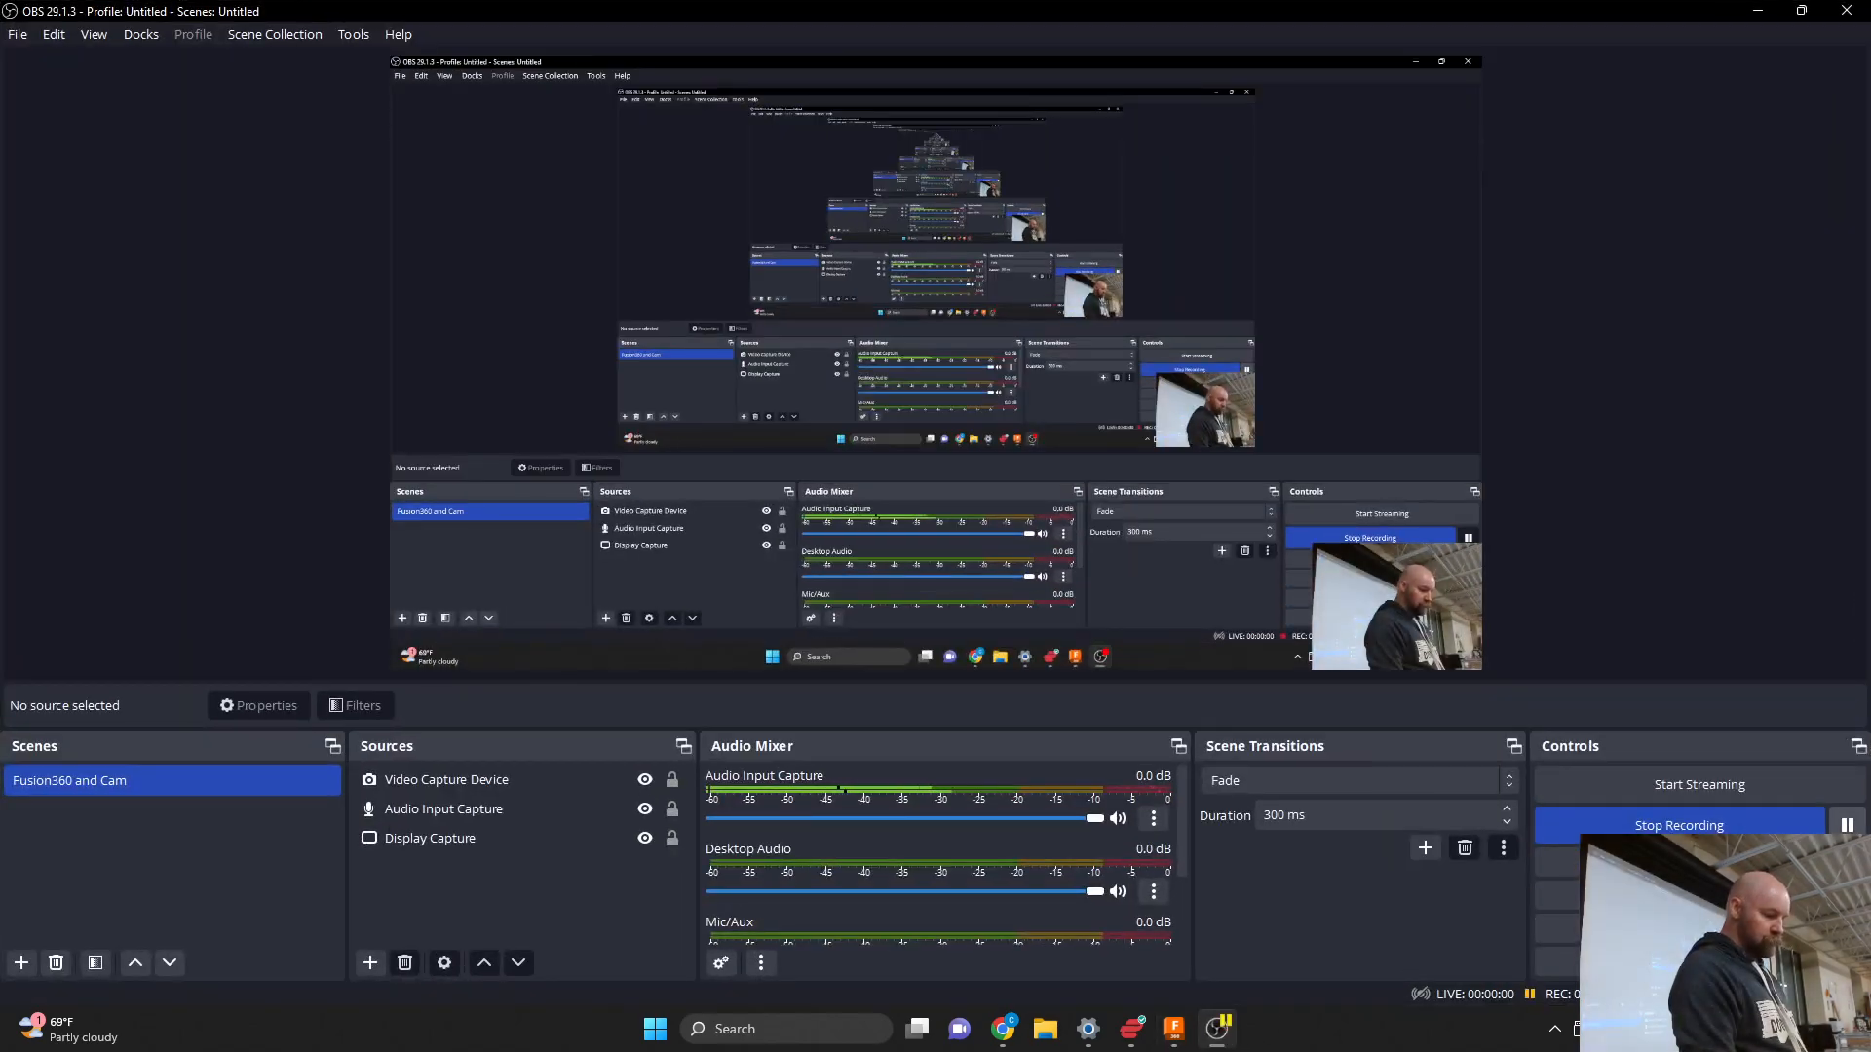
left_click(1781, 14)
left_click(1773, 14)
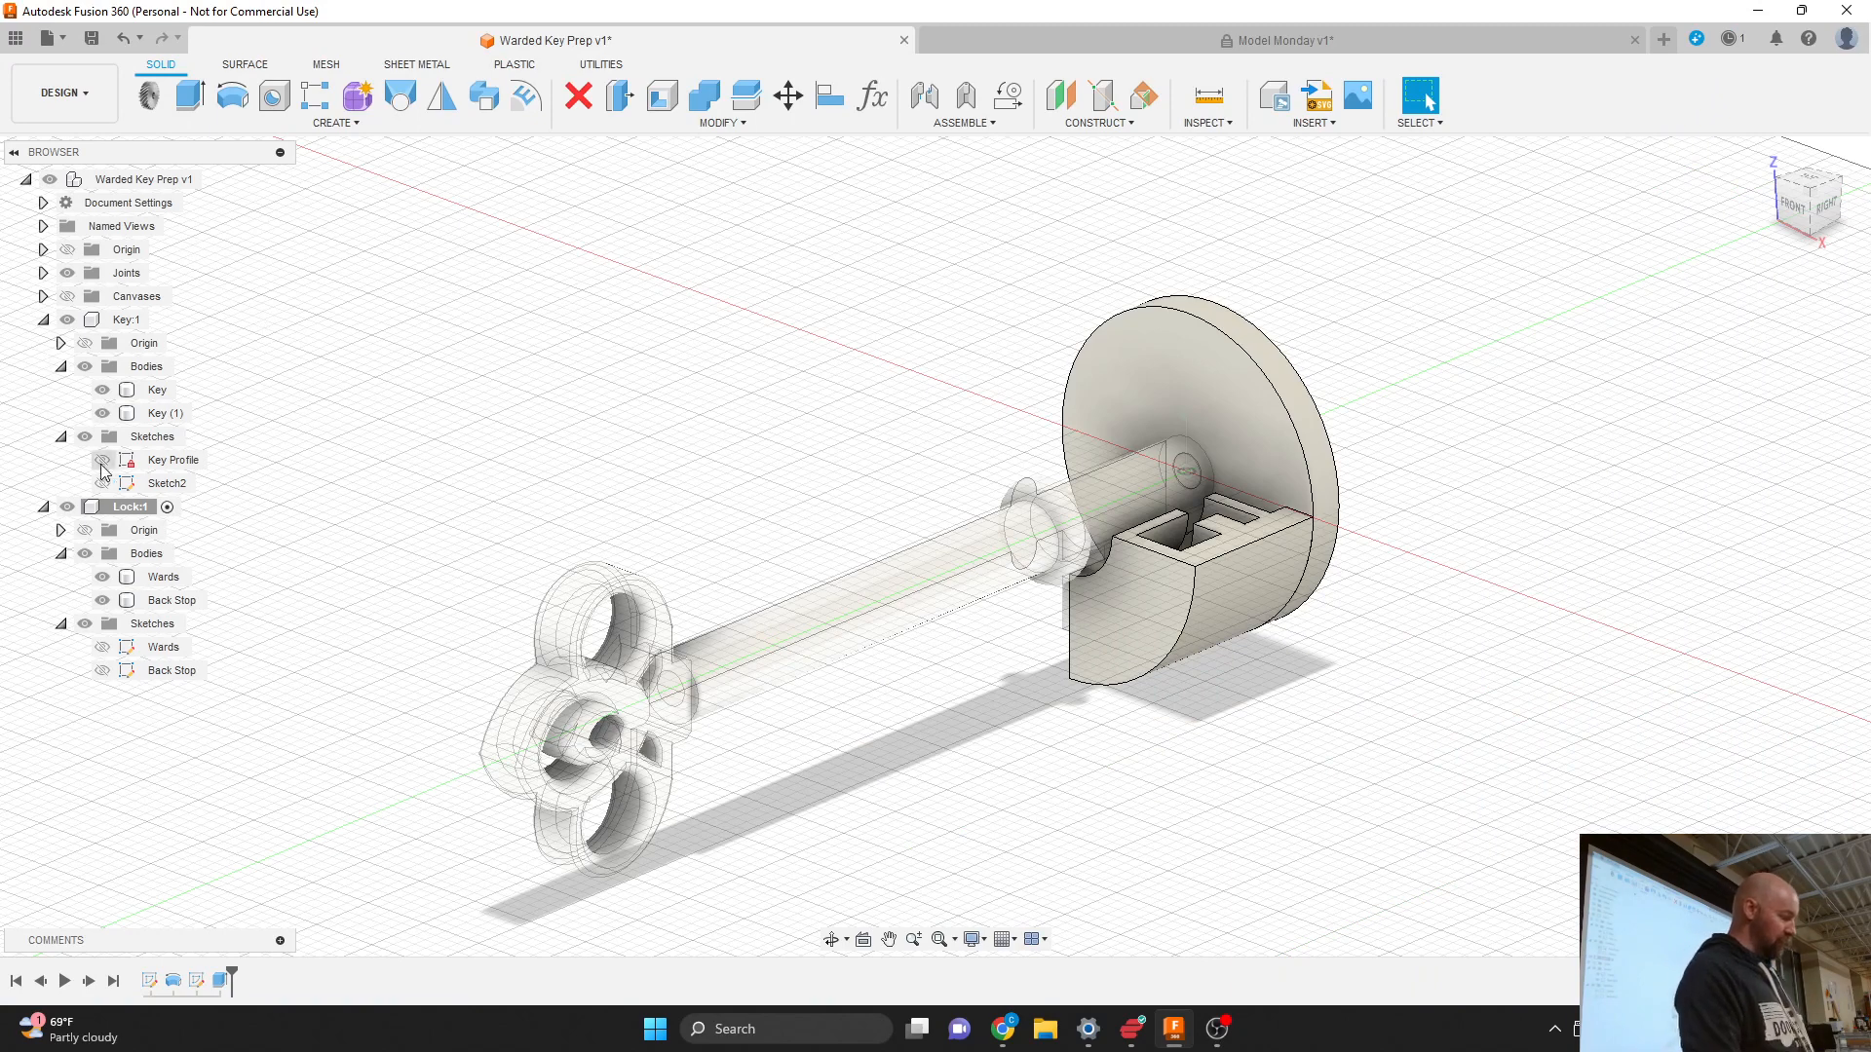
Step: Collapse the Key and Lock components in the browser and activate the top-level Warded Key Prep component
left_click(43, 507)
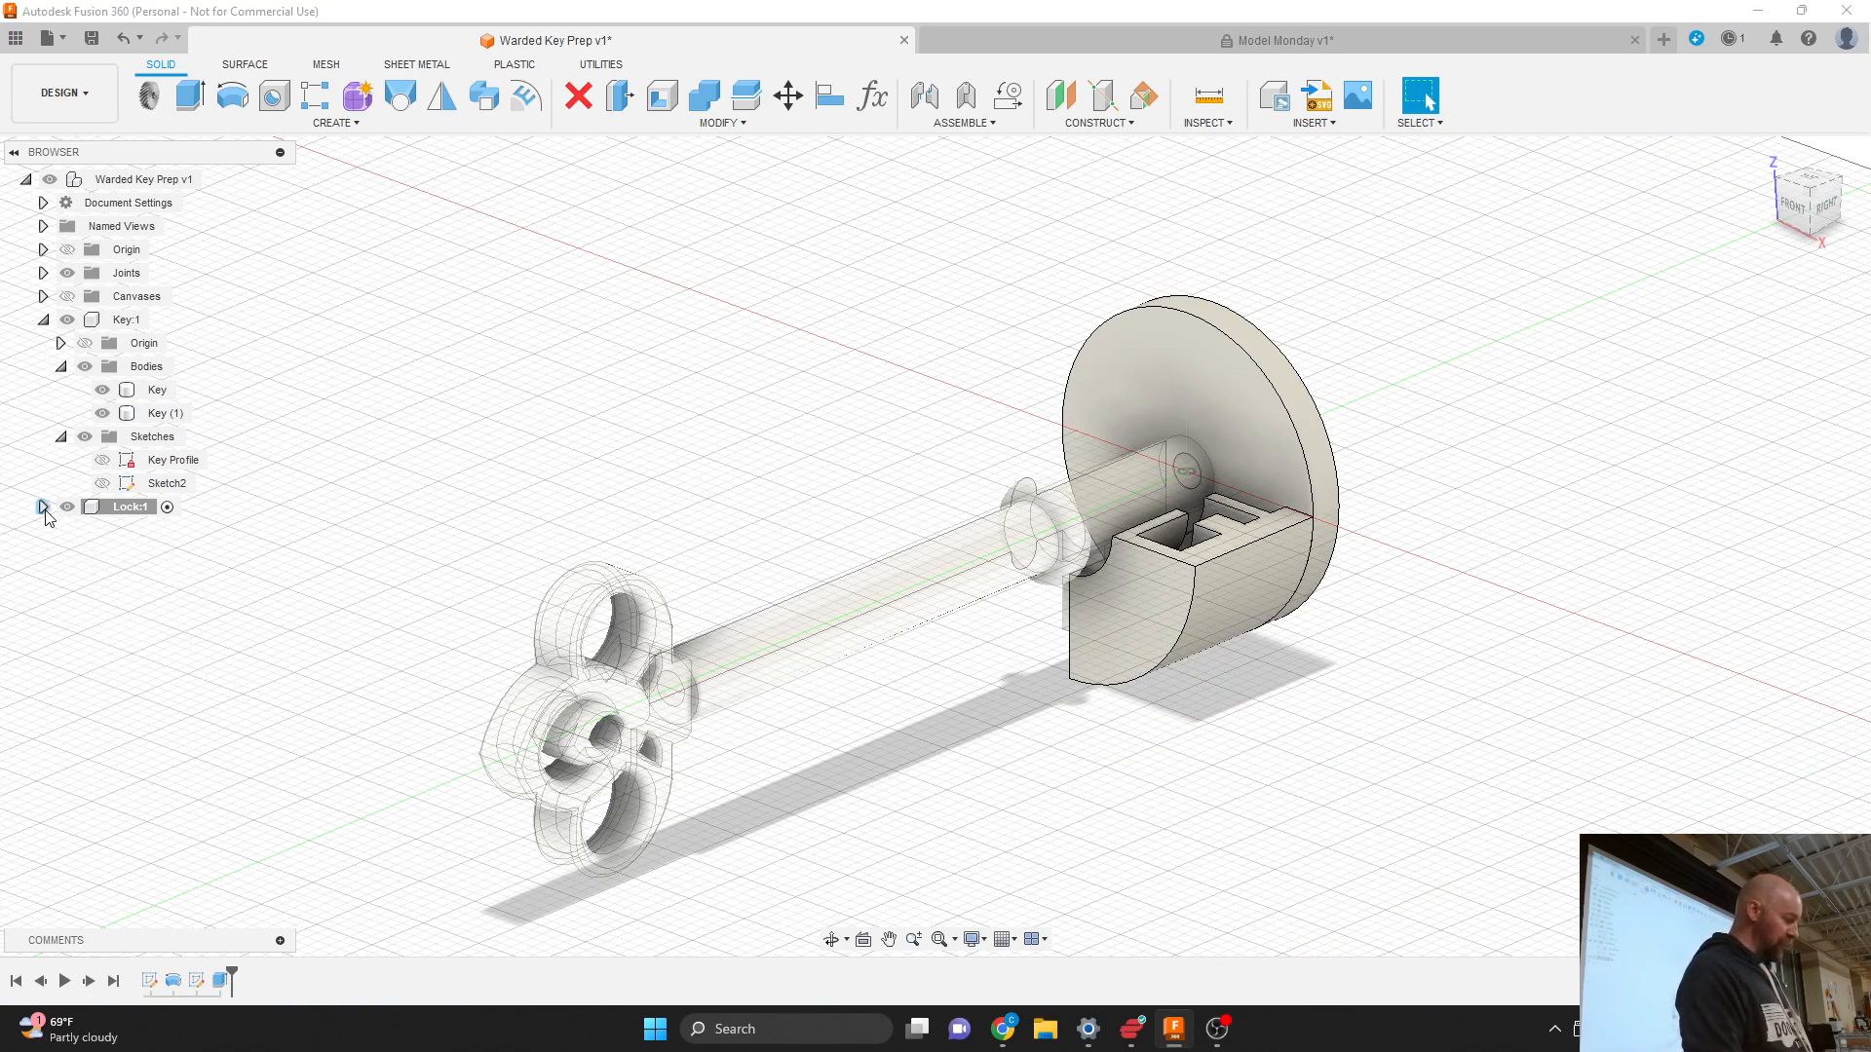
left_click(43, 320)
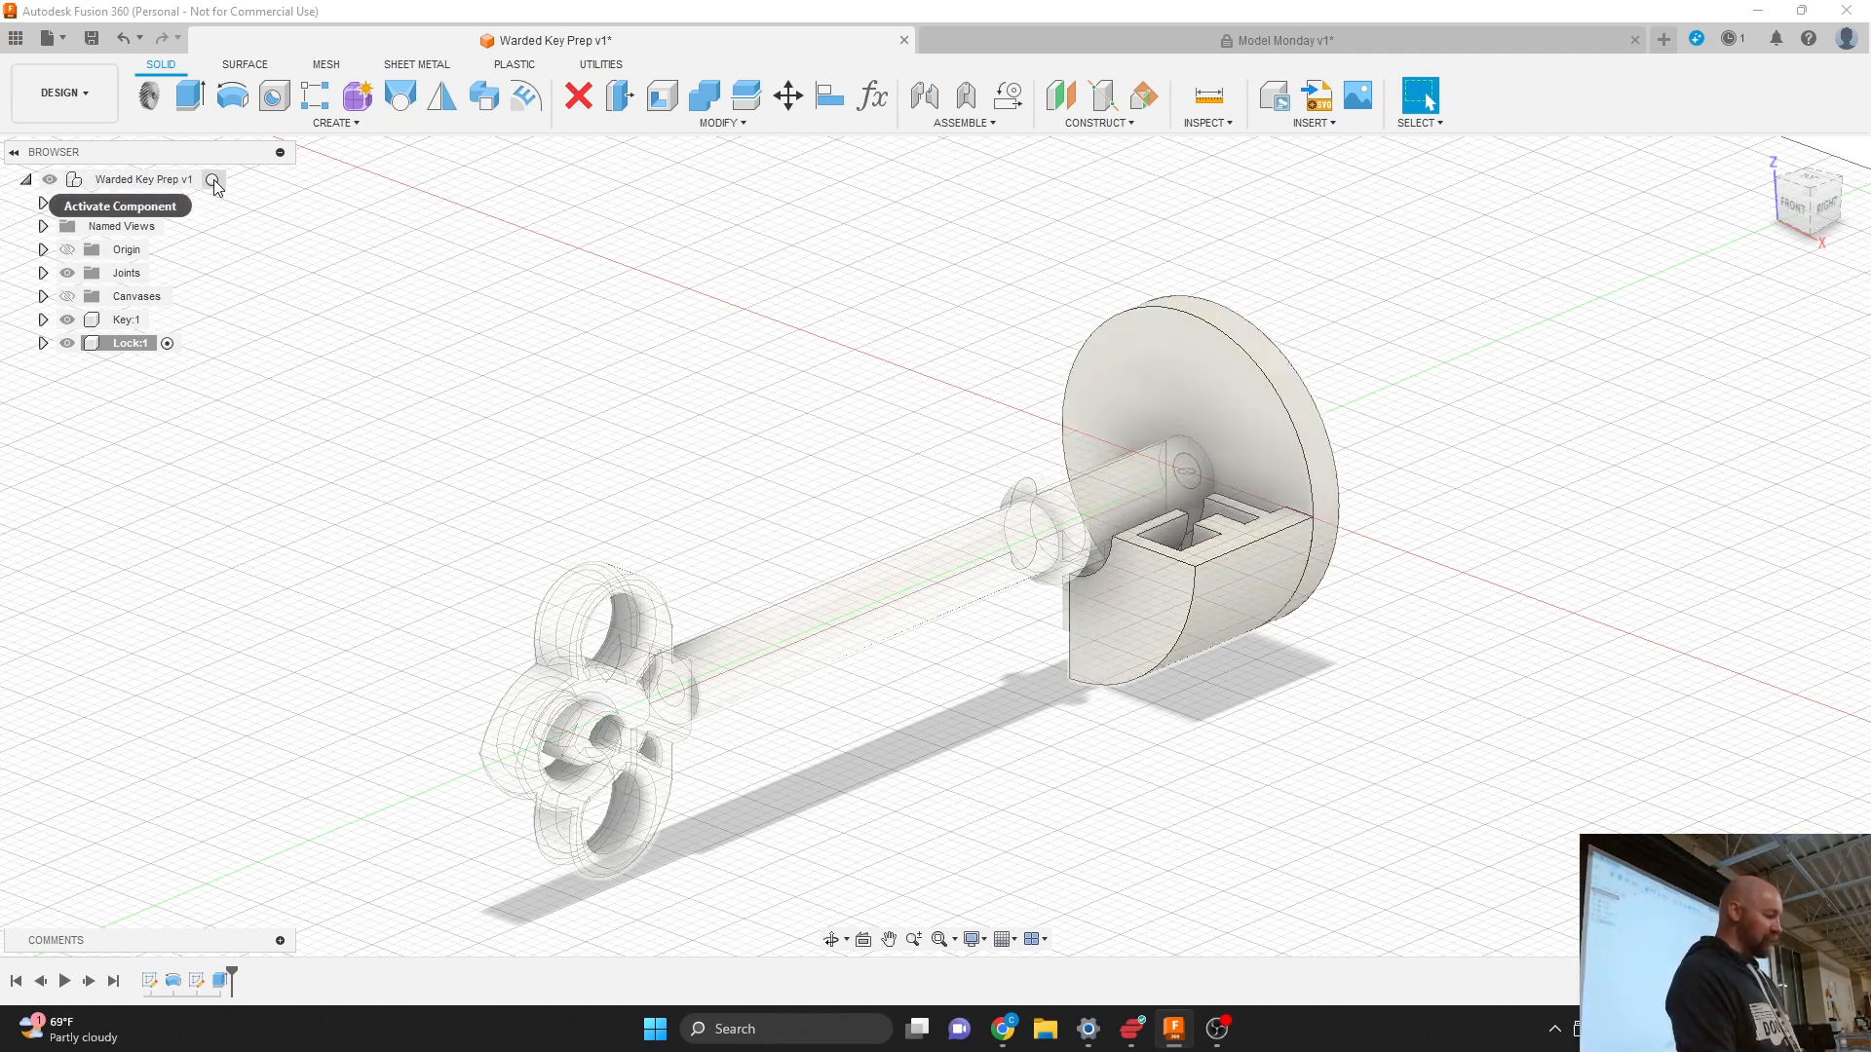
left_click(212, 180)
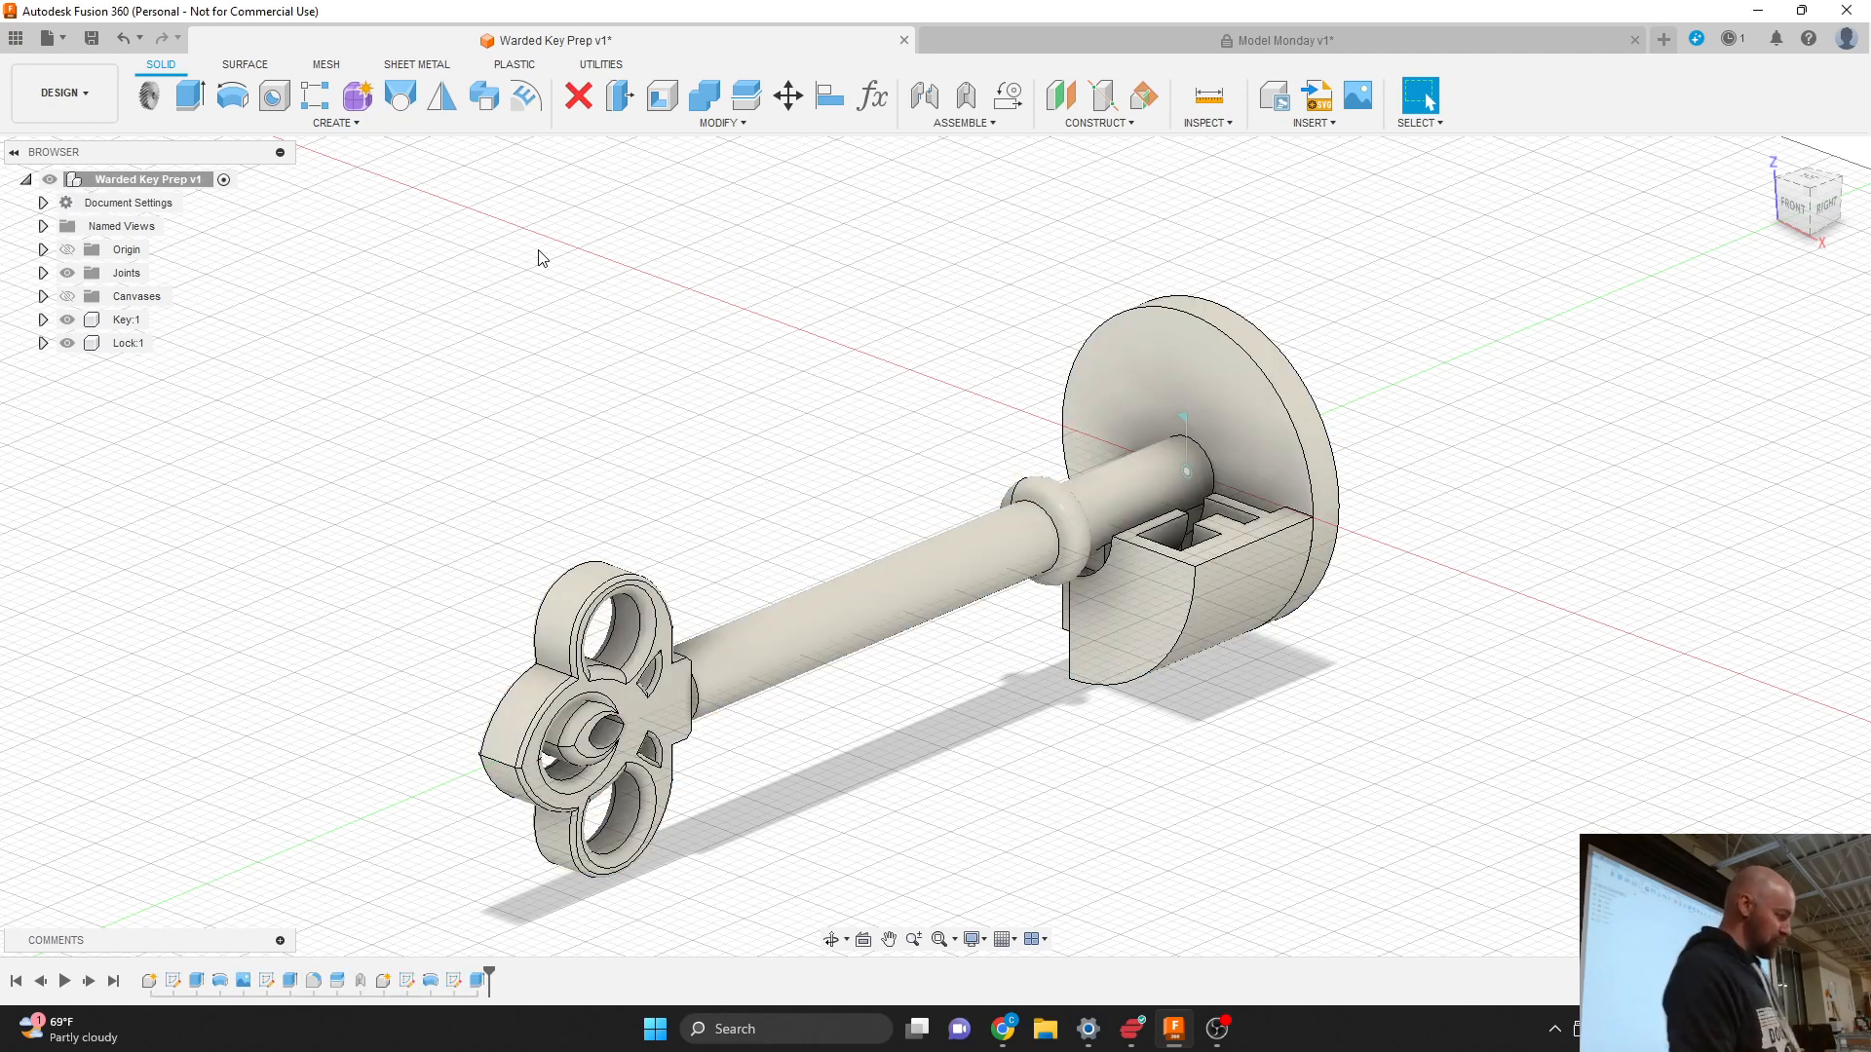
Step: Delete the existing revolute joint from the top-level assembly's joints
left_click(43, 273)
right_click(151, 298)
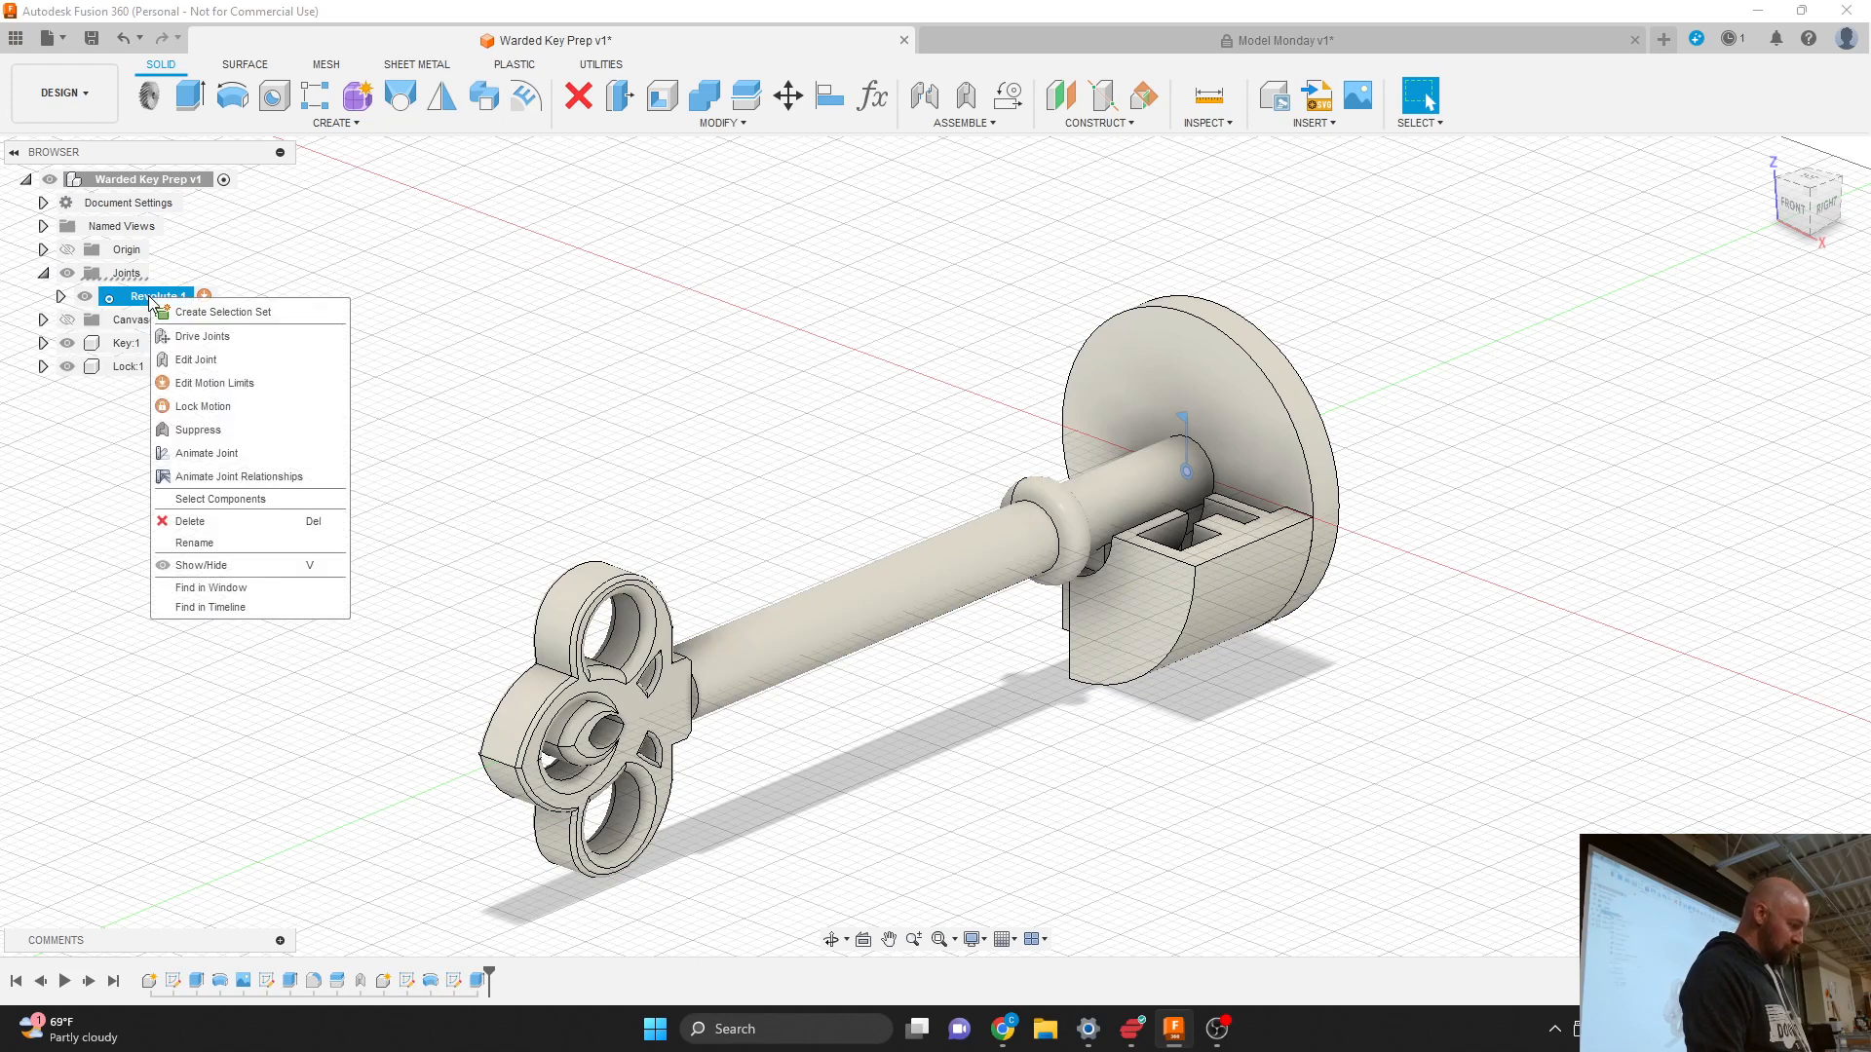
left_click(190, 521)
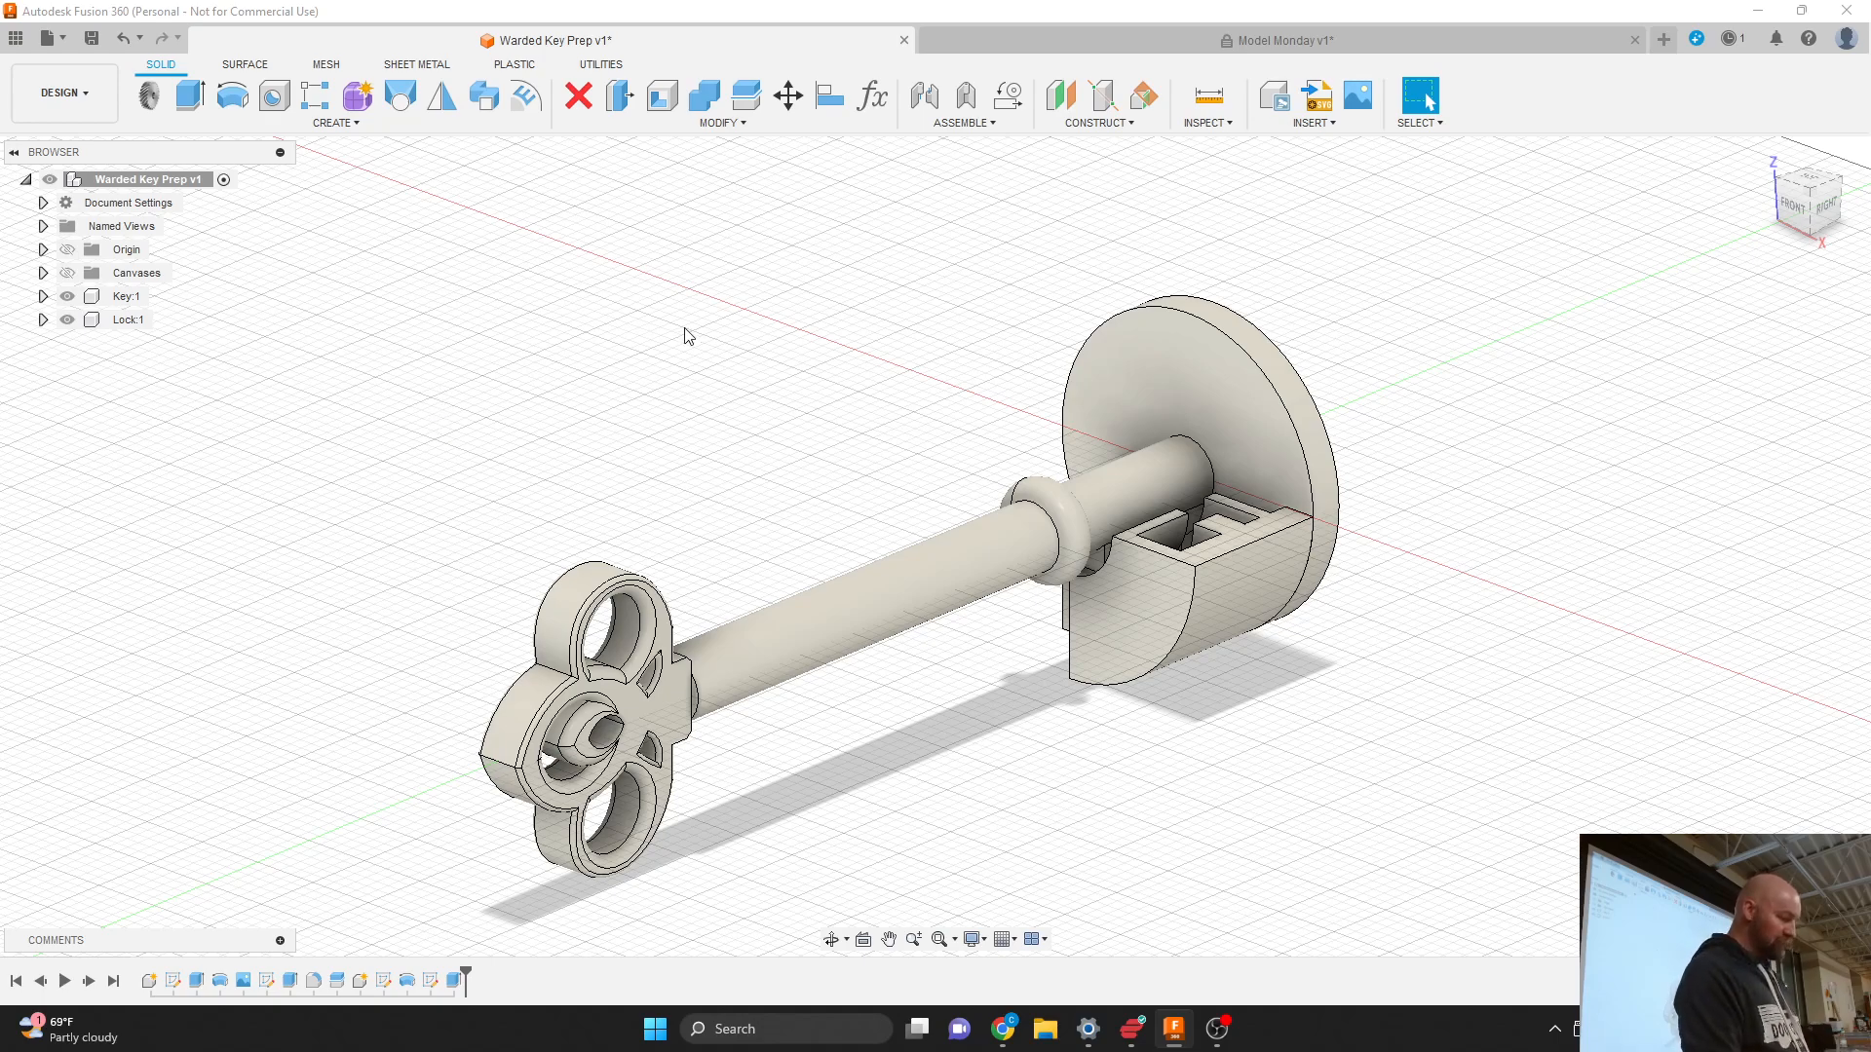
Step: Start an as-built joint between the Key component and the top-level Warded Key Prep component
left_click(1792, 187)
mouse_move(1808, 194)
left_mouse_down()
mouse_move(1846, 180)
mouse_move(1783, 190)
left_mouse_up()
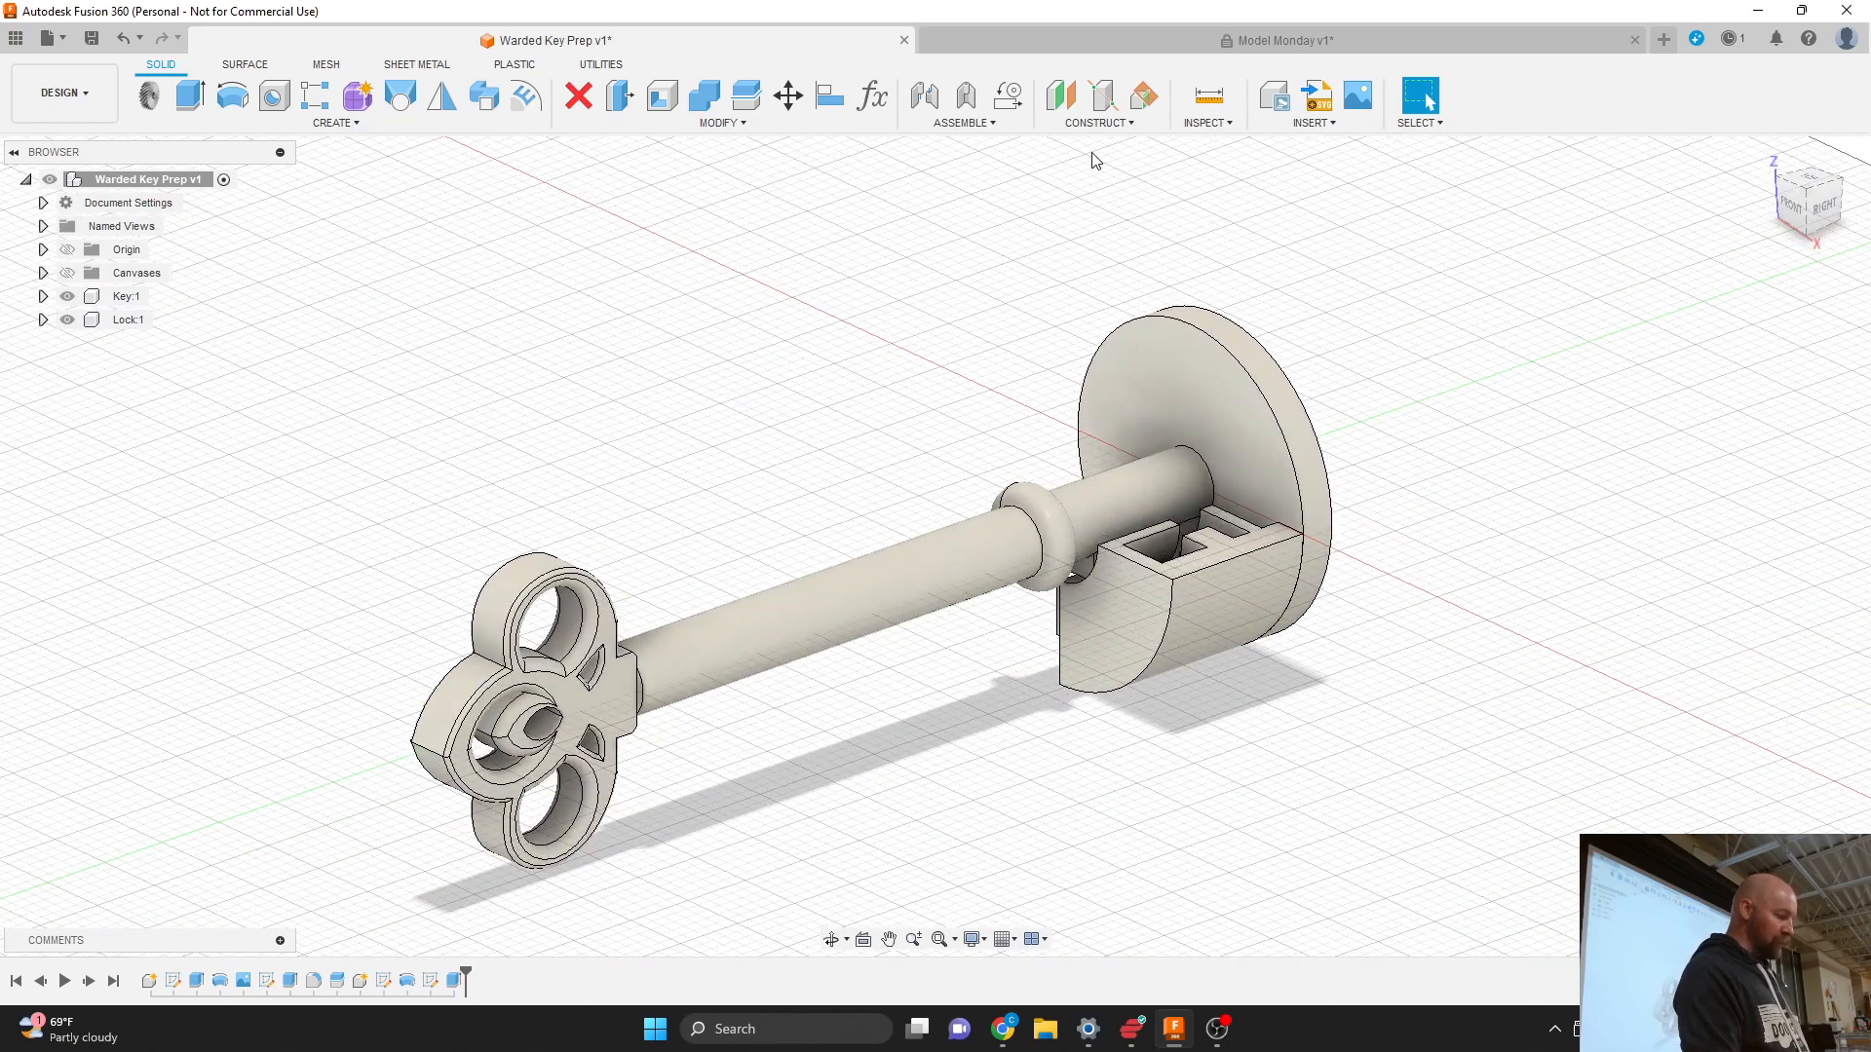
left_click(979, 125)
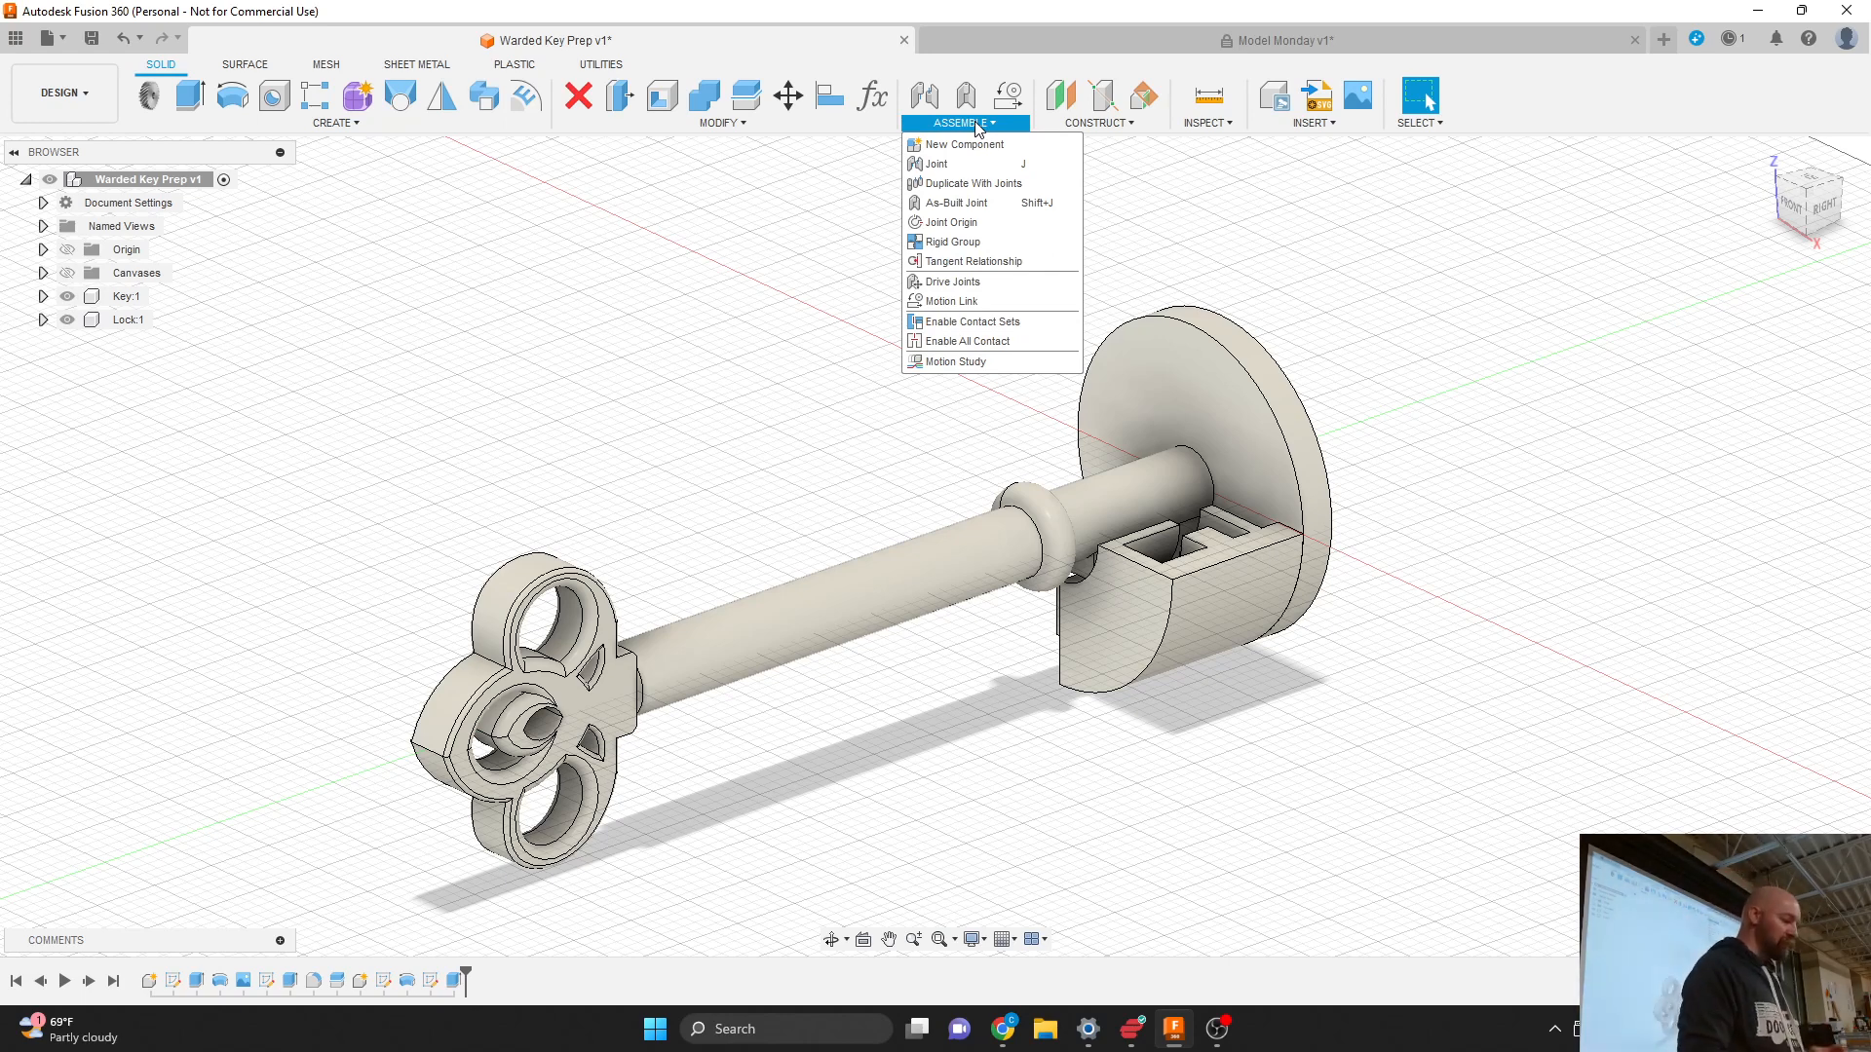
left_click(978, 203)
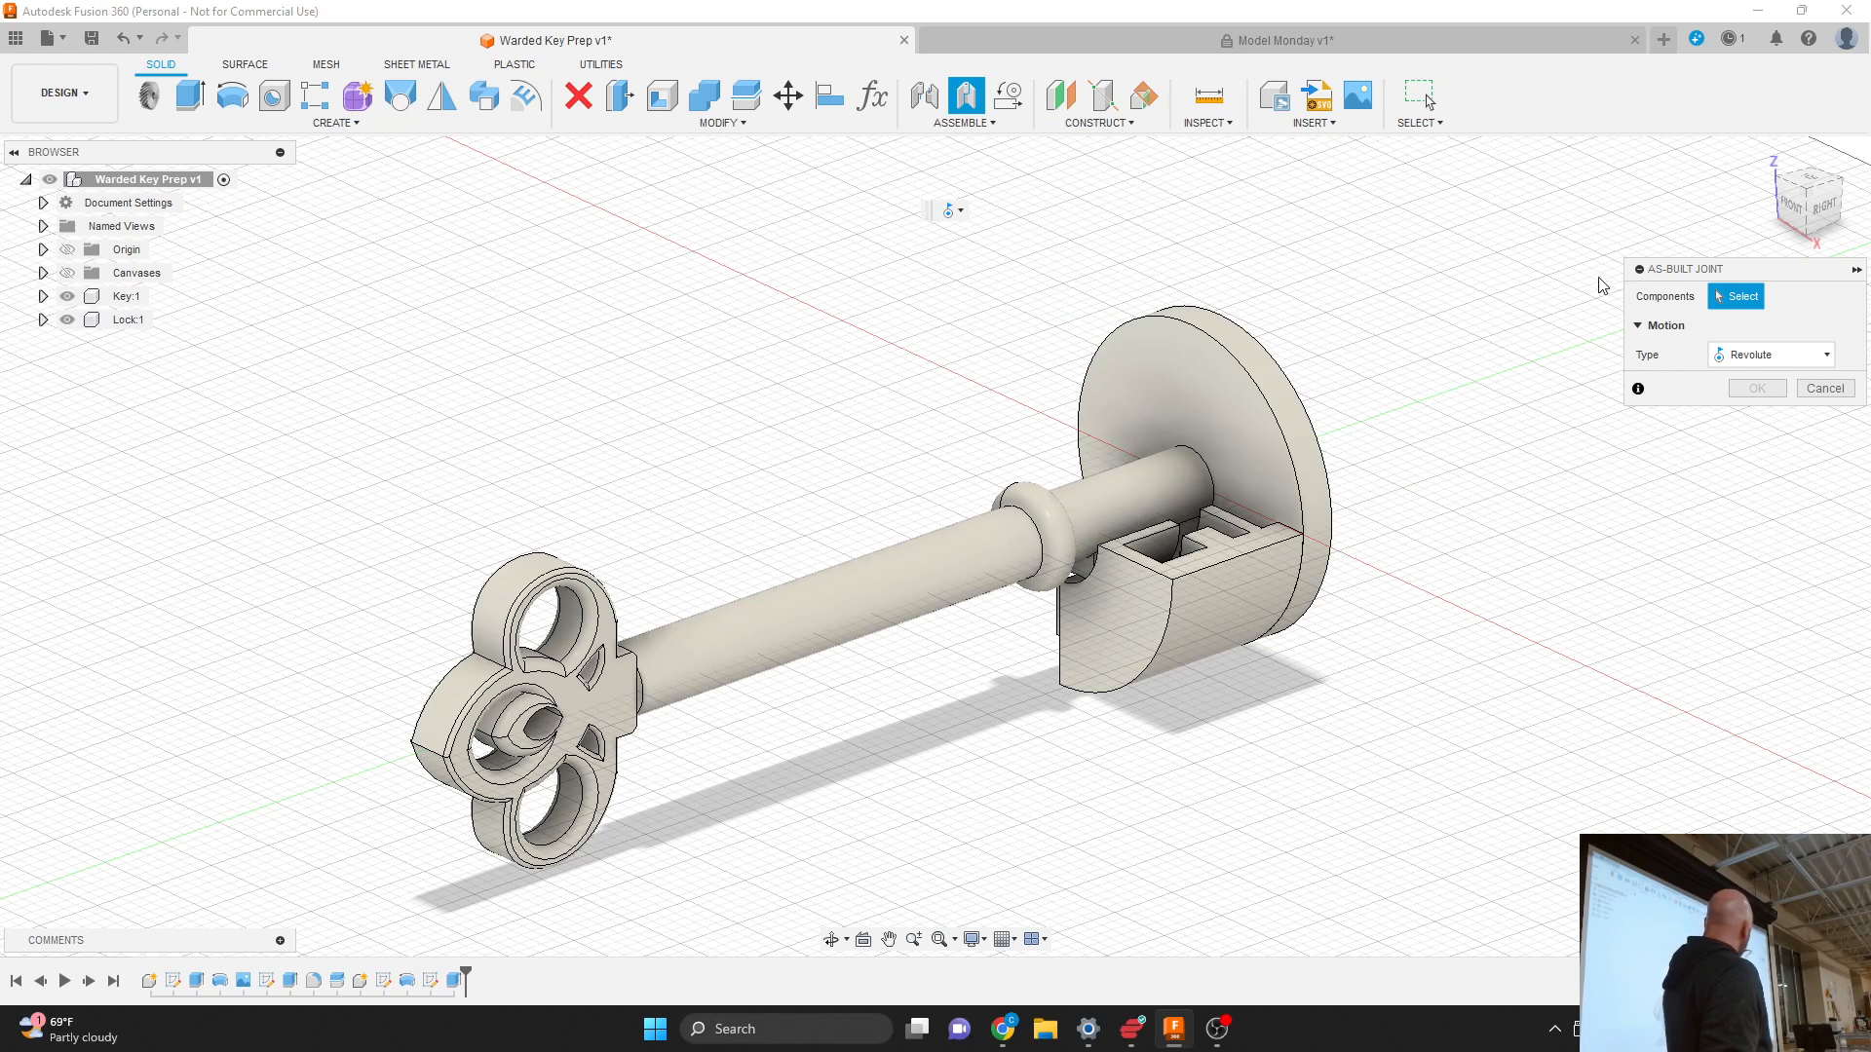
left_click_drag(1686, 274, 1448, 281)
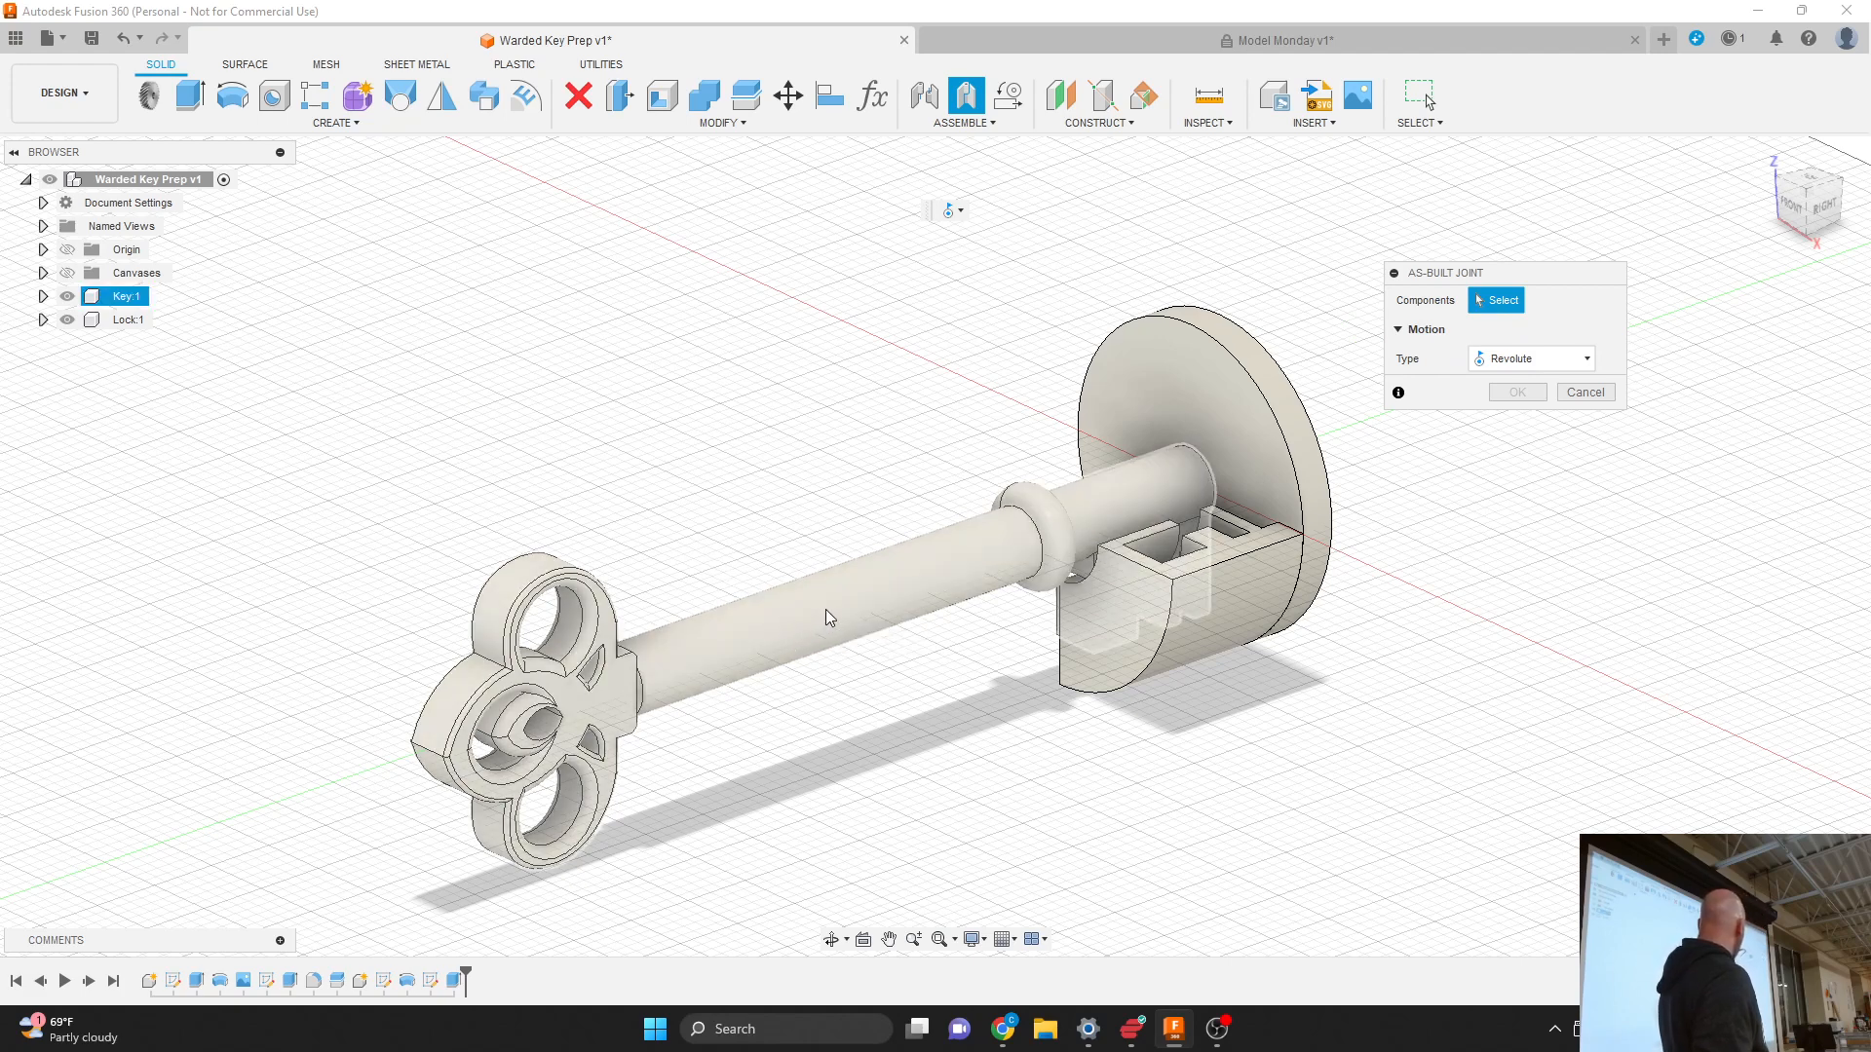
left_click(125, 304)
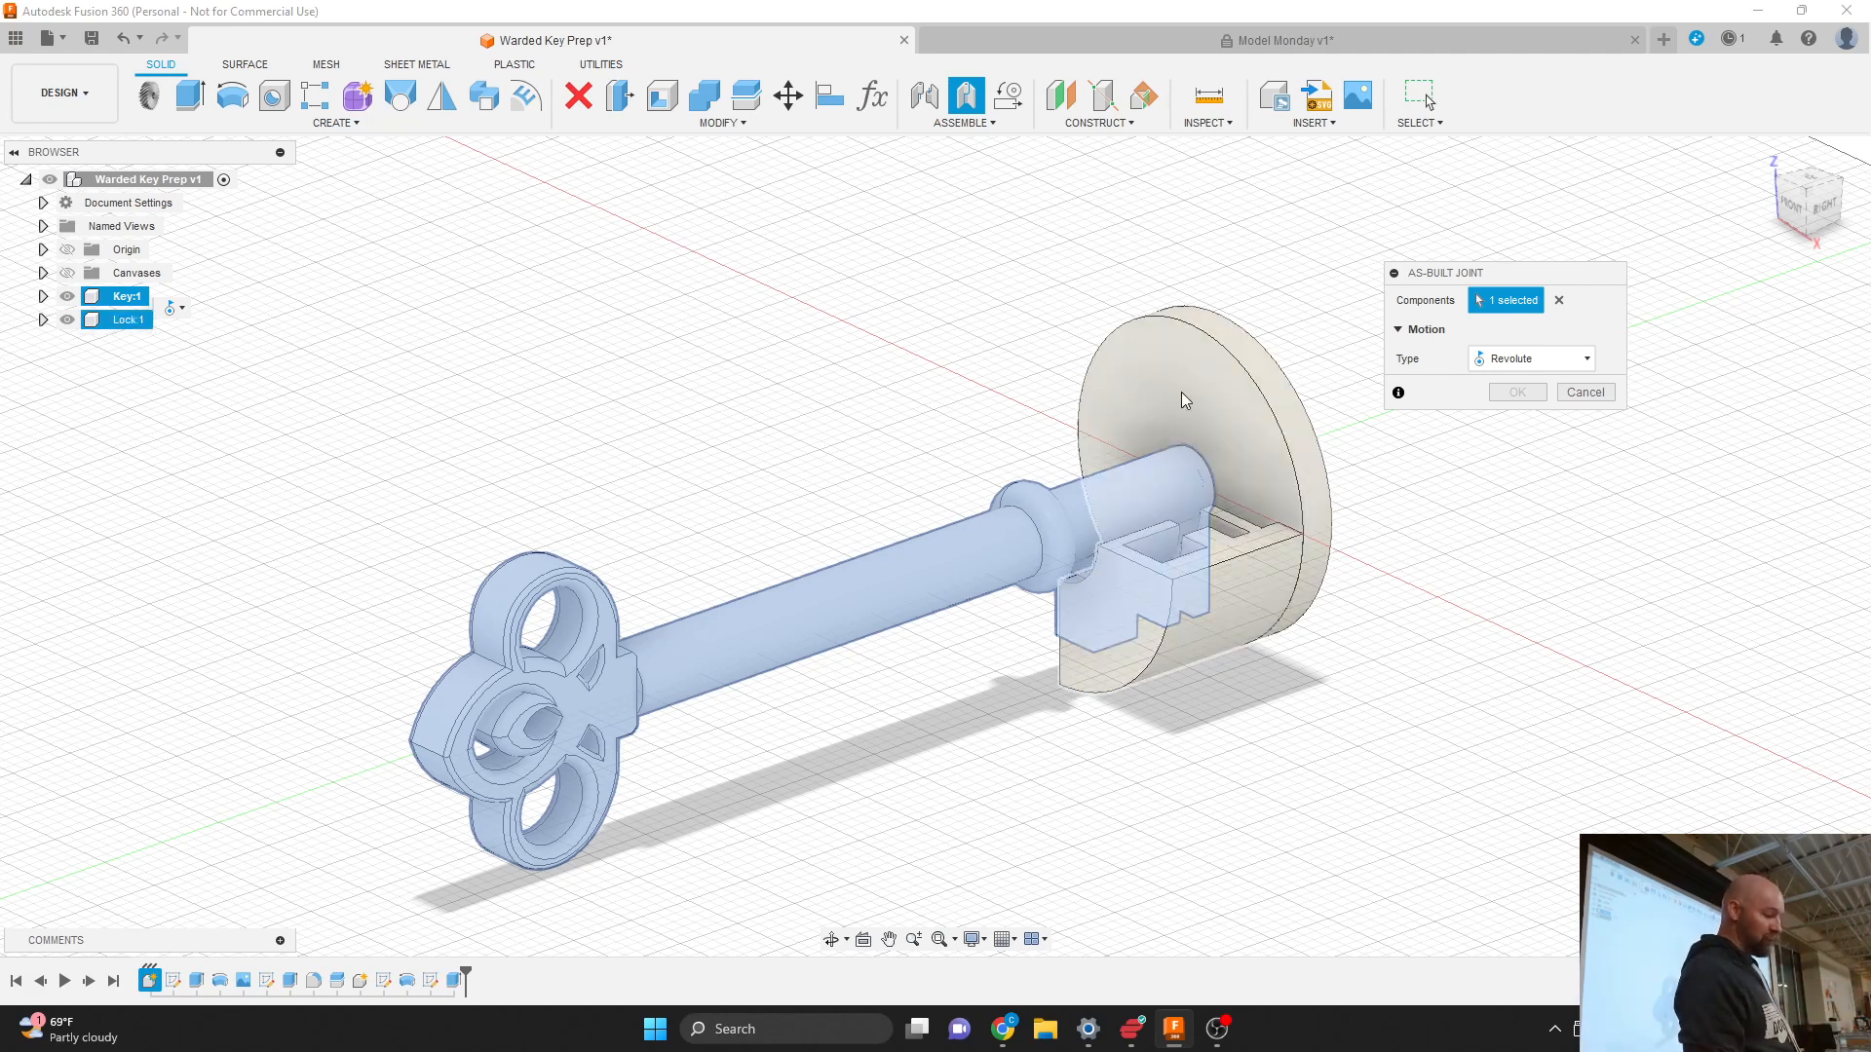
left_click(190, 191)
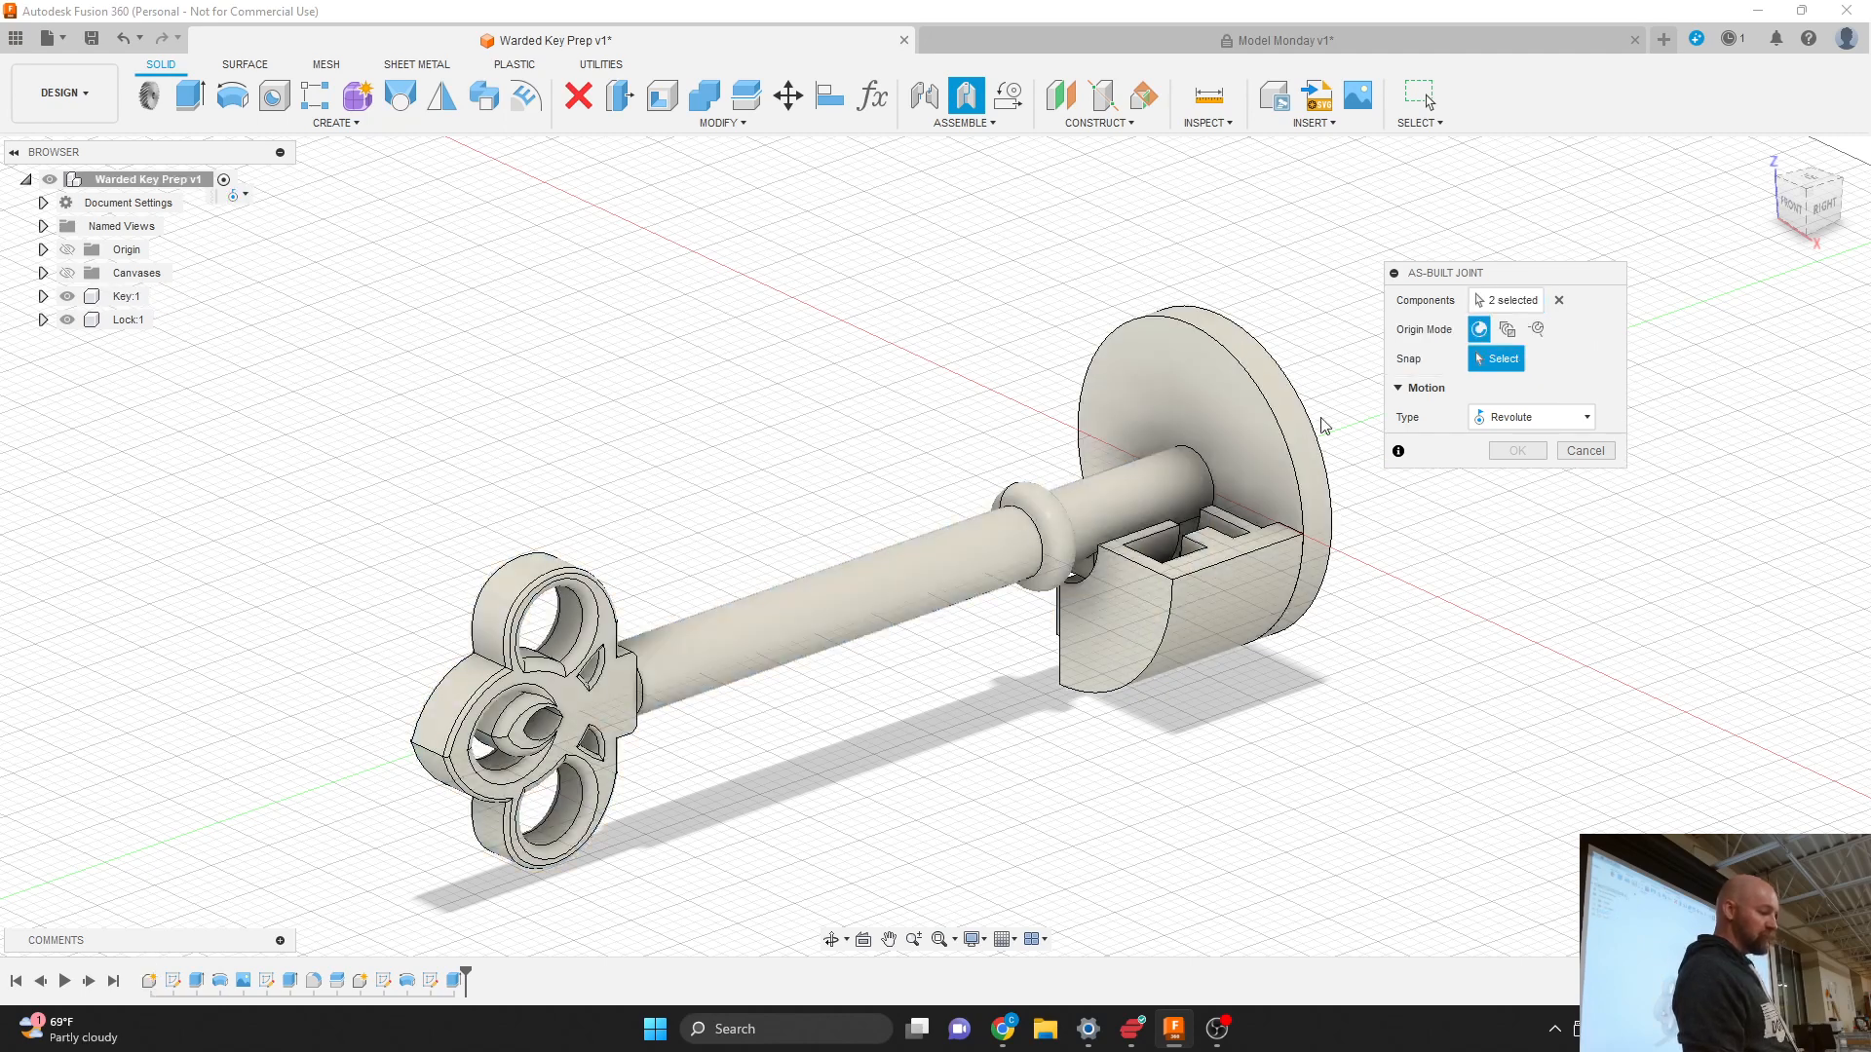
Step: Try the Rigid motion type for the as-built joint and return it to Revolute
left_click(1550, 417)
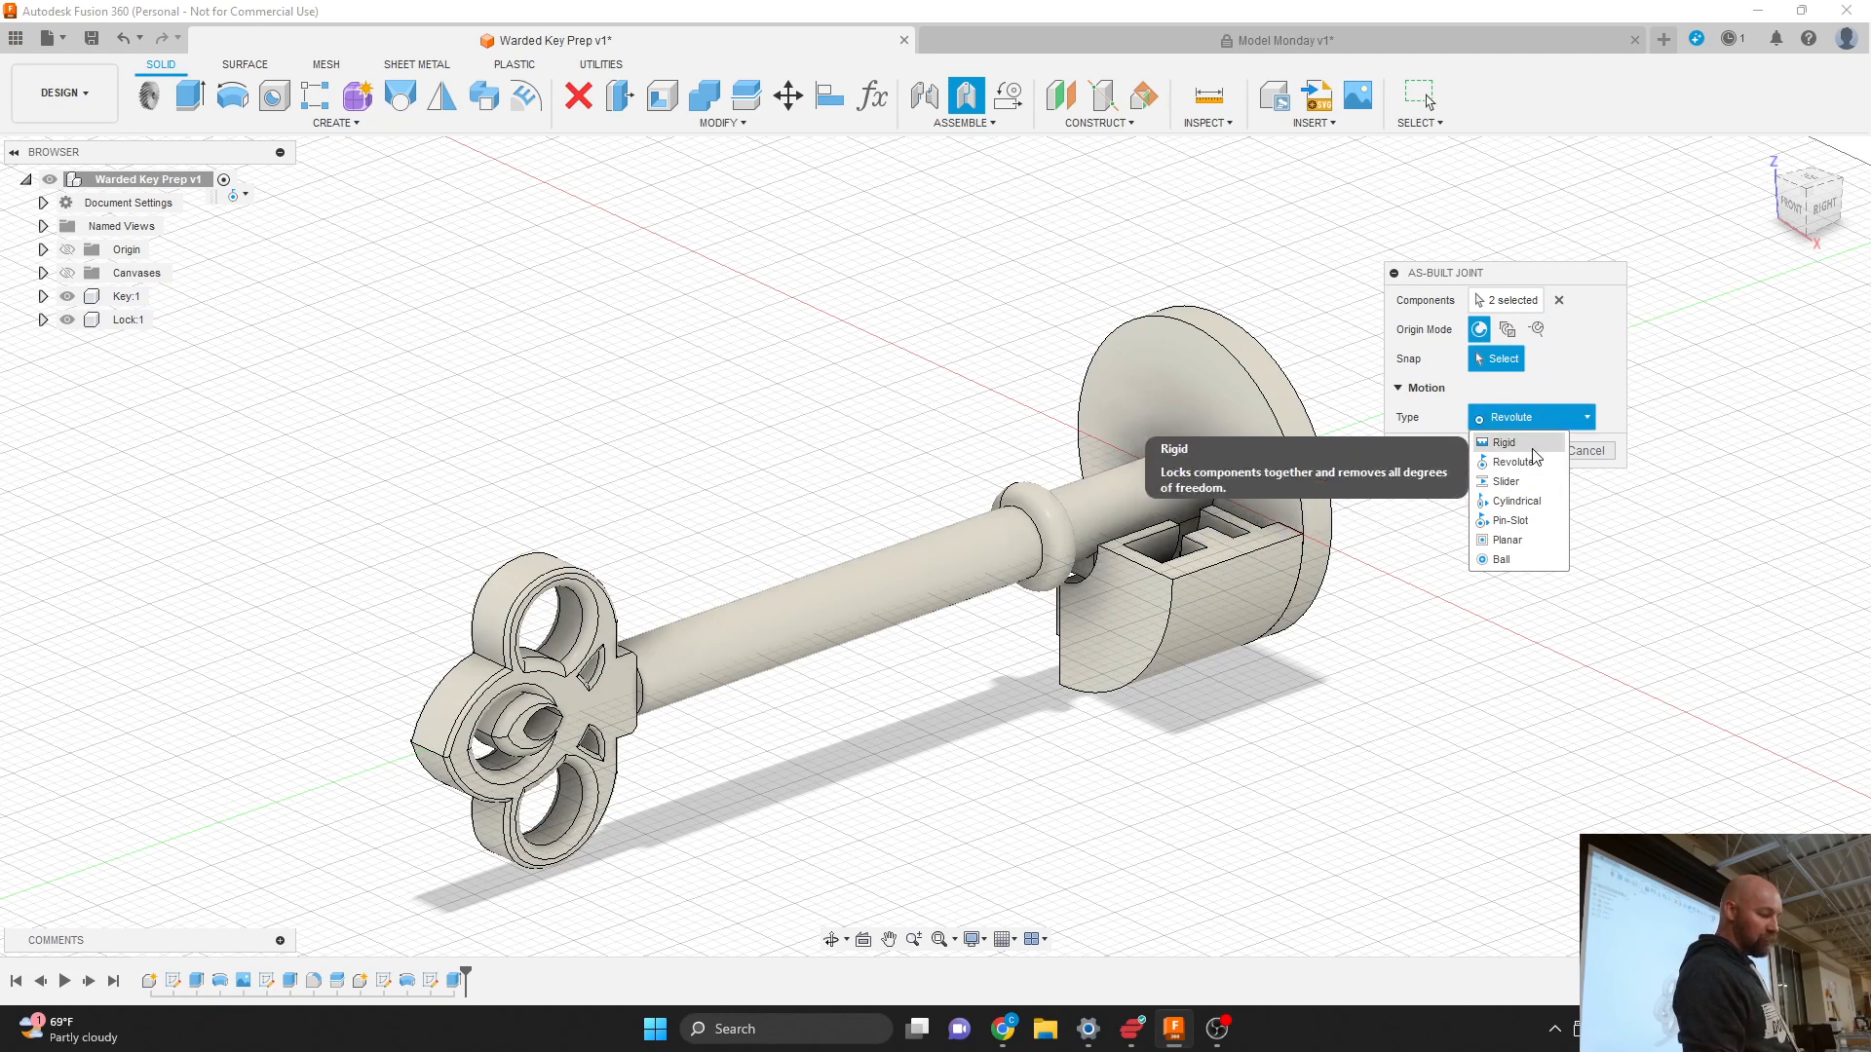
left_click(1536, 446)
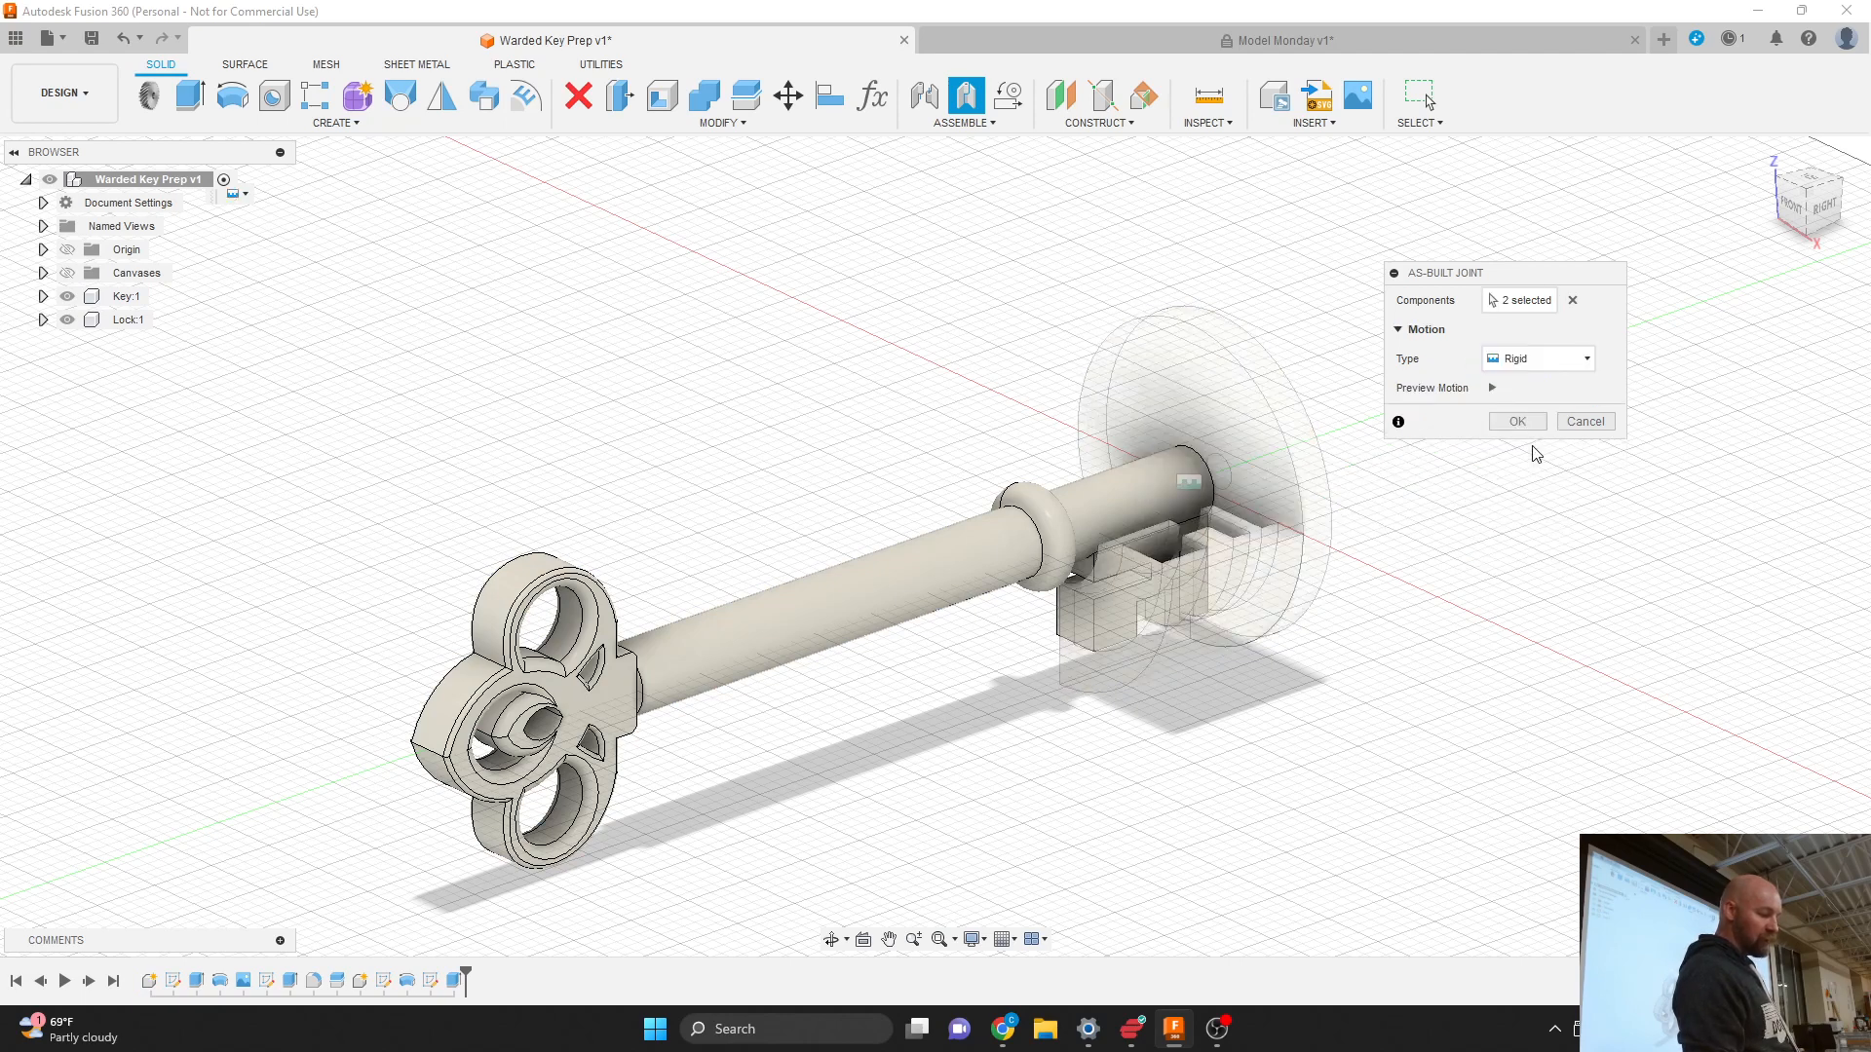
left_click(1540, 364)
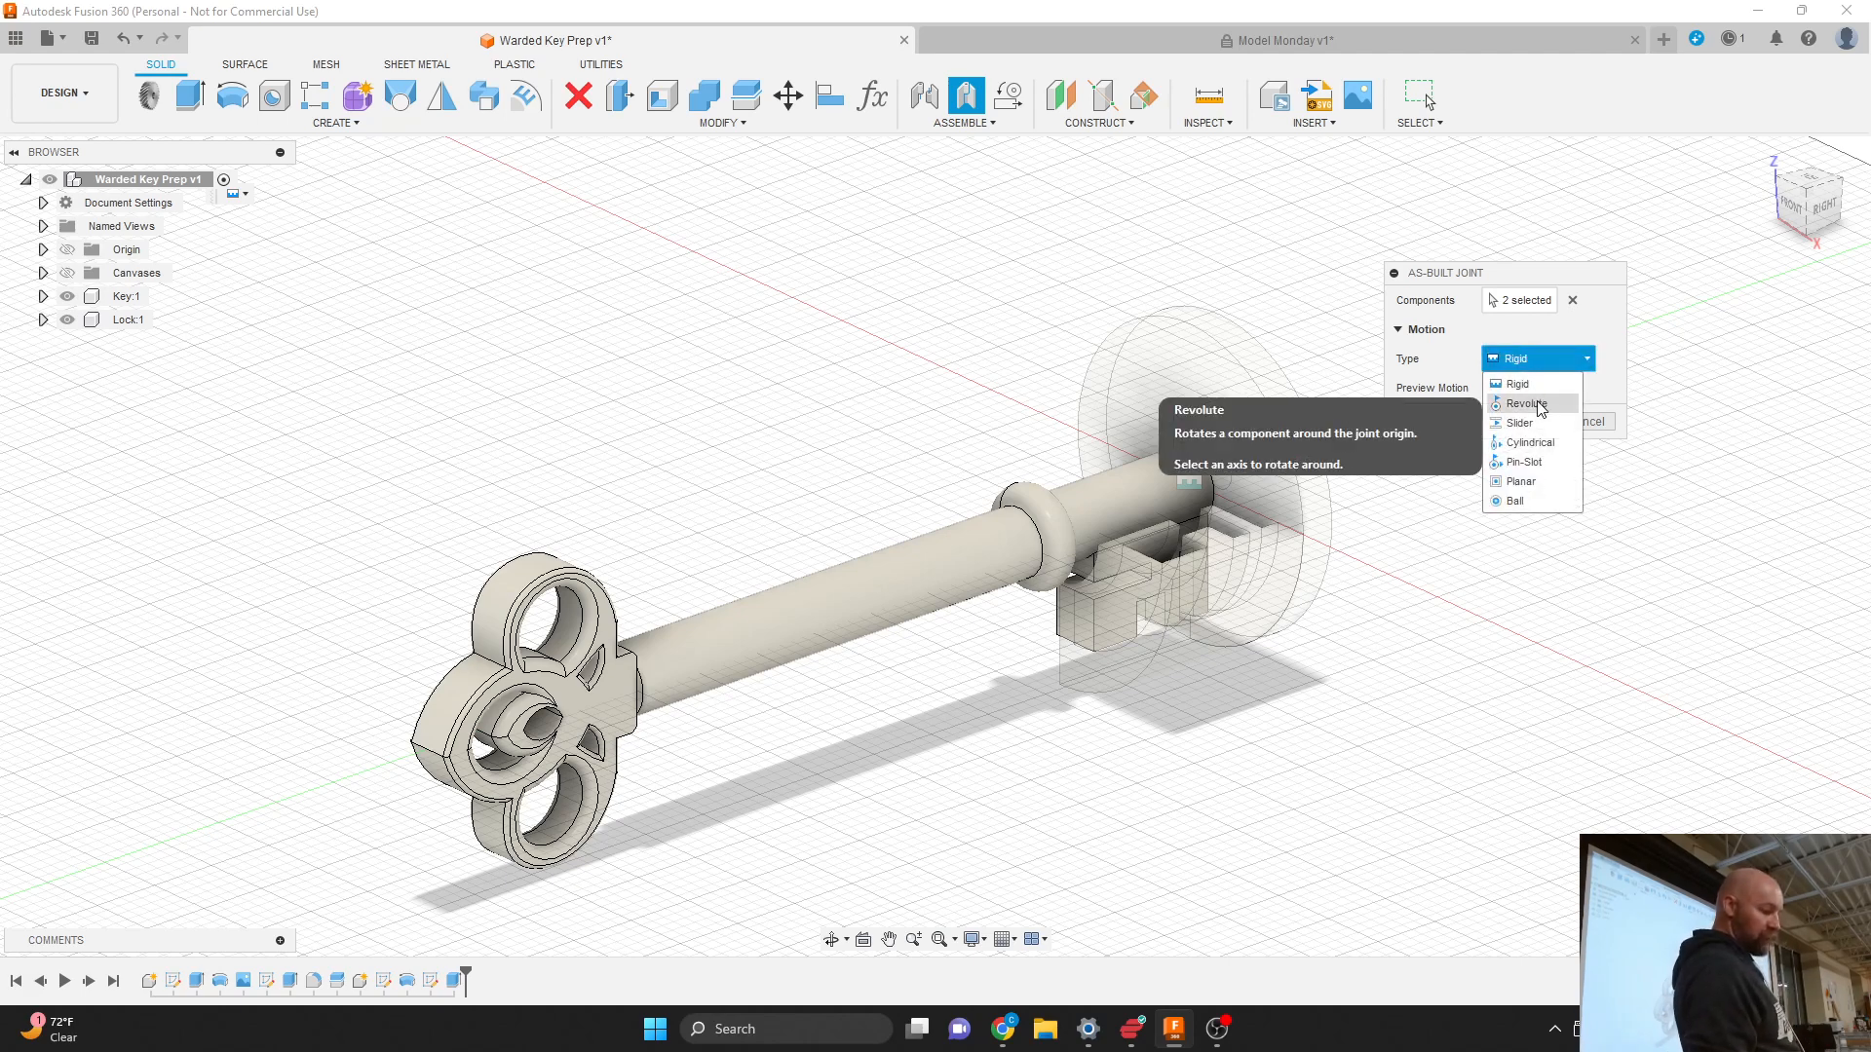
left_click(1529, 404)
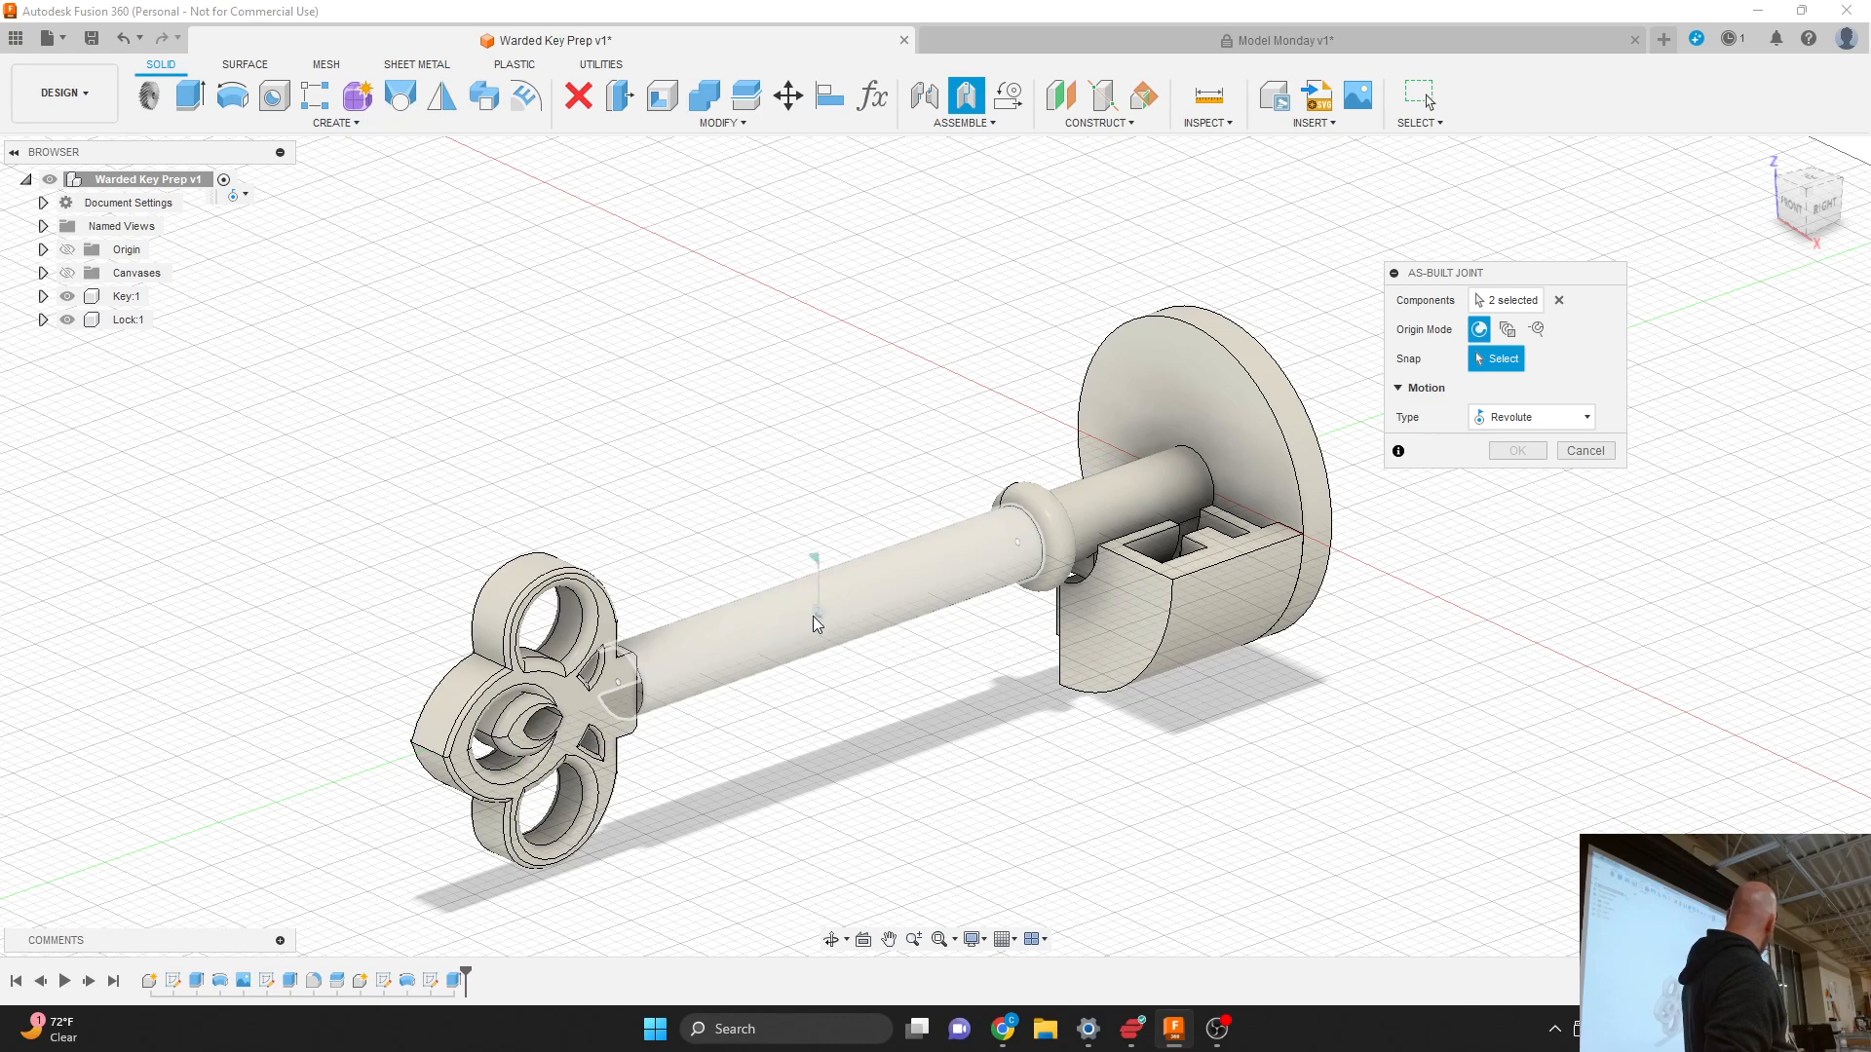
Step: Snap the revolute joint's origin to the middle of the key's shaft, preview the motion and complete the joint
left_click(814, 618)
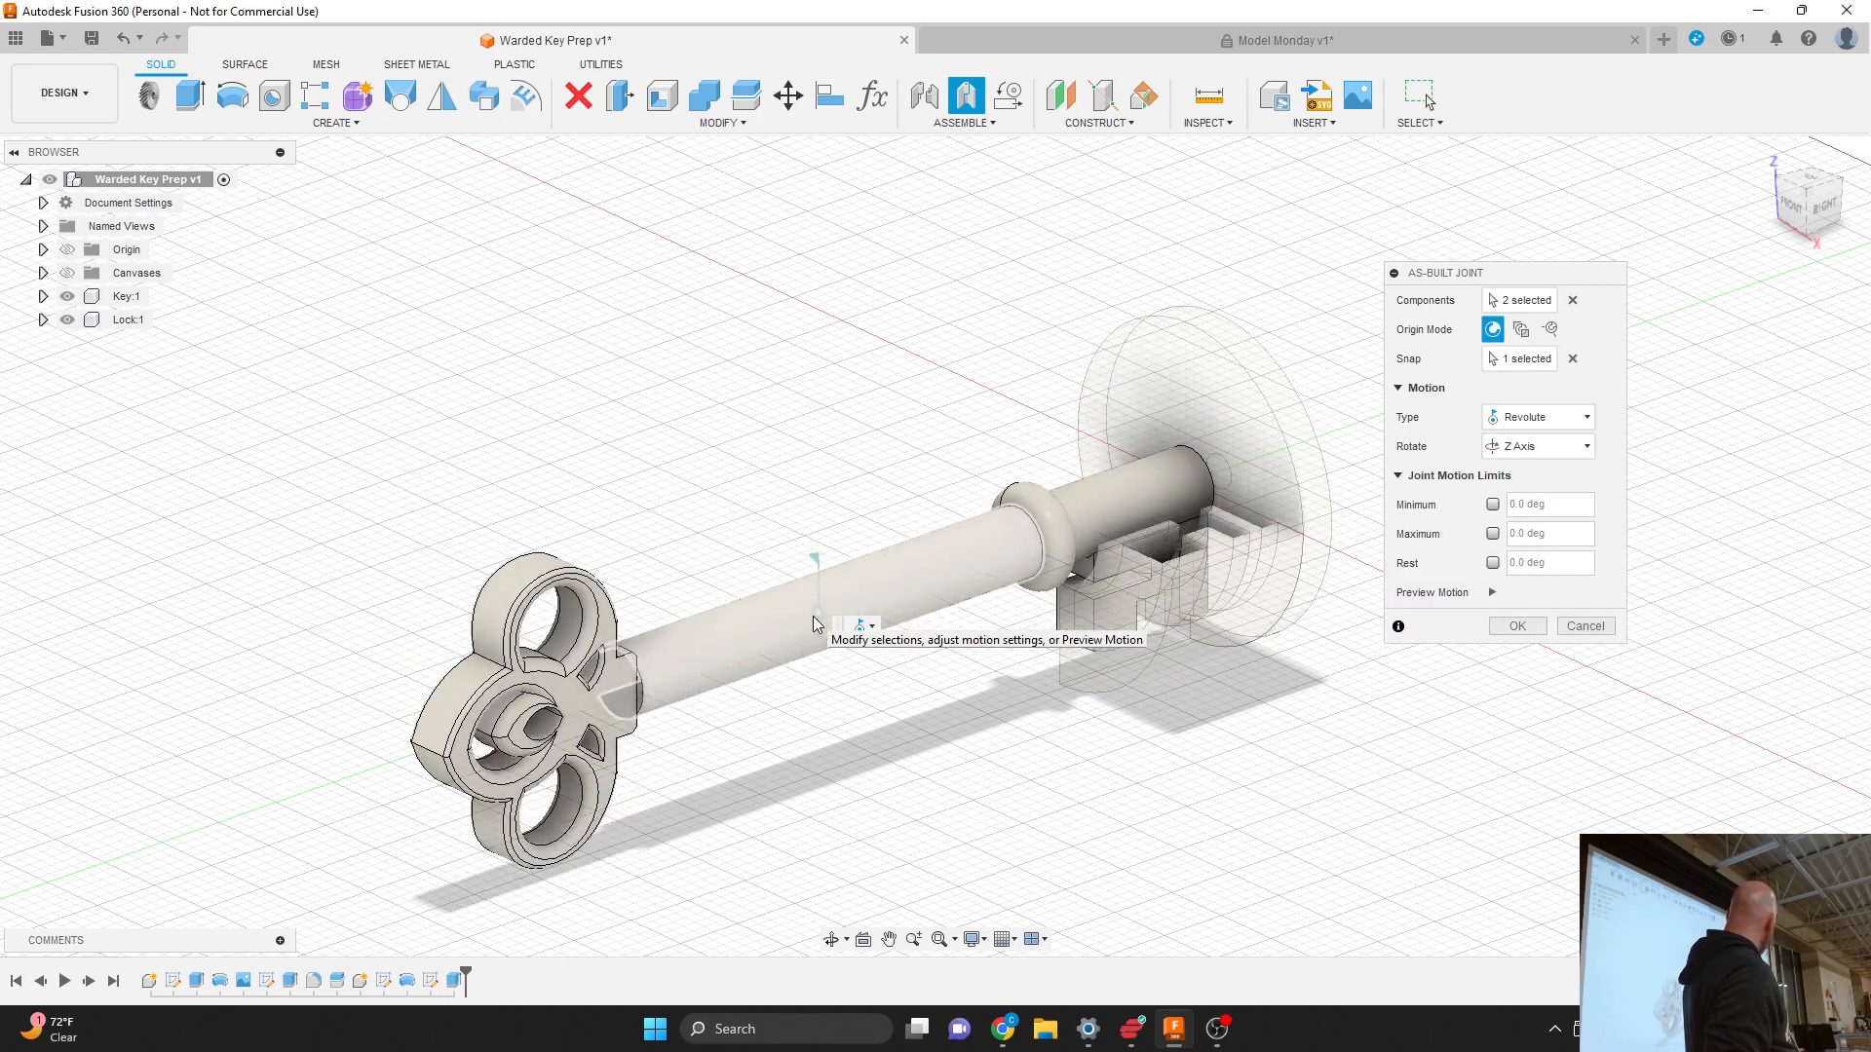
left_click(1490, 592)
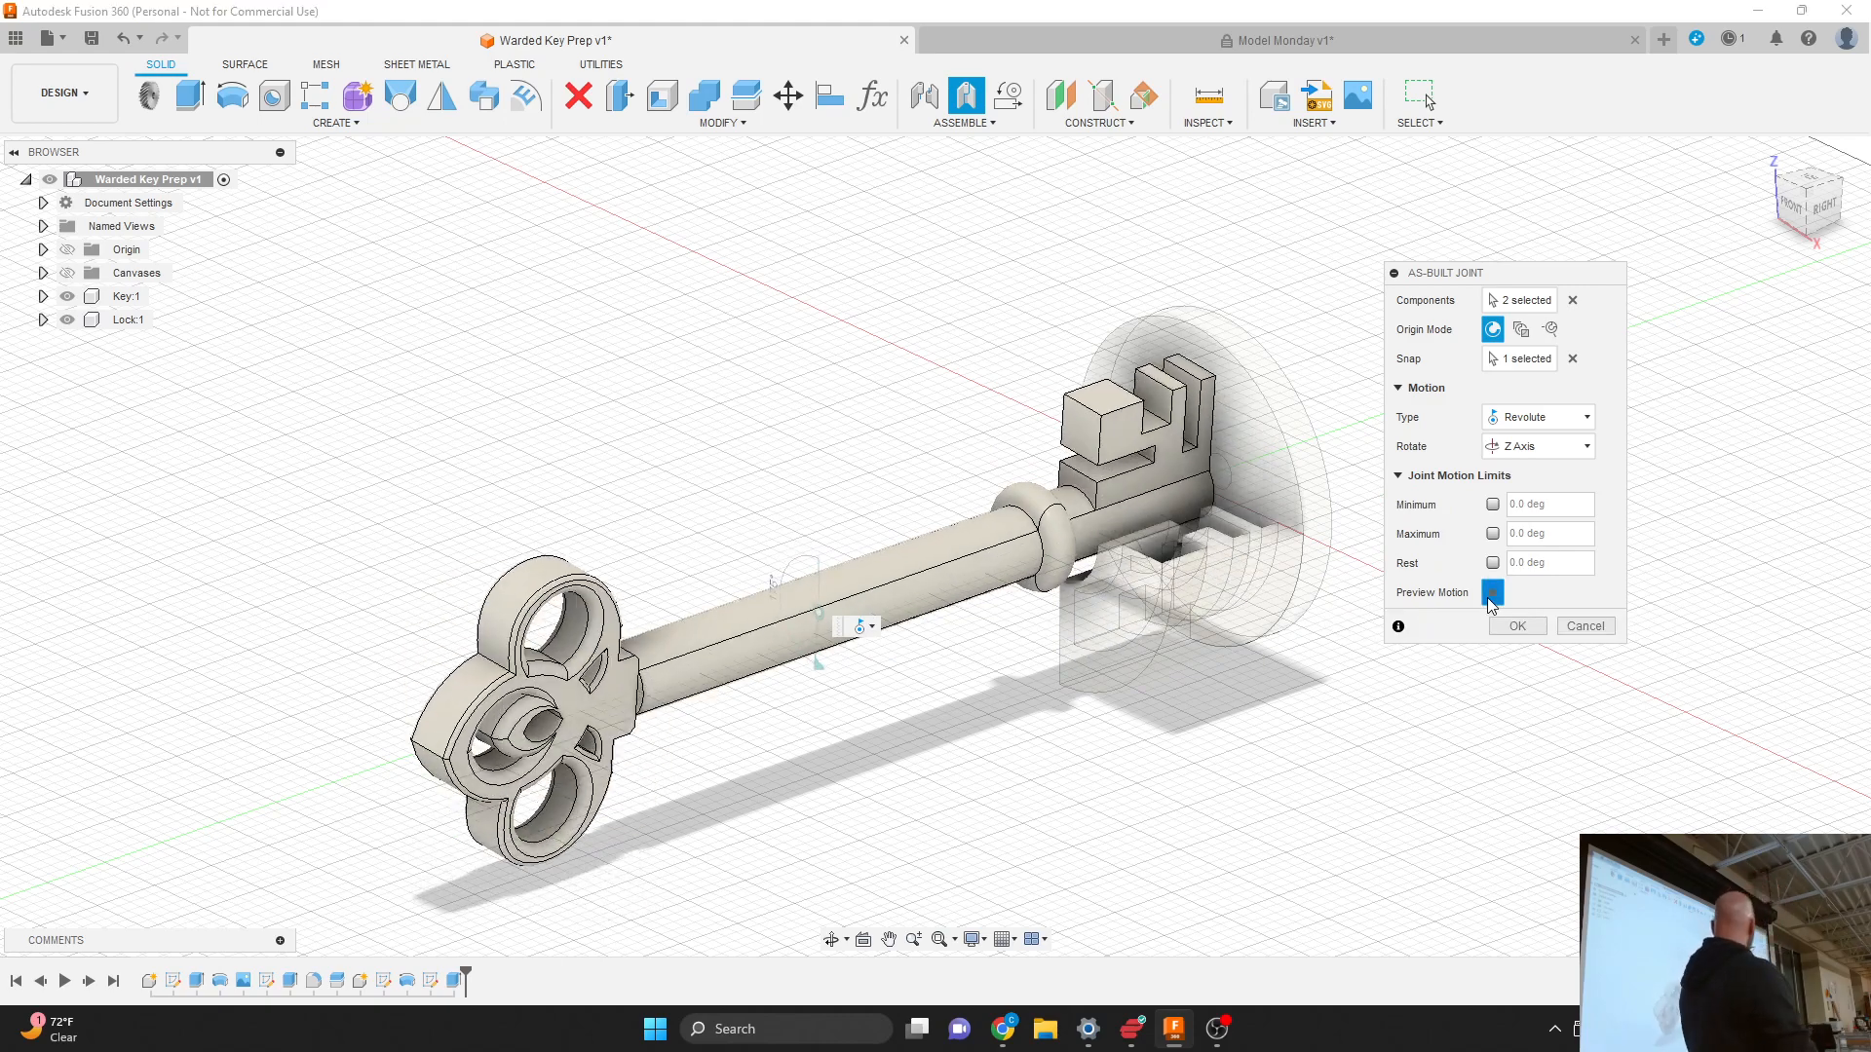
left_click(1515, 626)
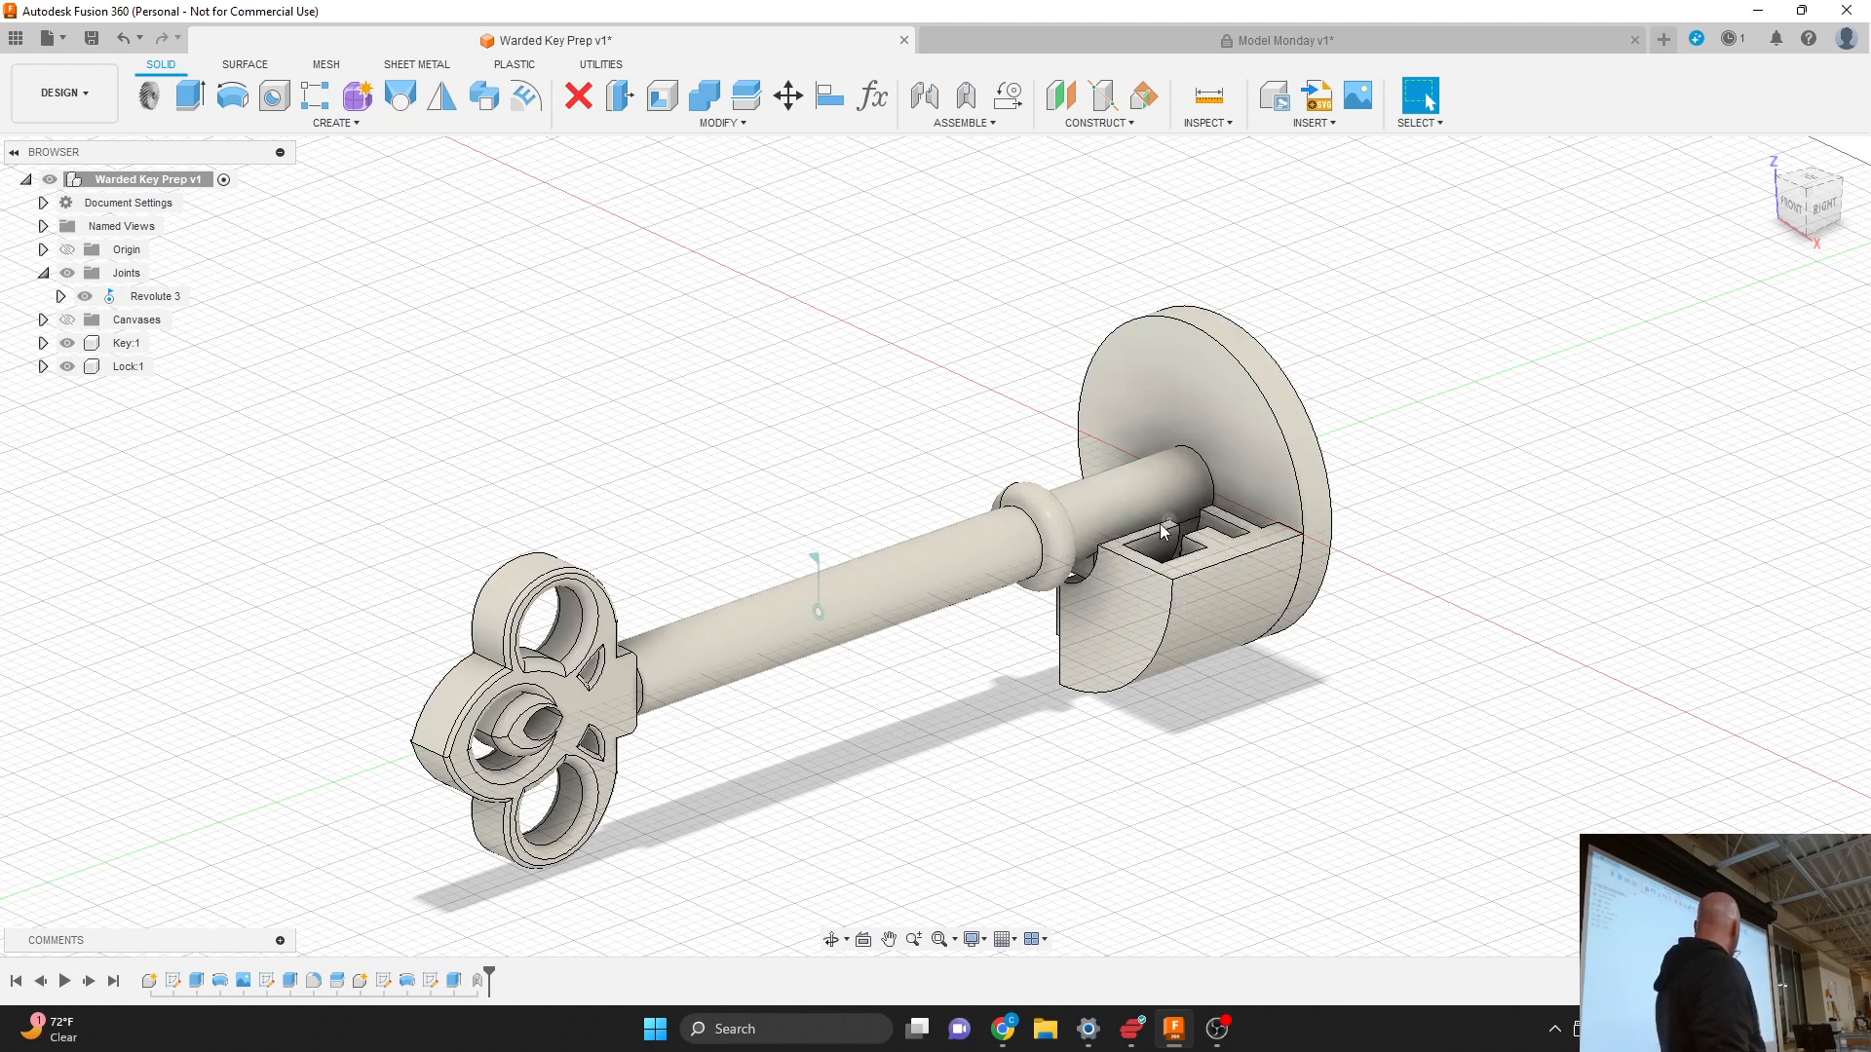
Step: Drive the new revolute joint to rotate the key to 50 degrees
left_click(820, 563)
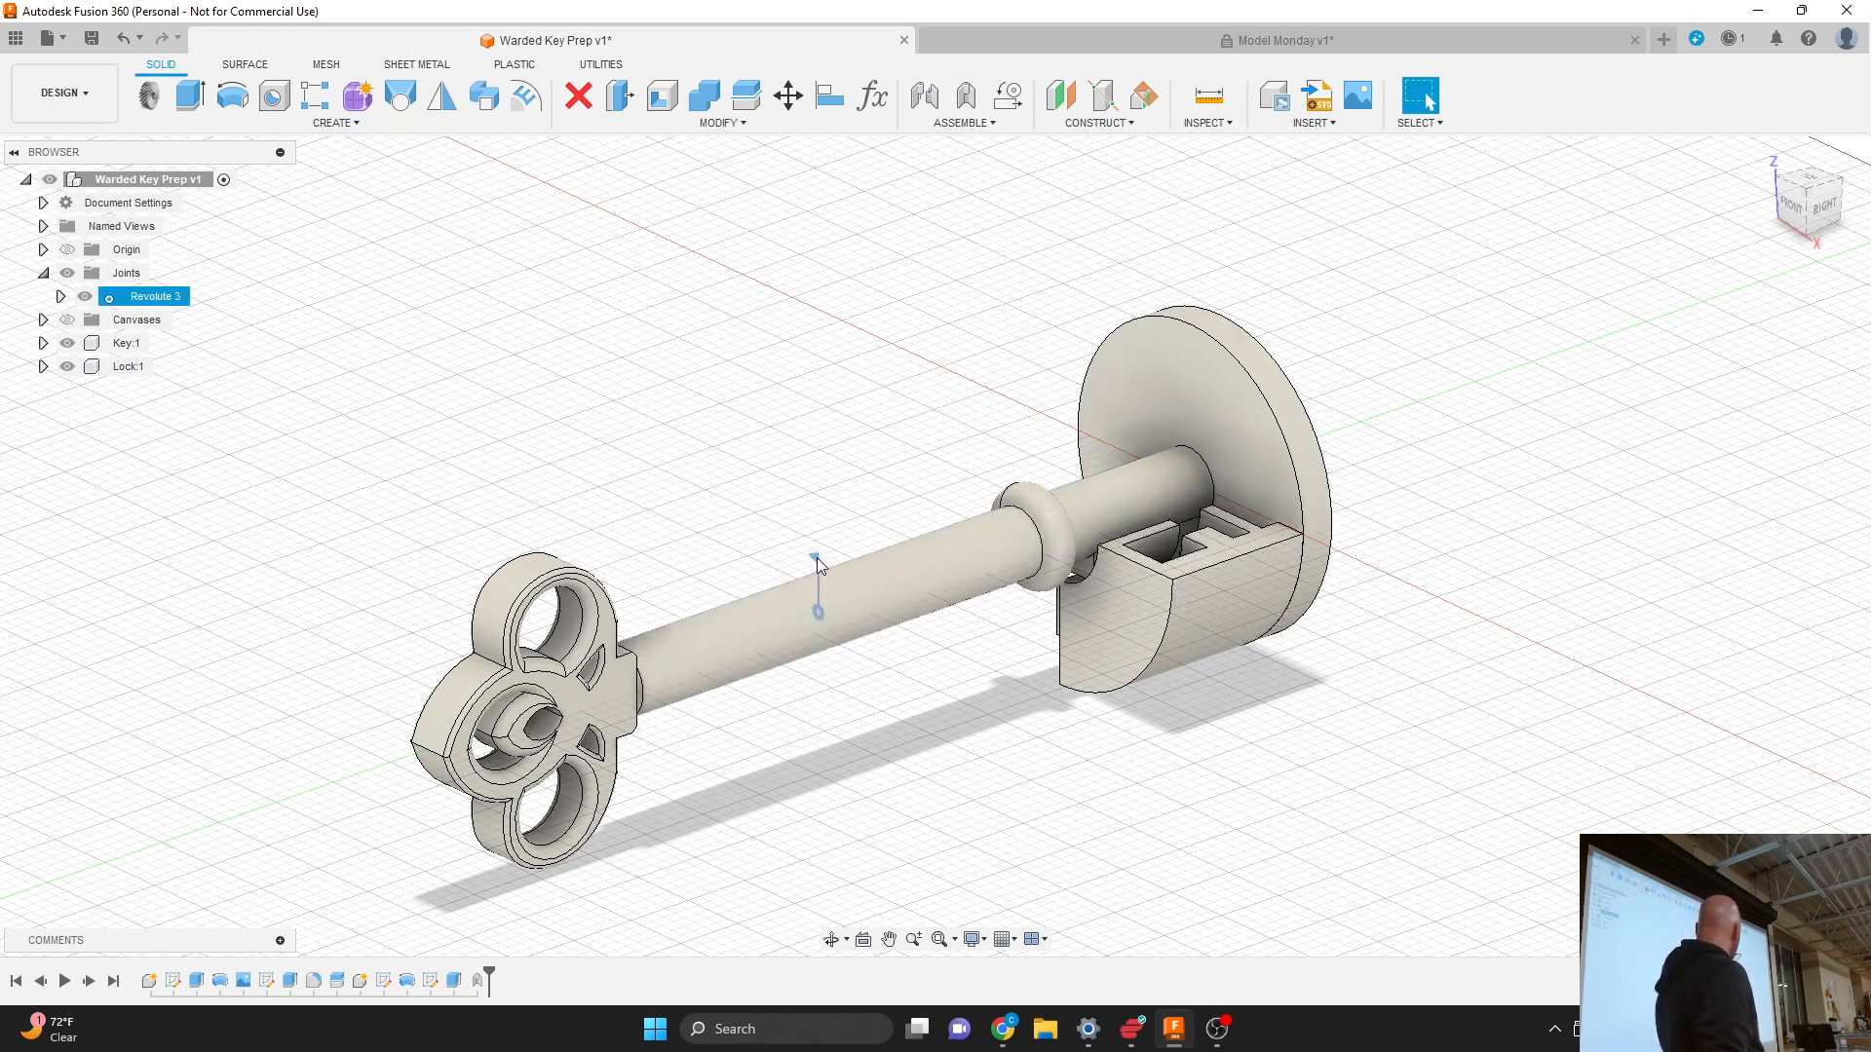
double_click(815, 557)
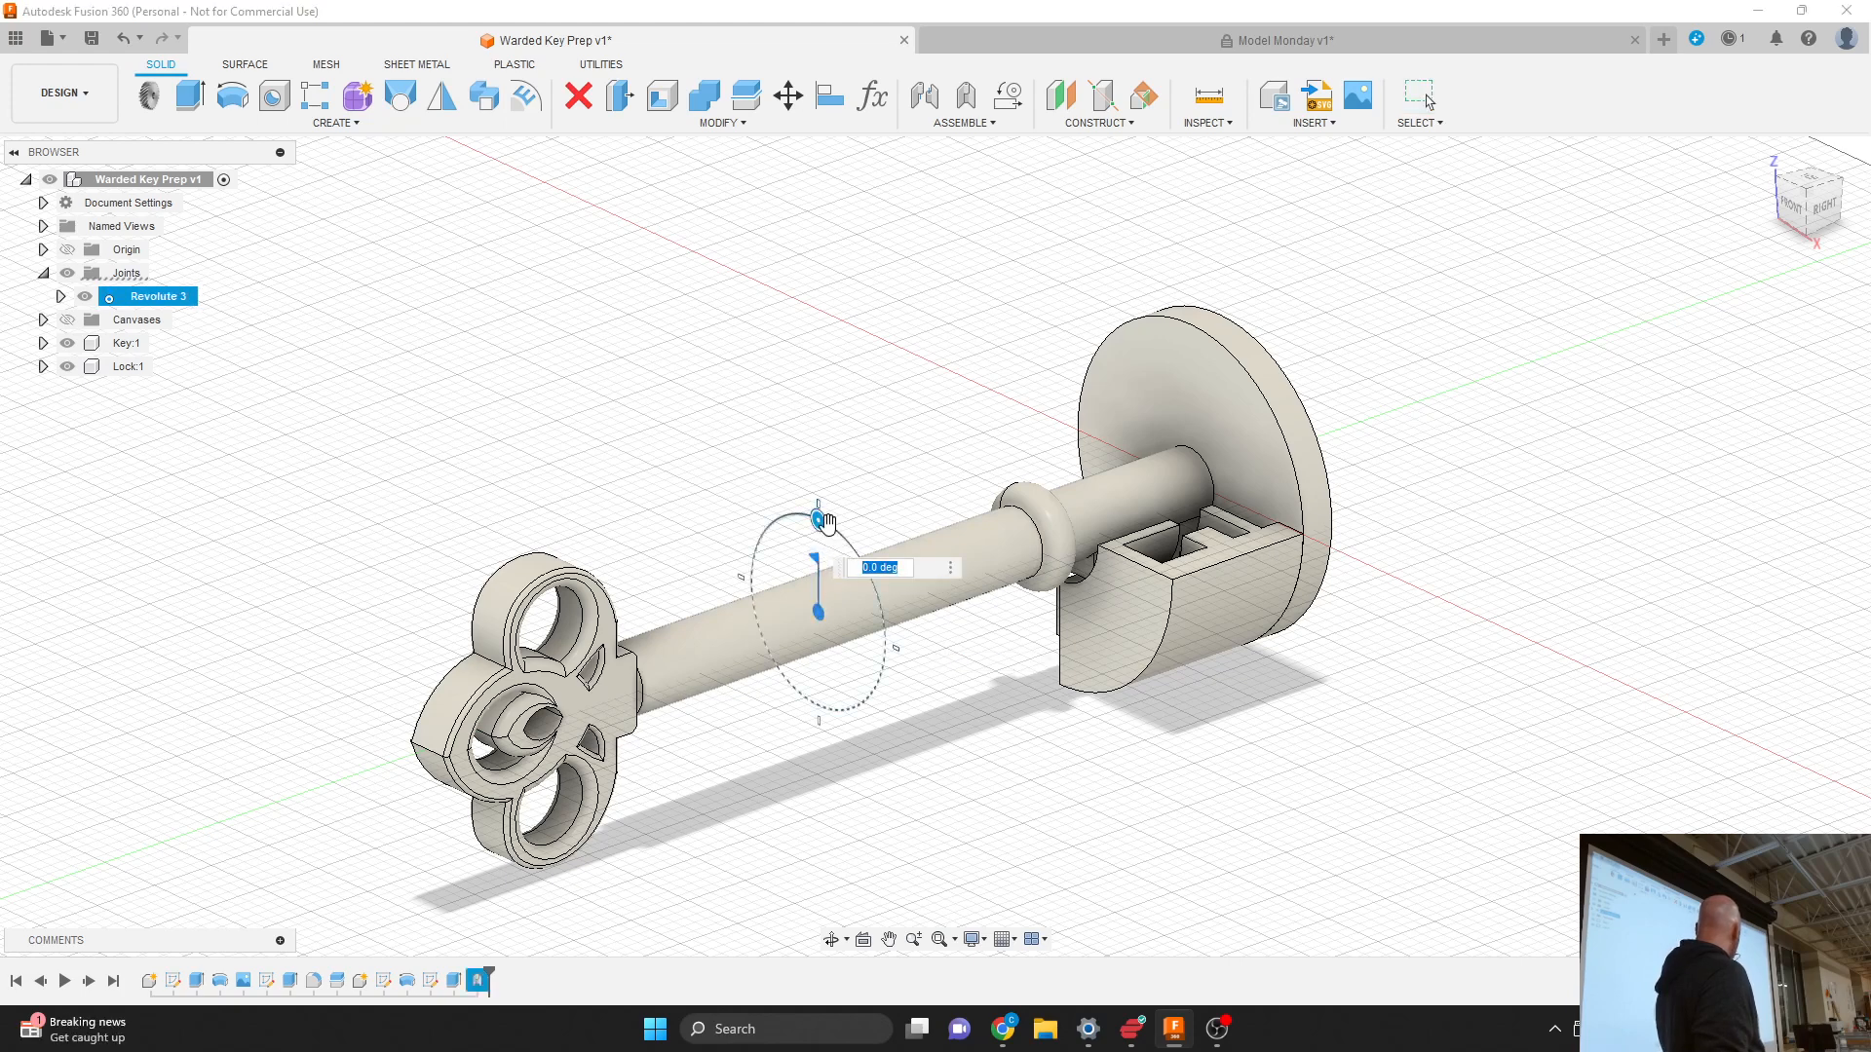
left_click_drag(818, 517, 756, 513)
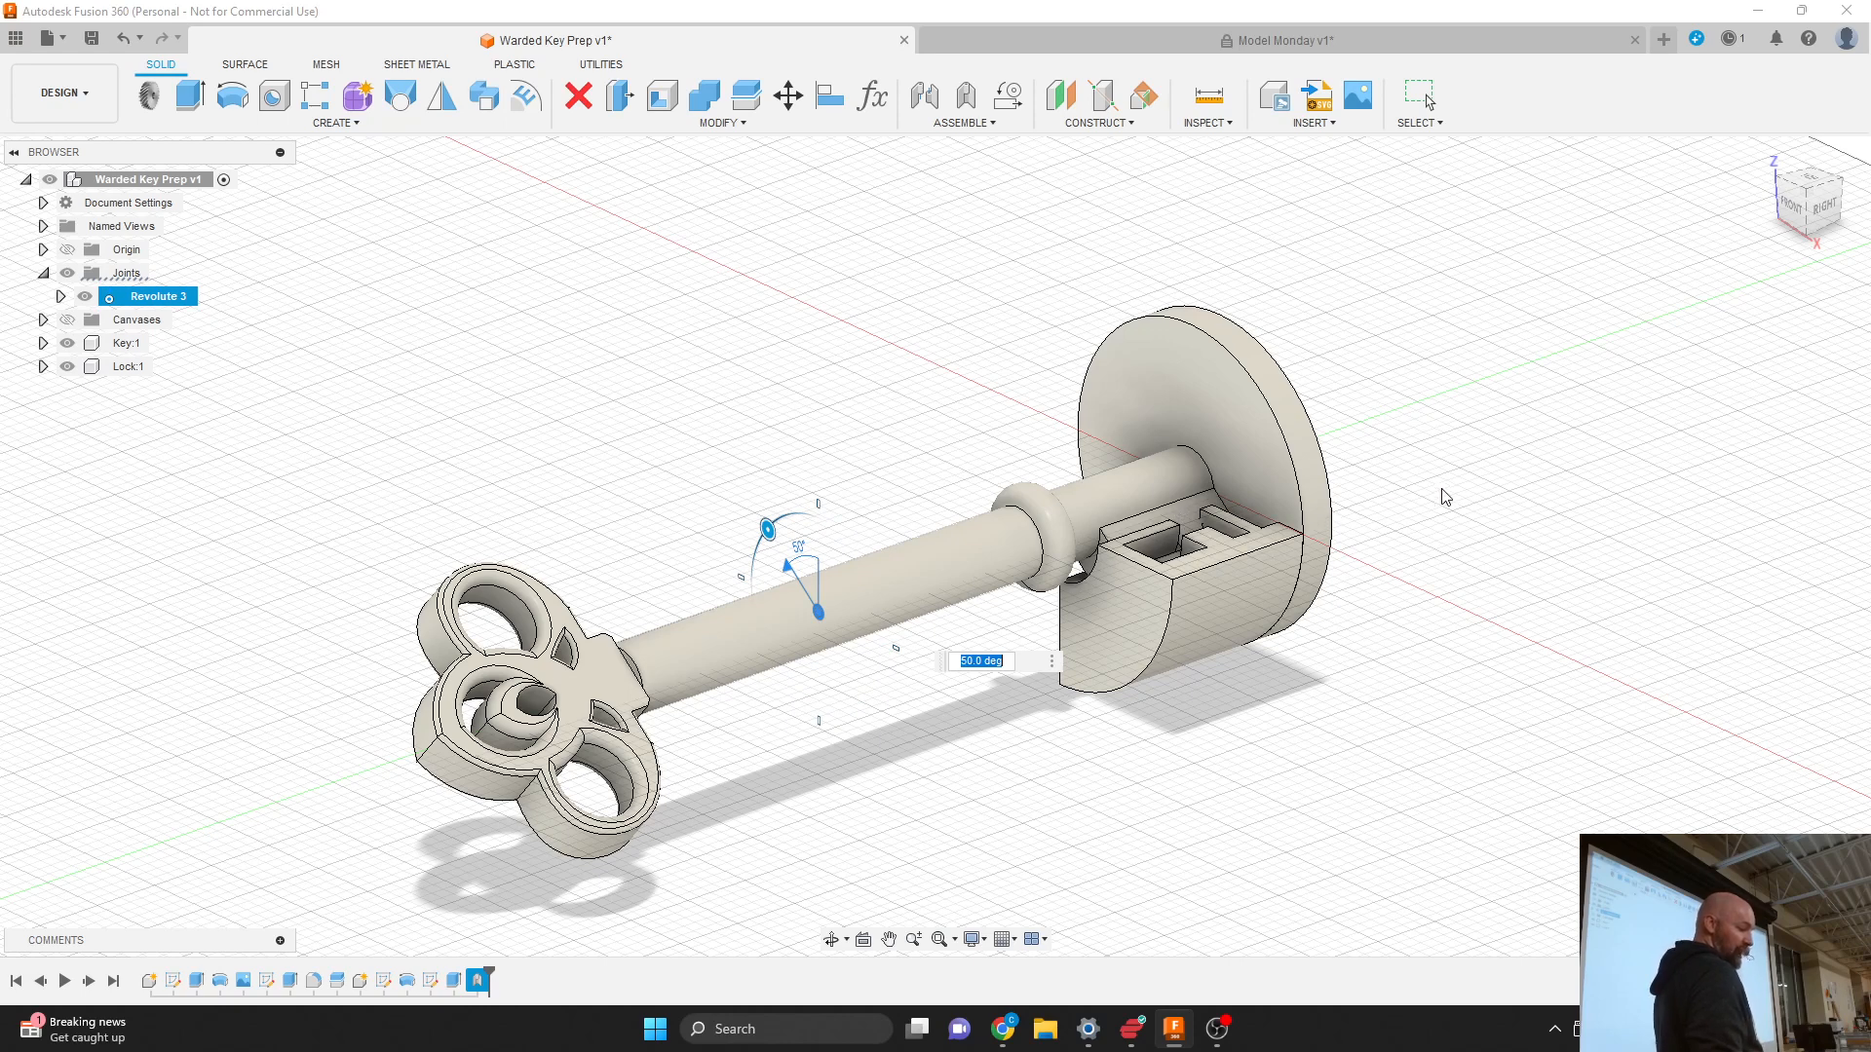
key("Return")
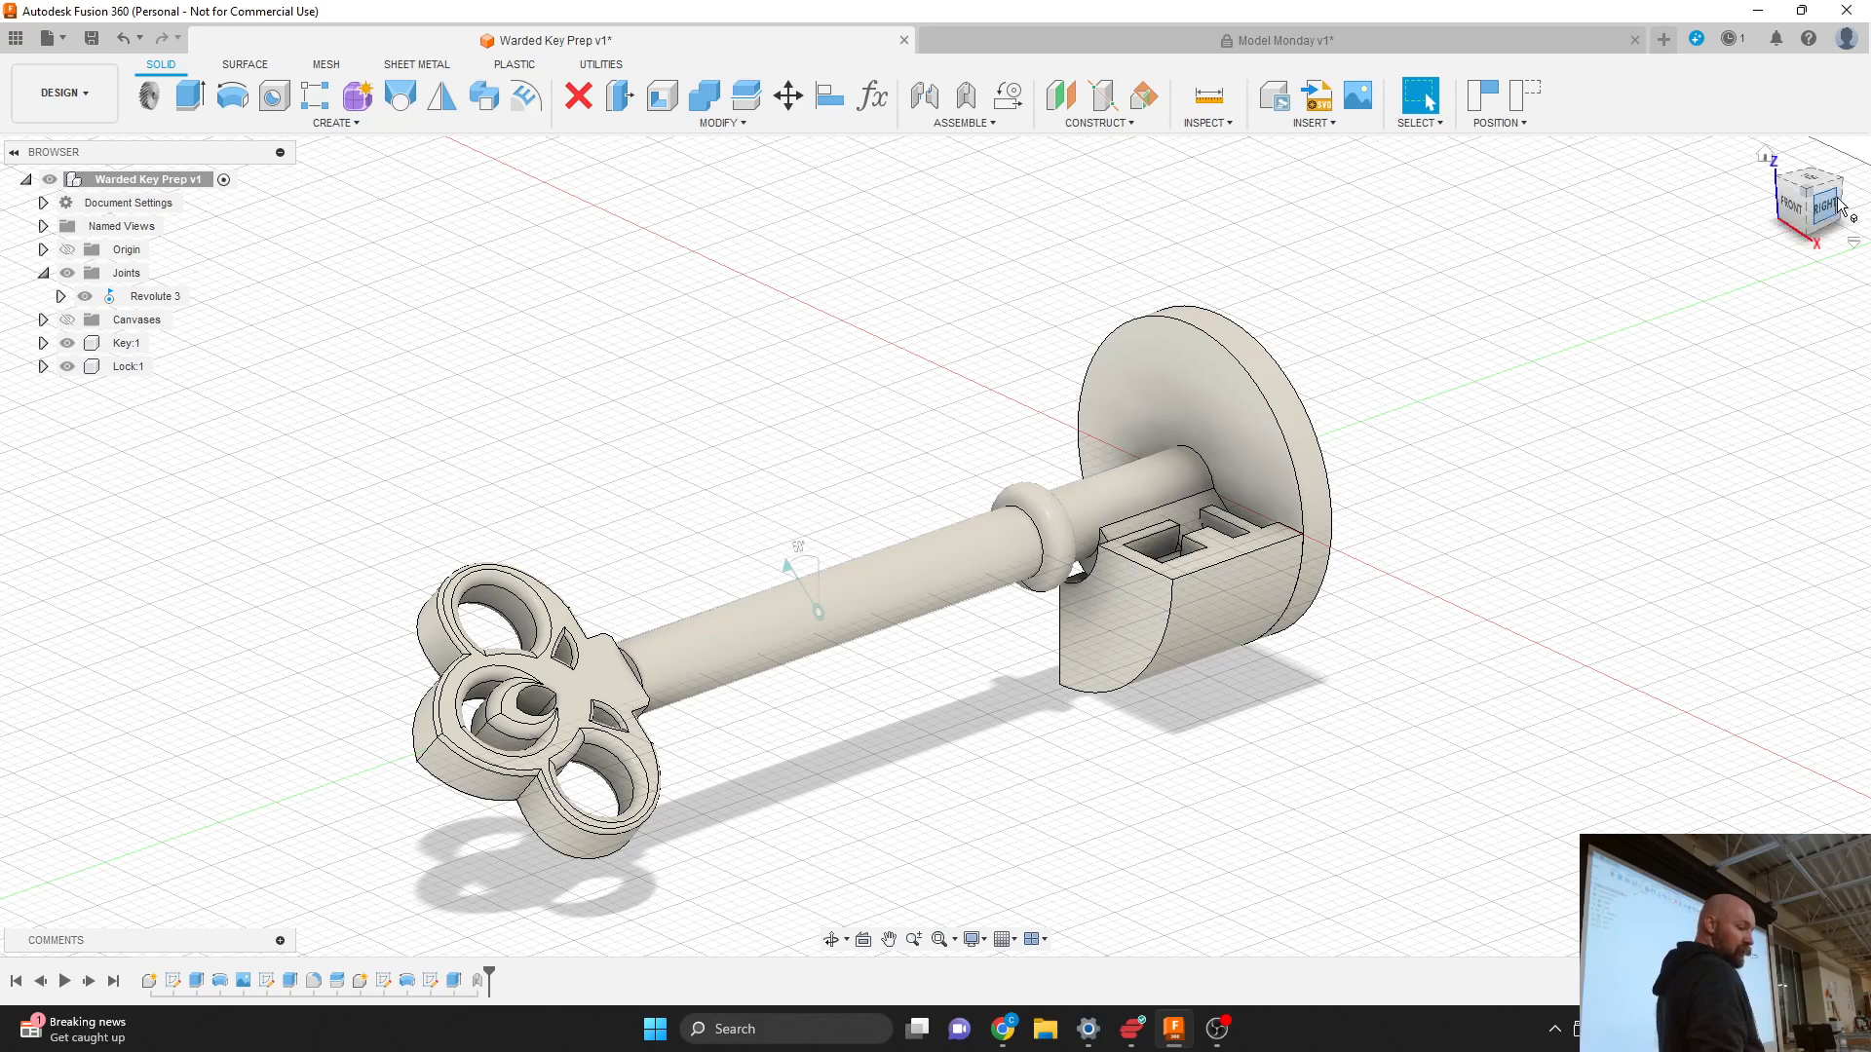
Step: Examine from above and at an angle how the rotated key's bit passes through the lock's wards
left_click_drag(1826, 202, 1754, 282)
scroll(991, 814, "up", 5)
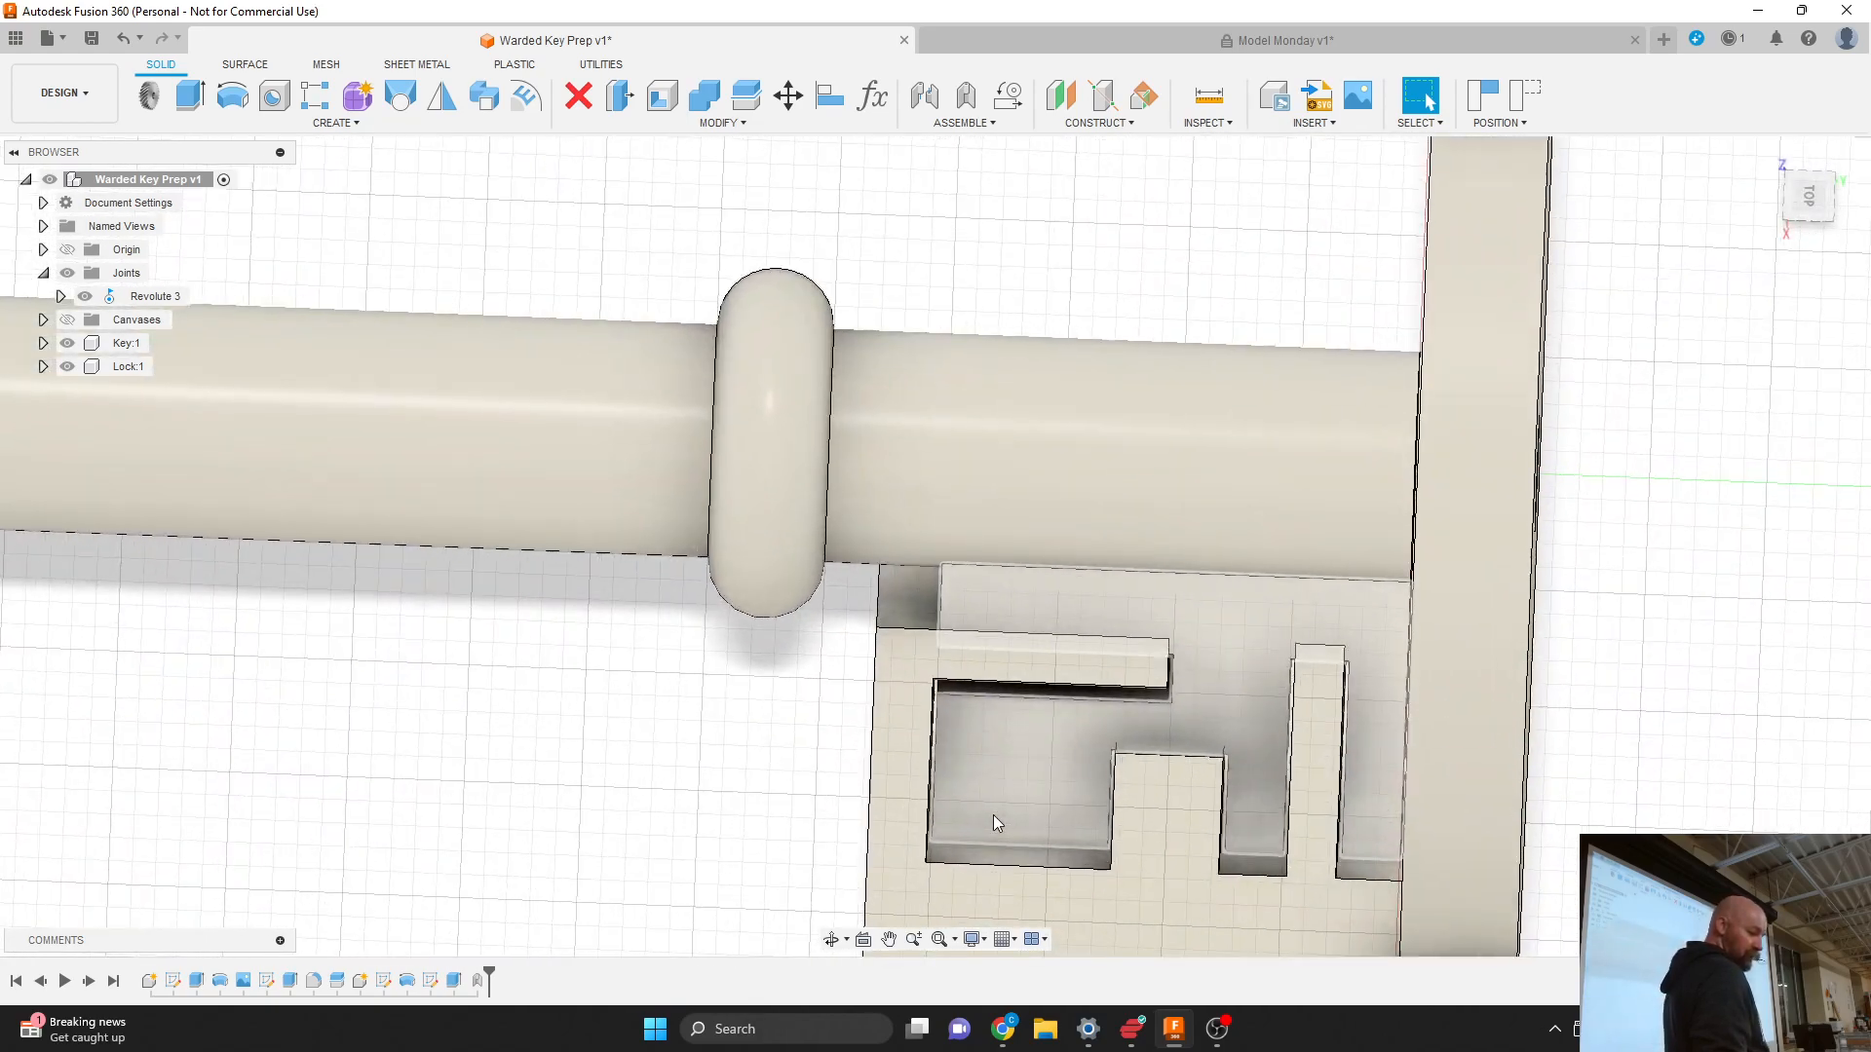
scroll(992, 814, "up", 2)
scroll(1173, 677, "down", 6)
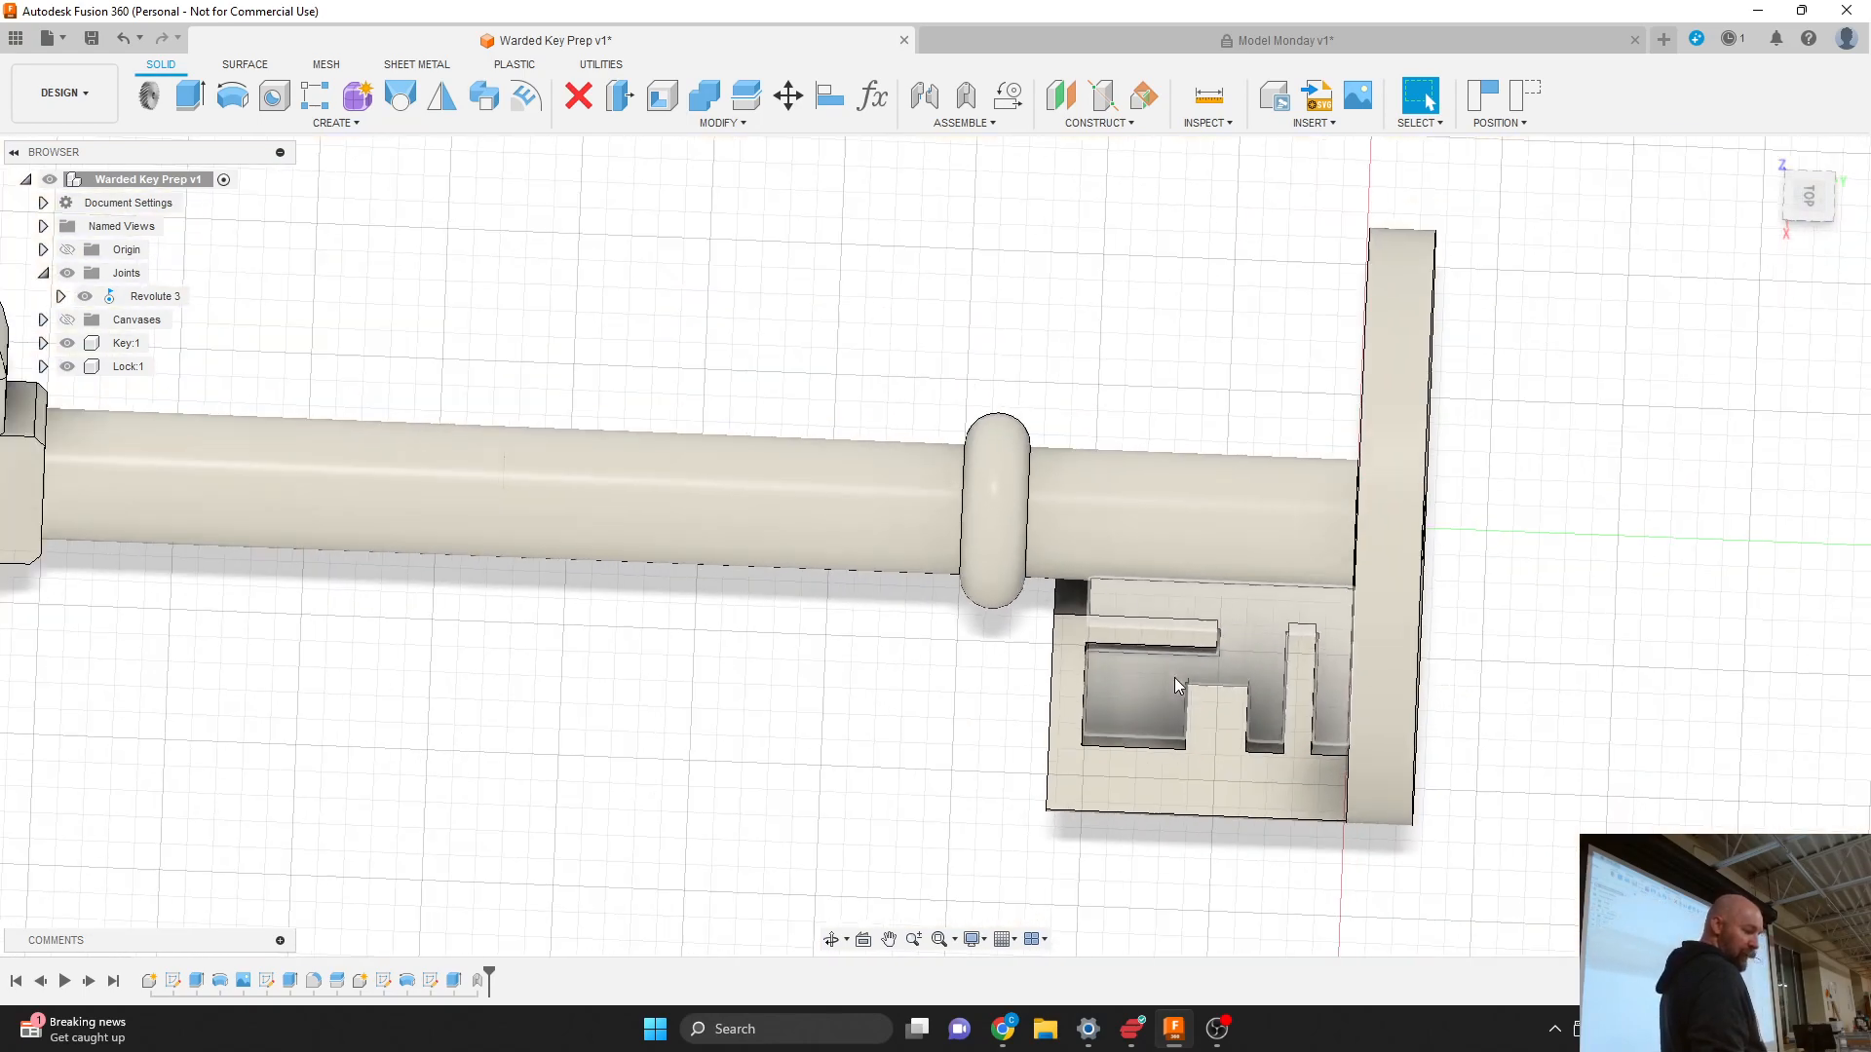
scroll(1173, 677, "down", 1)
left_click_drag(1808, 200, 1827, 185)
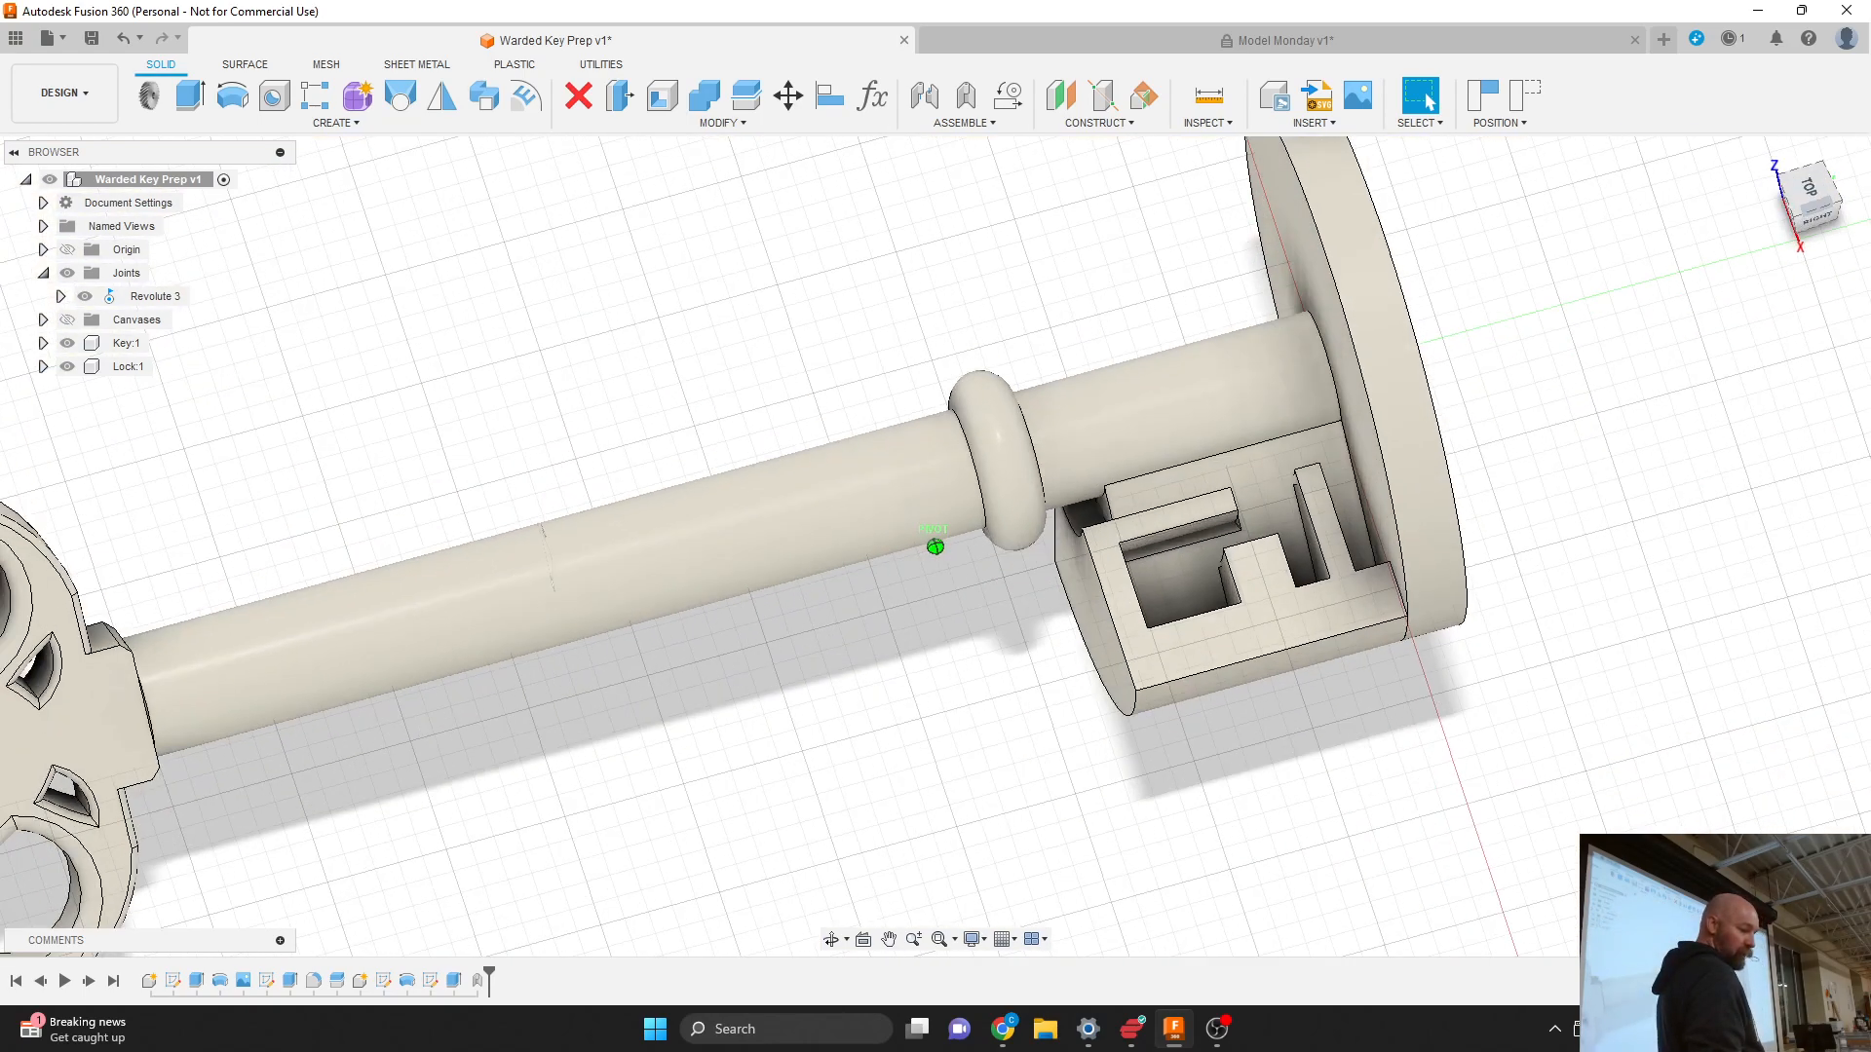
middle_click_drag(1247, 731, 1368, 635, "shift")
scroll(1368, 636, "down", 2)
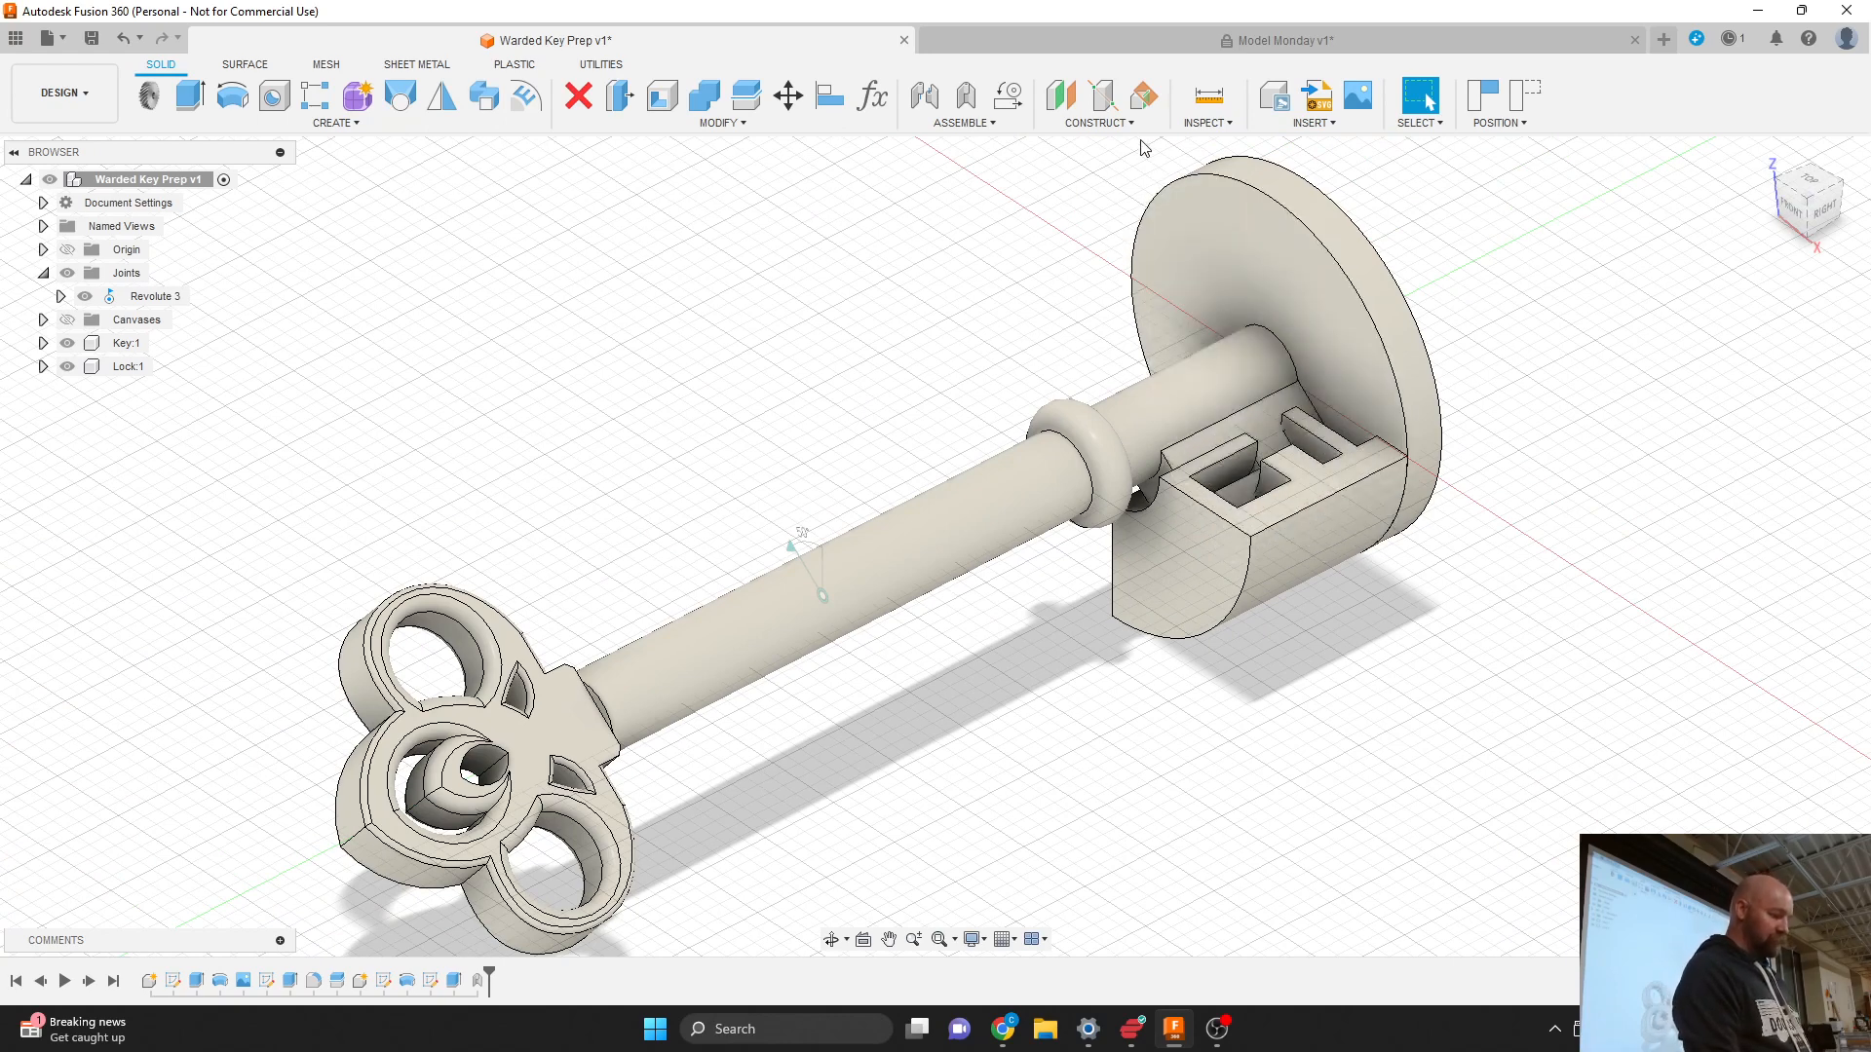
Step: Create a section analysis on the horizontal plane level with the wards' top face, at a distance of 0.00 in
left_click(1114, 127)
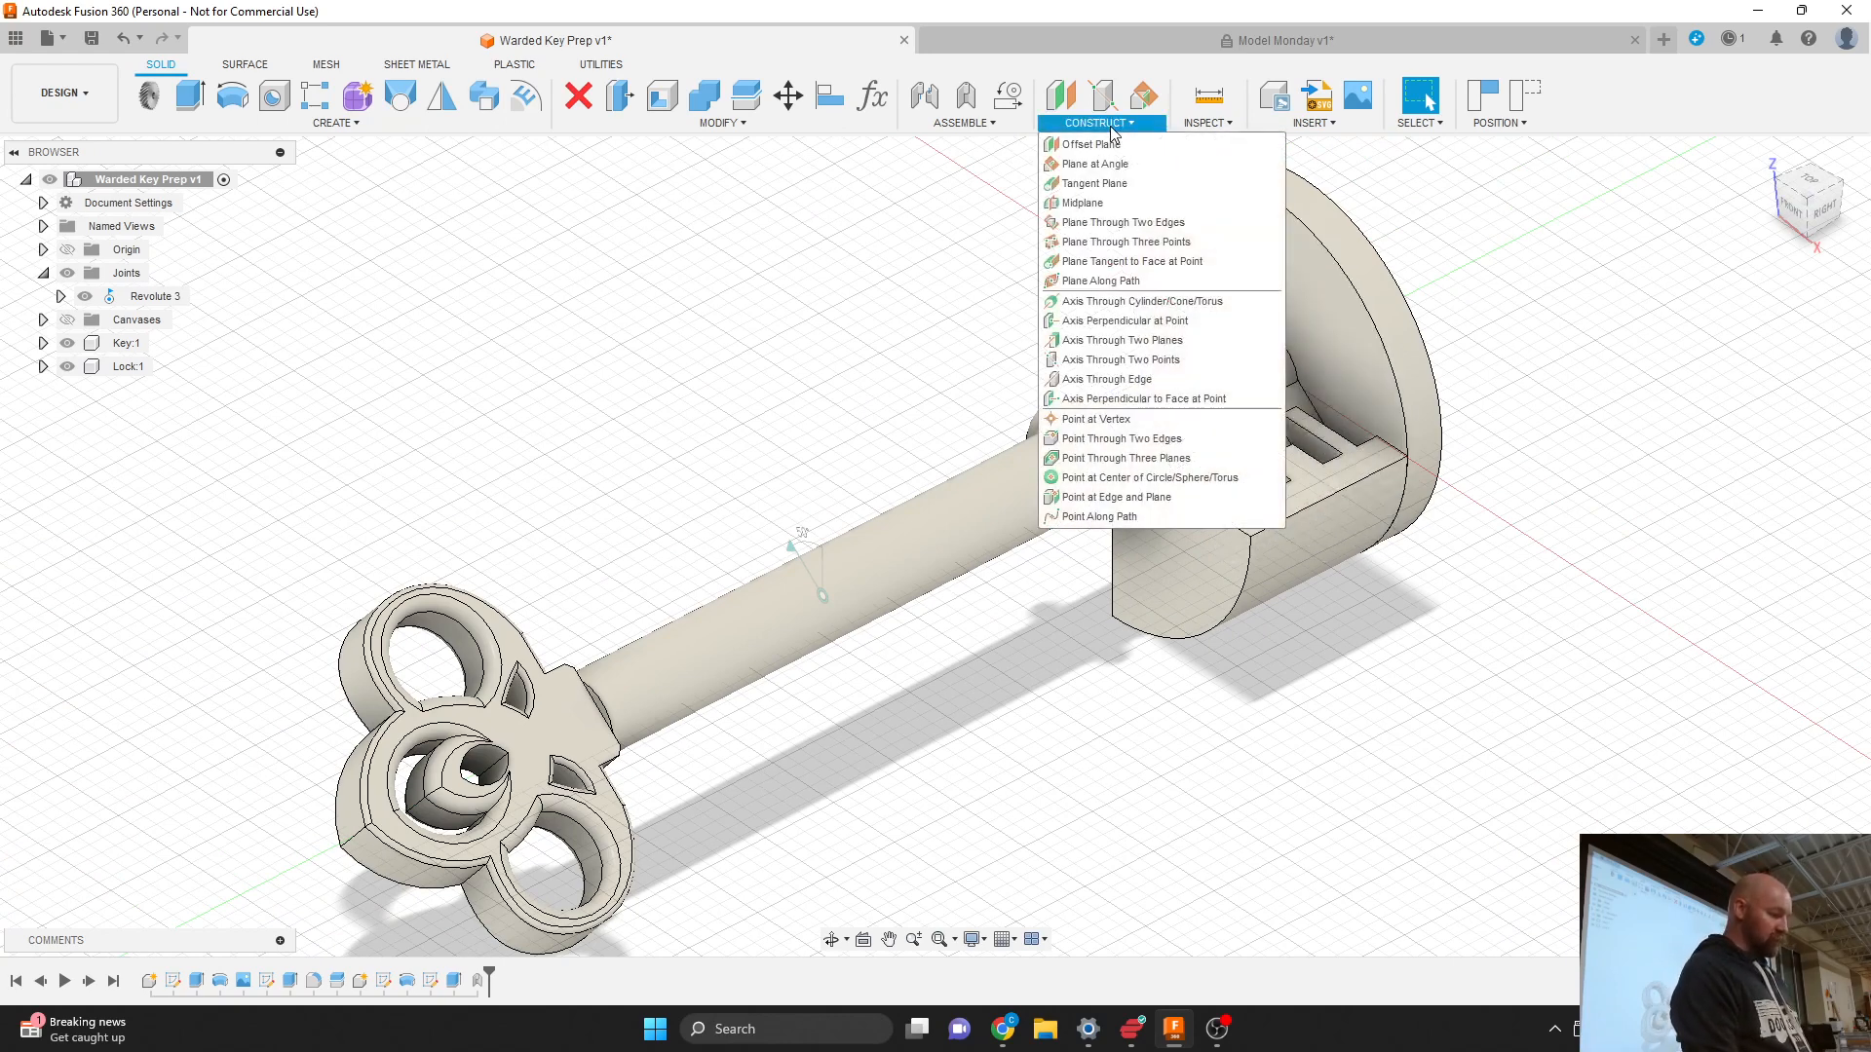
mouse_move(1208, 125)
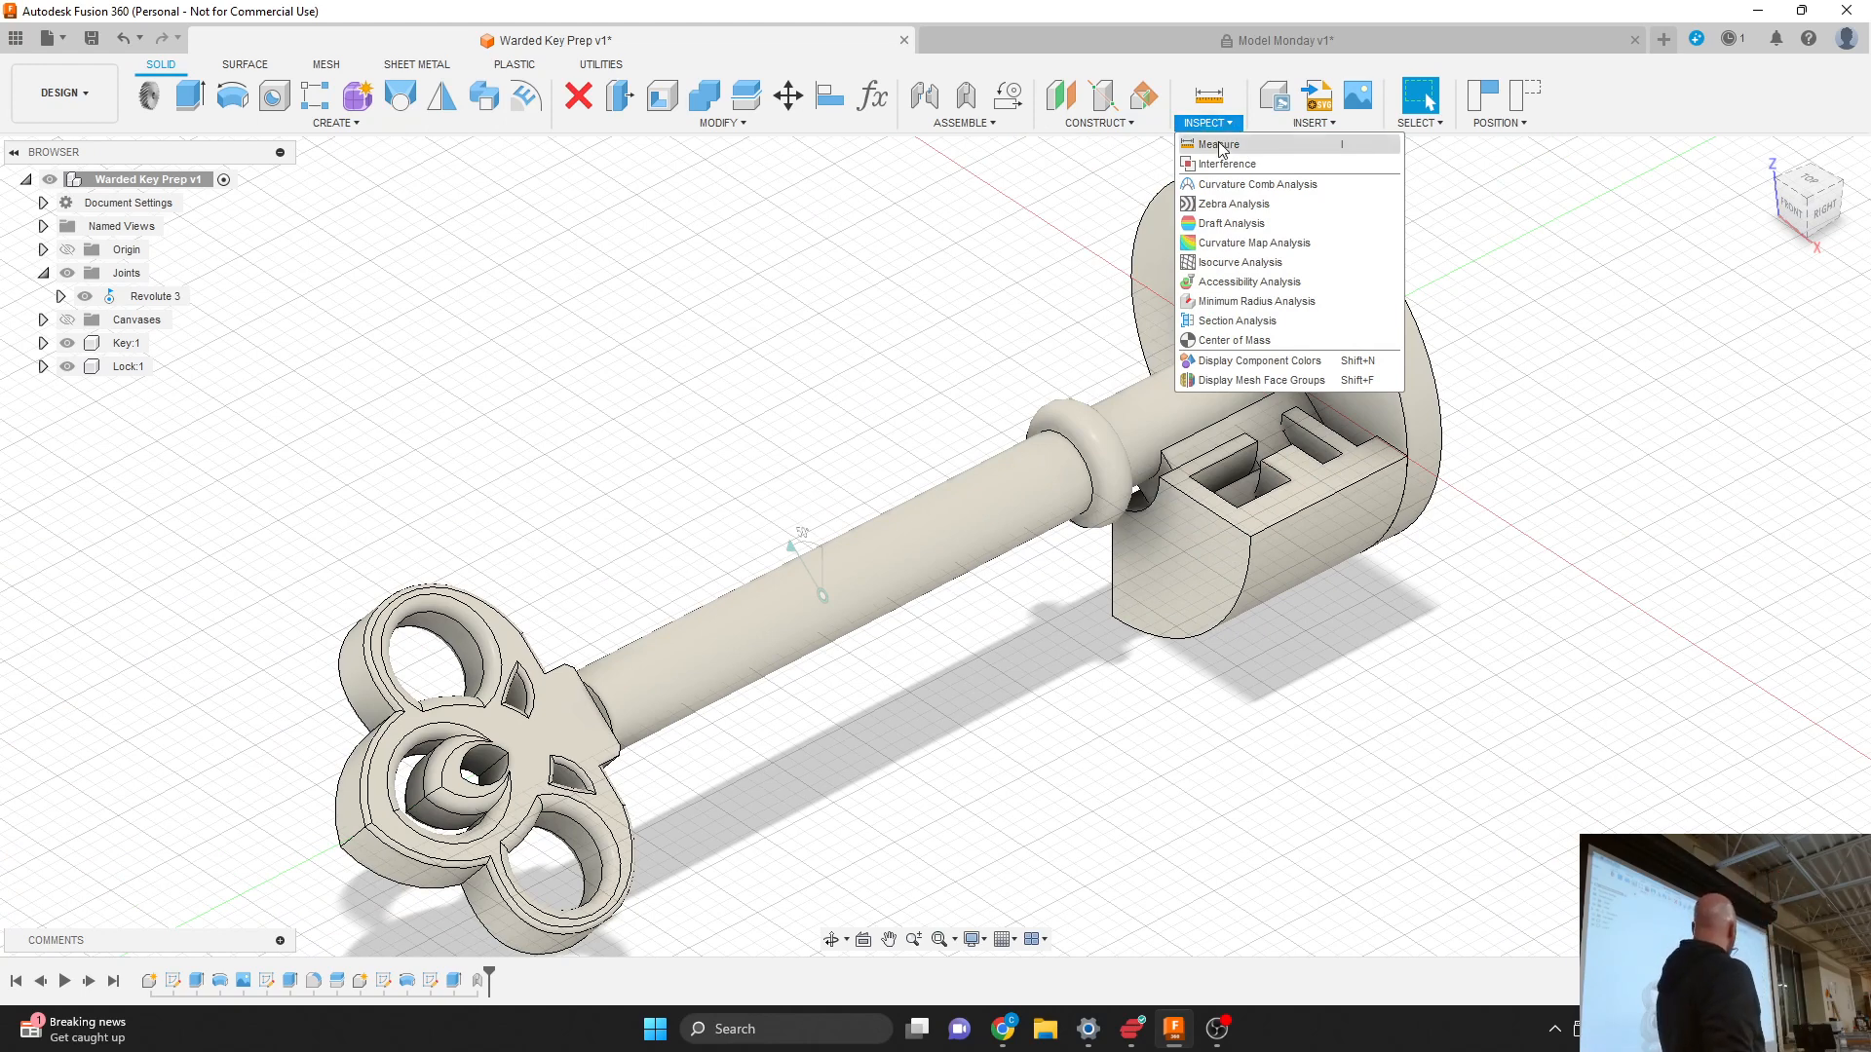
left_click(1257, 323)
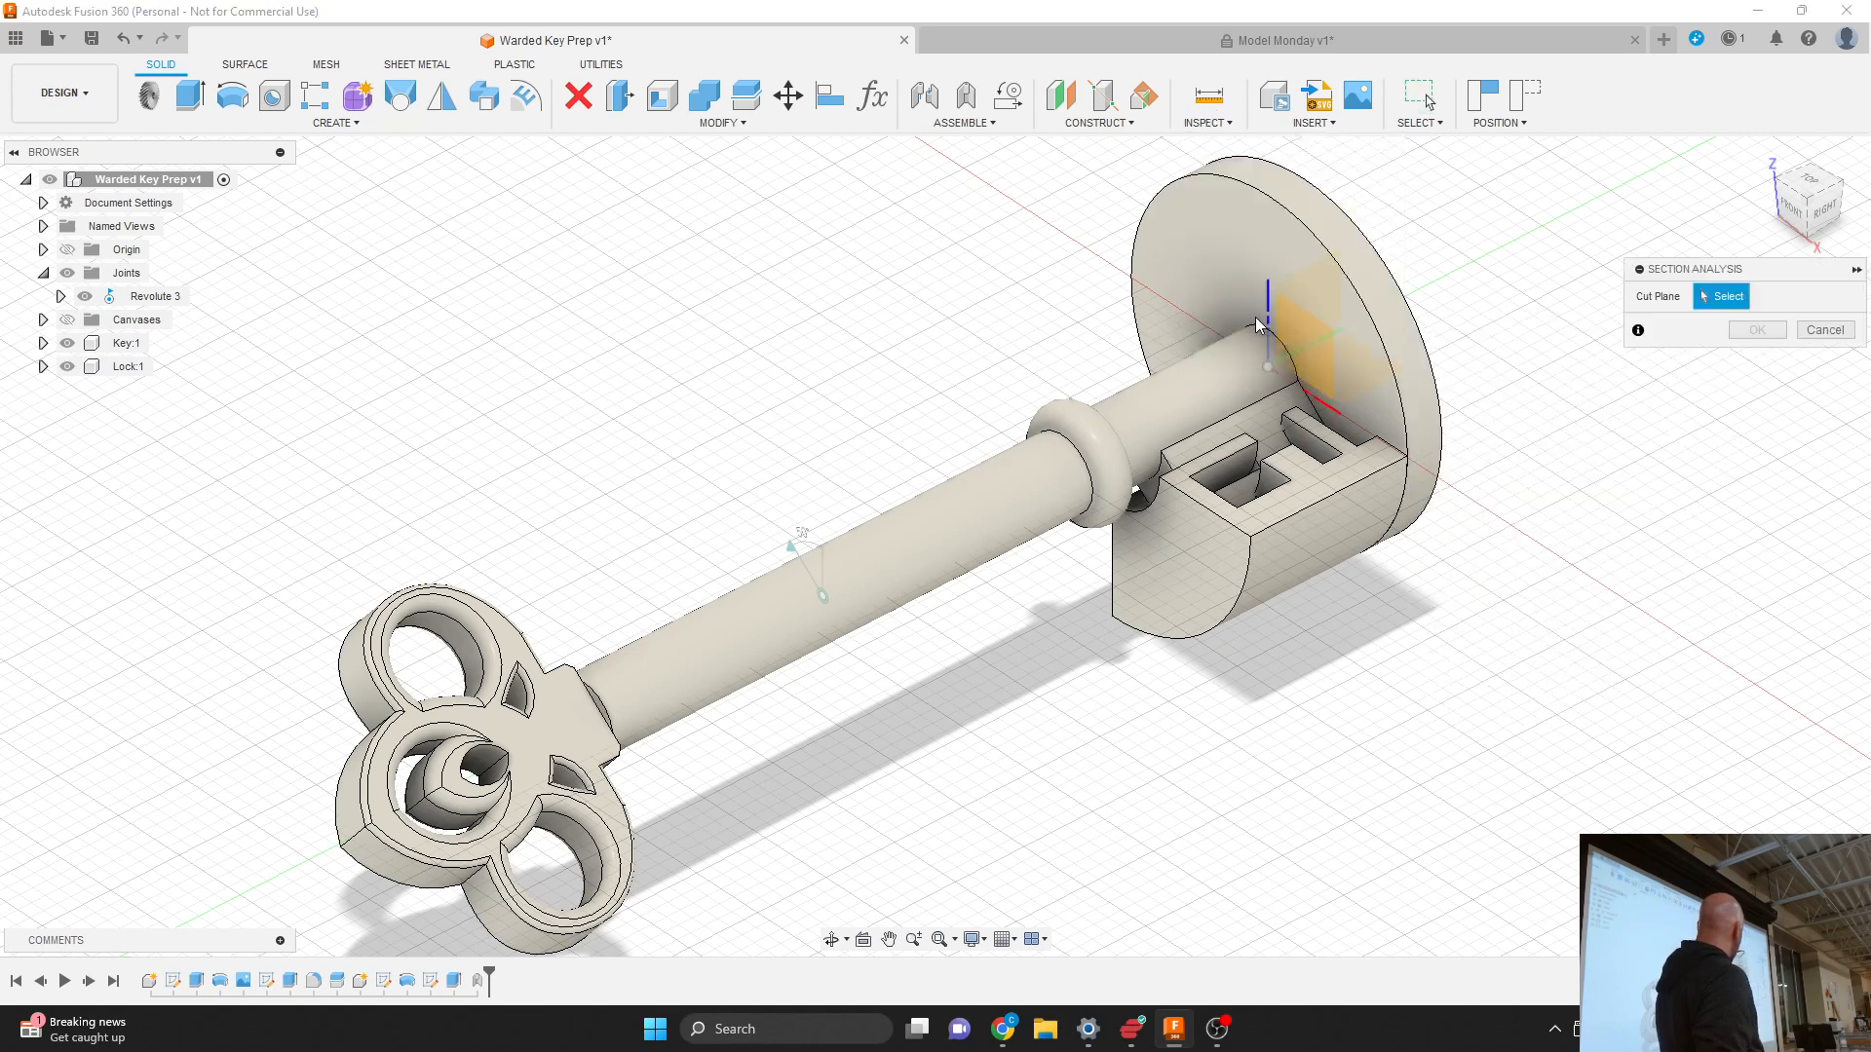
left_click(1271, 436)
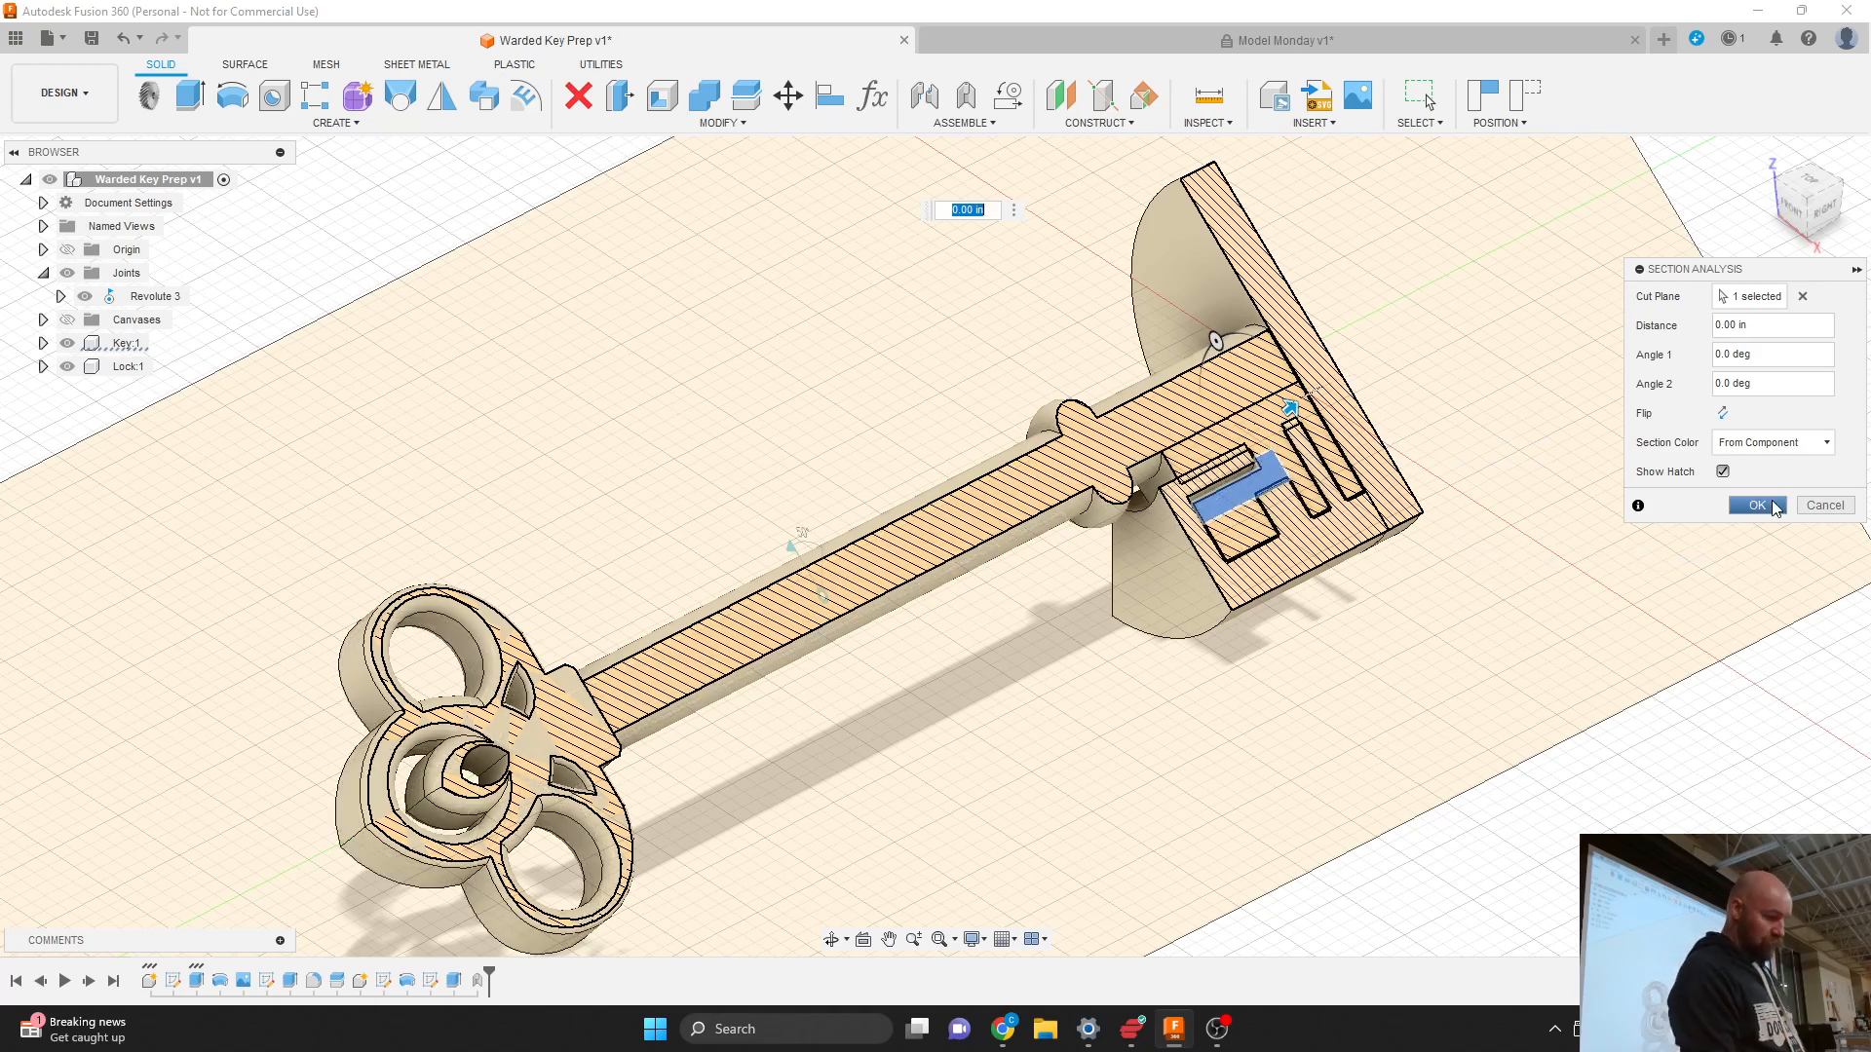
left_click(1756, 505)
Step: Examine the sectioned view of the key's bit and the wards for clearance and overlapping areas
scroll(1323, 493, "up", 4)
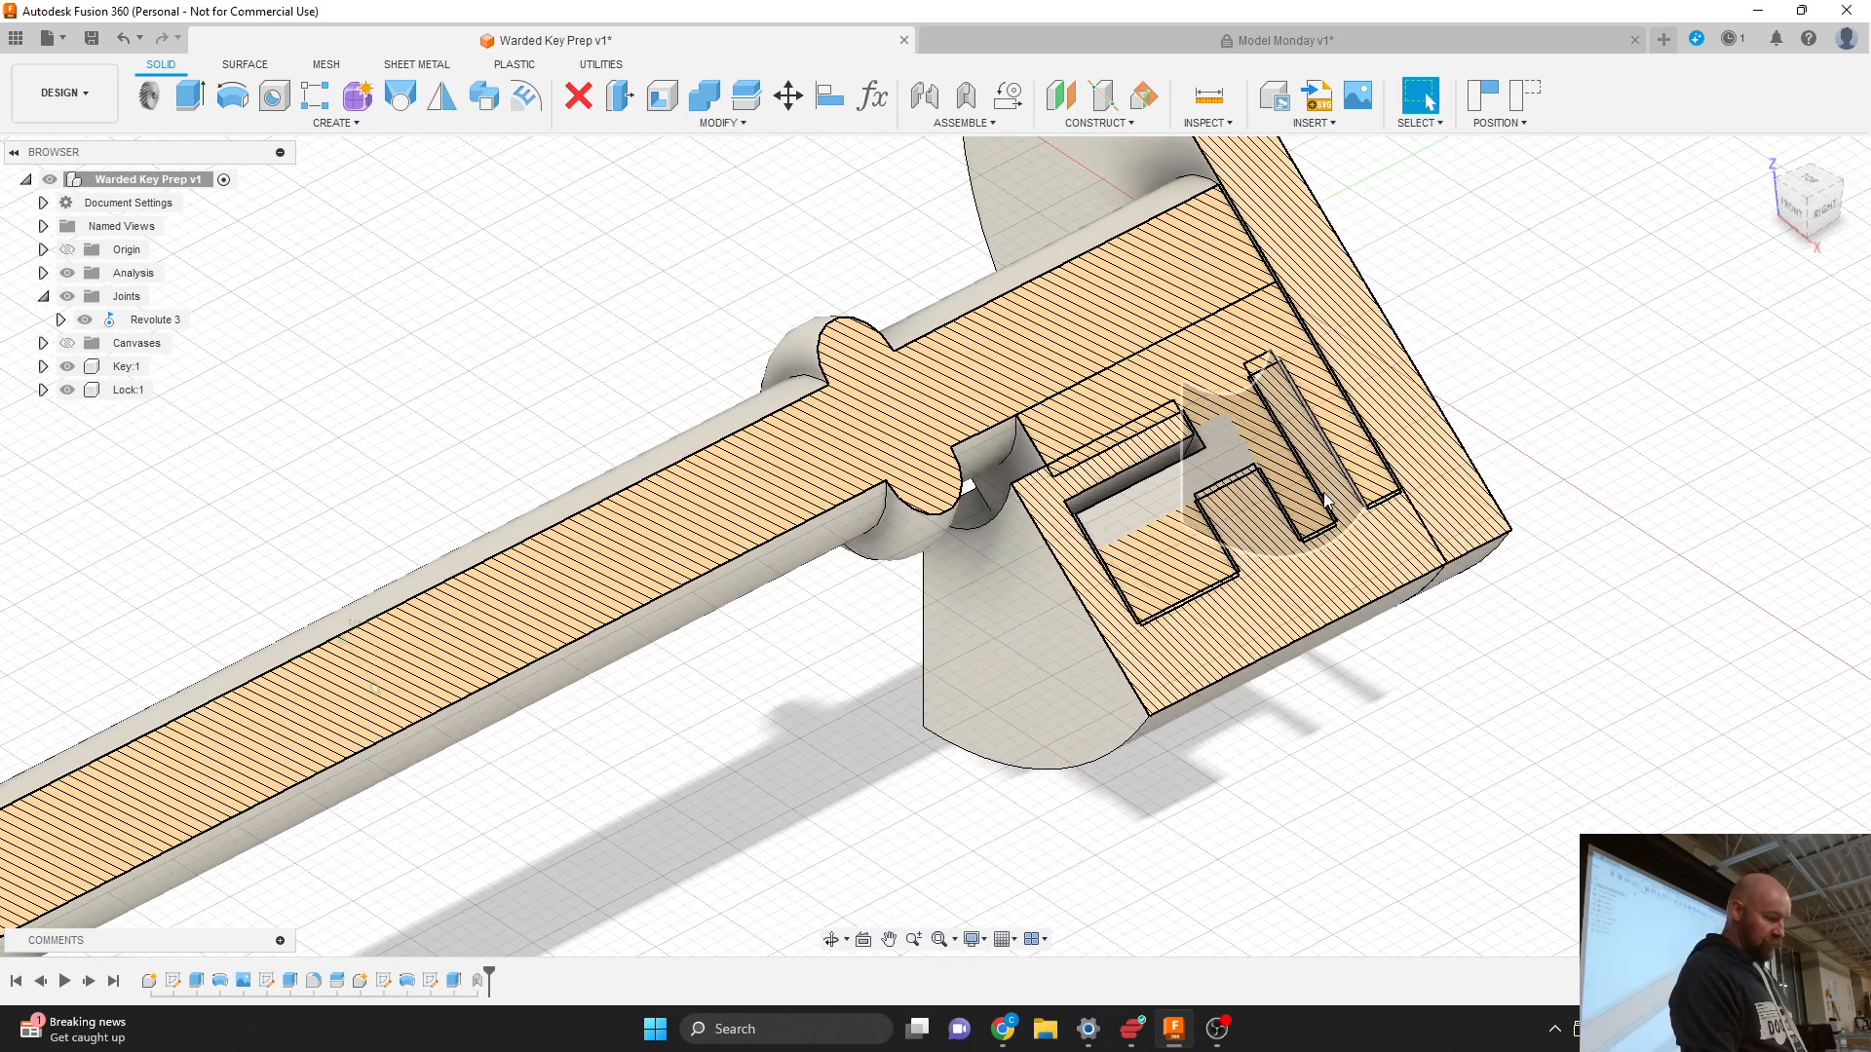
scroll(1323, 493, "up", 5)
scroll(1198, 677, "down", 3)
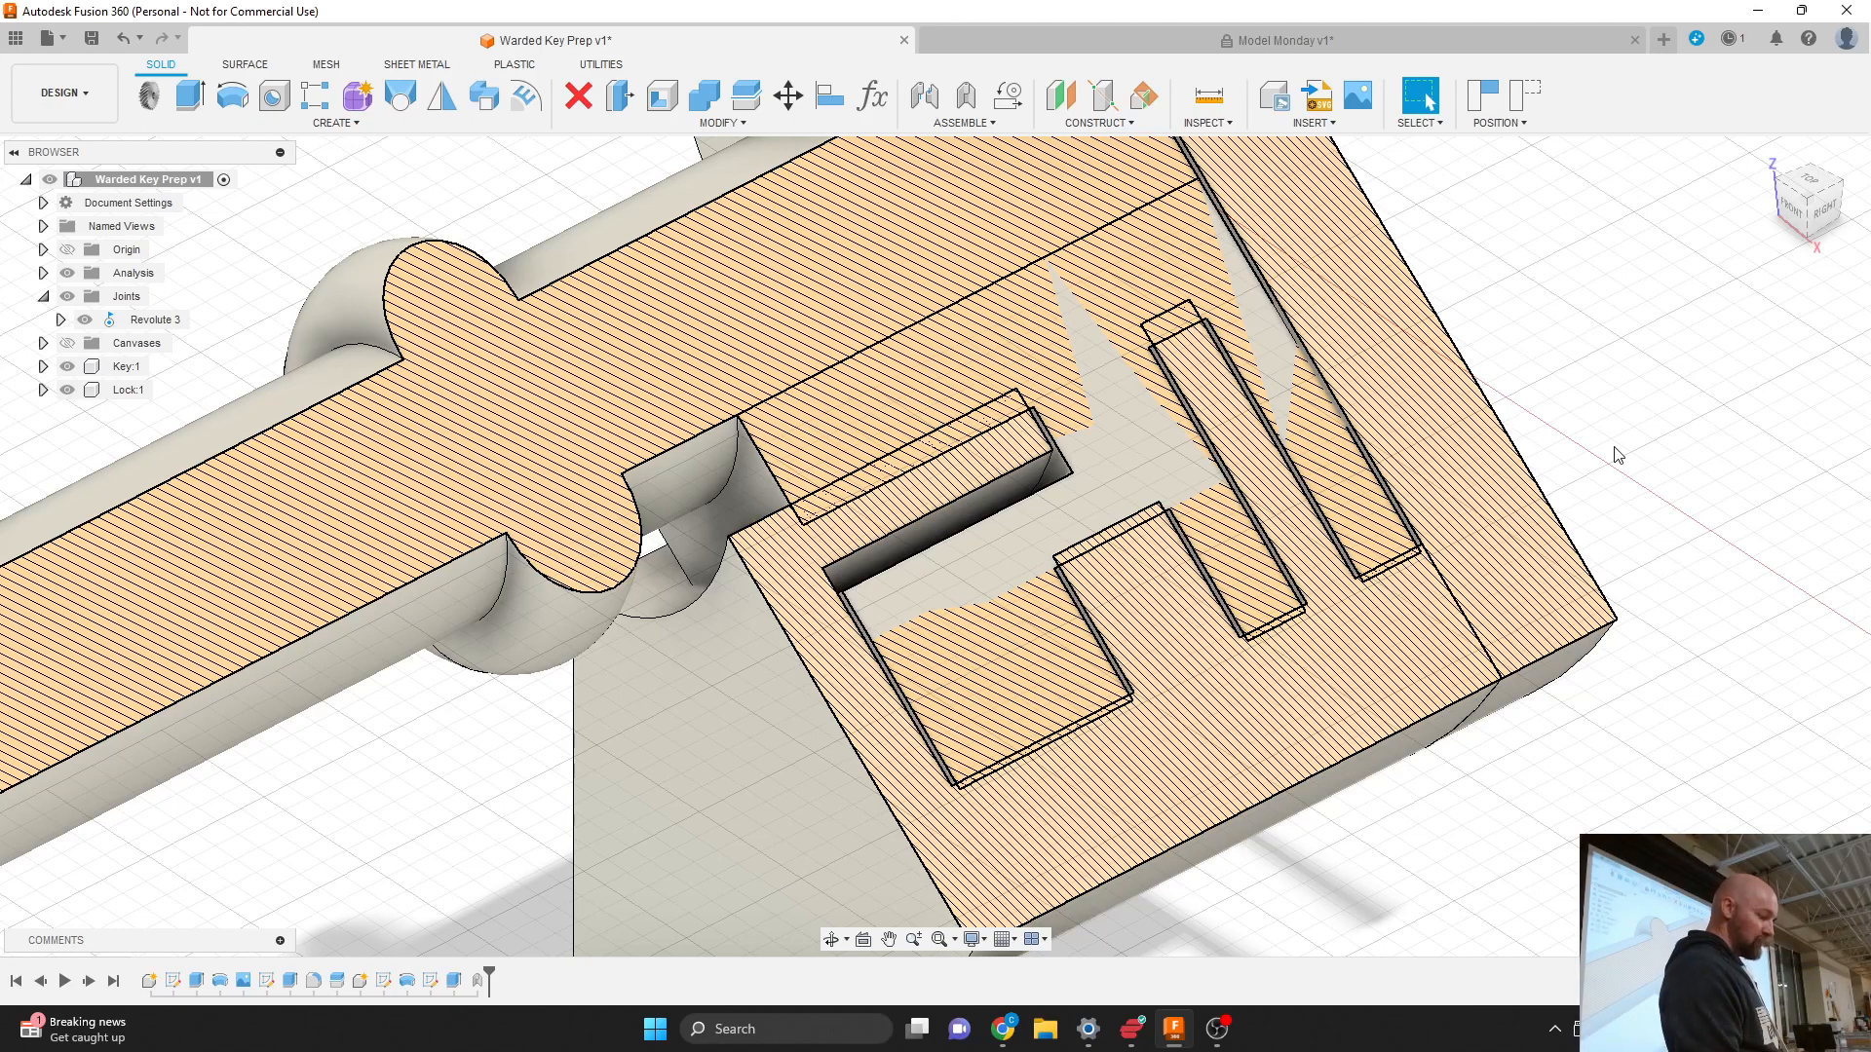
scroll(1615, 454, "down", 3)
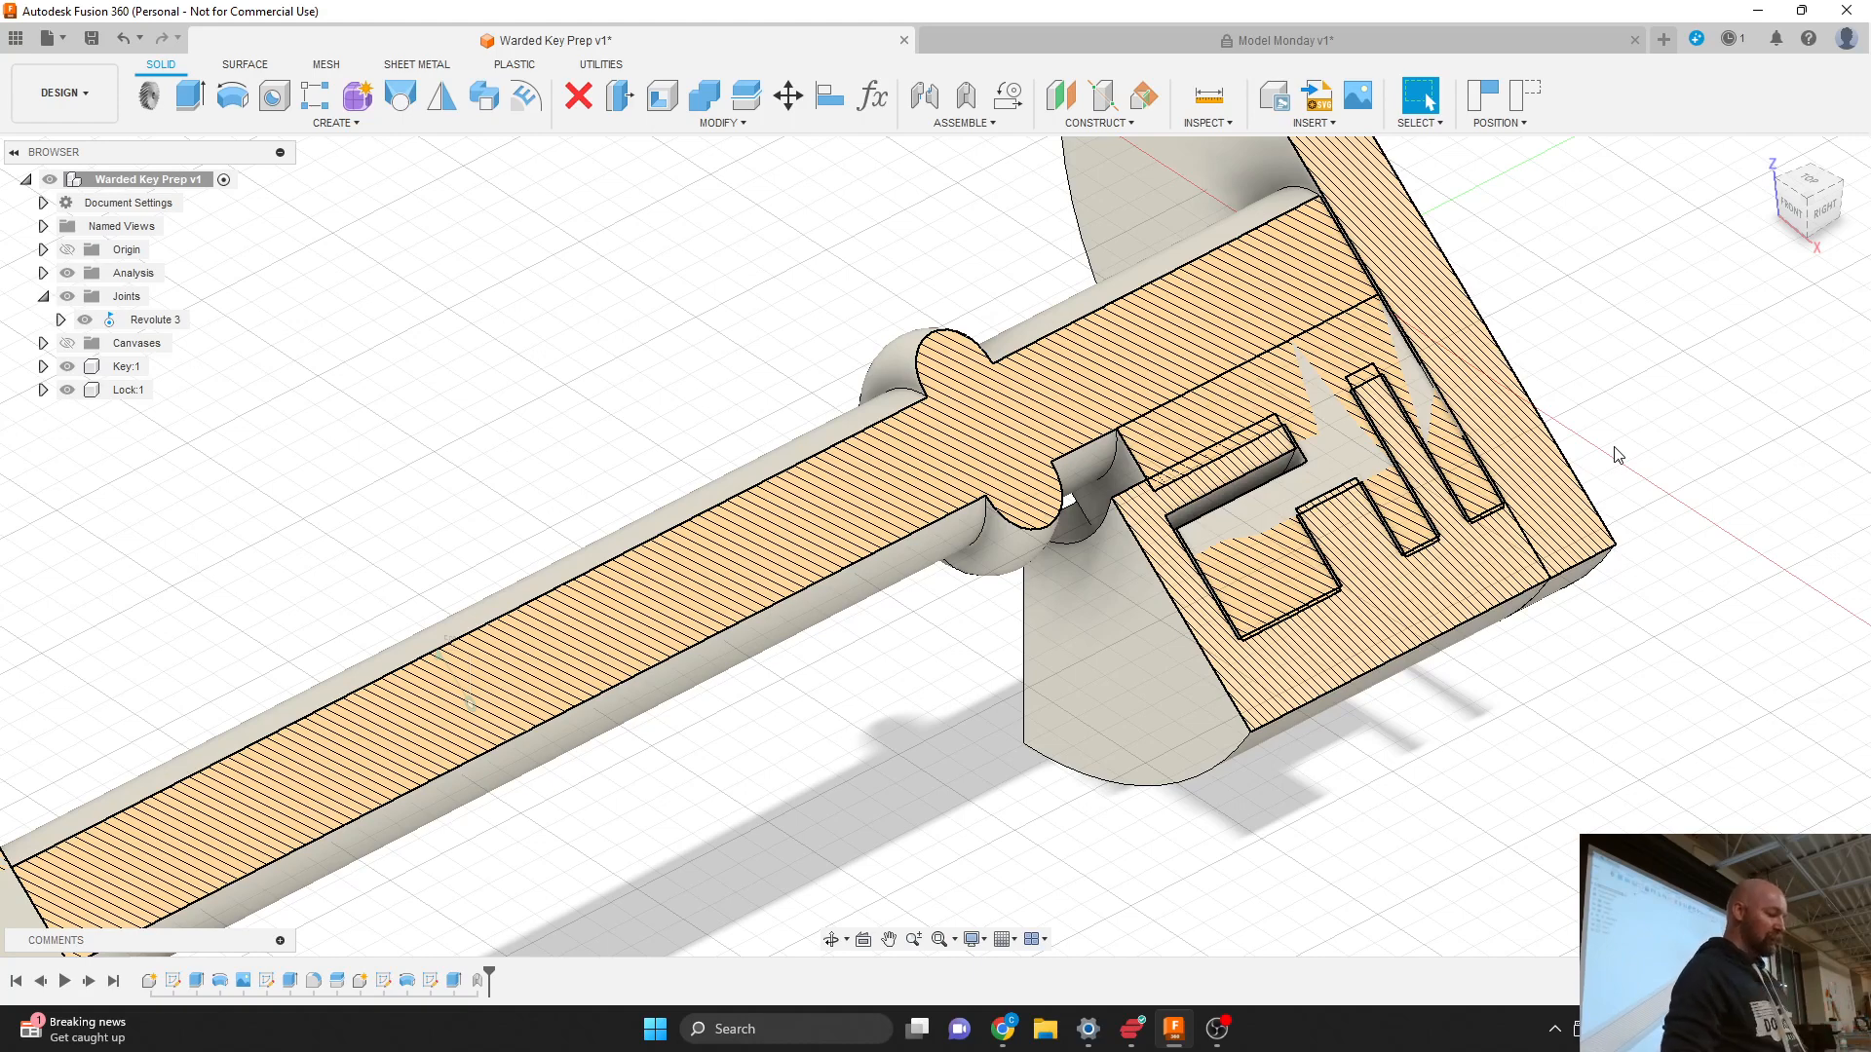
left_click(1791, 189)
mouse_move(1803, 198)
left_mouse_down()
mouse_move(1844, 200)
mouse_move(1765, 191)
mouse_move(1804, 197)
left_mouse_up()
scroll(1511, 673, "down", 2)
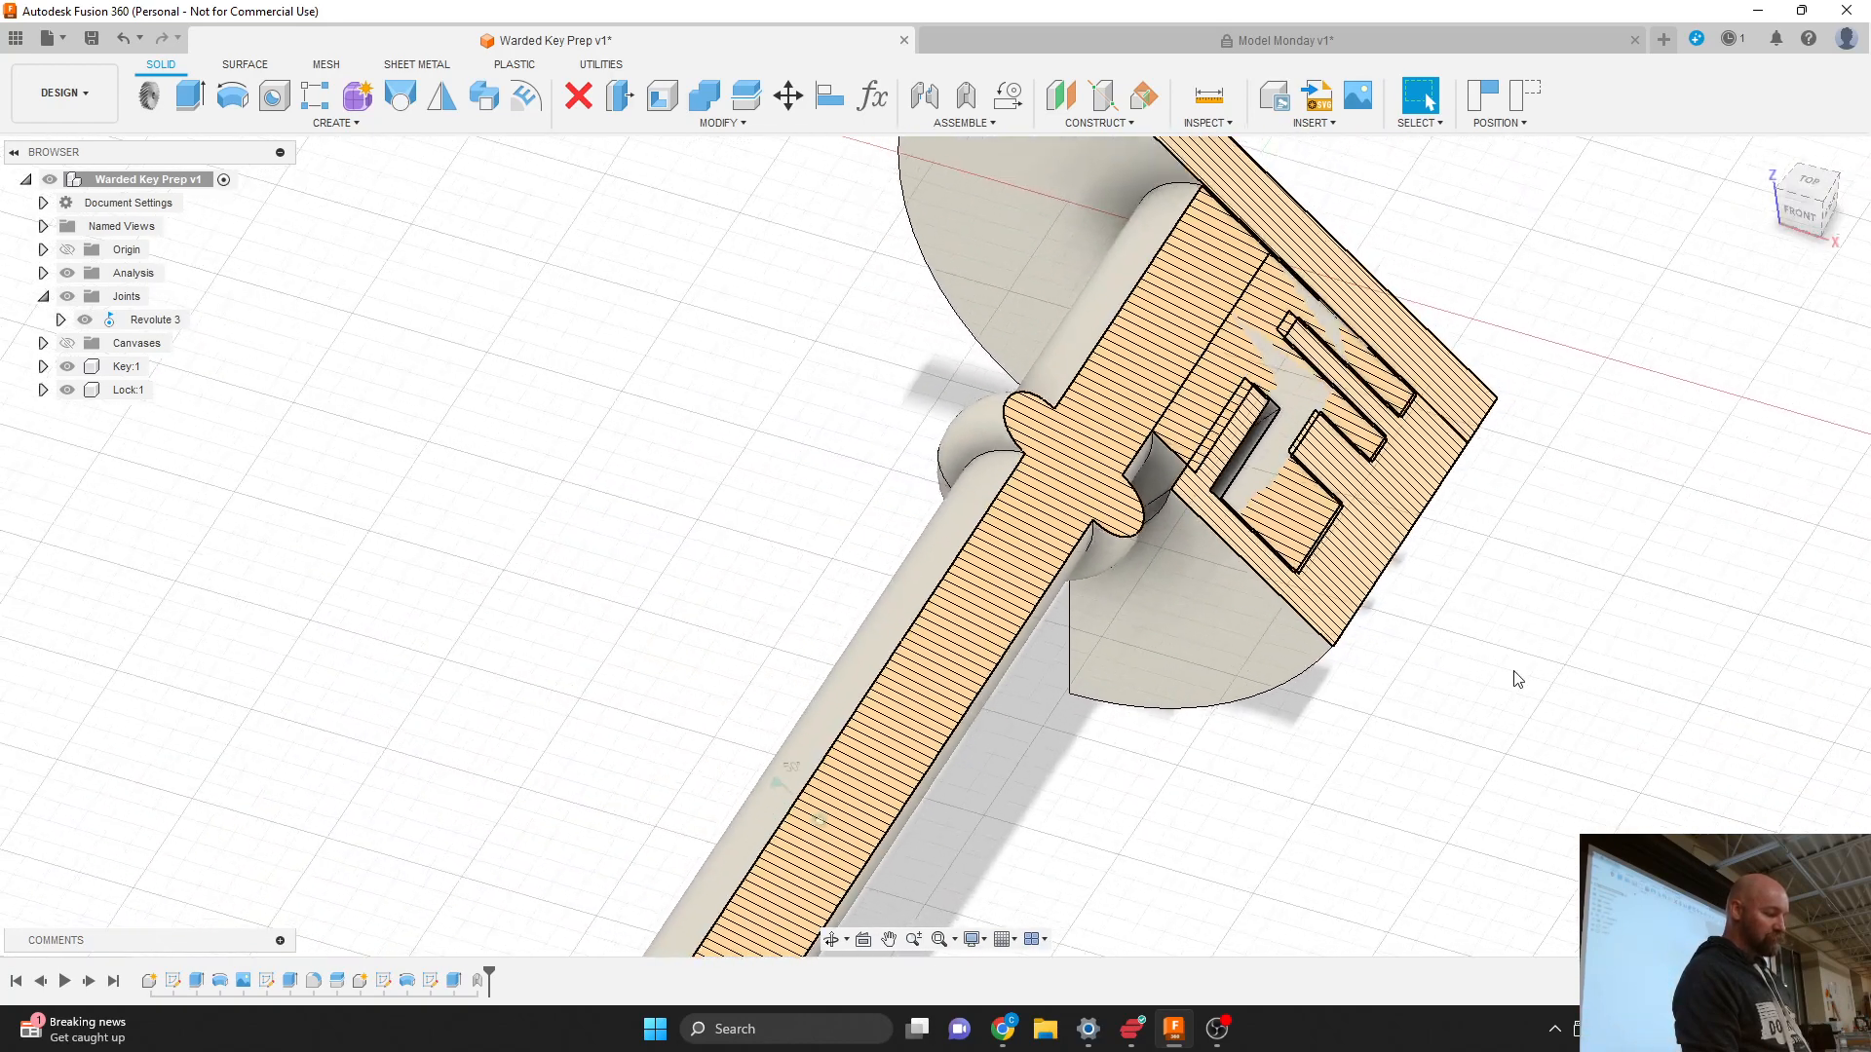
scroll(1359, 319, "up", 3)
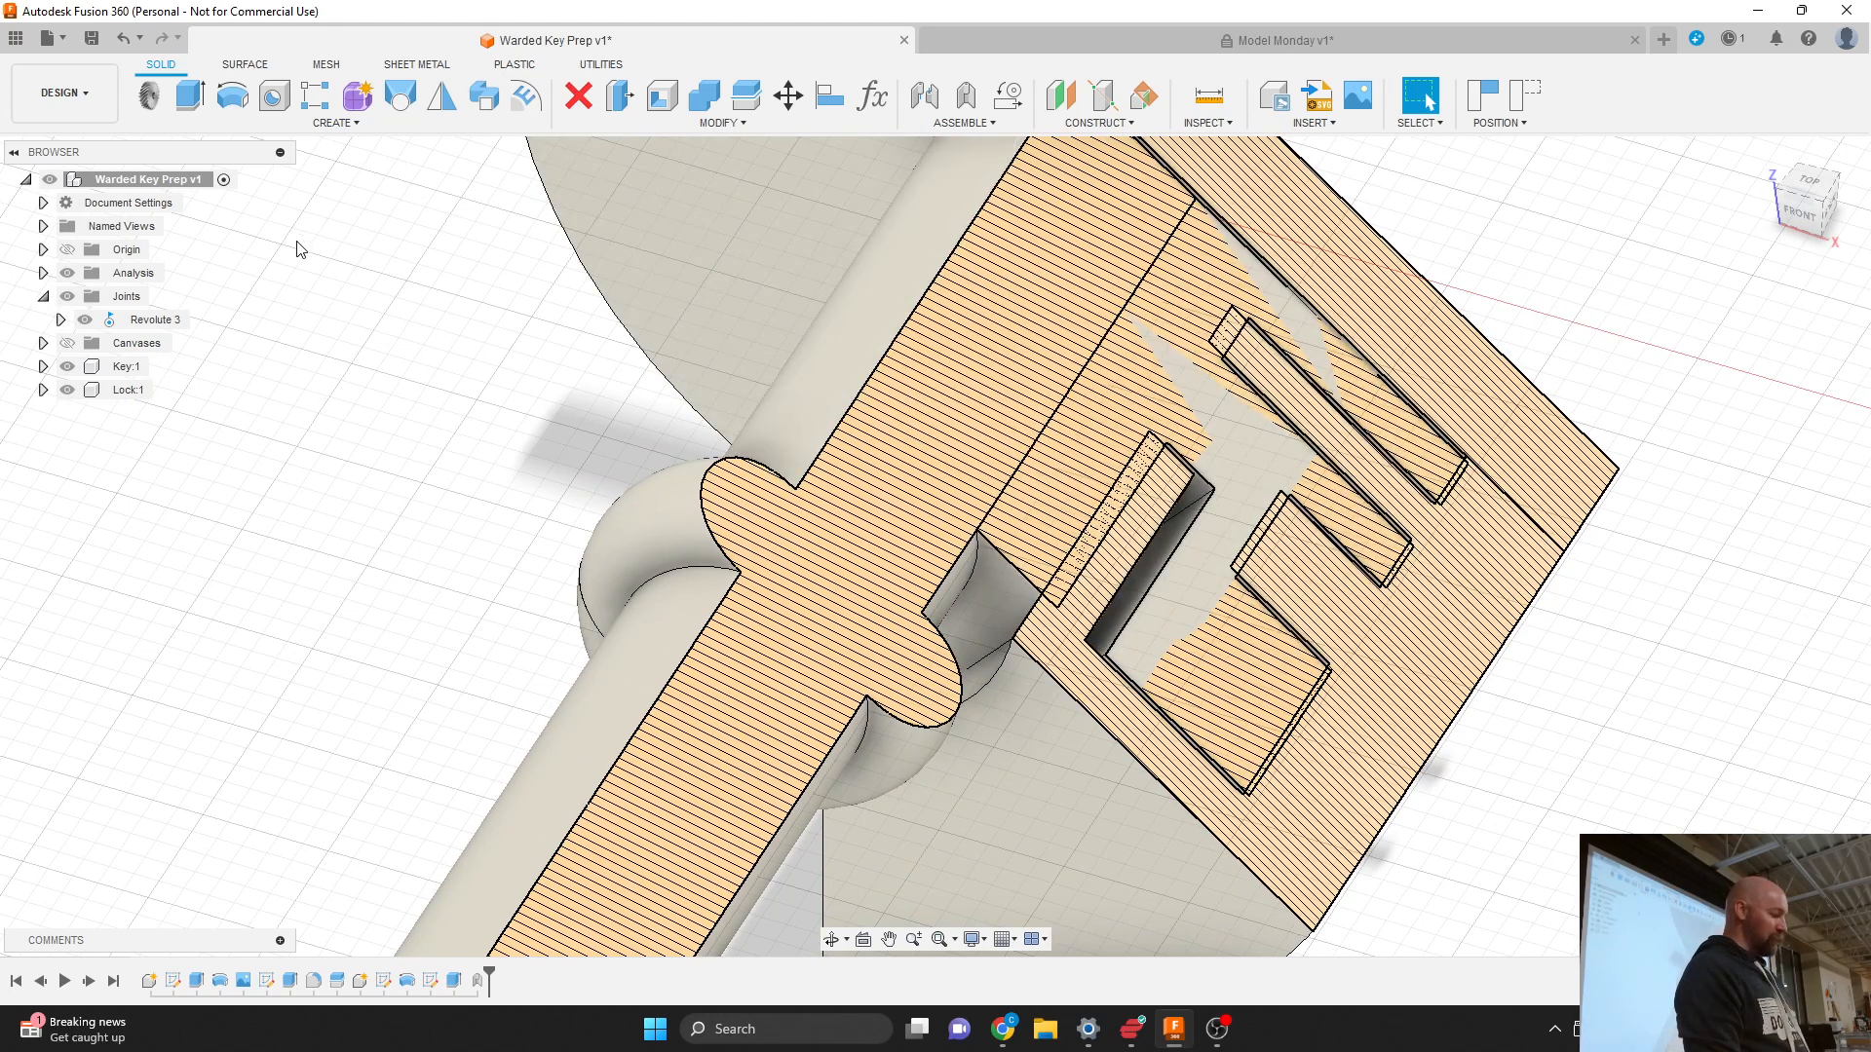
Step: Activate the Lock component for editing and hide the key
left_click(163, 390)
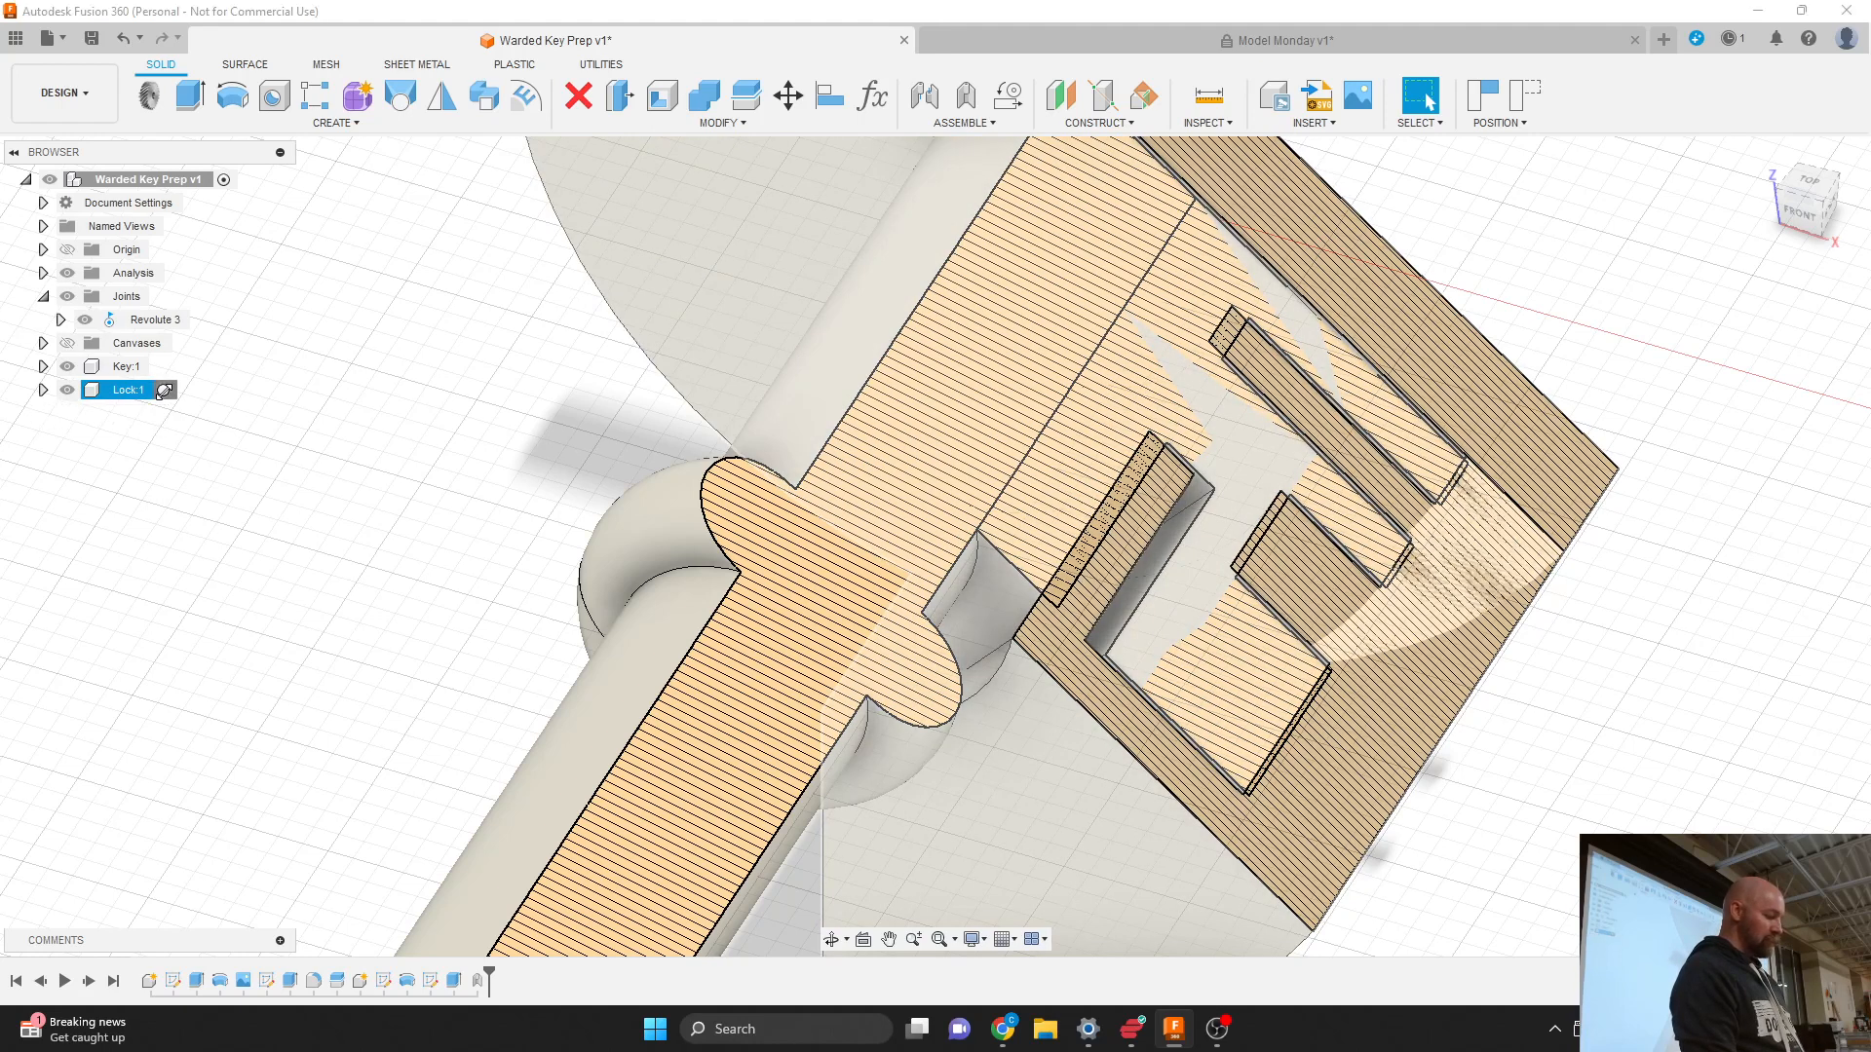
left_click(470, 437)
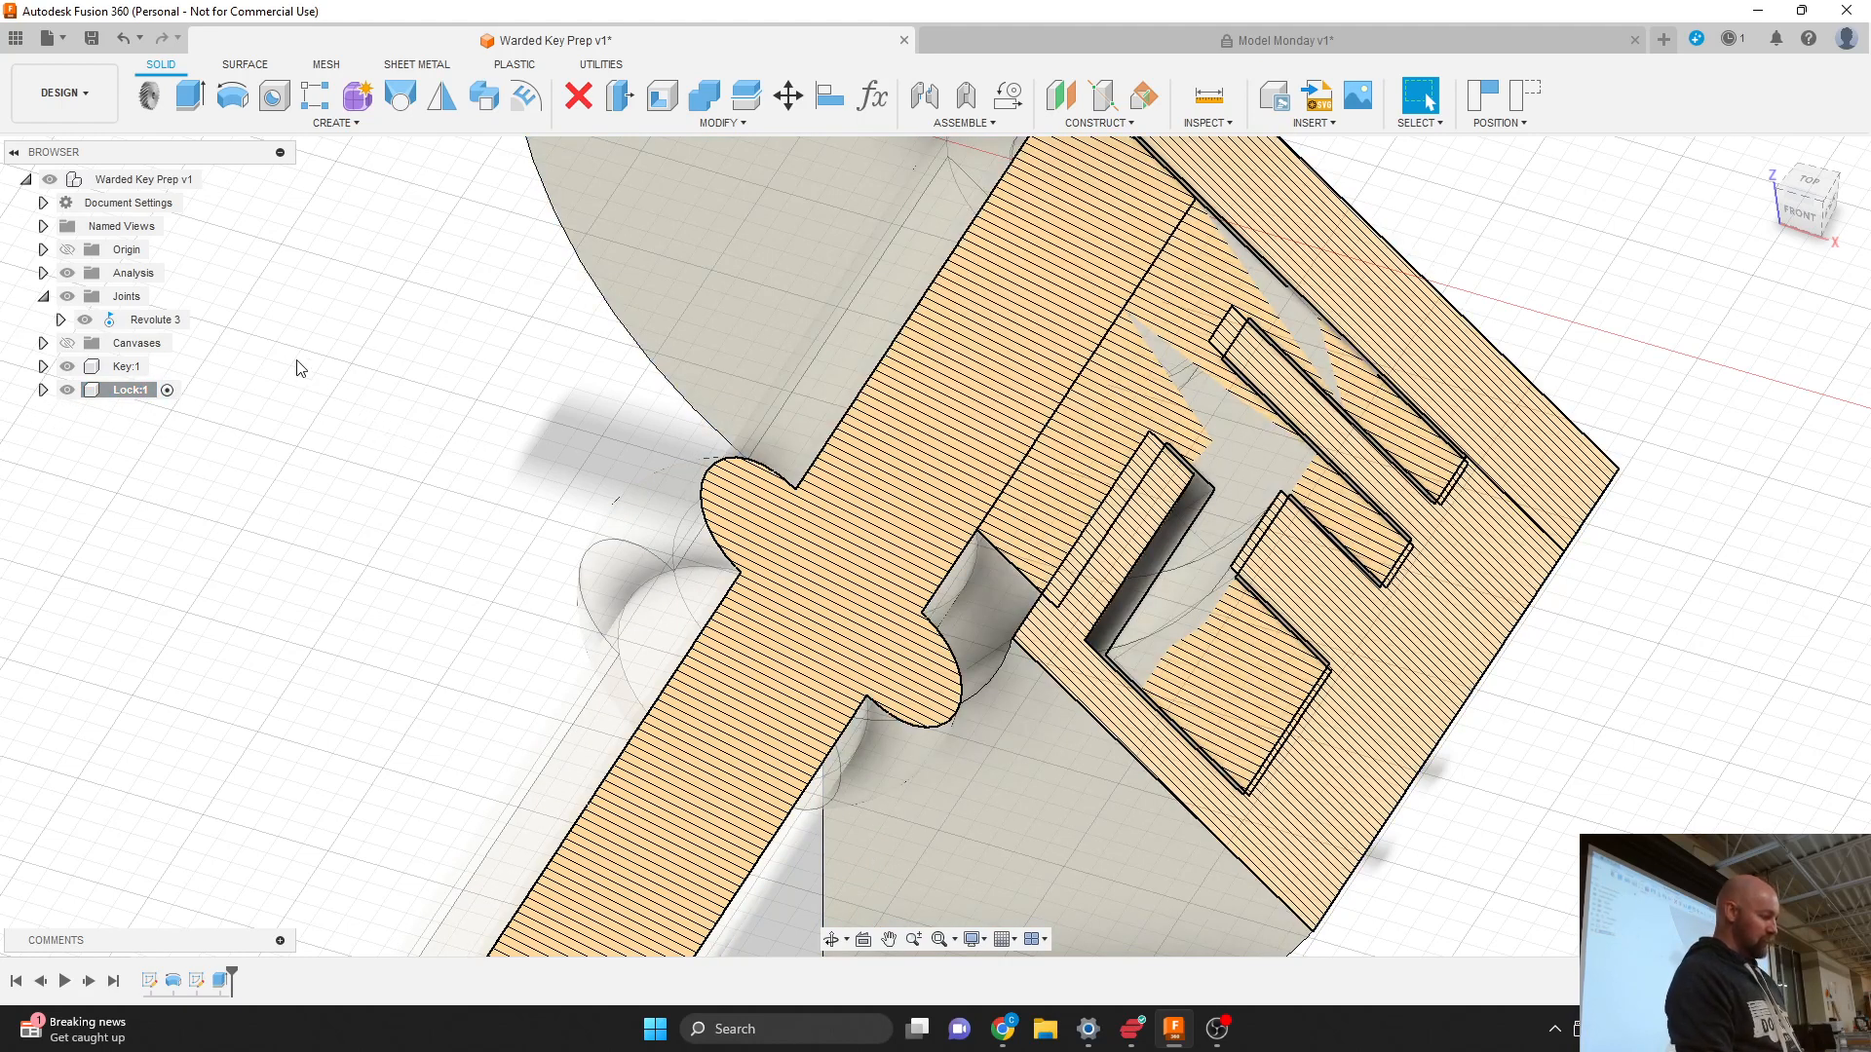
left_click(67, 367)
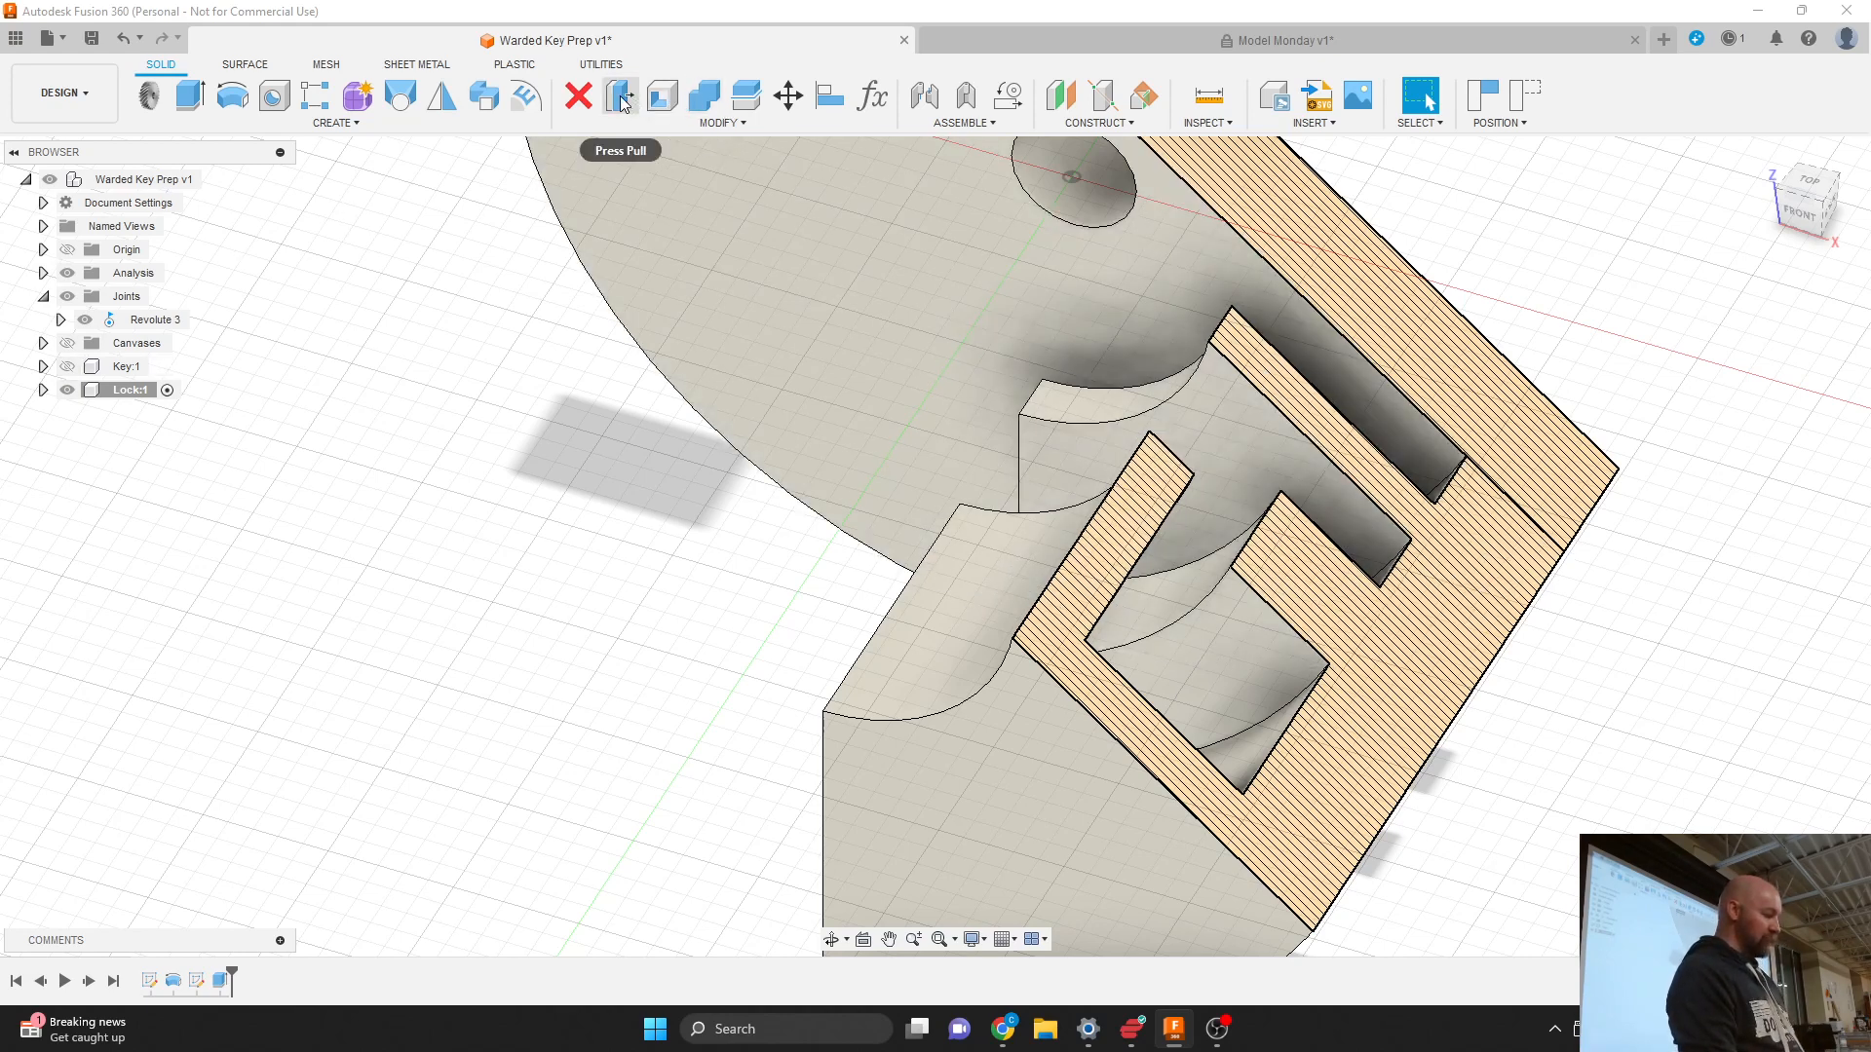
Step: Offset the three curved ward faces that face the key's shaft by -0.05 in with Press Pull
left_click(621, 100)
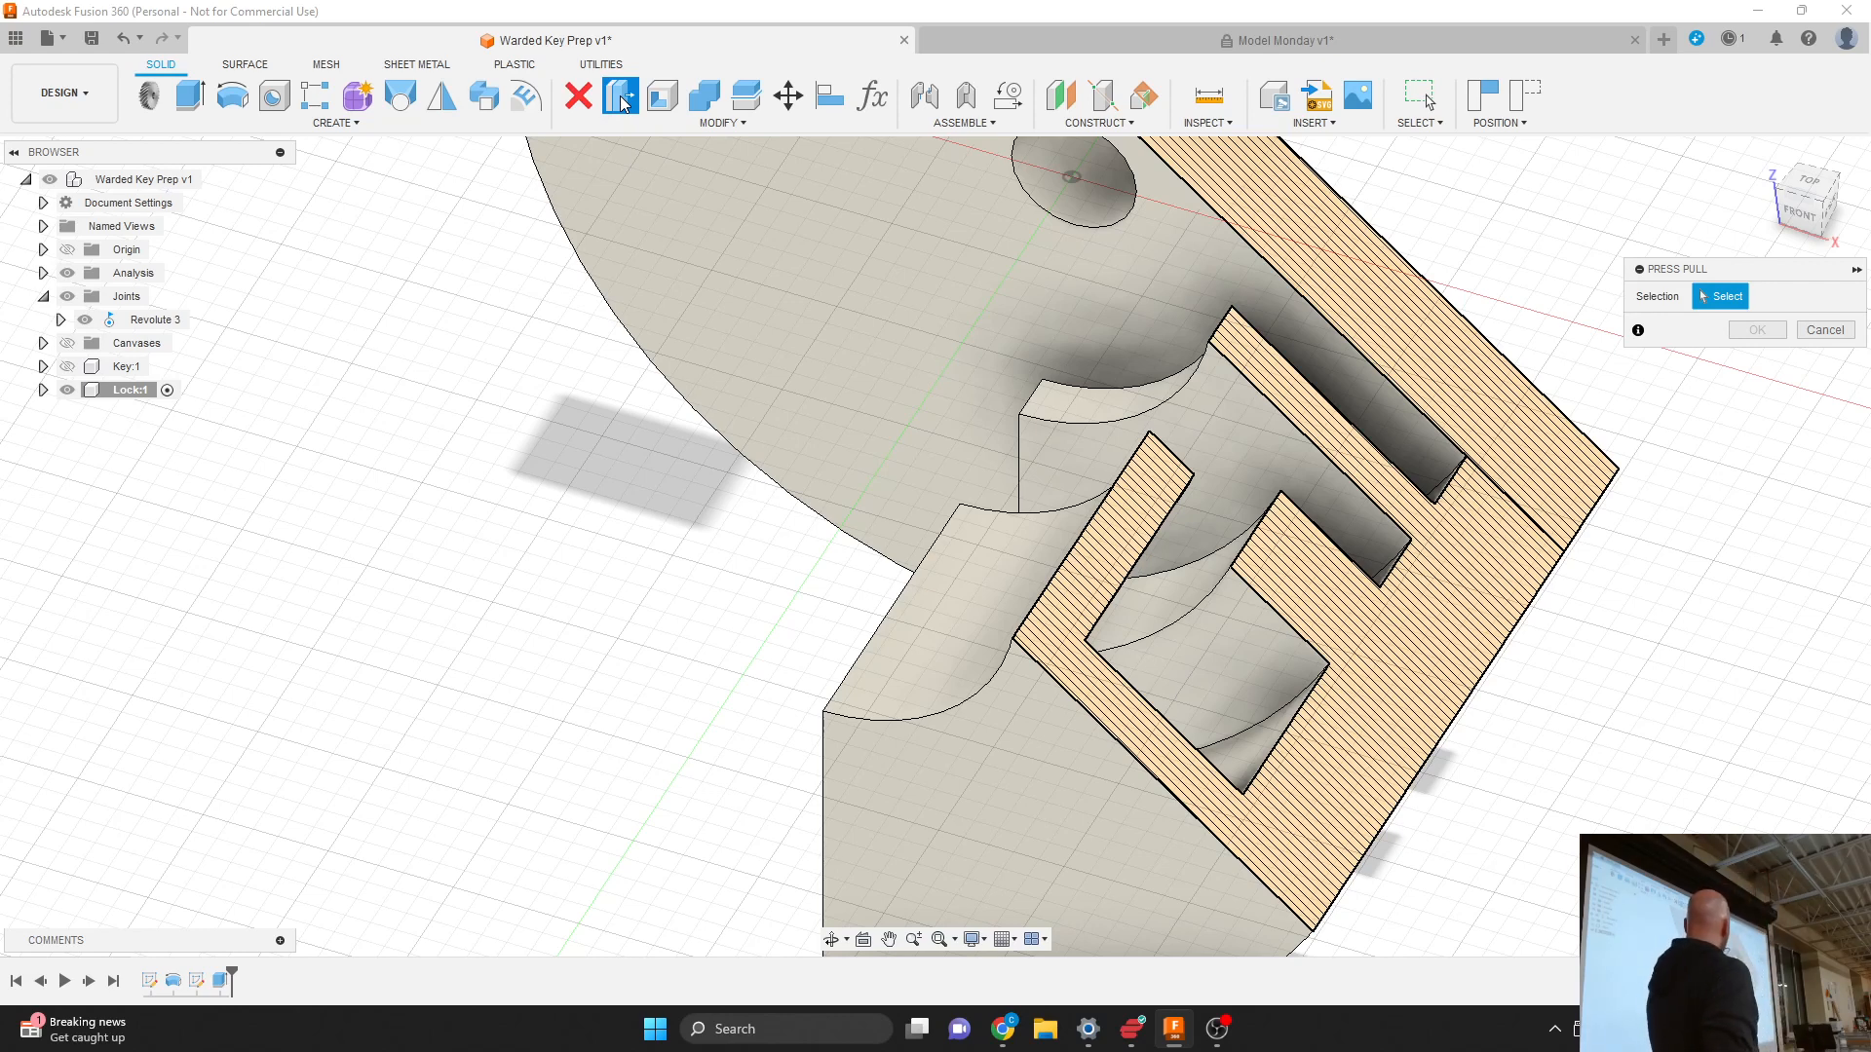
left_click(1115, 401)
left_click(1161, 615)
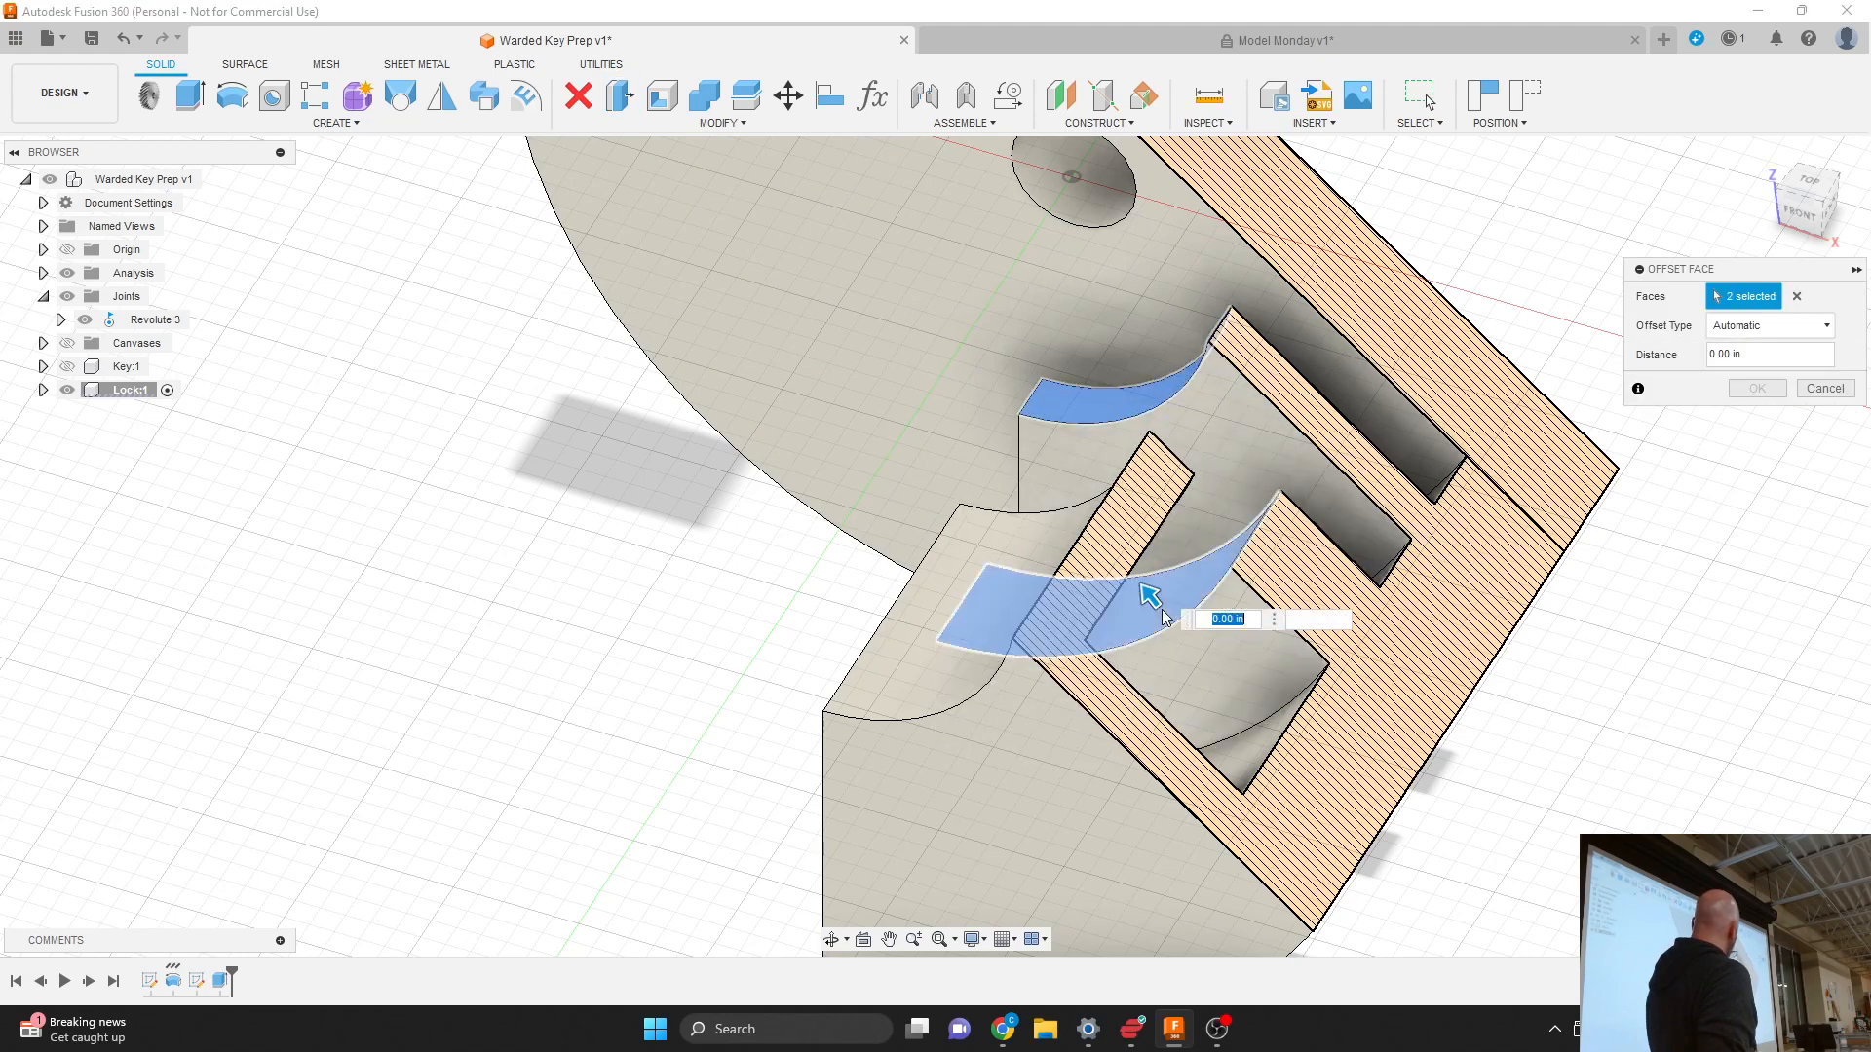
left_click(1040, 555)
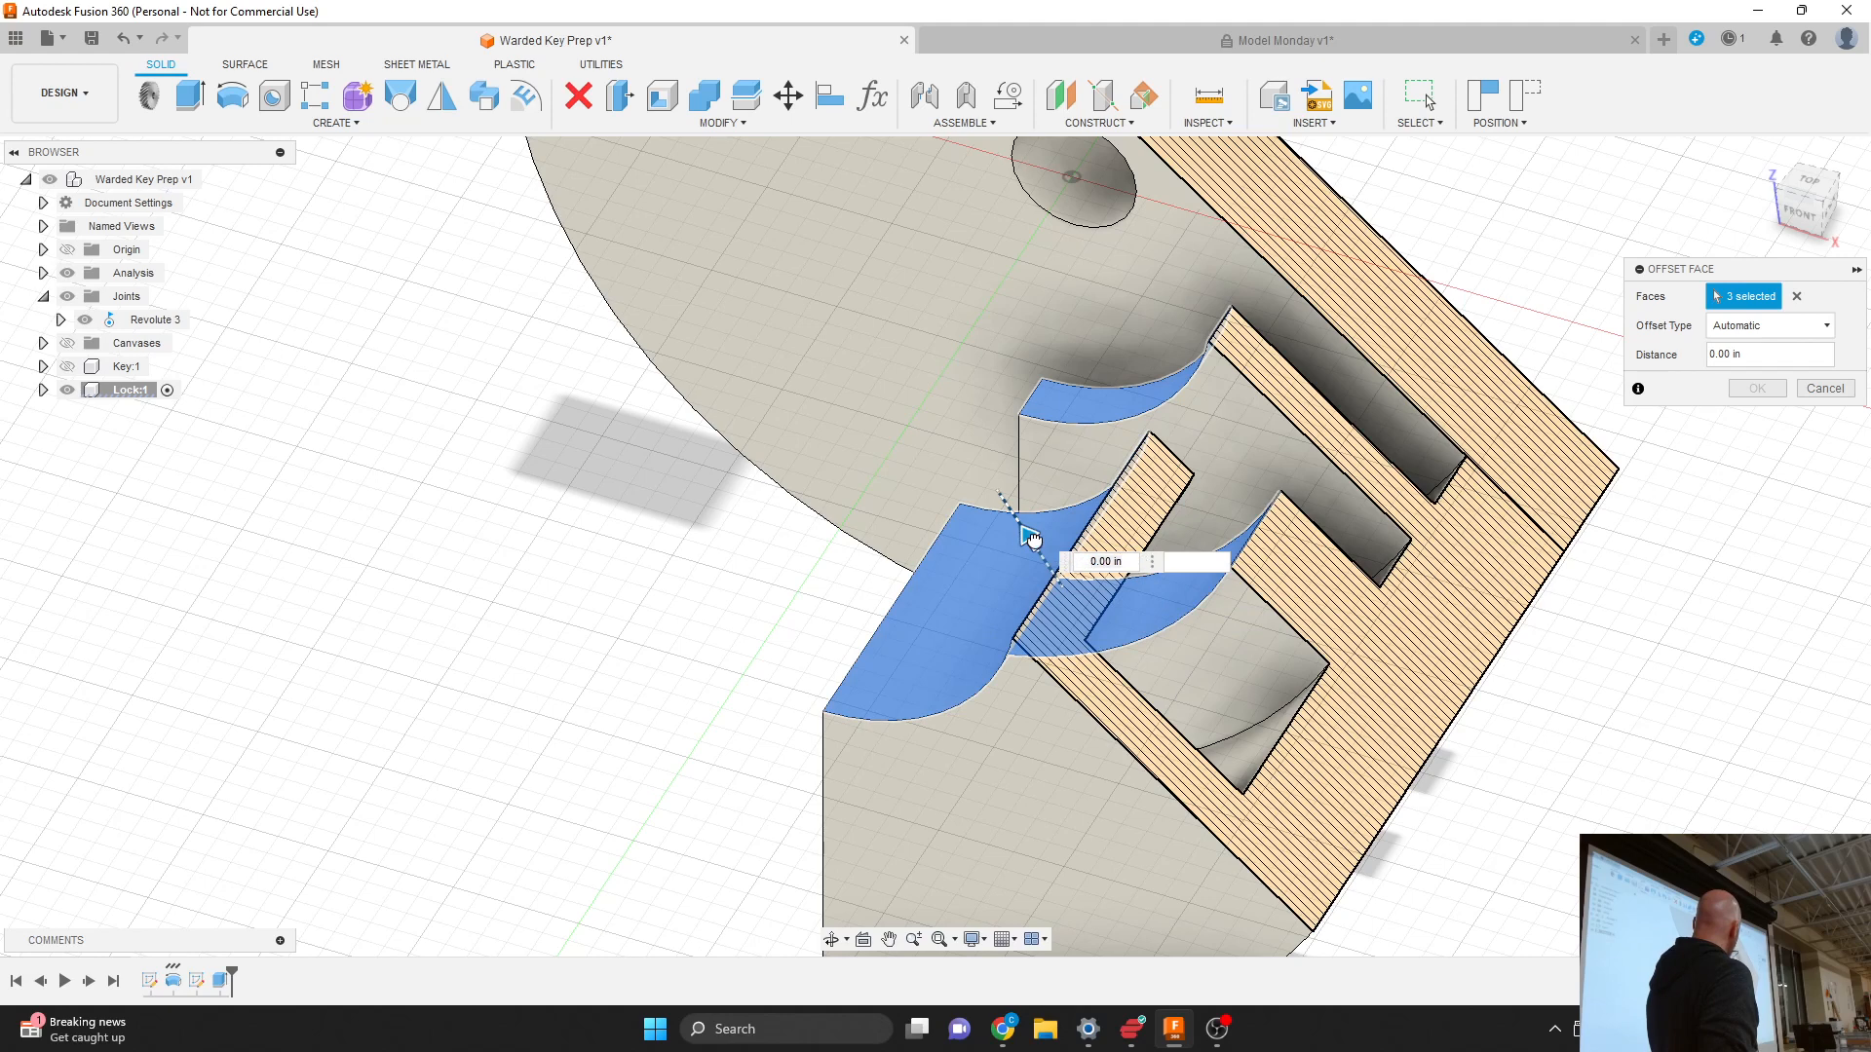
left_click_drag(1031, 538, 1043, 547)
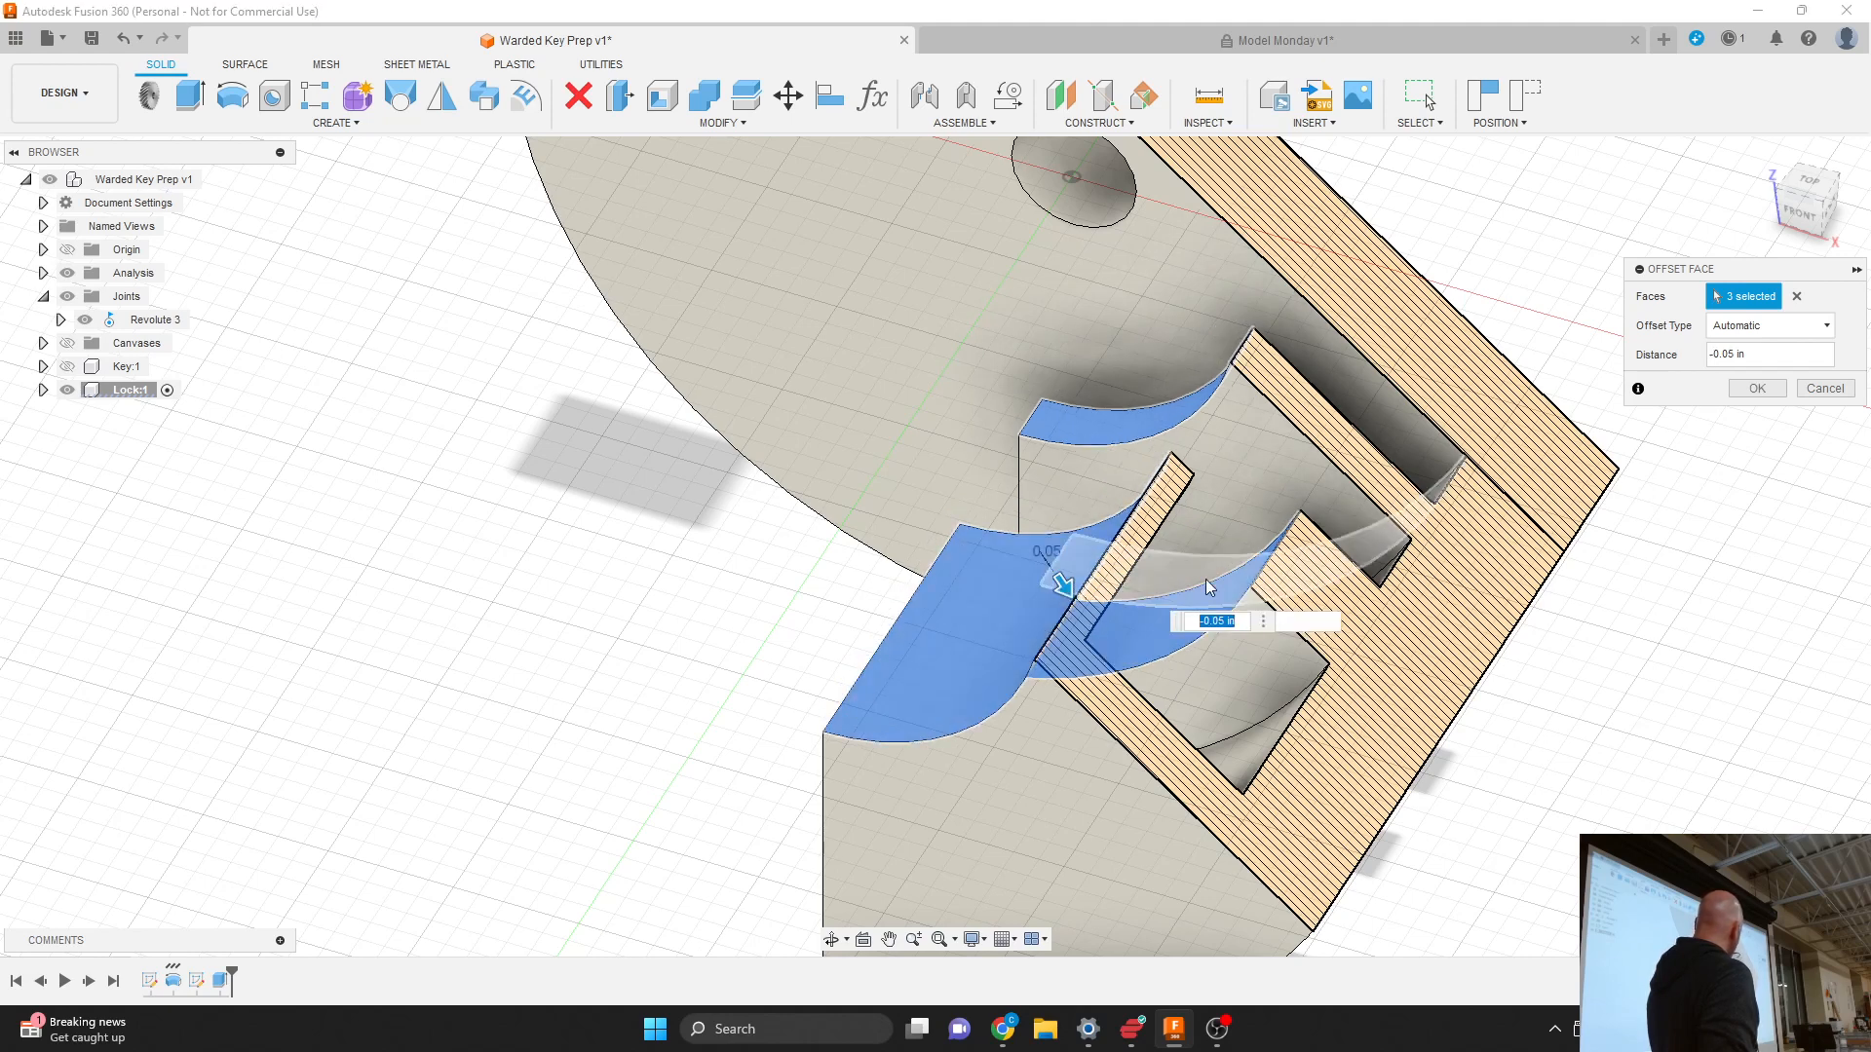
left_click(1756, 389)
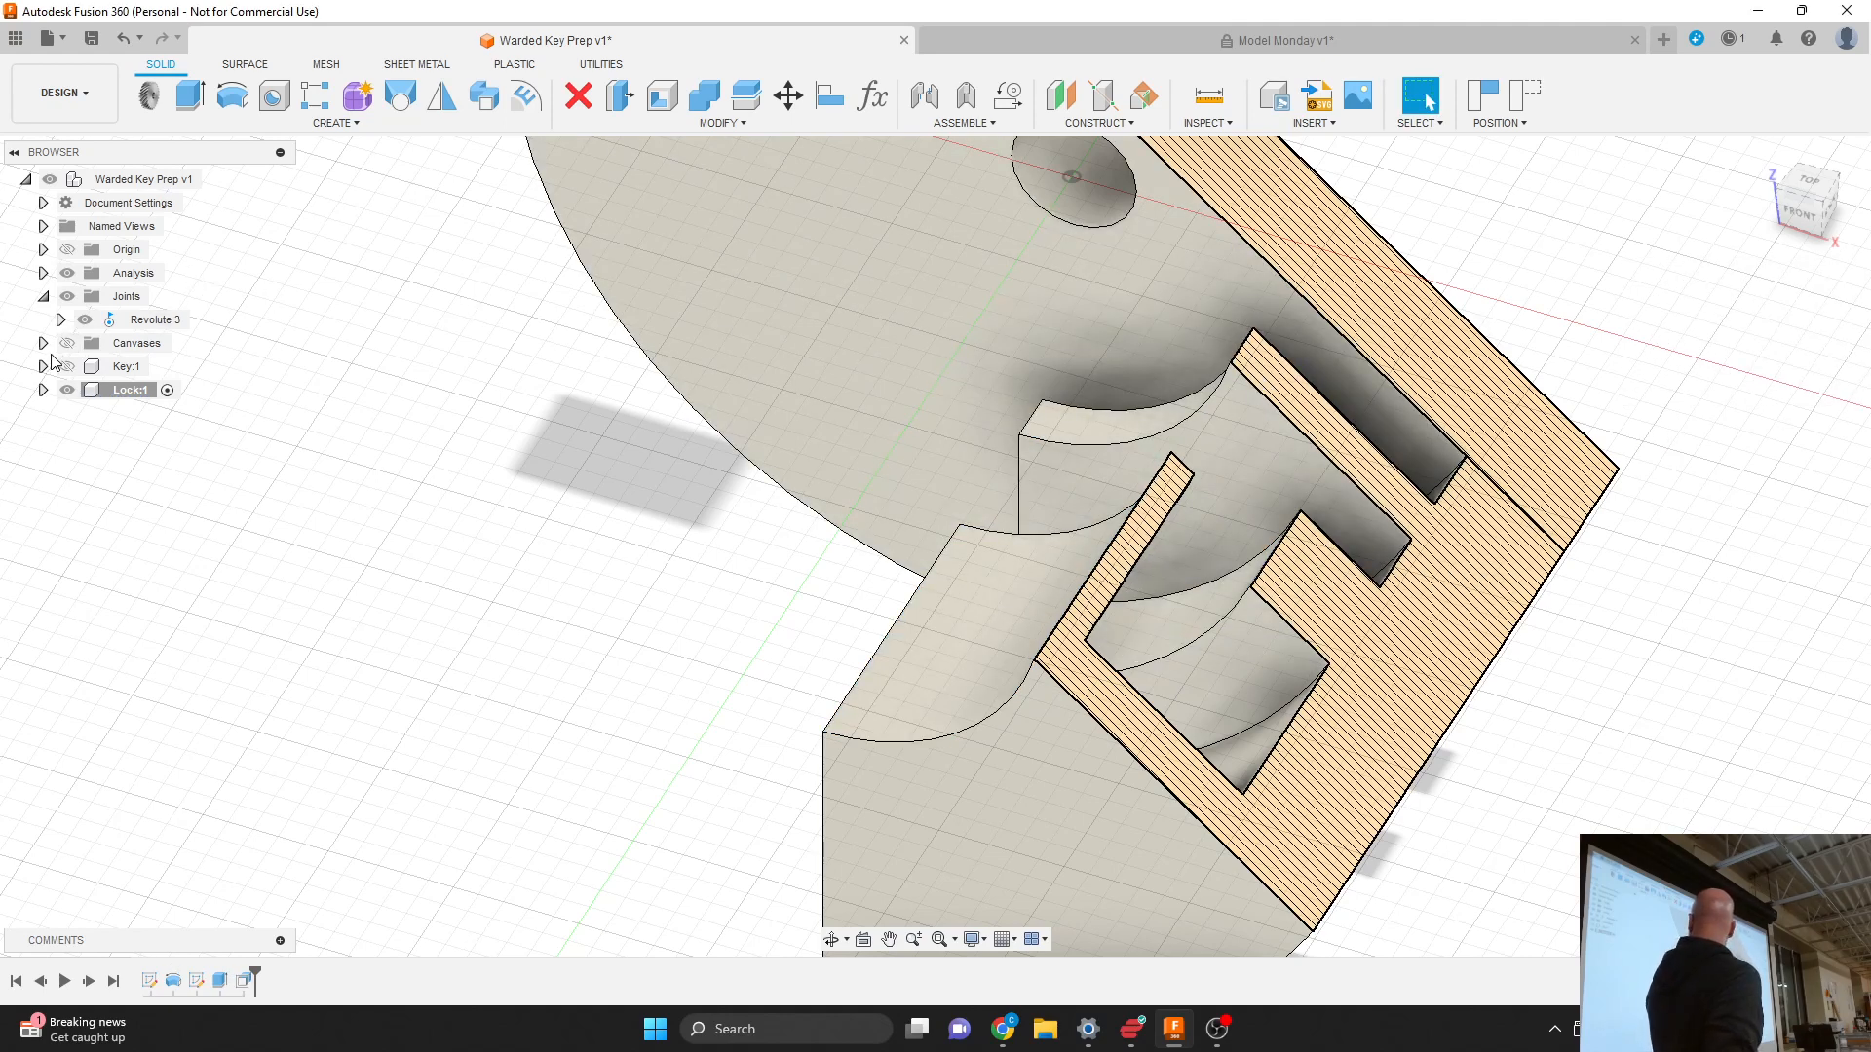
Step: Show the key and examine the clearance between its bit and the offset ward faces in the section
left_click(67, 367)
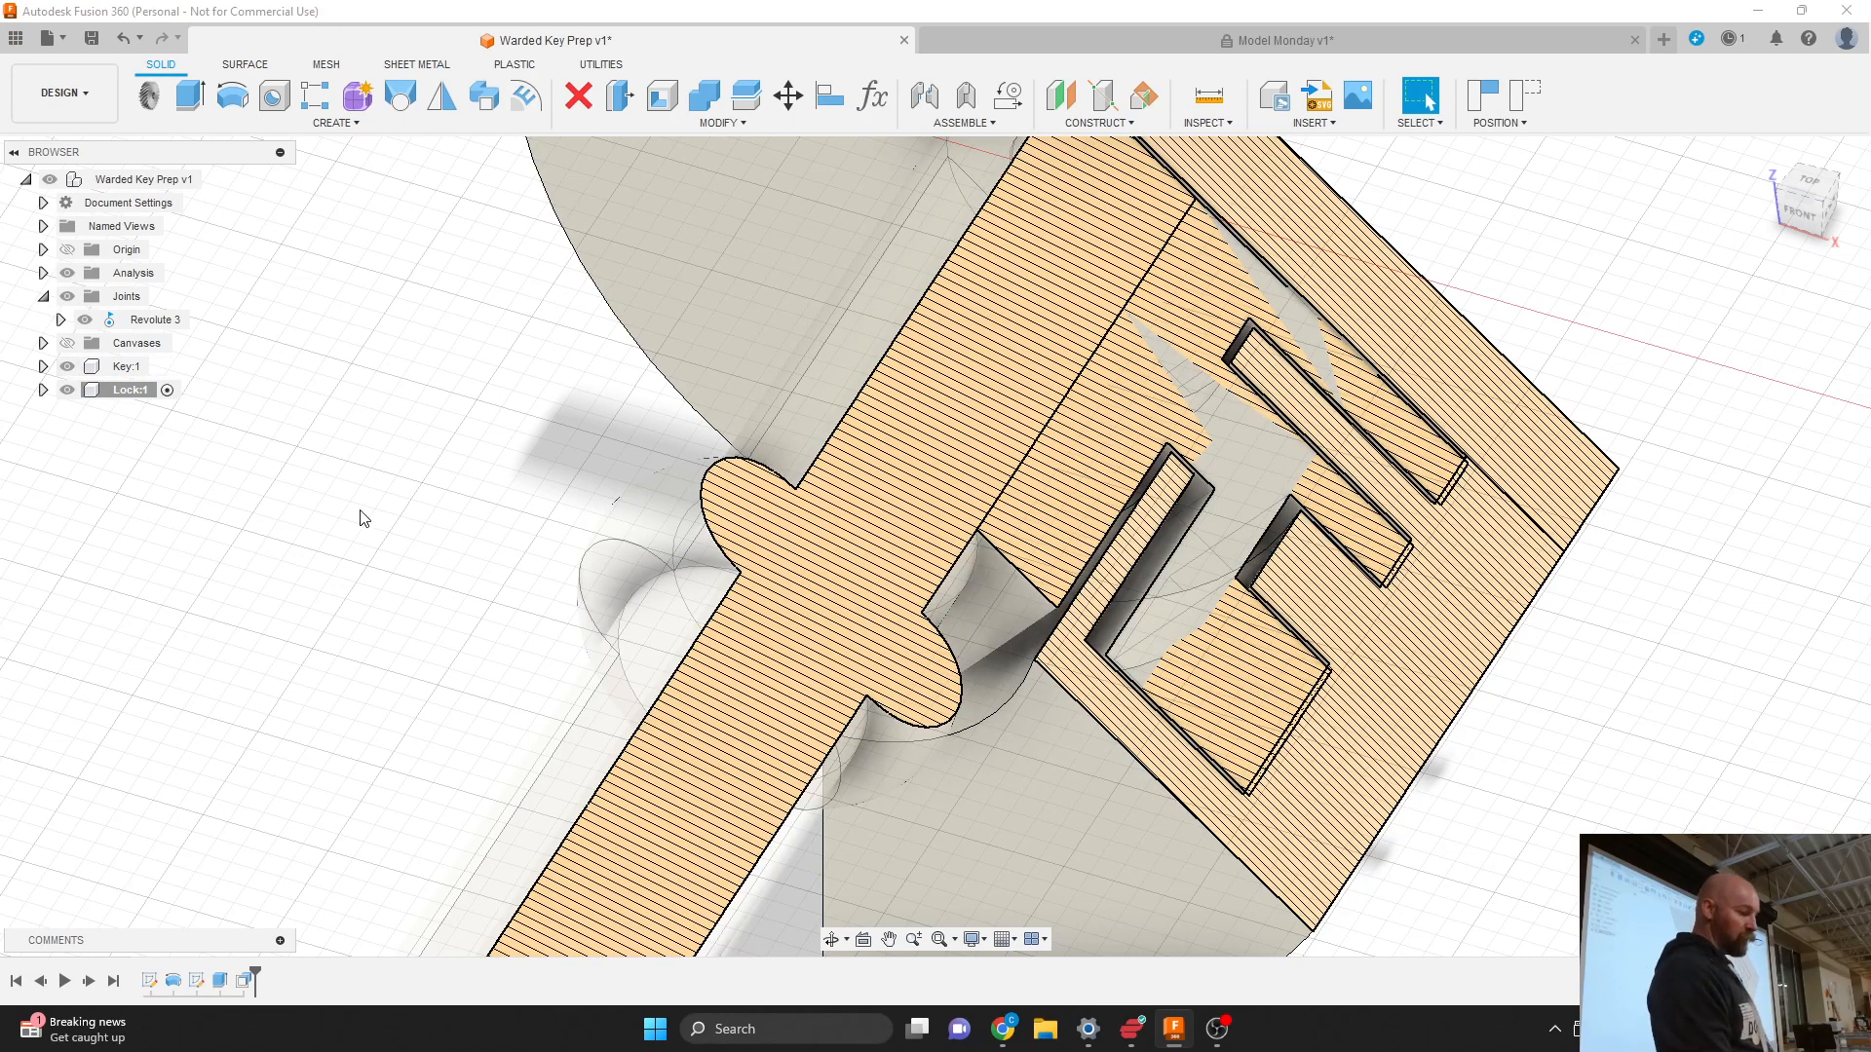
scroll(1312, 448, "up", 3)
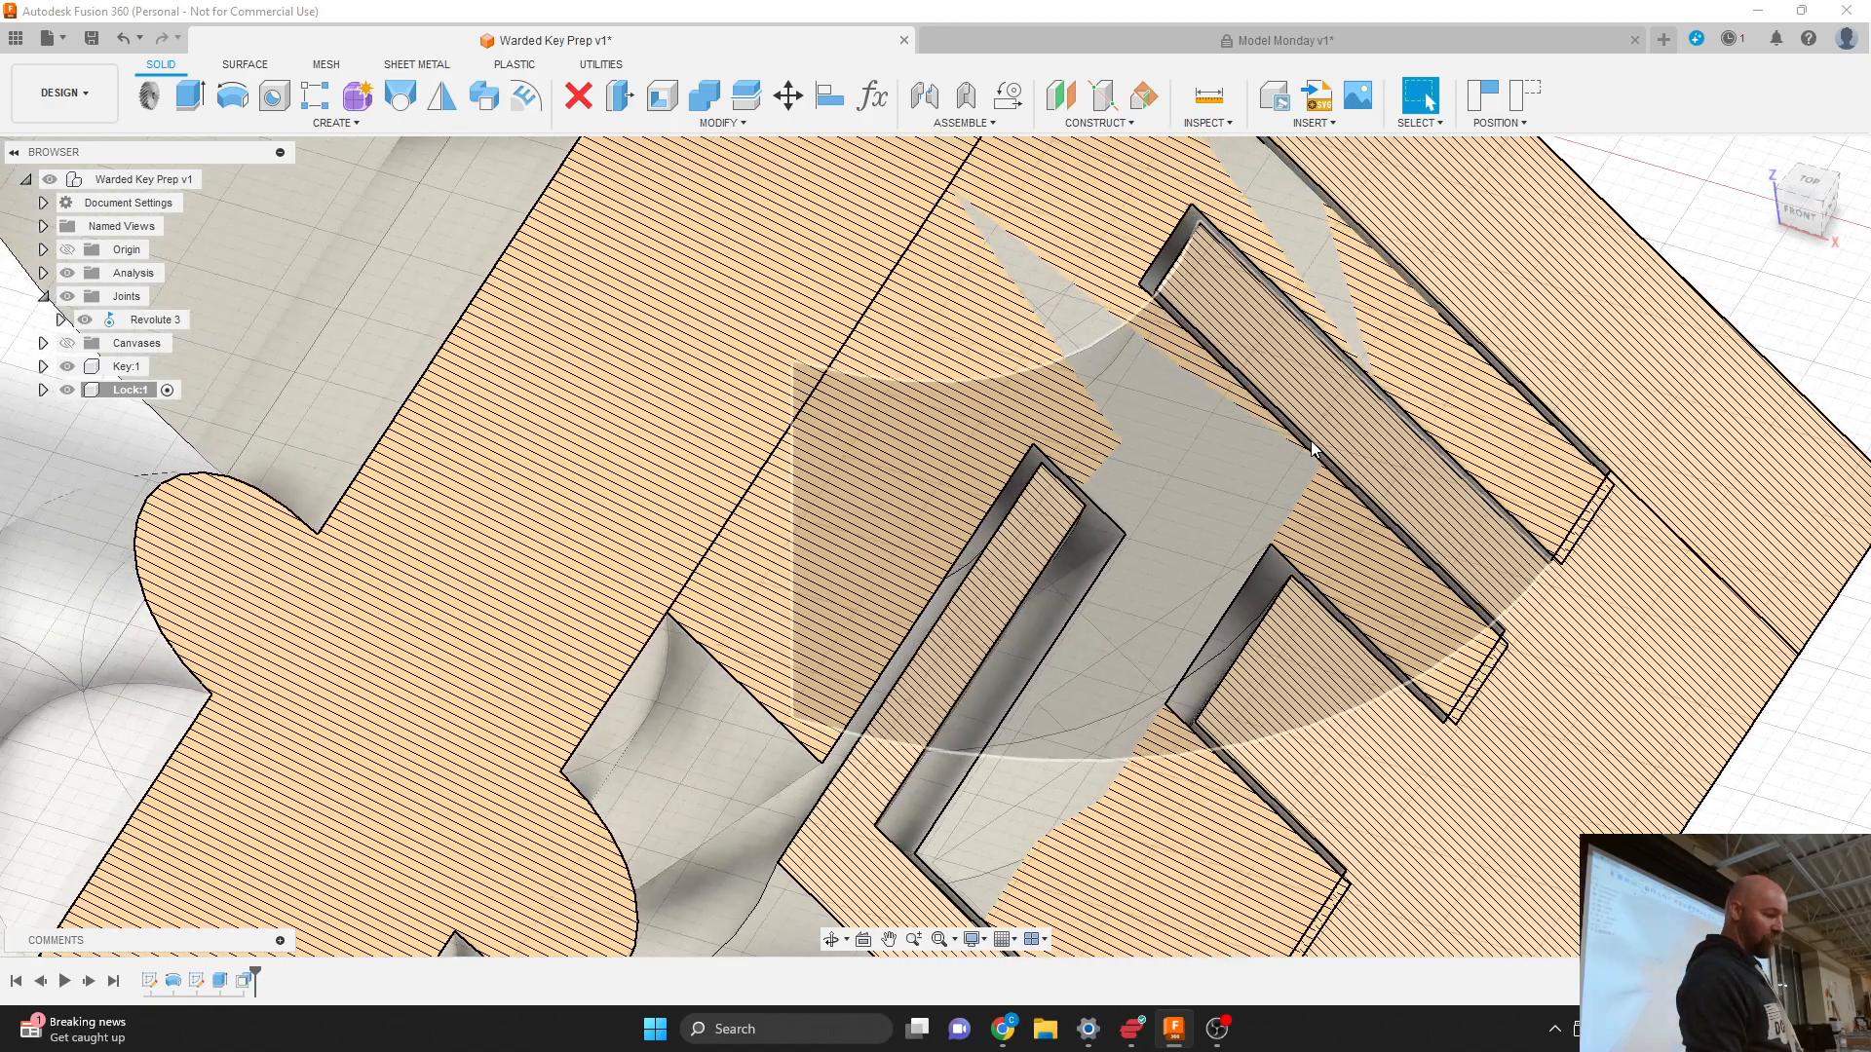
scroll(1315, 356, "down", 3)
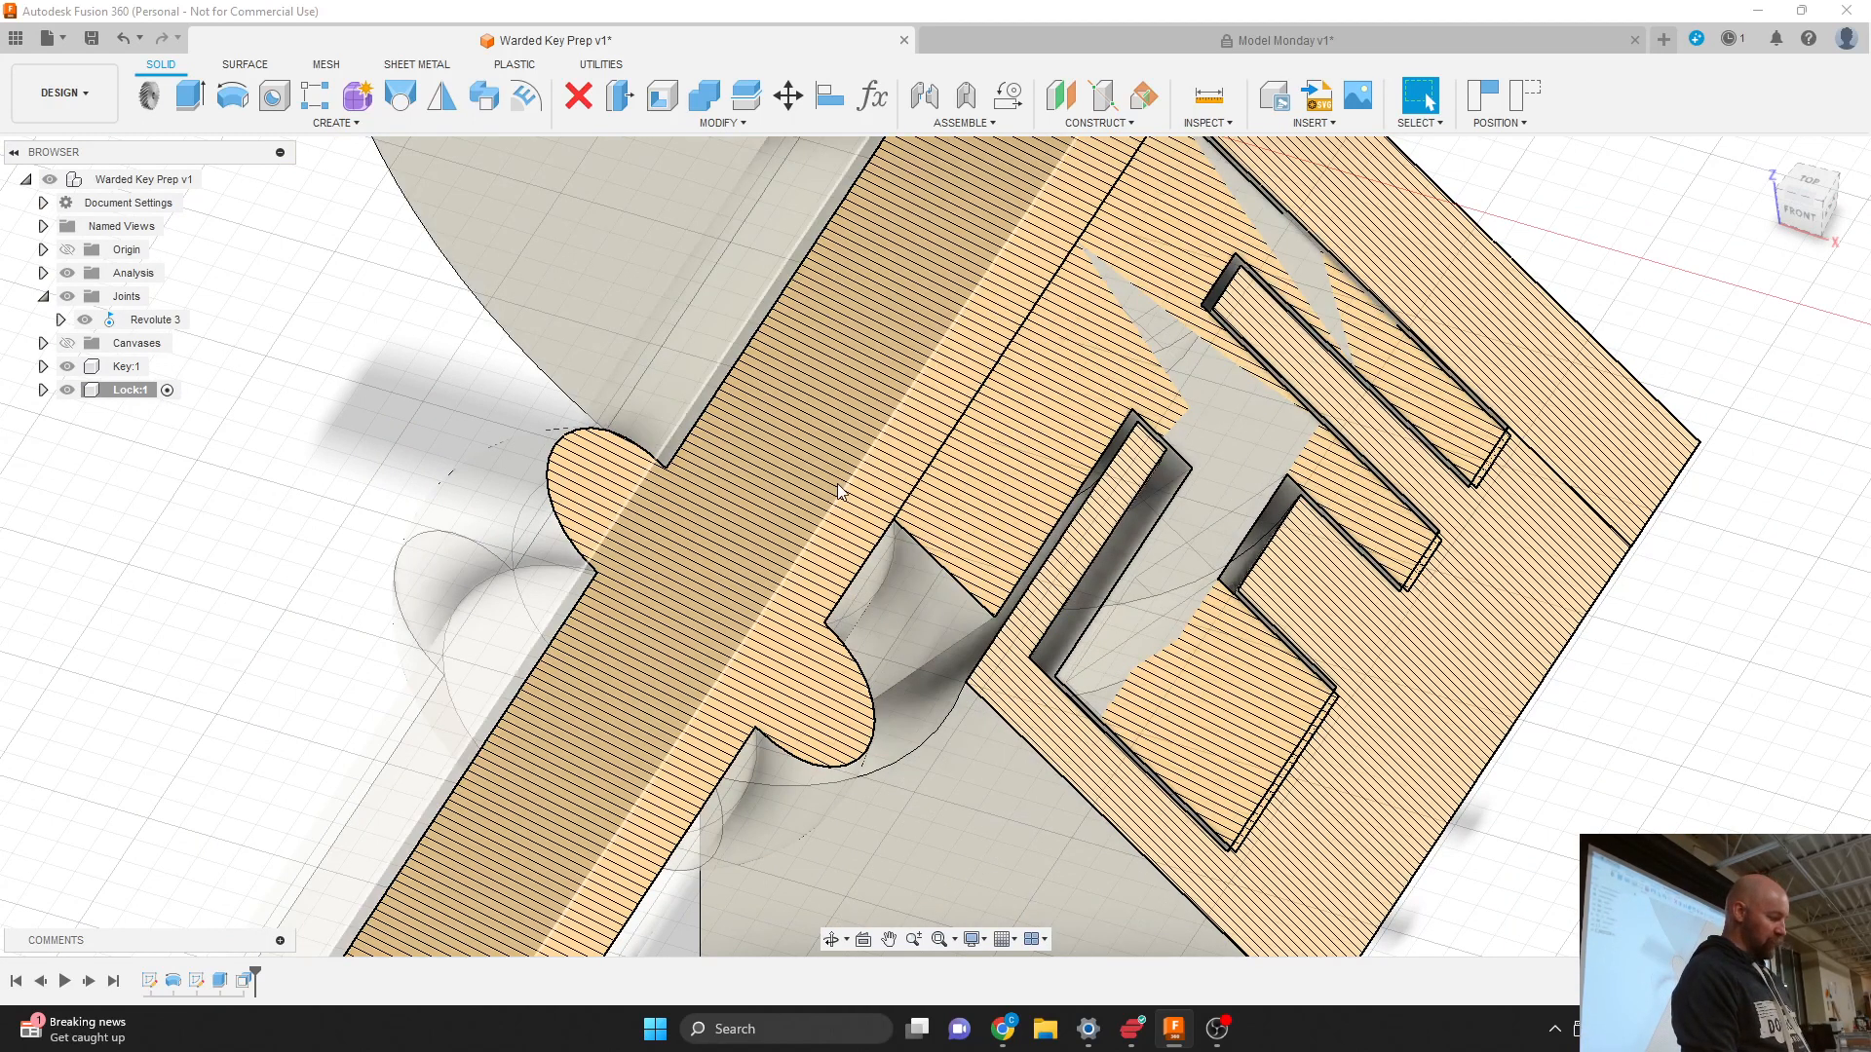
Step: Hide the key and offset the three outer curved end faces of the ward slots, farthest from the shaft, by -0.025 in
left_click(67, 367)
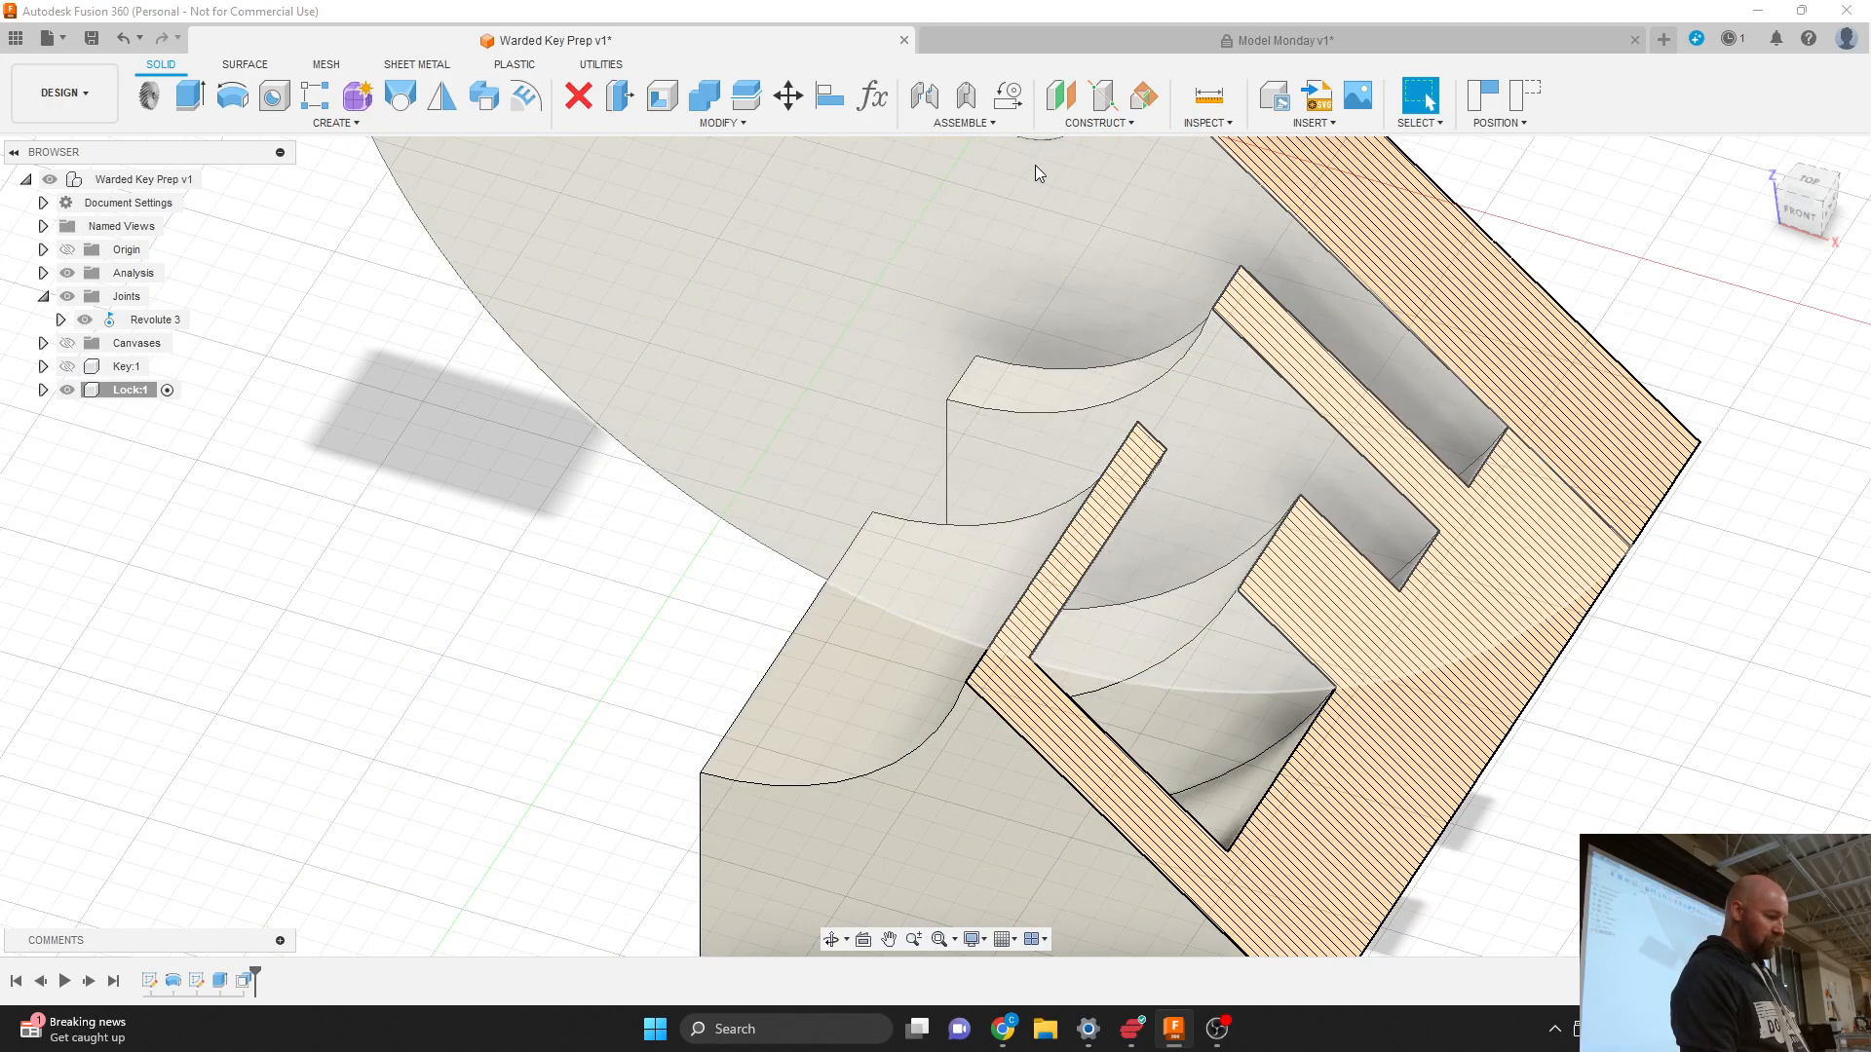
left_click(624, 94)
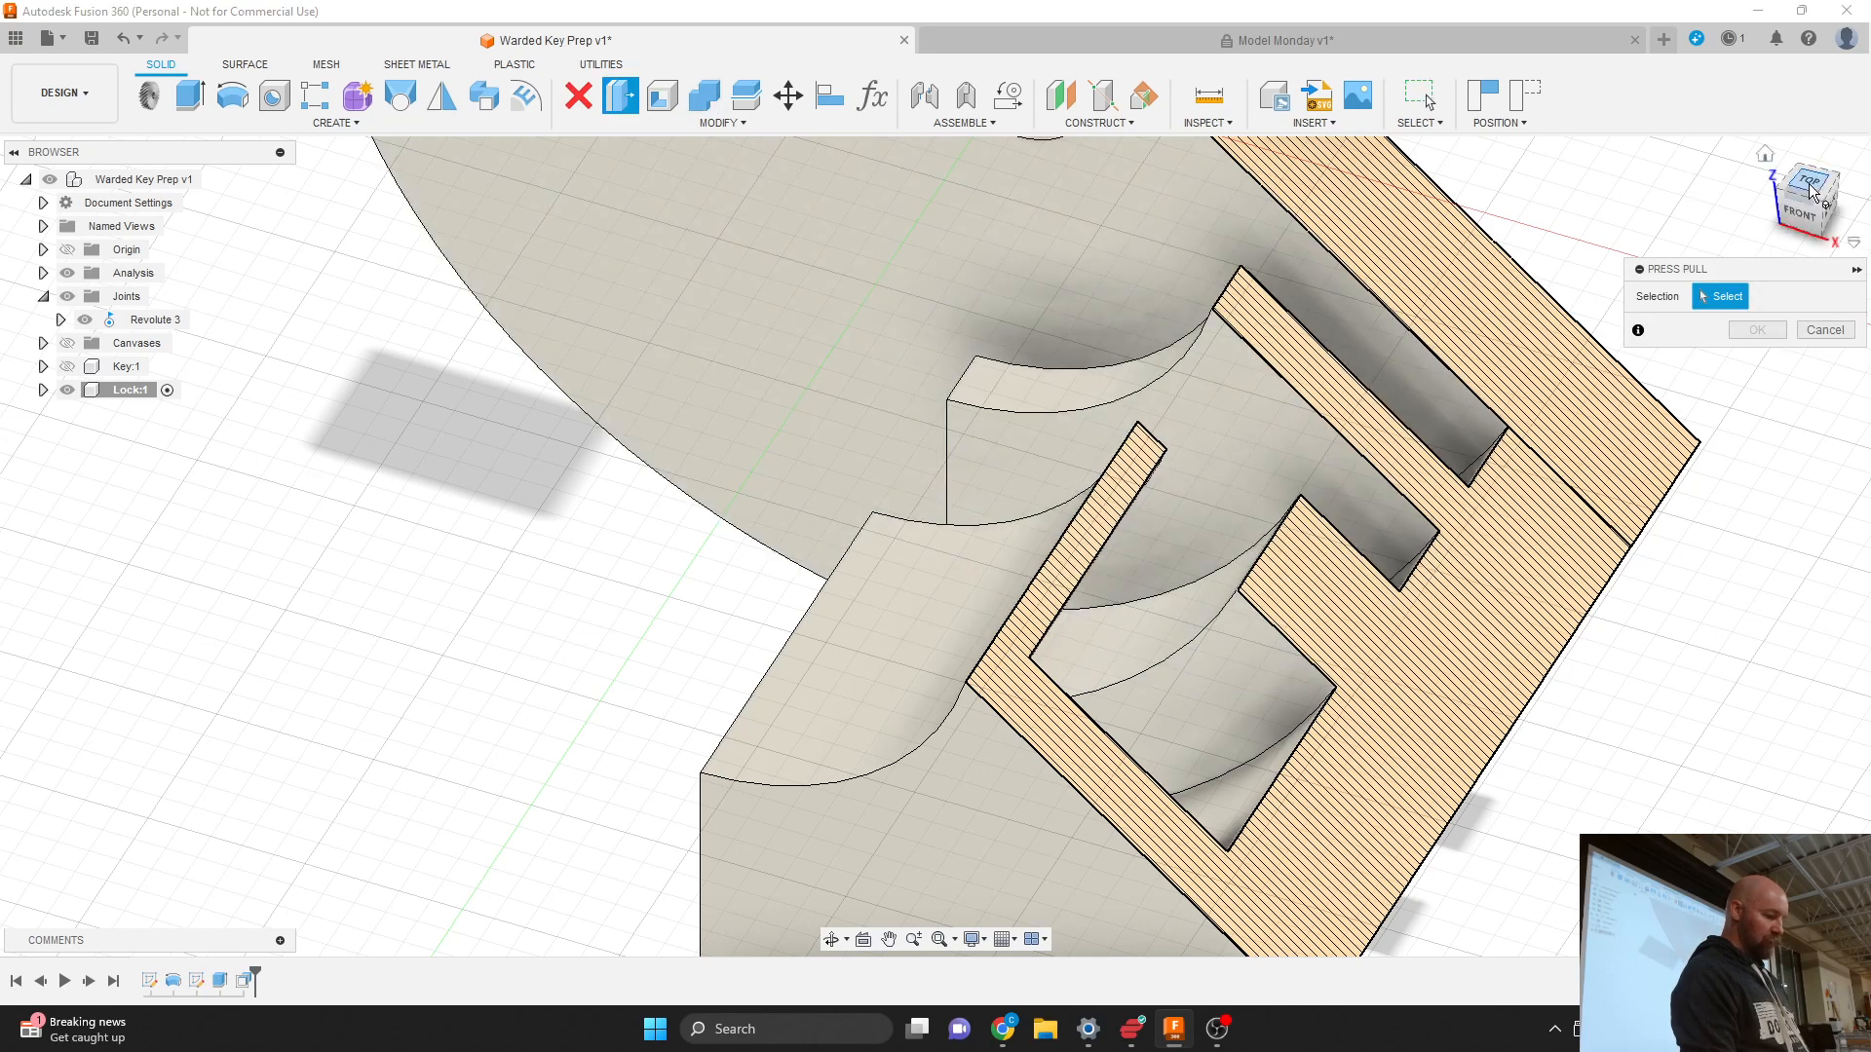
left_click_drag(1813, 206, 1811, 226)
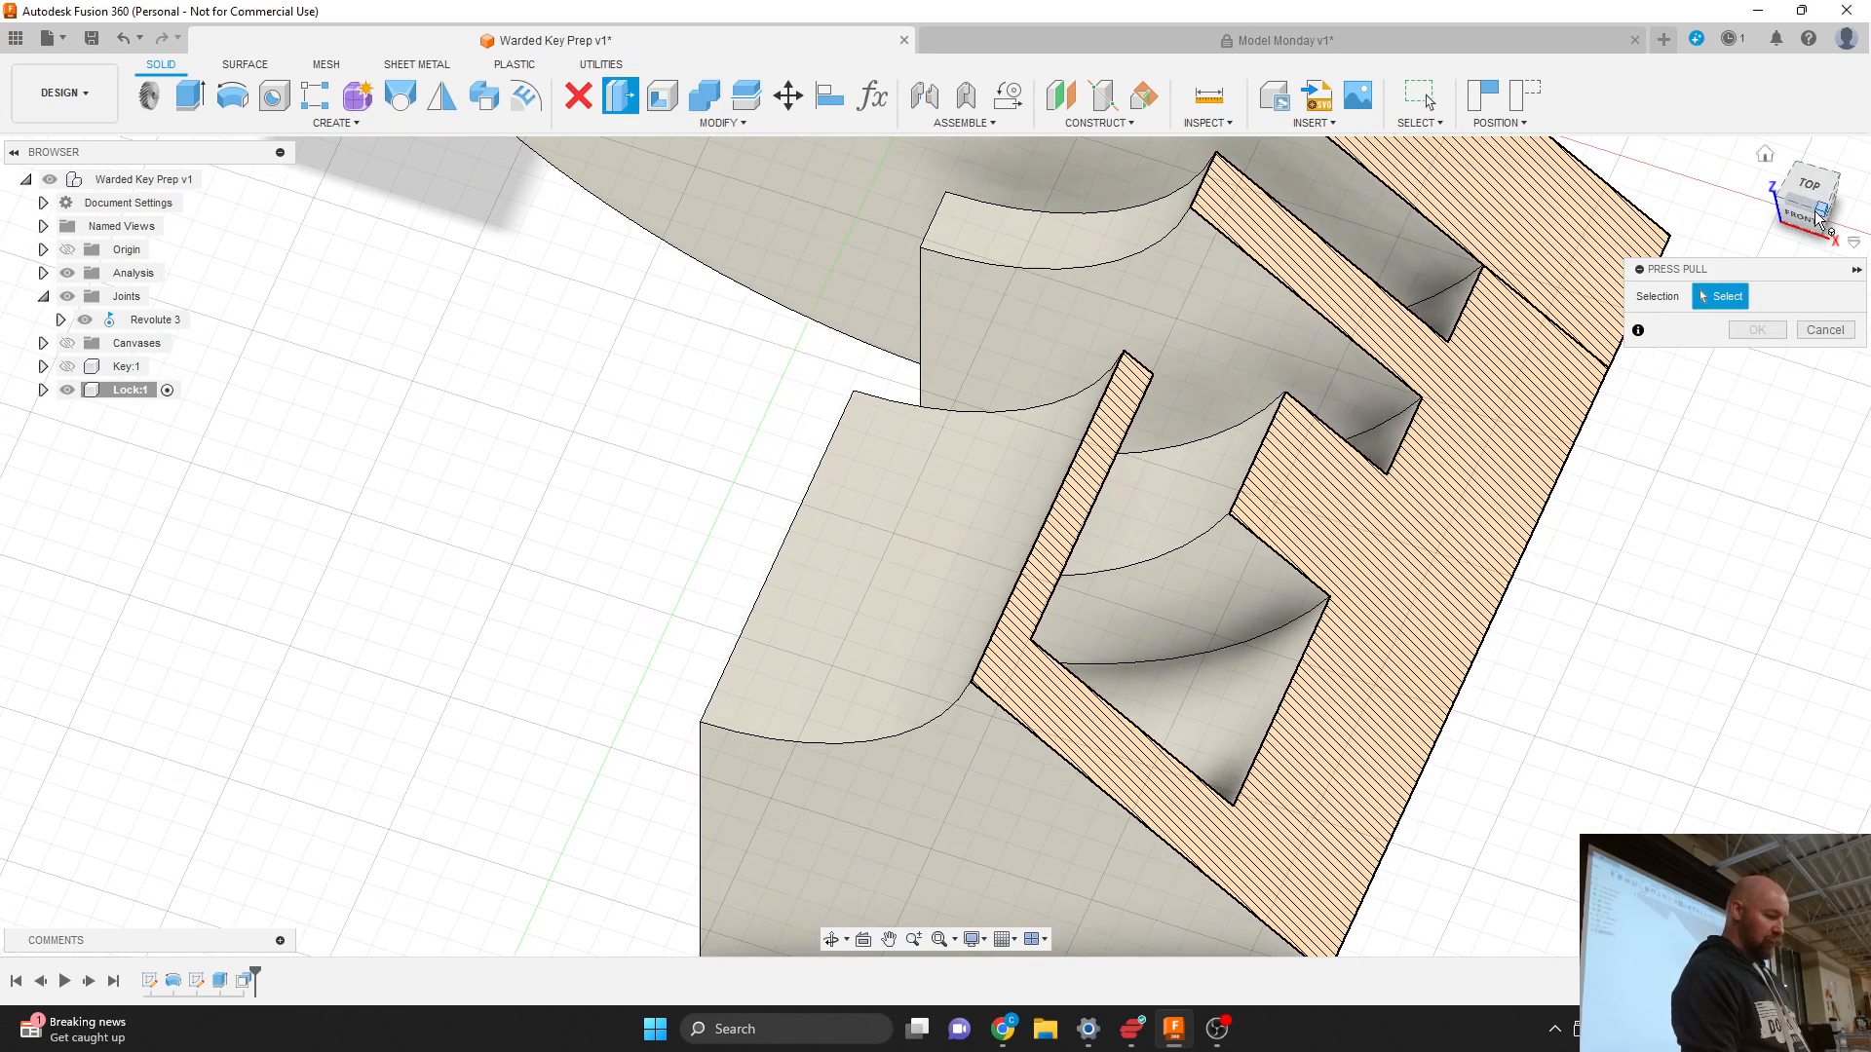
left_click(1447, 308)
left_click(1378, 441)
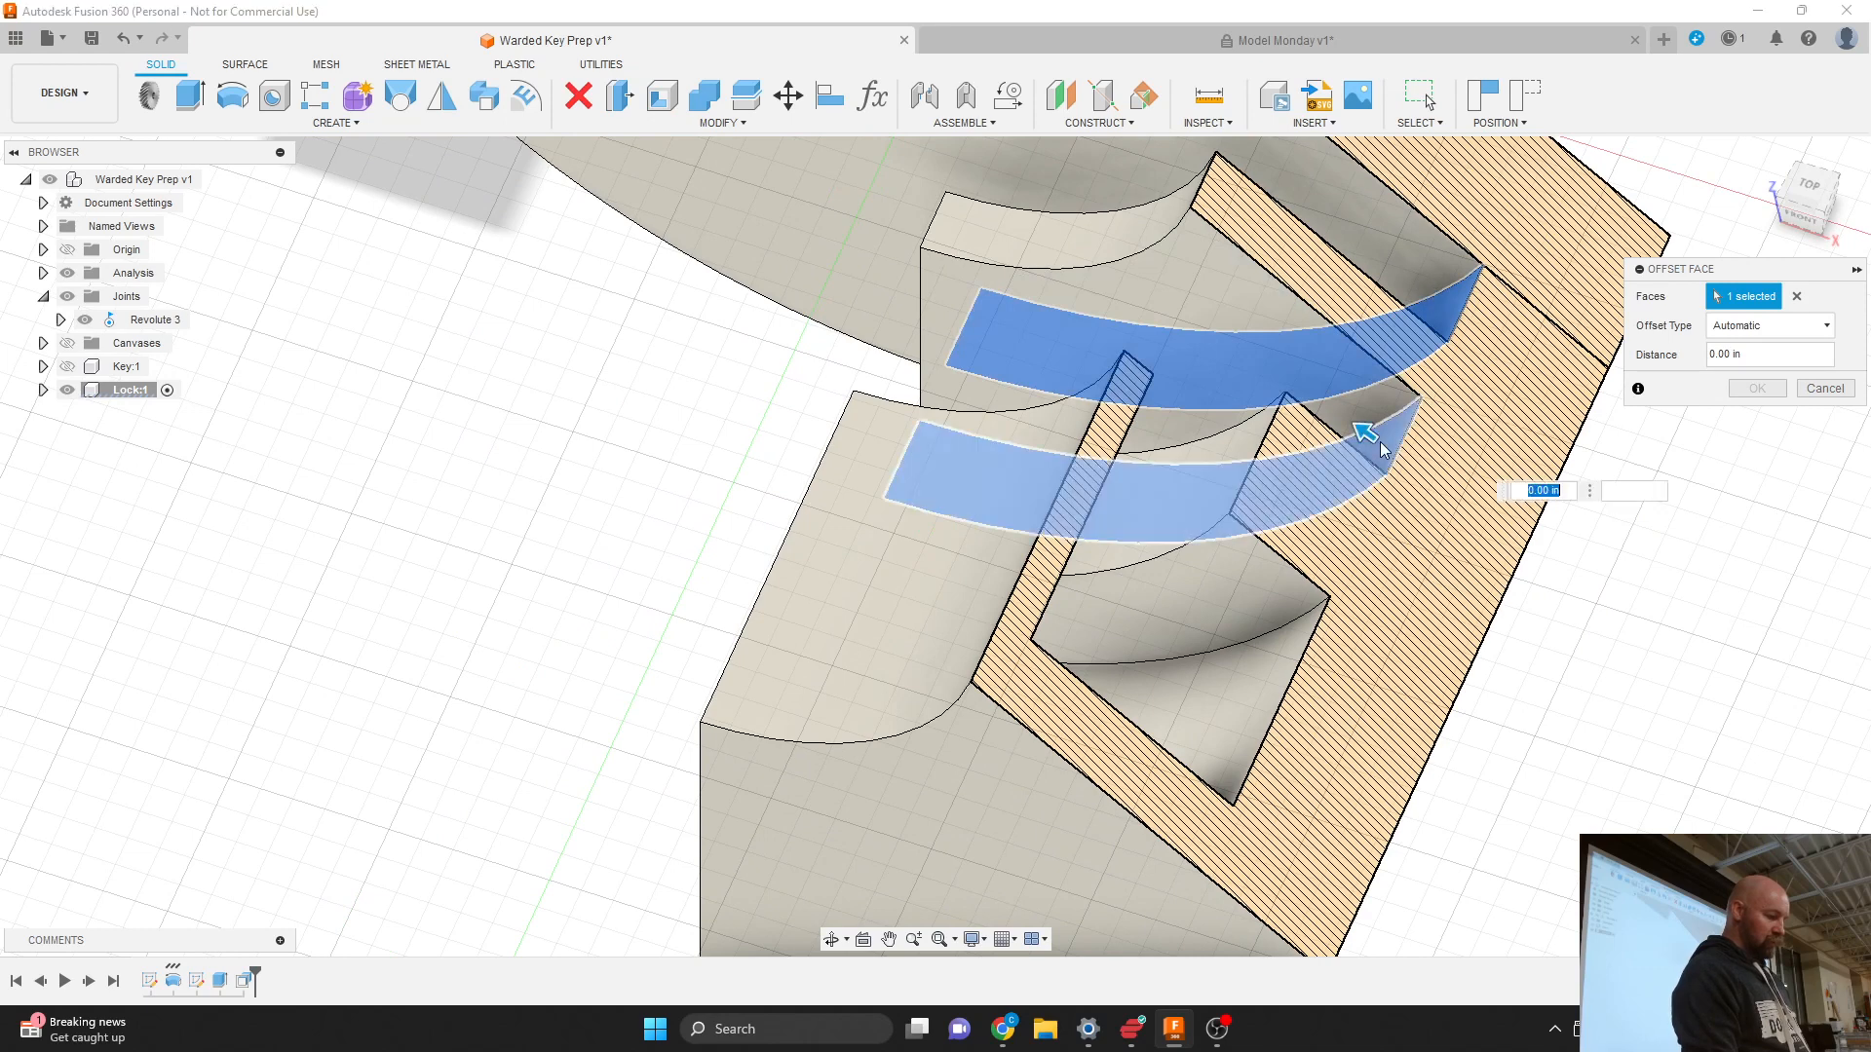
left_click(1226, 666)
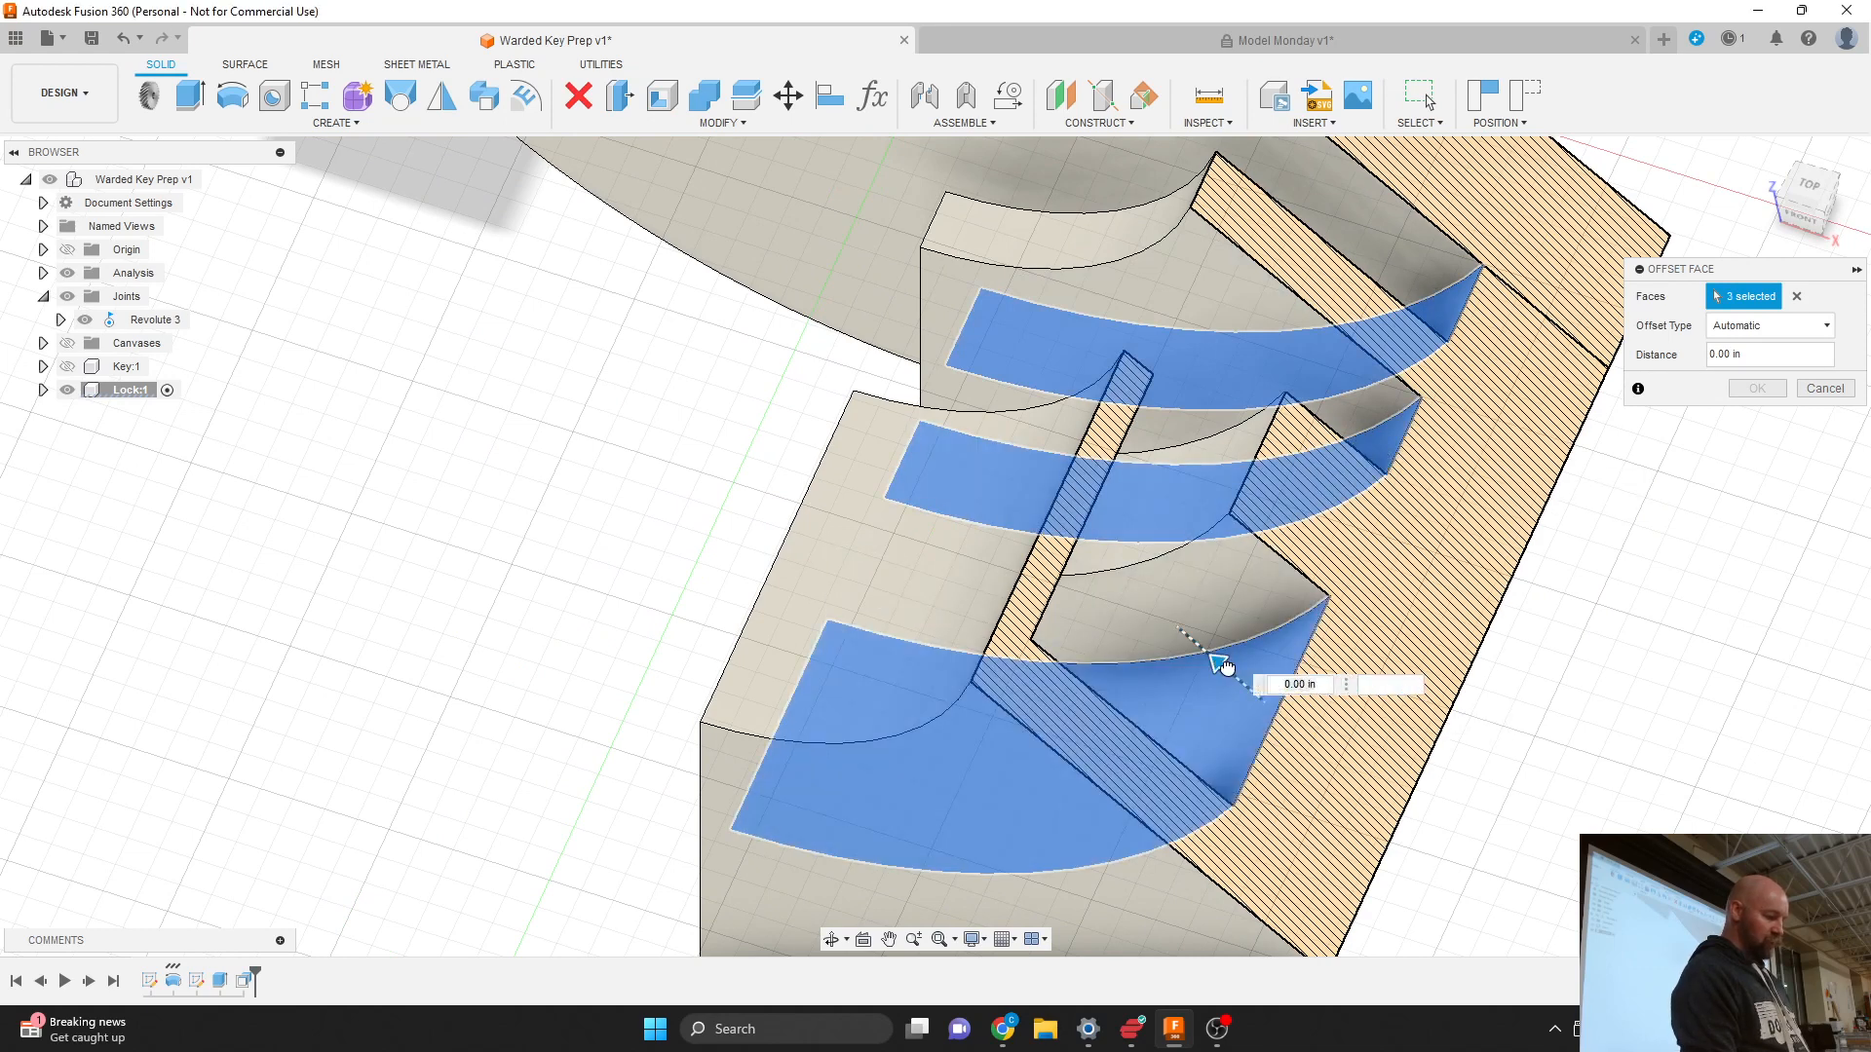
left_click_drag(1226, 666, 1240, 668)
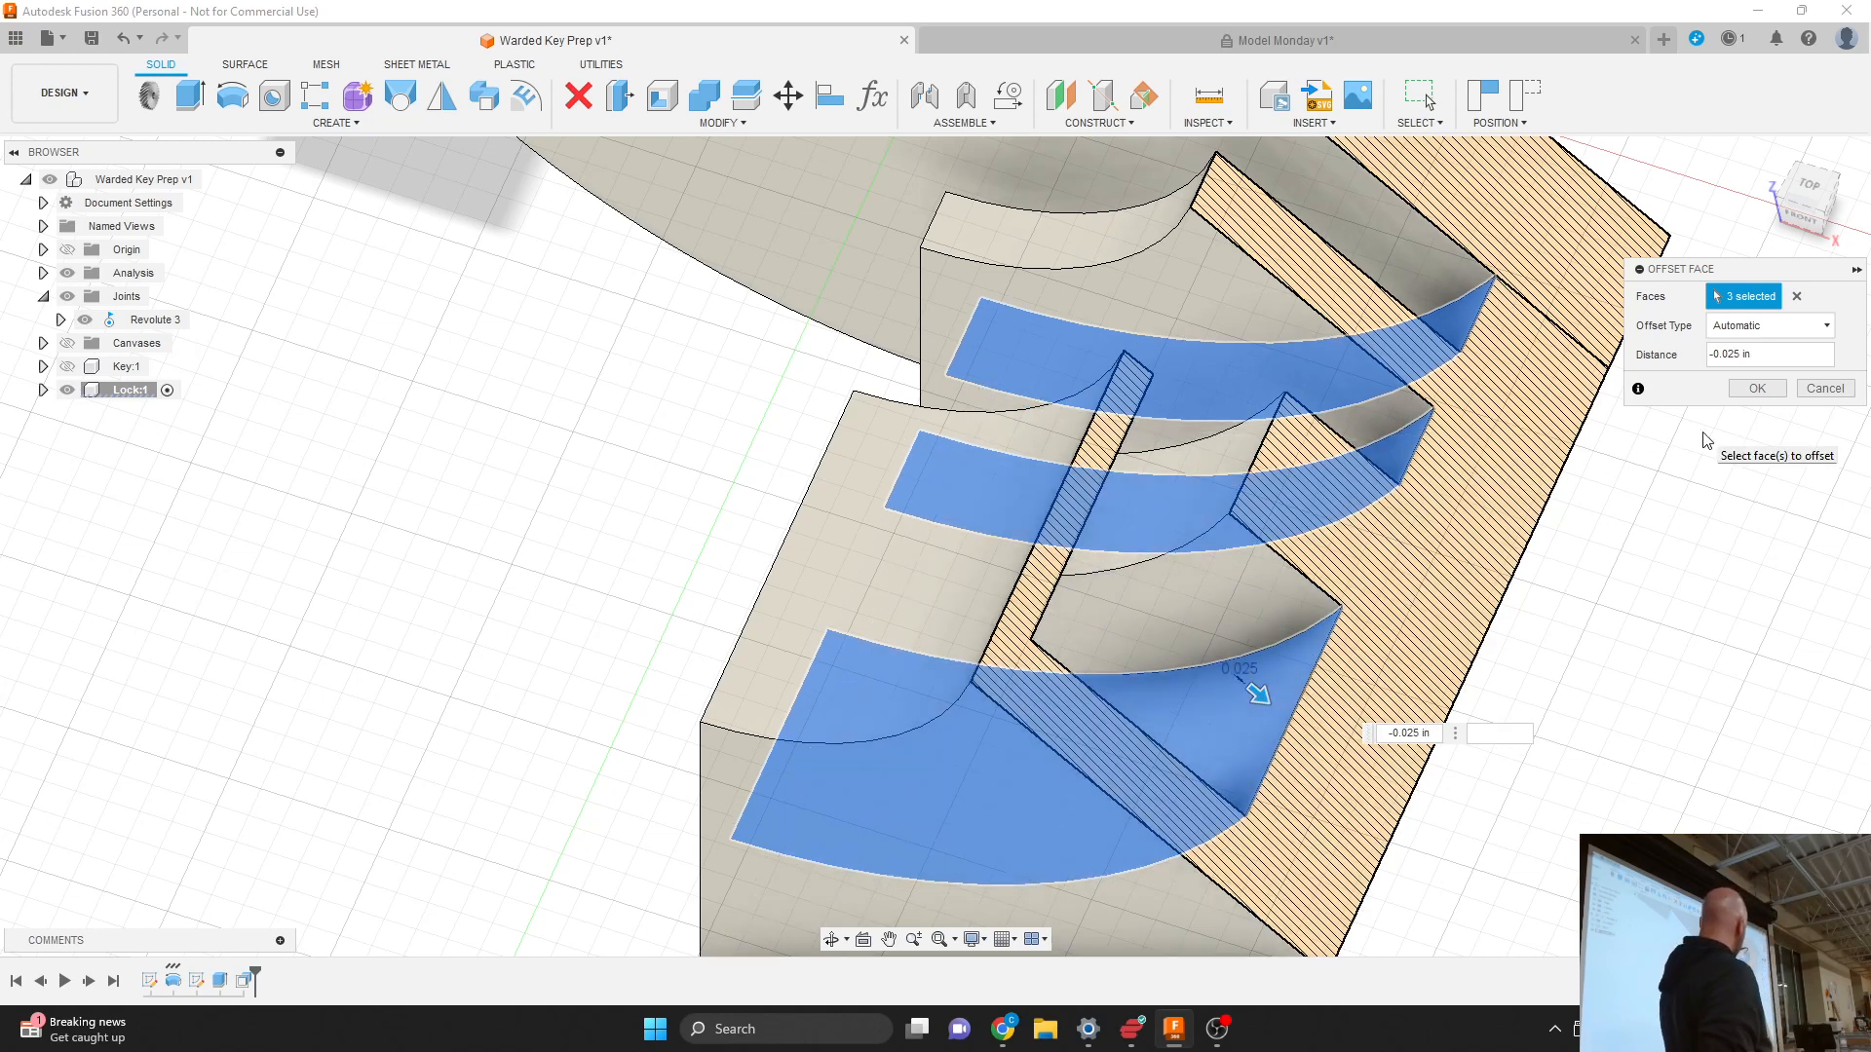
left_click(1759, 388)
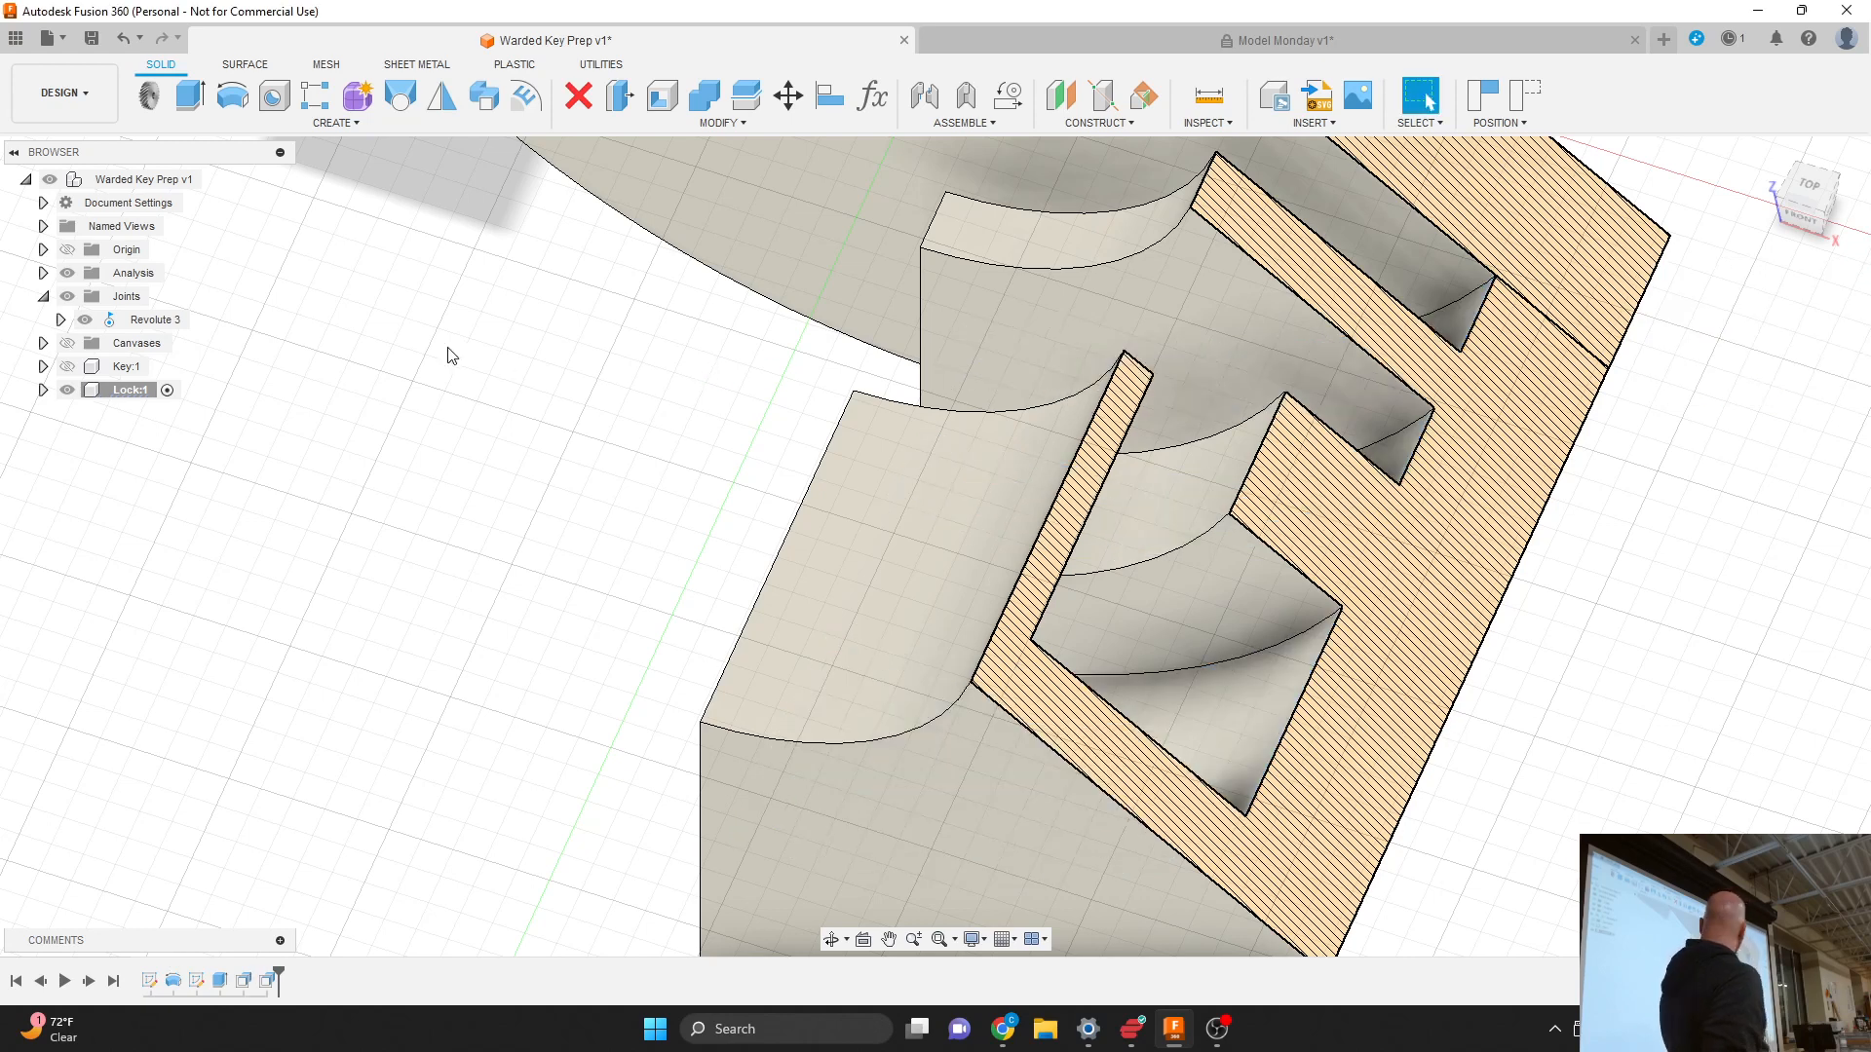
Step: Show the key again and examine the clearance around its bit in the sectioned lock from several angles
left_click(67, 367)
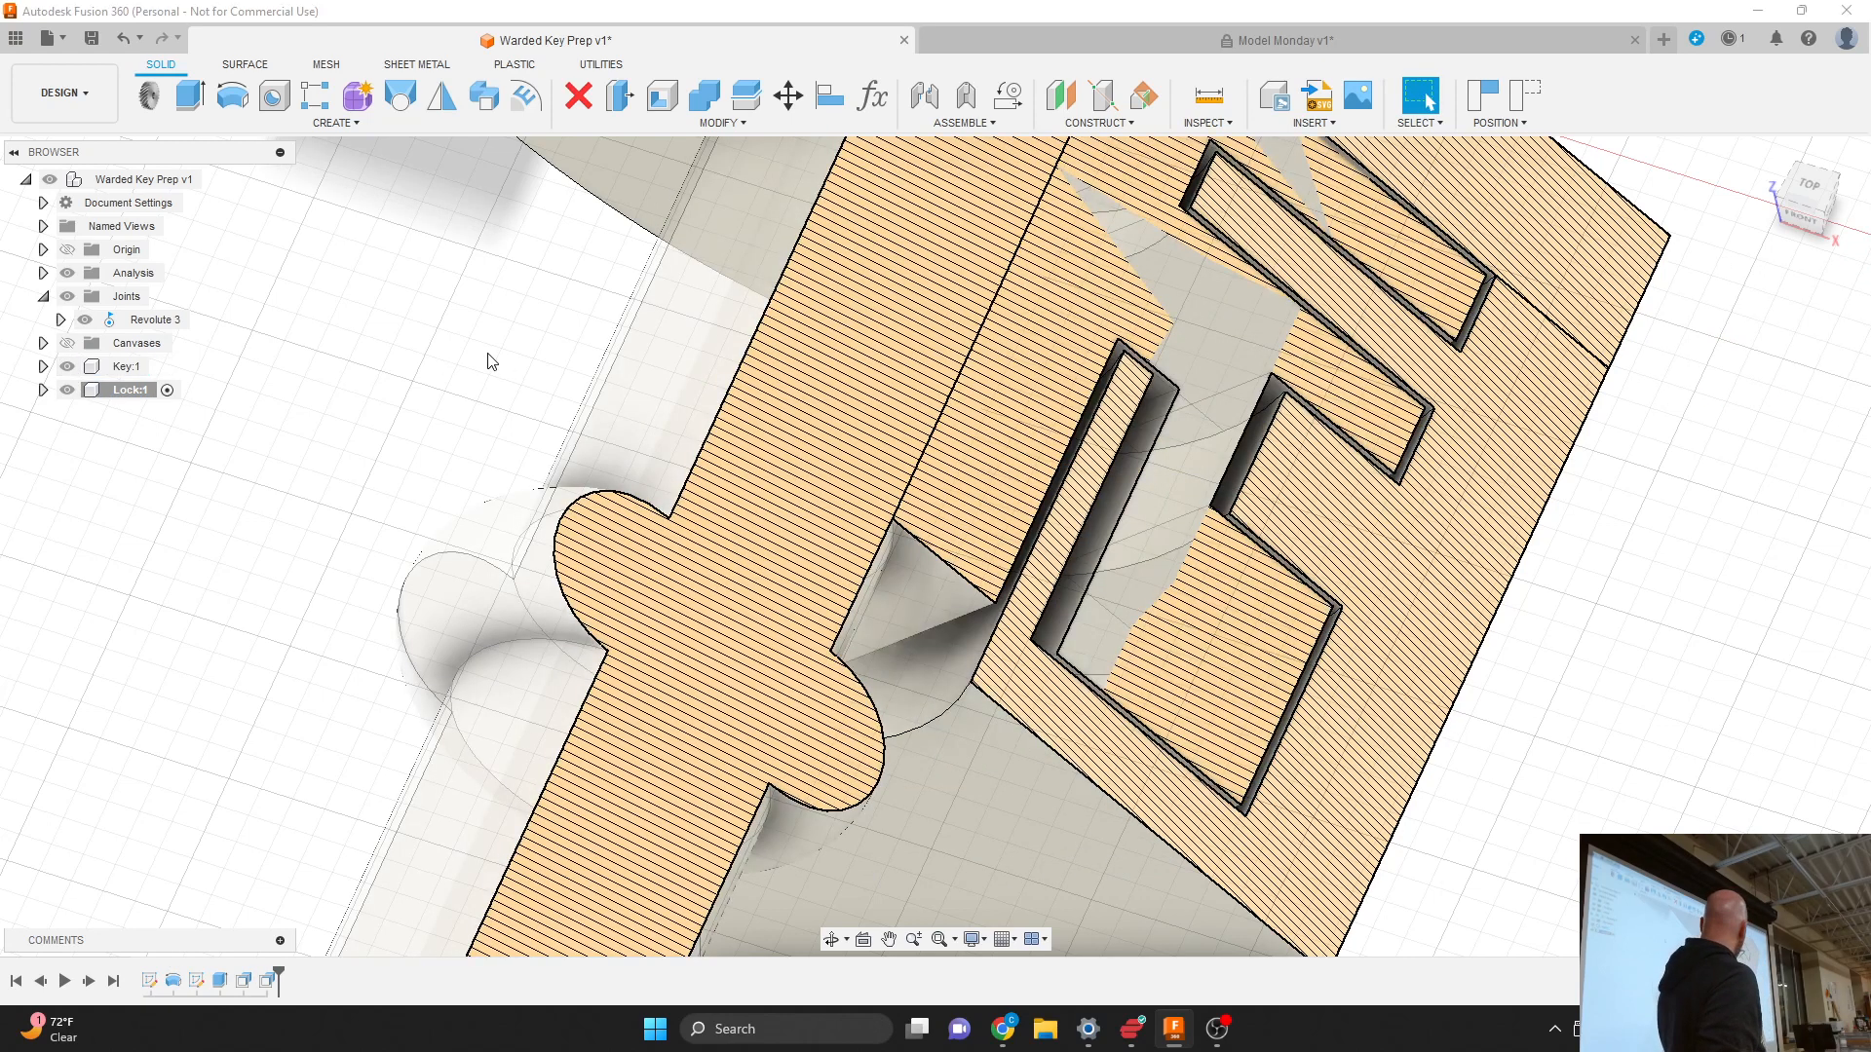
scroll(1382, 586, "up", 2)
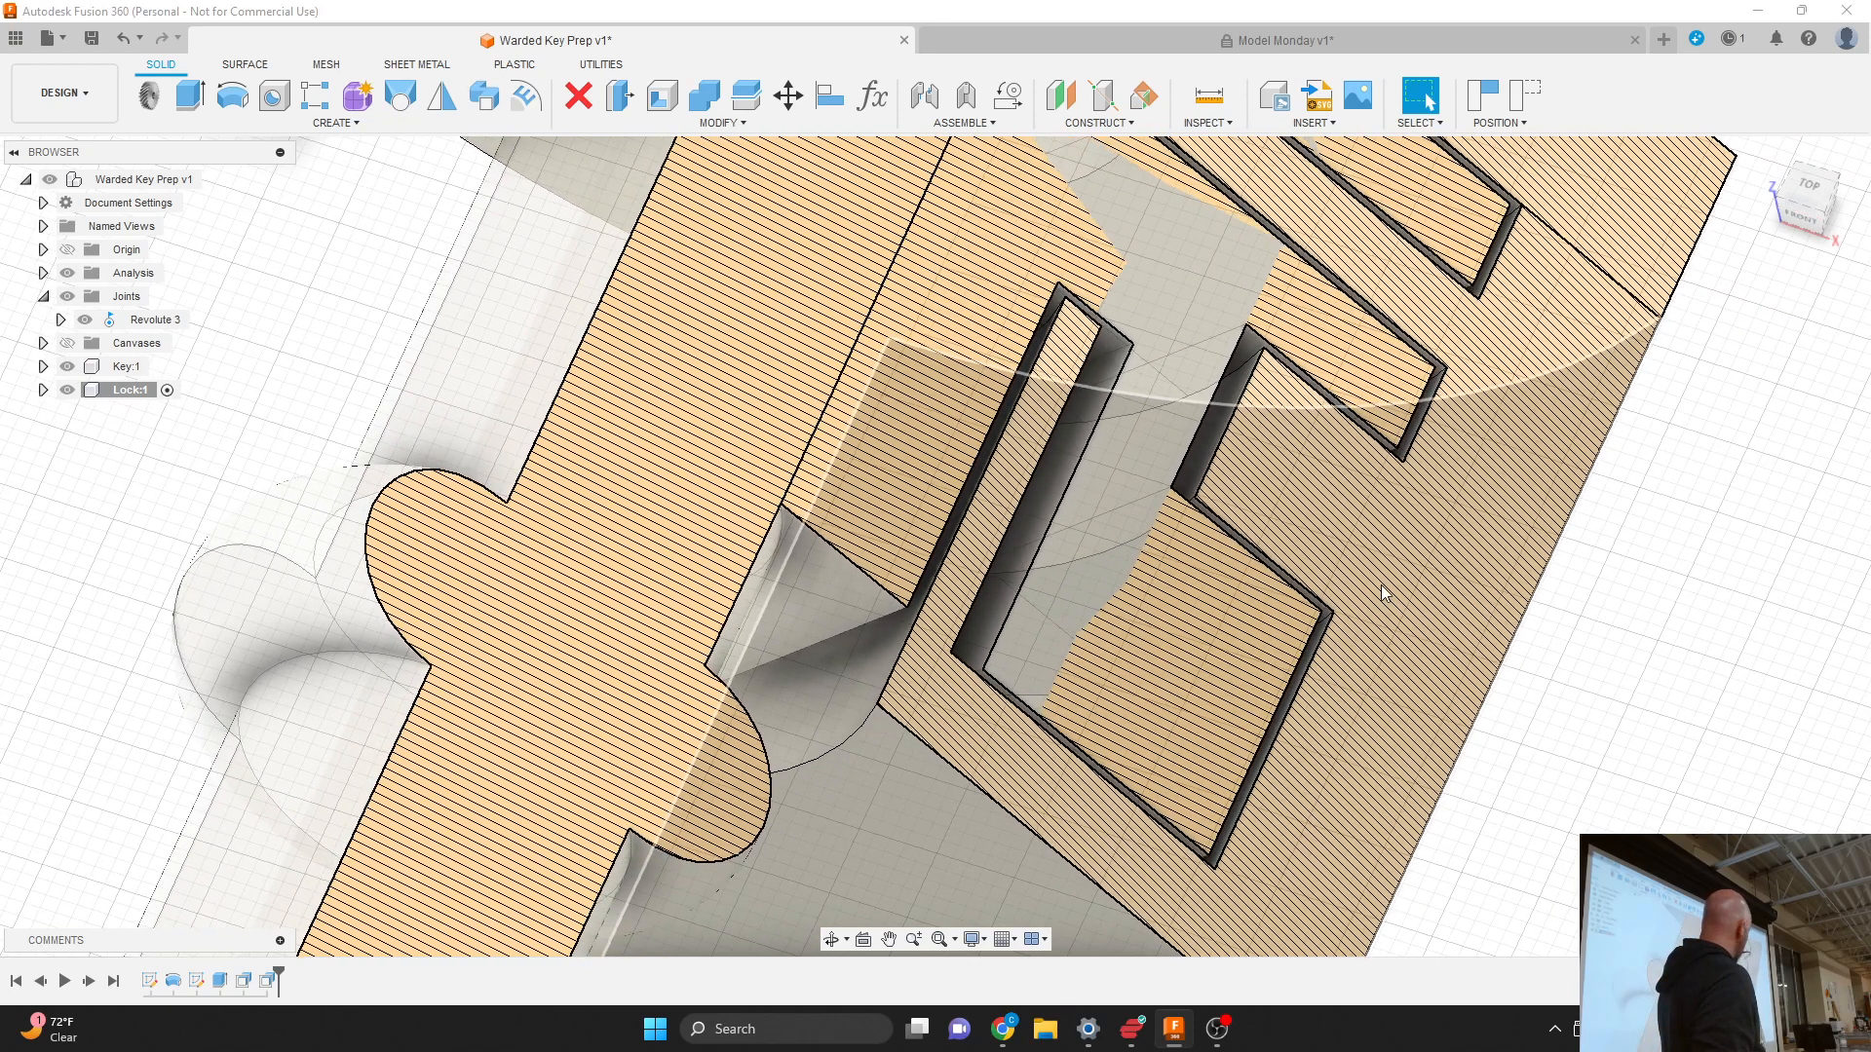
scroll(1381, 585, "down", 1)
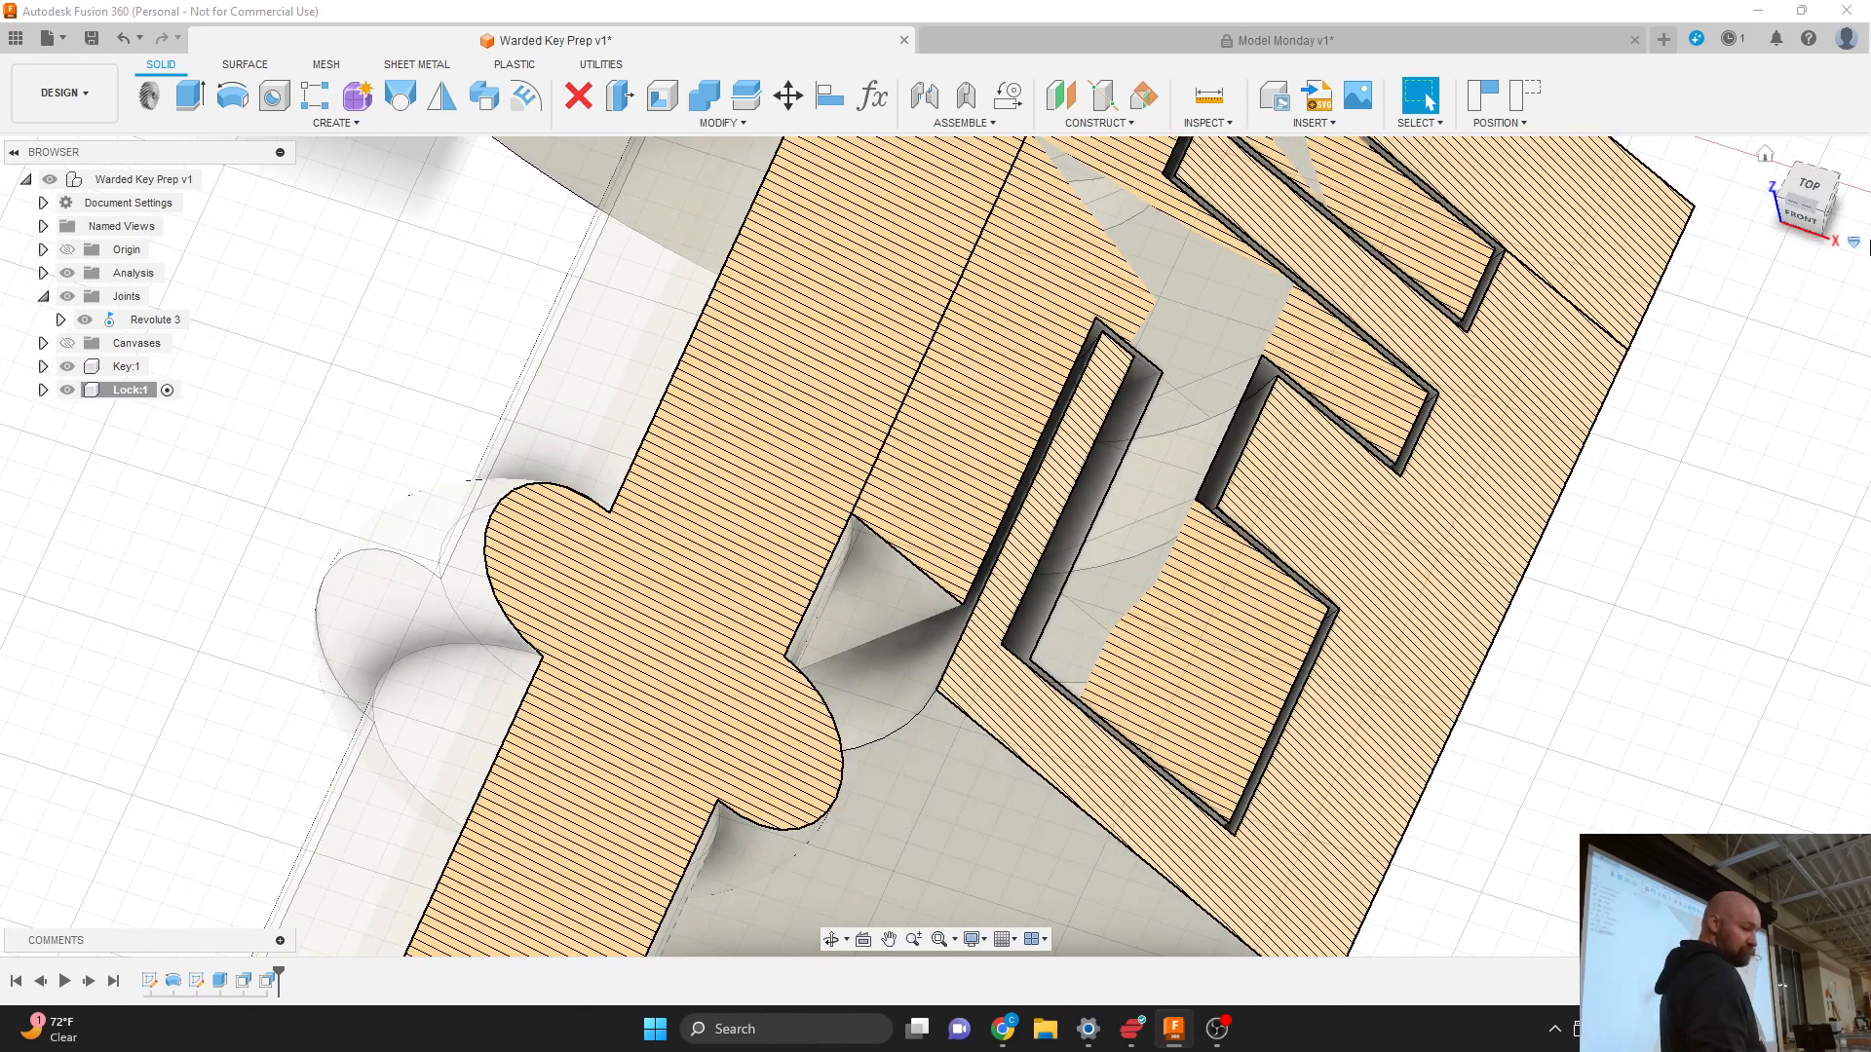
mouse_move(1826, 209)
left_mouse_down()
mouse_move(1783, 201)
mouse_move(1806, 208)
left_mouse_up()
scroll(1220, 244, "down", 1)
scroll(1221, 245, "down", 2)
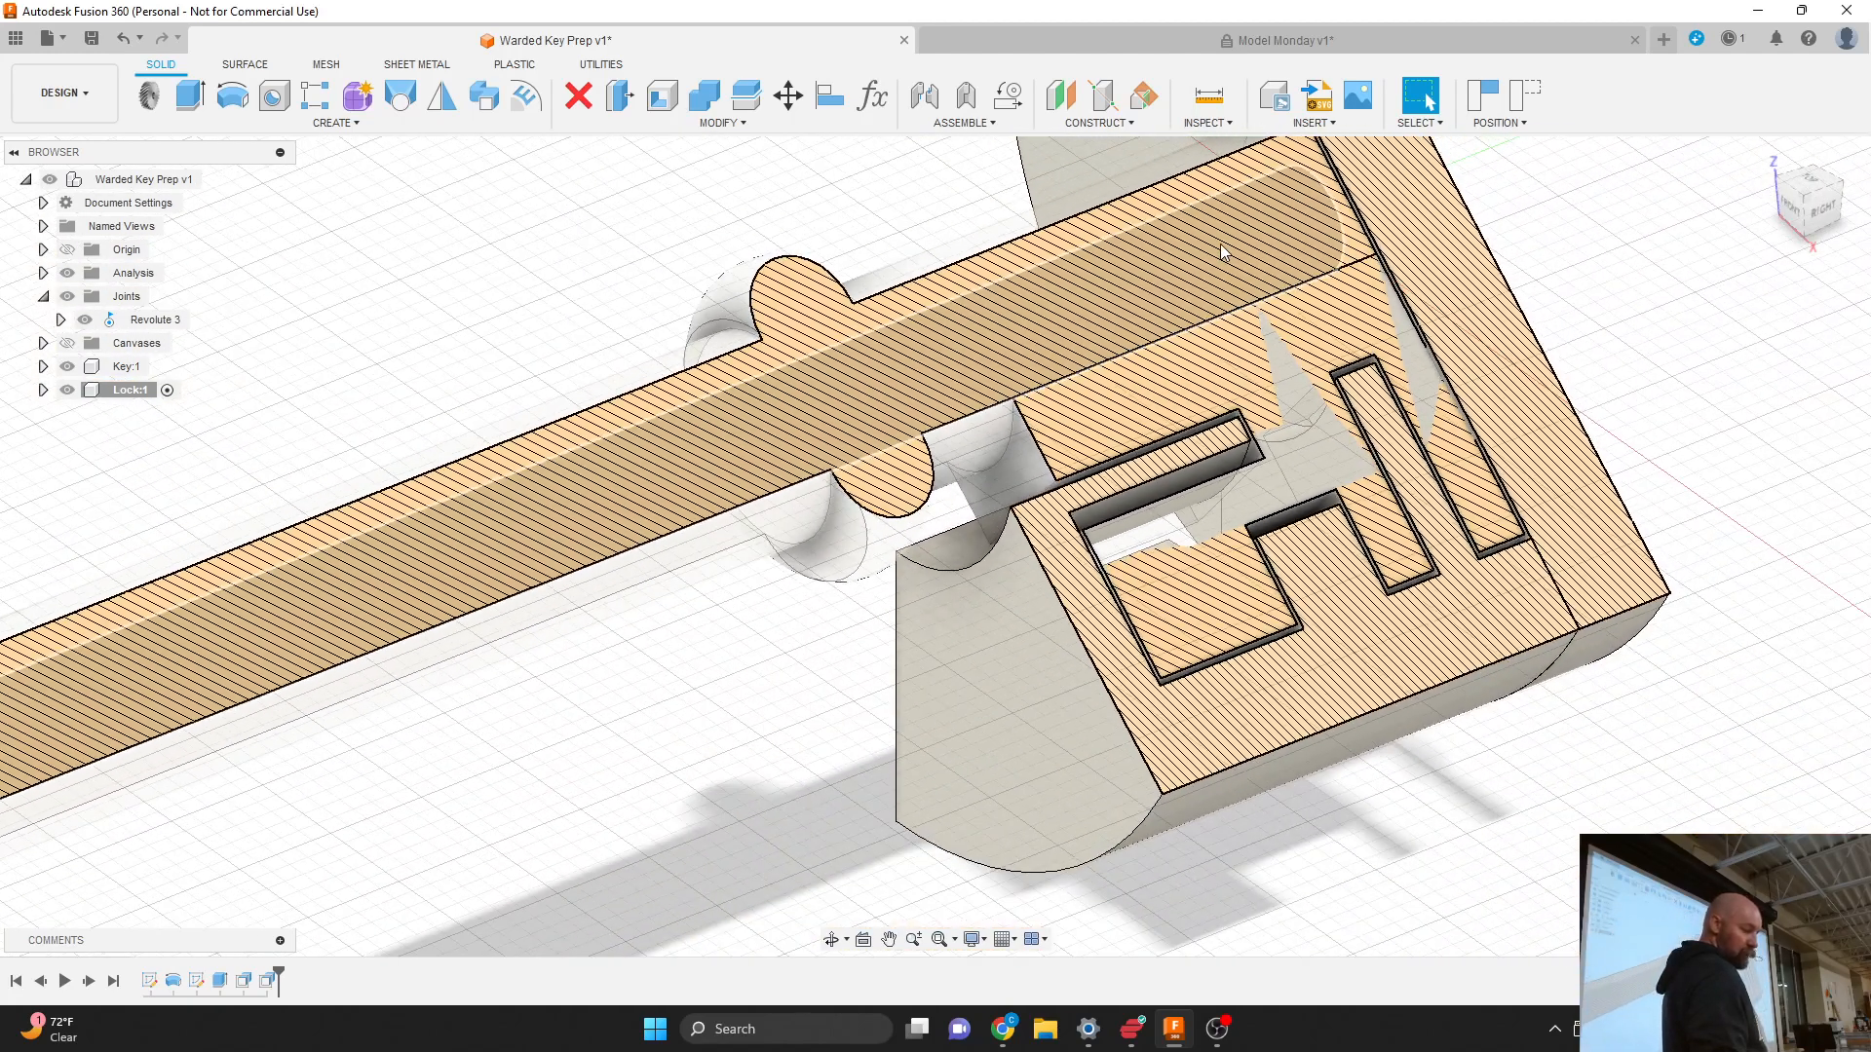
scroll(1407, 643, "down", 2)
scroll(1637, 359, "up", 1)
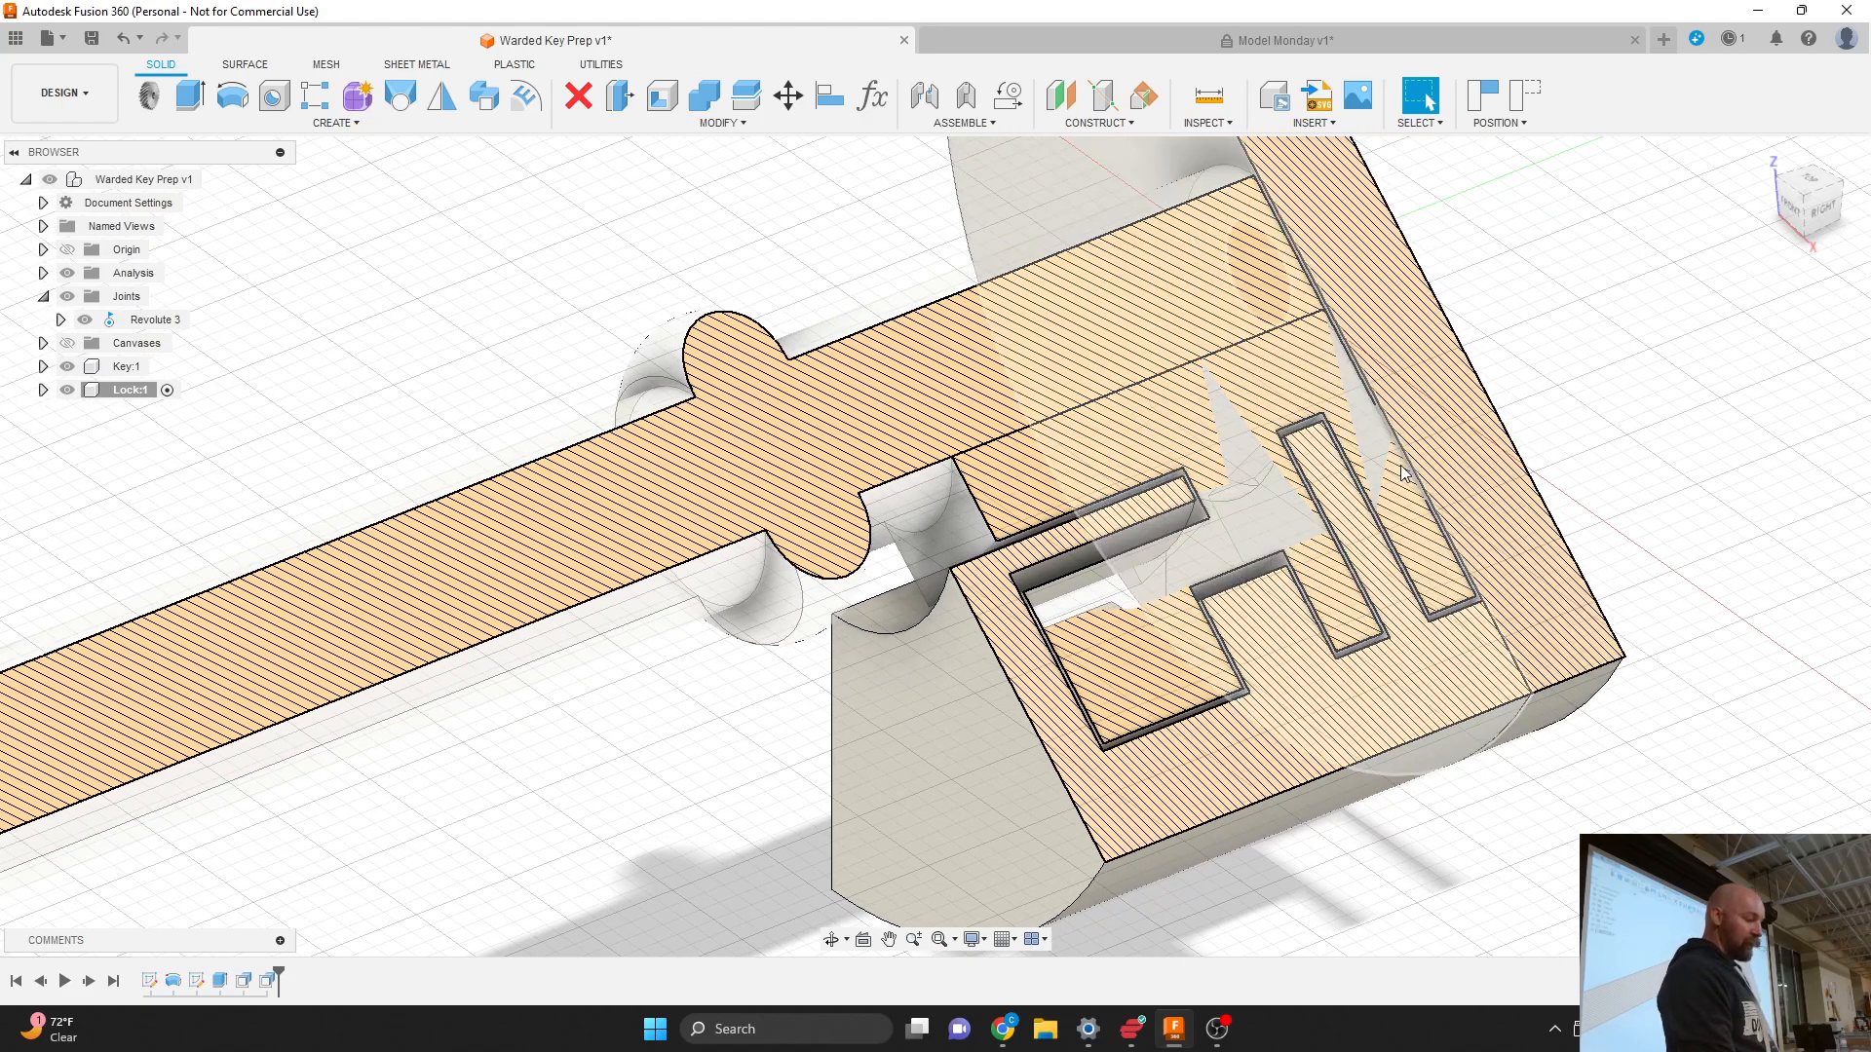
Step: Open the latest face offset for editing to review its selected faces and distance, and close it without changes
right_click(266, 986)
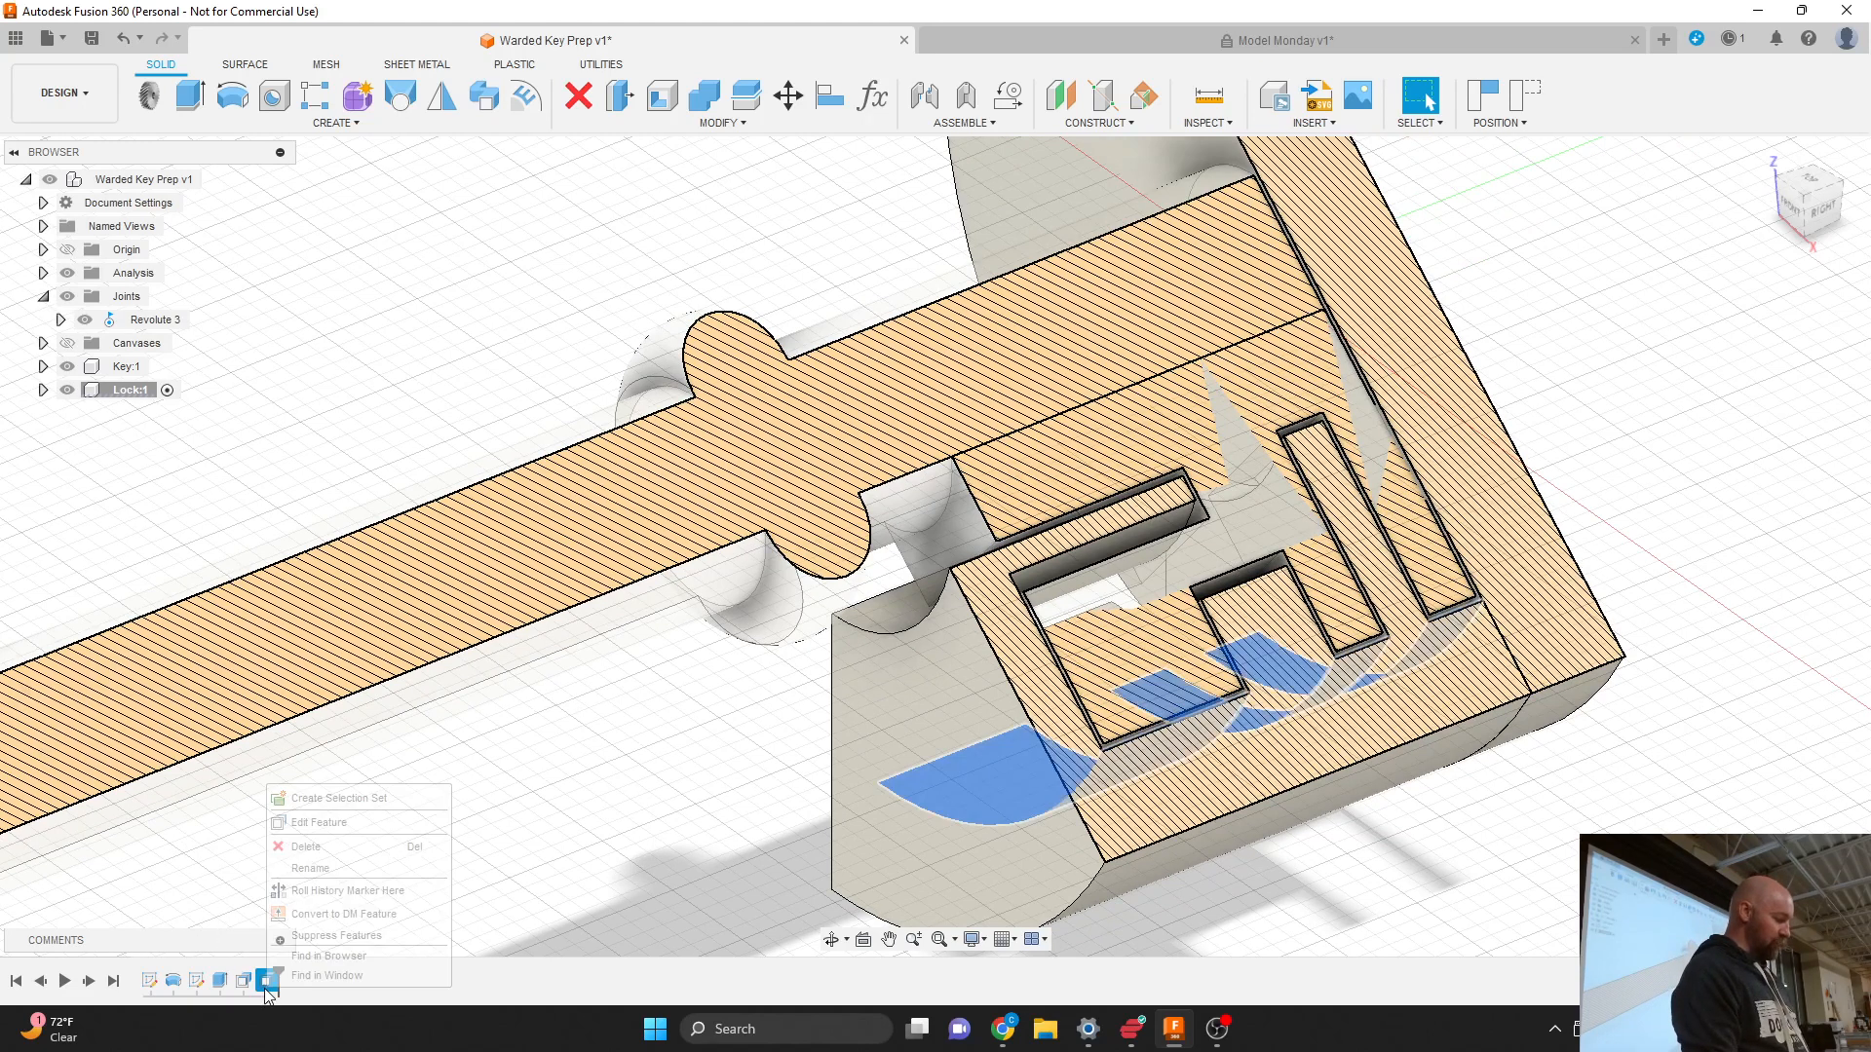
left_click(310, 825)
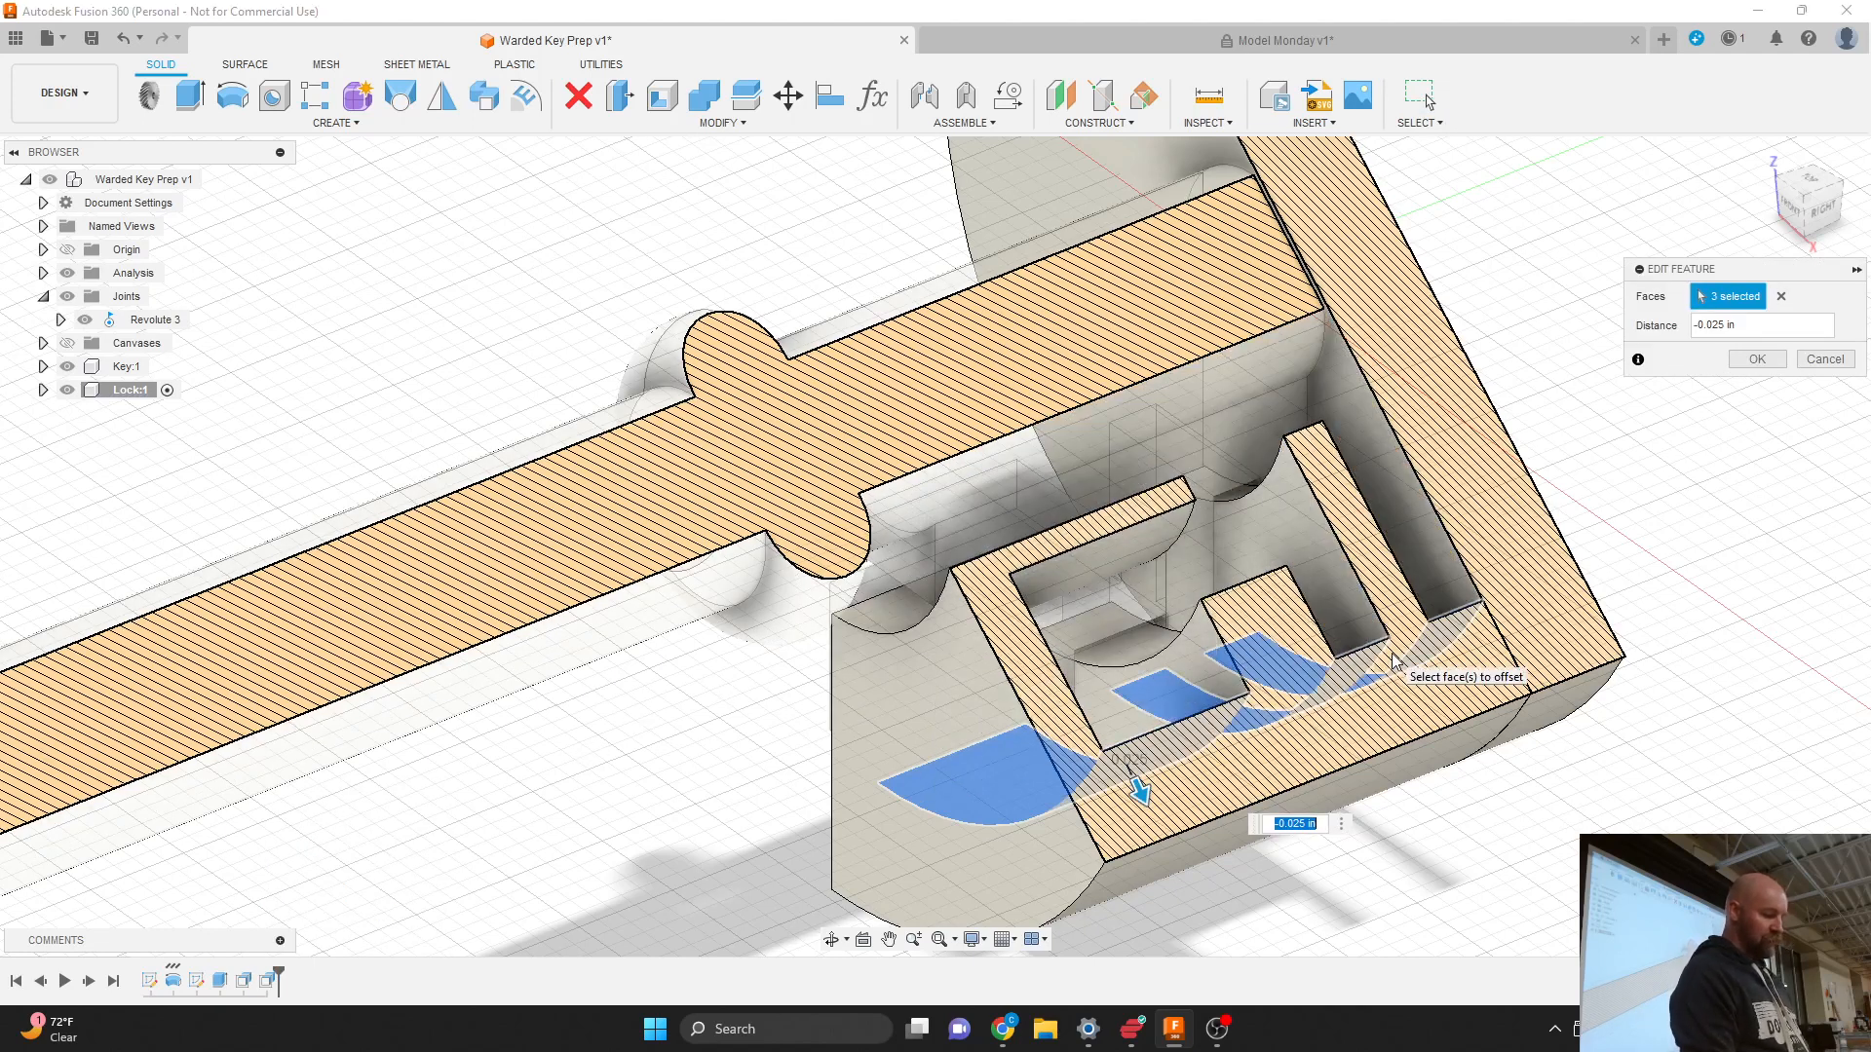
scroll(1374, 671, "up", 2)
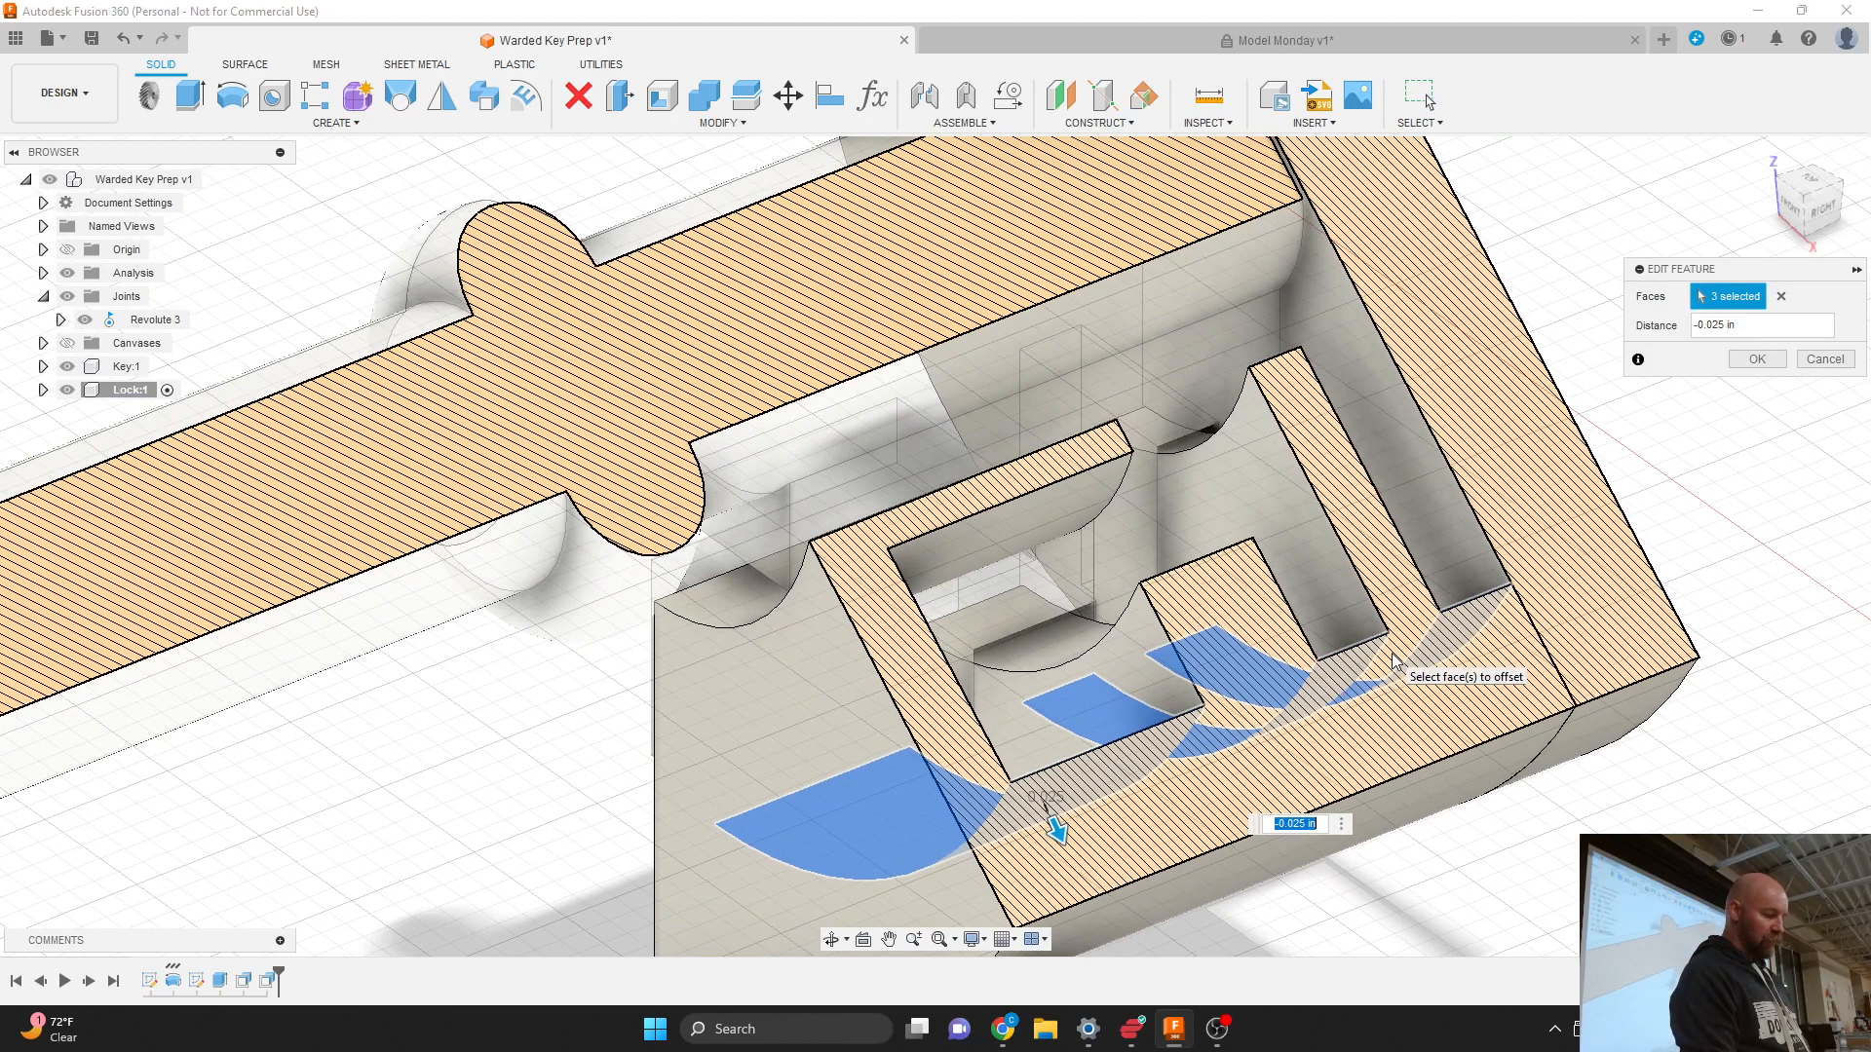
left_click(1824, 360)
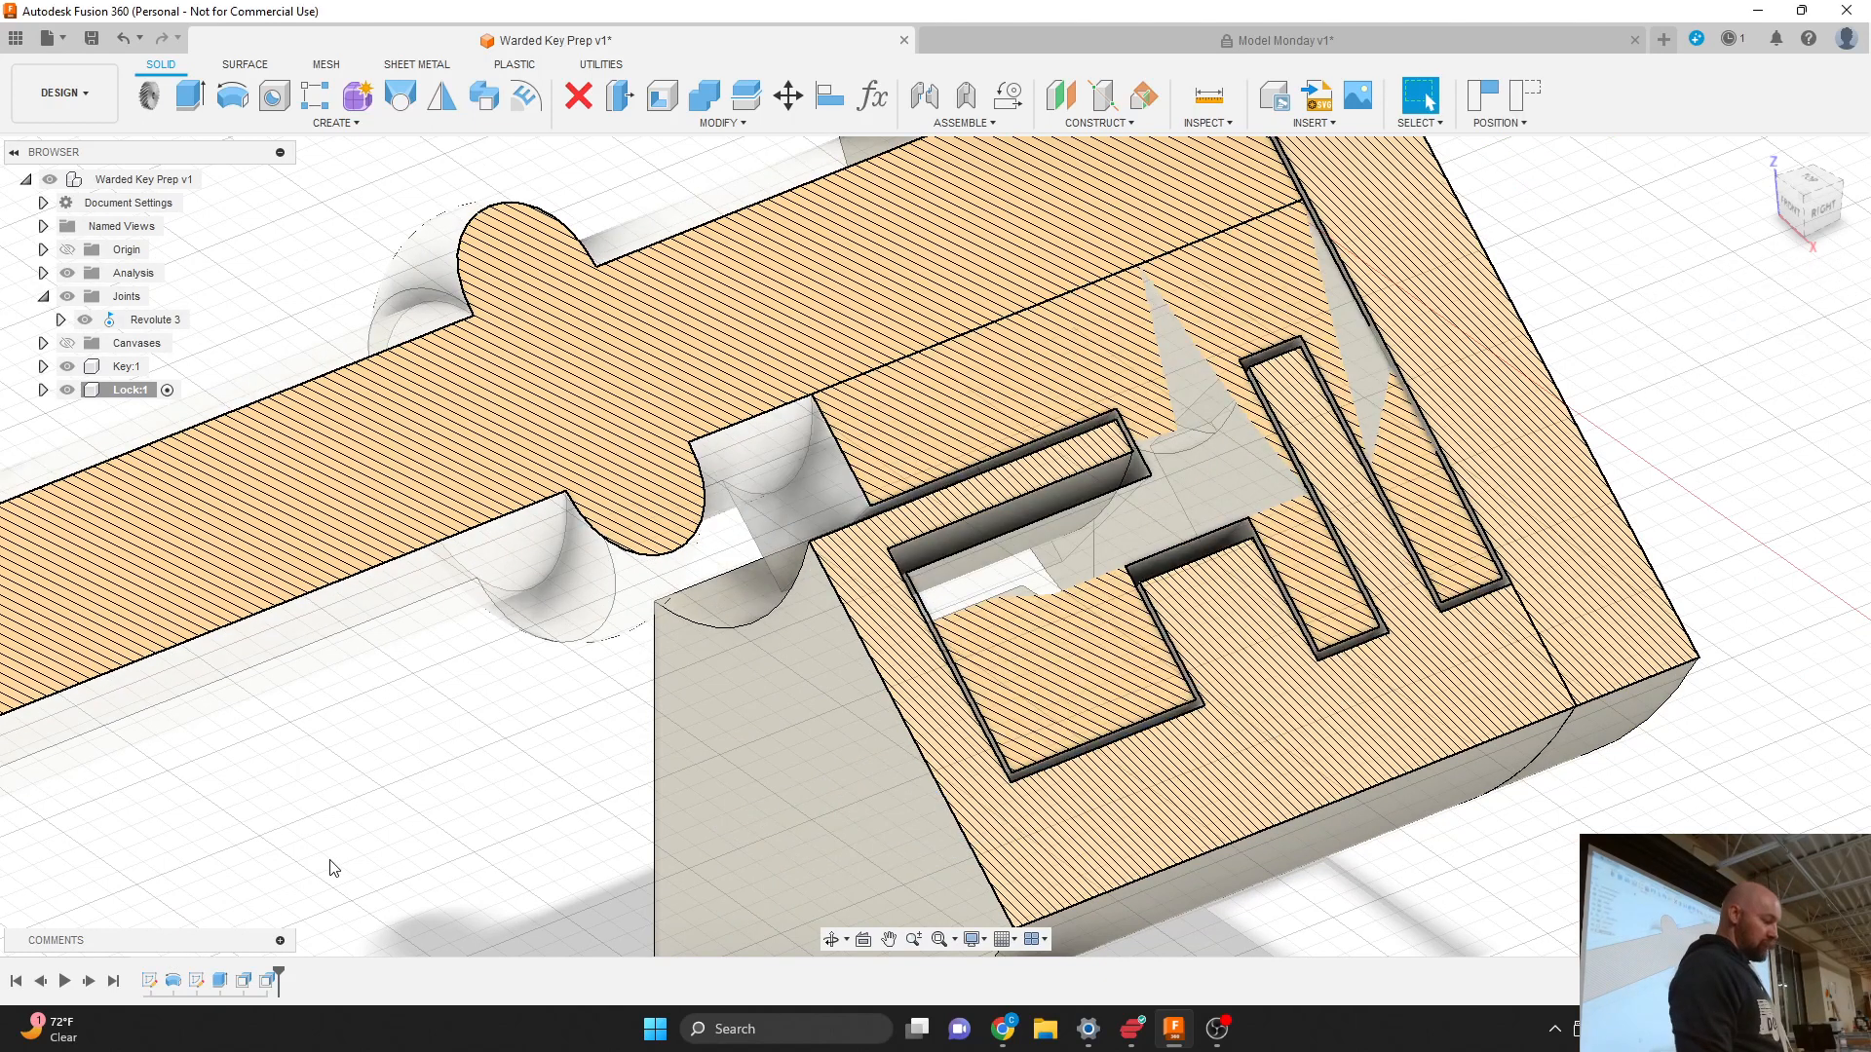
right_click(268, 982)
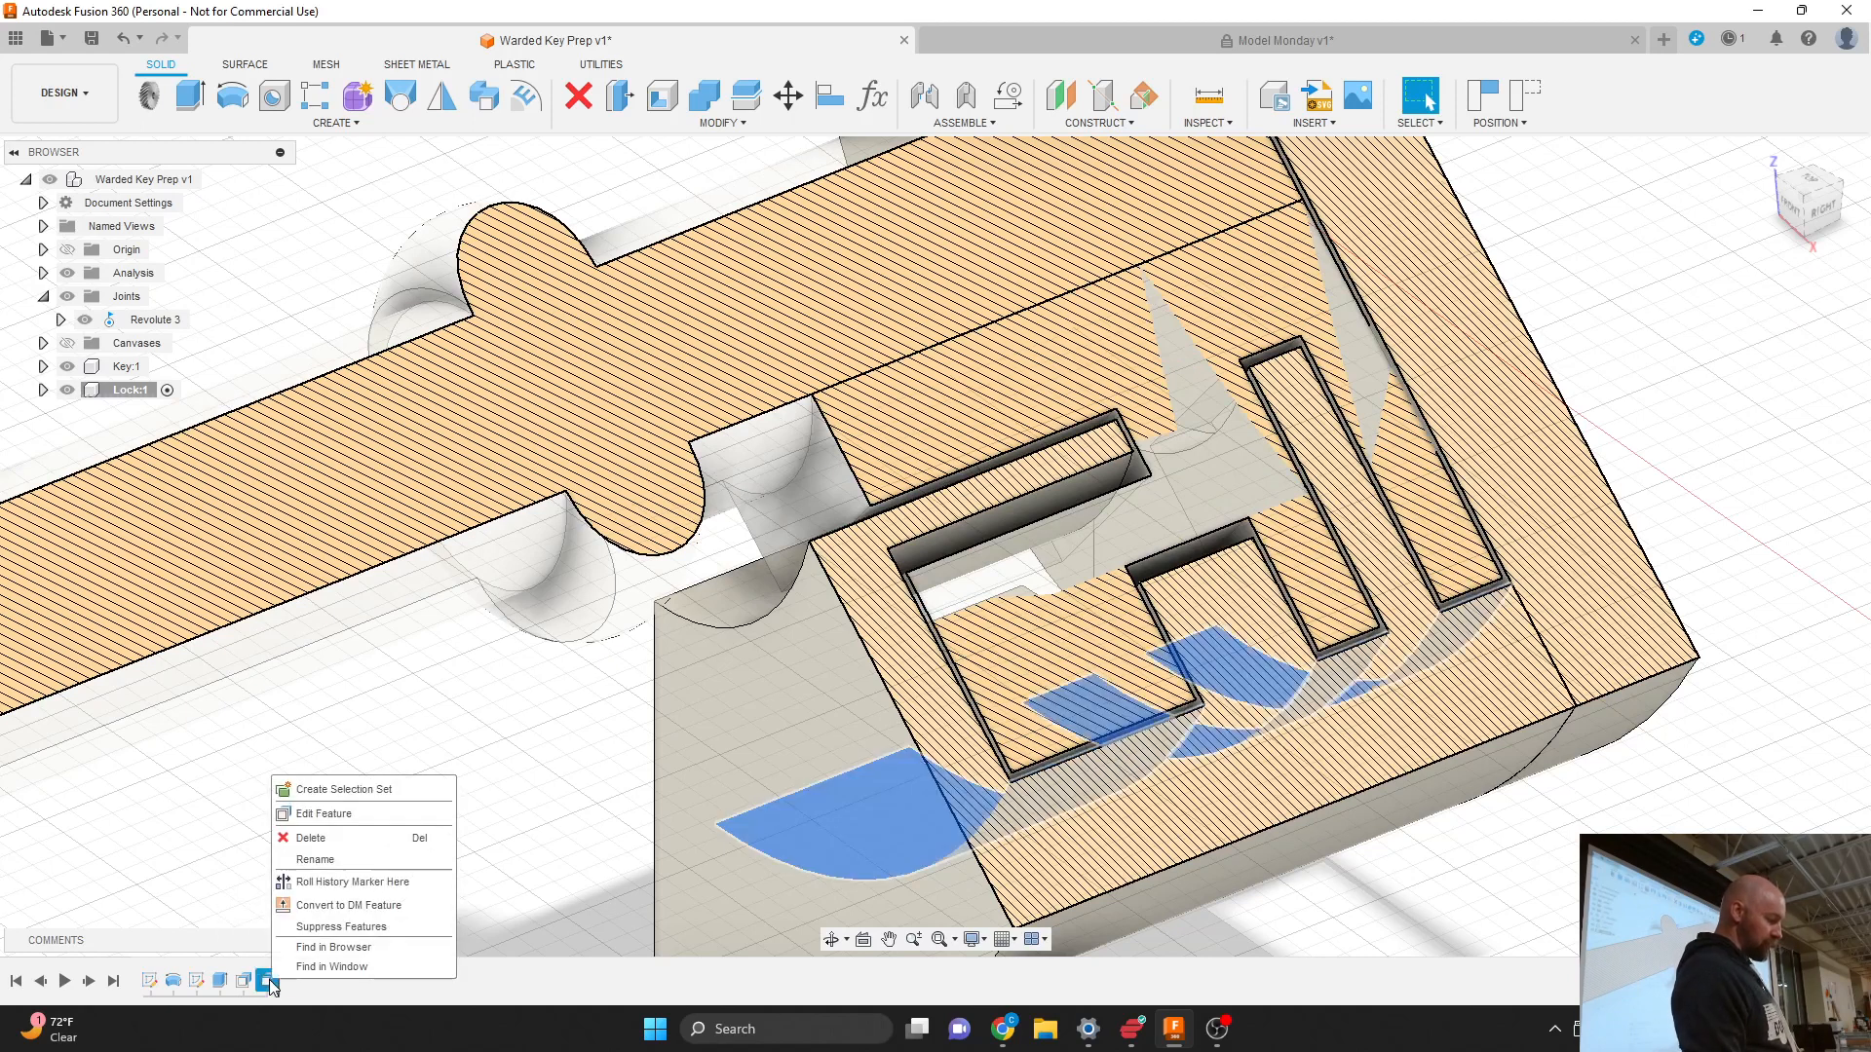
left_click(325, 814)
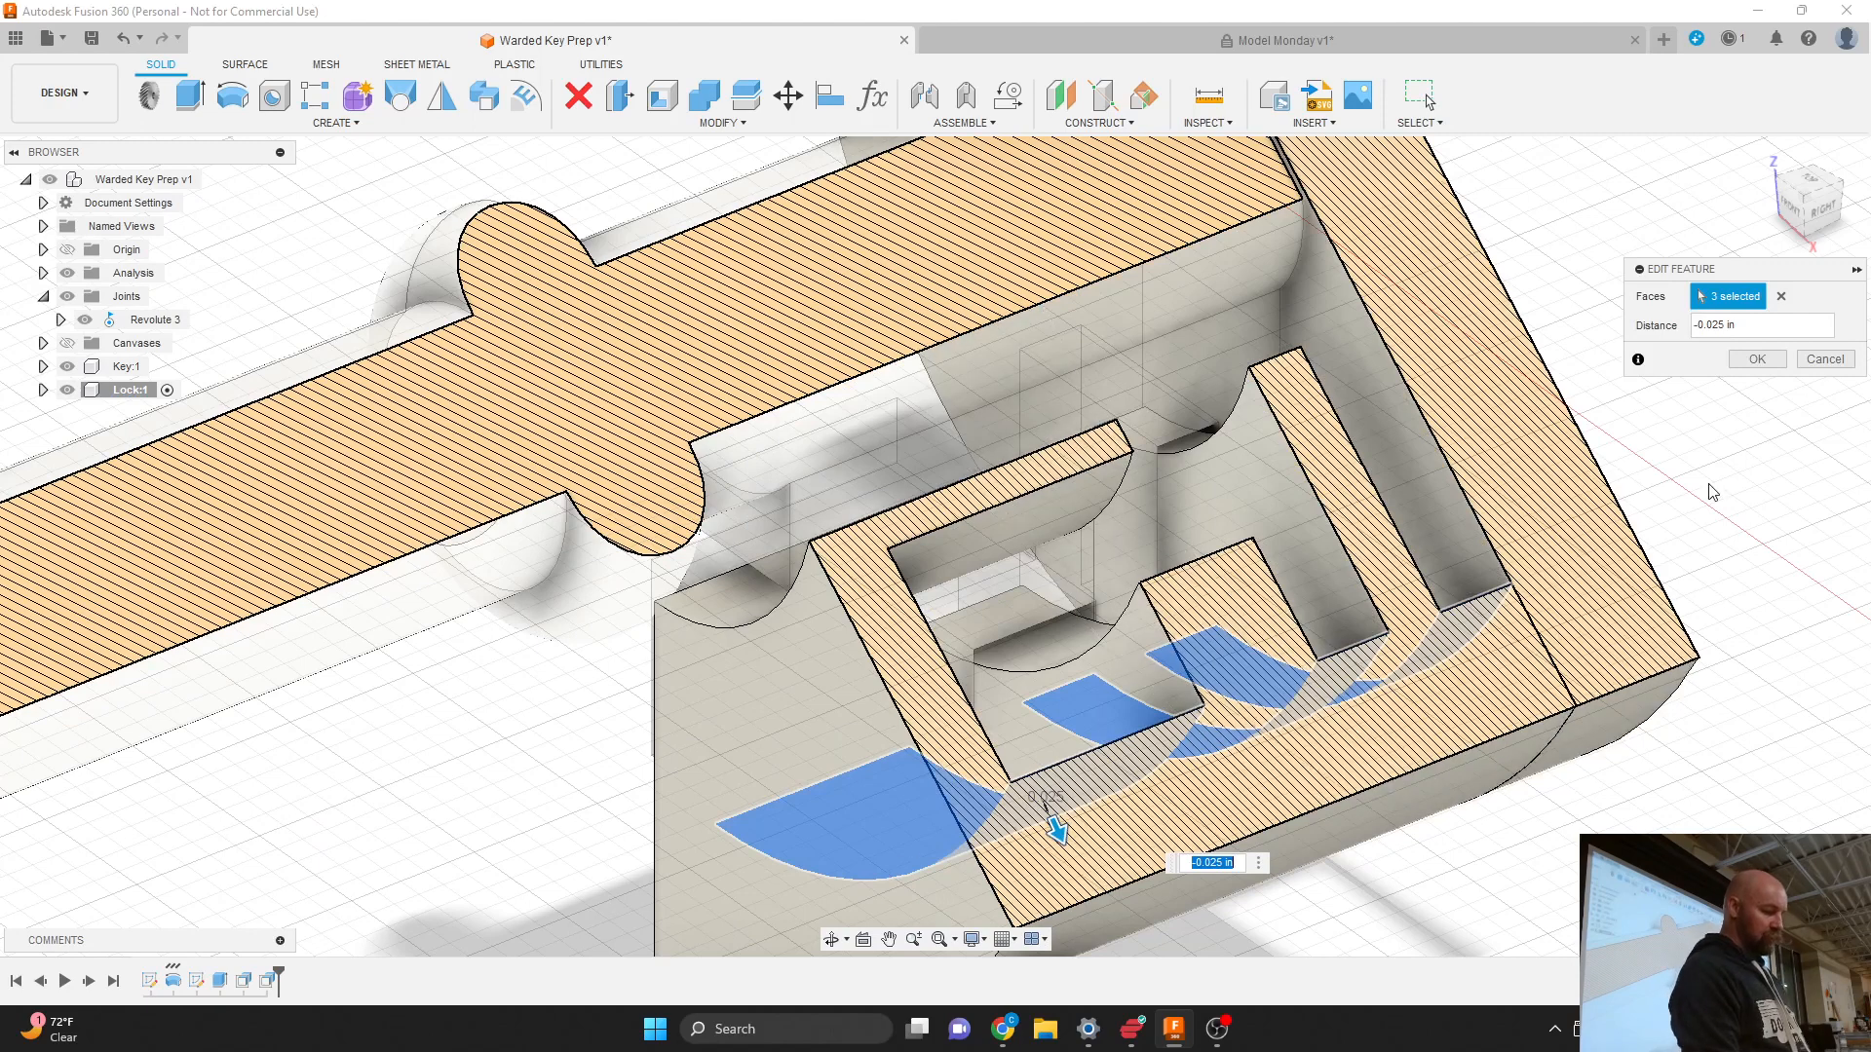
left_click(1759, 360)
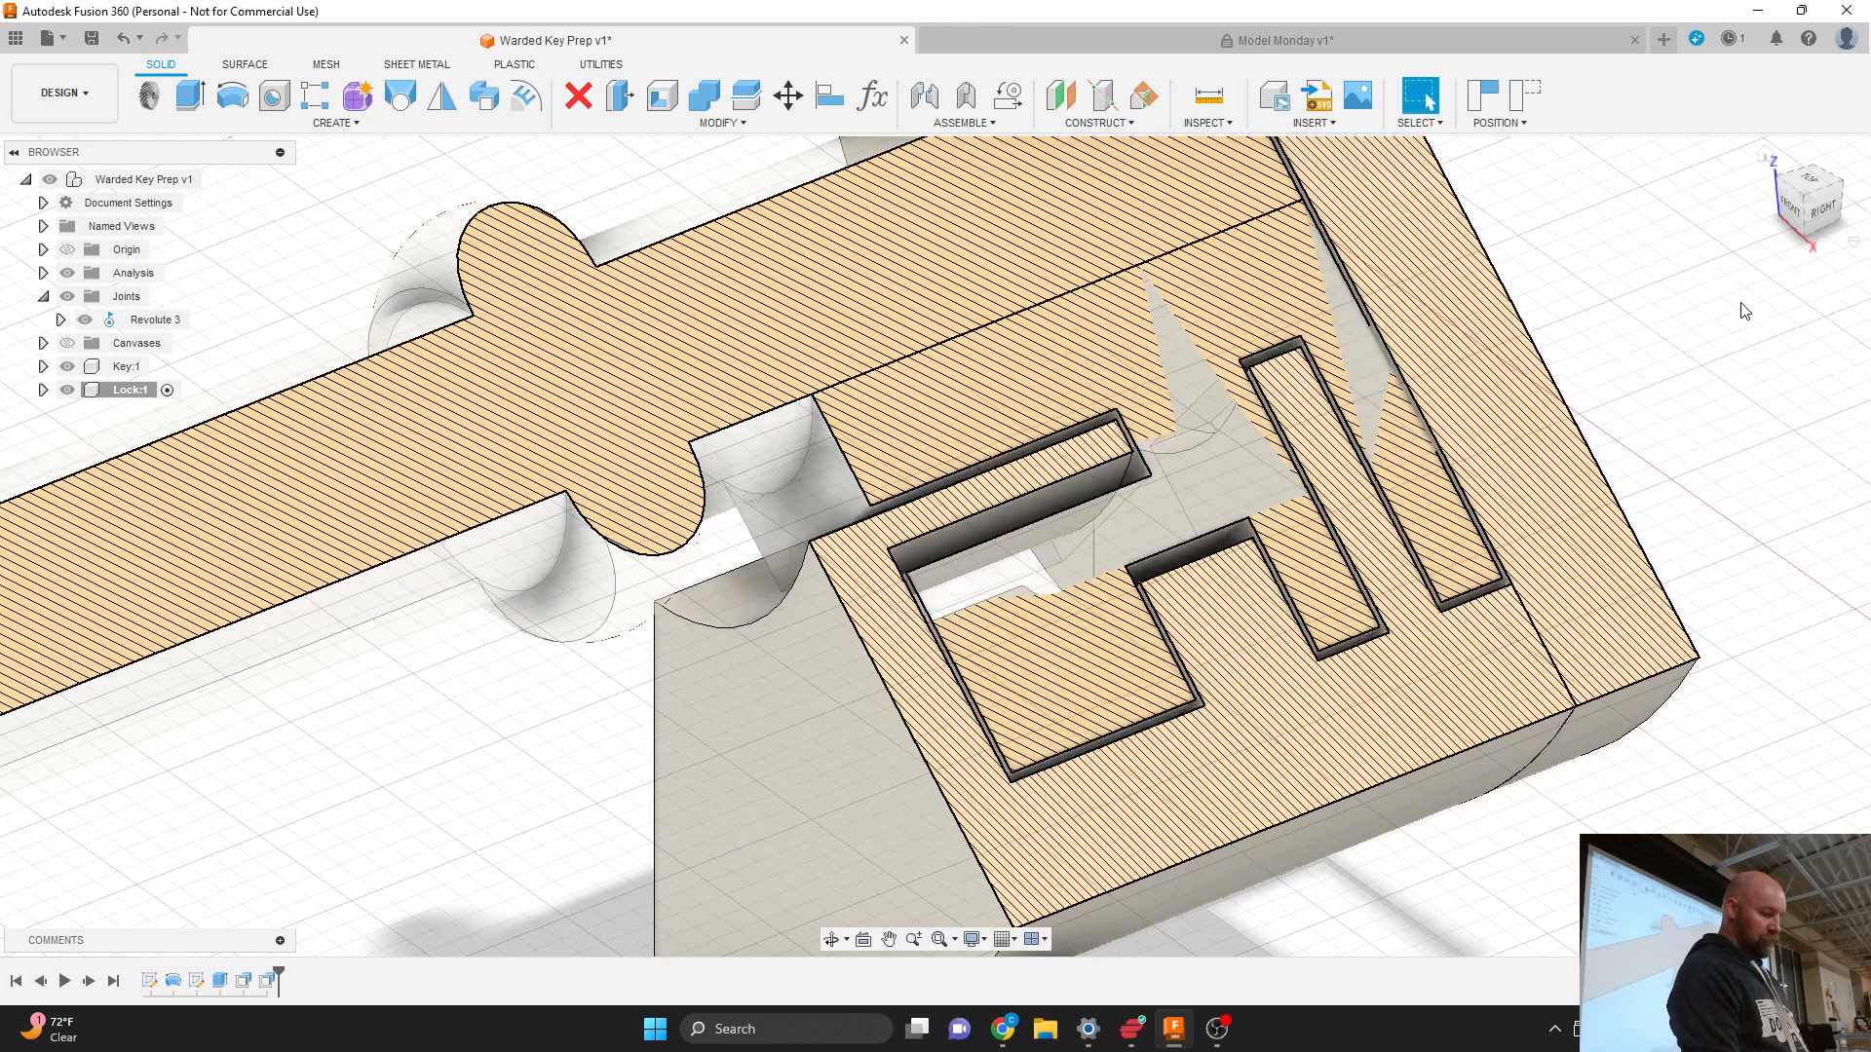
Step: View the whole sectioned key and lock, and reactivate the top-level Warded Key Prep assembly
left_click_drag(1788, 212, 1814, 206)
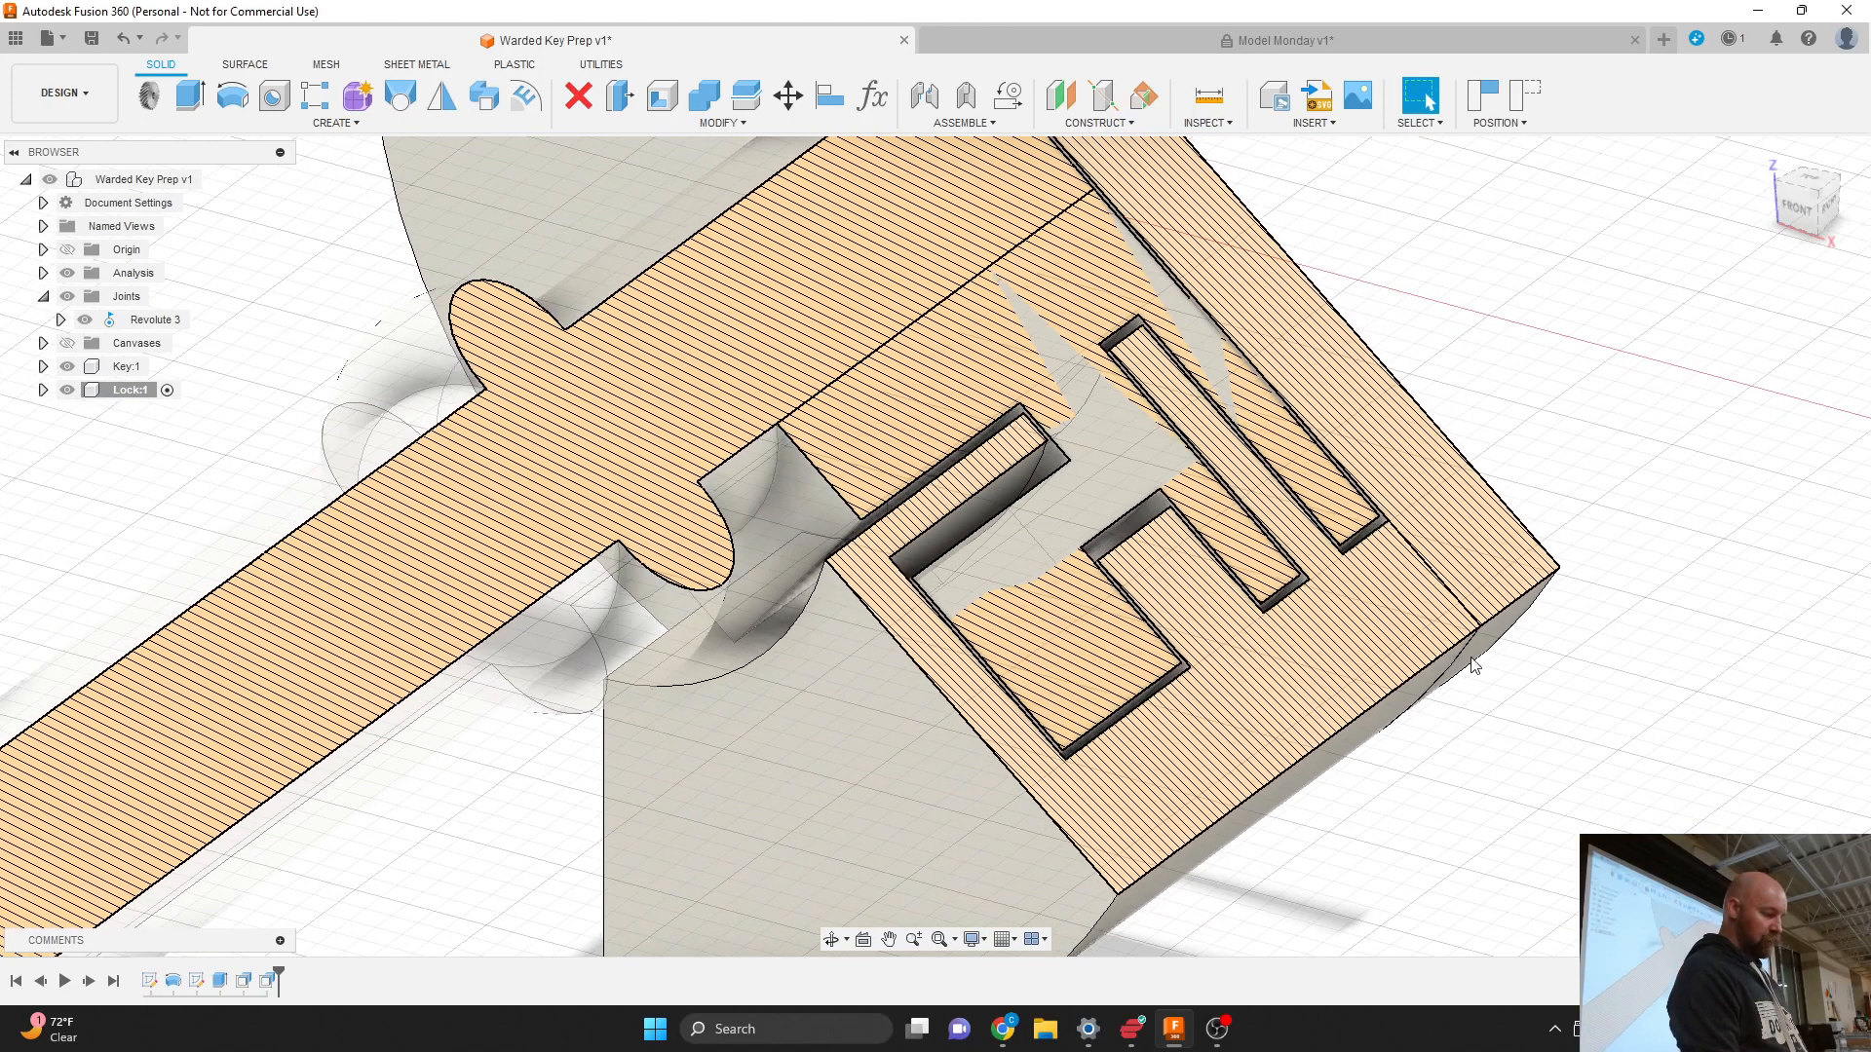
scroll(1469, 745, "down", 3)
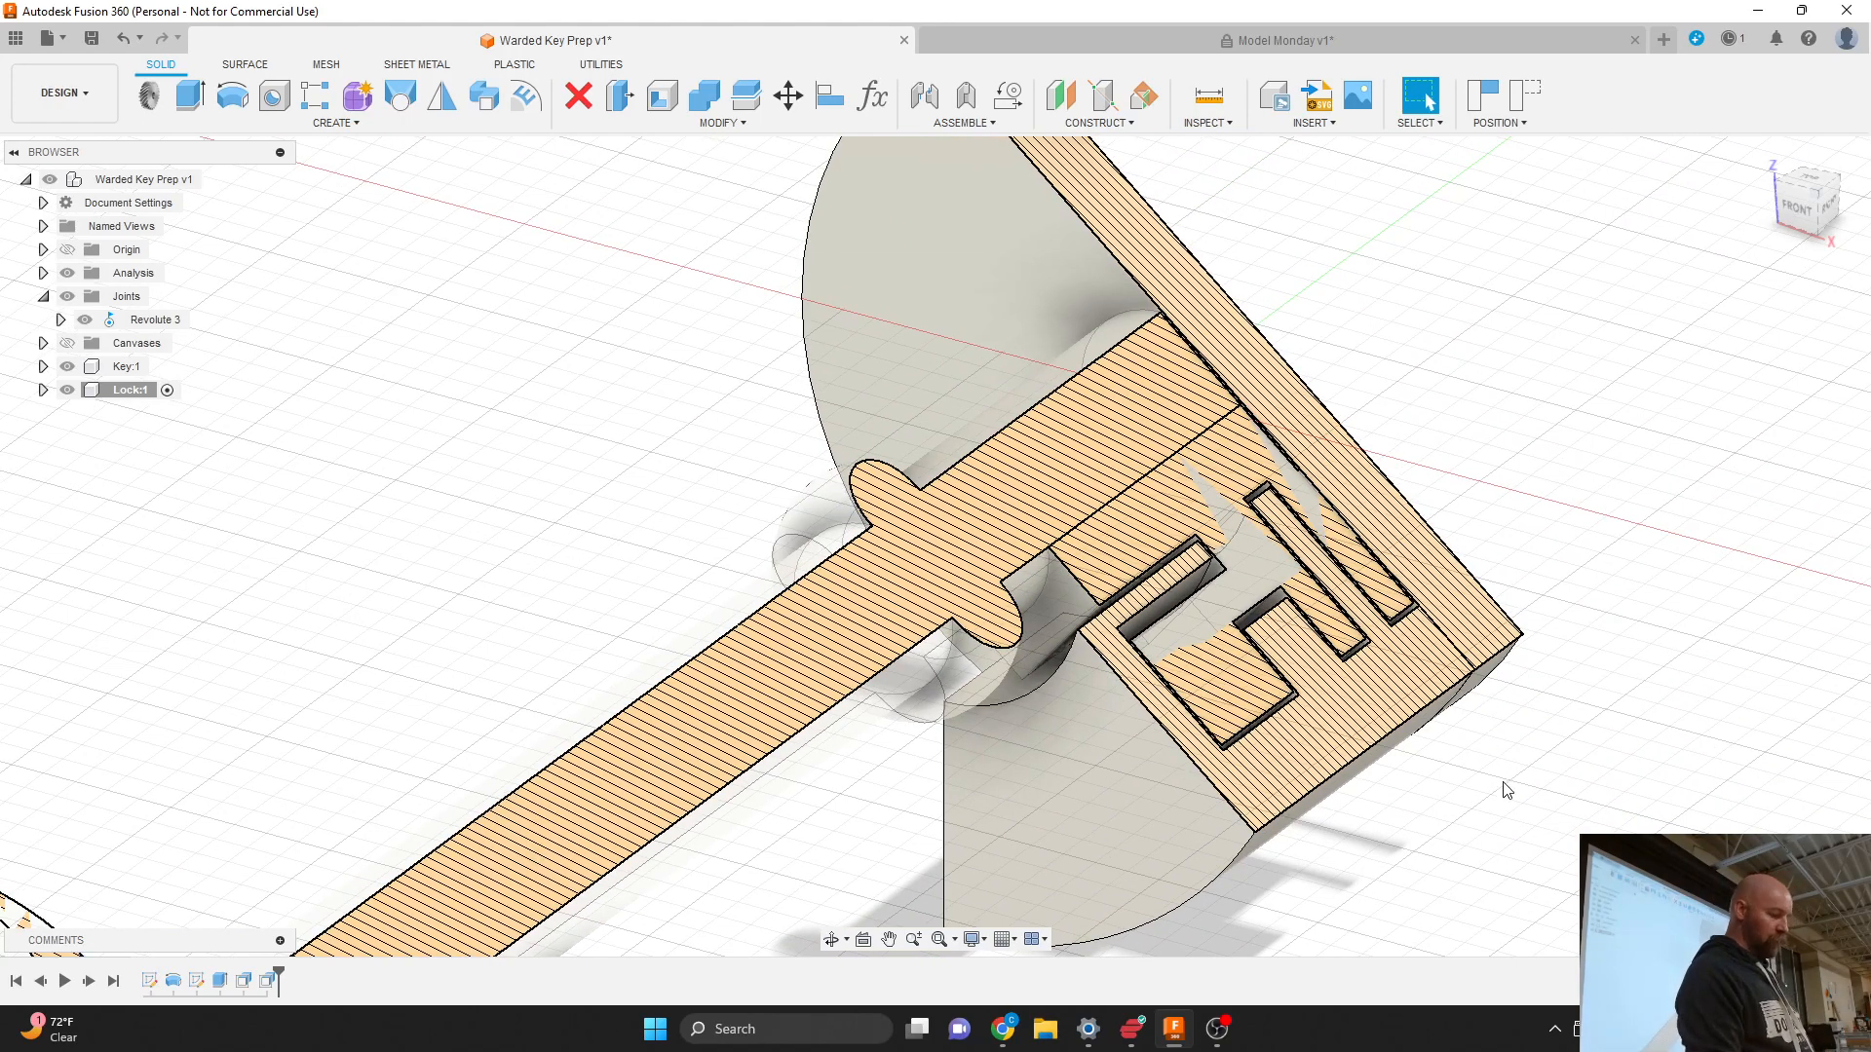
scroll(1490, 762, "down", 2)
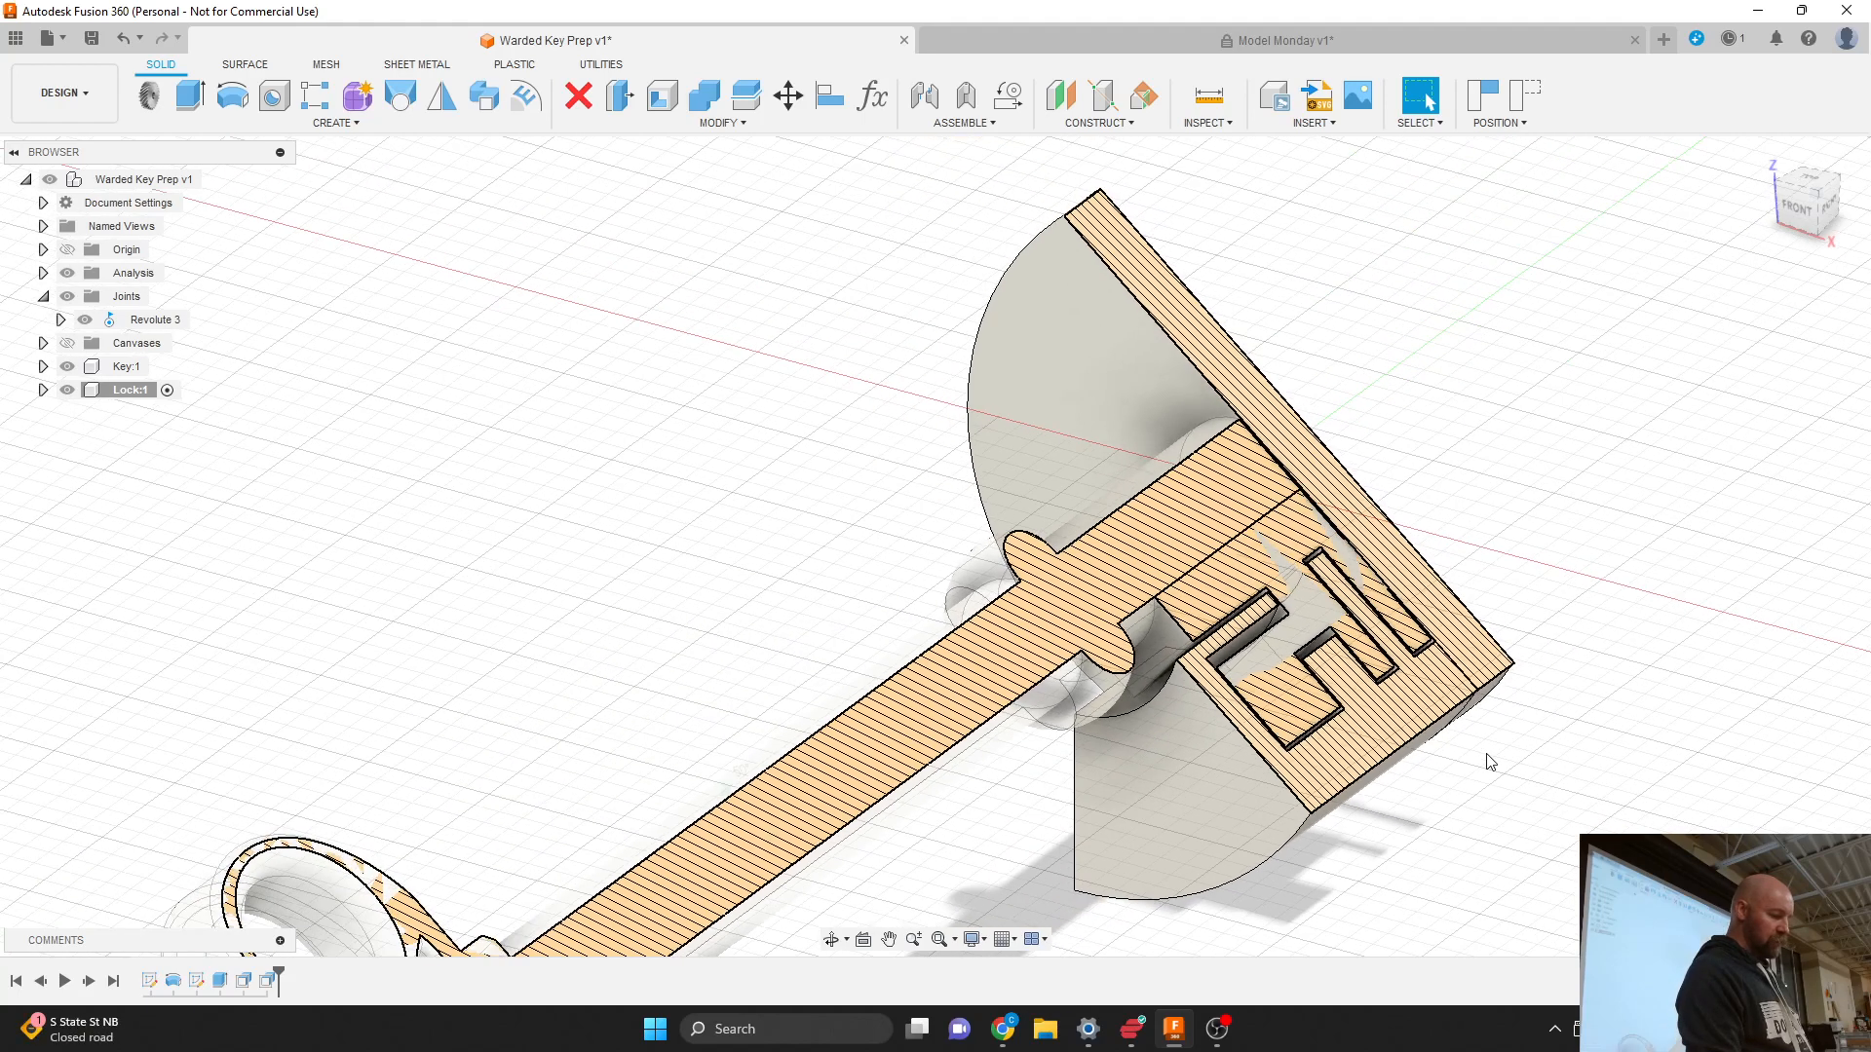
left_click(78, 322)
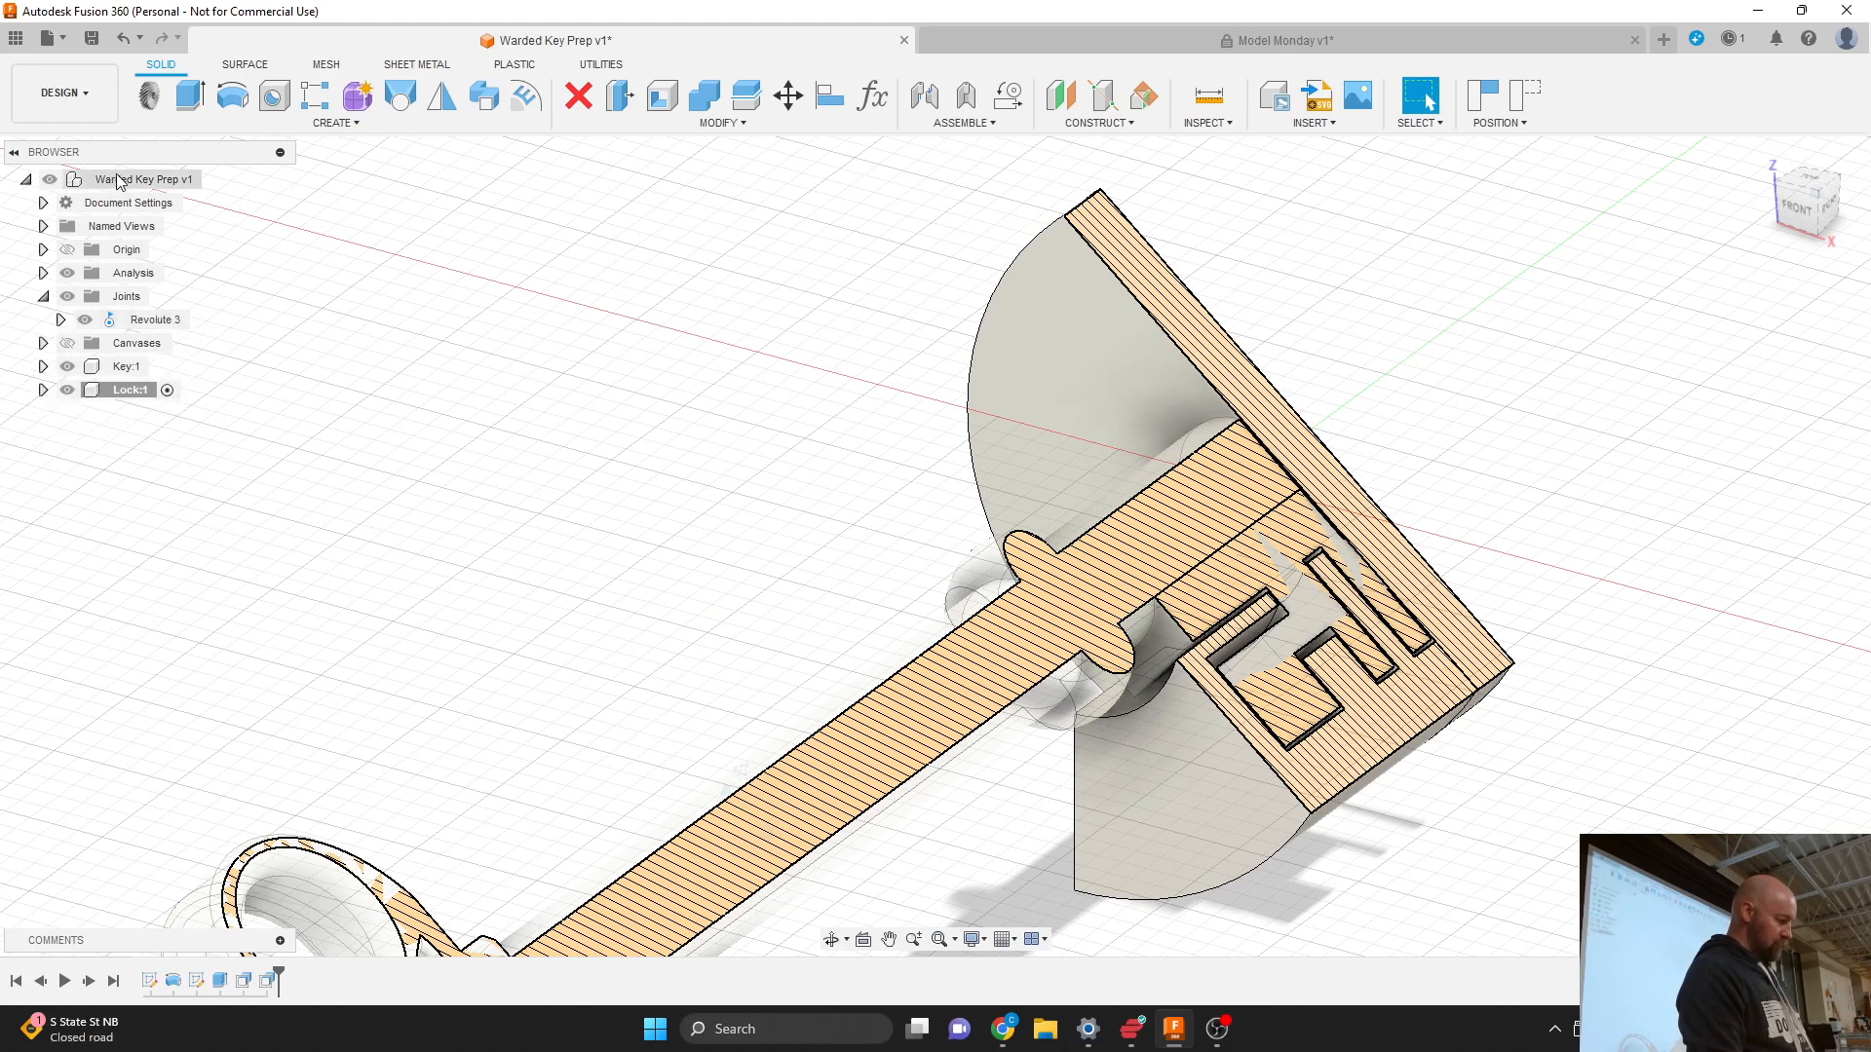
left_click(212, 180)
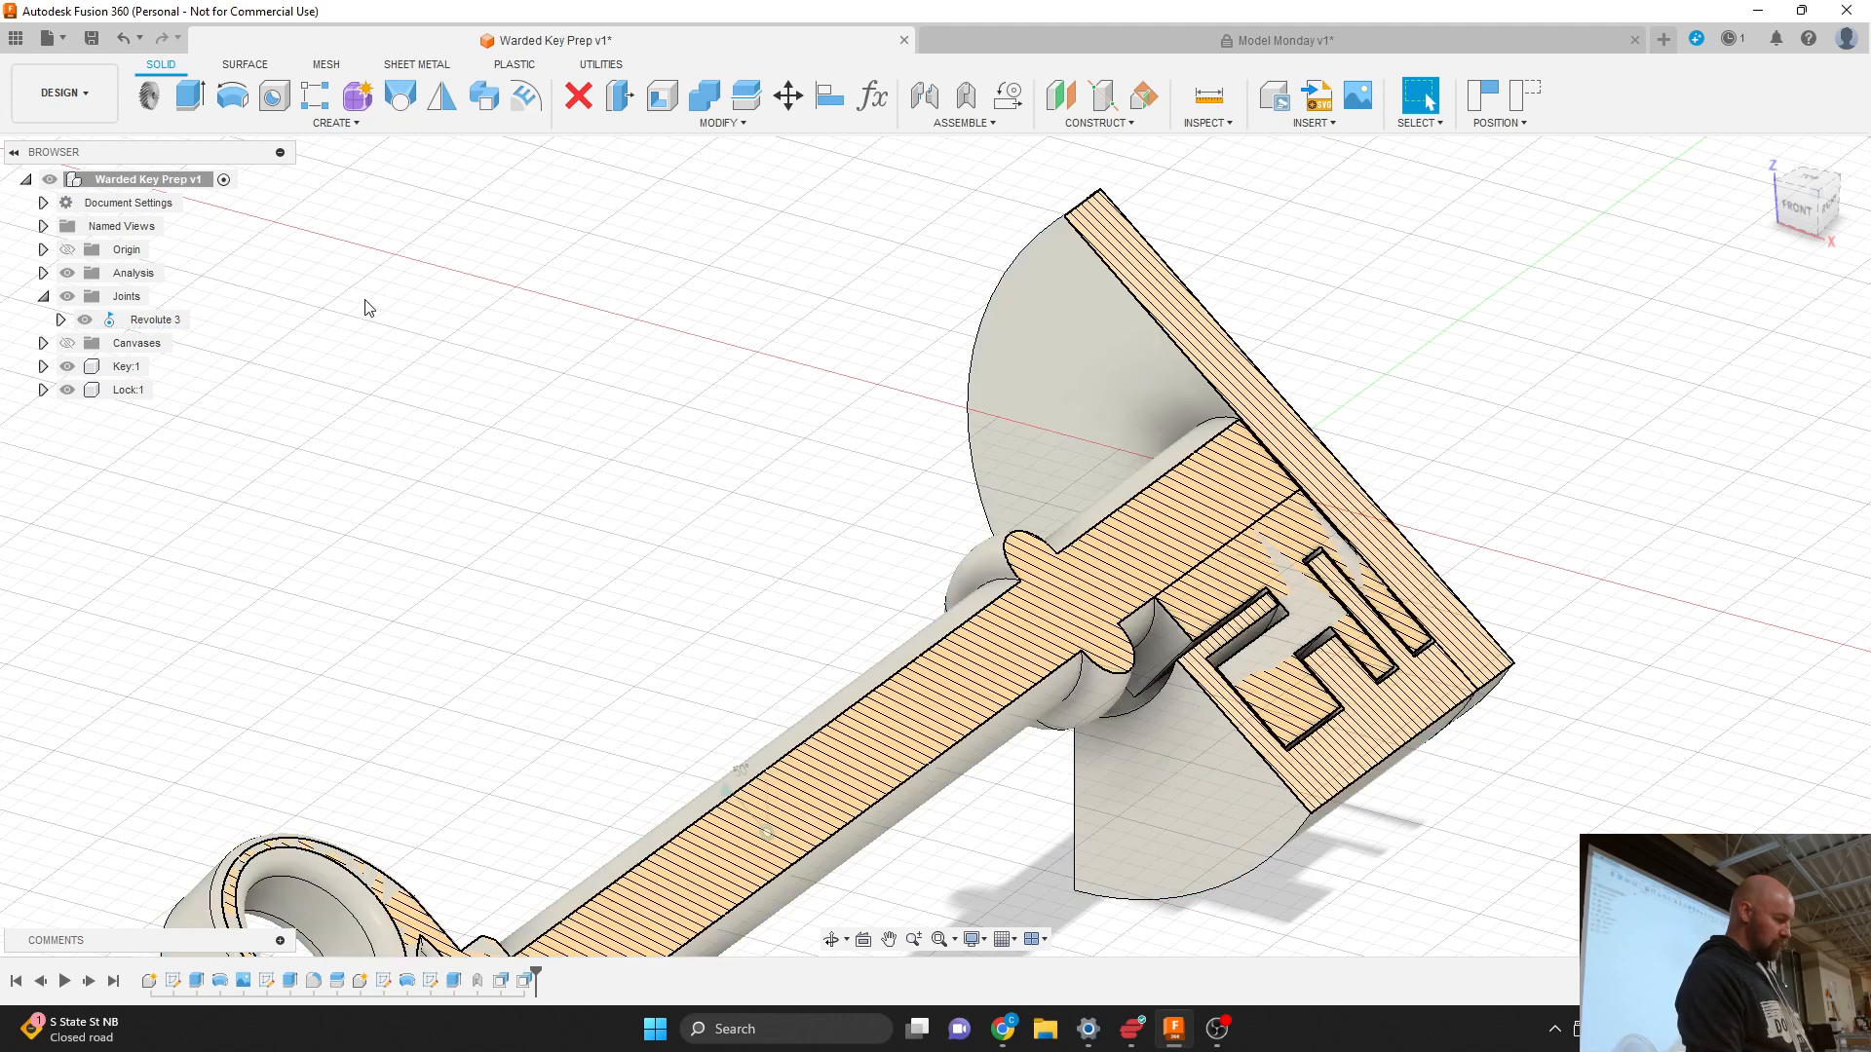
Step: Hide the section analysis so the complete, uncut key and lock are displayed
left_click(67, 273)
scroll(987, 350, "down", 2)
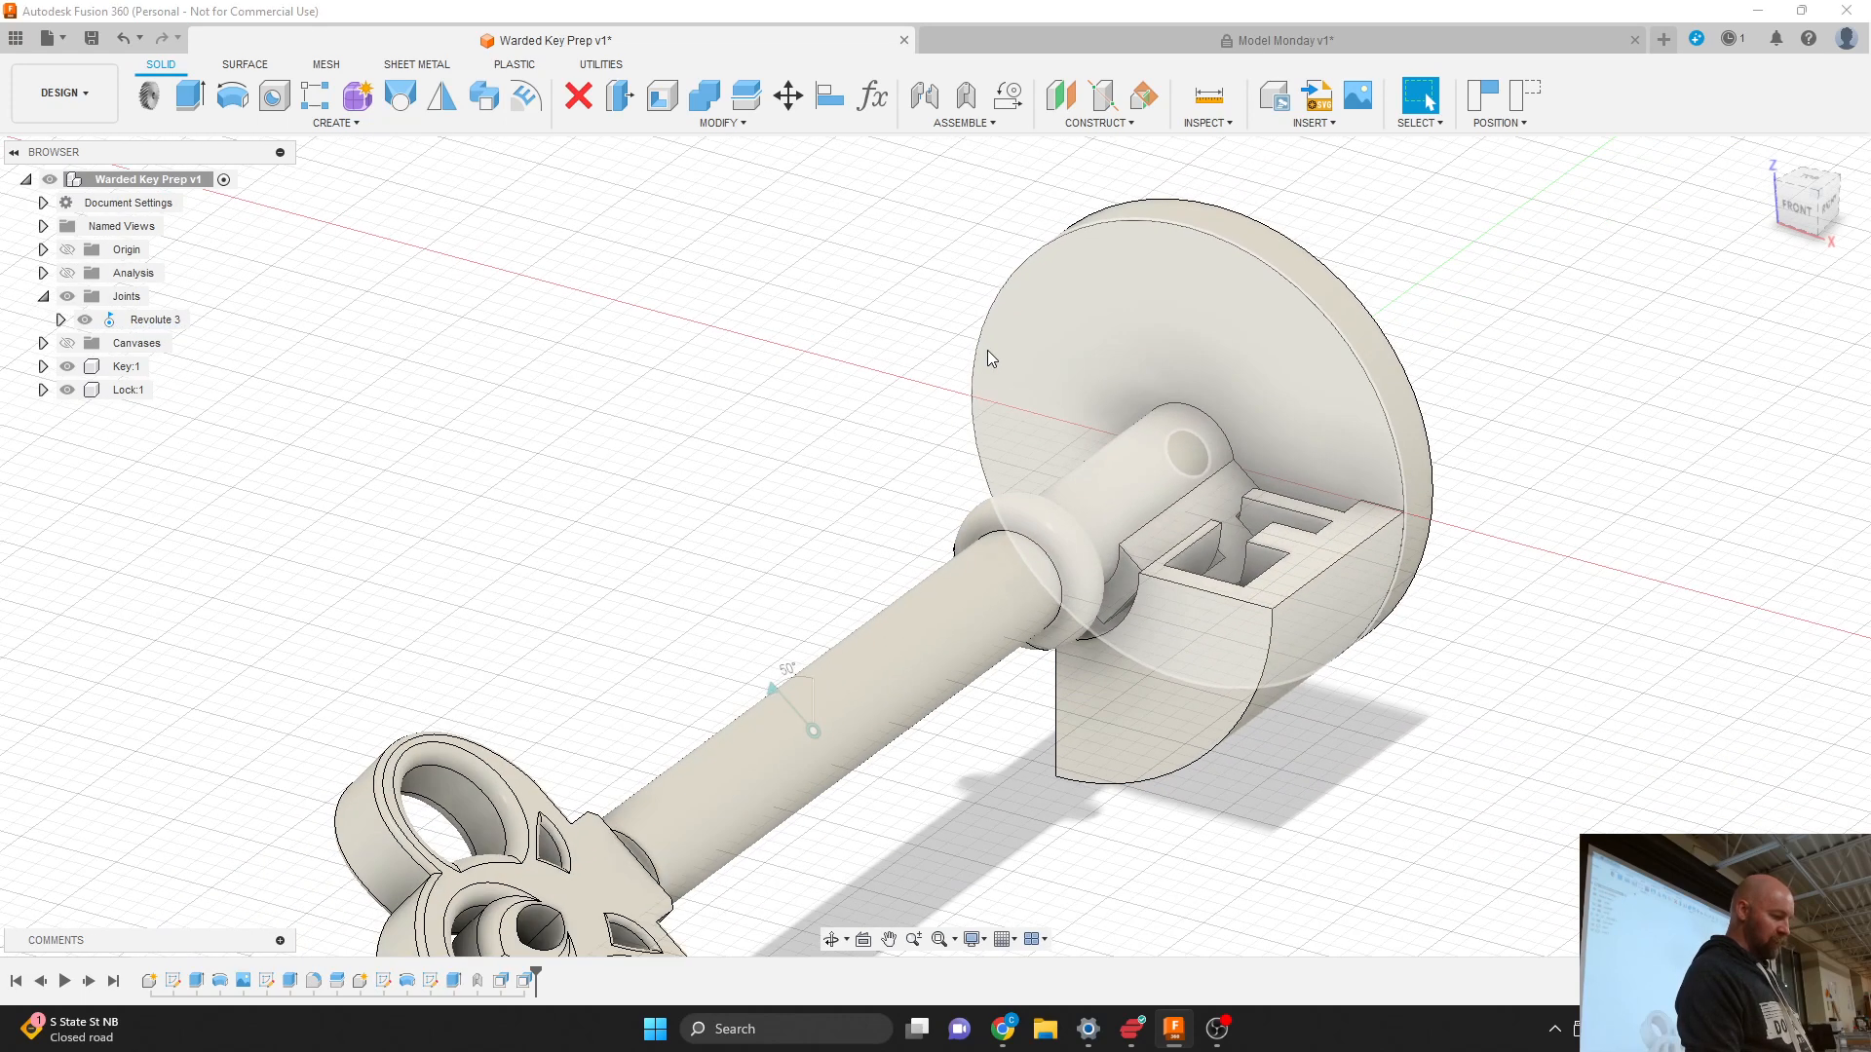
scroll(1496, 659, "down", 1)
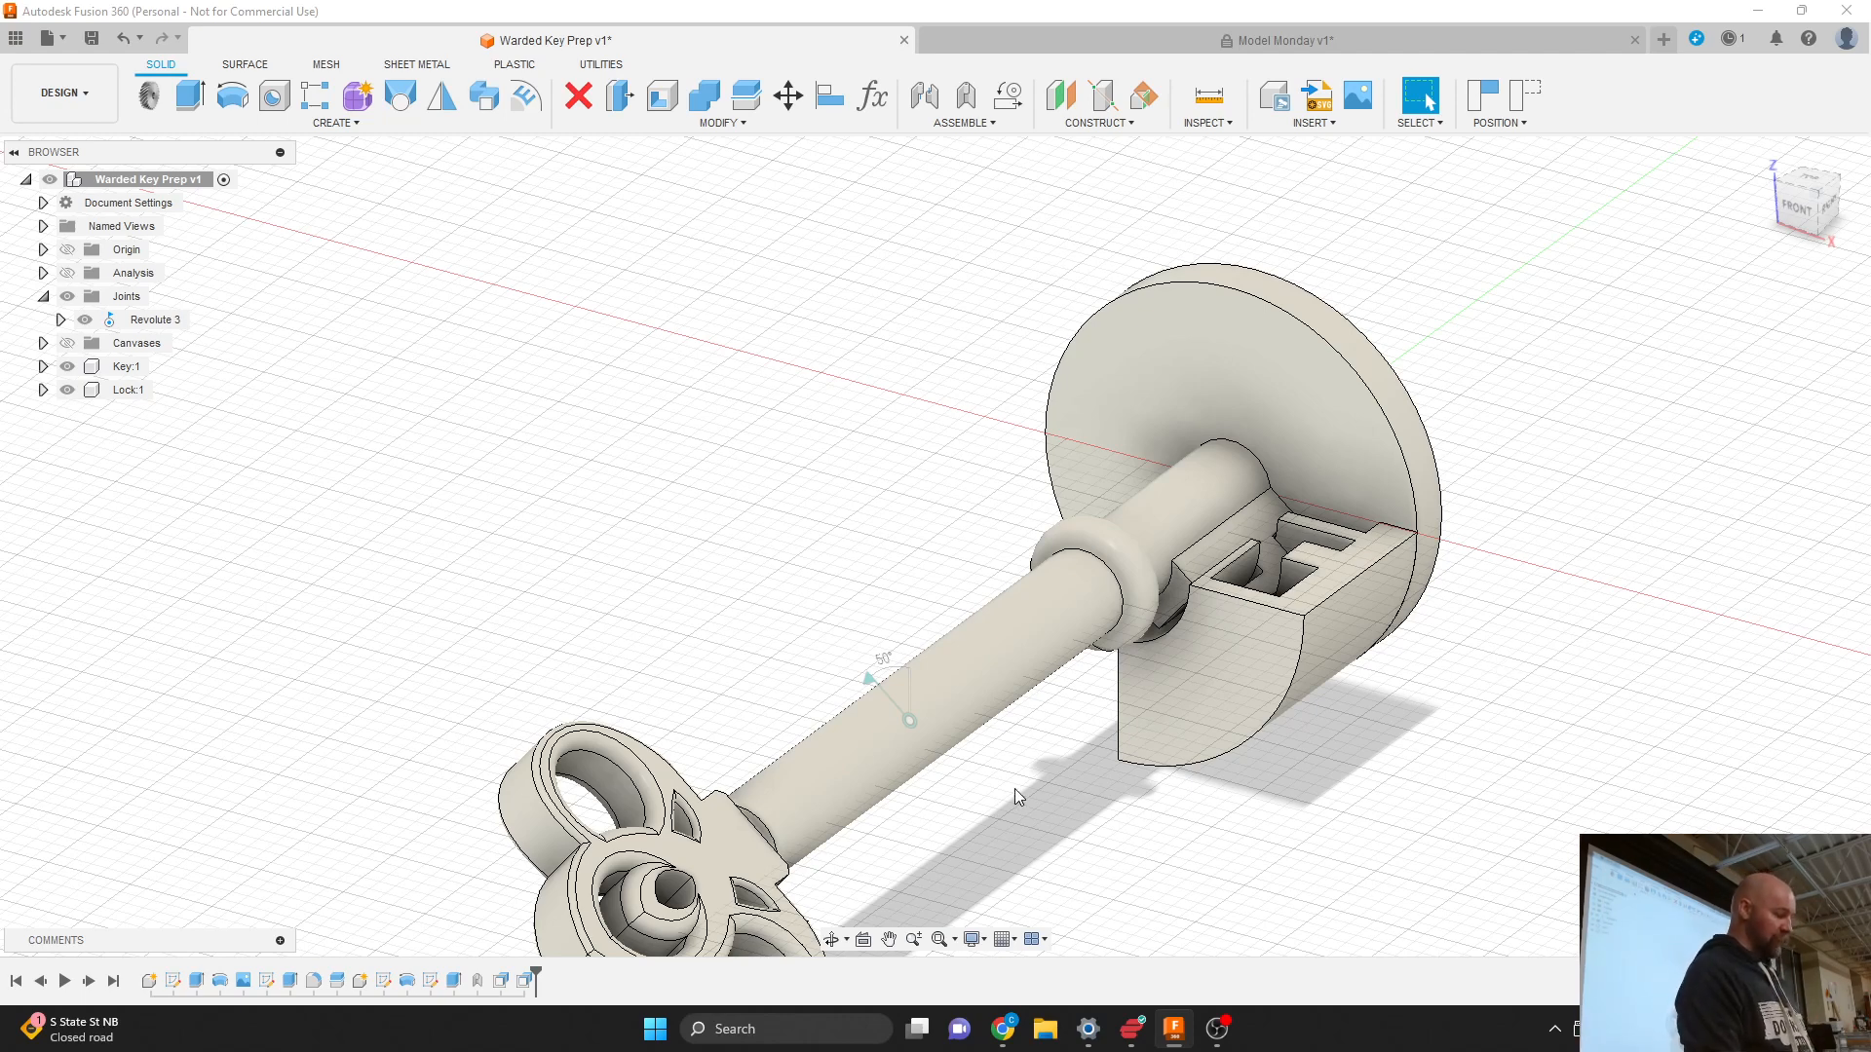
scroll(1374, 223, "down", 3)
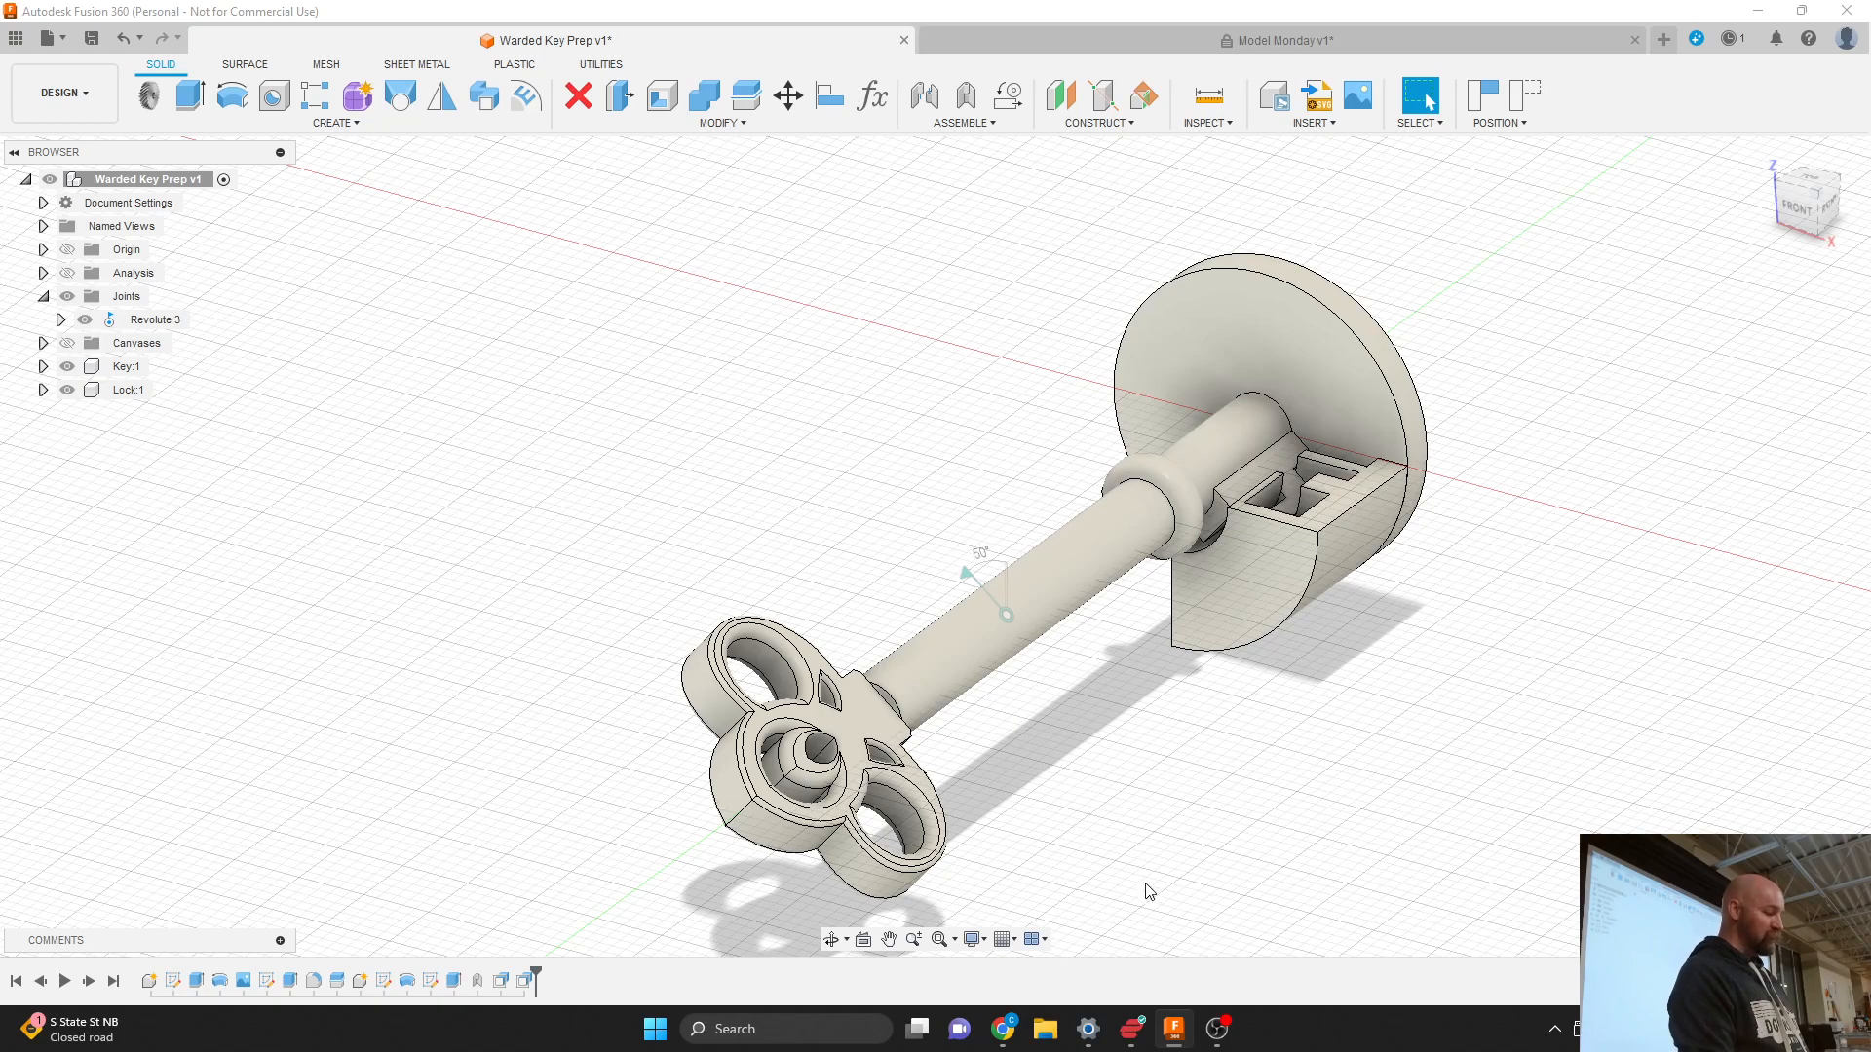
Step: Switch to the Model Monday document and rotate the key's revolute joint in its finished warded lock to 145 degrees
left_click(1265, 39)
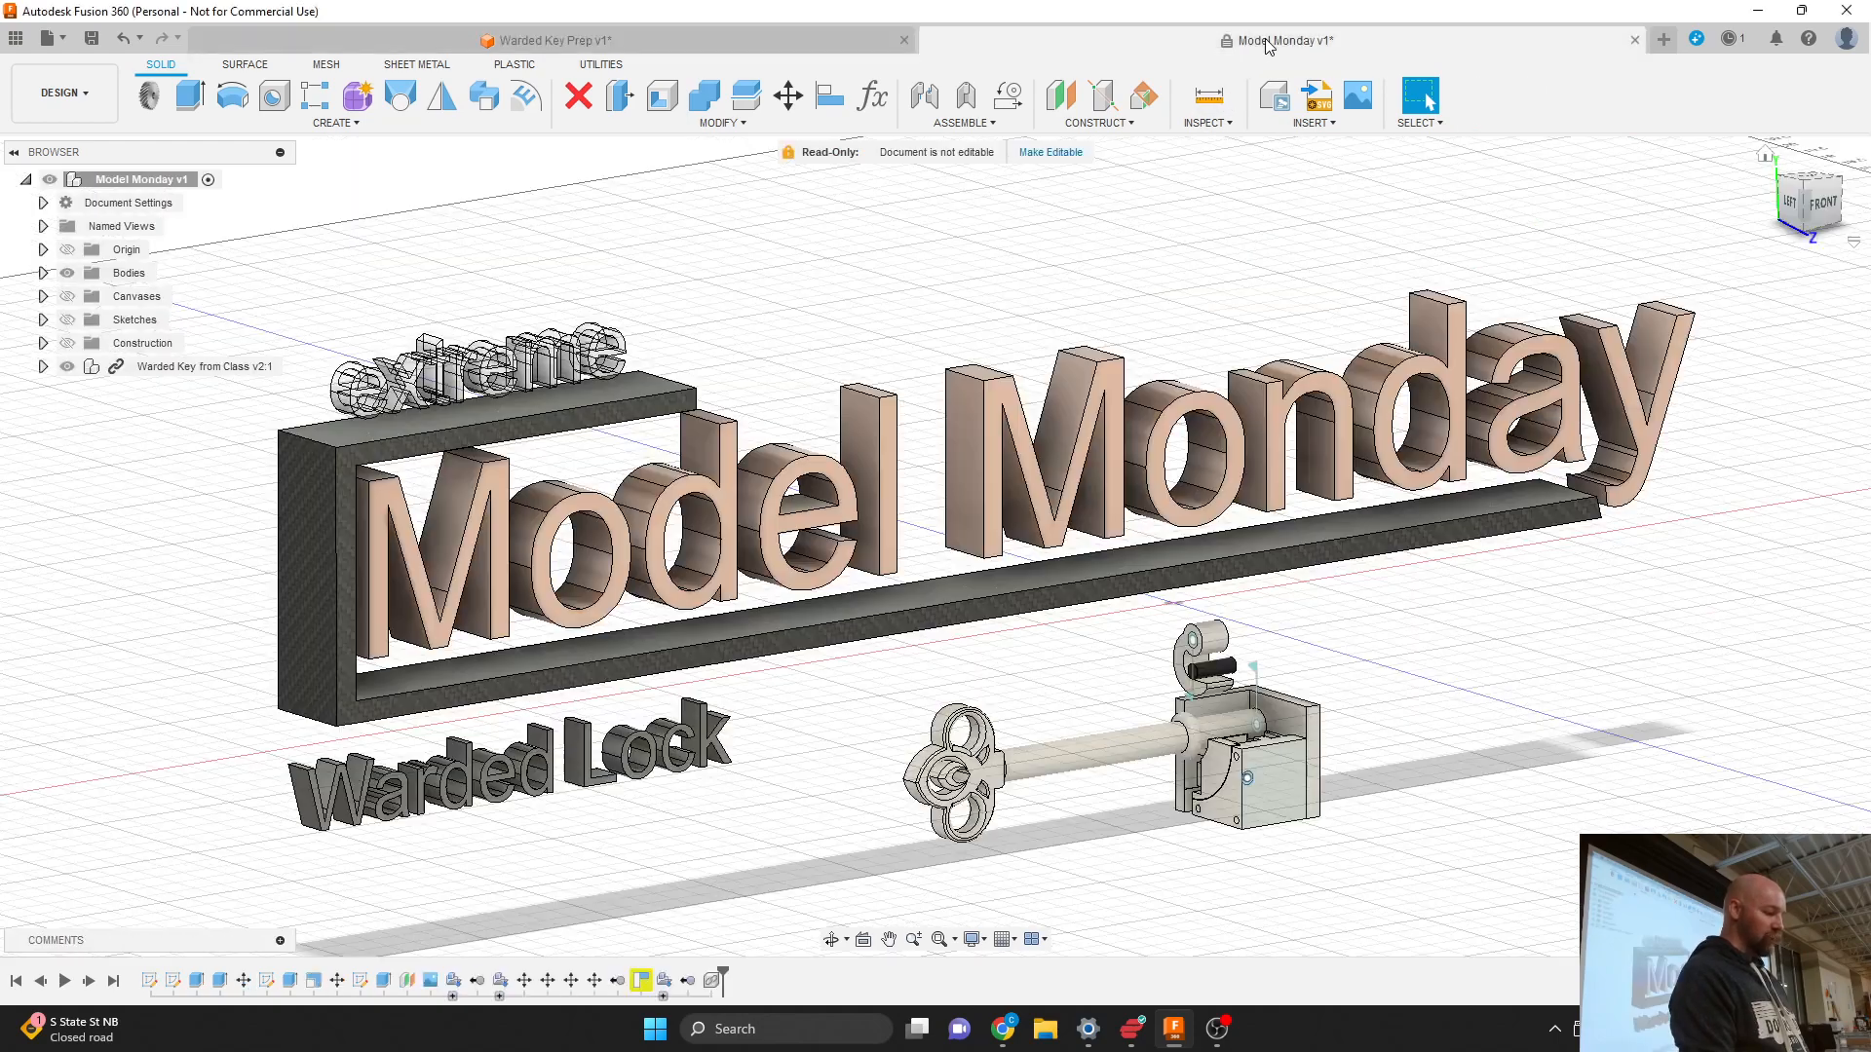
scroll(1234, 709, "up", 5)
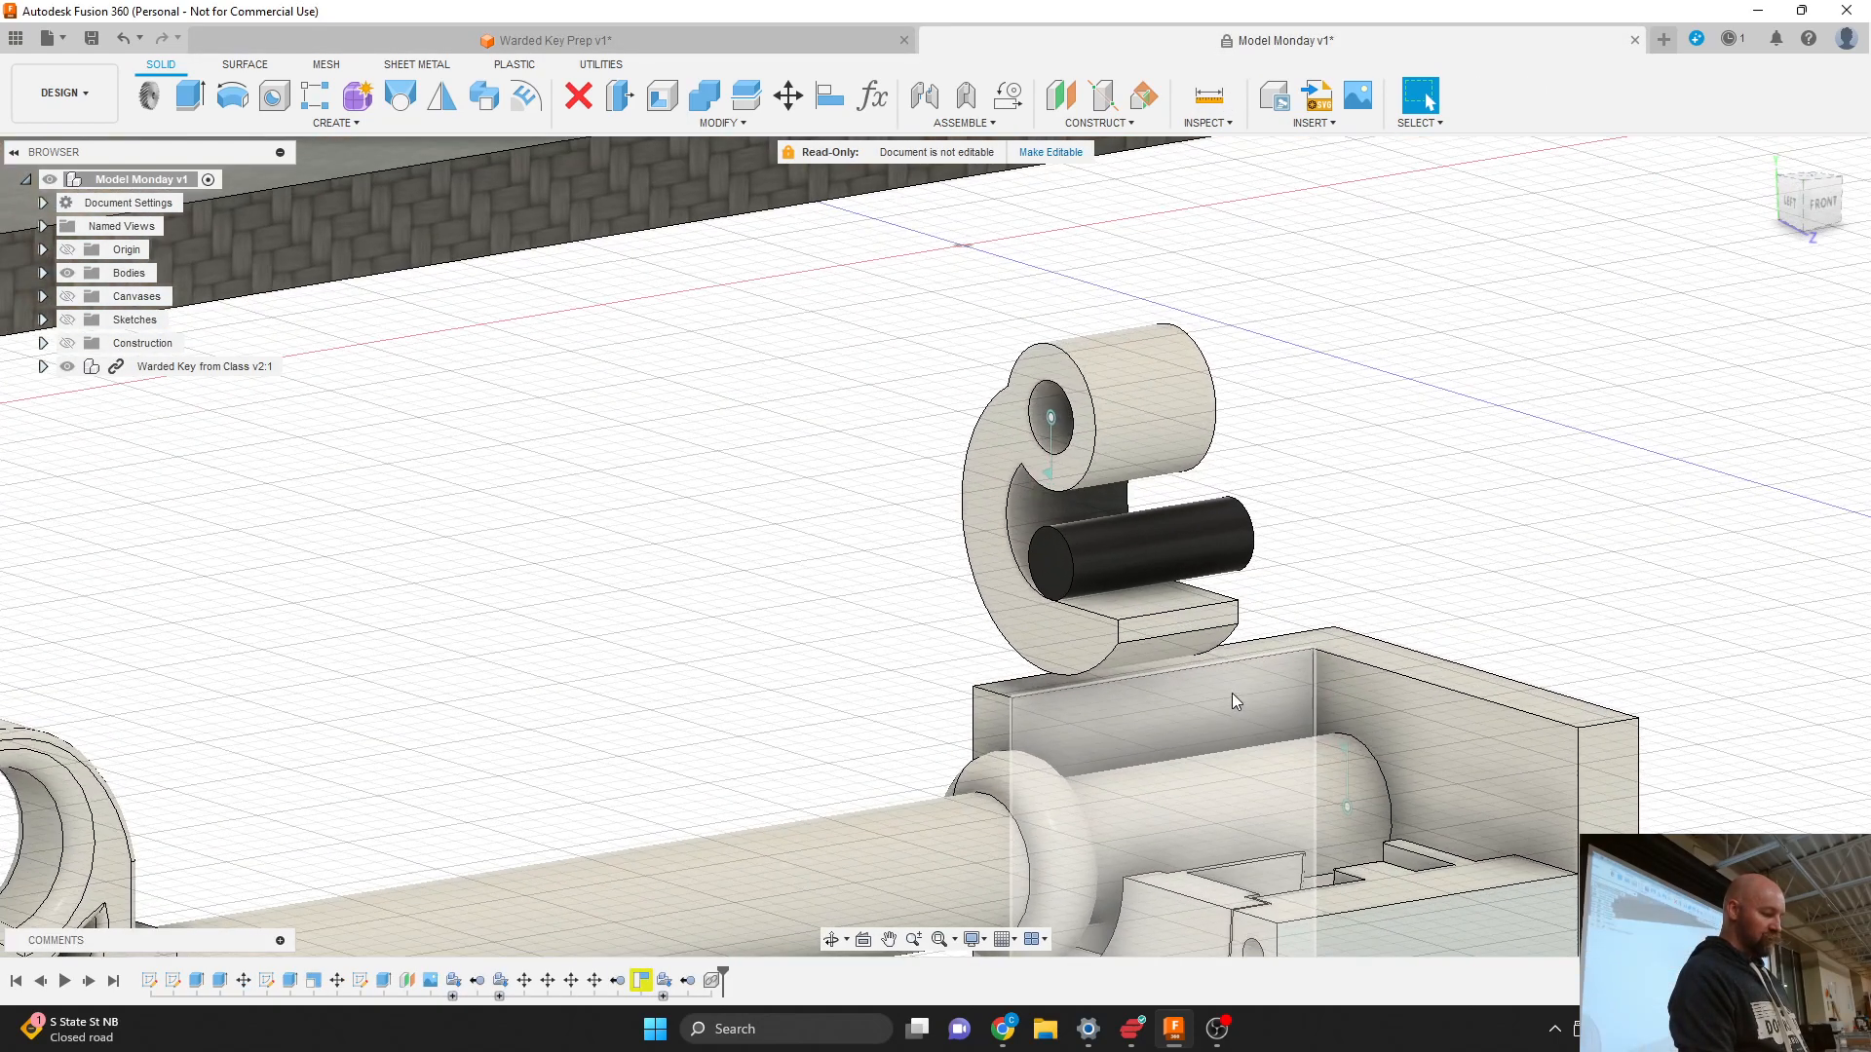
scroll(1167, 767, "up", 3)
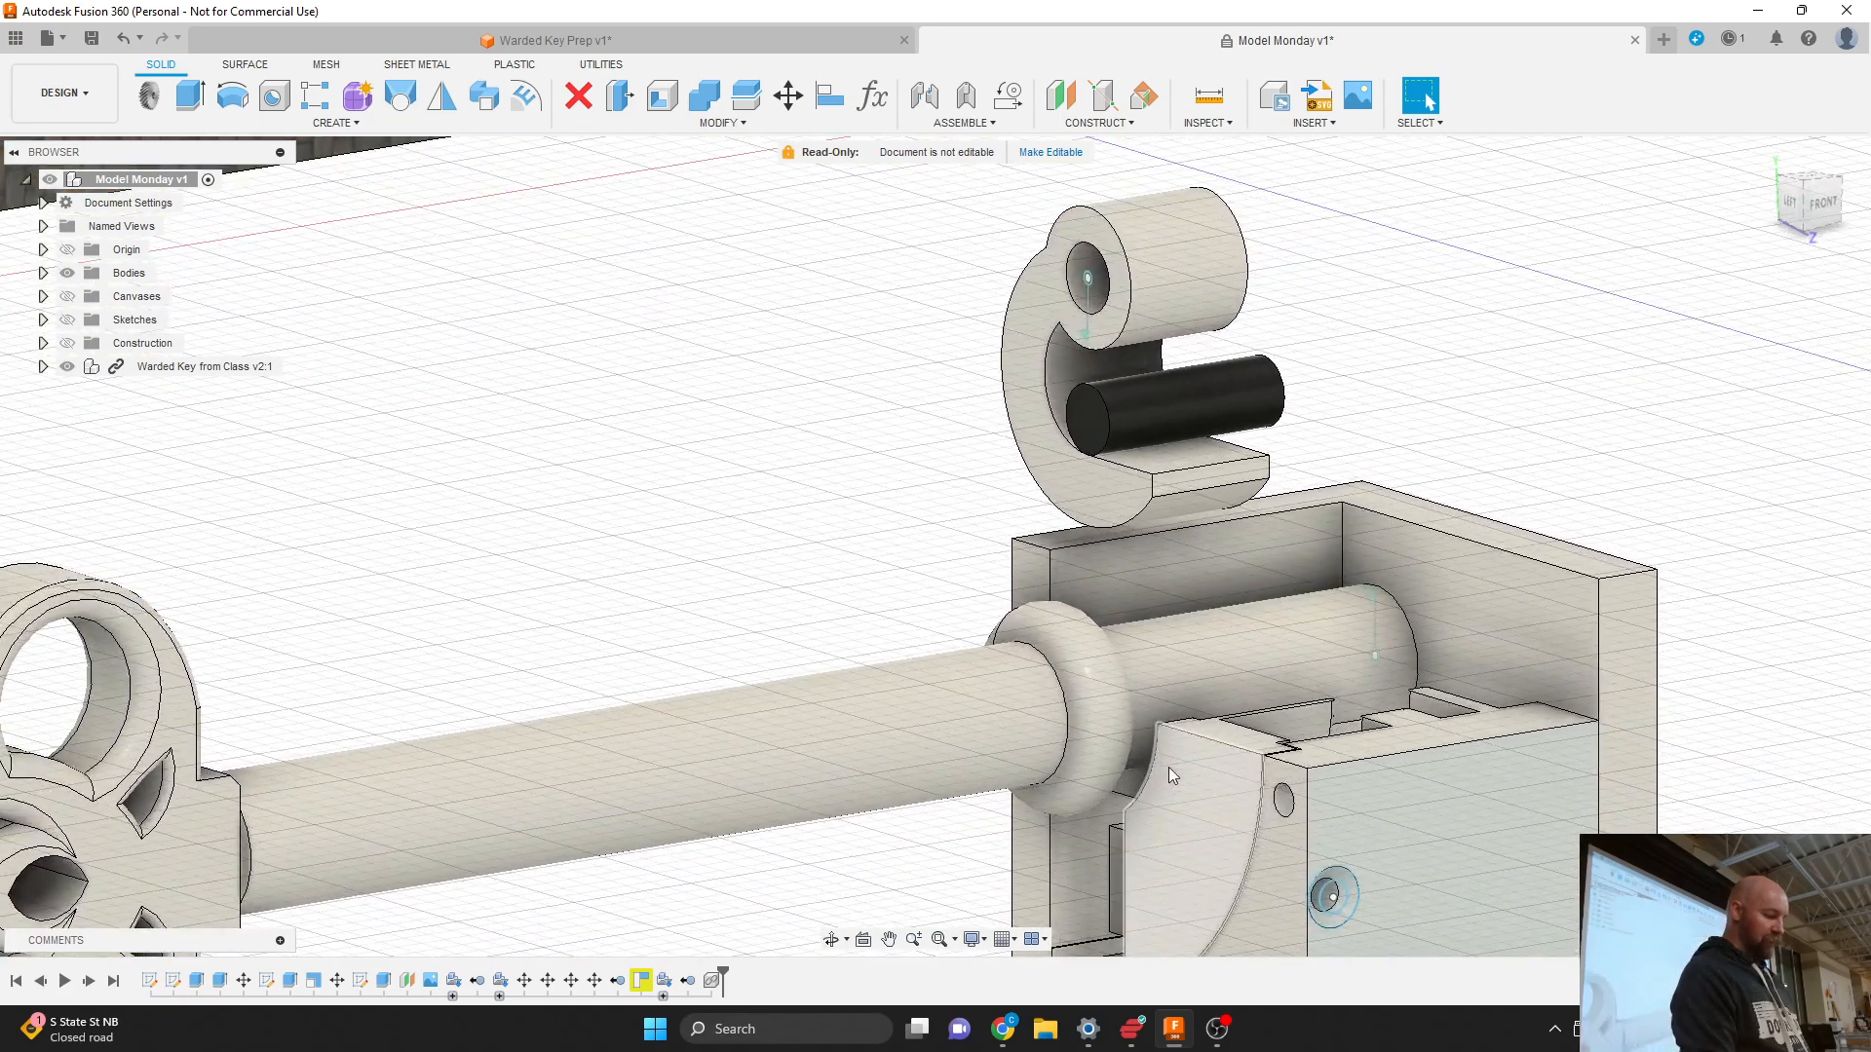
left_click_drag(1781, 199, 1848, 197)
scroll(1360, 360, "down", 3)
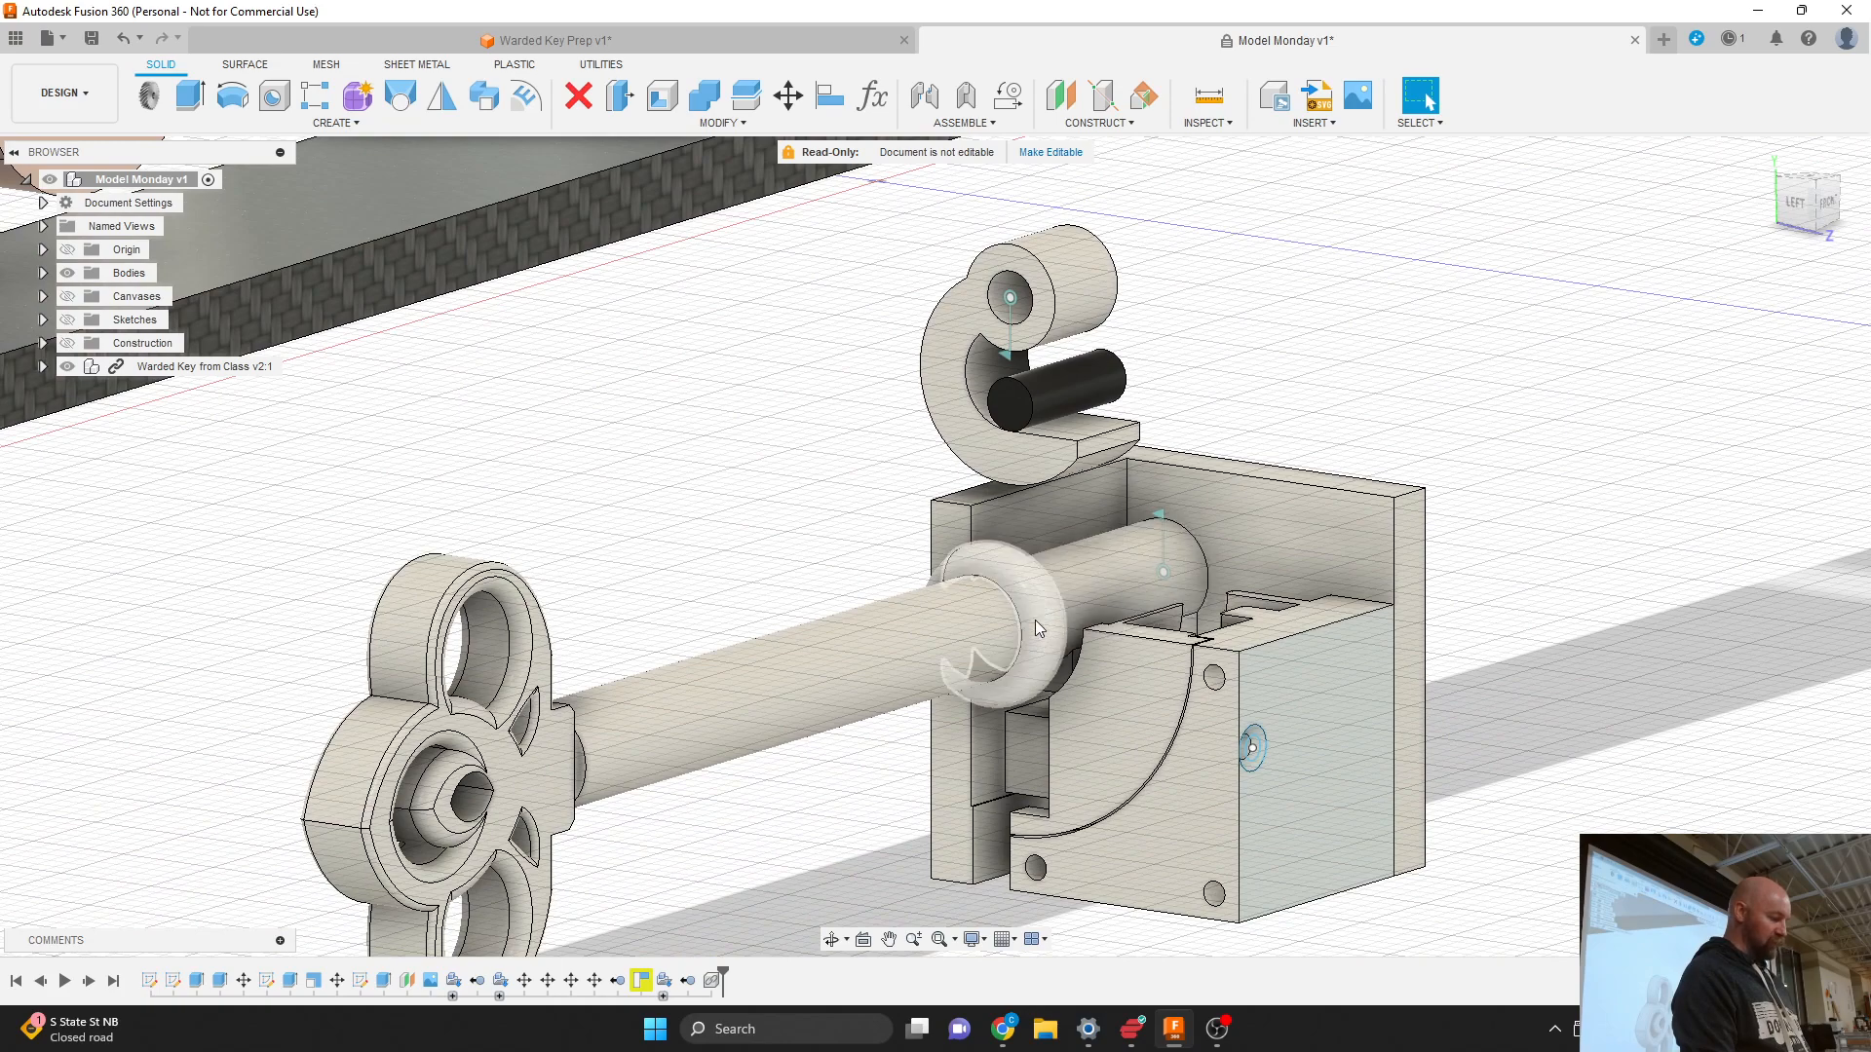
scroll(1035, 620, "up", 4)
left_click(1220, 491)
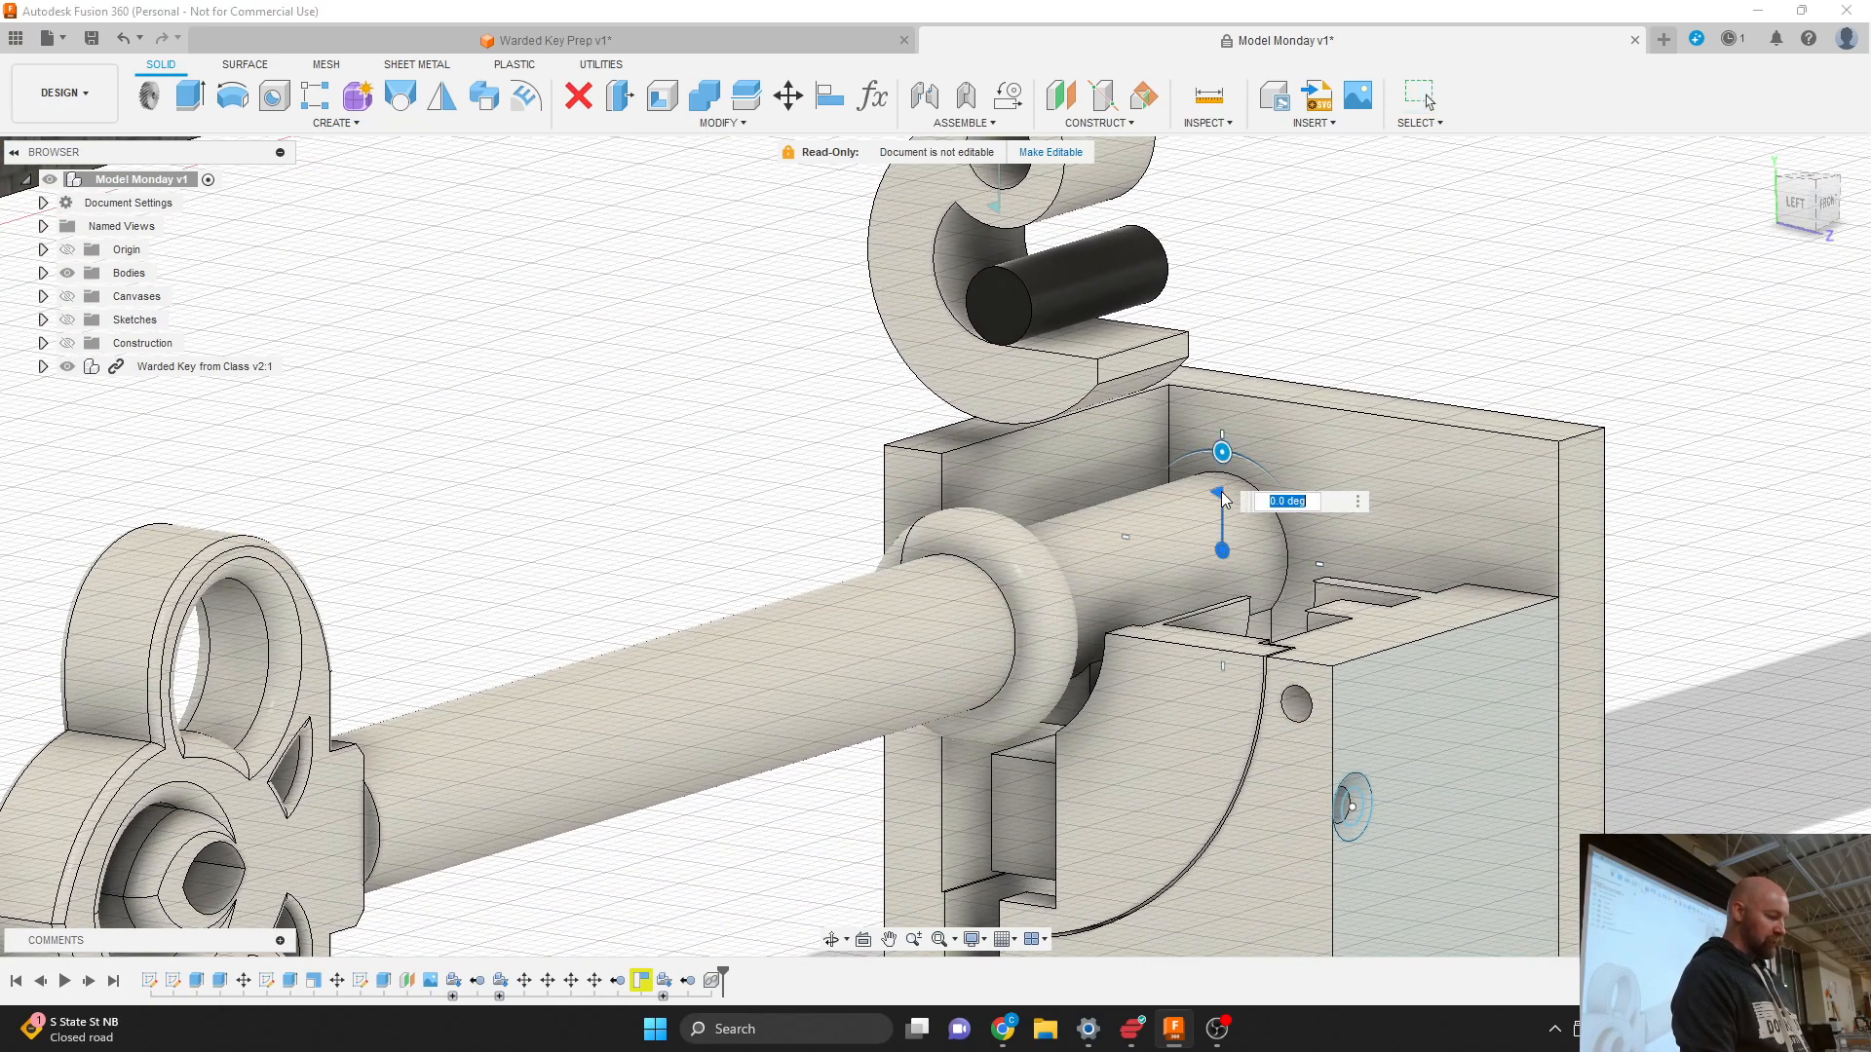
left_click_drag(1224, 456, 1157, 639)
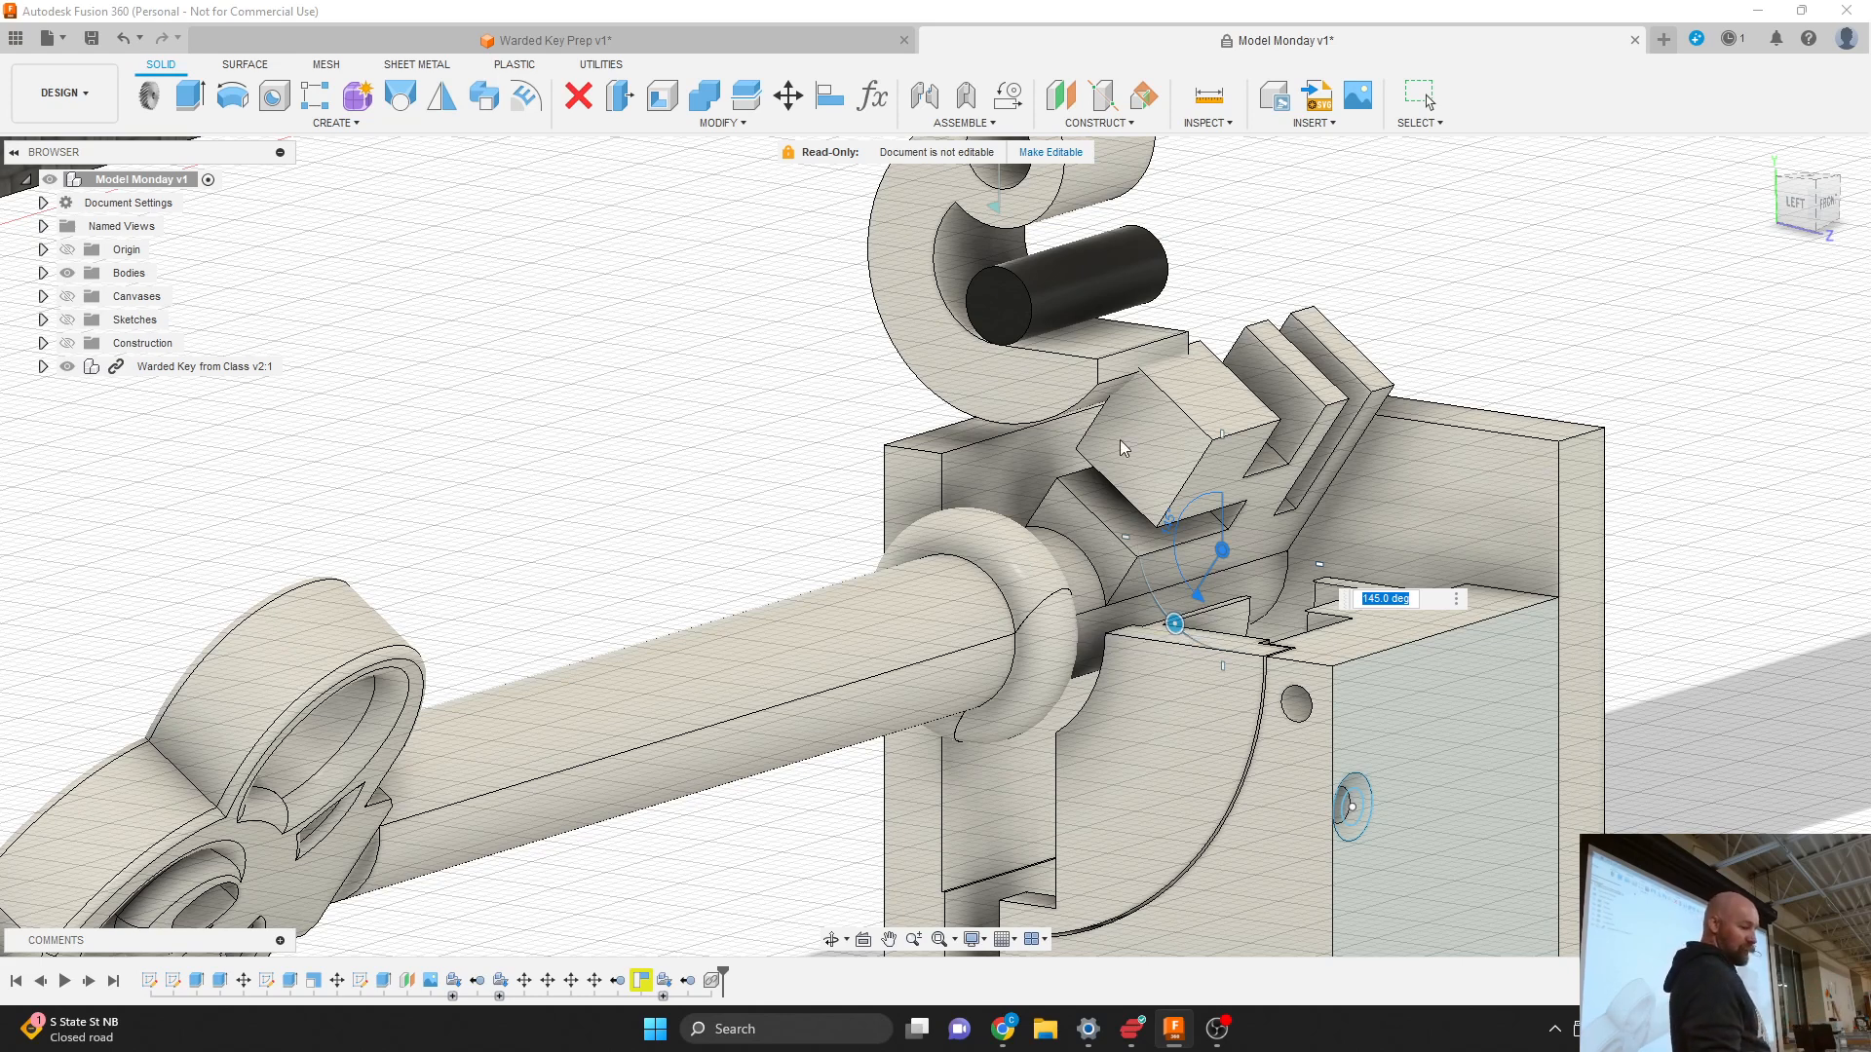
Step: Examine the turned key bit against the hooked lever above the lock, and the whole Model Monday scene with its lettering
mouse_move(1806, 205)
left_mouse_down()
mouse_move(1776, 203)
mouse_move(1806, 203)
left_mouse_up()
scroll(876, 596, "down", 3)
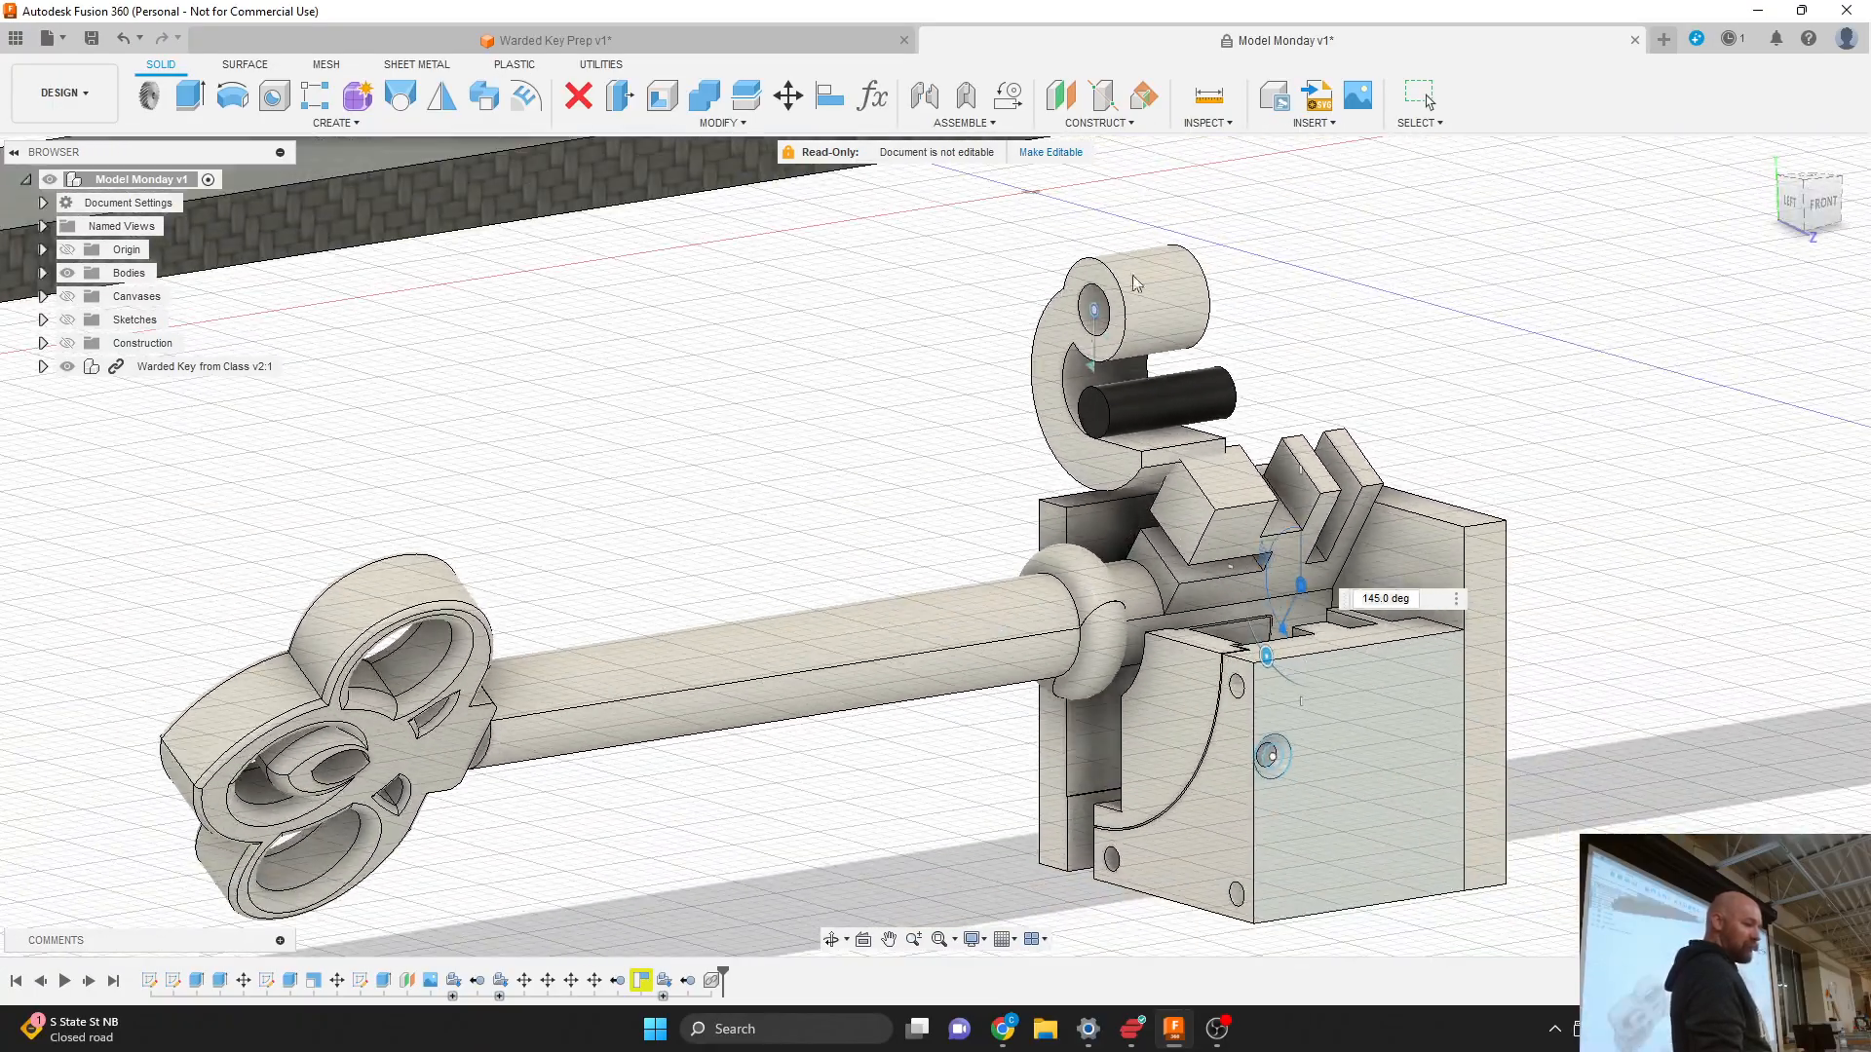
scroll(1137, 290, "up", 4)
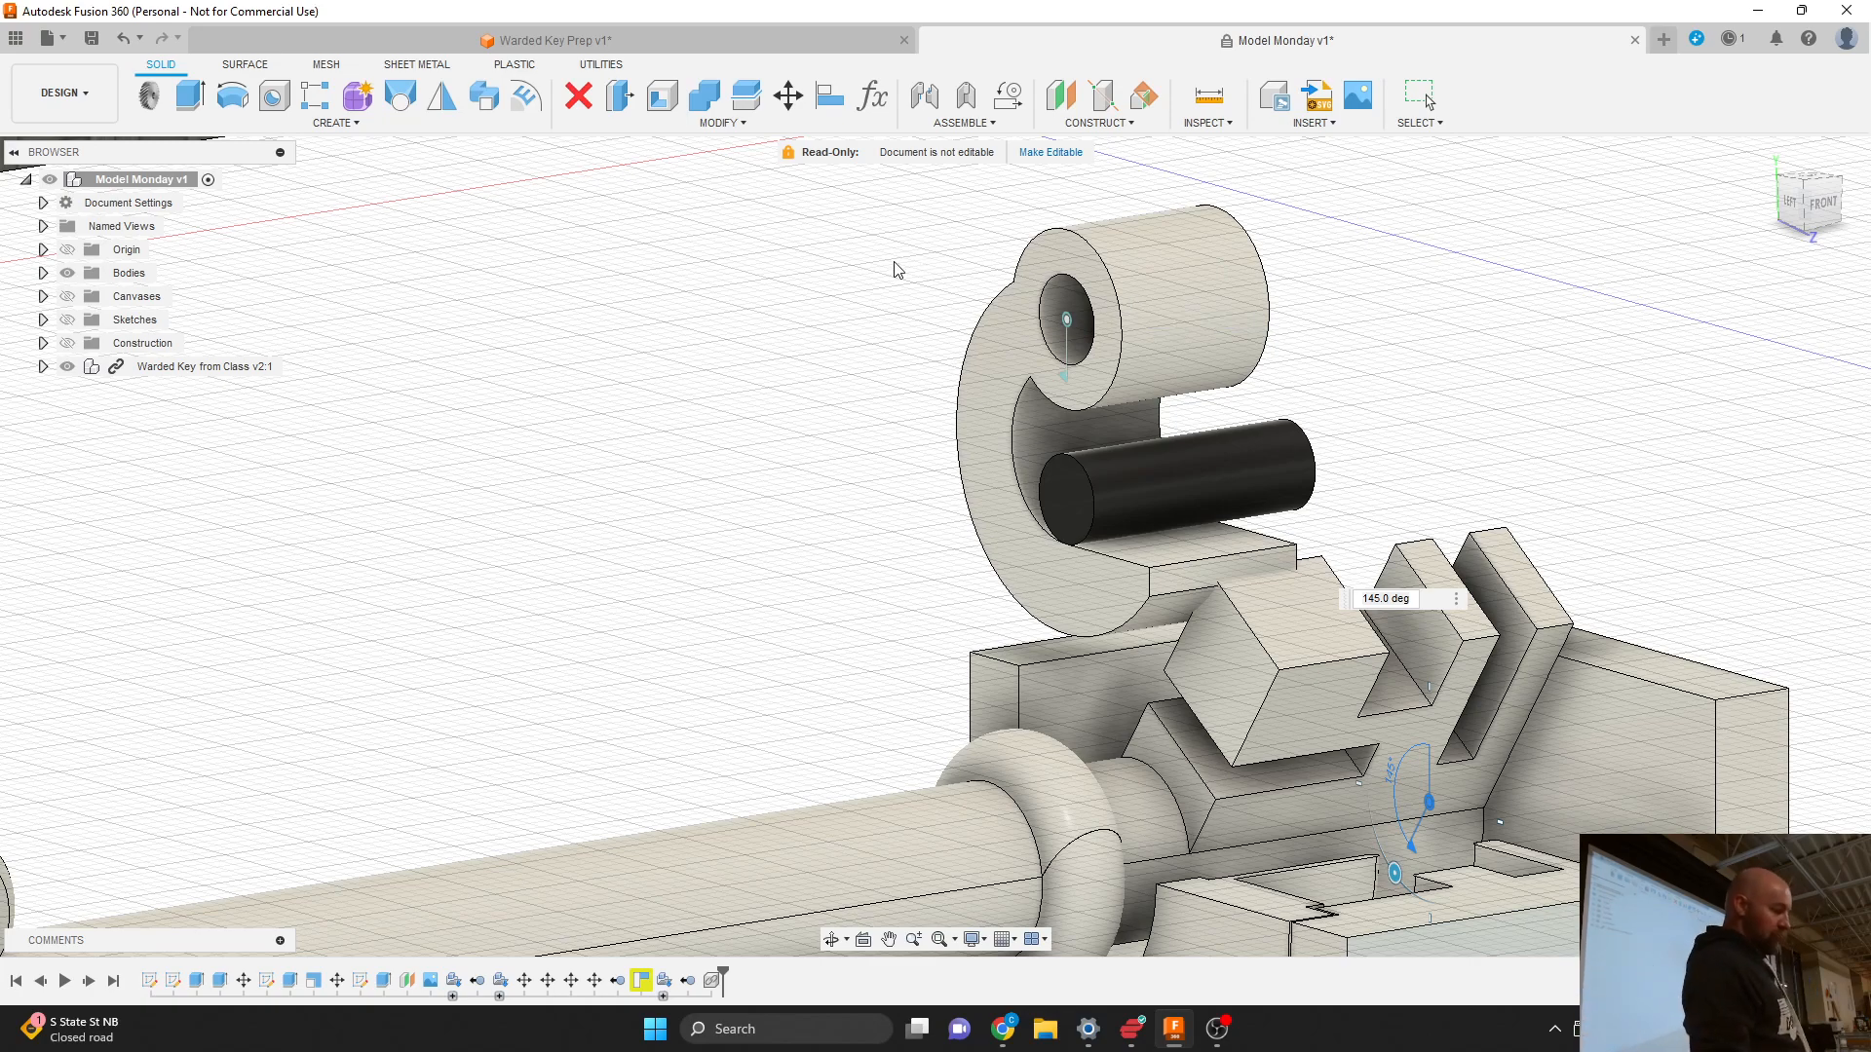
scroll(897, 270, "down", 4)
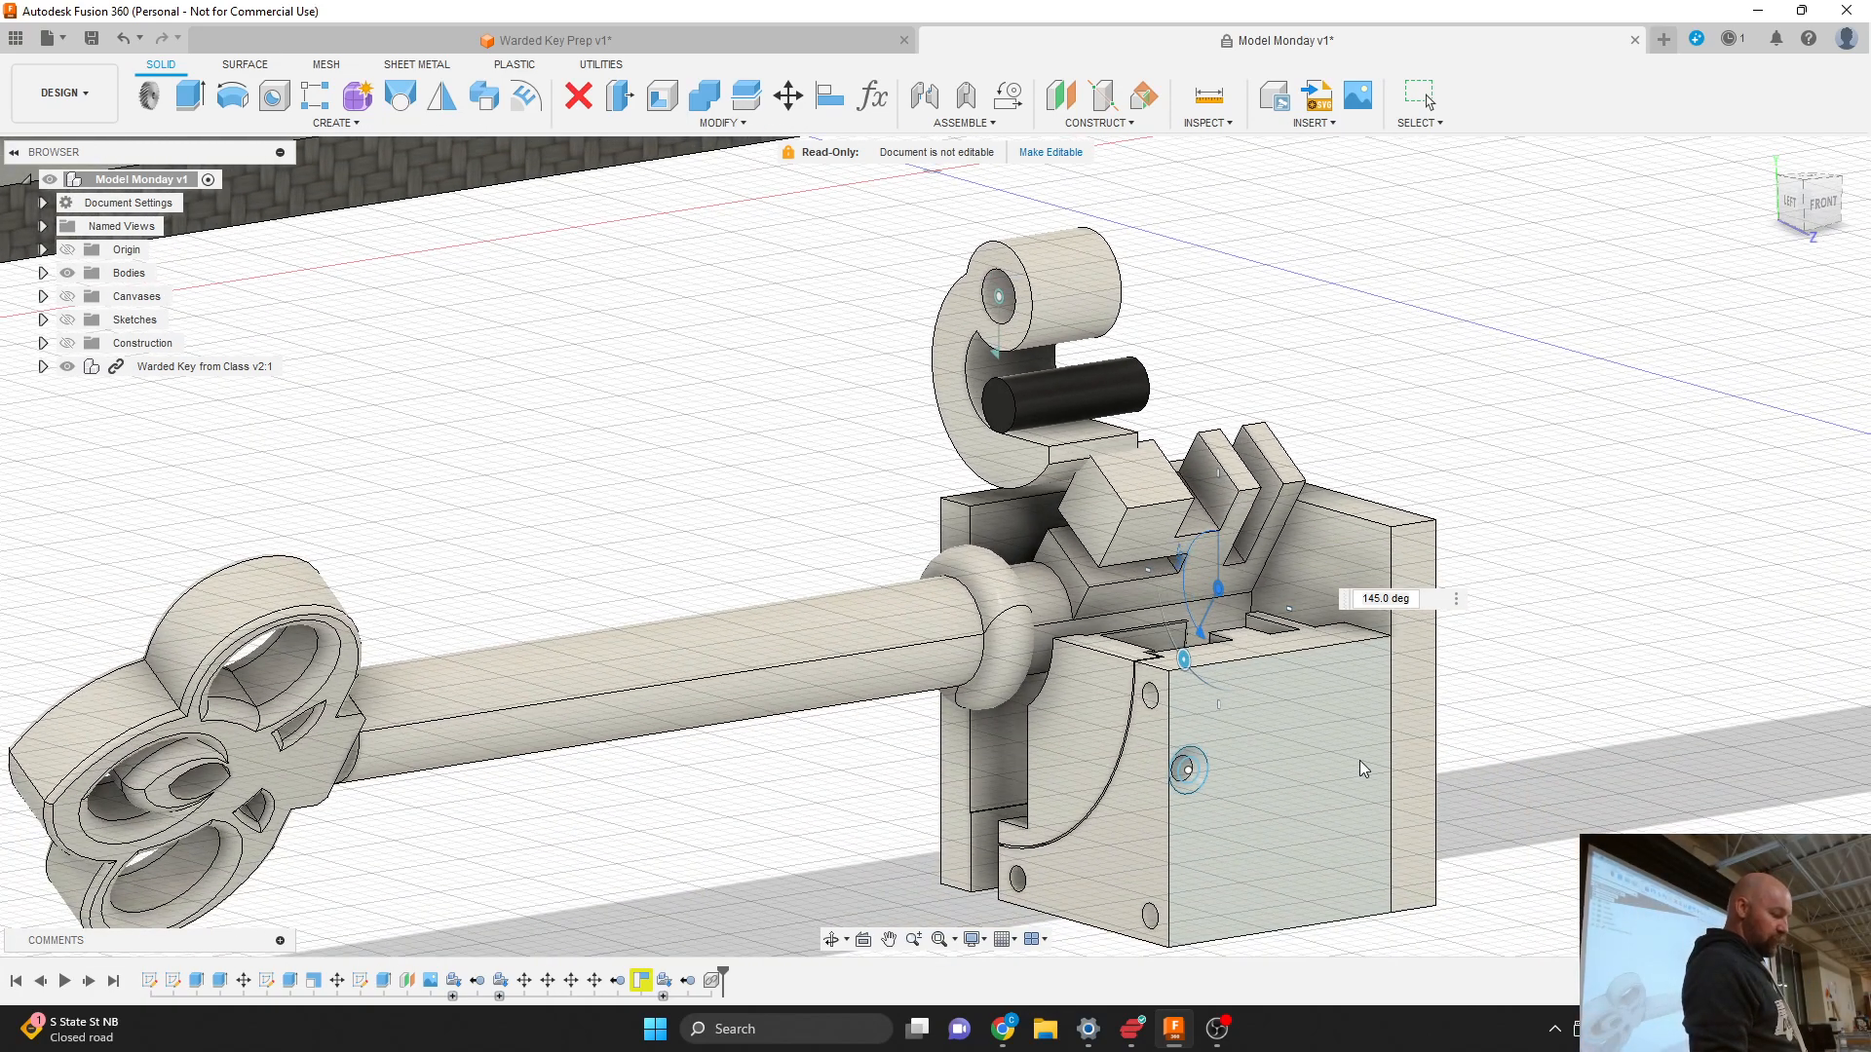
scroll(1361, 770, "down", 2)
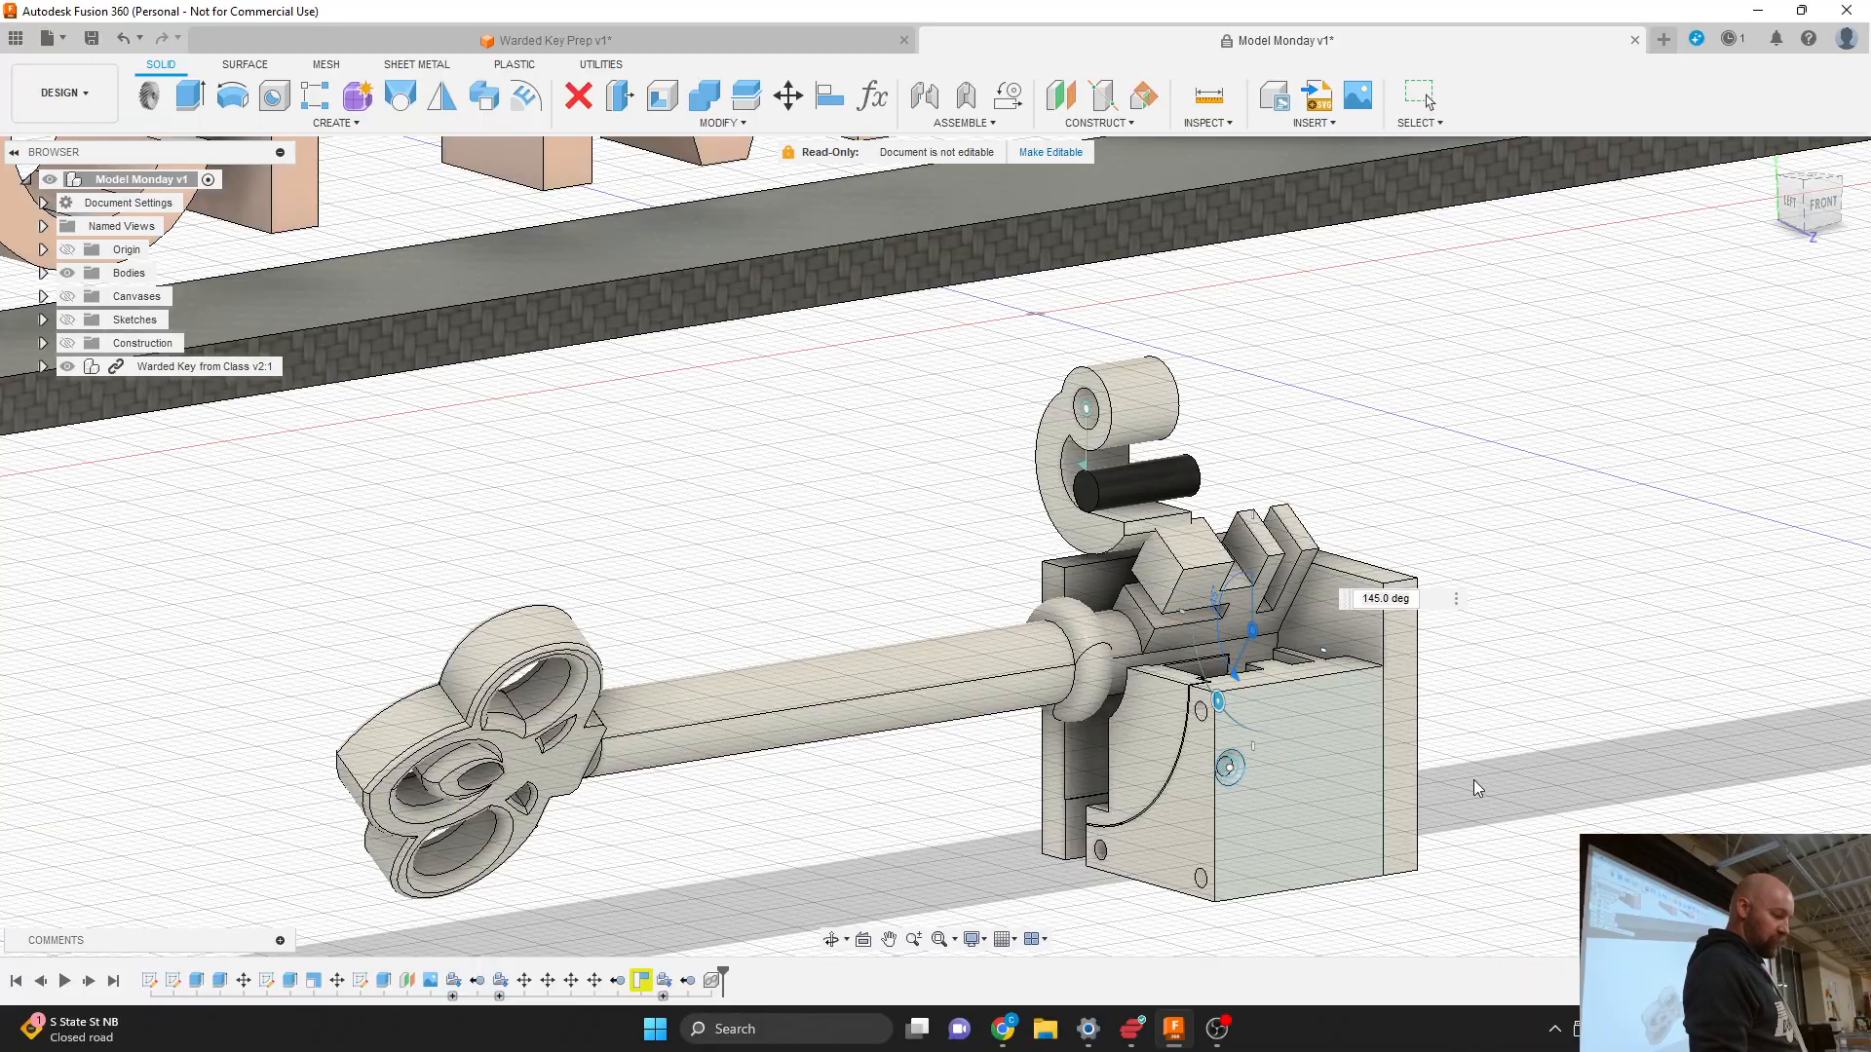
scroll(1474, 785, "down", 3)
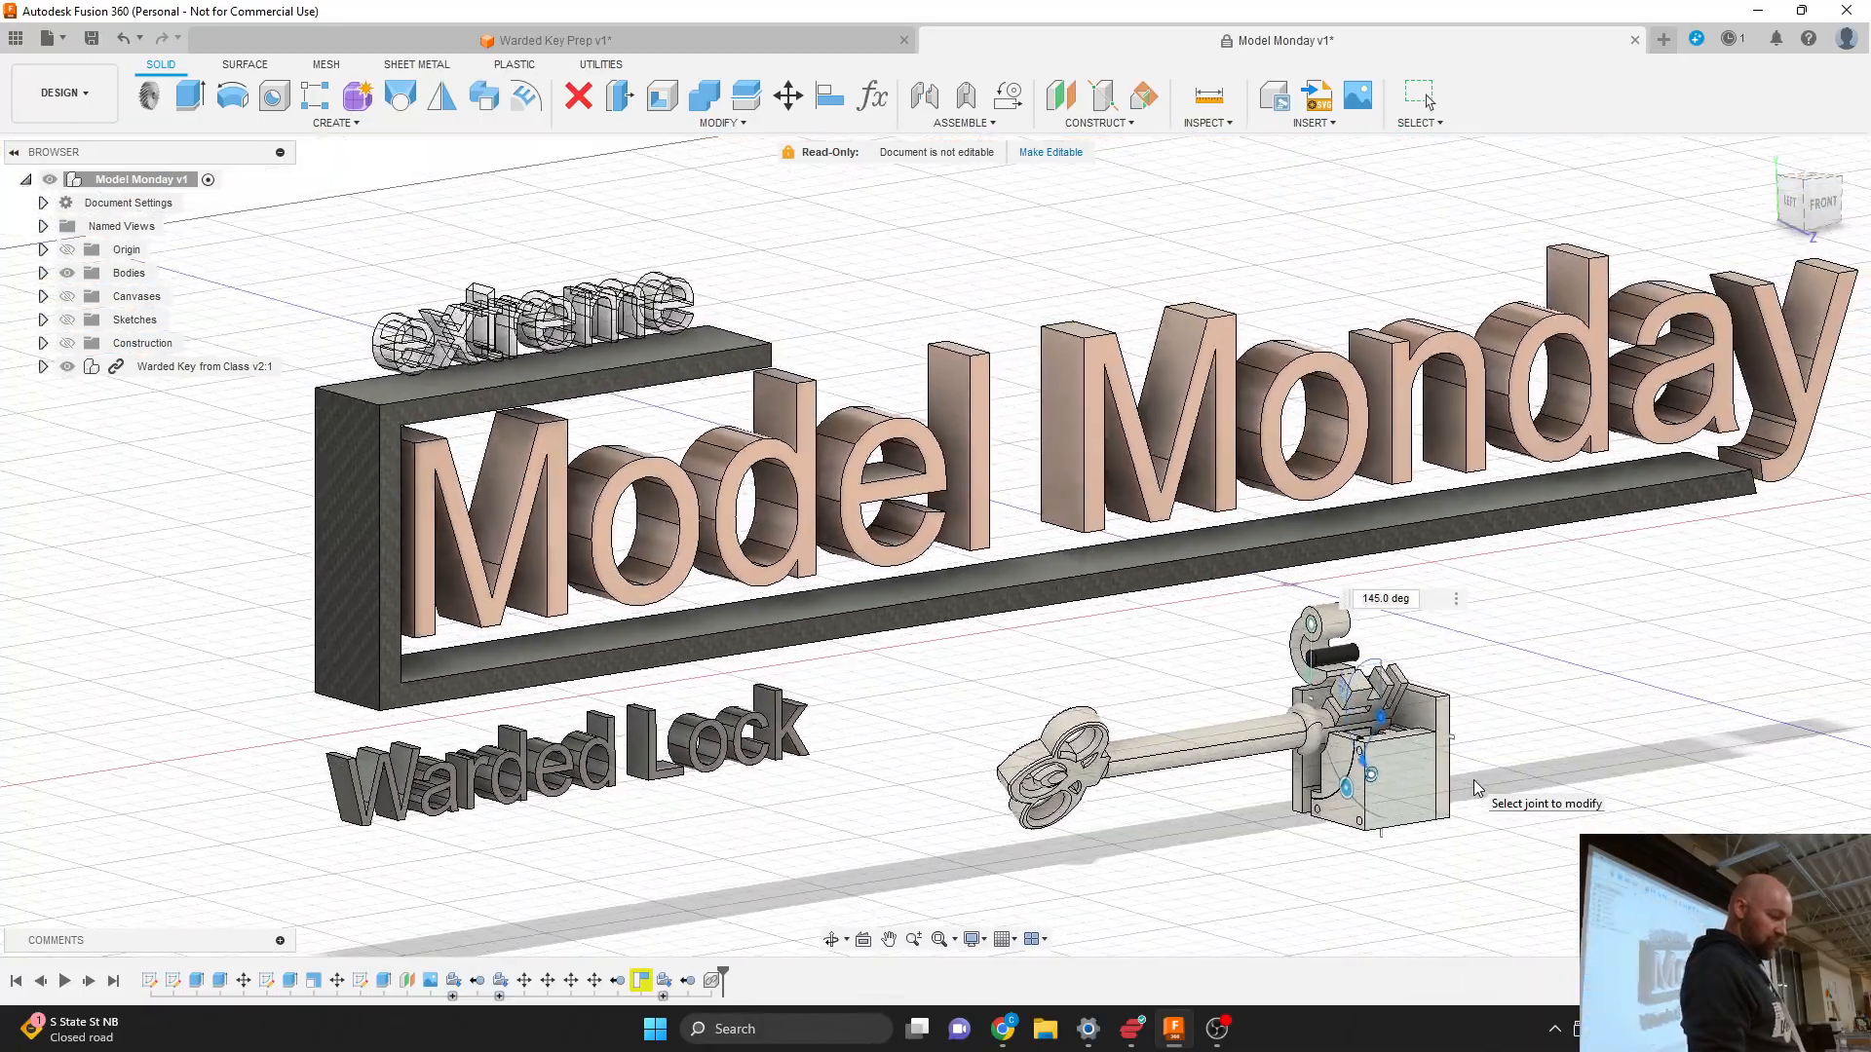
scroll(1475, 783, "up", 3)
scroll(740, 847, "down", 2)
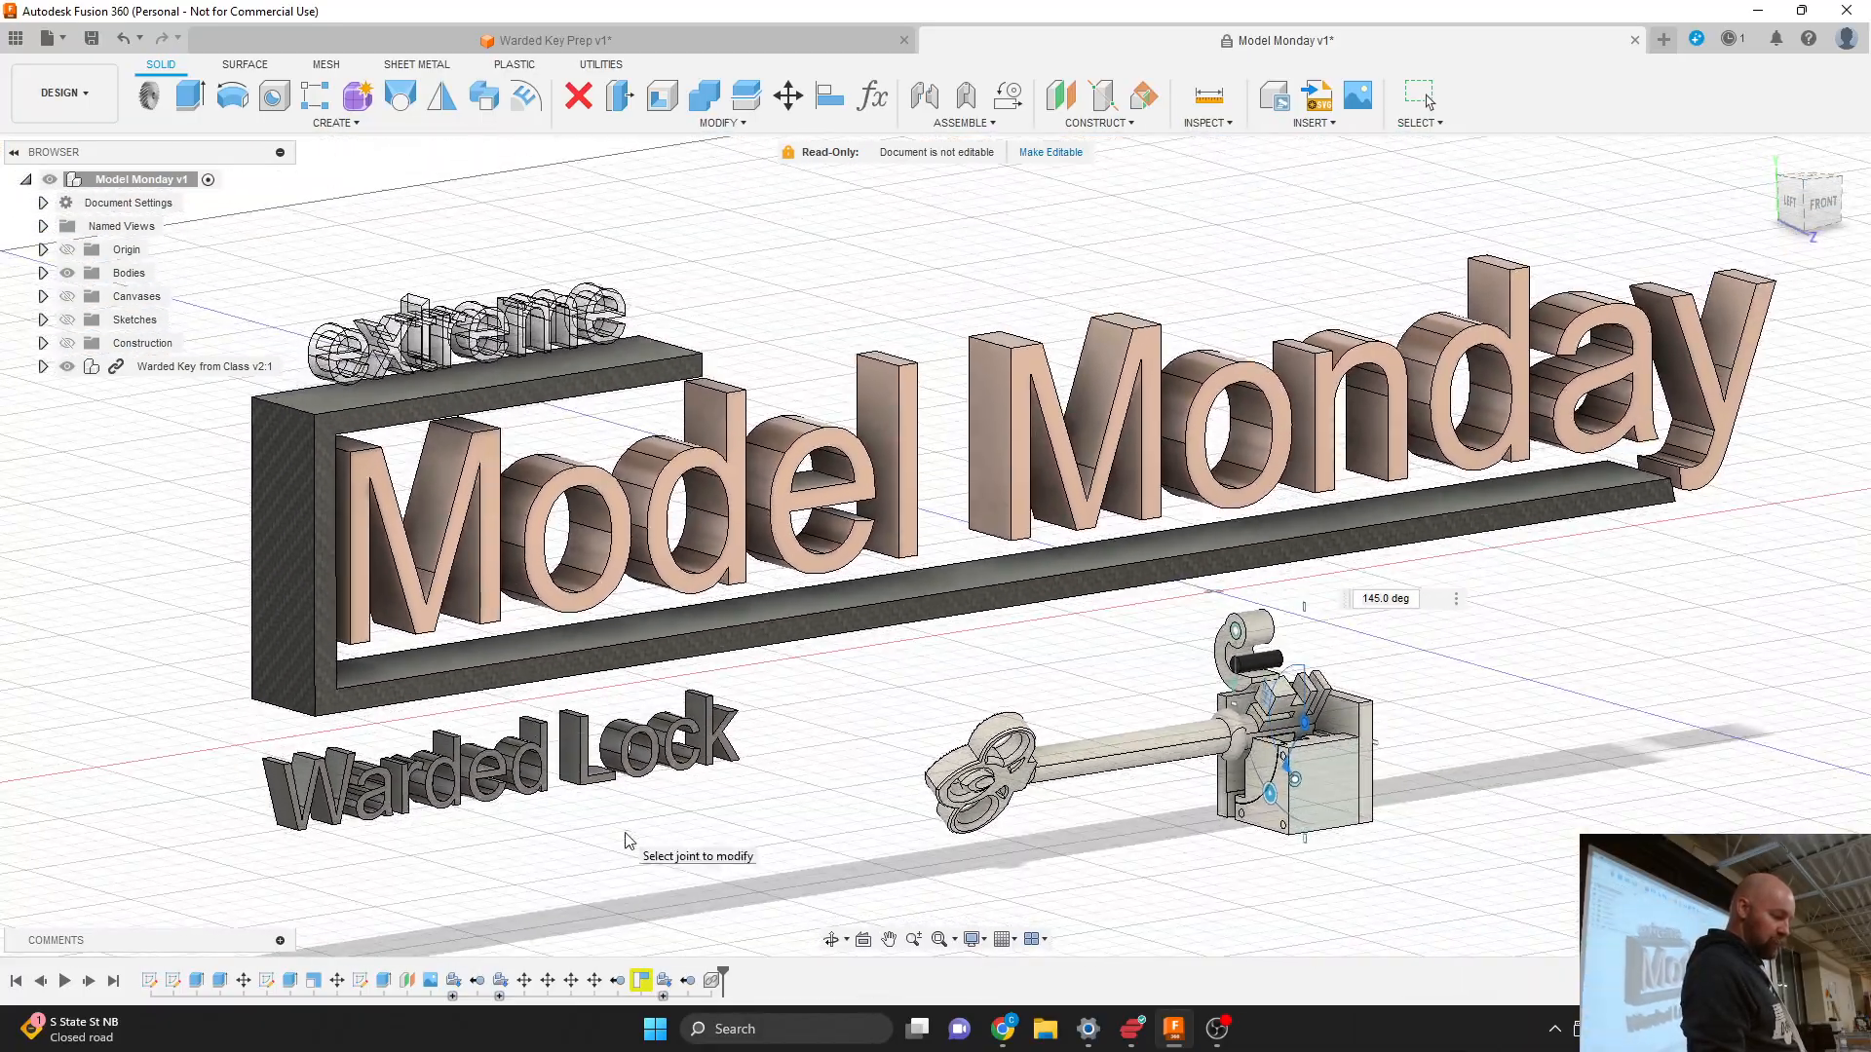
left_click_drag(1828, 215, 1809, 199)
scroll(764, 663, "down", 2)
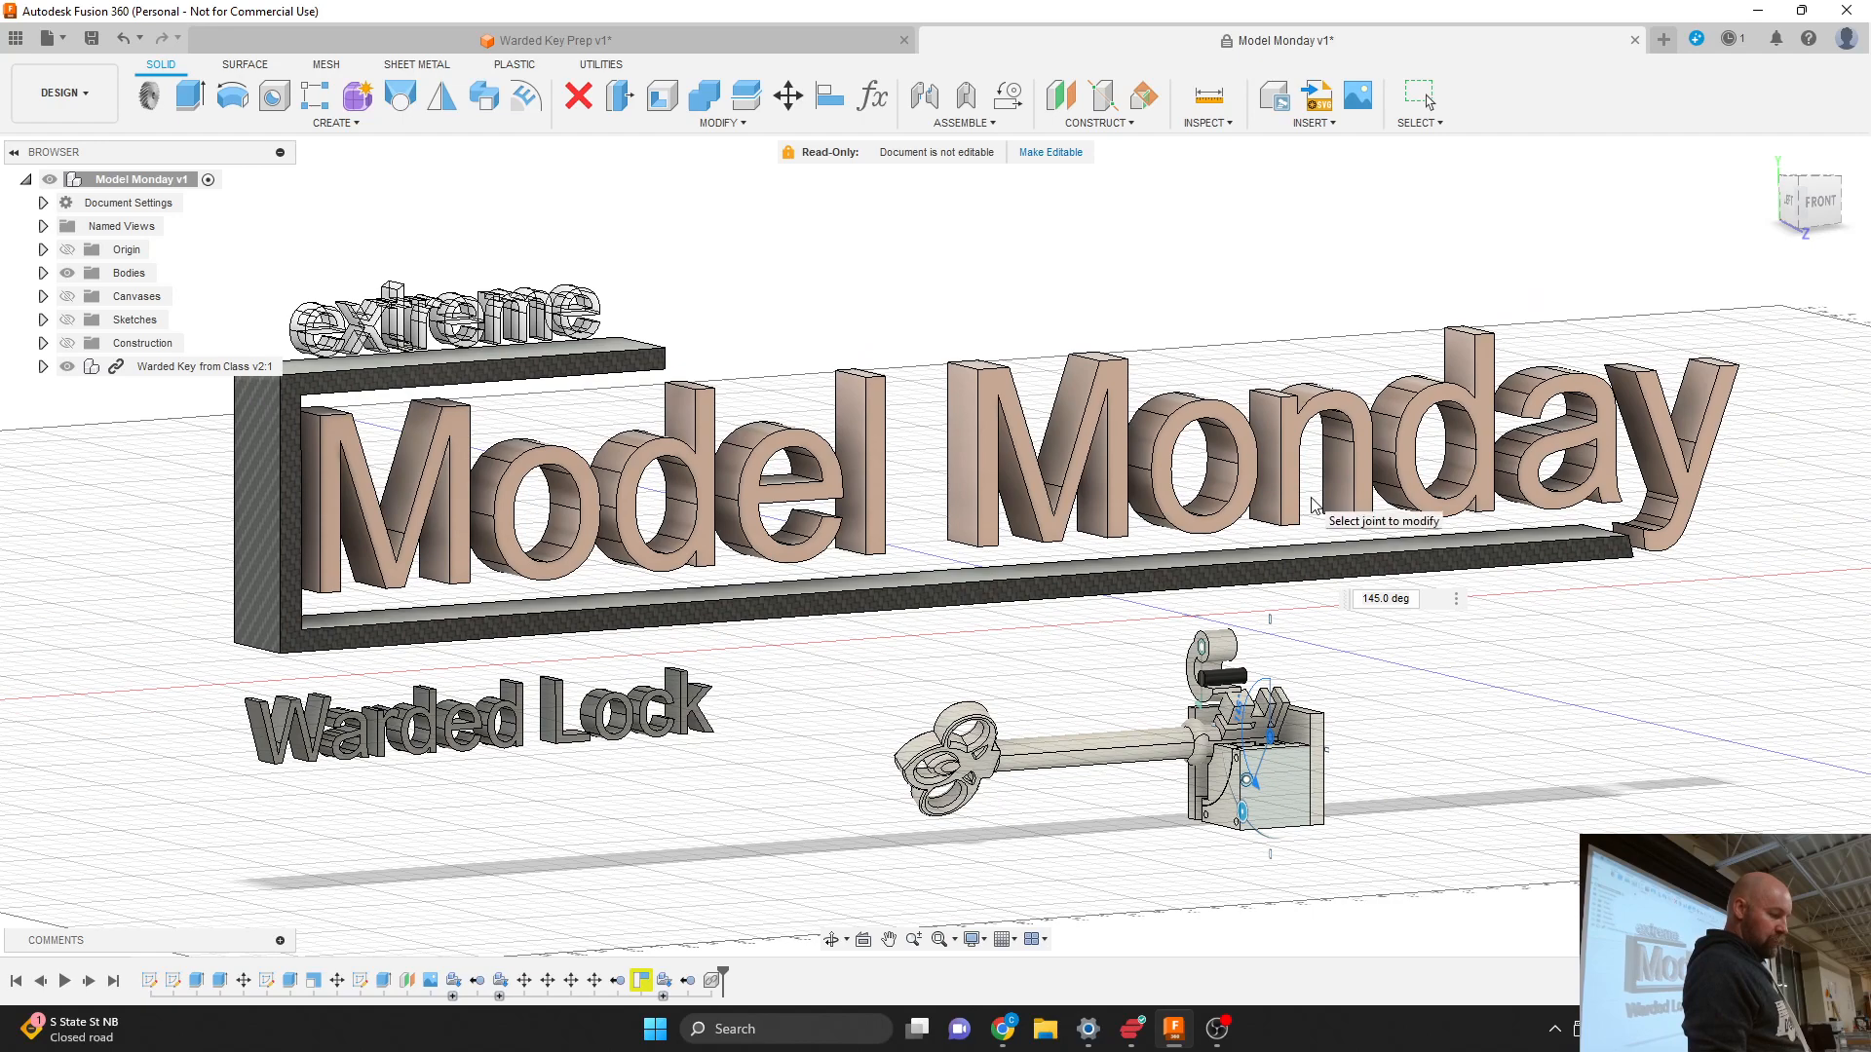
scroll(1312, 504, "up", 2)
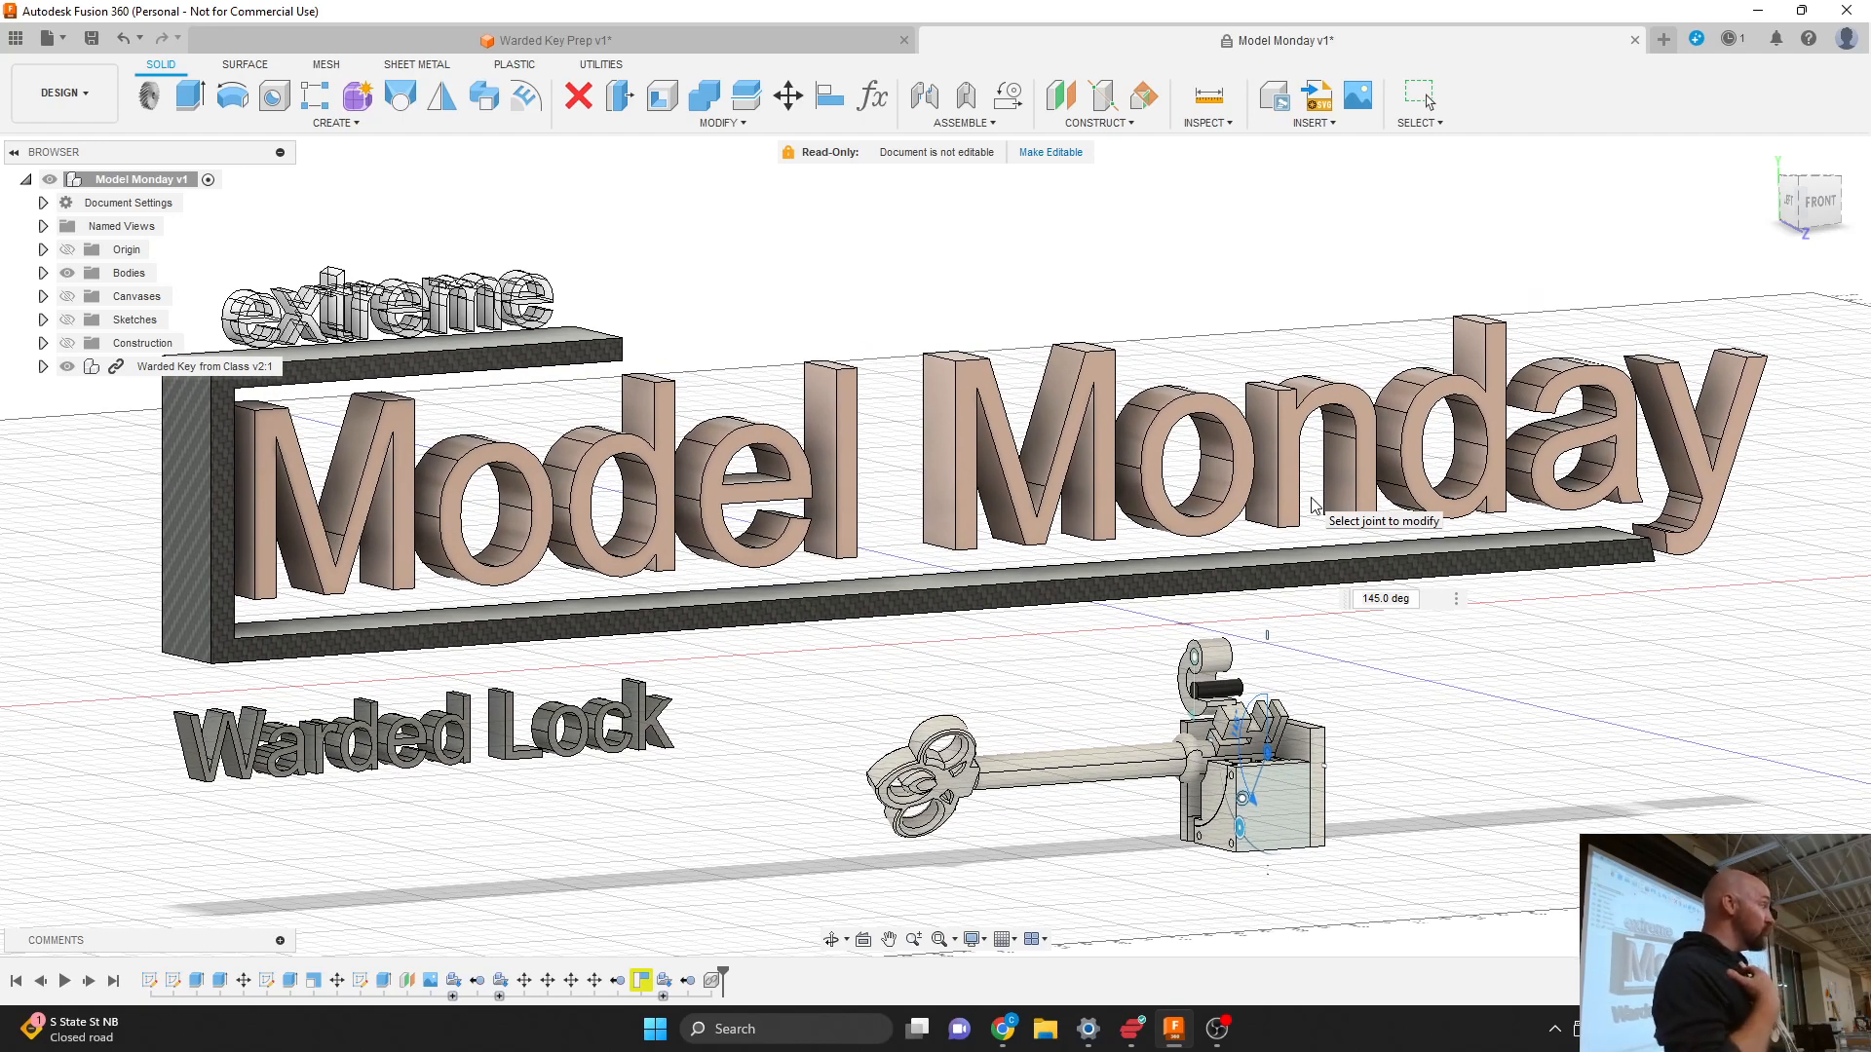